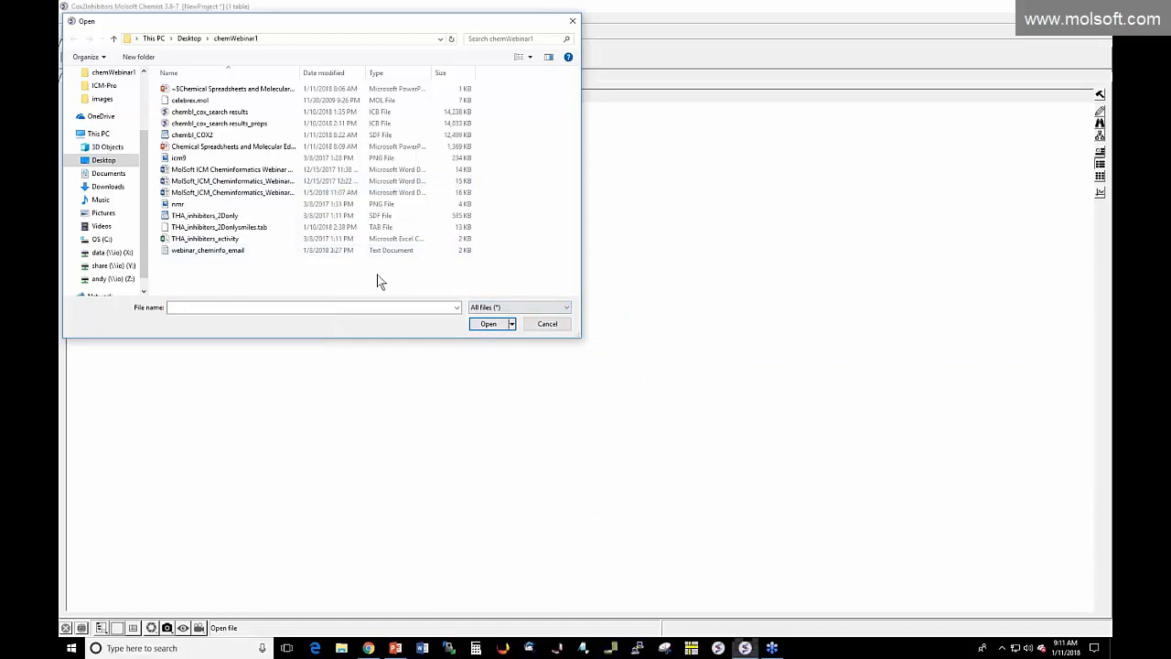
Step: Open celebrex.mol from the chemWebinar1 folder and enlarge its row and mol column to show the structure larger
click(197, 102)
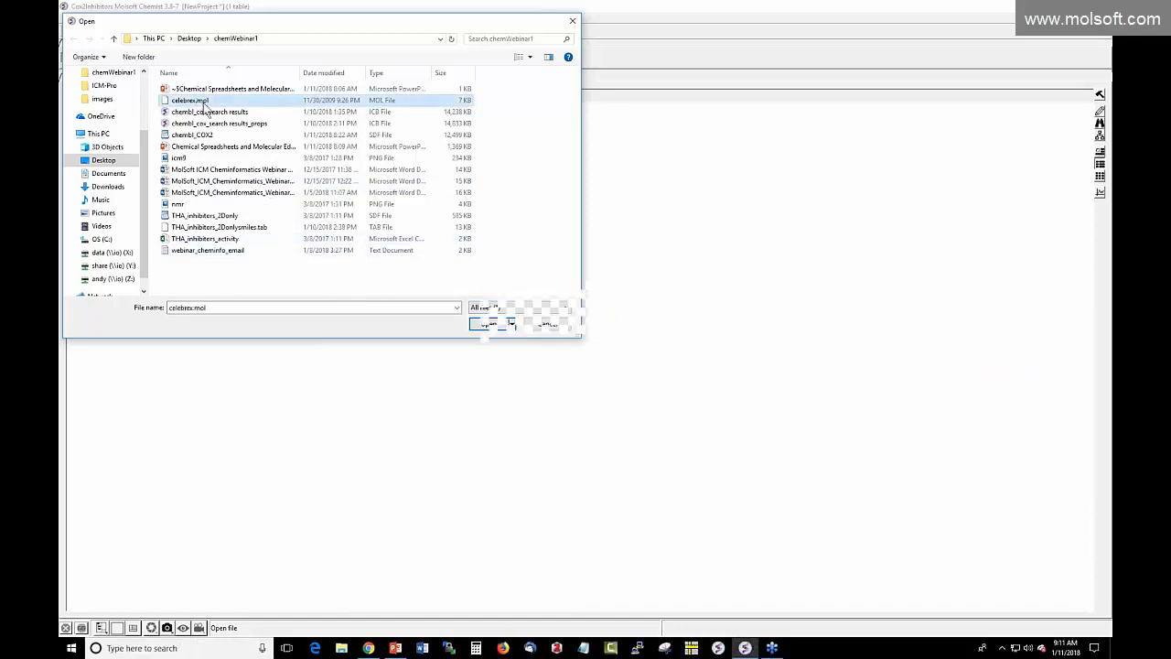
click(495, 326)
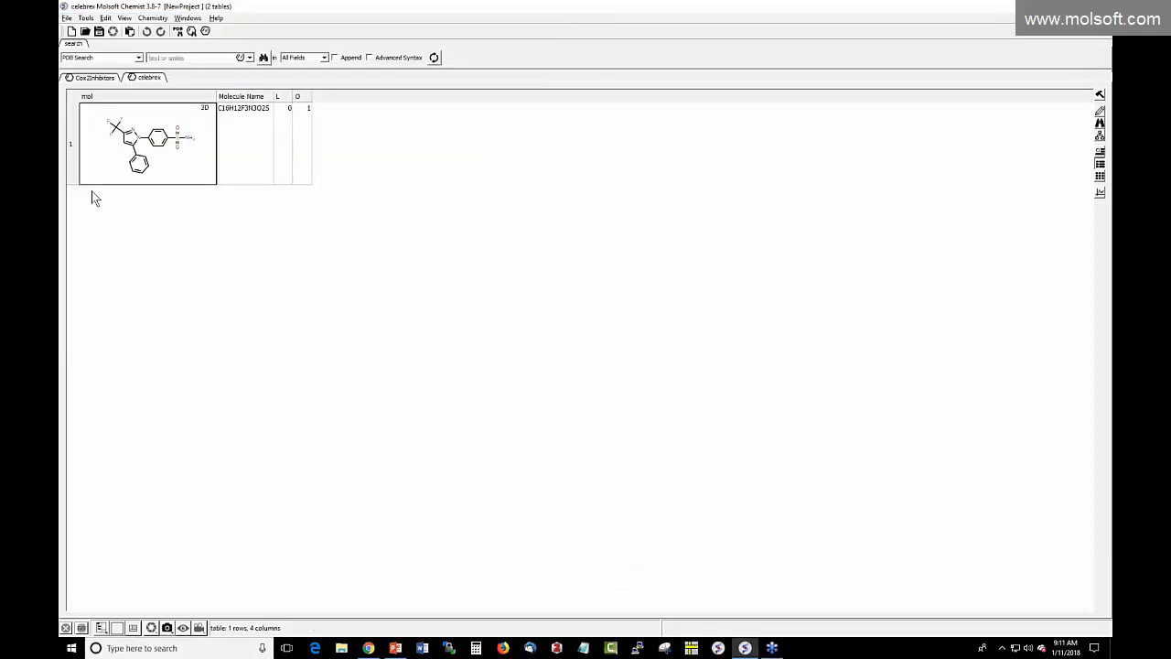
drag(72, 183, 72, 311)
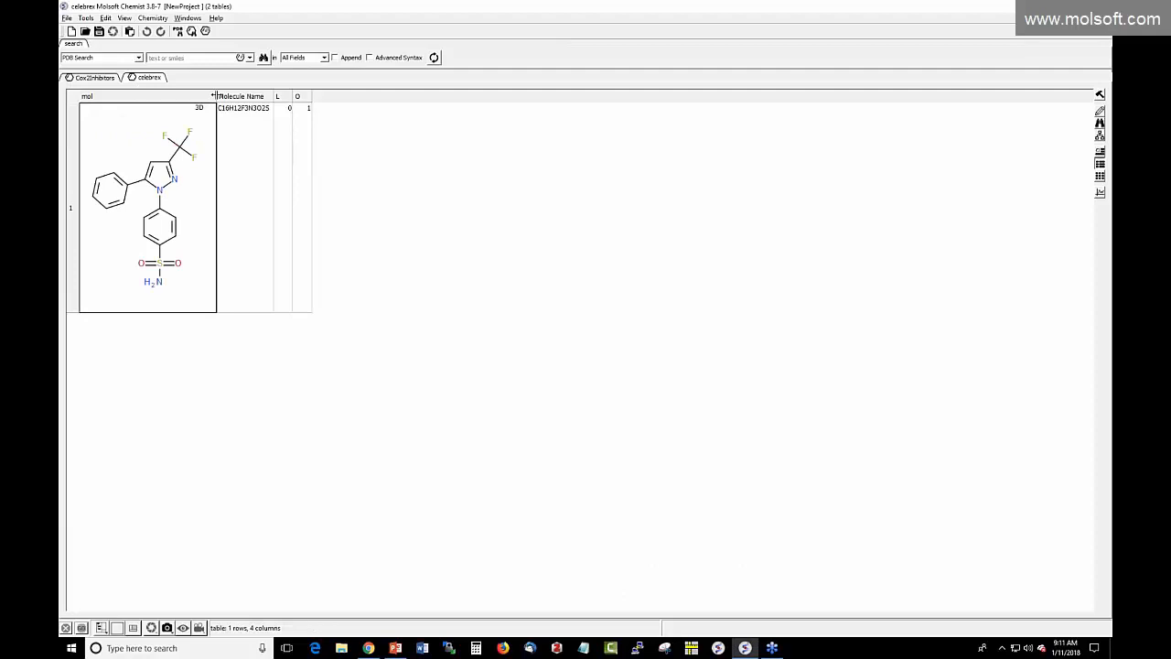
drag(220, 100, 362, 100)
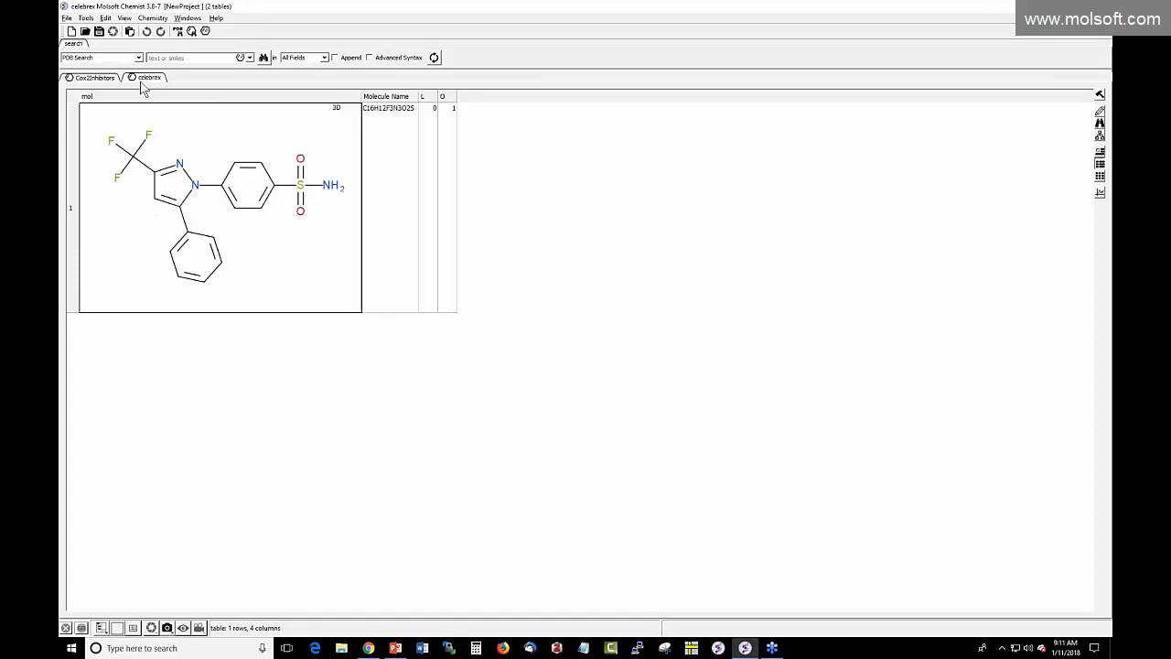
Step: Widen the mol column of the Cox2Inhibitors table and place the celebrex table side by side with it
click(104, 80)
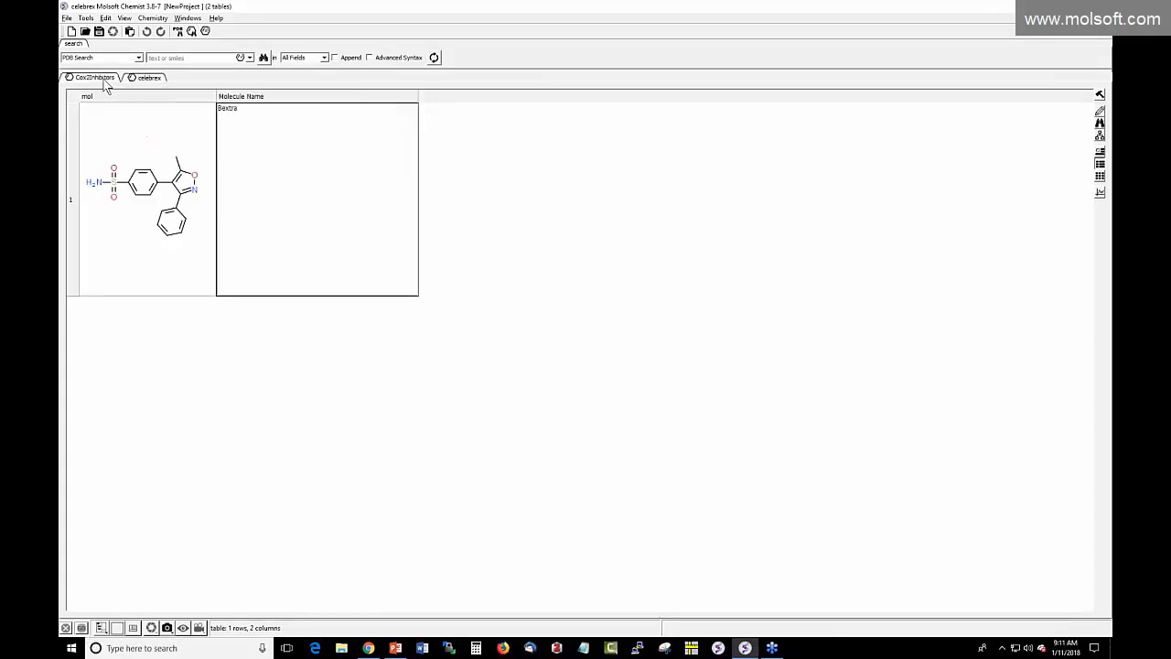
drag(213, 95, 275, 96)
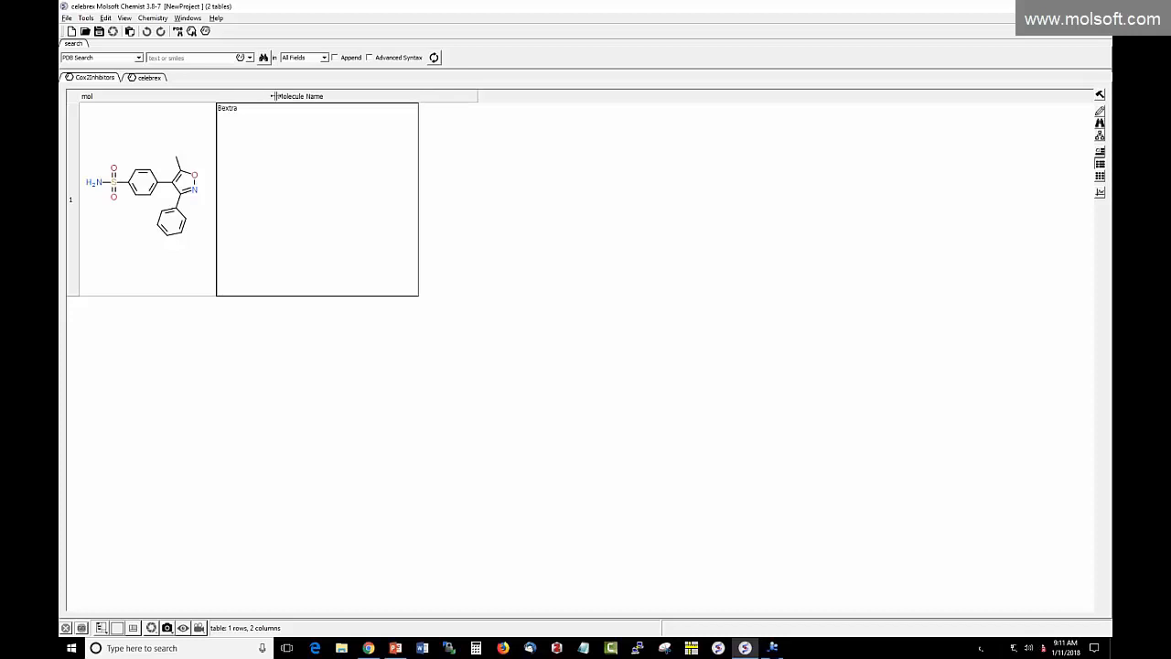
click(152, 81)
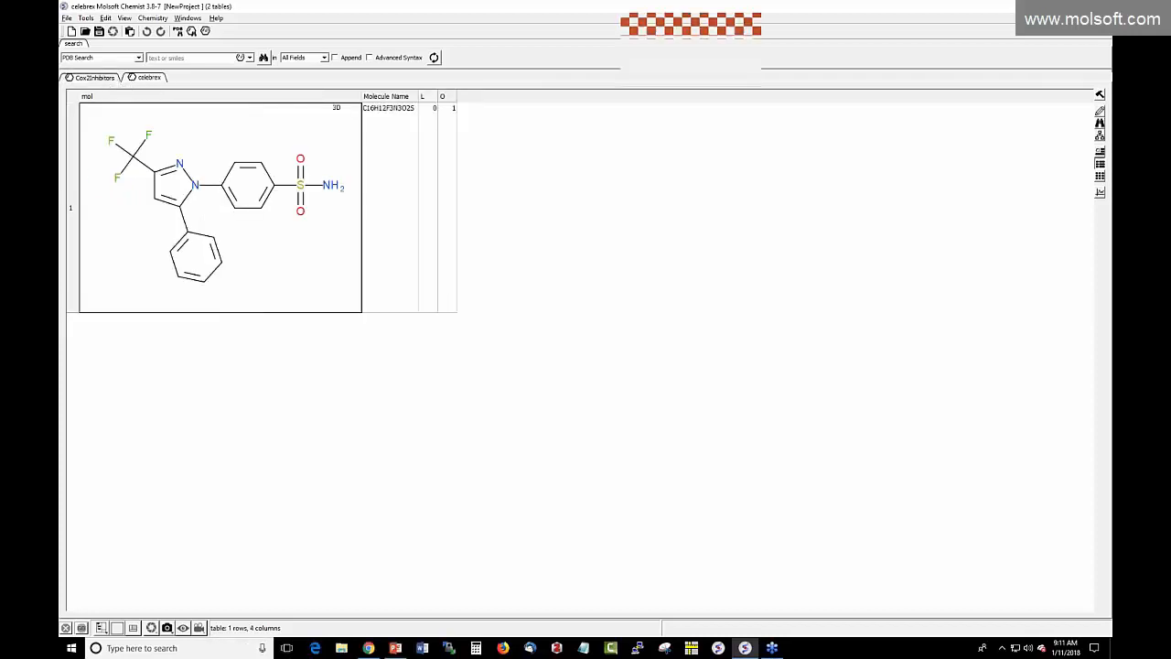
double_click(142, 79)
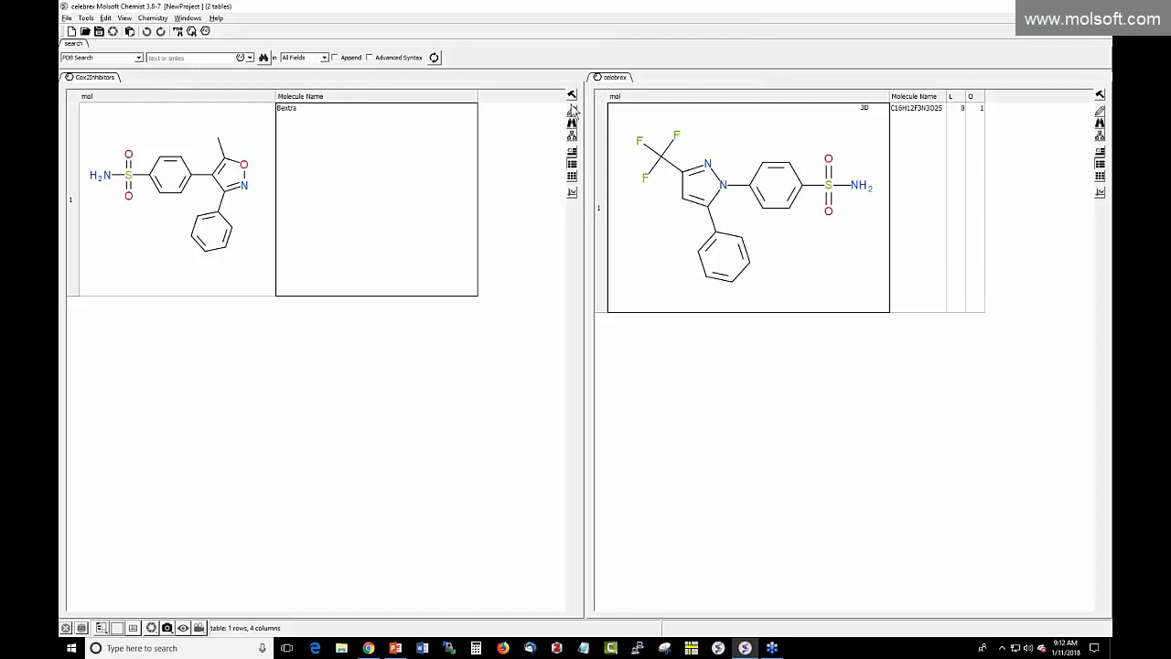
Step: Copy the celebrex table's row into the Cox2Inhibitors table below the Bextra row and increase the pasted row's height
click(605, 147)
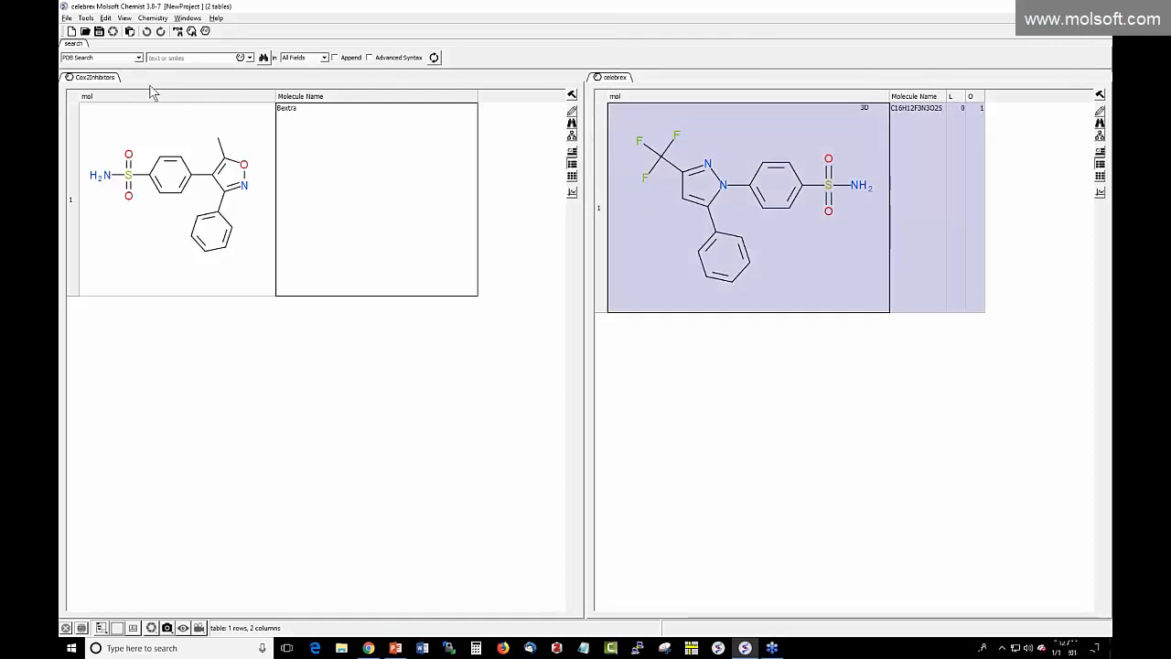
right_click(599, 172)
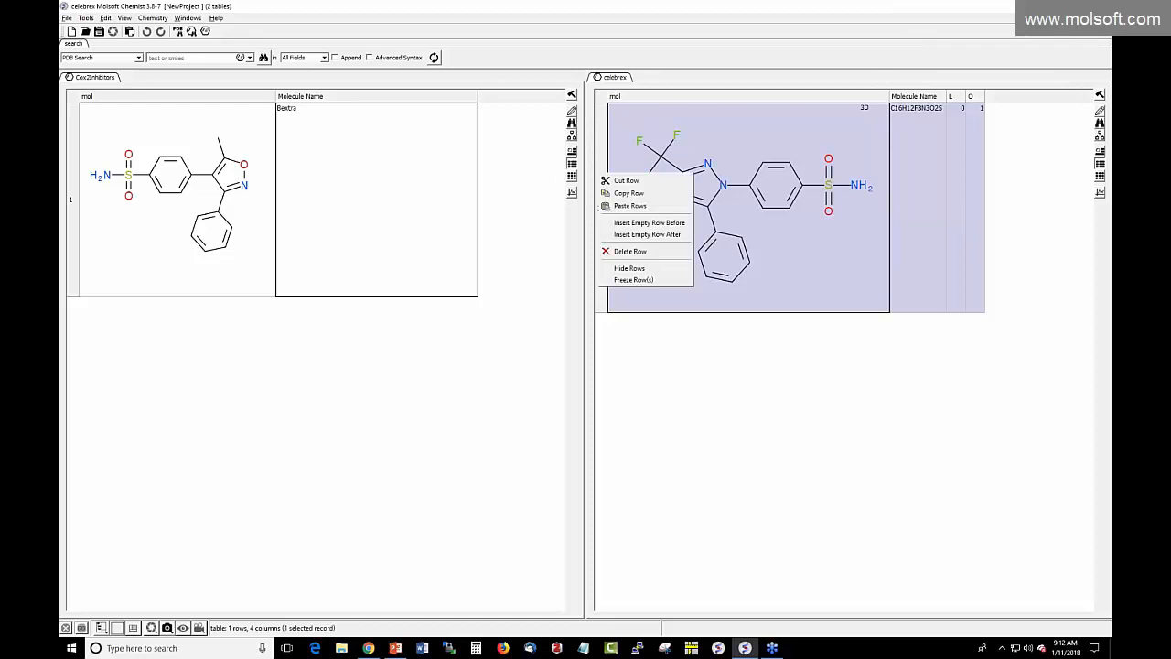
click(602, 152)
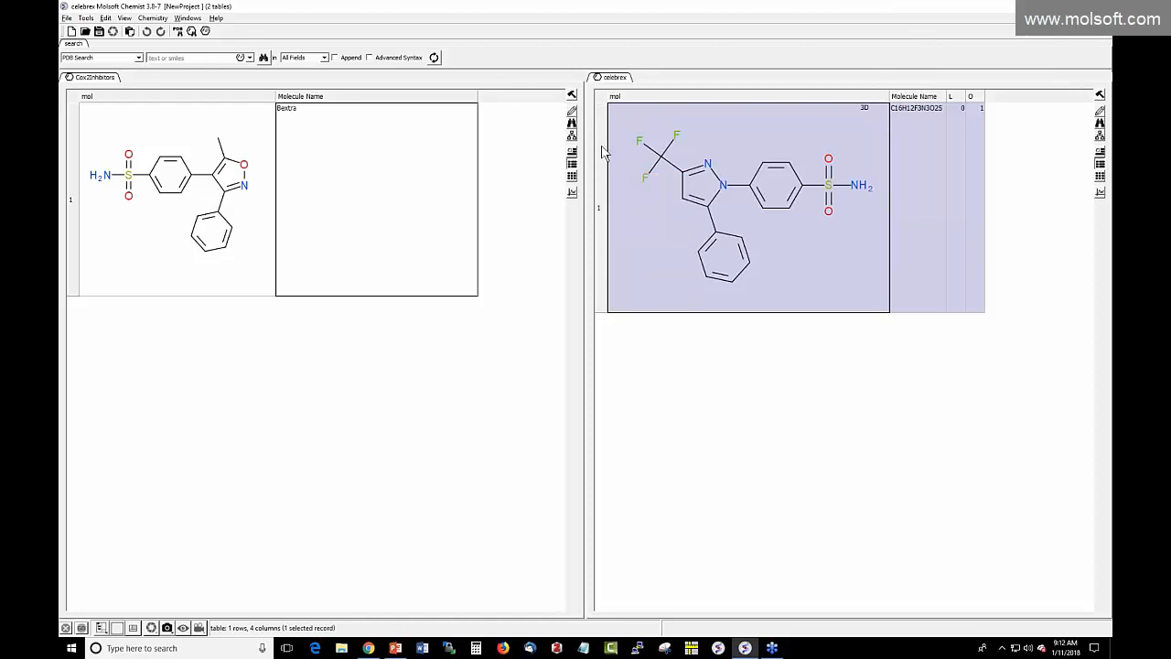
right_click(601, 147)
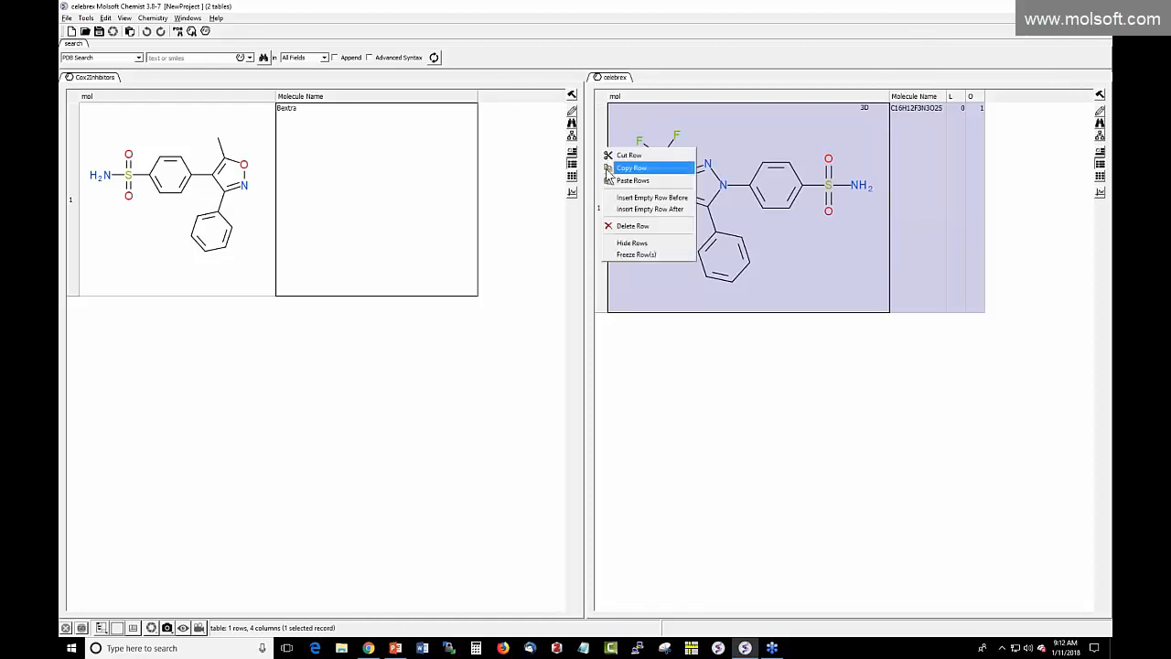
click(608, 169)
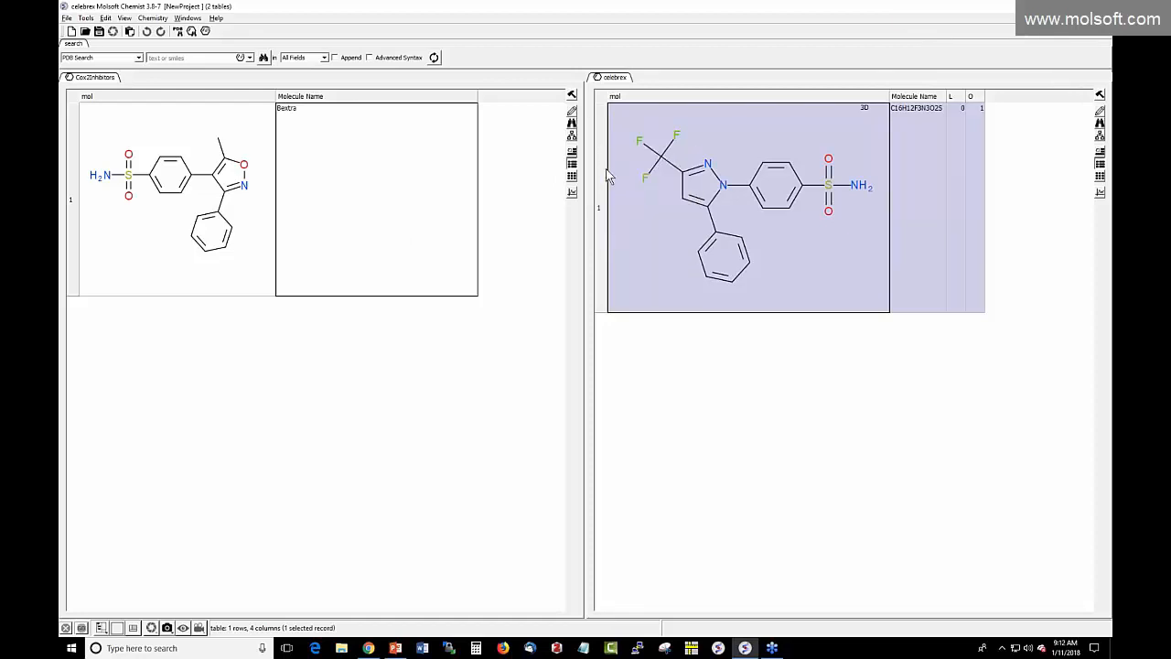
right_click(75, 263)
click(91, 286)
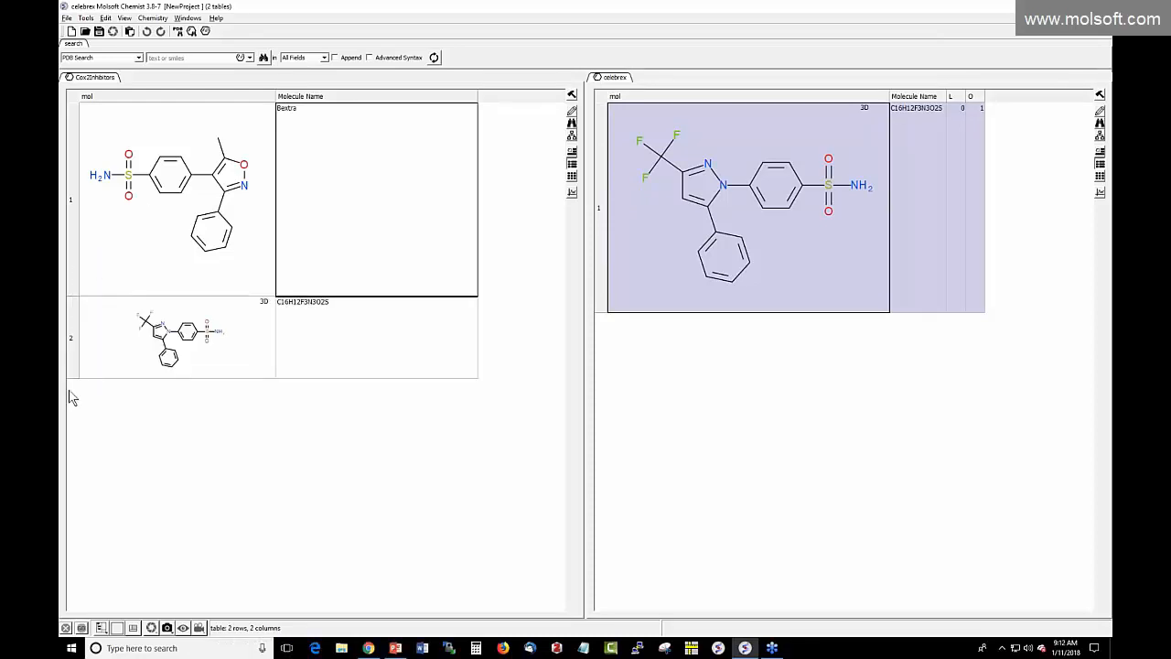
drag(74, 378, 73, 485)
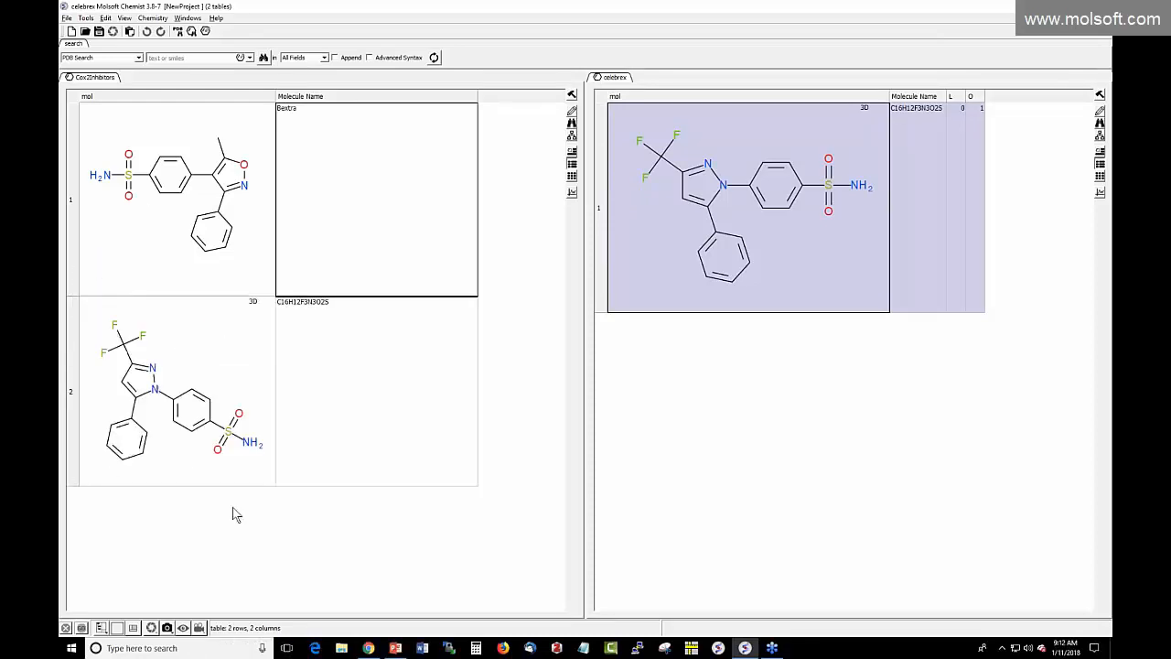
Step: Set the molecule name in row 2 of the Cox2Inhibitors table to Celebrex
double_click(342, 330)
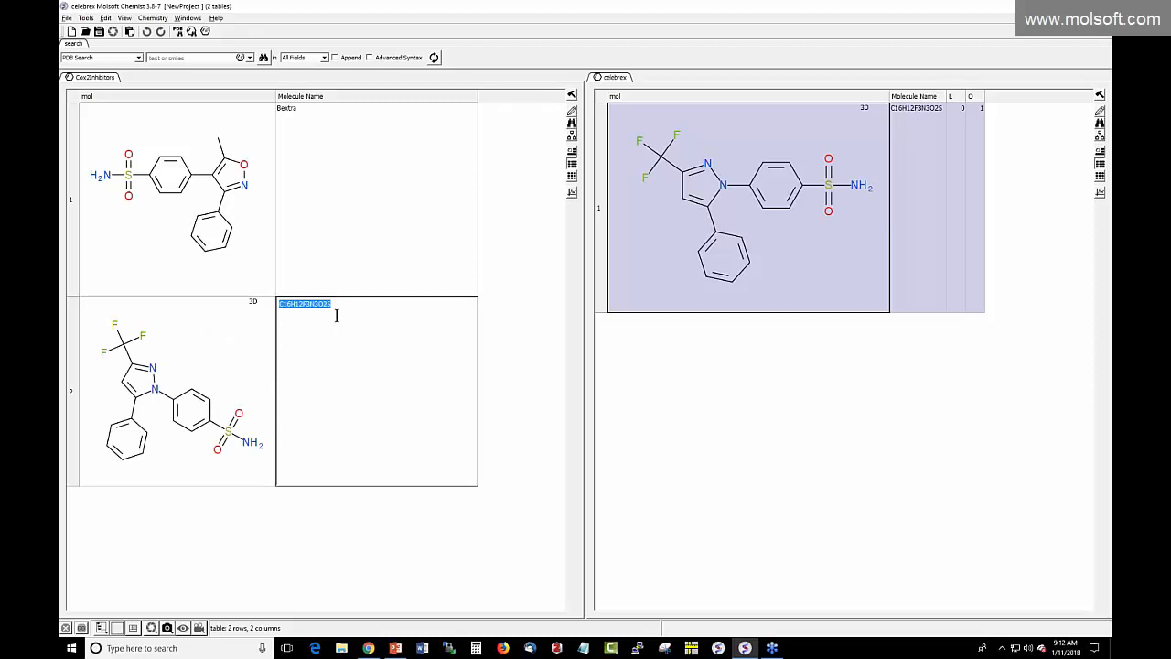
text(Celebrex)
click(734, 413)
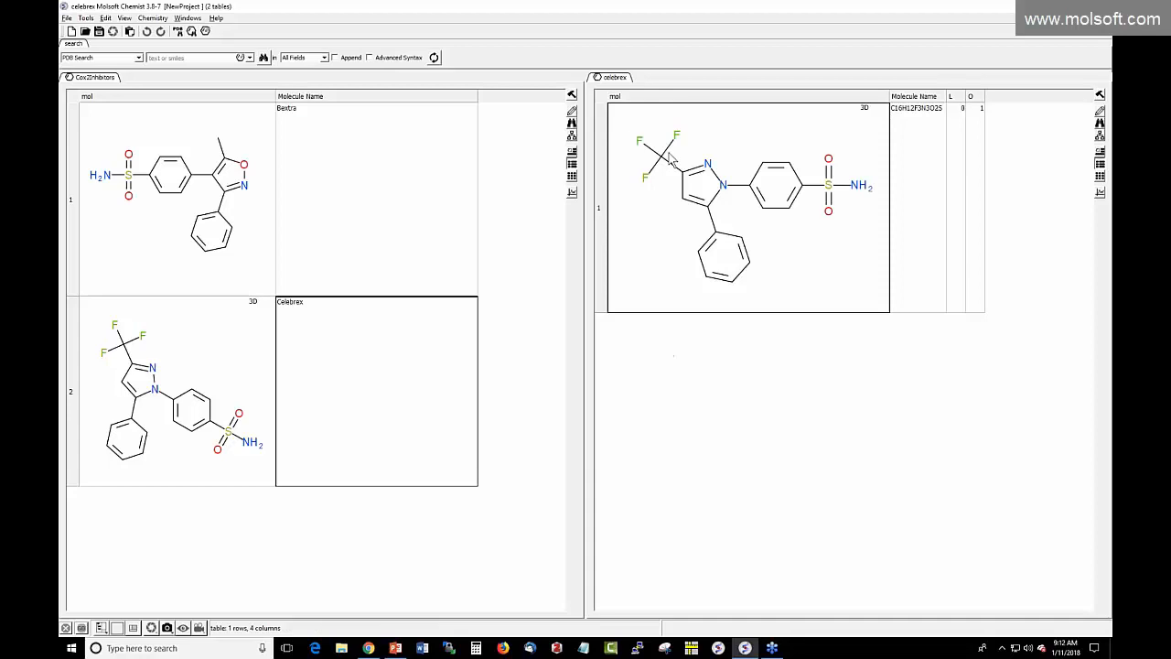
Step: Delete the separate celebrex table from the project
right_click(613, 78)
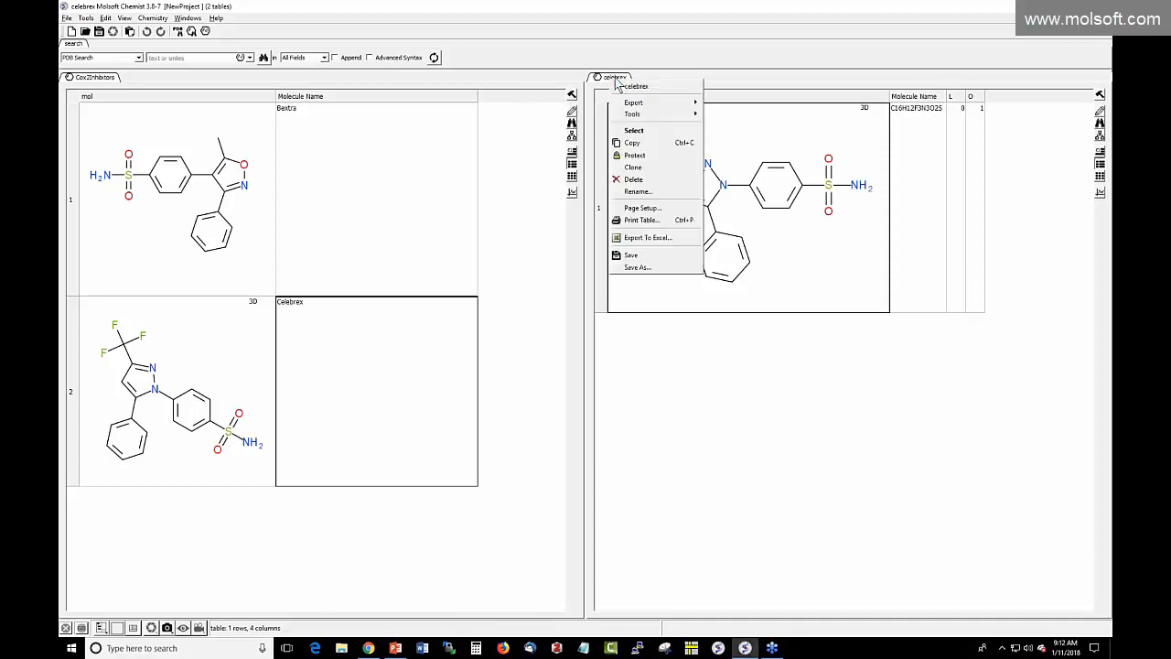
click(647, 180)
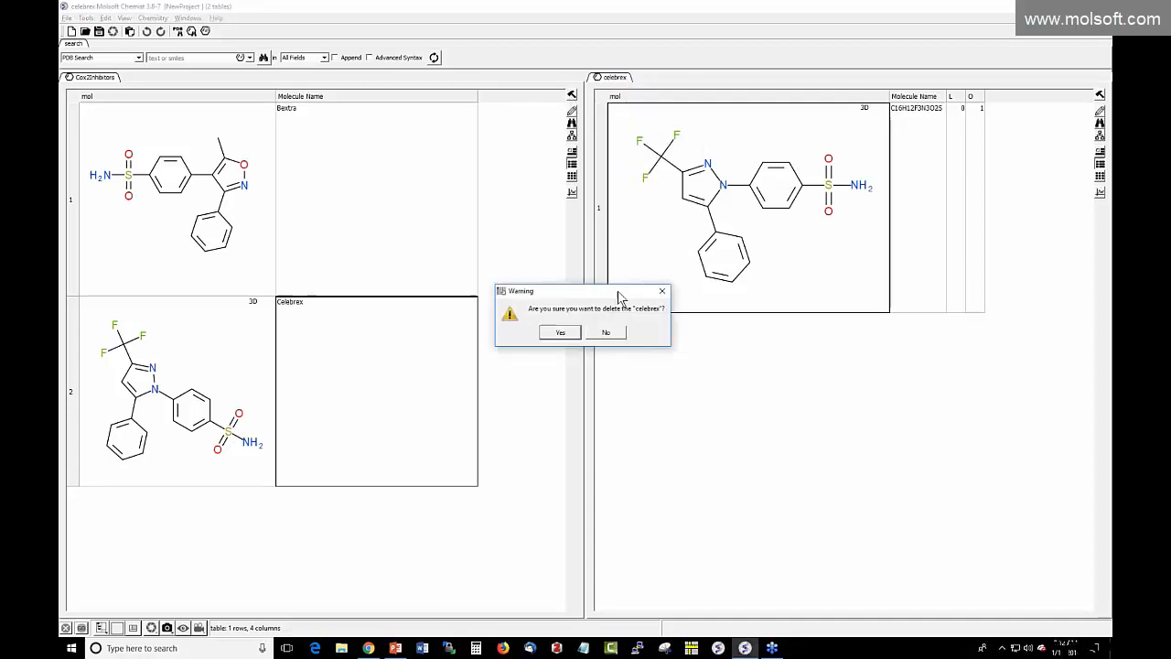
click(546, 335)
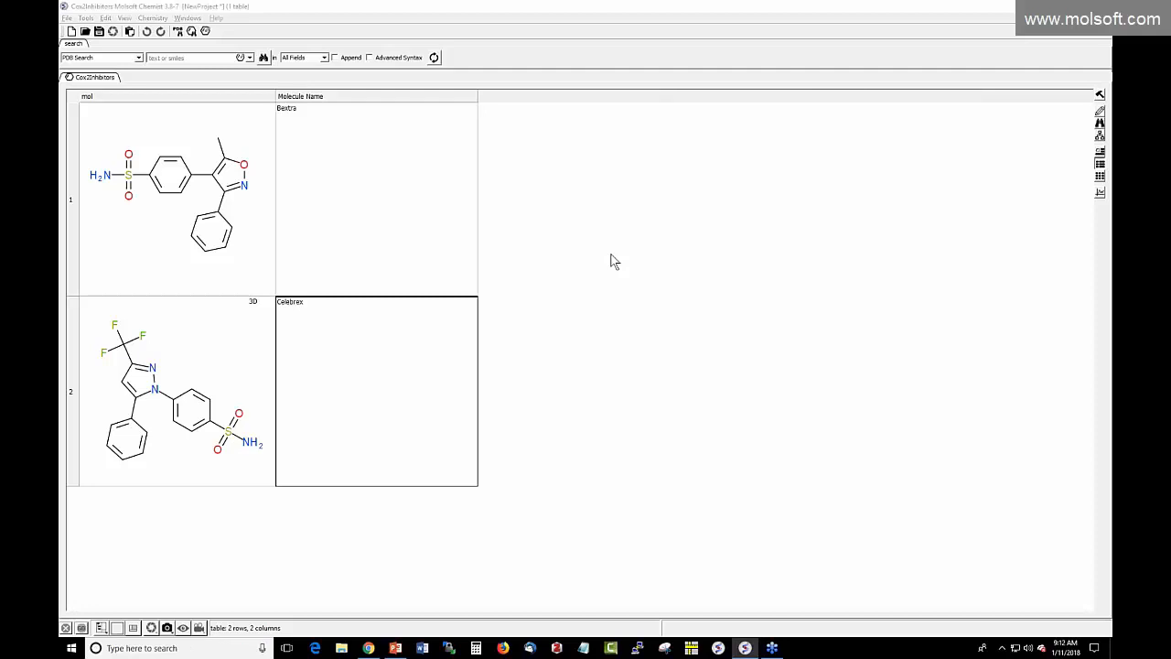
Step: Switch to PowerPoint, present the Chemical Sketching slide full screen, and exit the slide show
key(alt+Tab)
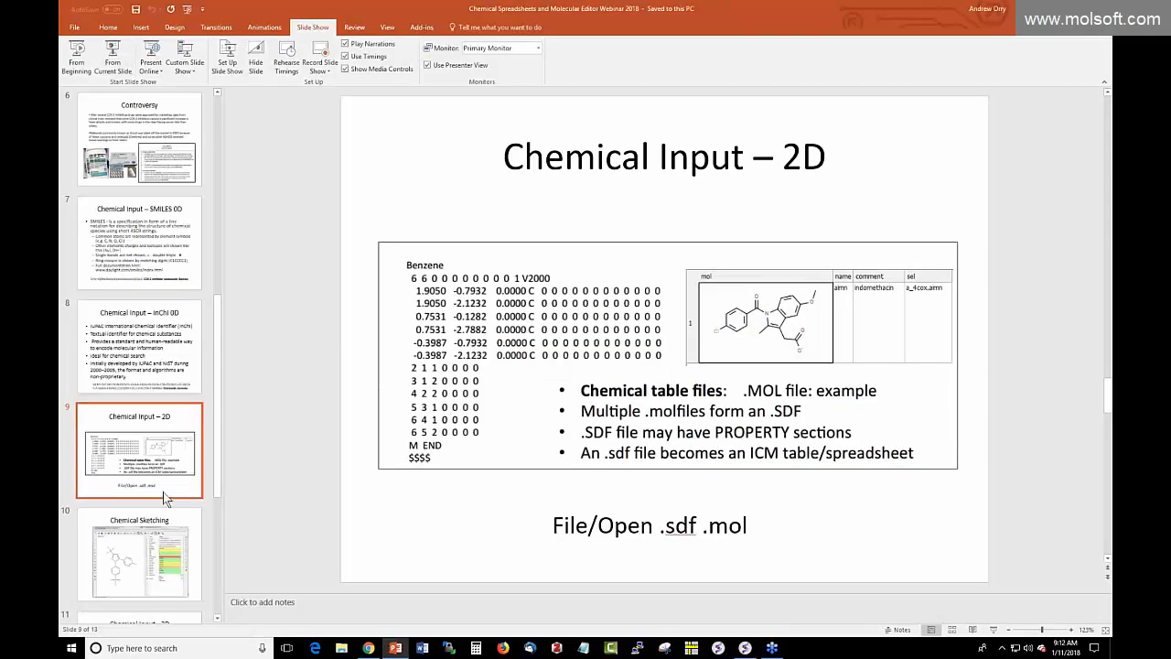
click(157, 519)
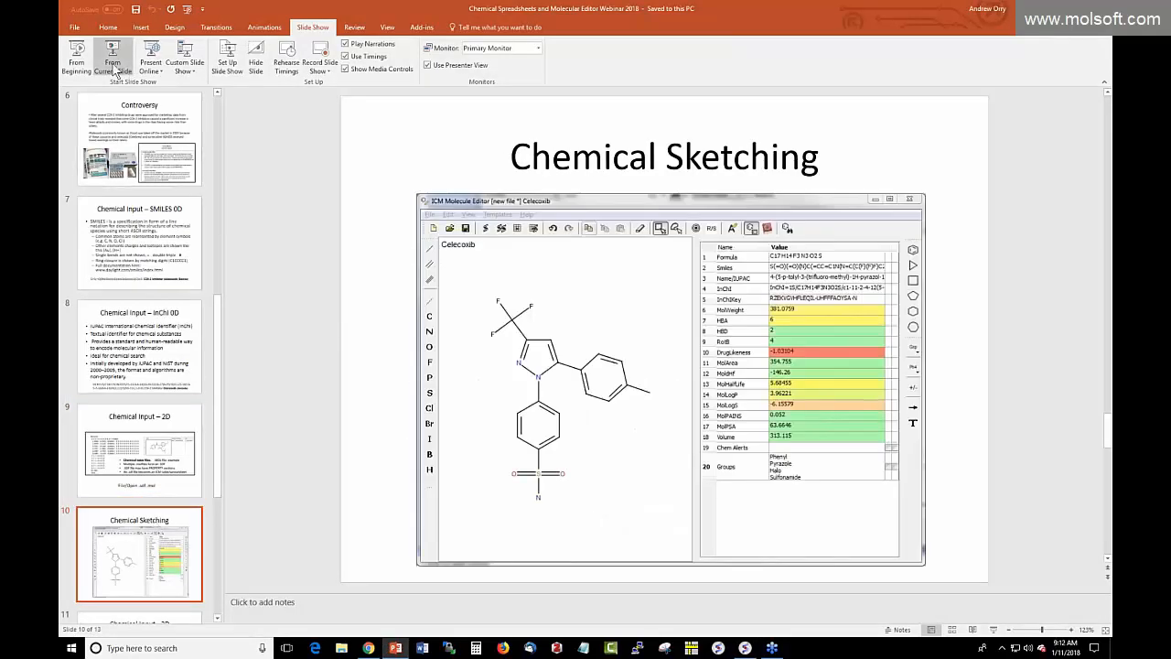
click(113, 66)
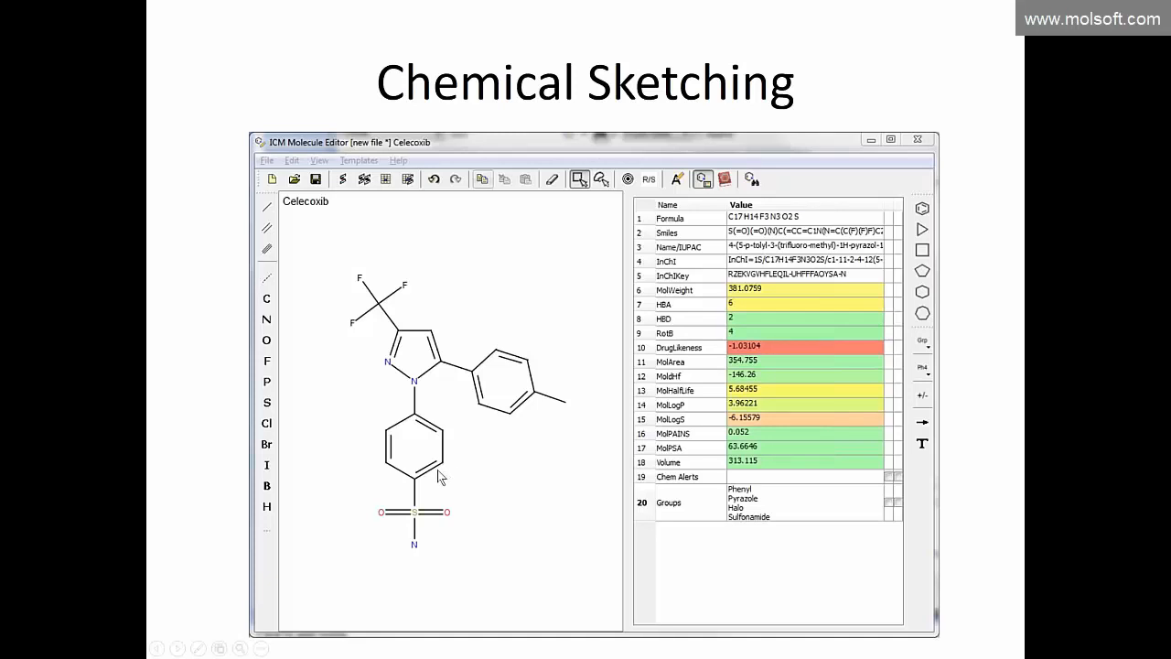
key(Escape)
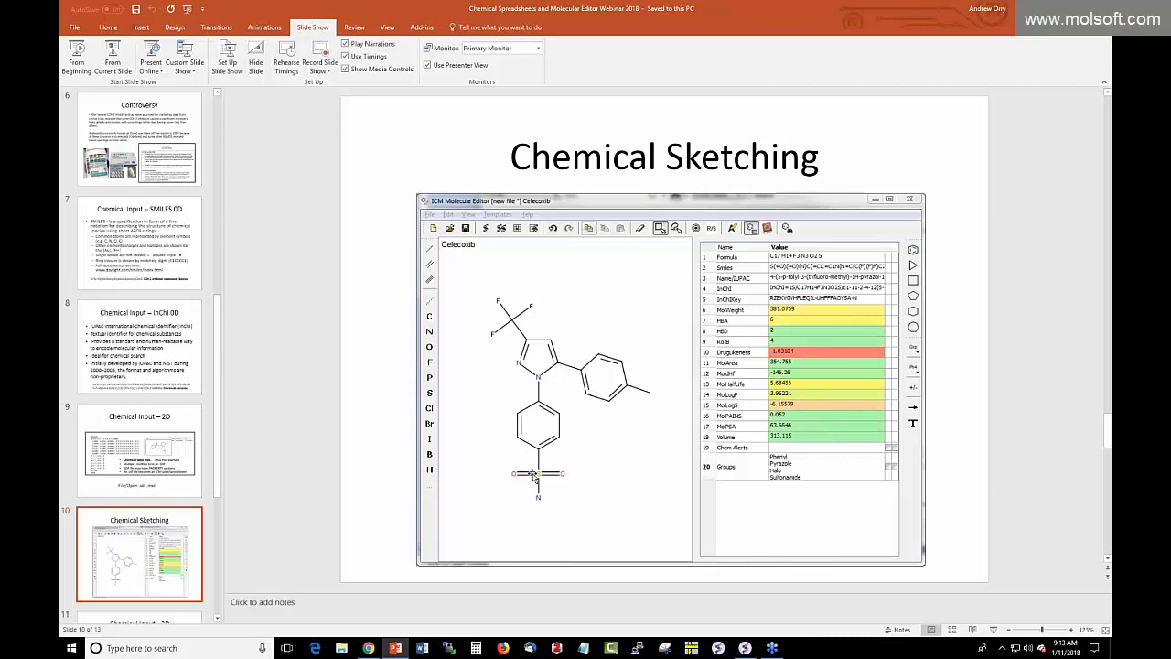
Step: Switch back to Molsoft Chemist, open the ICM Molecule Editor and enlarge its window
click(746, 648)
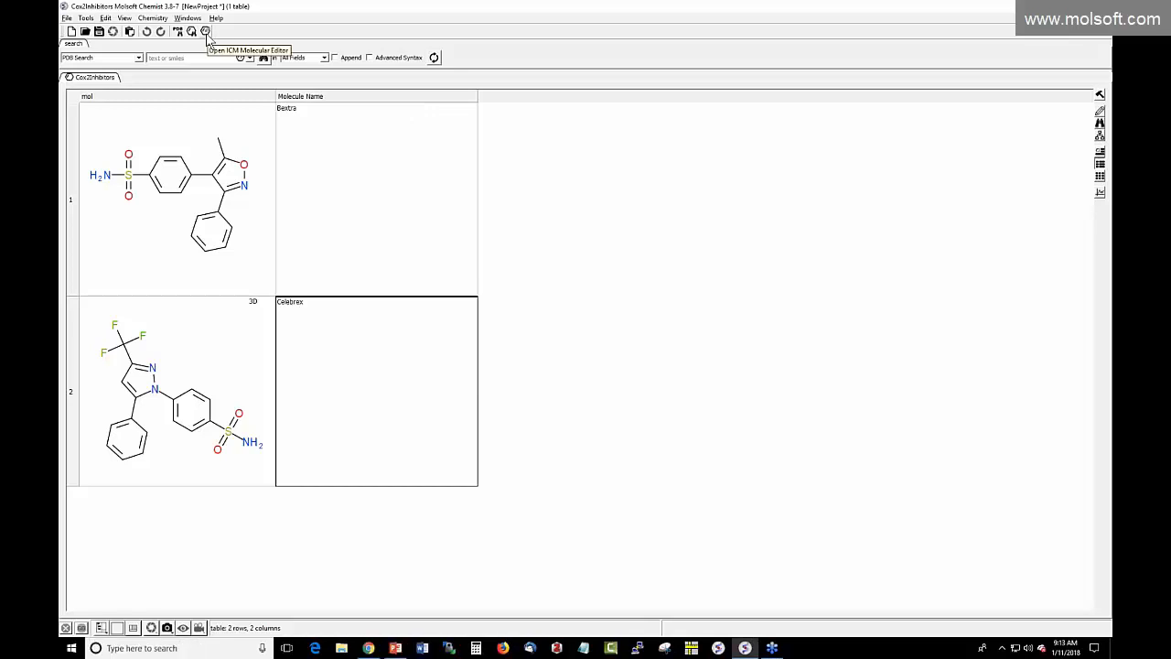
click(205, 32)
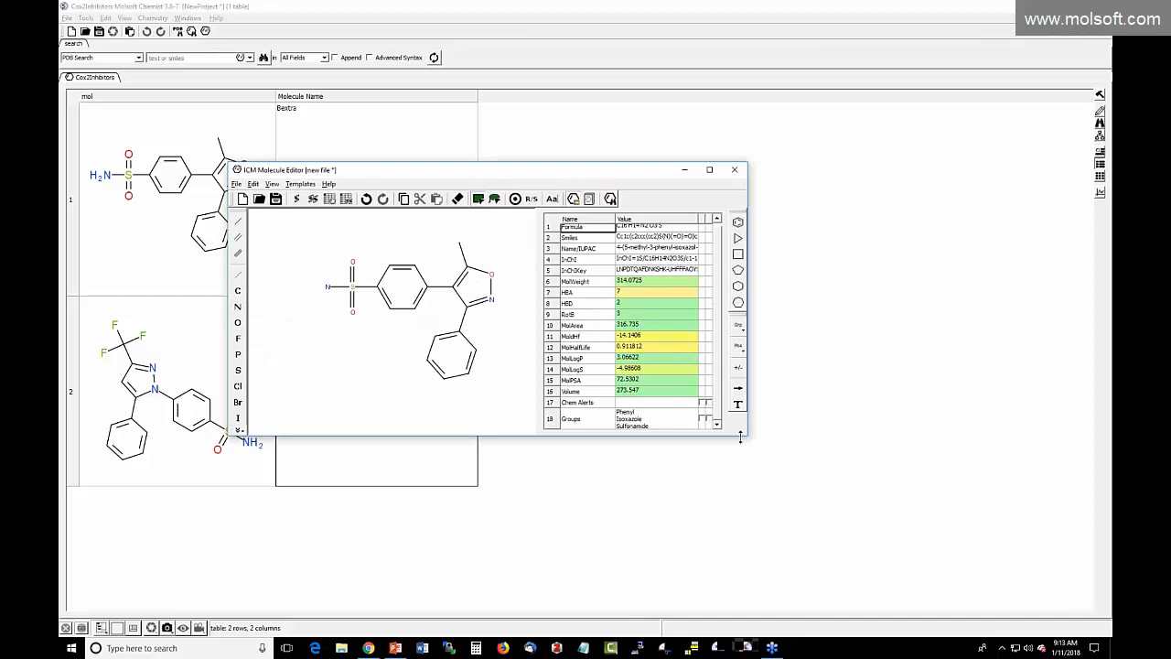
drag(747, 436, 894, 503)
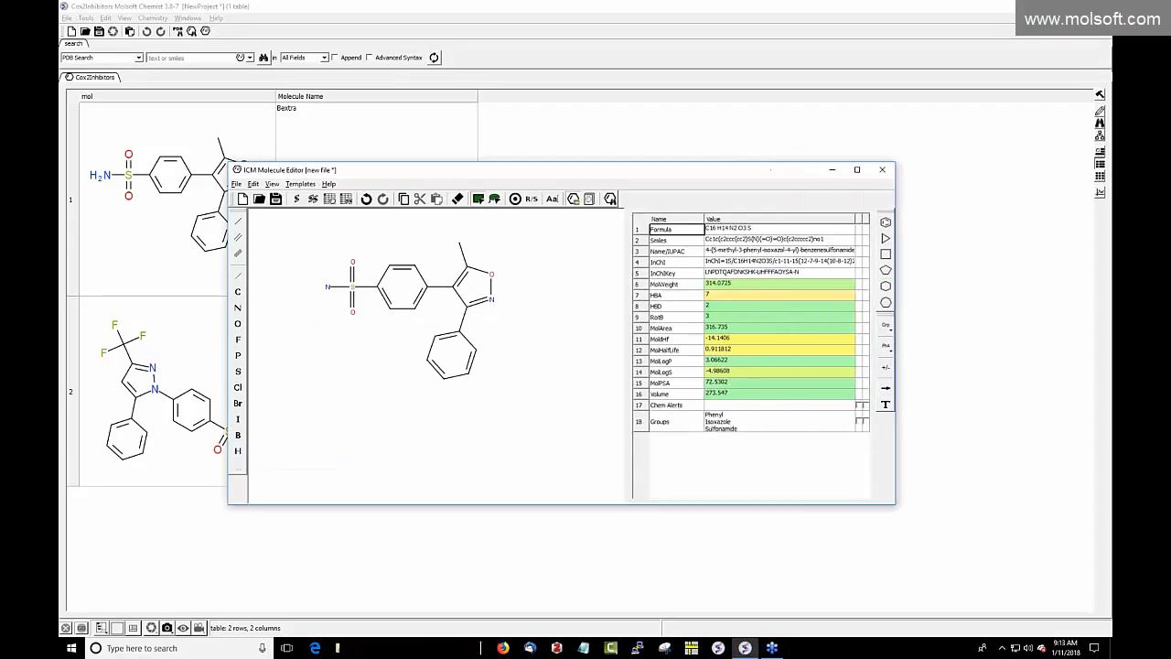
Step: Clear the existing molecule from the editor and place a benzene ring in the middle of the canvas
drag(297, 217, 561, 413)
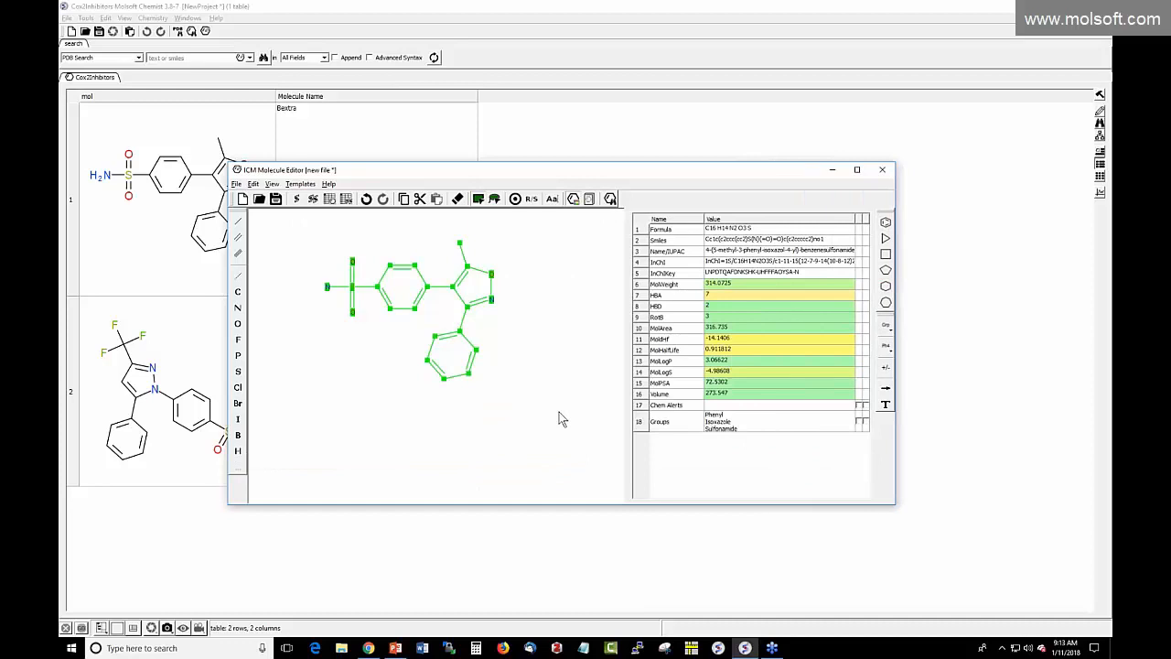
key(Delete)
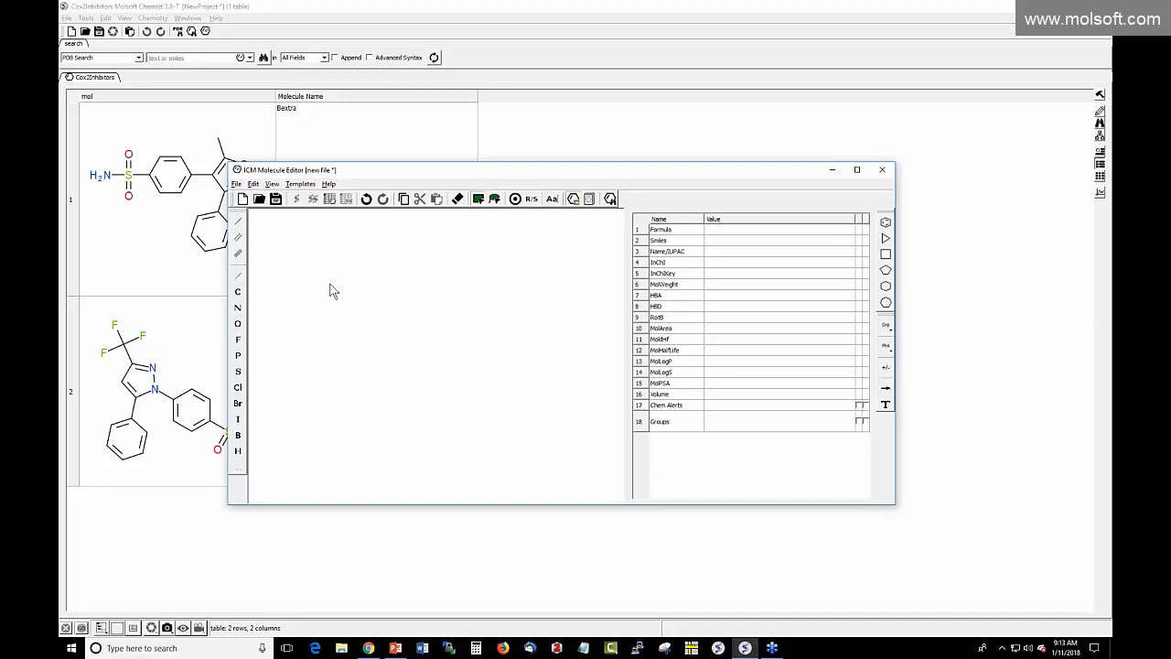
click(886, 223)
click(408, 332)
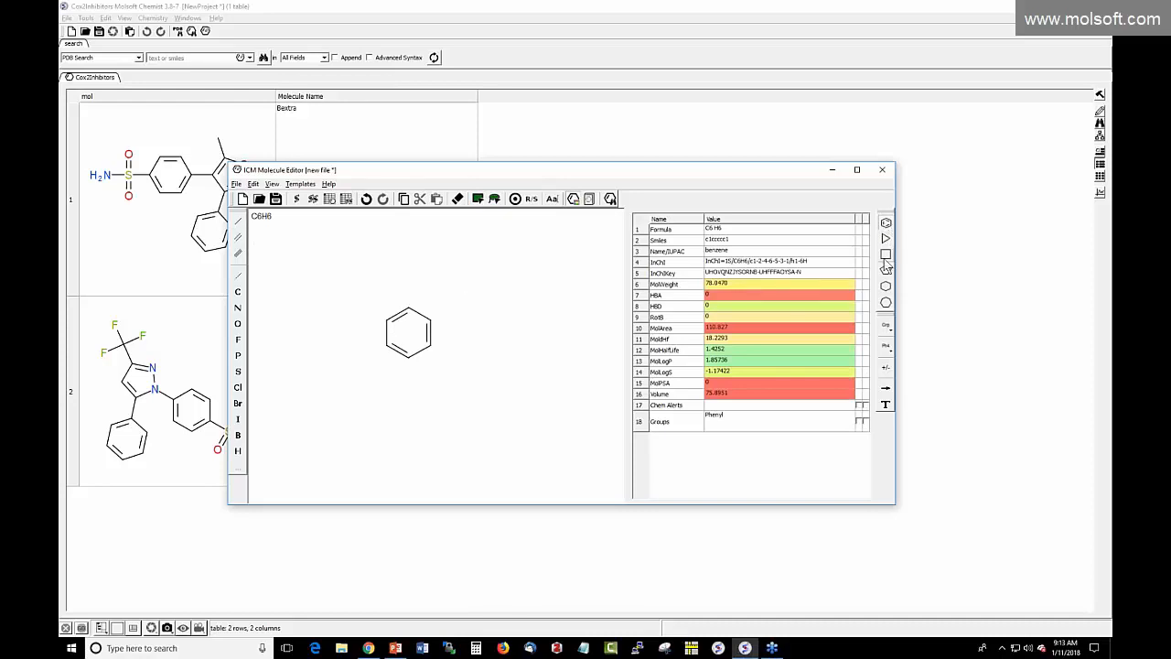
Step: Attach a nitro group to the benzene ring's lowest carbon: a single-bonded nitrogen carrying two double-bonded oxygens
click(240, 223)
click(408, 357)
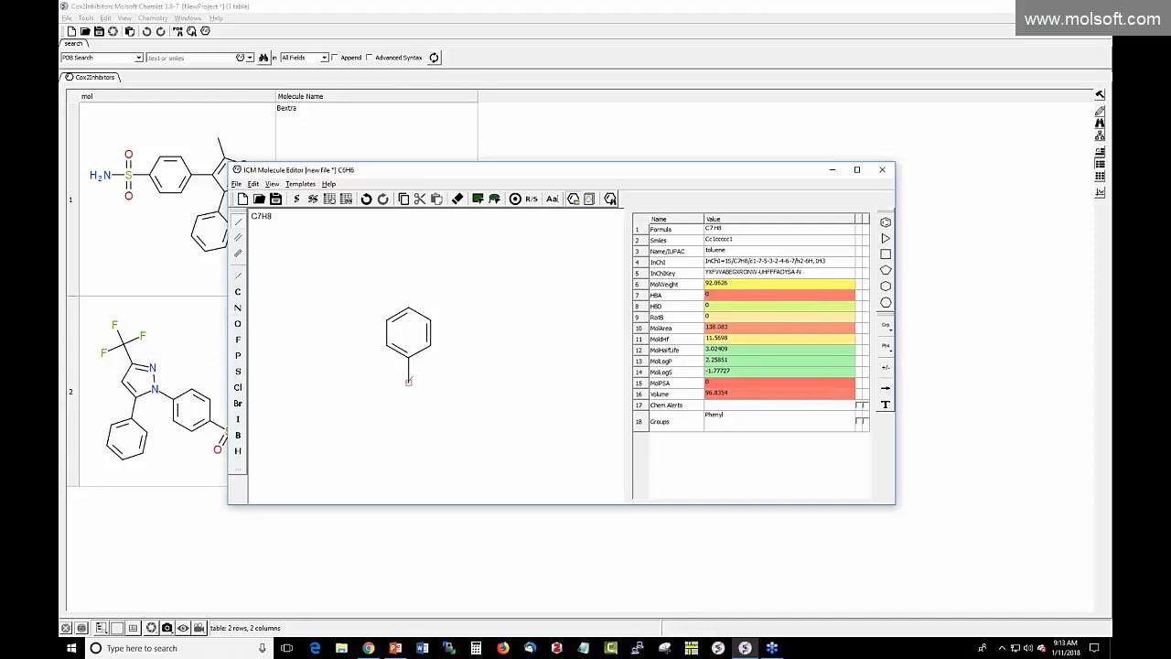
key(n)
click(408, 381)
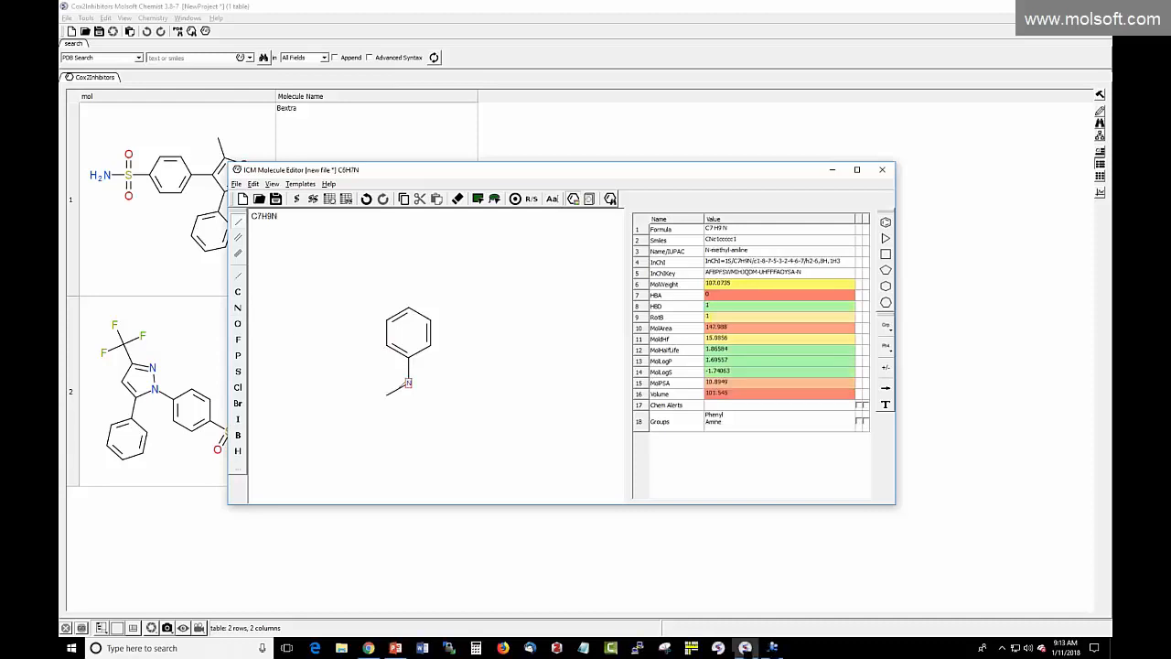
click(399, 391)
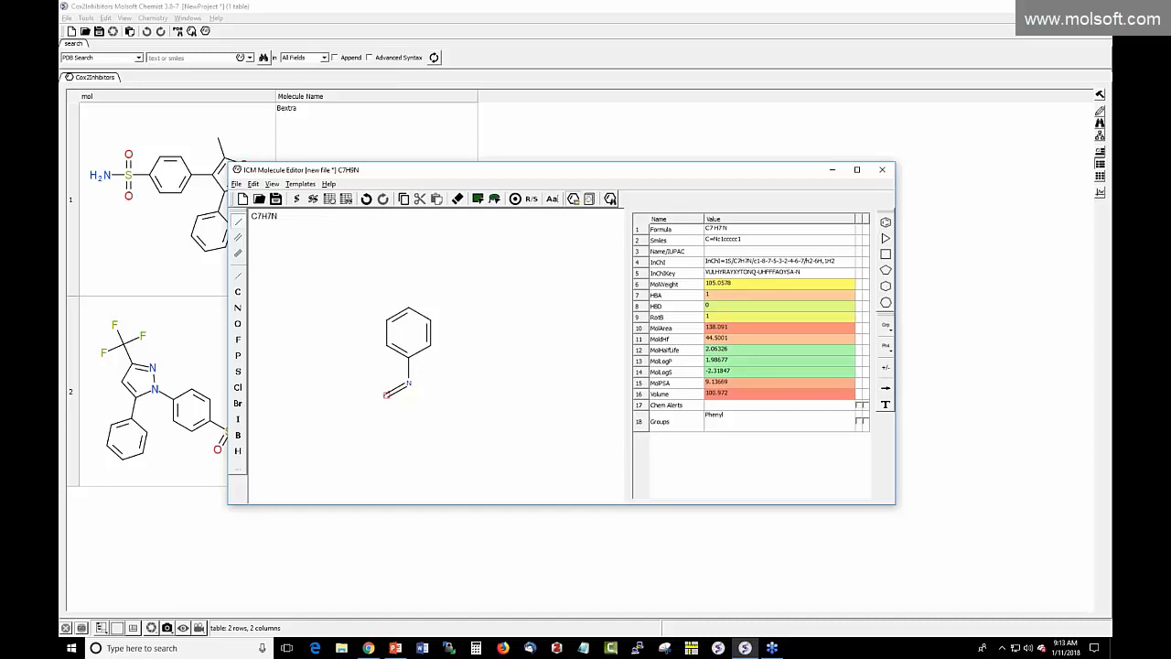
key(o)
click(409, 382)
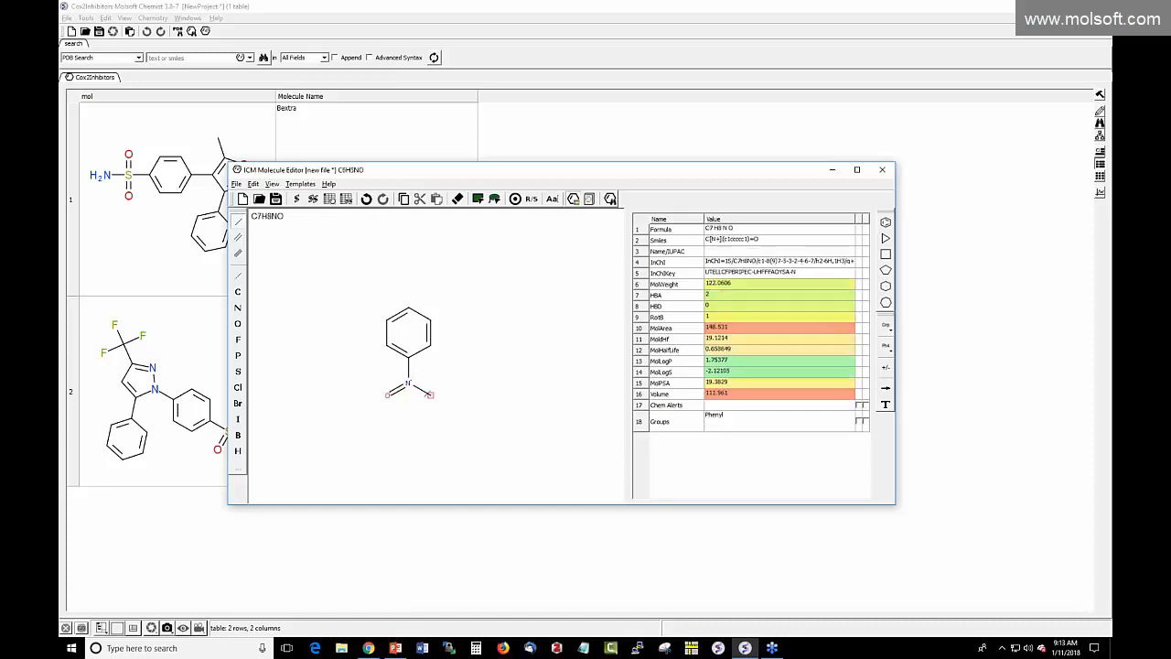
key(o)
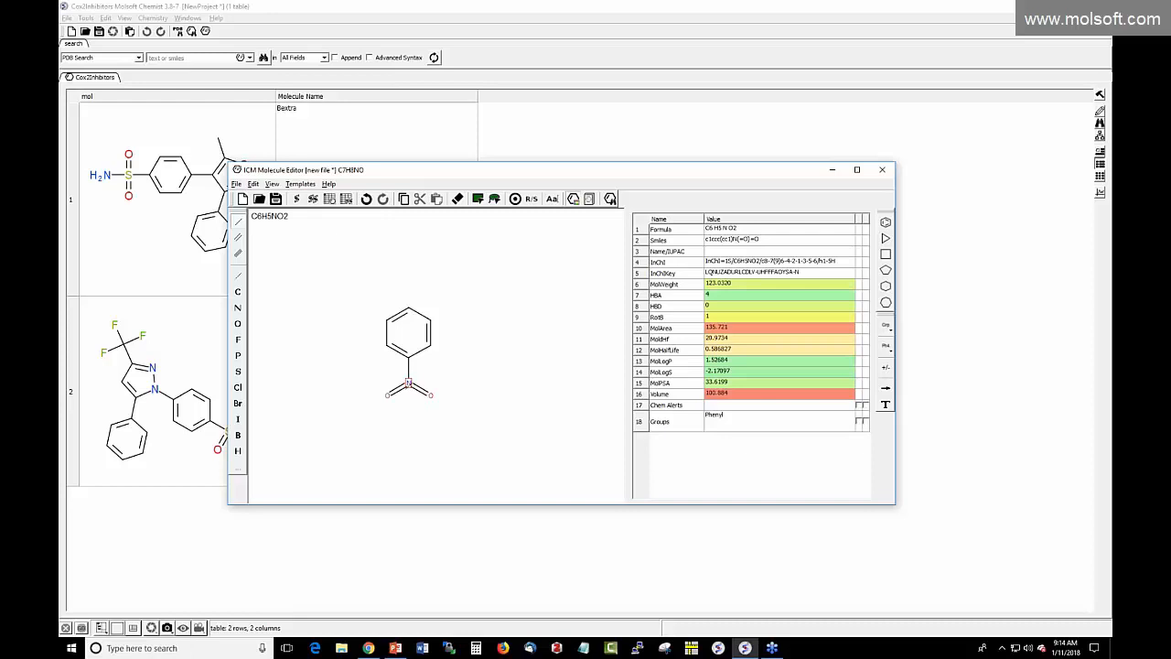
Step: Convert the nitro group into a sulfonamide by changing its nitrogen to sulfur and adding a single-bonded nitrogen below it
key(s)
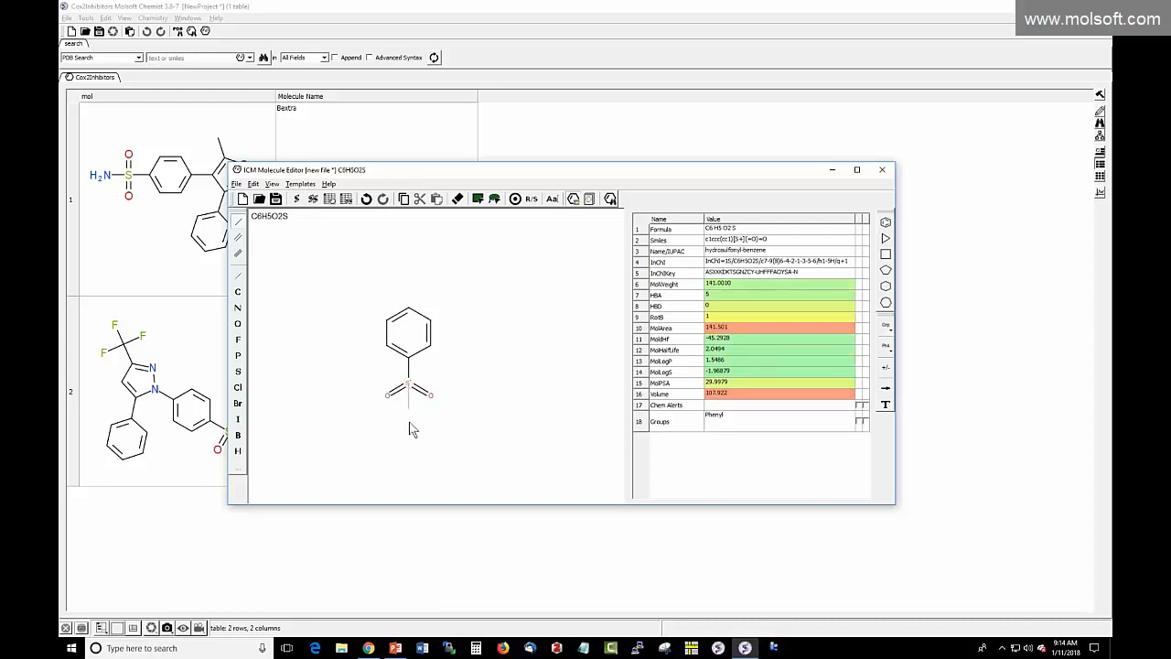
drag(409, 422, 410, 424)
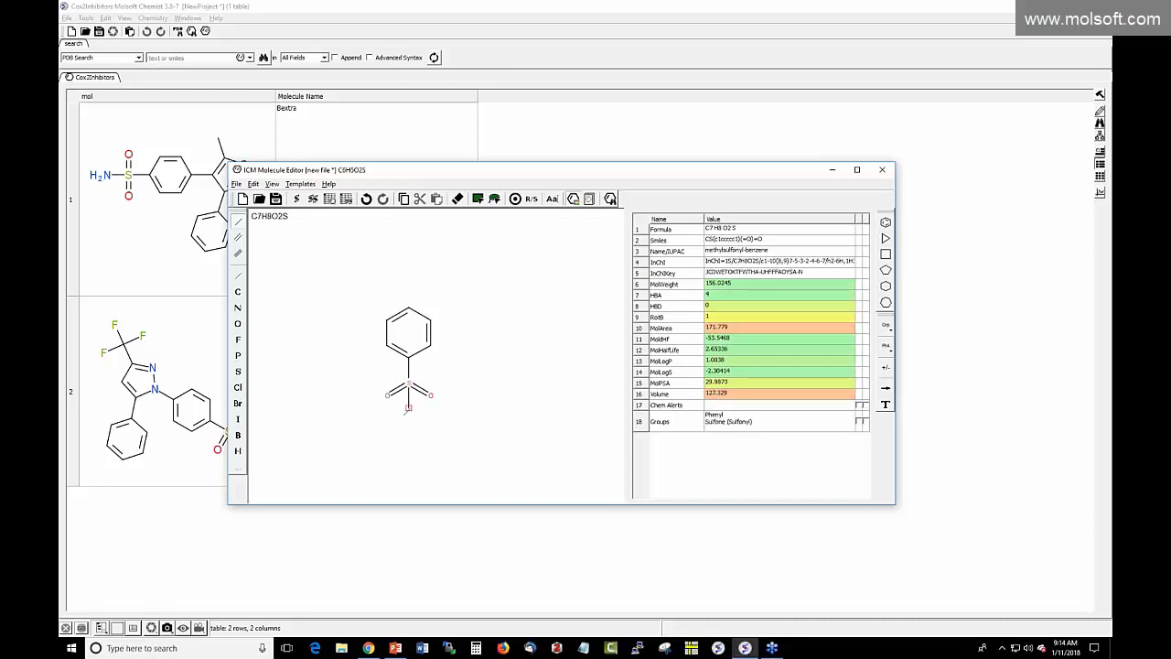
key(n)
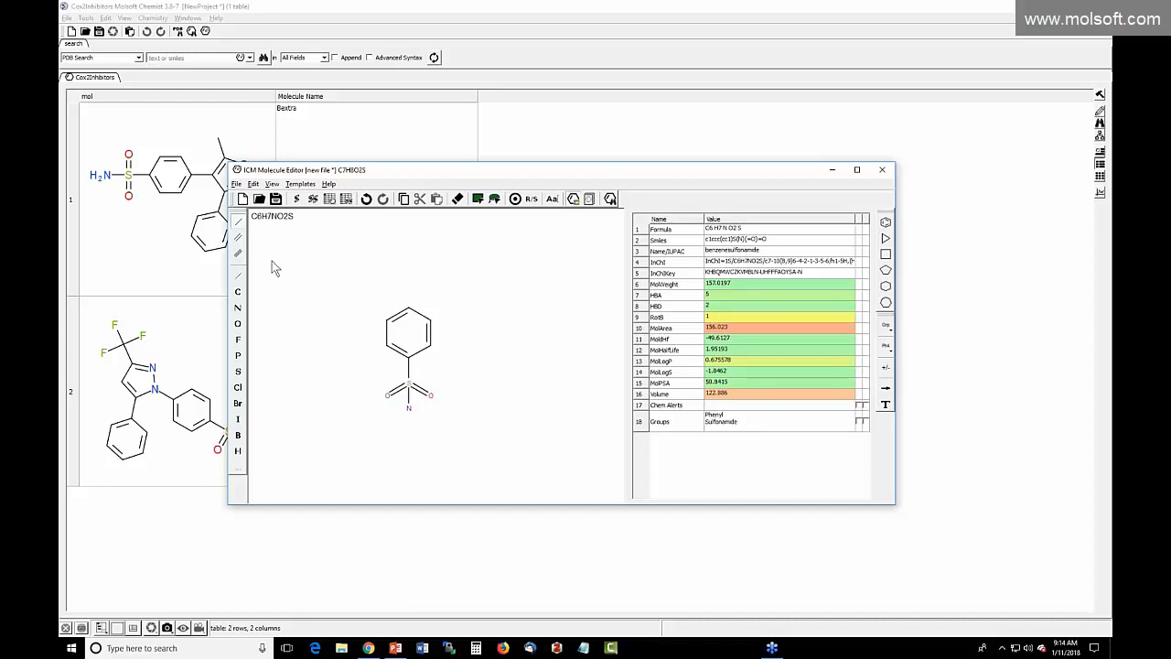
Step: Attach a five-membered ring to the benzene's uppermost carbon through a single bond, and change the ring atom beside the attachment to nitrogen
click(408, 307)
click(885, 269)
click(414, 278)
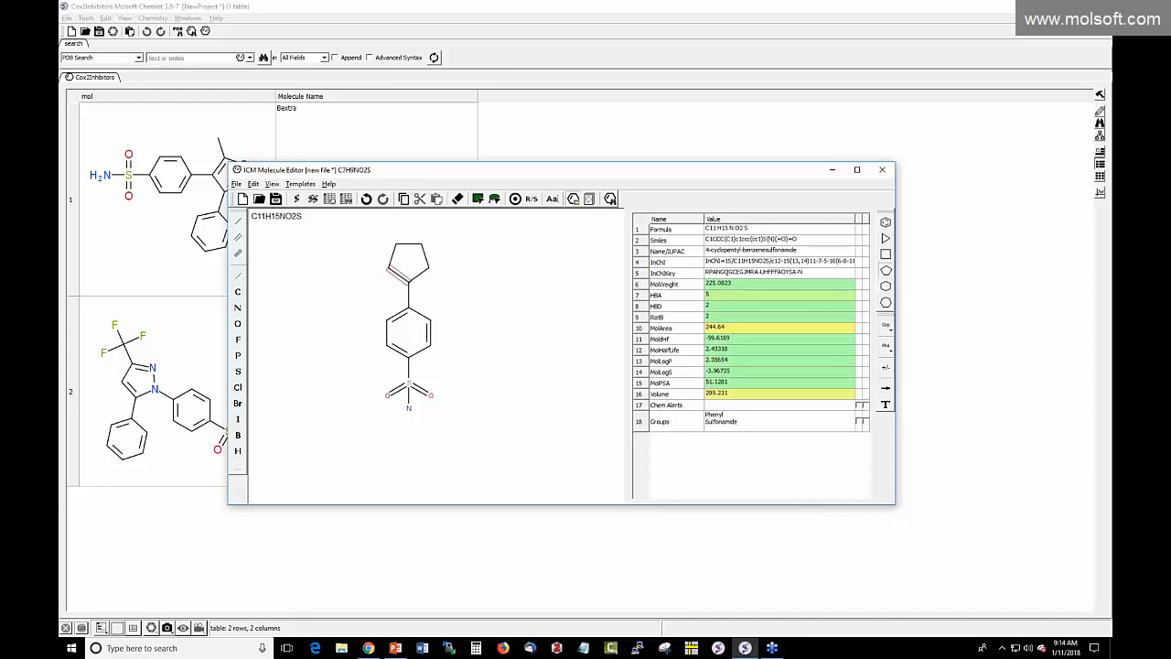
key(n)
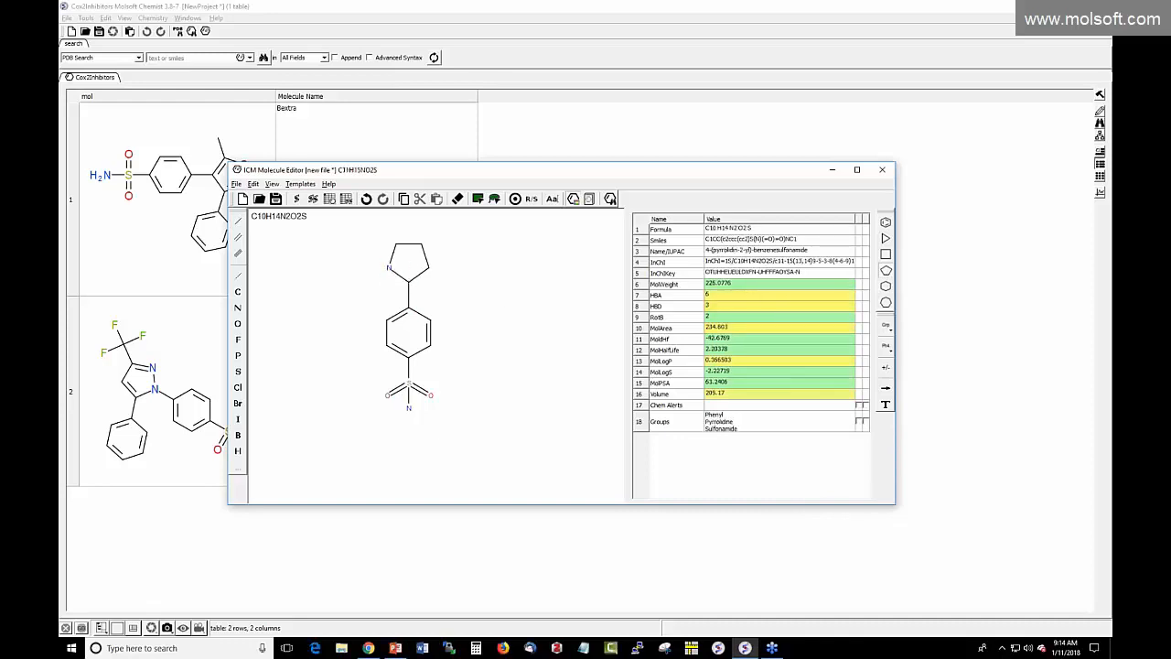
Step: Add two double bonds to the five-membered ring and attach a phenyl ring to its carbon opposite the nitrogen, beside the attachment point
click(239, 221)
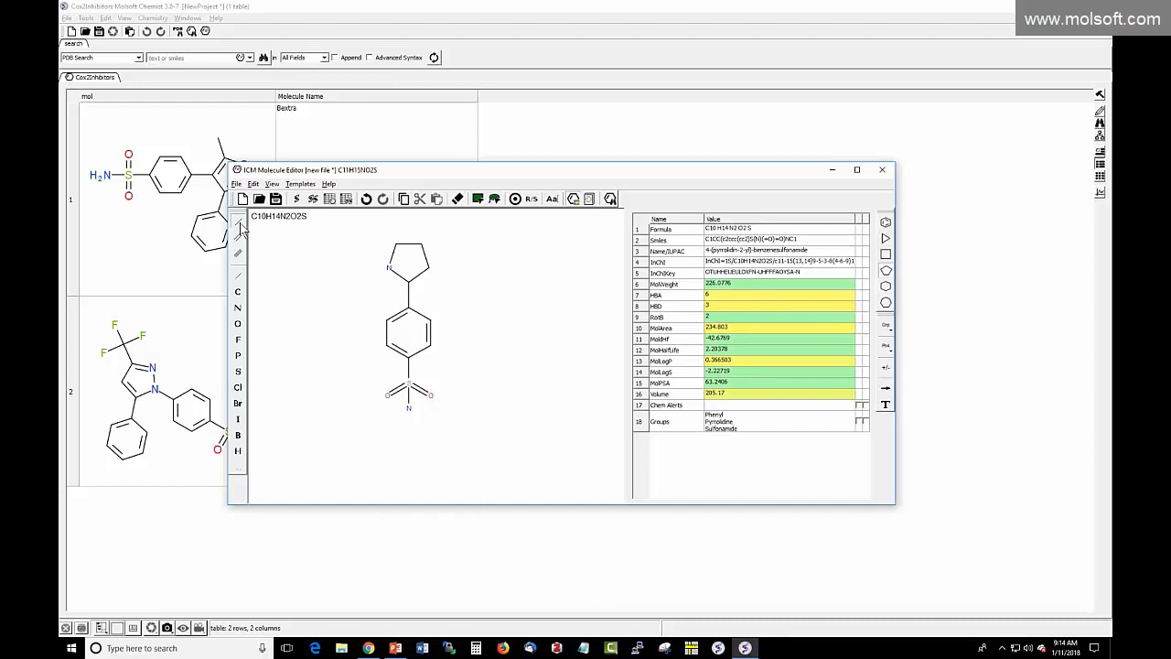
click(393, 255)
click(420, 260)
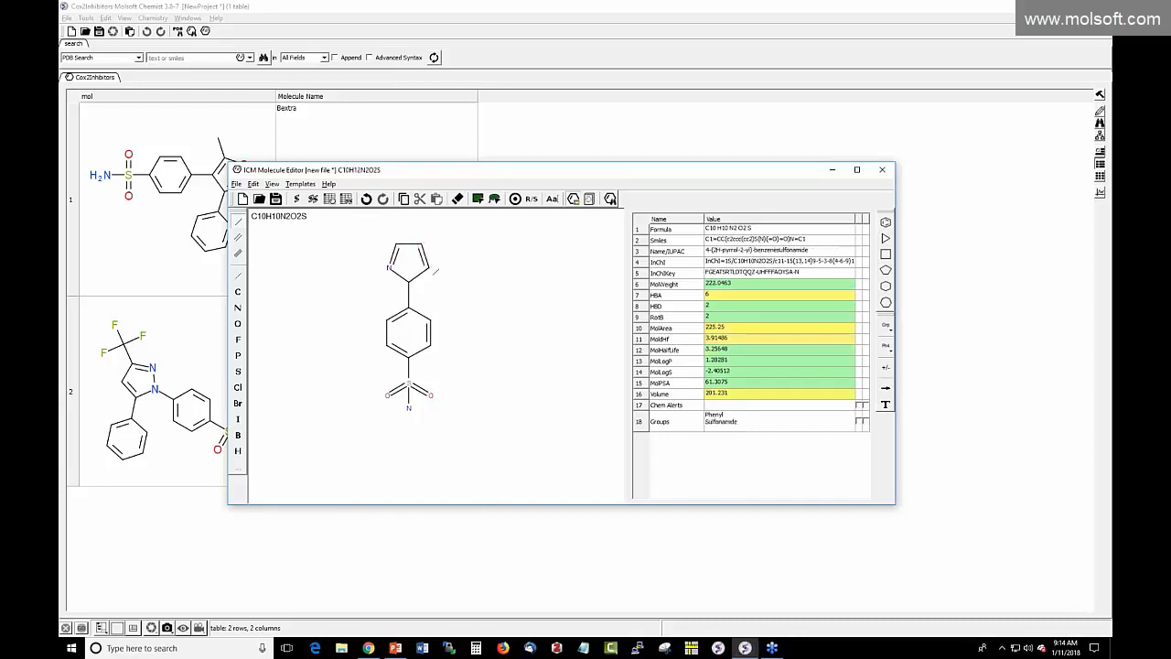
click(431, 268)
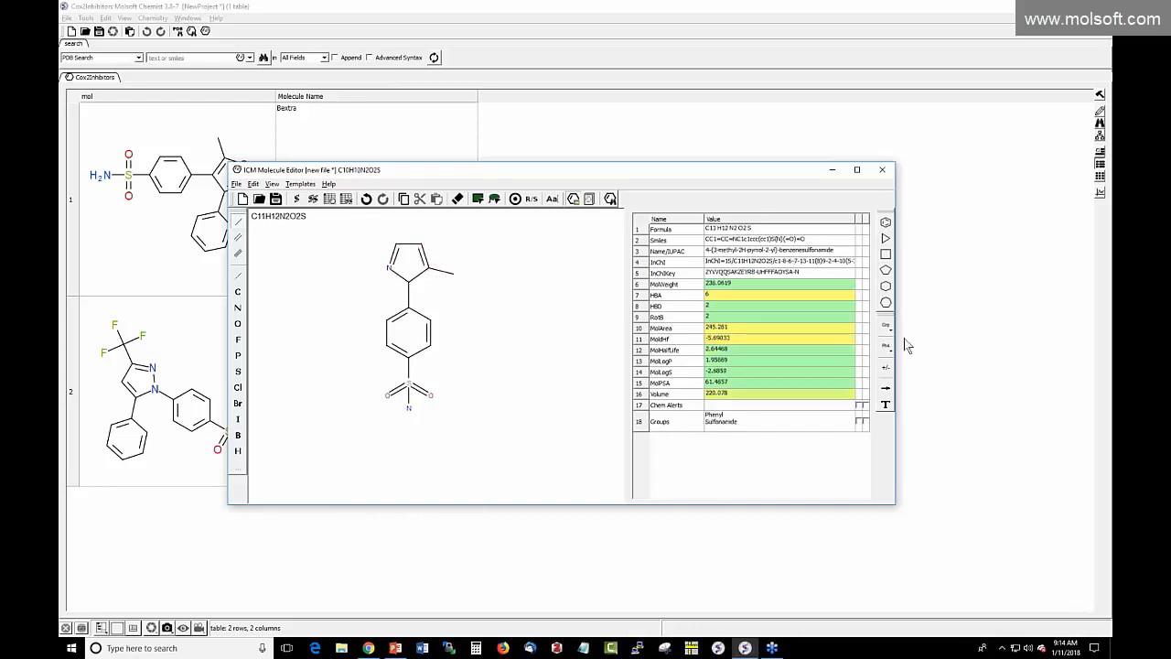
click(884, 285)
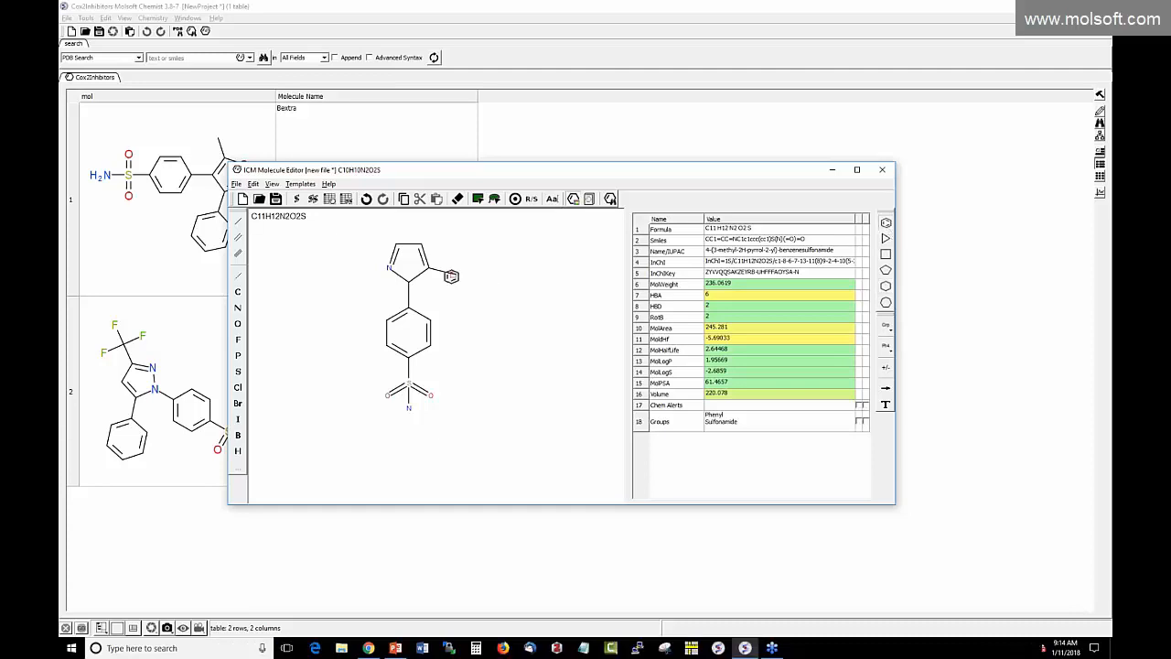
click(452, 271)
Step: Browse the Bicyclics template library, close it, and look through the neighbouring set of template choices
click(889, 327)
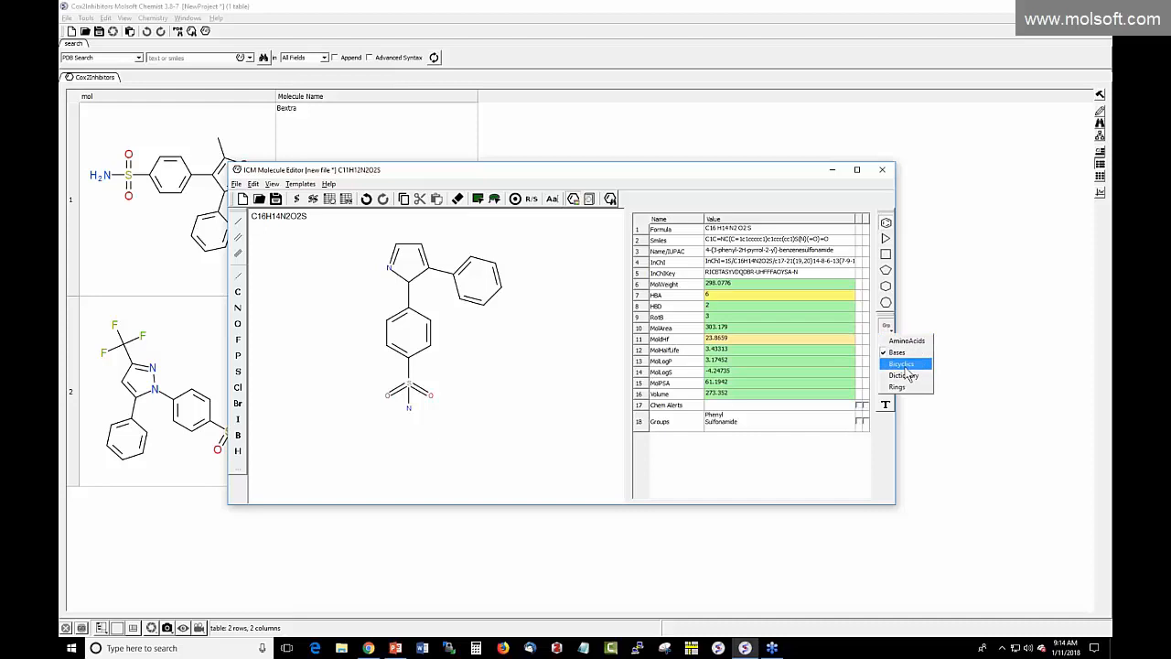
click(907, 367)
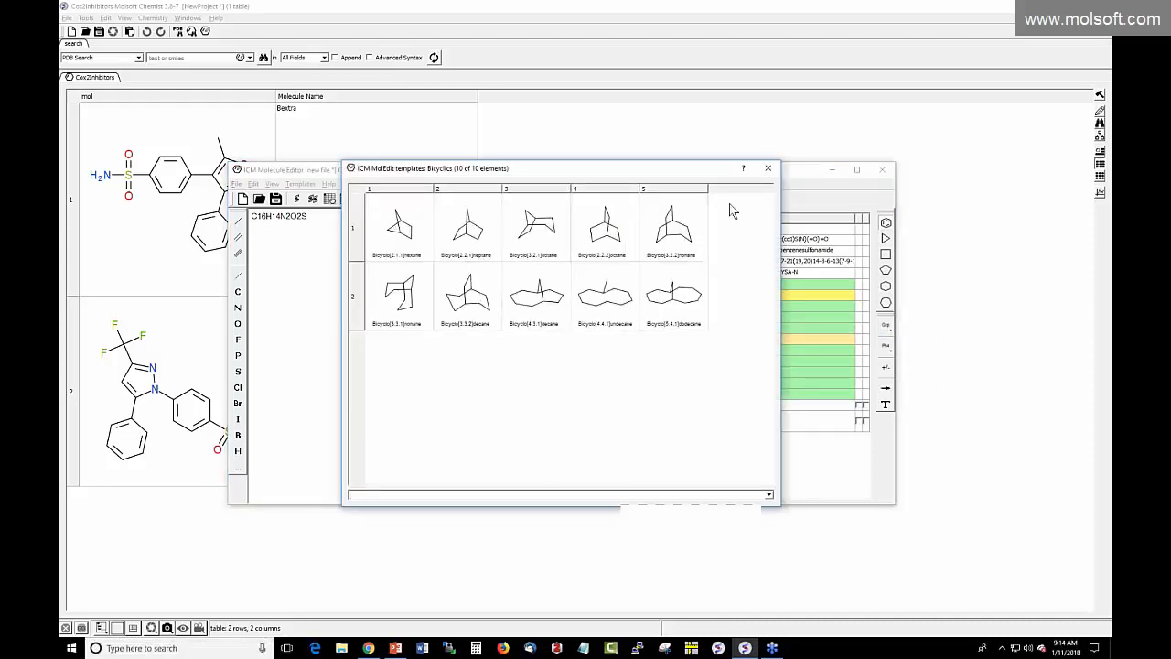
click(767, 167)
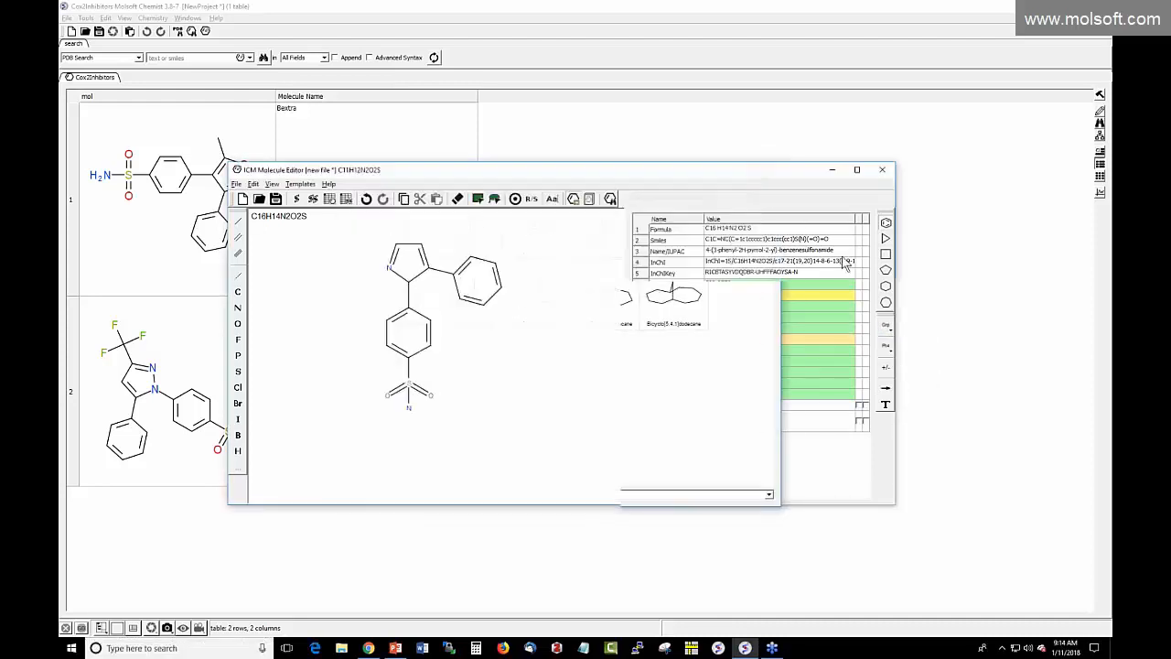
click(892, 348)
click(886, 450)
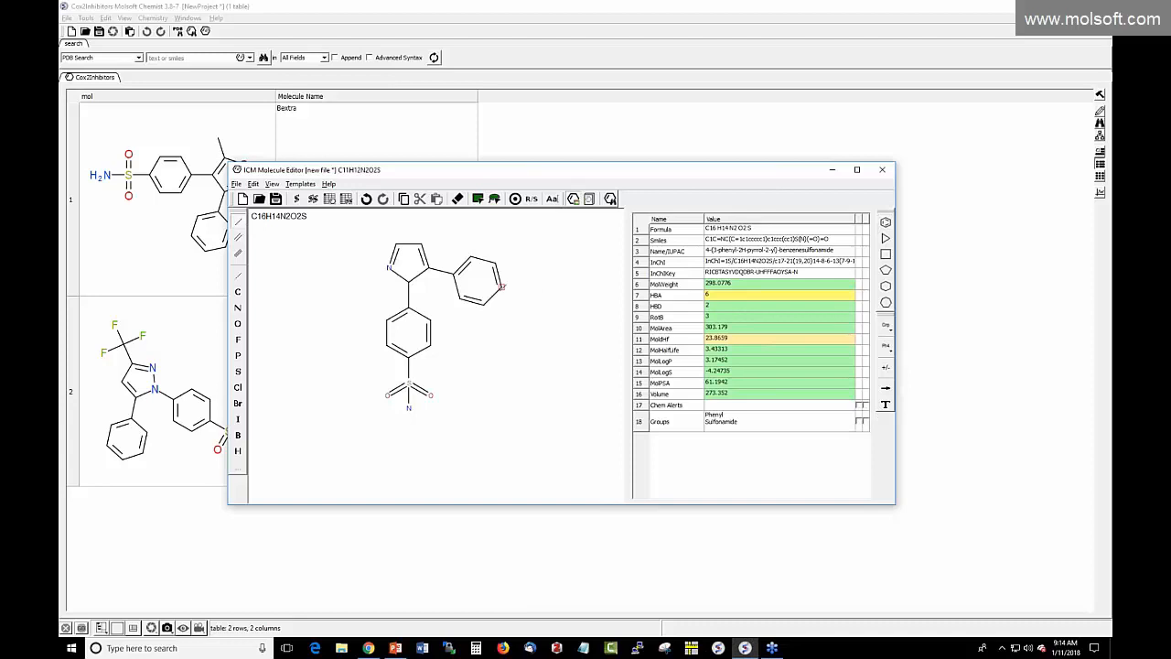
Step: Add a methyl group to the new phenyl ring's para carbon
click(502, 286)
Step: View the Rings template library, close it, and look at the option for customizing templates
click(302, 184)
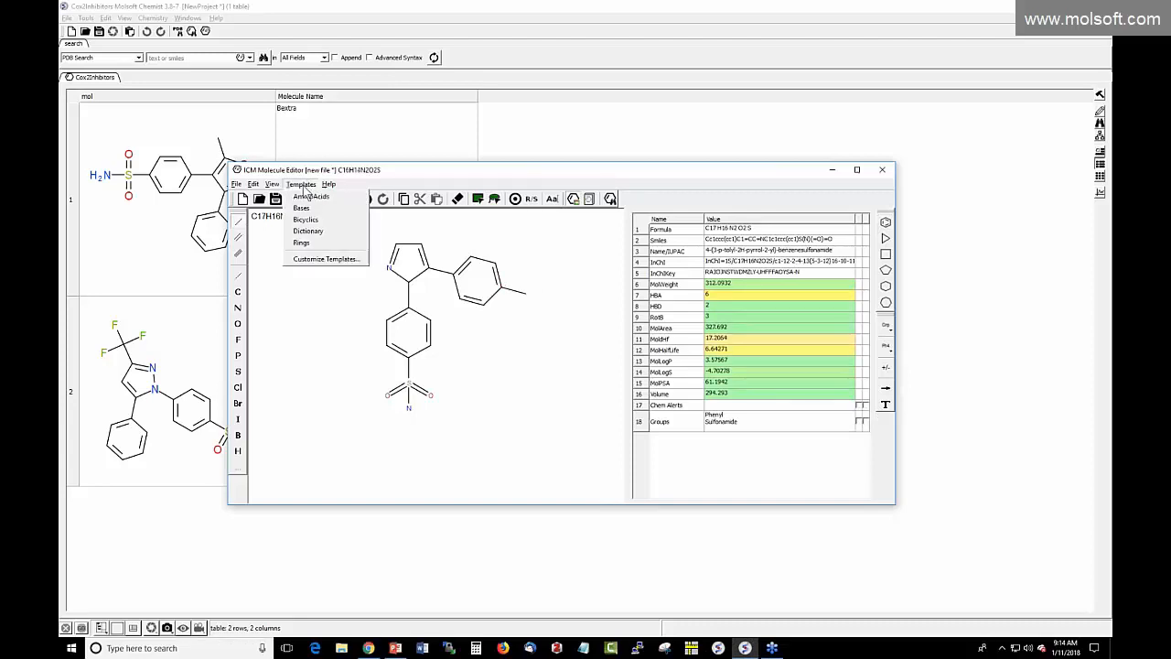
click(306, 241)
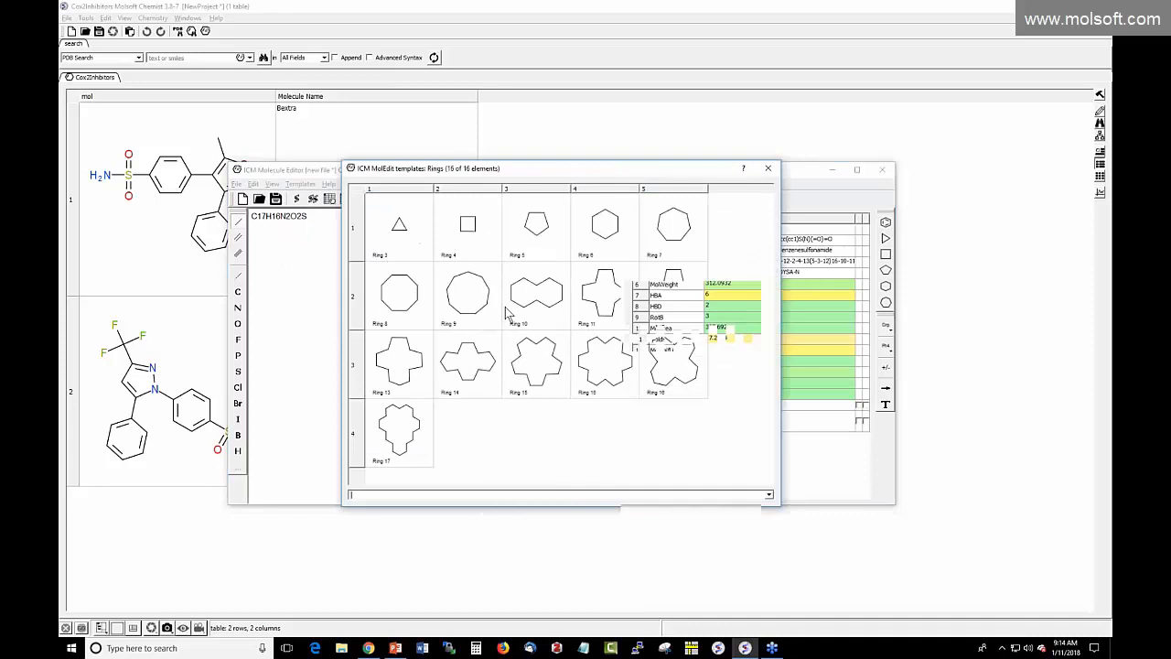
click(767, 168)
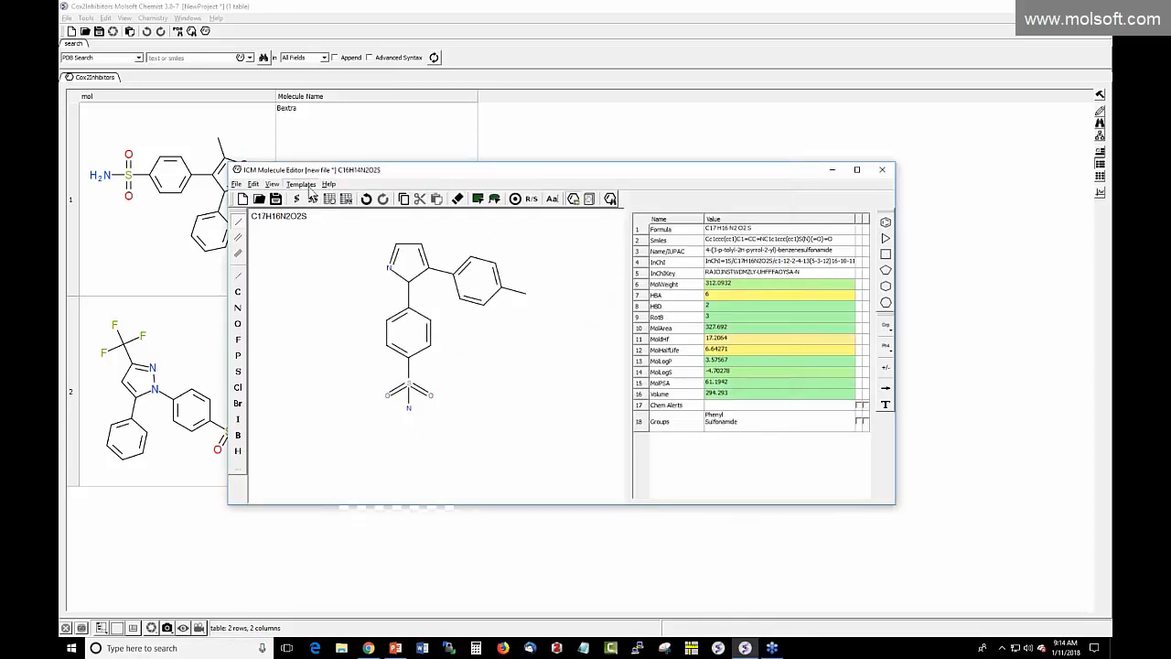
click(309, 186)
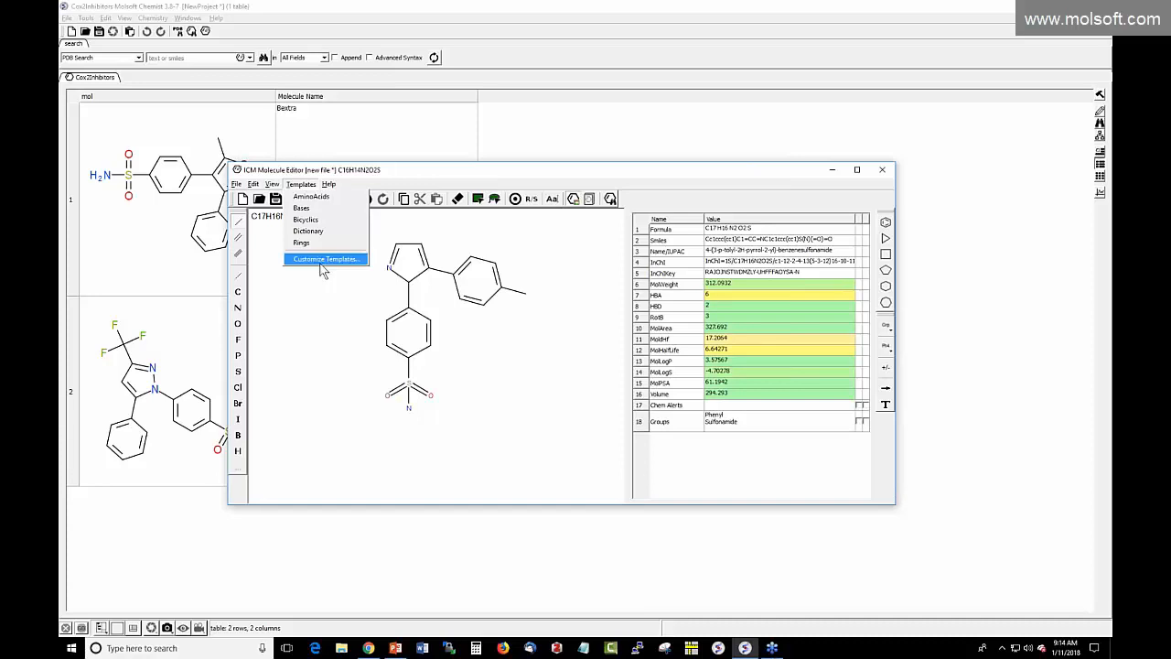
click(319, 279)
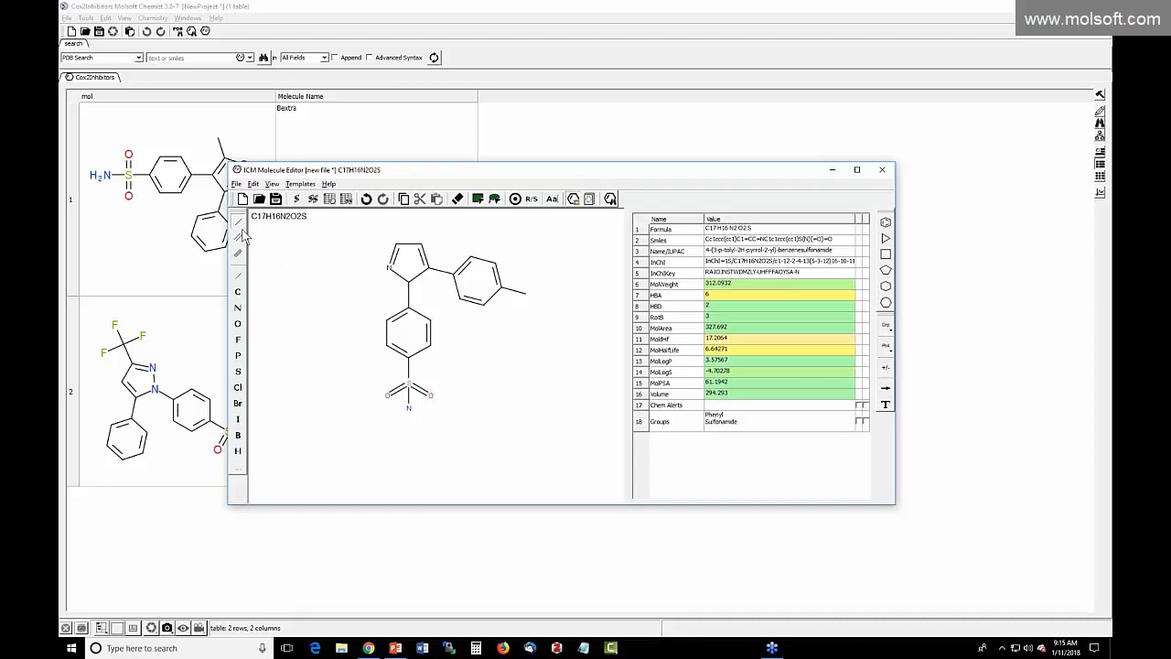
Step: Build a trifluoromethyl group on the five-membered ring's free carbon next to the nitrogen by branching a carbon three ways and converting the ends to fluorine
click(392, 245)
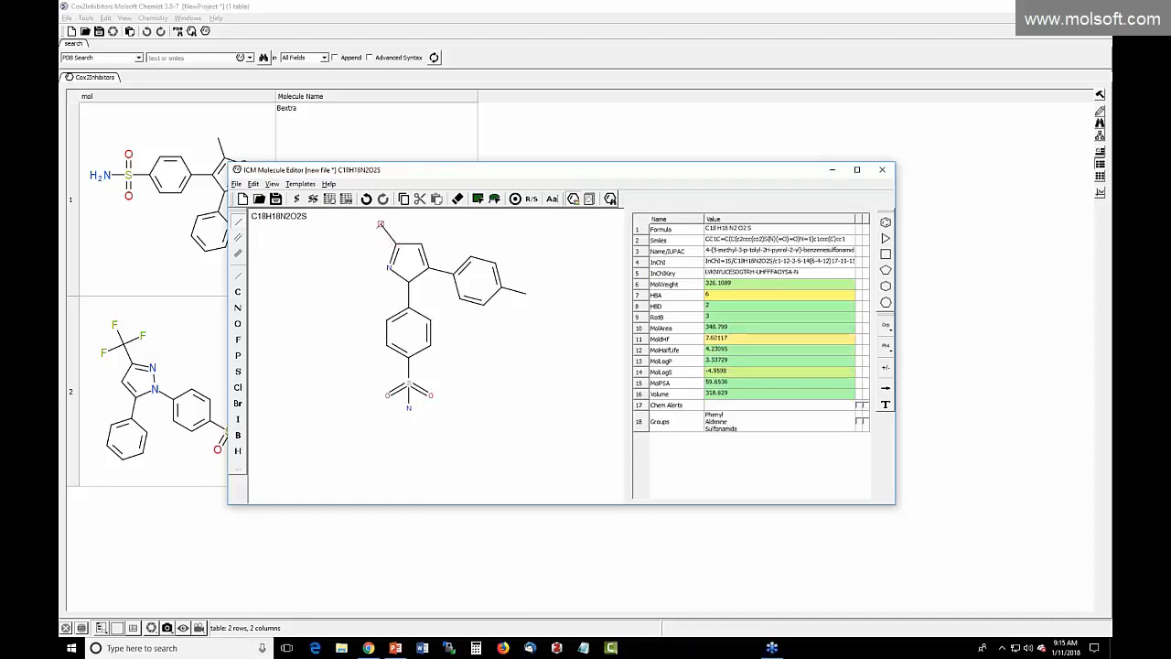
click(381, 224)
click(381, 225)
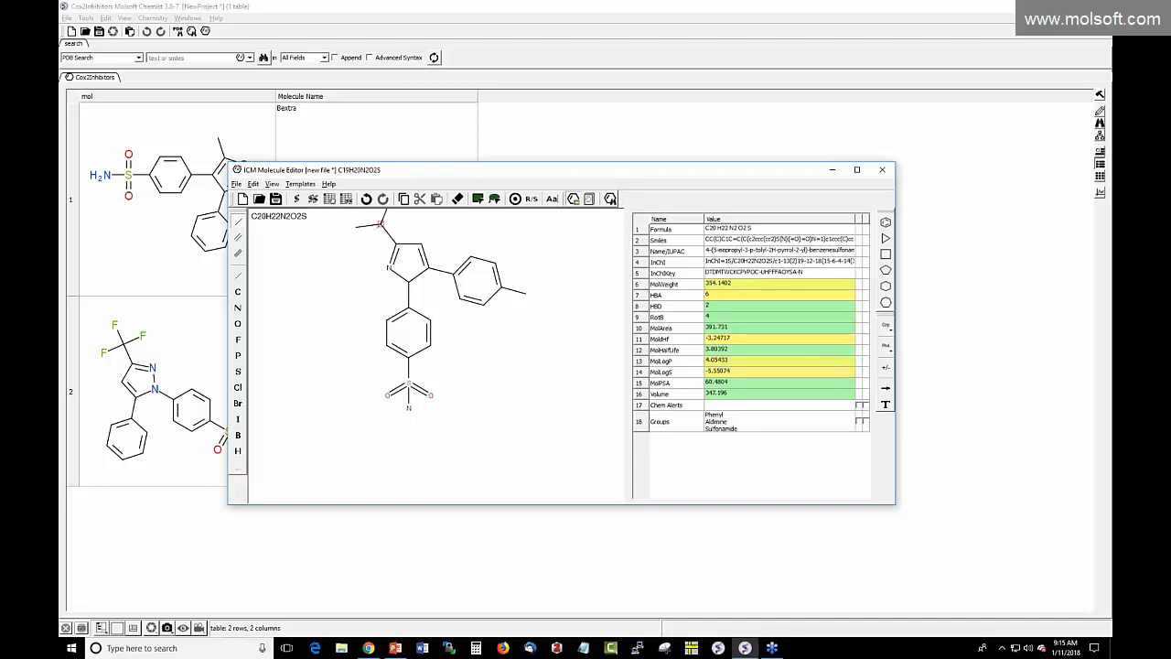
click(380, 225)
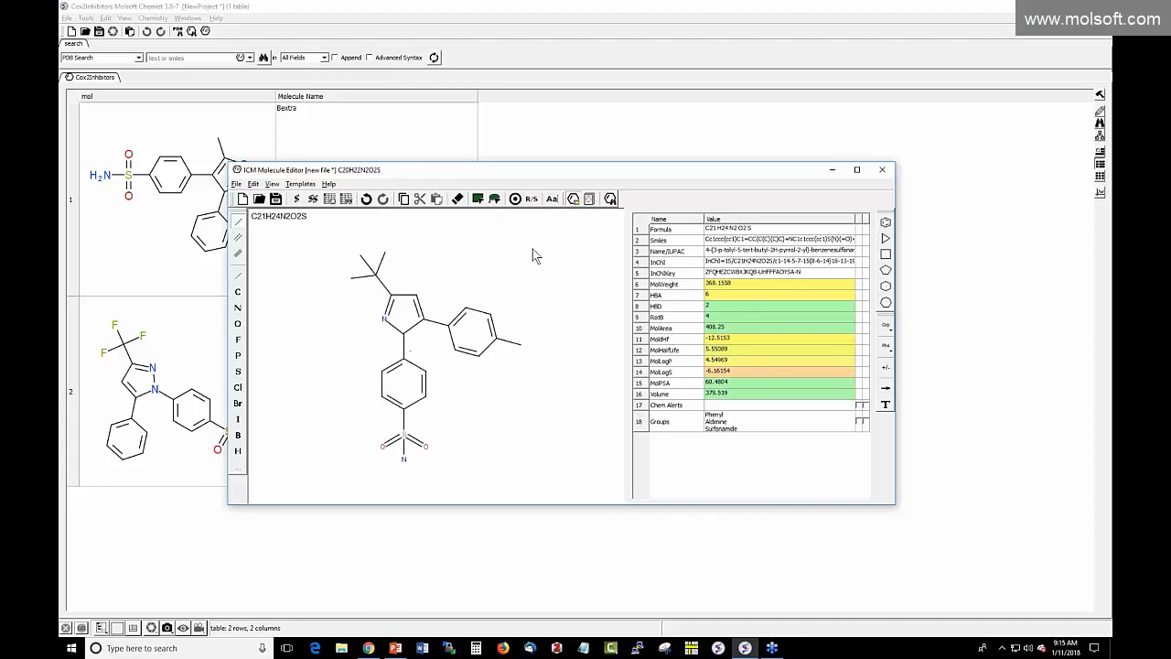
key(f)
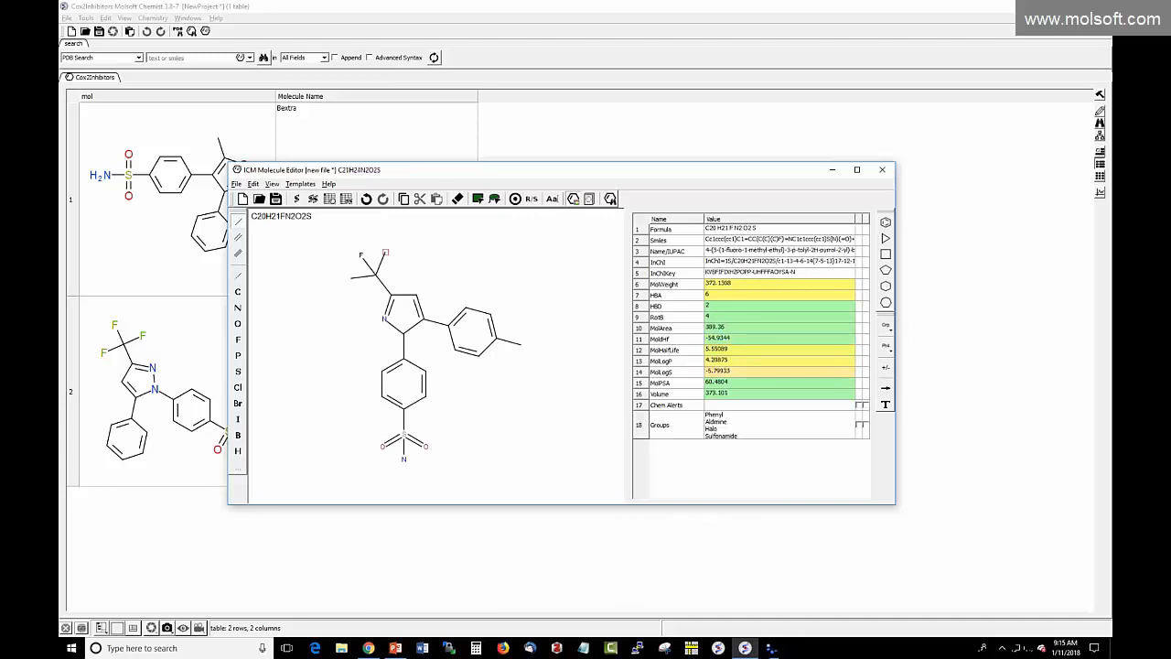
key(f)
key(f)
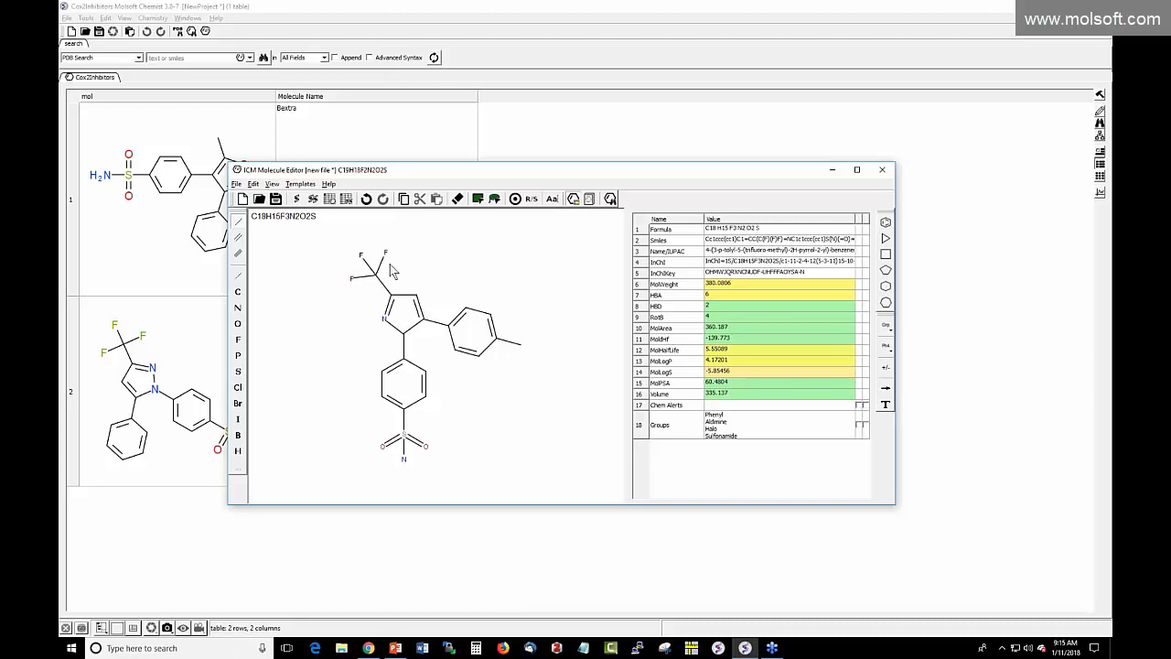
Step: Erase one fluorine from the trifluoromethyl group, draw a replacement single bond and change its end atom to fluorine
click(456, 200)
click(385, 253)
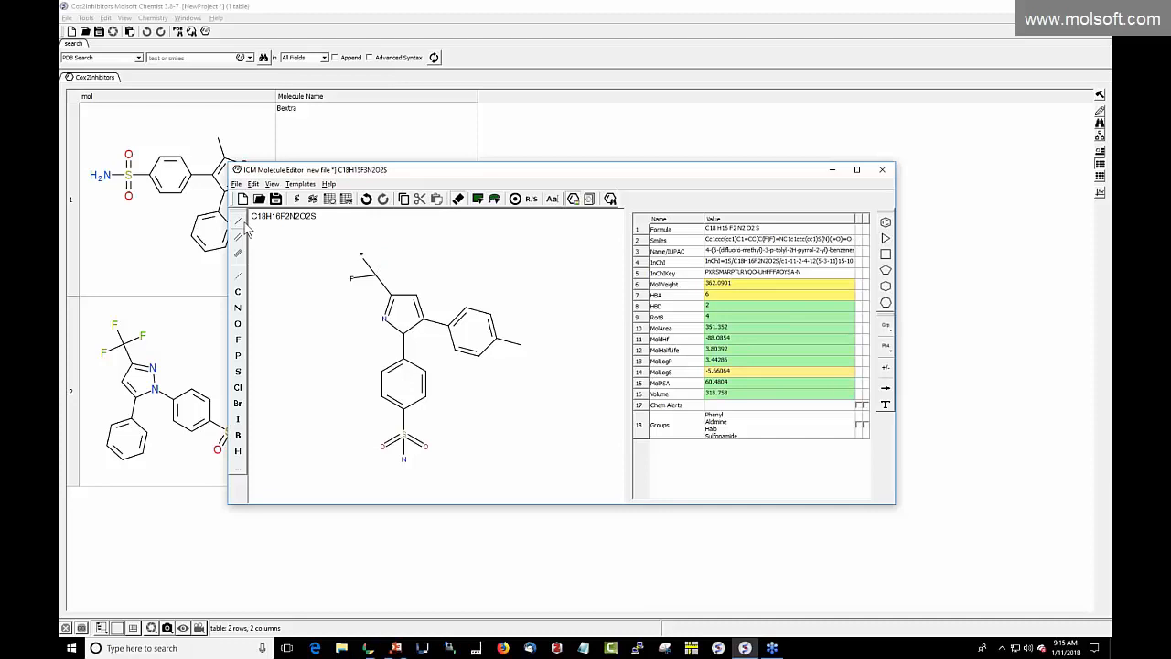
click(375, 272)
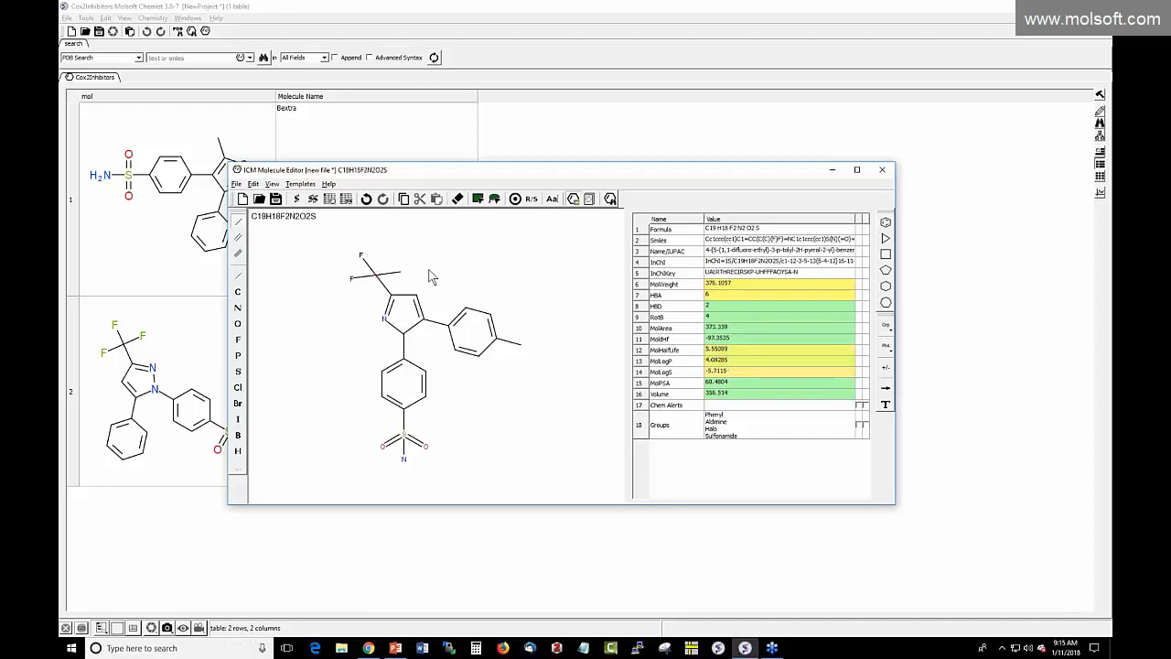
key(f)
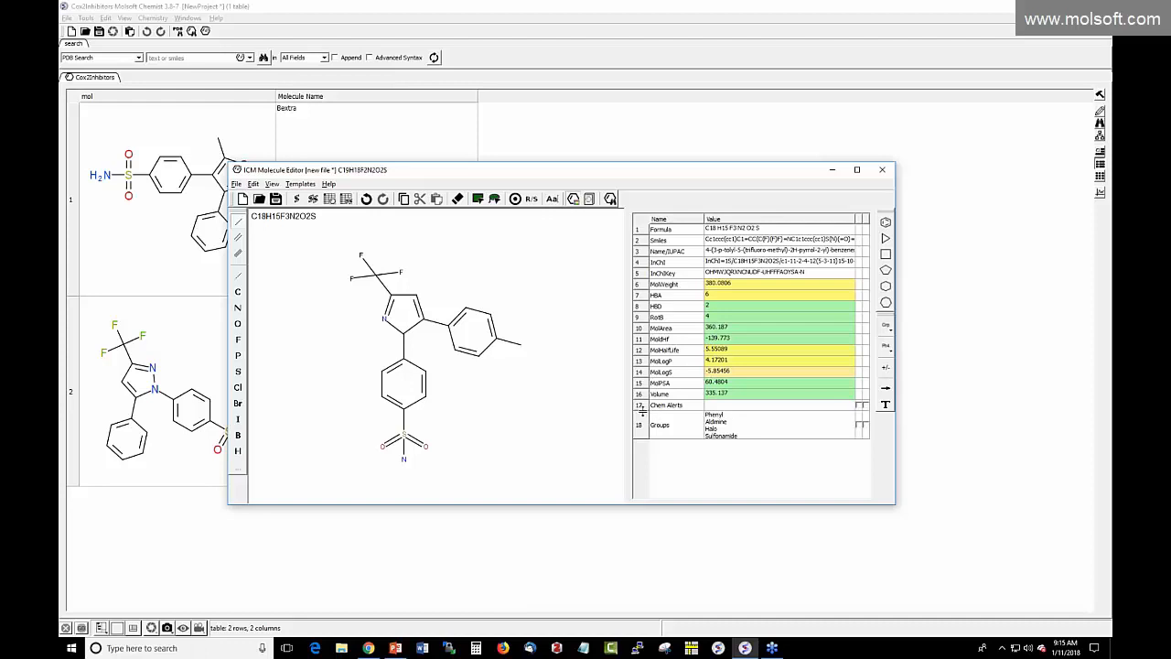
Step: Enlarge the Chem Alerts row, highlight and label the molecule's functional groups, and turn the group display off again
drag(641, 409, 640, 429)
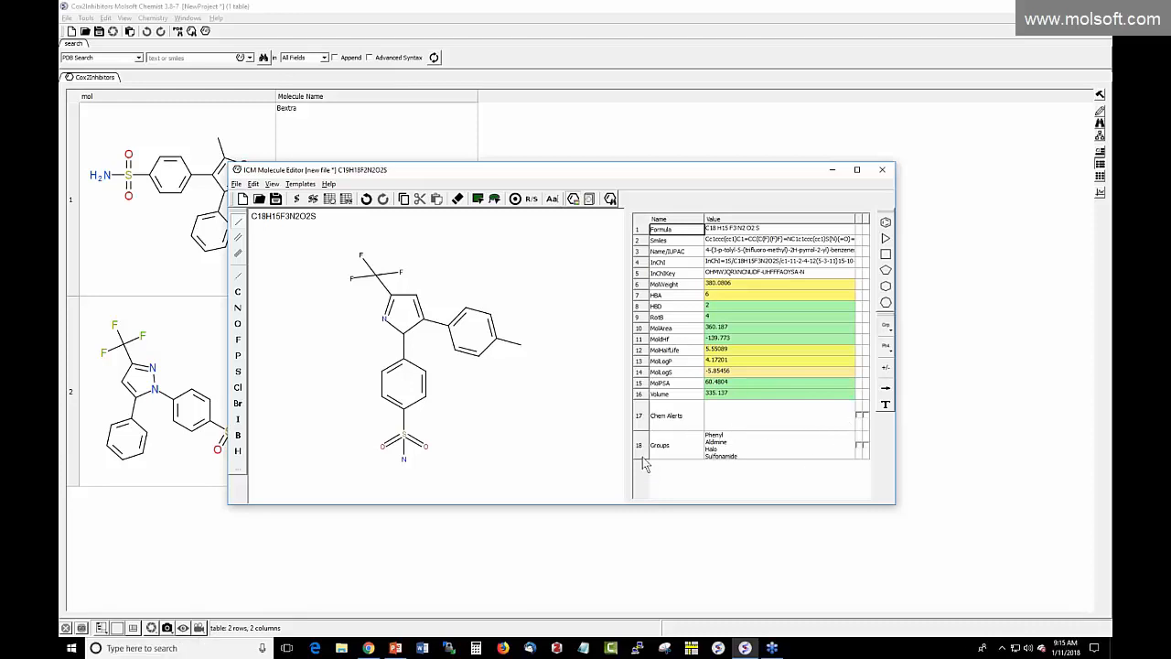
click(859, 445)
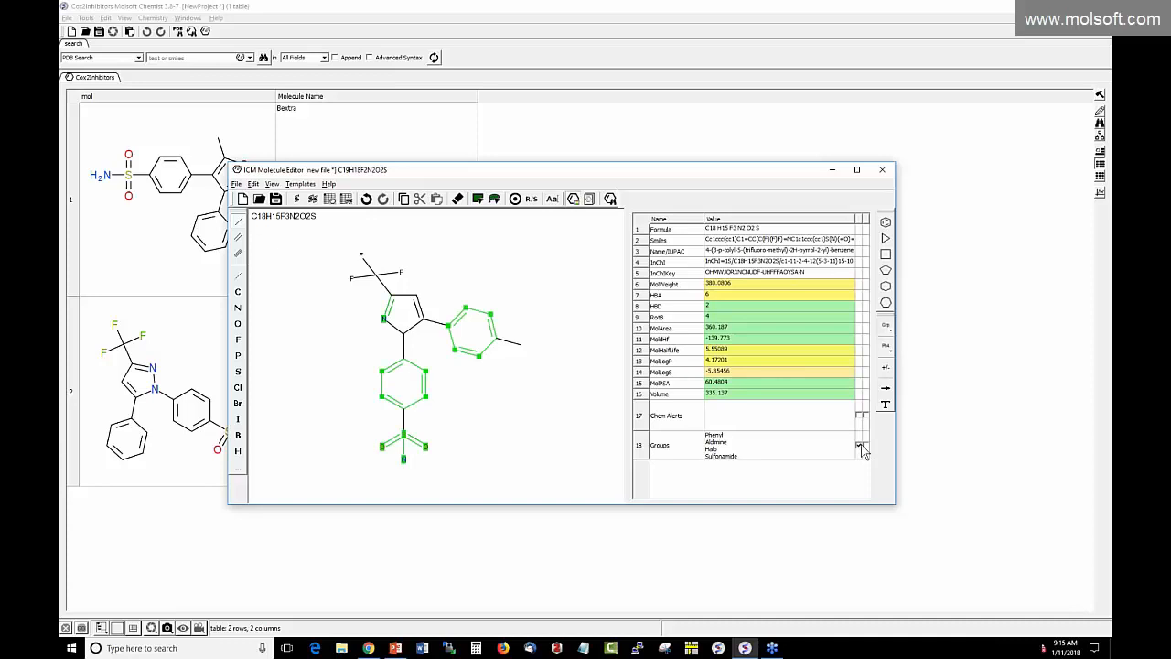
click(864, 445)
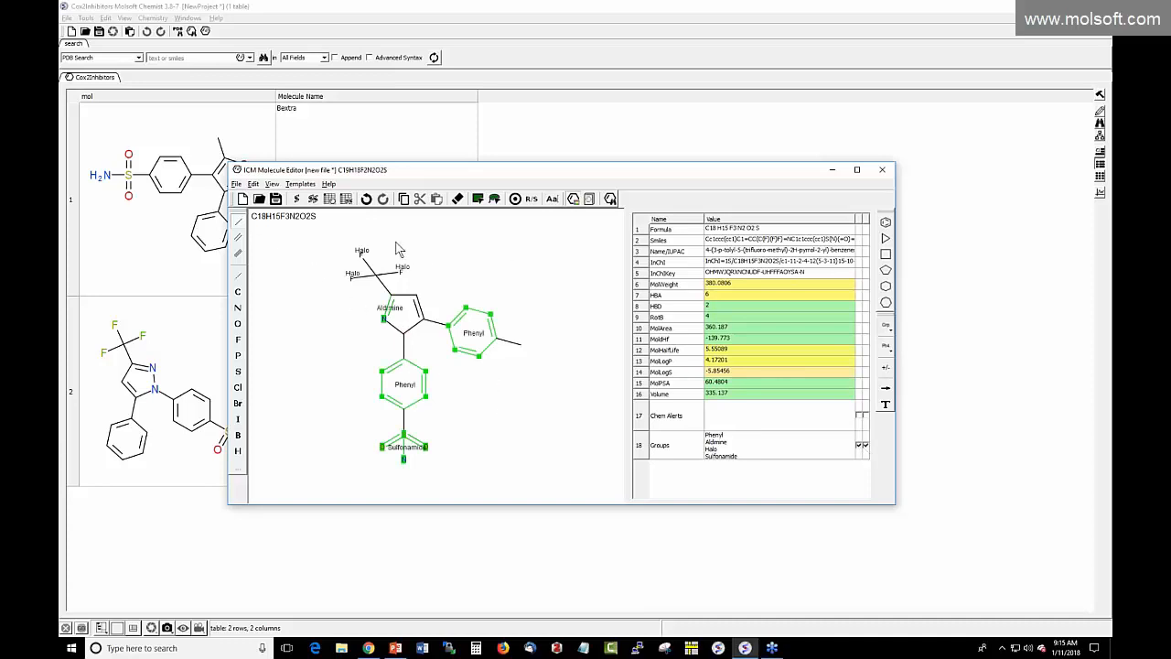
click(863, 446)
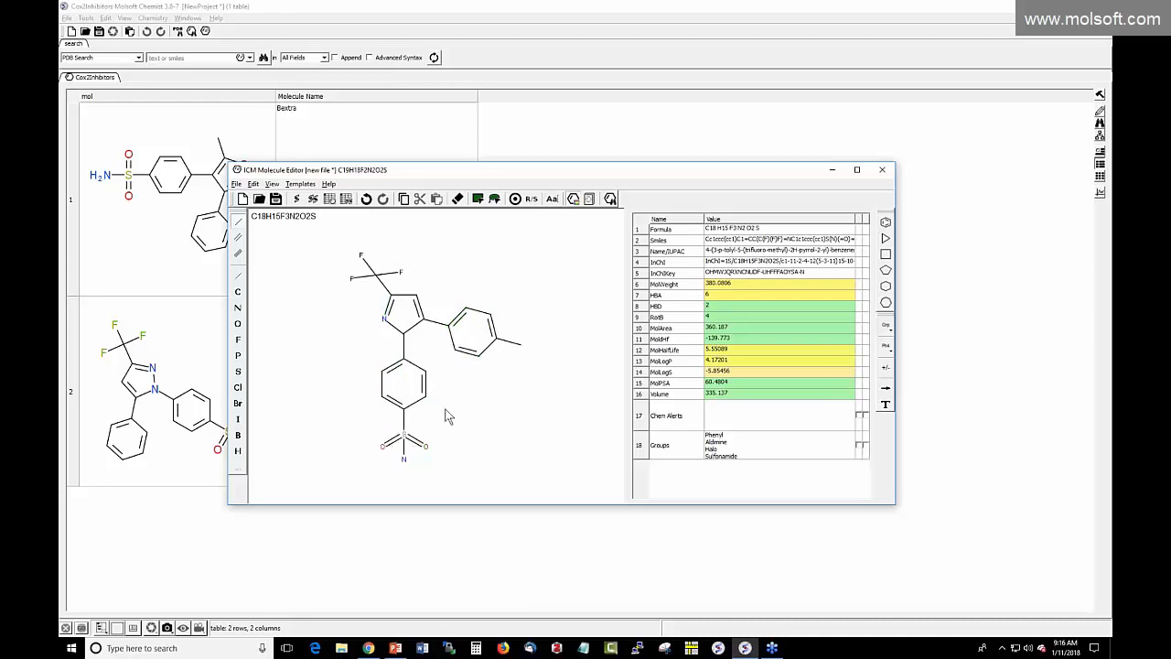
Step: Name the molecule vioxx and append it to the Cox2Inhibitors table
double_click(293, 217)
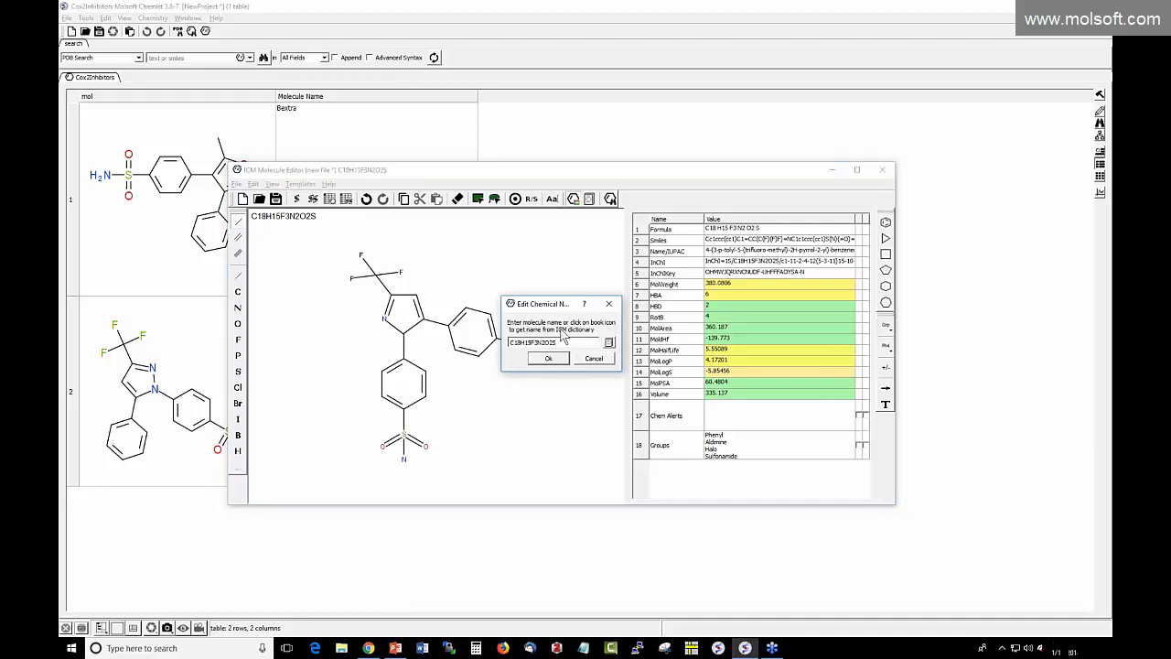
drag(562, 342, 485, 346)
text(vioxx)
click(545, 359)
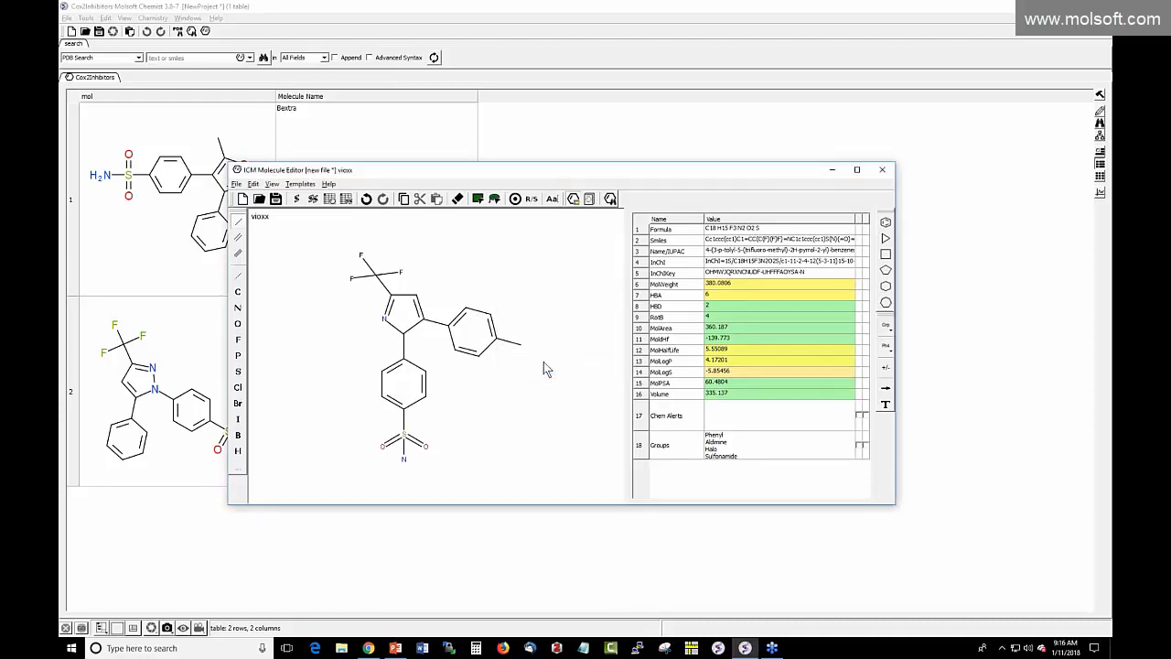
click(328, 200)
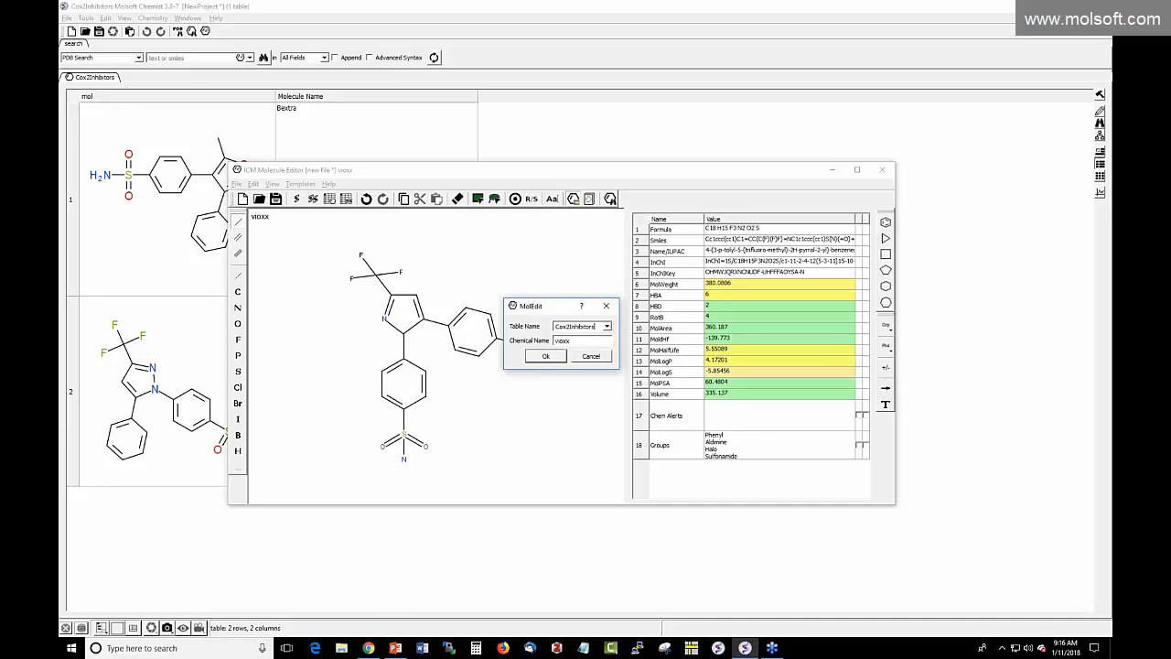
click(545, 358)
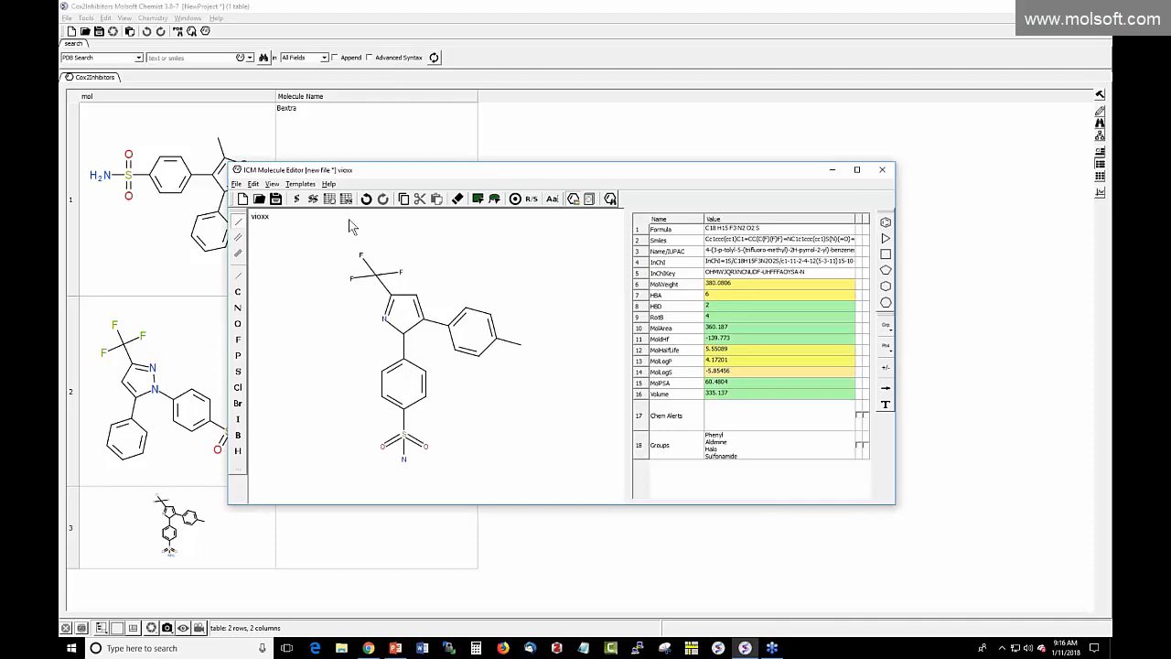
Step: Clear the whole vioxx sketch from the editor and enlarge the third row of the Cox2Inhibitors table
drag(332, 228, 576, 489)
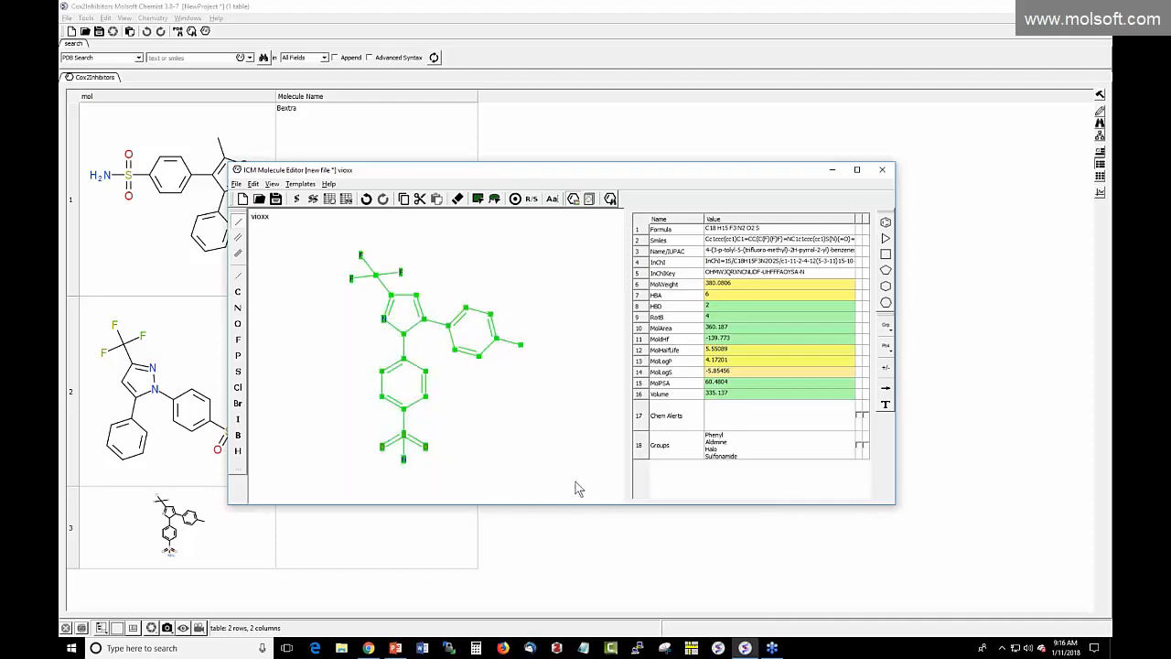
key(Delete)
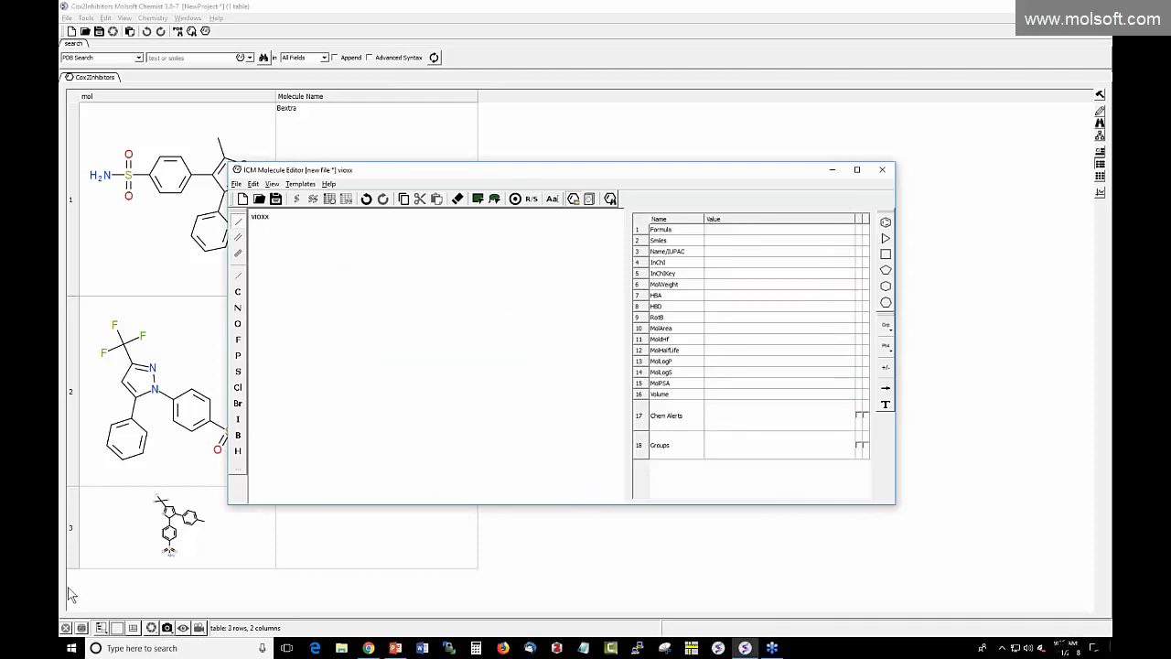
drag(72, 568, 72, 609)
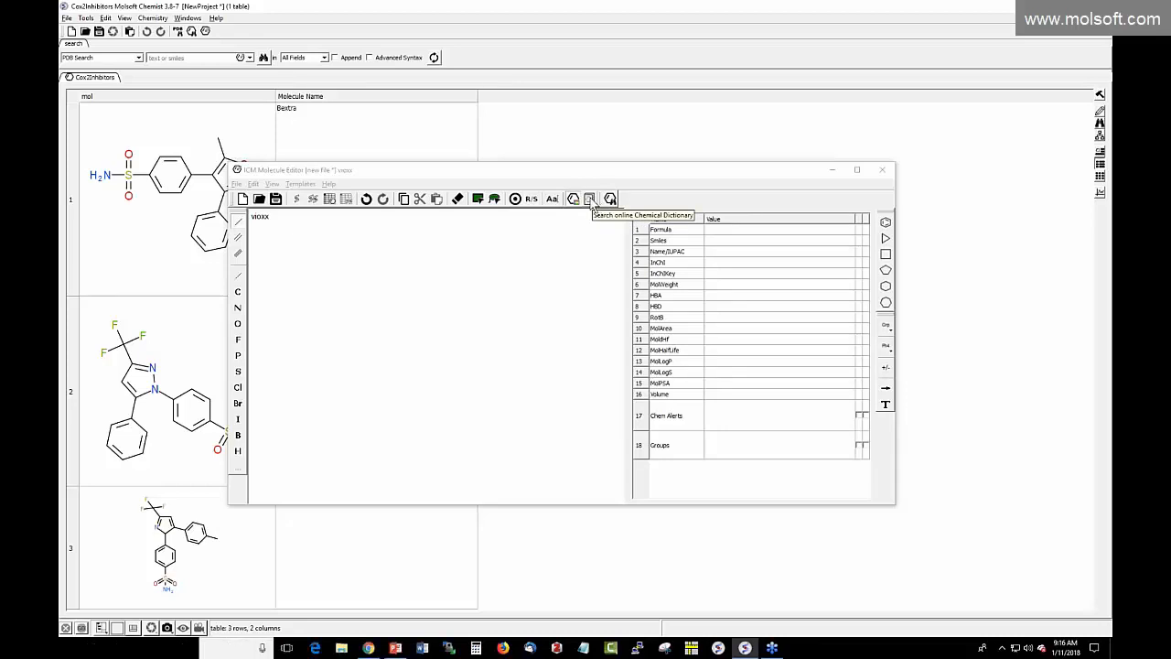
Step: Look up Arcoxia in the online Chemical Dictionary and load its structure into the empty sketch
click(589, 199)
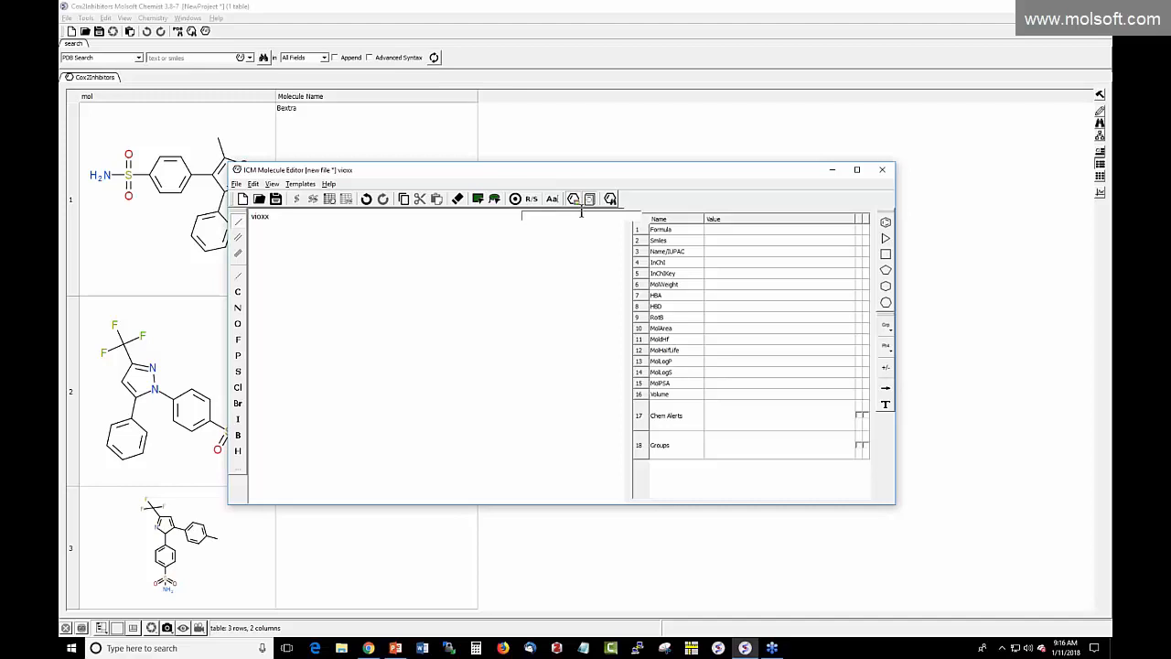
text(arc)
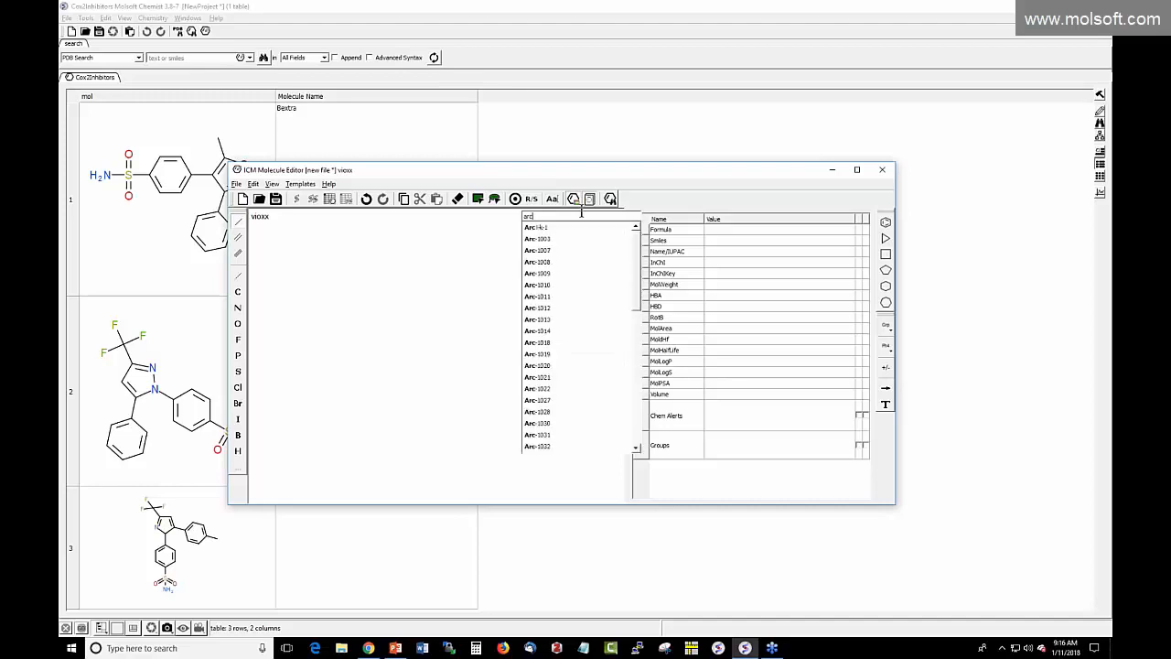
text(o)
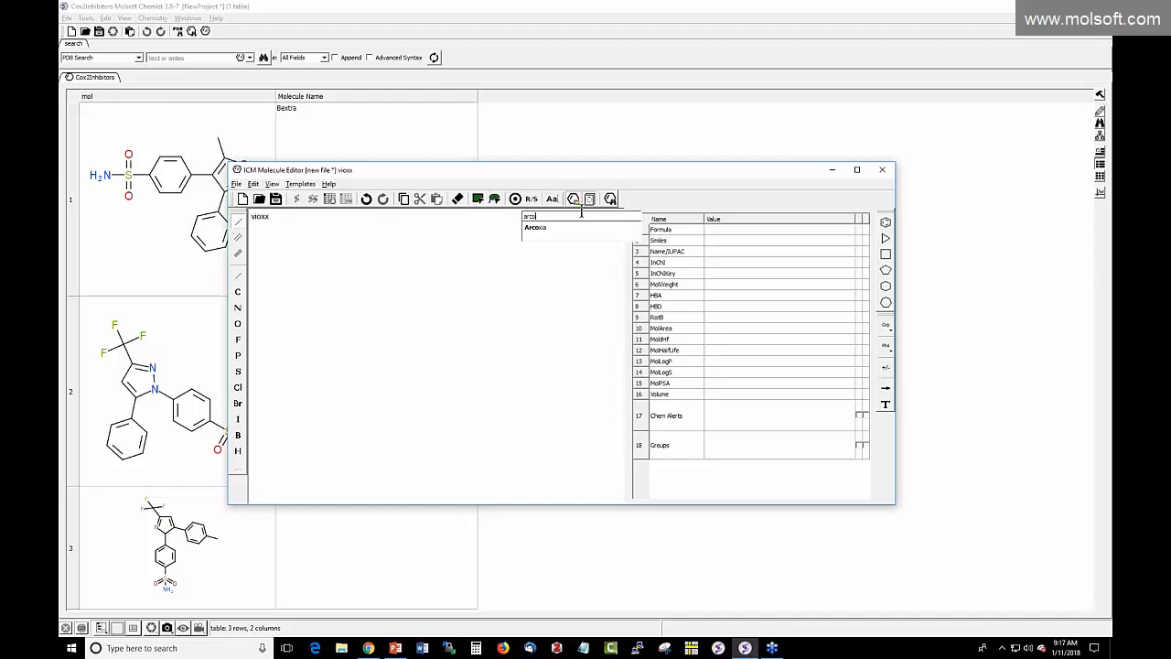
click(530, 230)
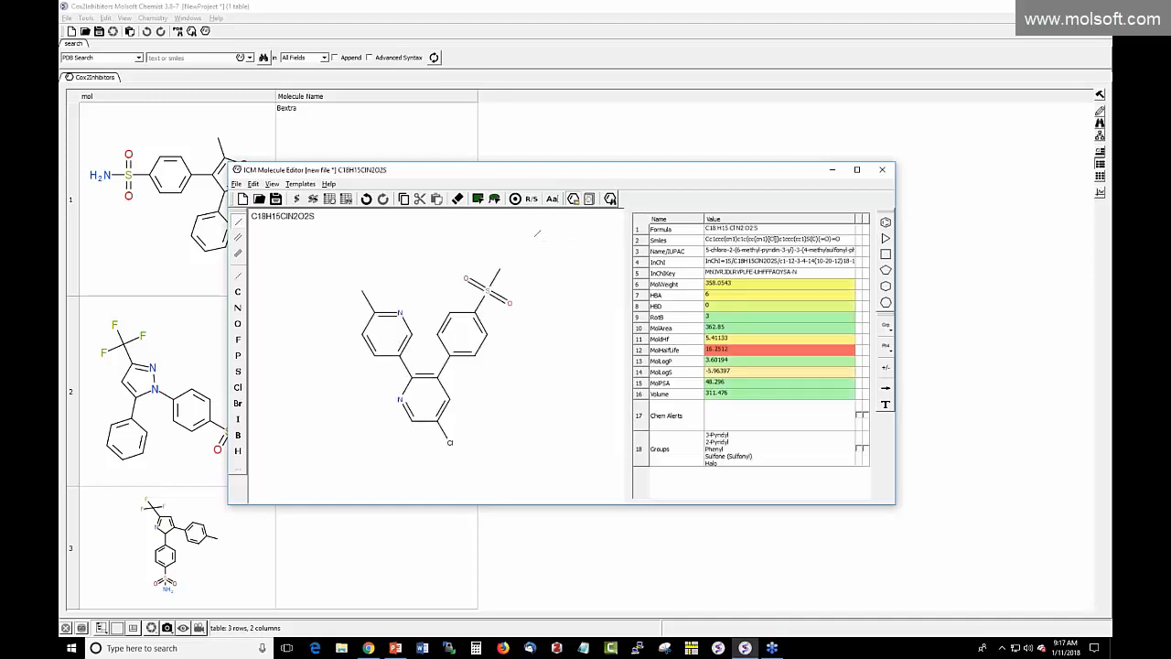
Step: Rename the loaded molecule Arcoxia and append it to the Cox2Inhibitors table
double_click(254, 219)
double_click(528, 343)
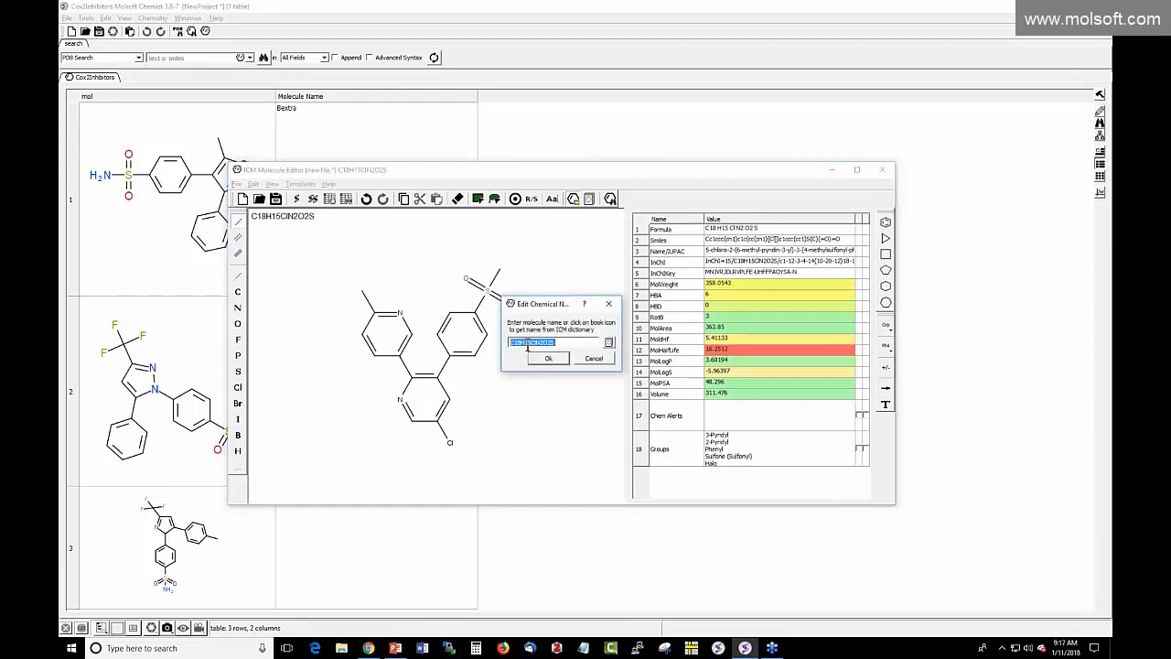
text(Arcoxia)
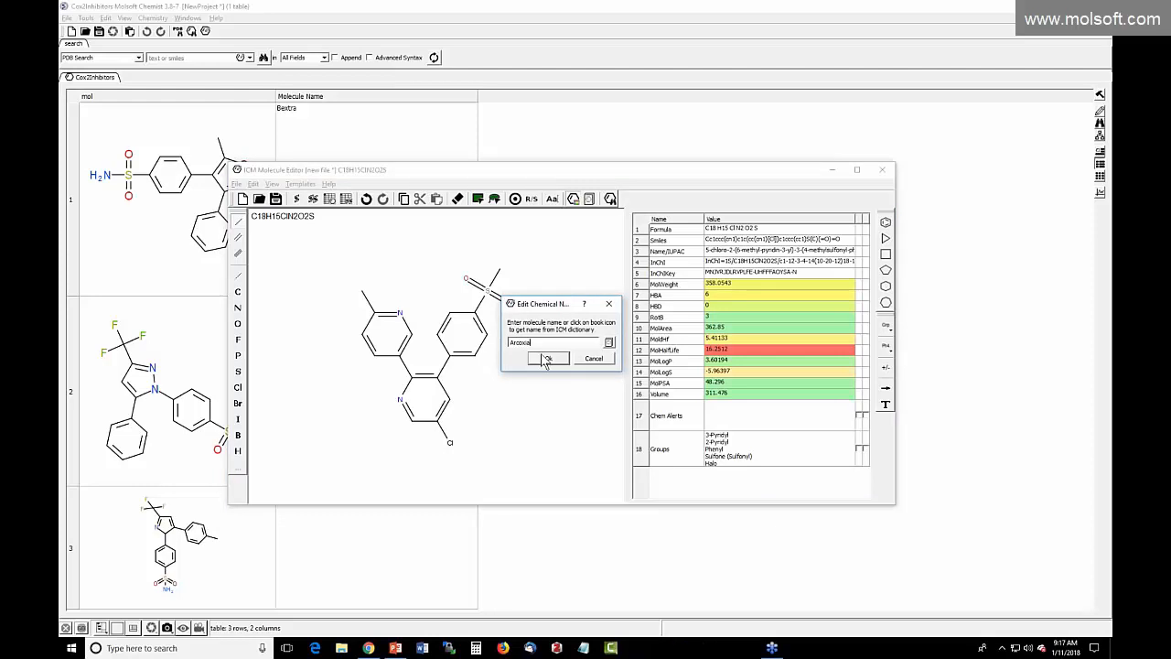
click(548, 357)
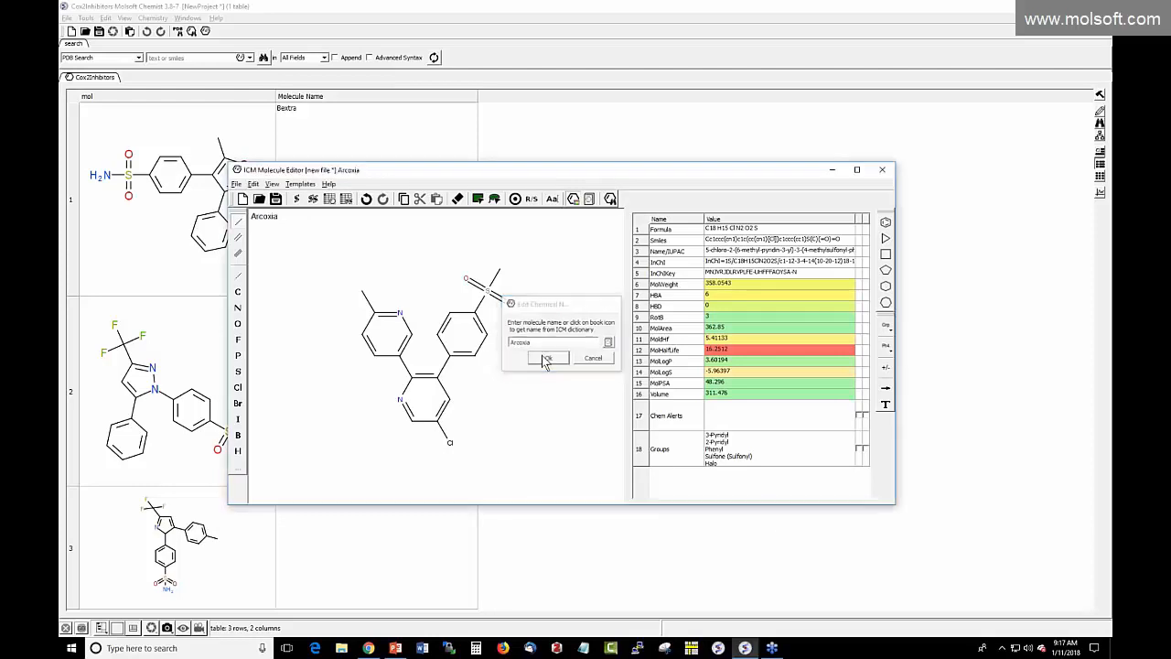
click(344, 202)
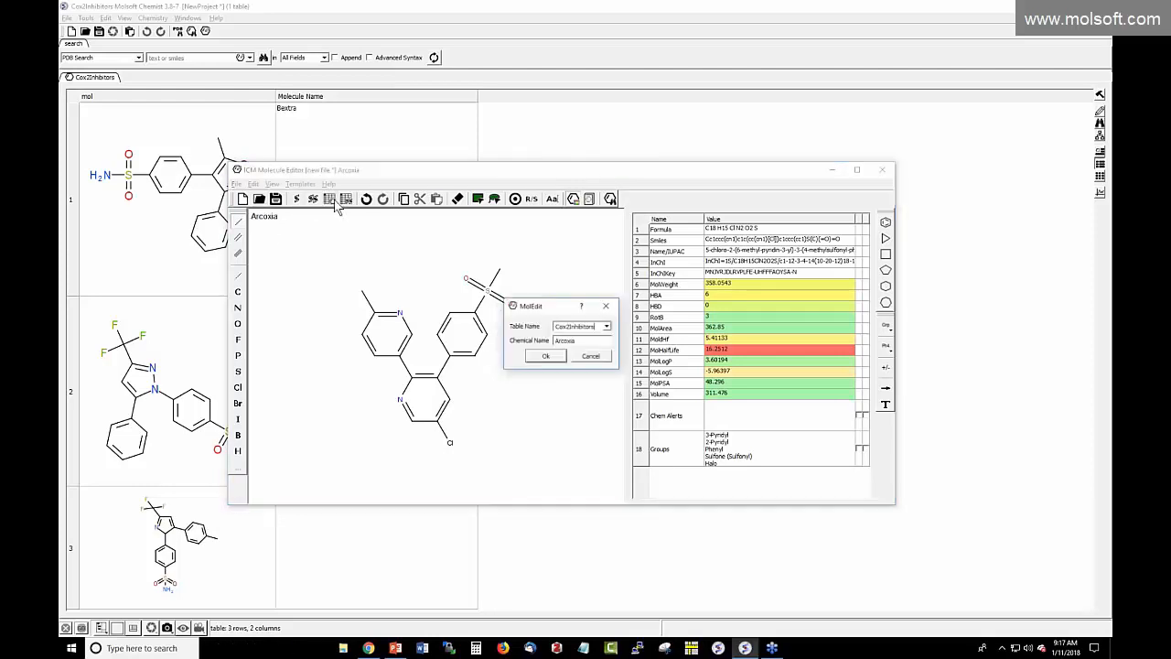
click(545, 356)
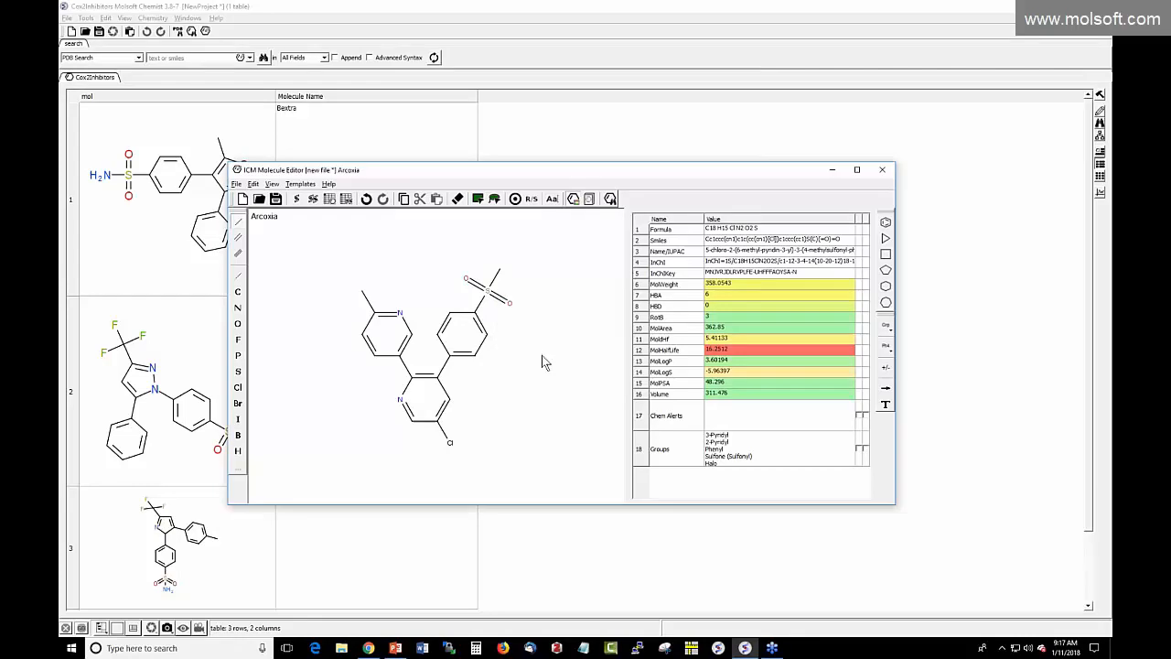
Step: Close the molecule editor, shrink the table rows so all four molecules fit, and select the Arcoxia structure cell
click(884, 172)
scroll(128, 347, down, 1)
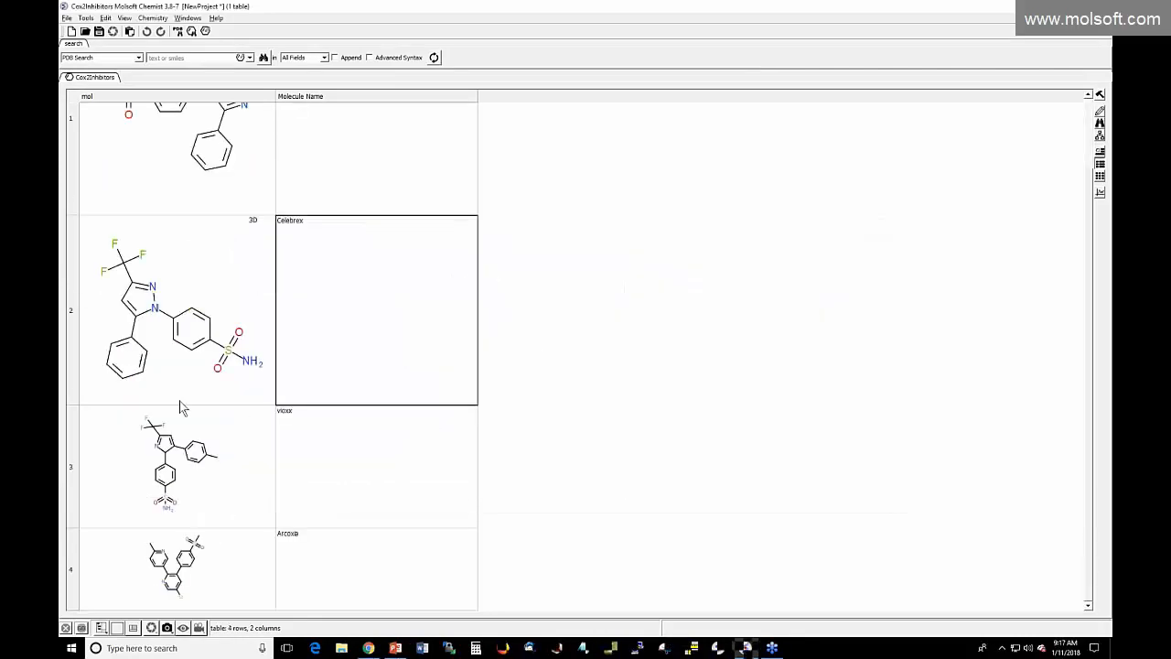
drag(74, 403, 74, 281)
click(158, 348)
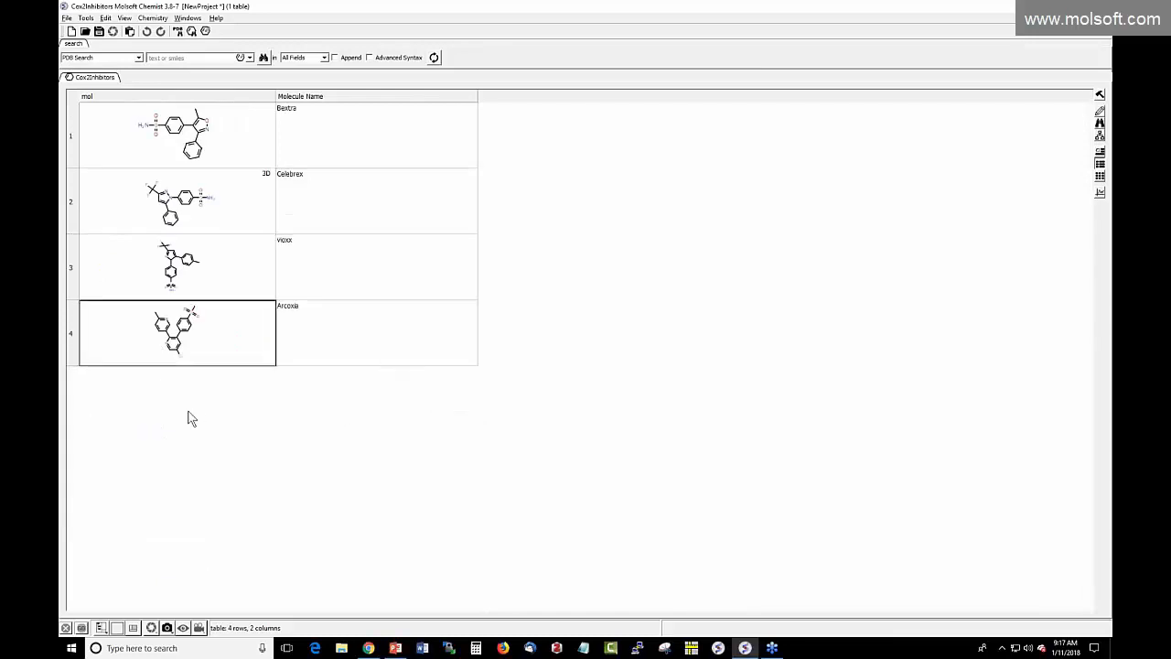
Step: Switch to the PowerPoint deck, show the Chemical Input - 3D slide, and return to Molsoft's Cox2Inhibitors table
click(397, 649)
scroll(166, 492, down, 2)
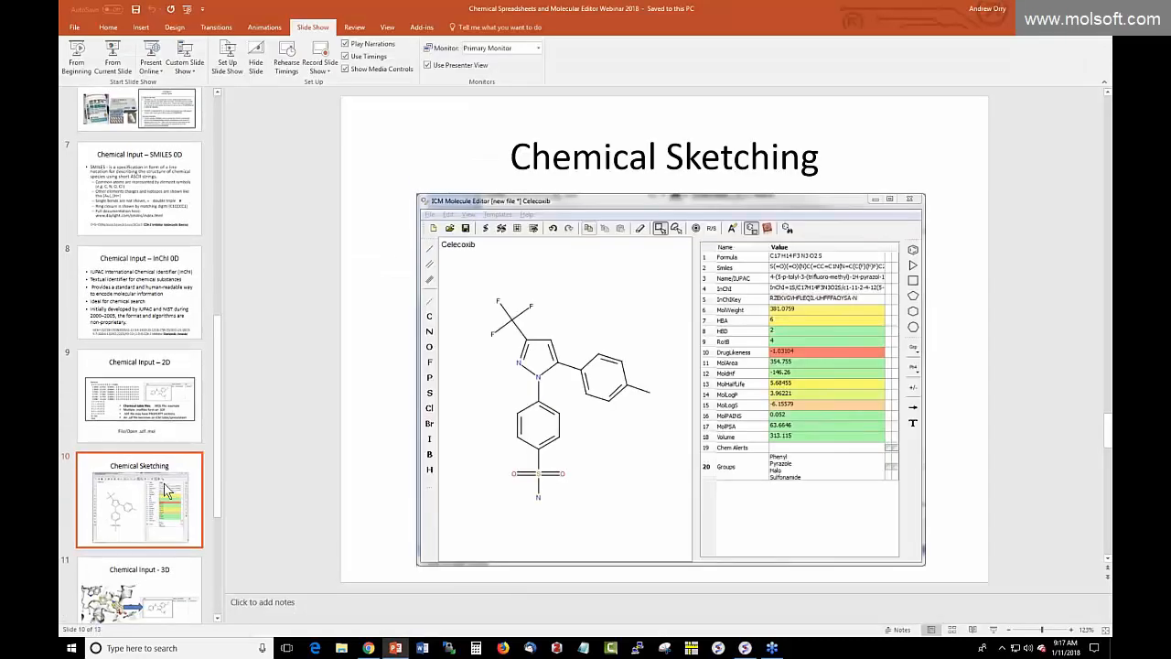
scroll(165, 491, down, 1)
click(142, 549)
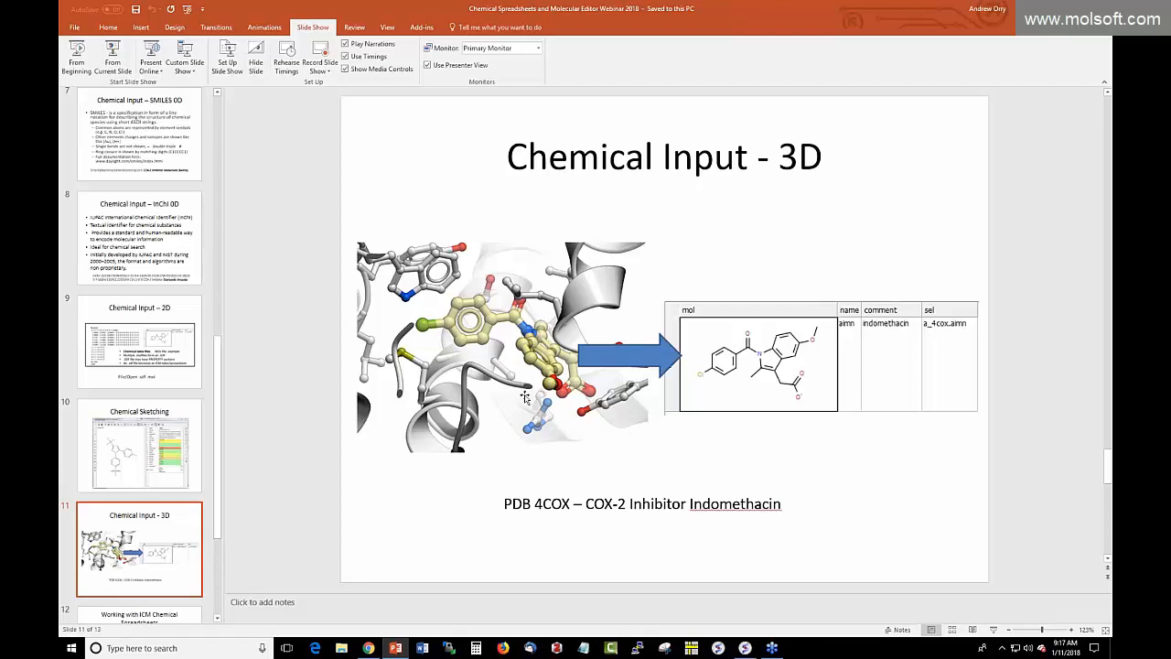
key(alt+Tab)
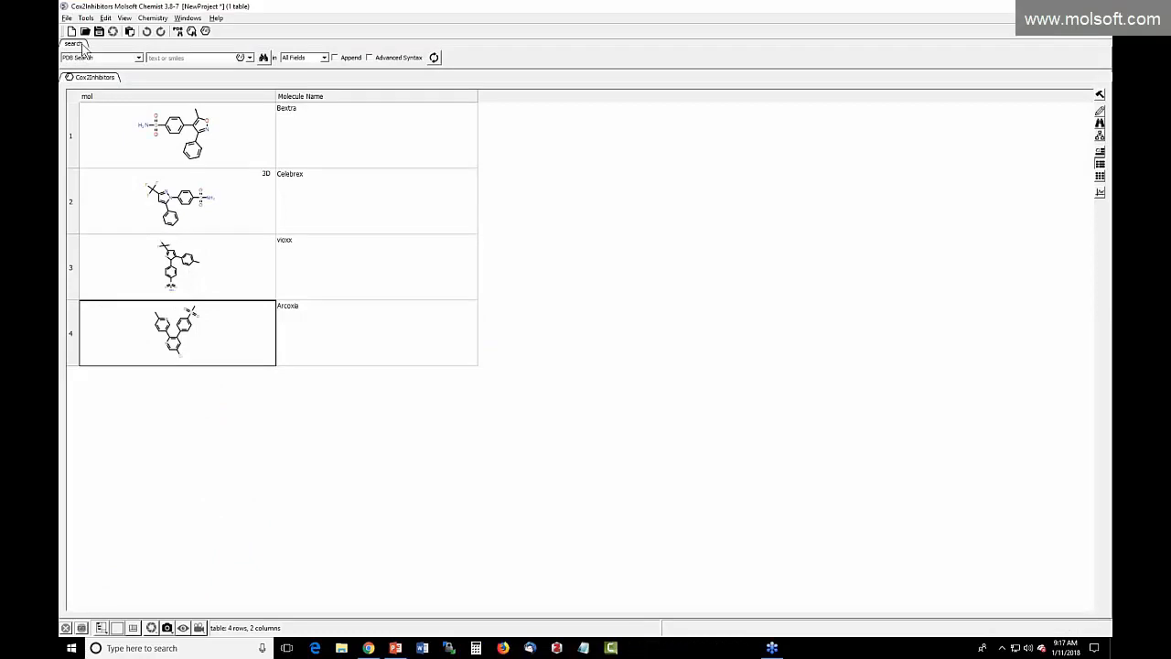
Step: Open the structure editor for the PDB Search query and load Indomethacin from the online Chemical Dictionary
click(154, 56)
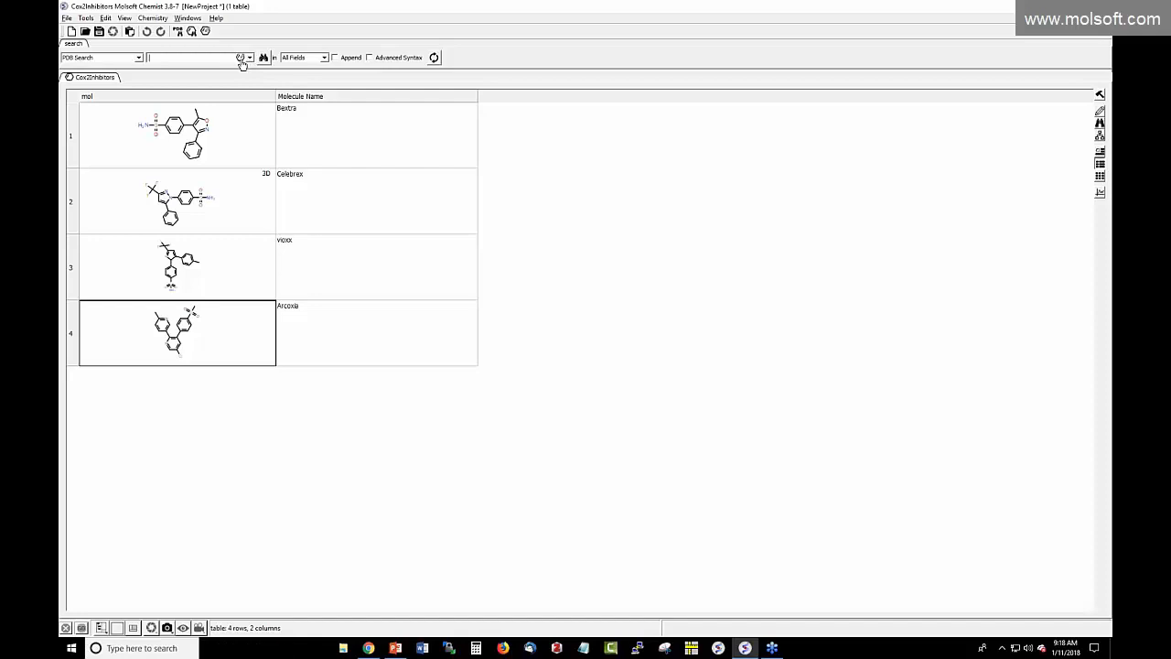
click(241, 59)
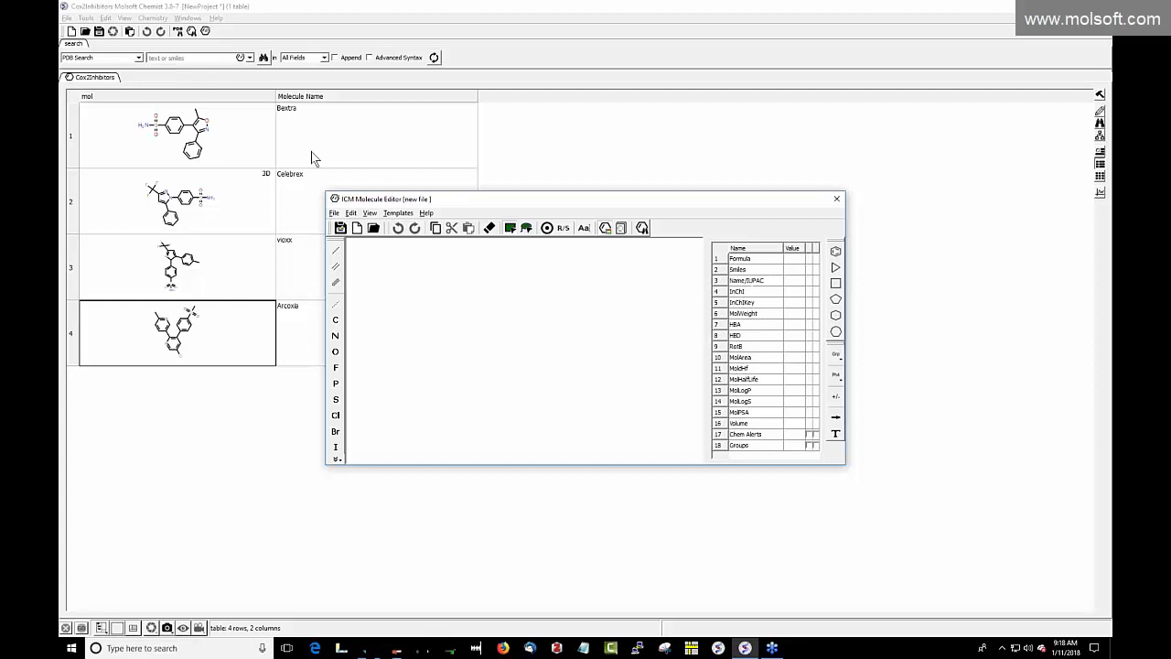
click(621, 229)
text(ino)
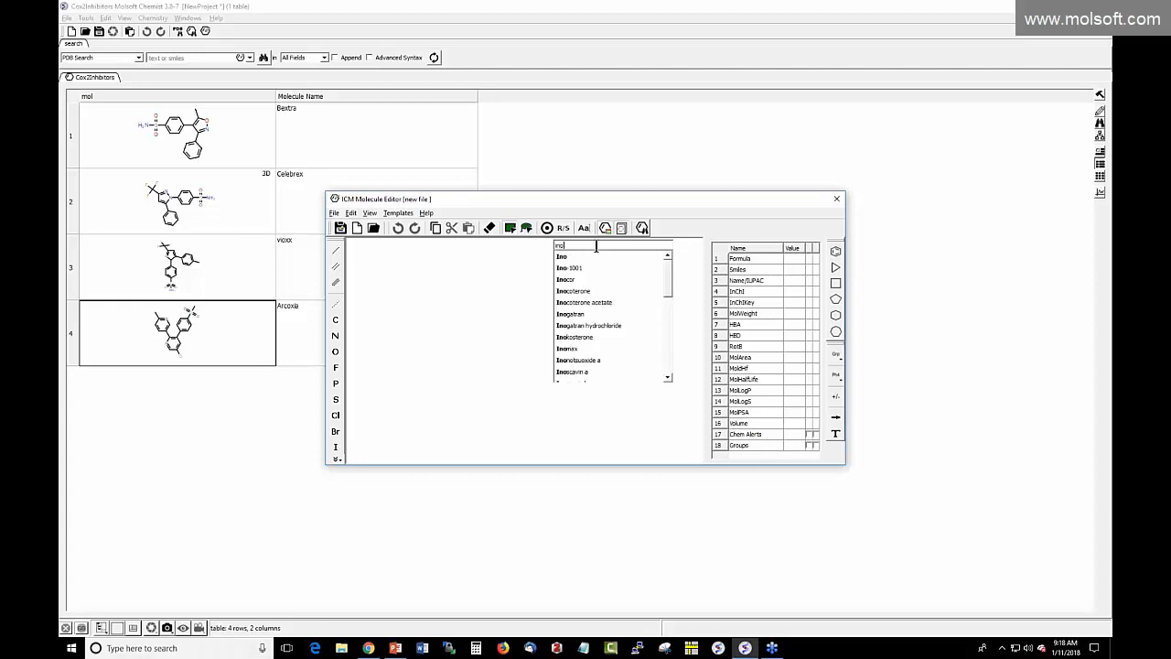
key(BackSpace)
text(d)
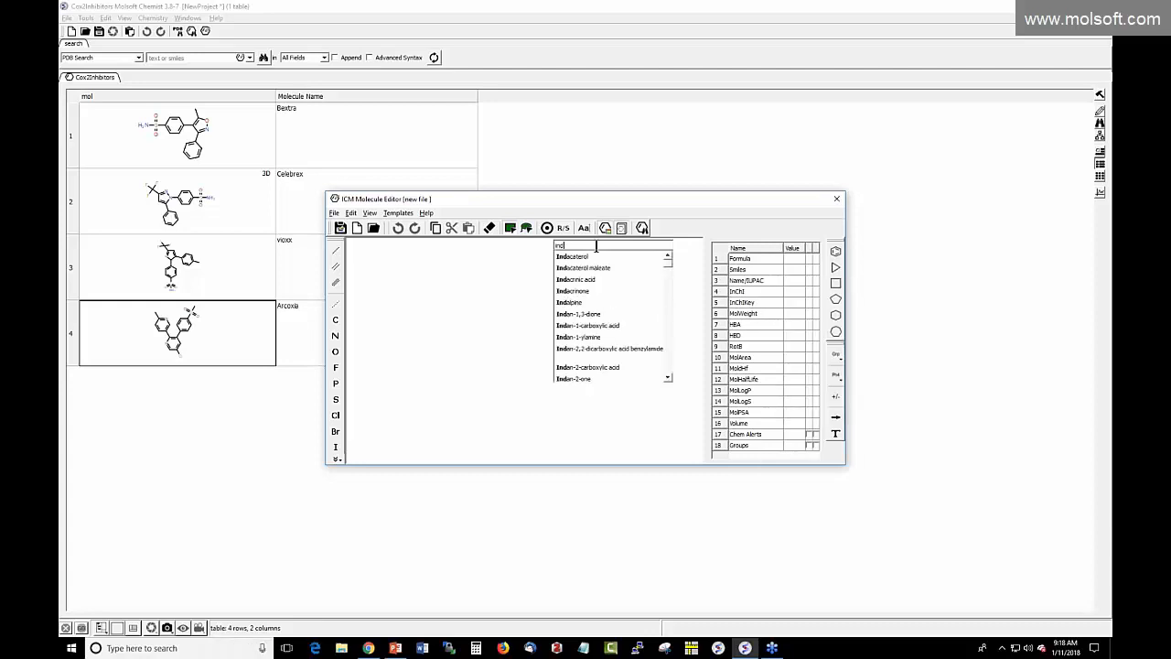
text(ome)
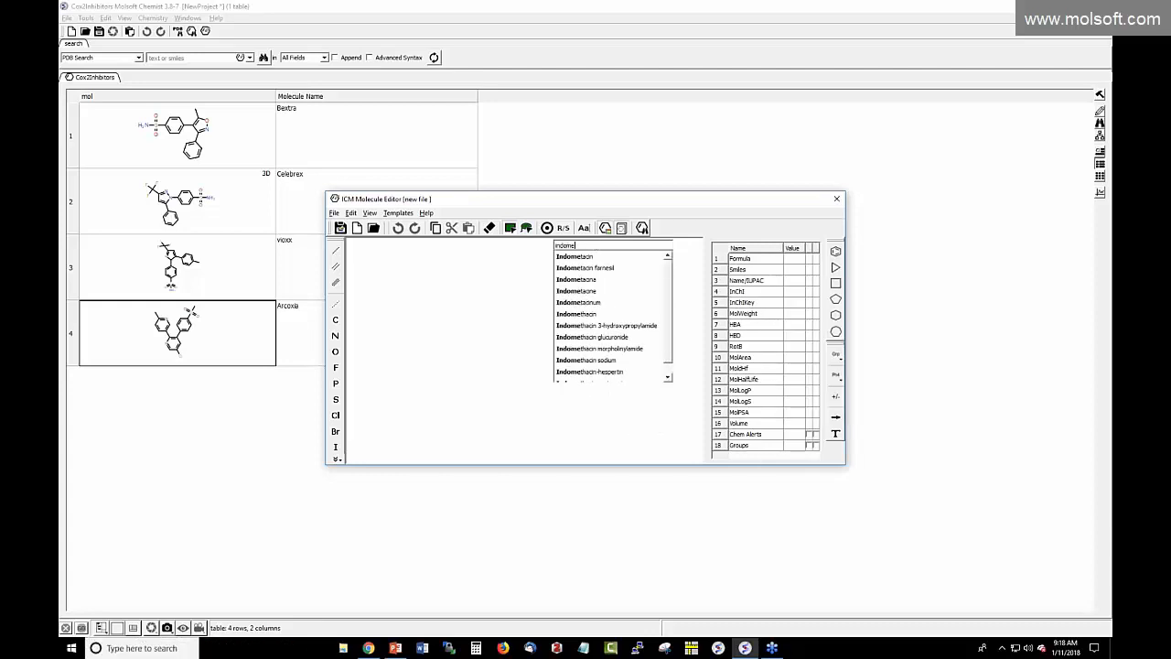
text(th)
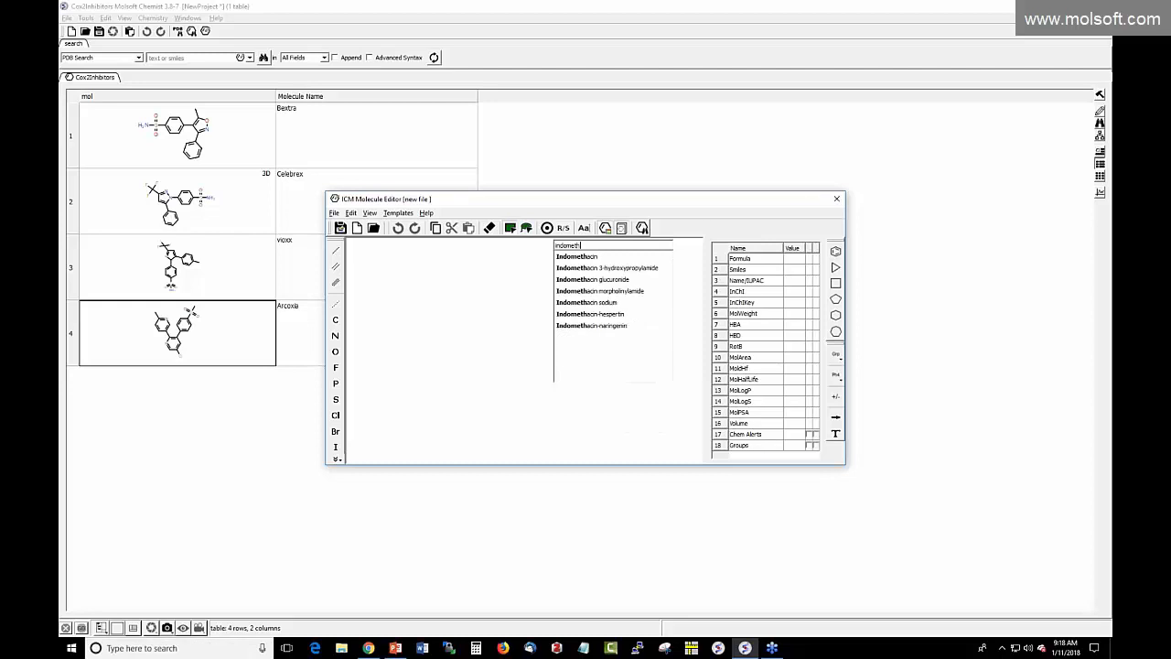
click(596, 257)
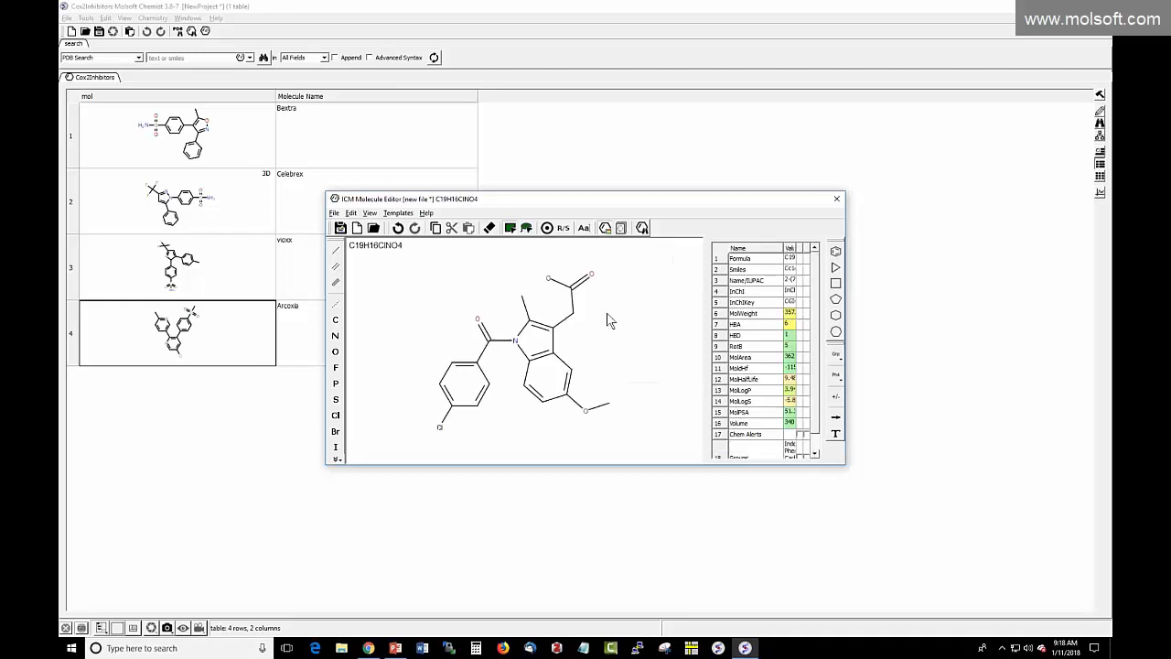
Step: Close the query editor saving the indomethacin structure, and run the PDB search with it across all fields
click(836, 198)
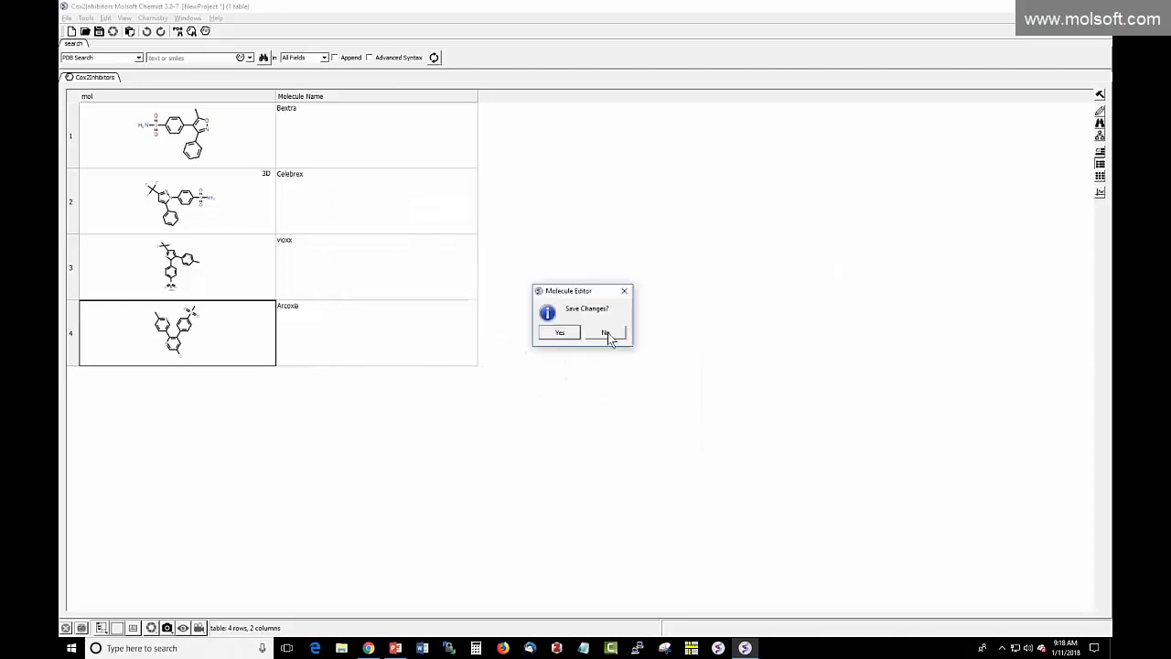
click(559, 332)
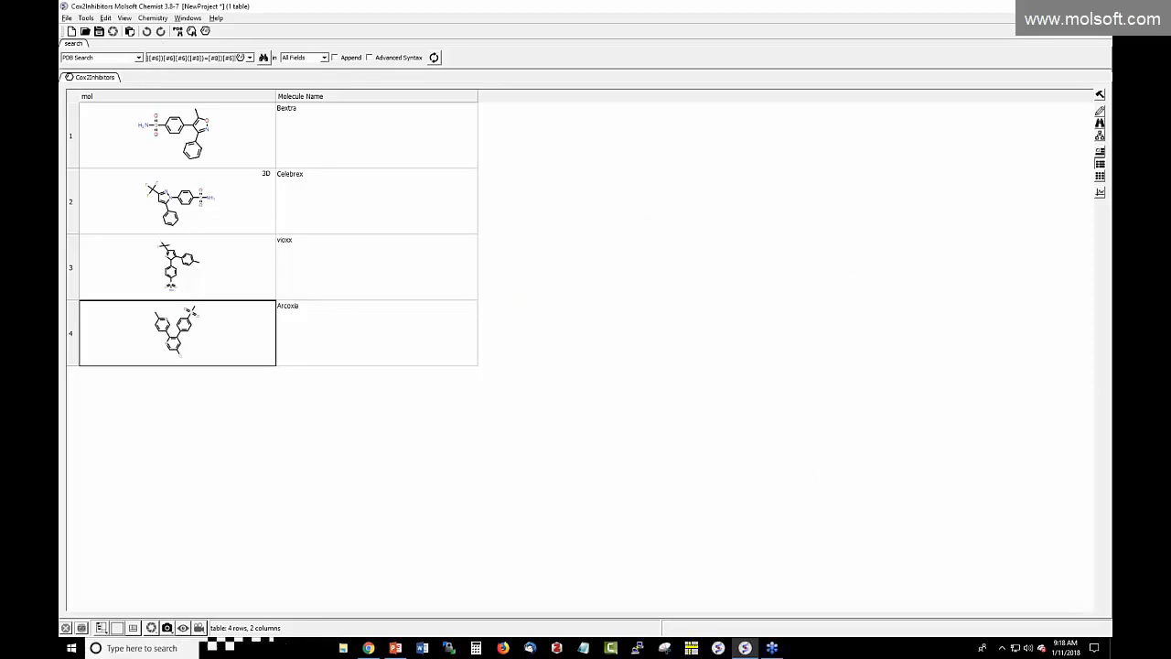
click(264, 58)
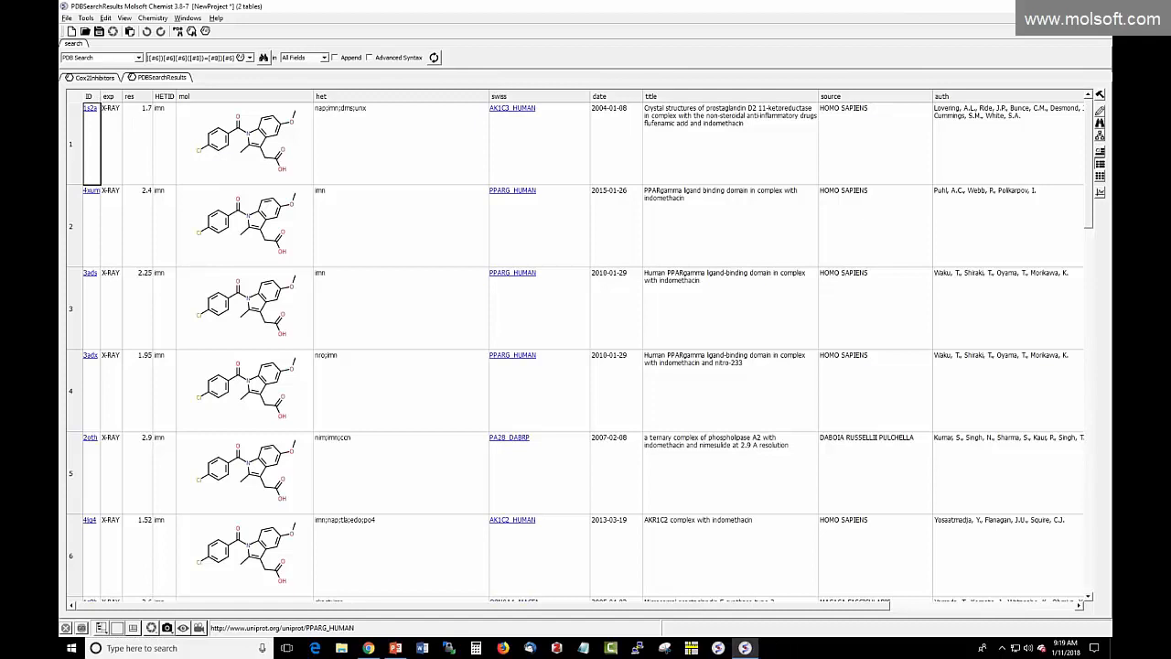
Step: Widen the ID column of the PDBSearchResults table and look through the listed indomethacin complexes
drag(100, 96, 169, 97)
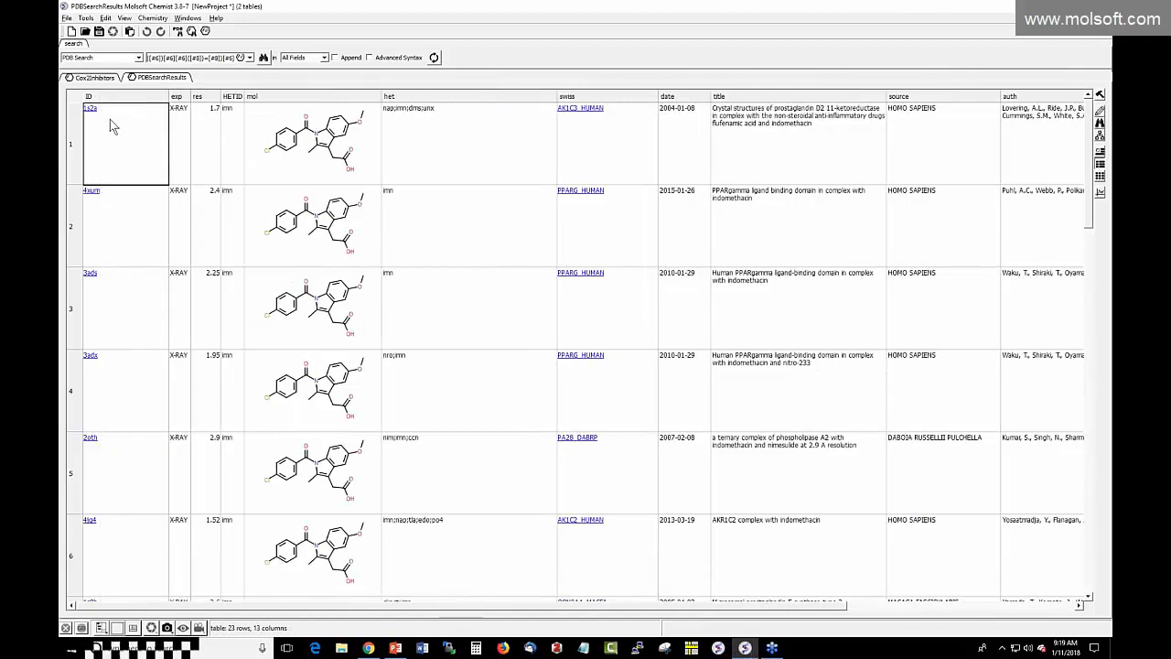
scroll(118, 256, down, 3)
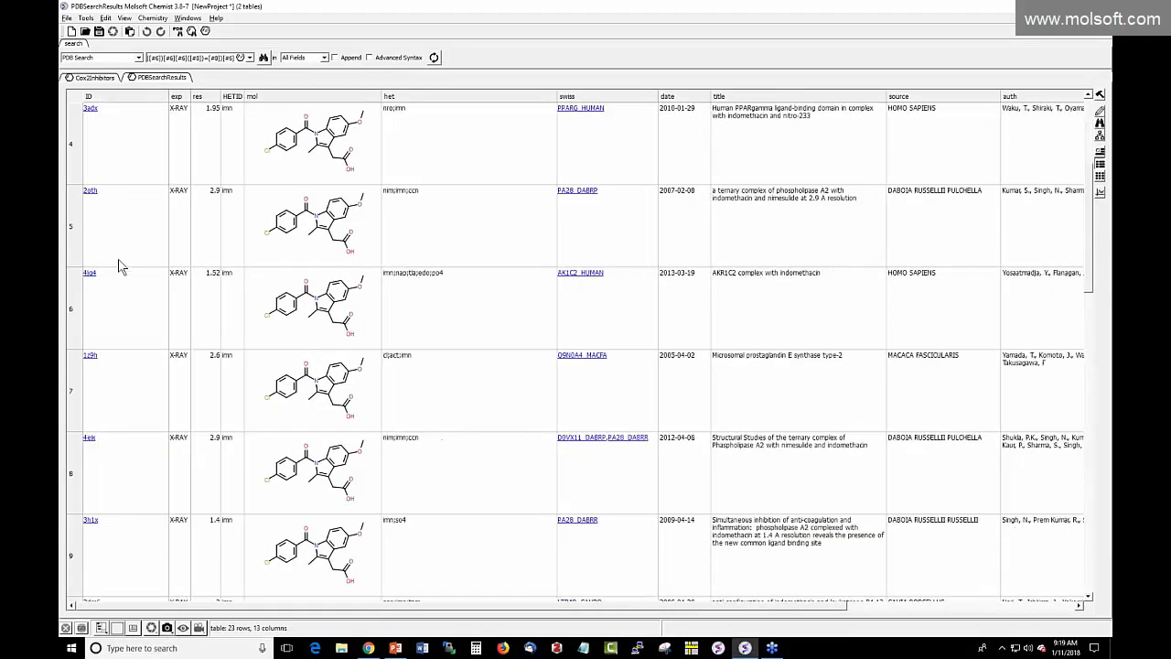
scroll(118, 265, down, 14)
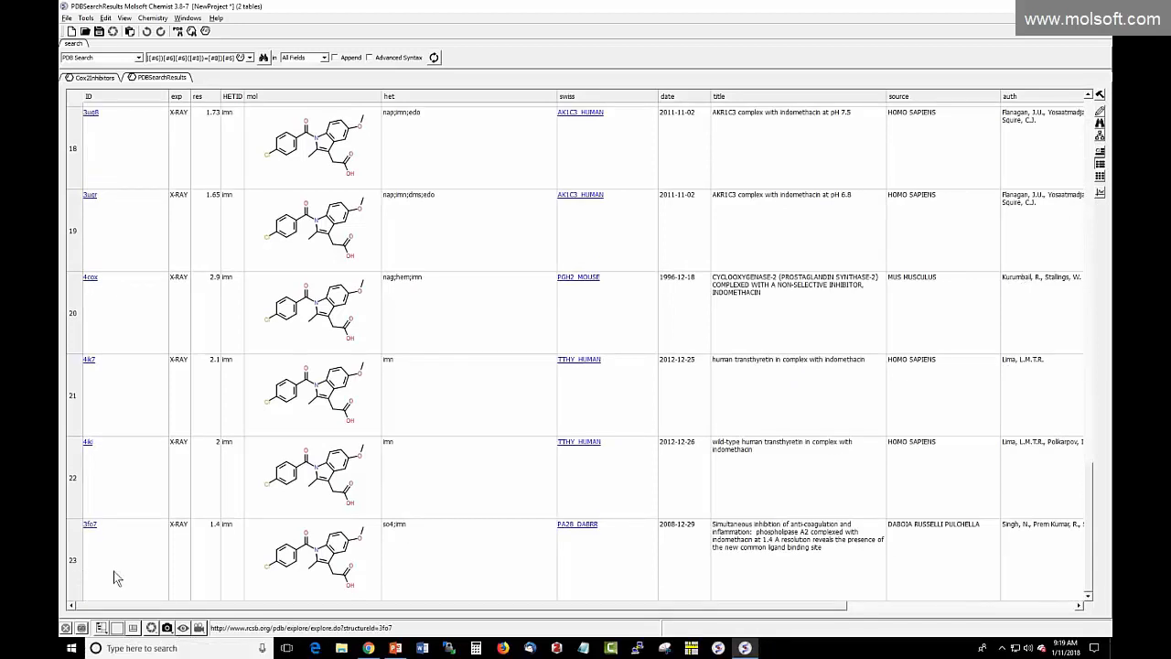
scroll(127, 569, up, 5)
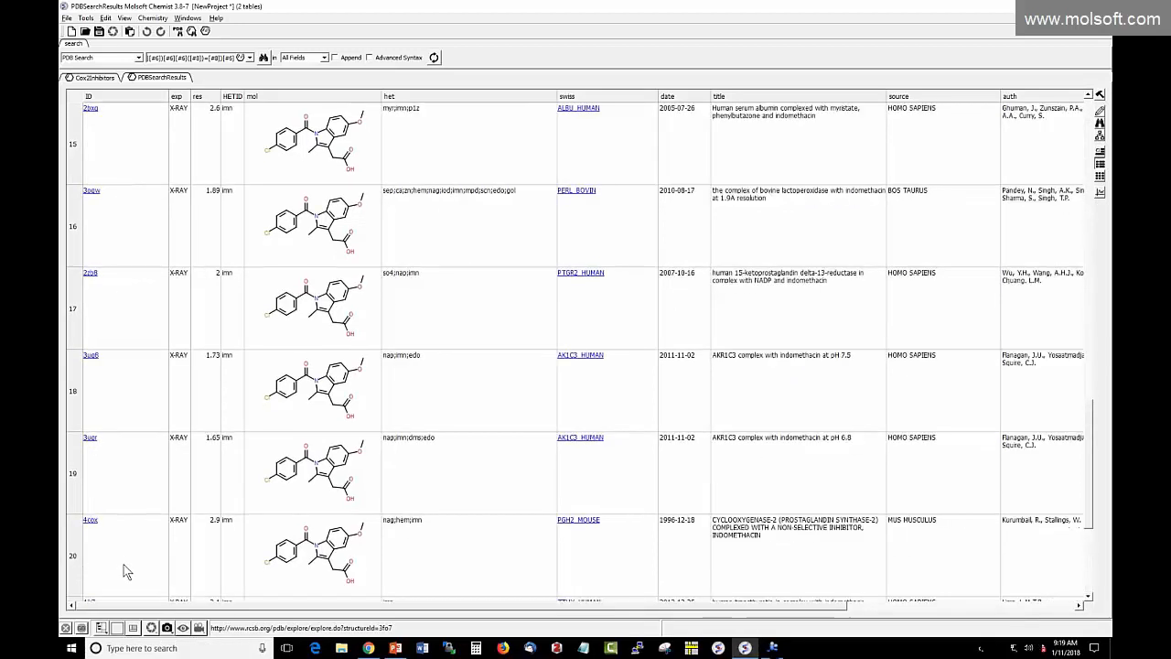
scroll(135, 566, up, 4)
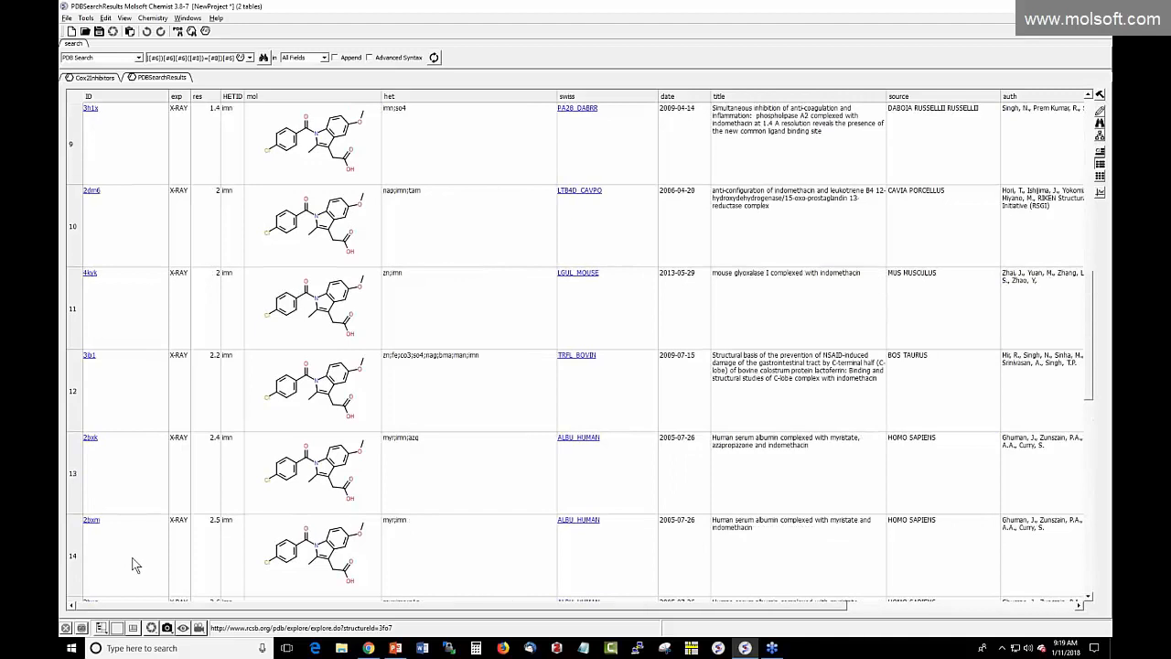
scroll(133, 564, up, 6)
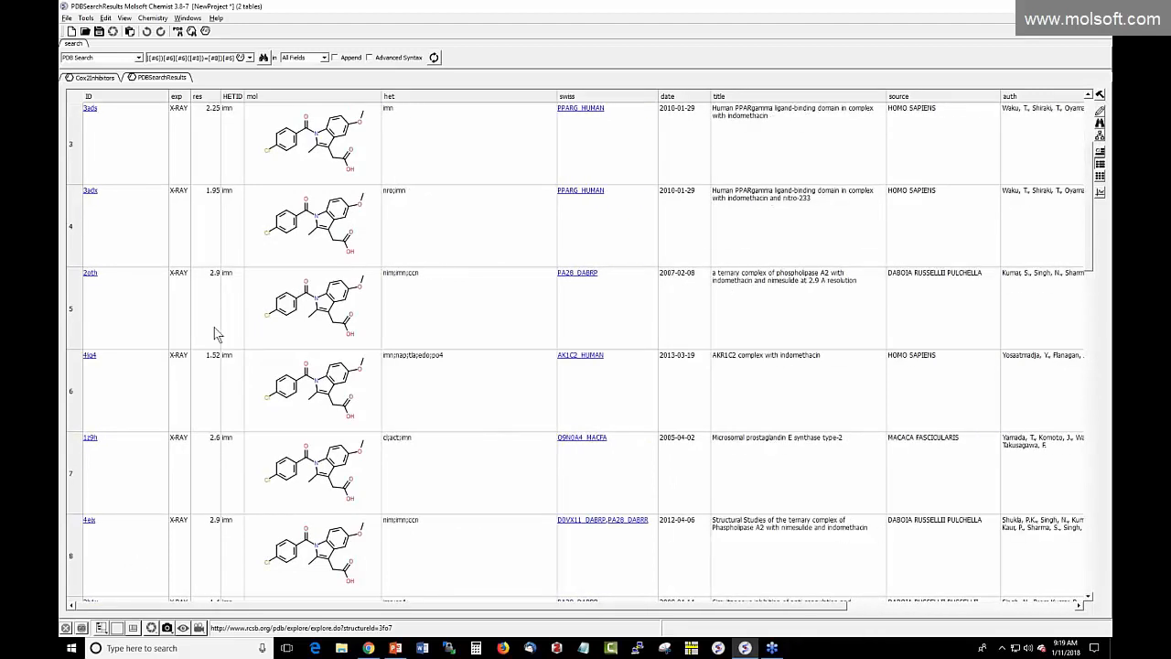
Step: Load PDB entry 1s2a from the first result, widen the 3D Graphics view and rotate the structure around its binding pocket
scroll(217, 333, up, 2)
click(288, 167)
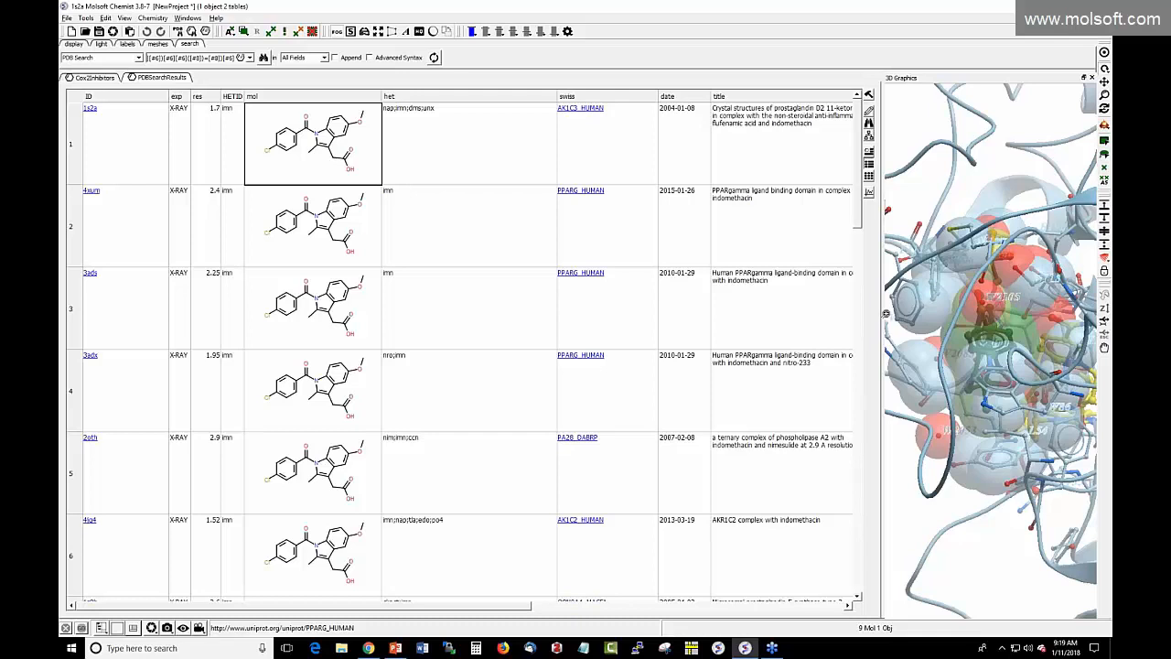
drag(882, 313, 645, 315)
drag(780, 448, 883, 370)
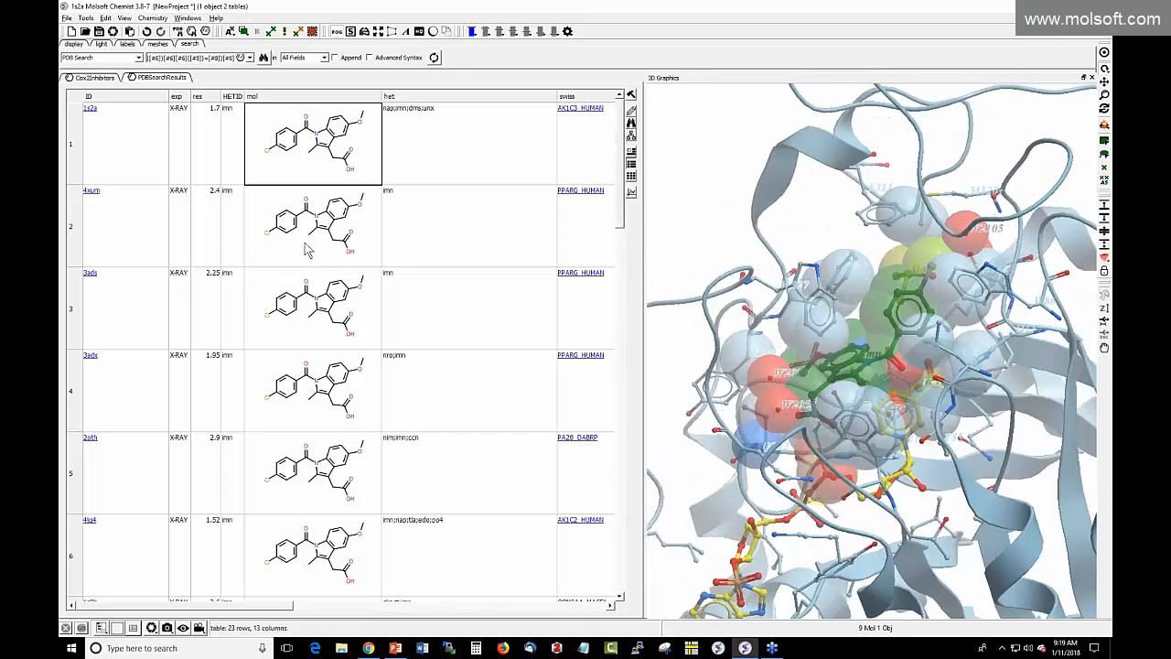
Step: Load PDB entry 4xum from the second search result and restore the layout showing the Workspace Panel, tables and terminal
click(308, 251)
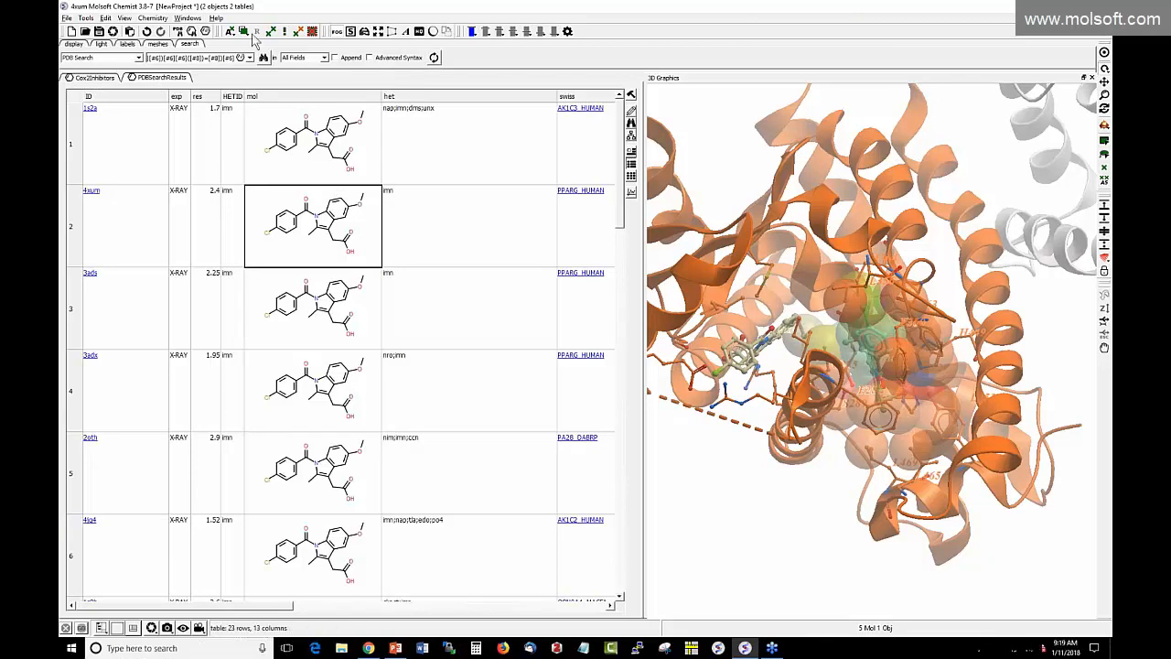
click(187, 18)
click(215, 32)
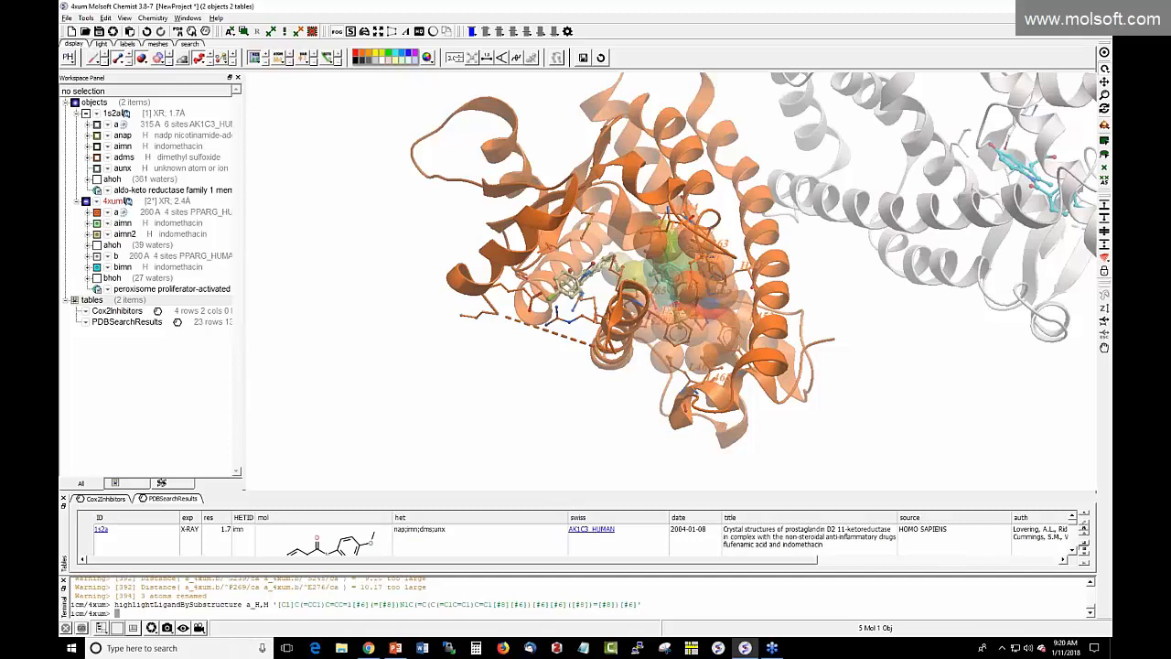
Step: Expand ligand aimn2 of 4xum in the widened Workspace Panel, view its structure in the Molecule Editor, and close the editor
click(88, 234)
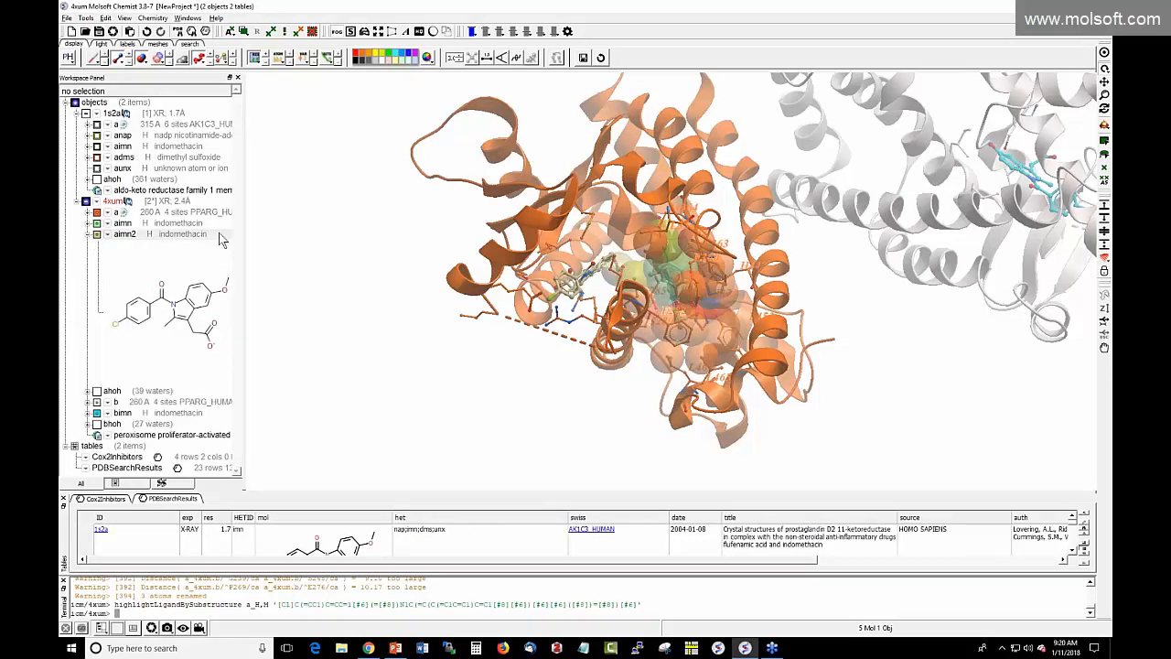
drag(241, 207, 324, 207)
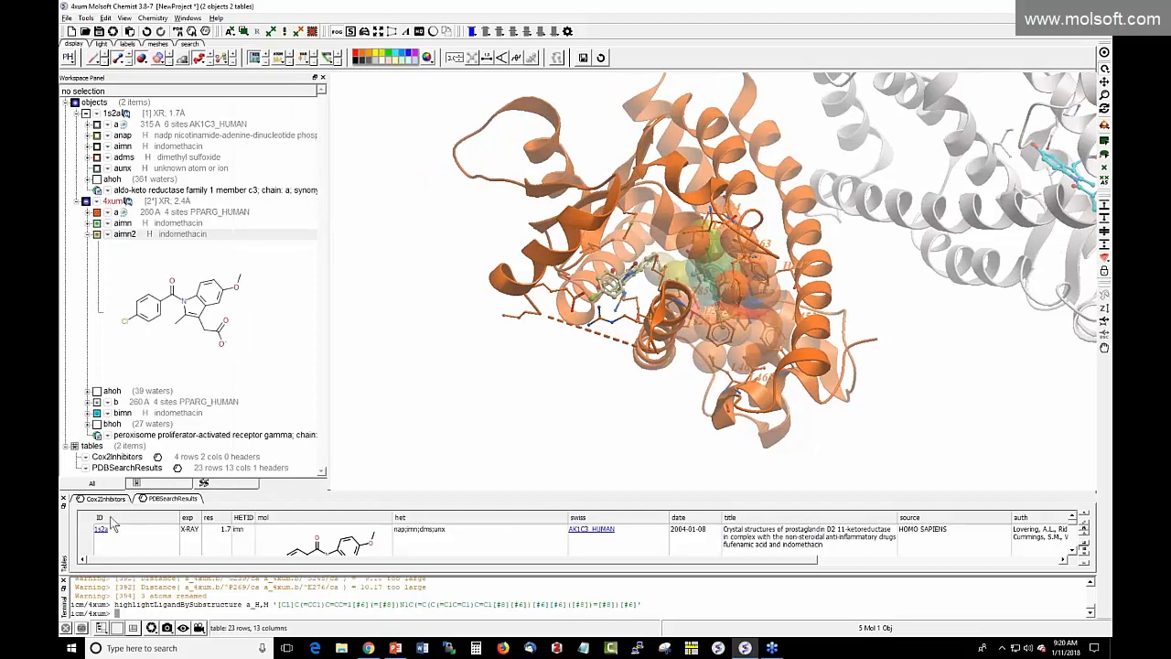
right_click(162, 237)
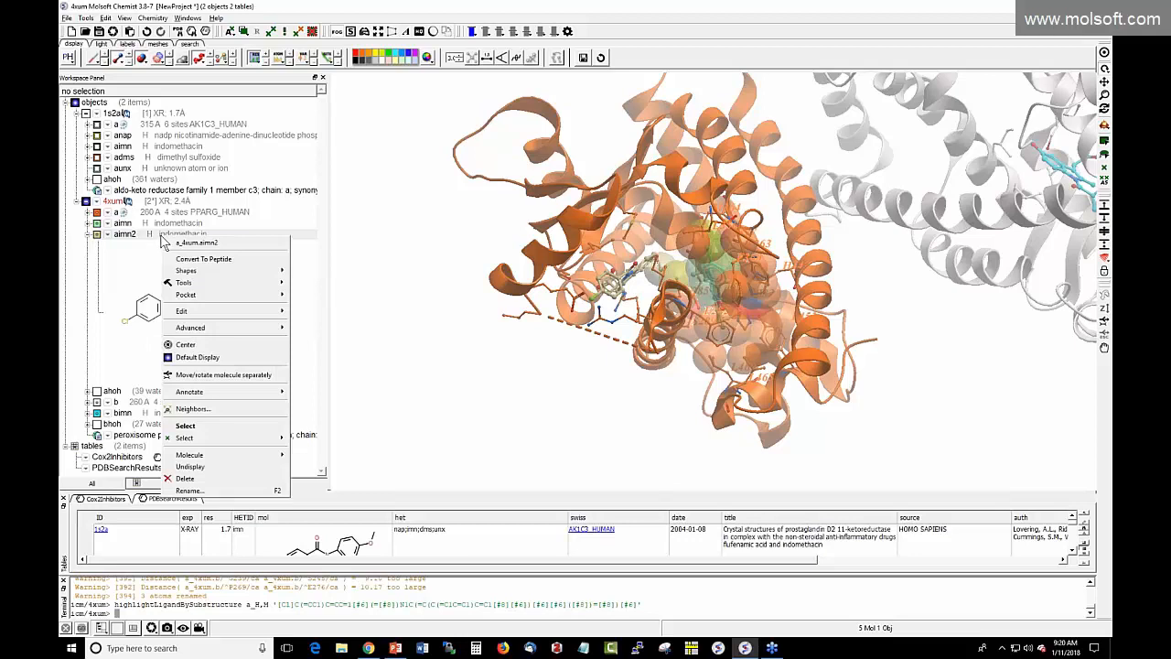
mouse_move(194, 273)
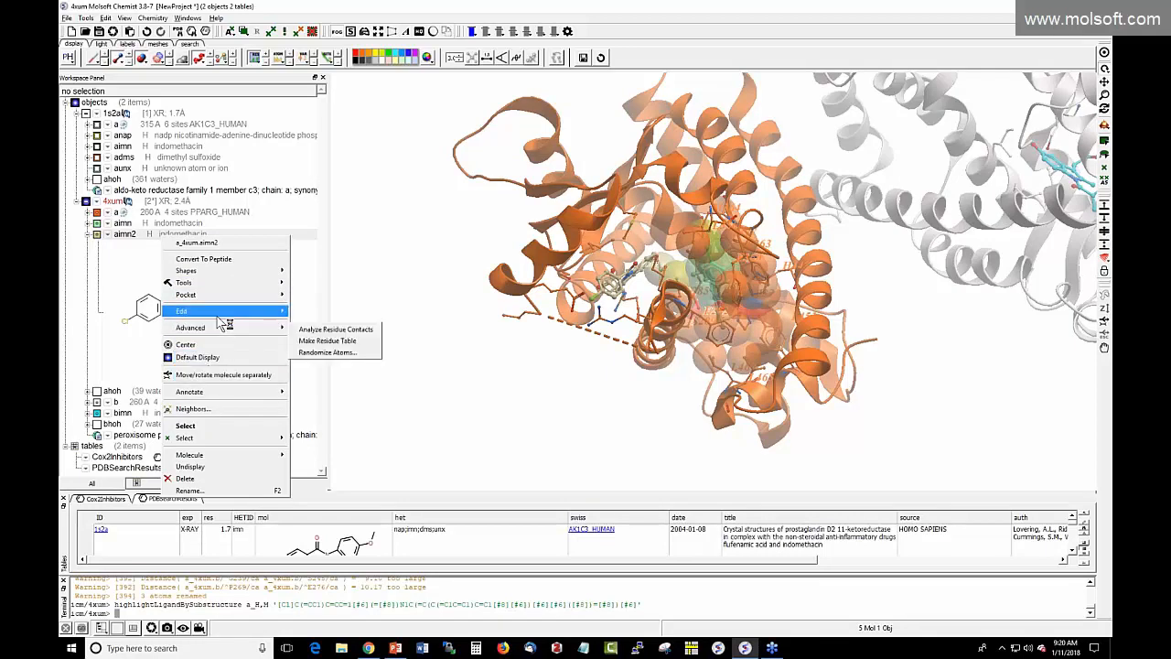
mouse_move(219, 320)
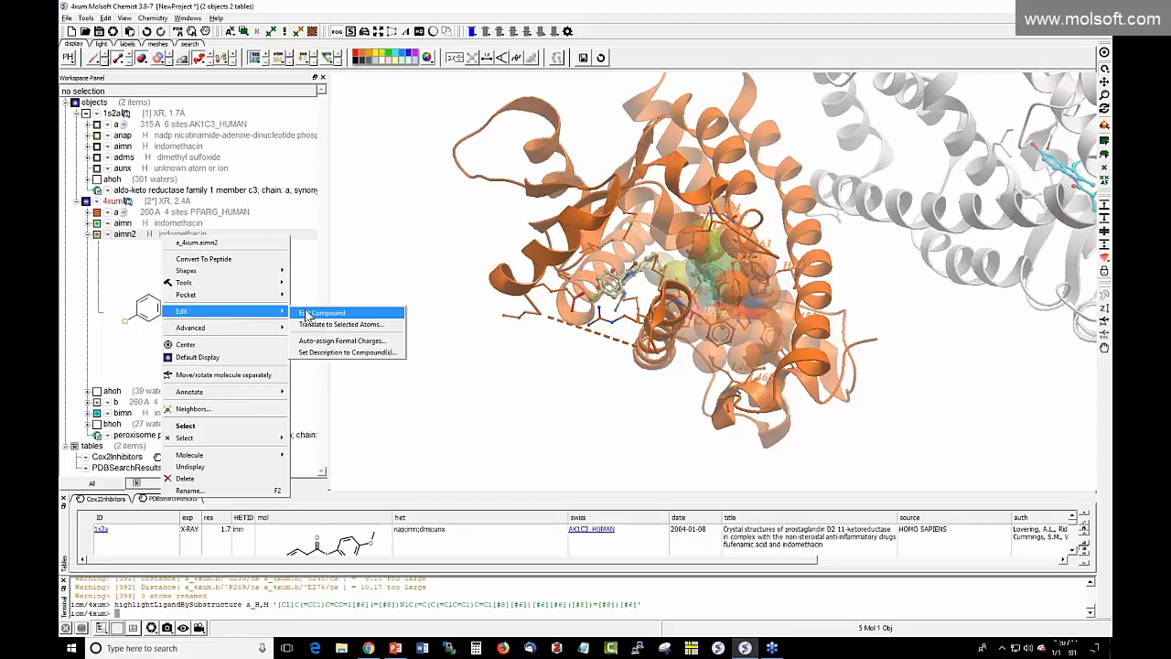
click(307, 315)
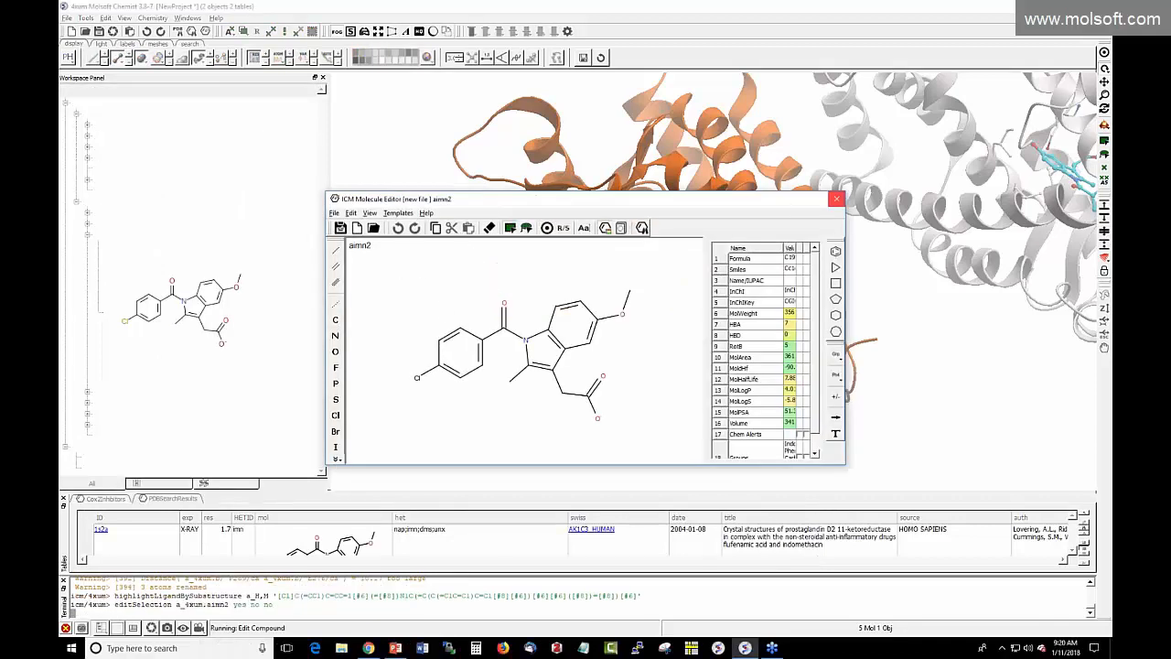
click(837, 199)
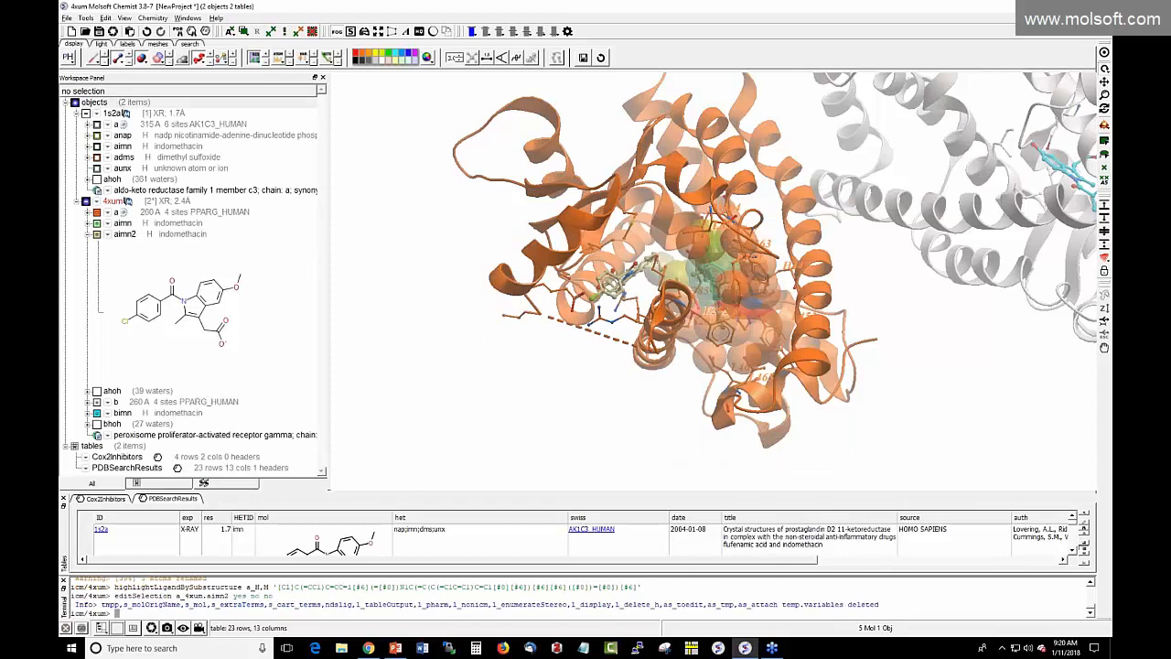
Step: Delete all loaded 3D objects from the workspace
right_click(110, 104)
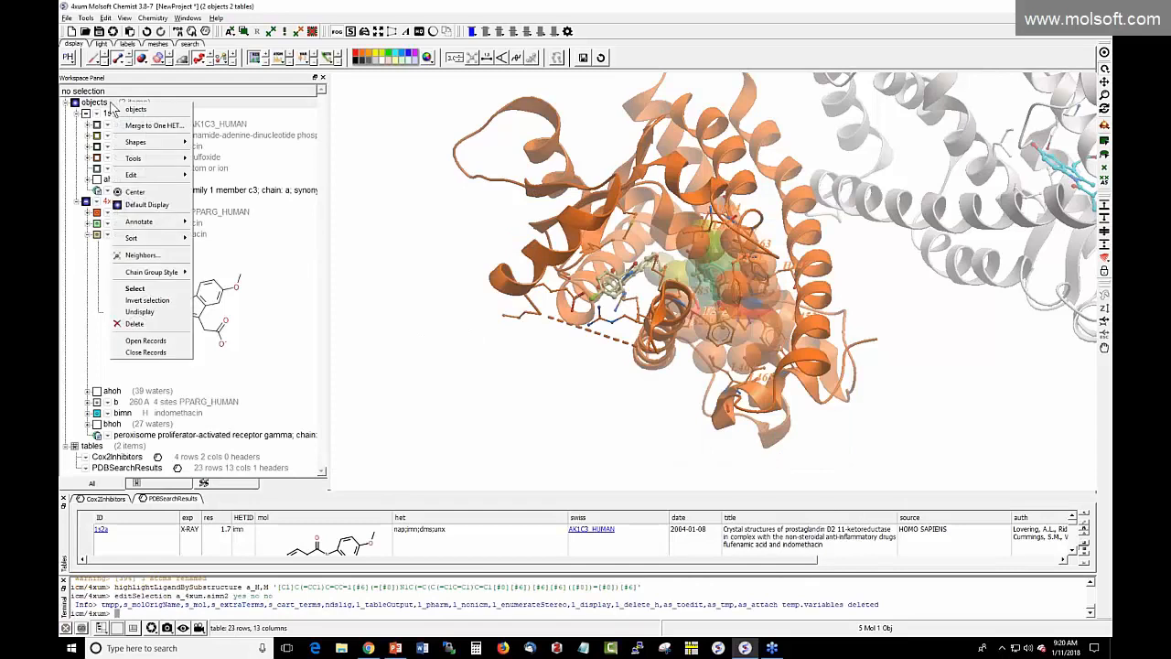
click(142, 325)
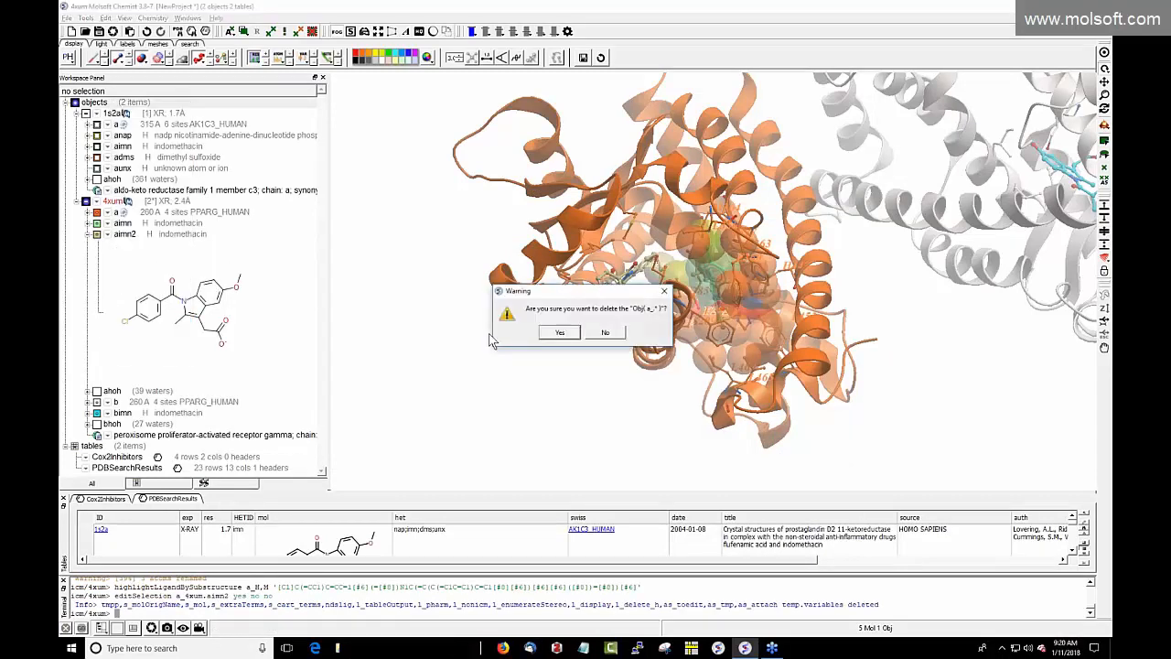
click(560, 331)
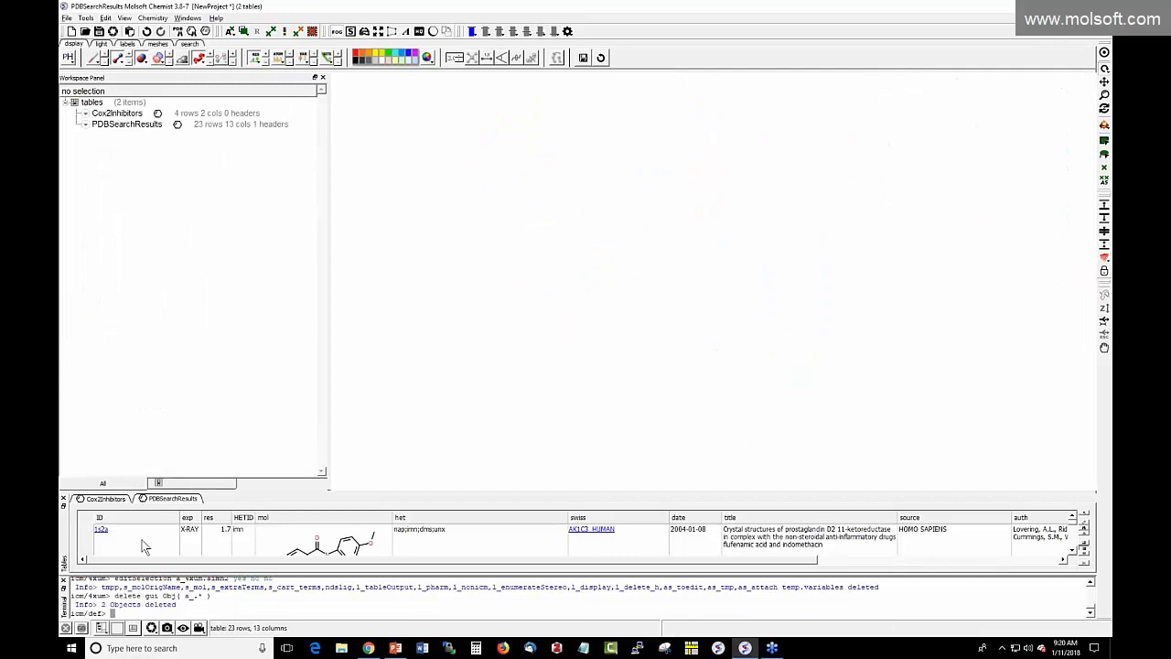
Step: Close the terminal and enlarge the table area, and delete the PDBSearchResults table
click(63, 580)
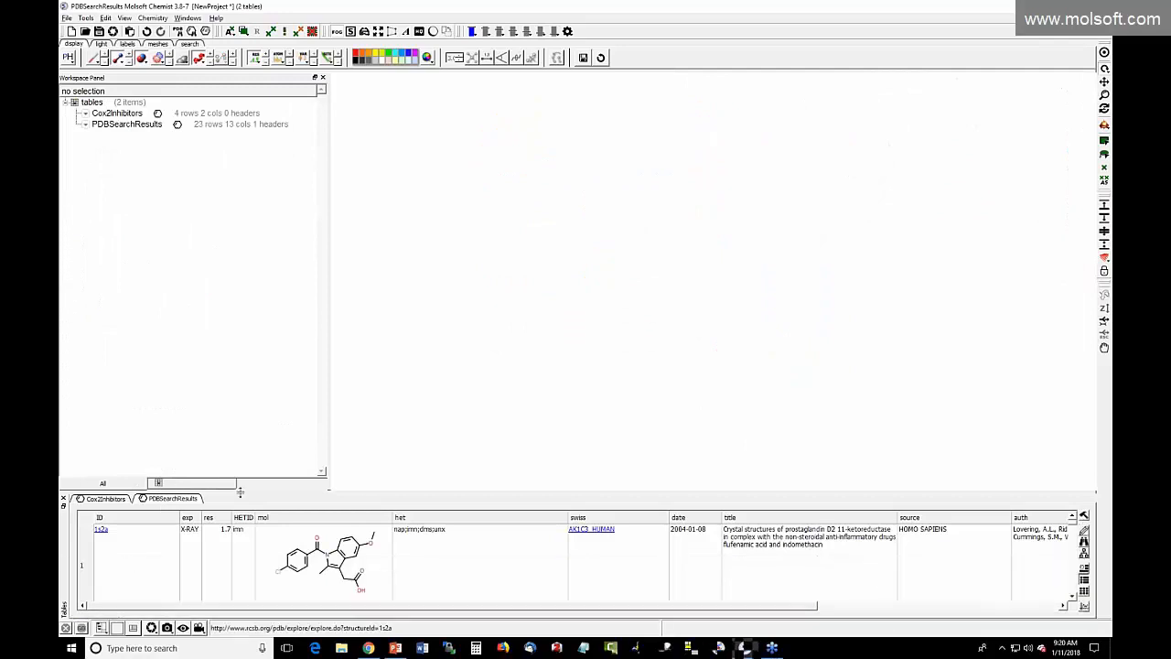
drag(159, 503, 163, 286)
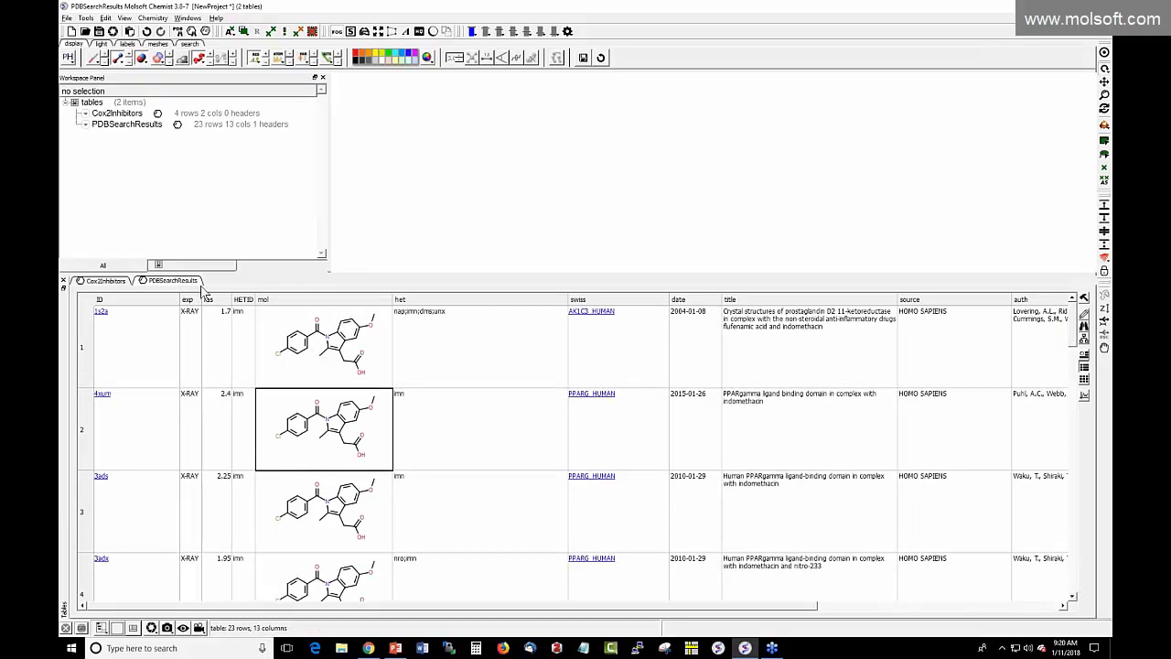
right_click(187, 285)
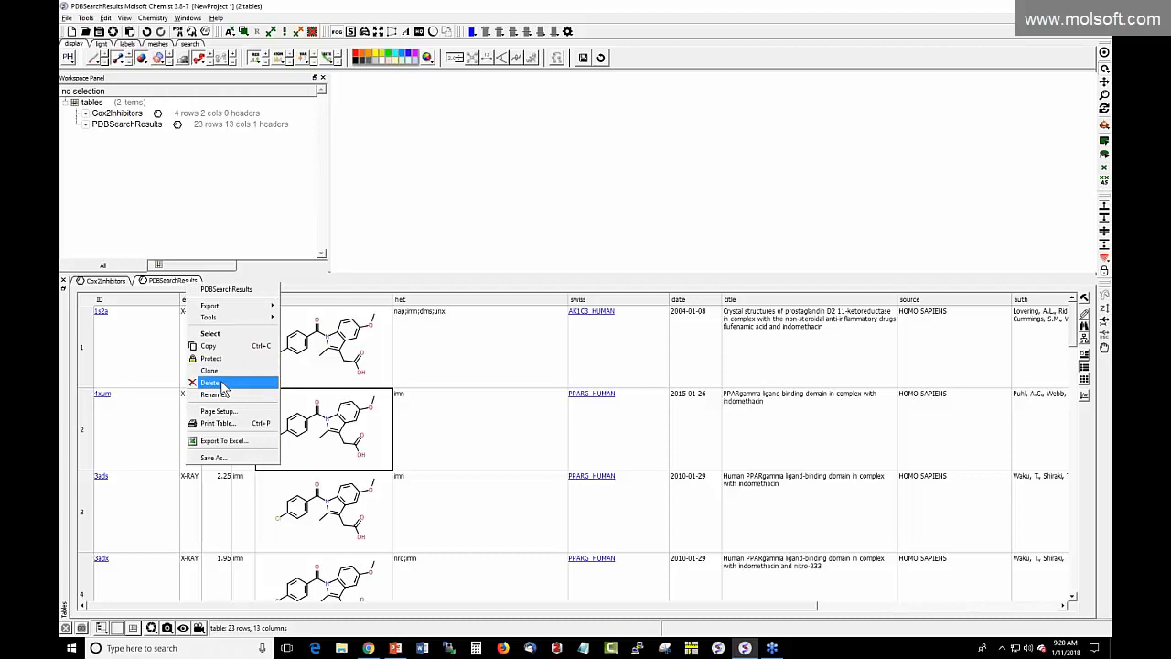
click(210, 382)
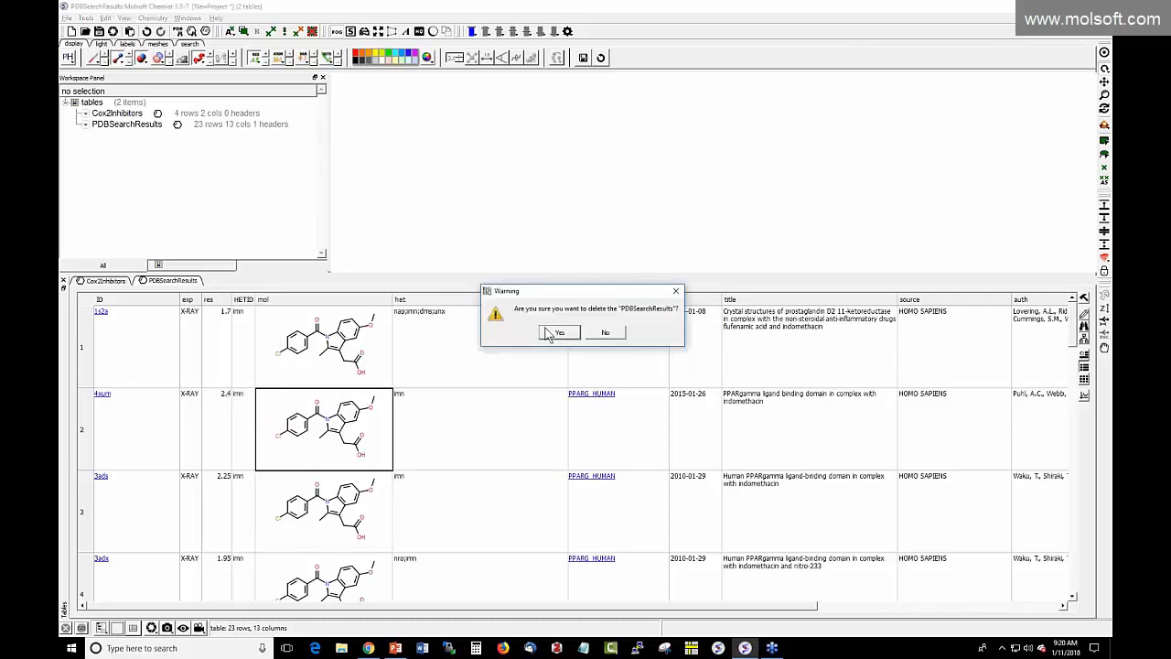
click(548, 334)
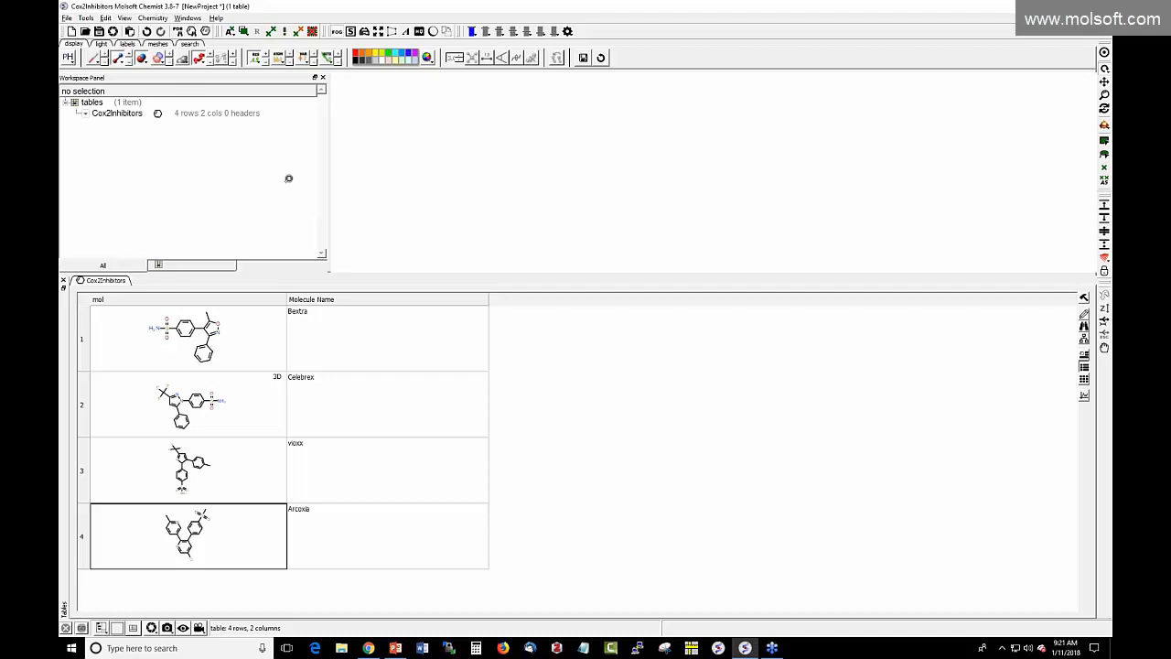
Step: Switch the database search to Drug Bank and review the fields it can be searched by
click(189, 44)
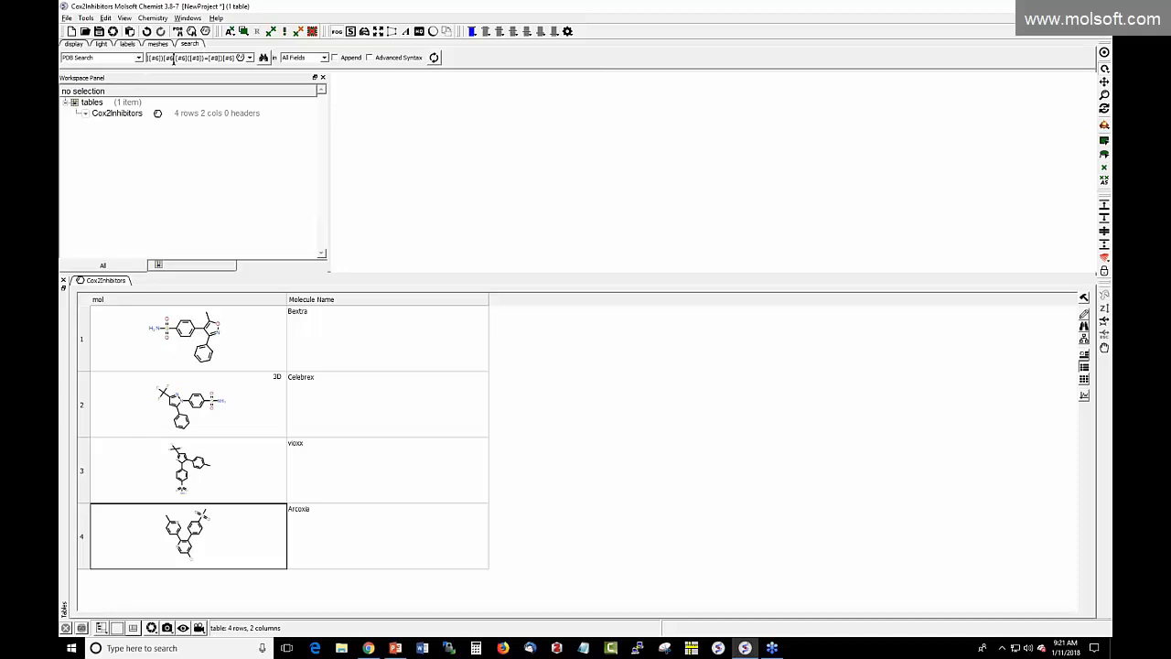
click(139, 57)
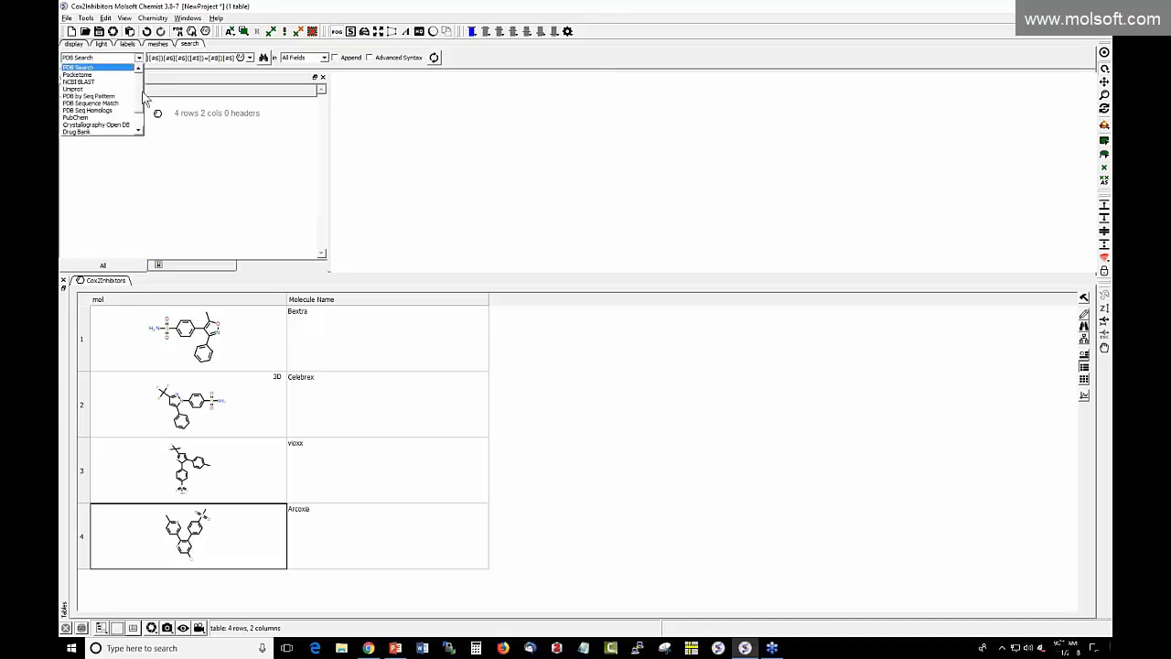
scroll(103, 106, down, 1)
click(102, 111)
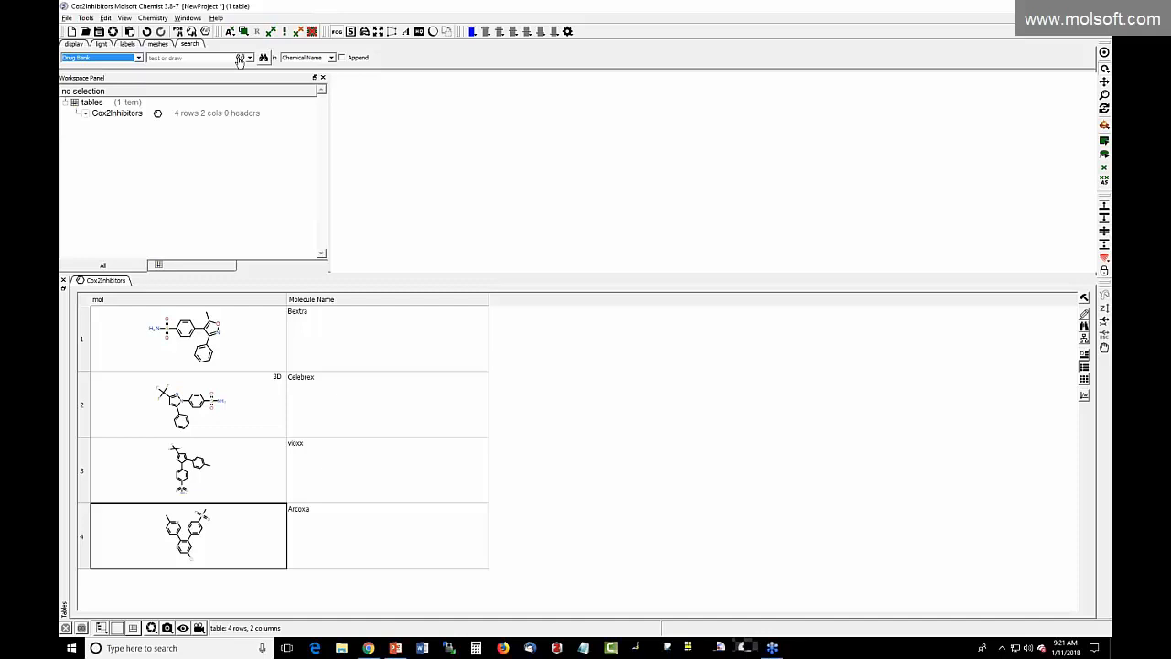
click(330, 58)
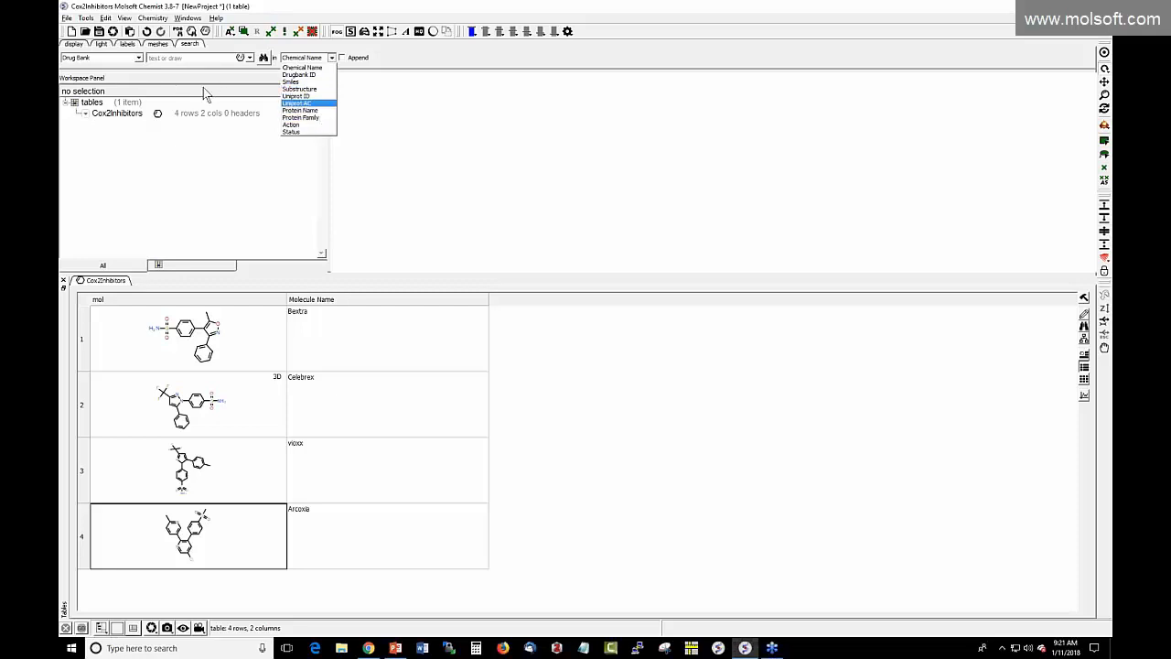
click(361, 162)
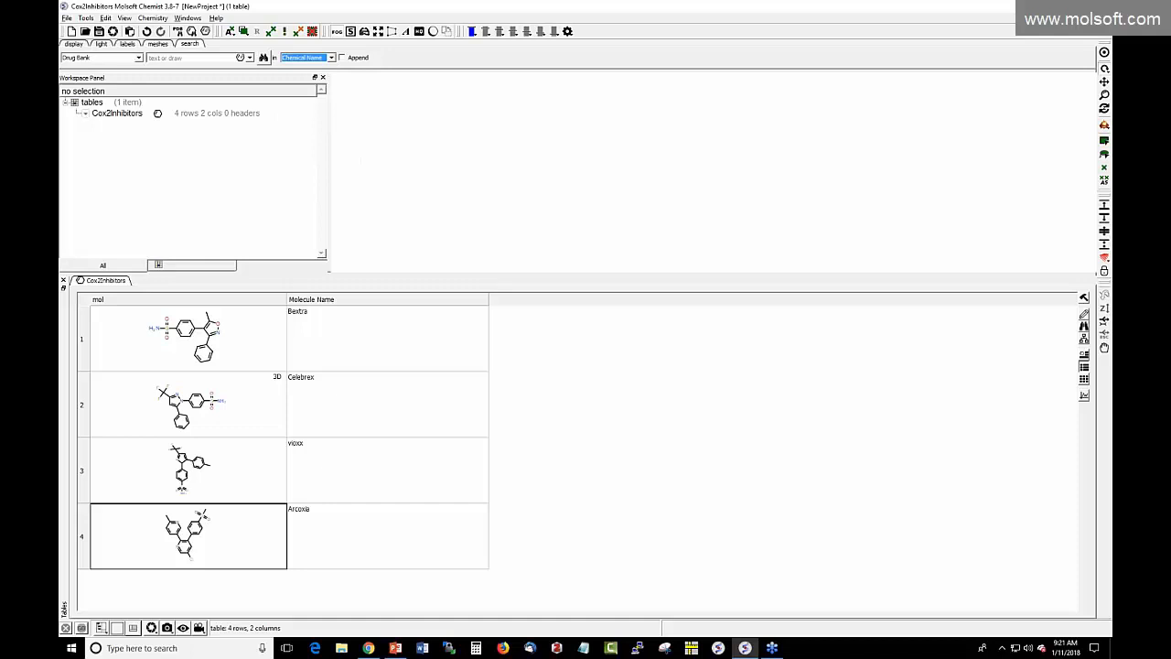
Step: Switch the search database to PubChem, ChEMBL and SureChEMBL in turn to examine the search options of each
click(138, 58)
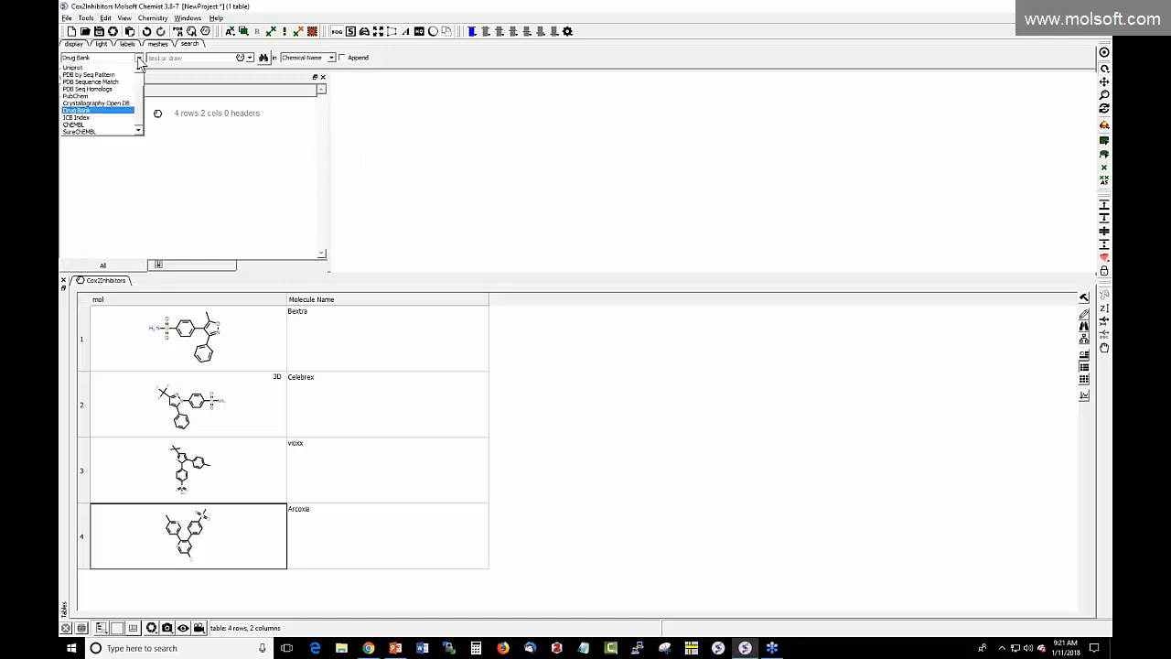
click(99, 95)
click(138, 57)
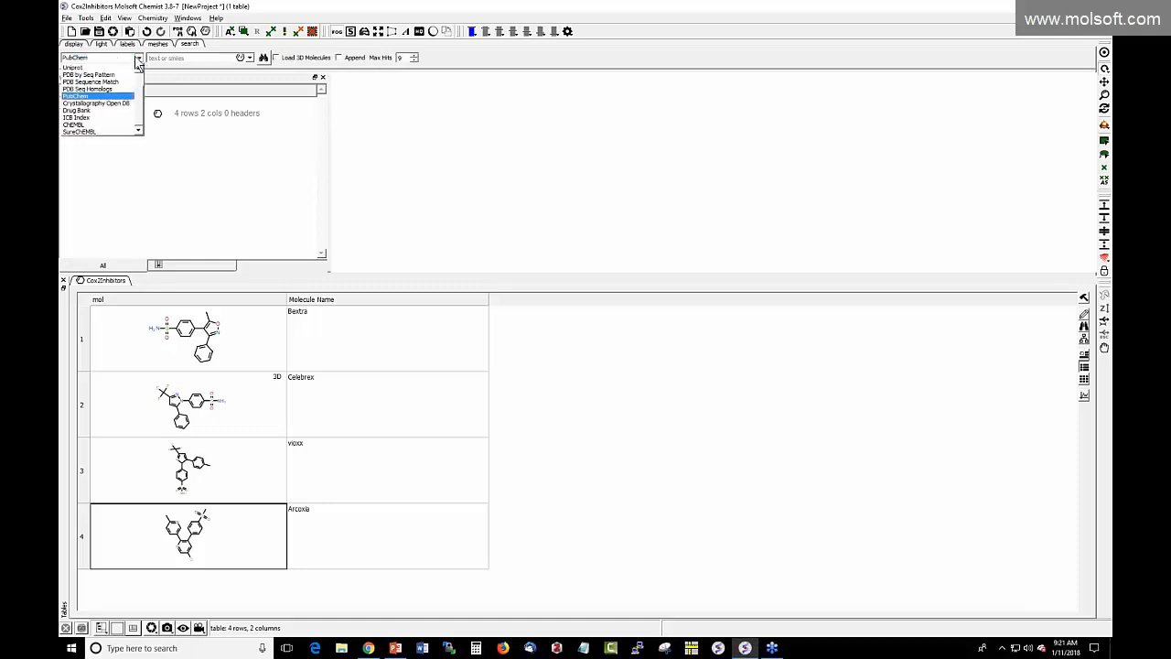
click(144, 85)
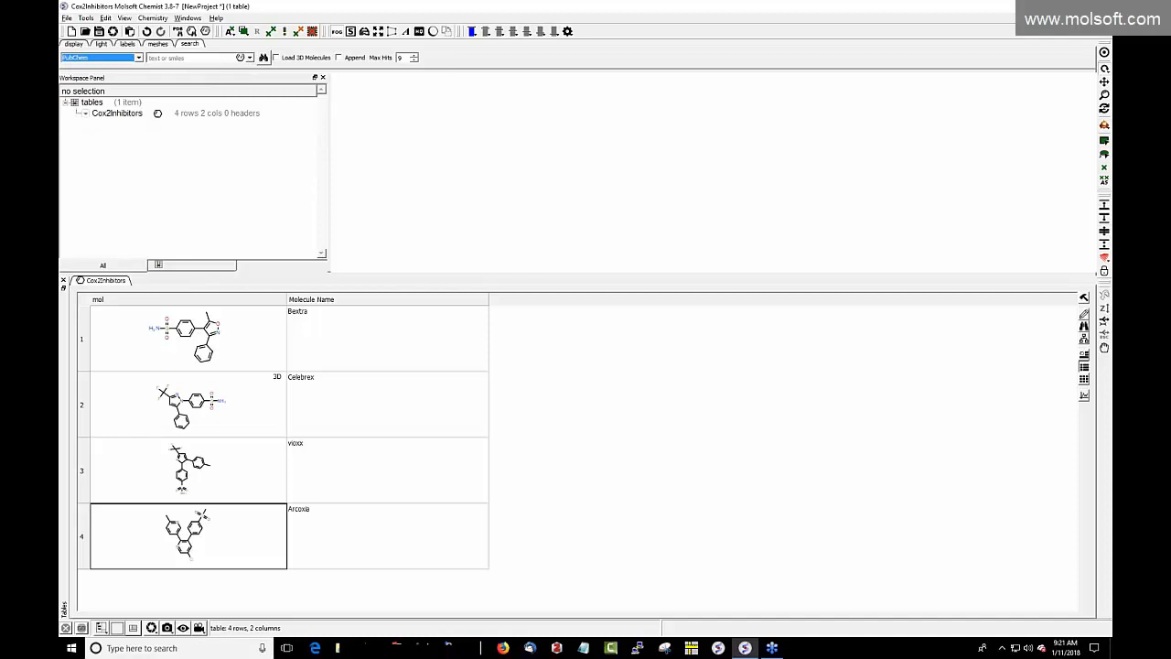
click(138, 58)
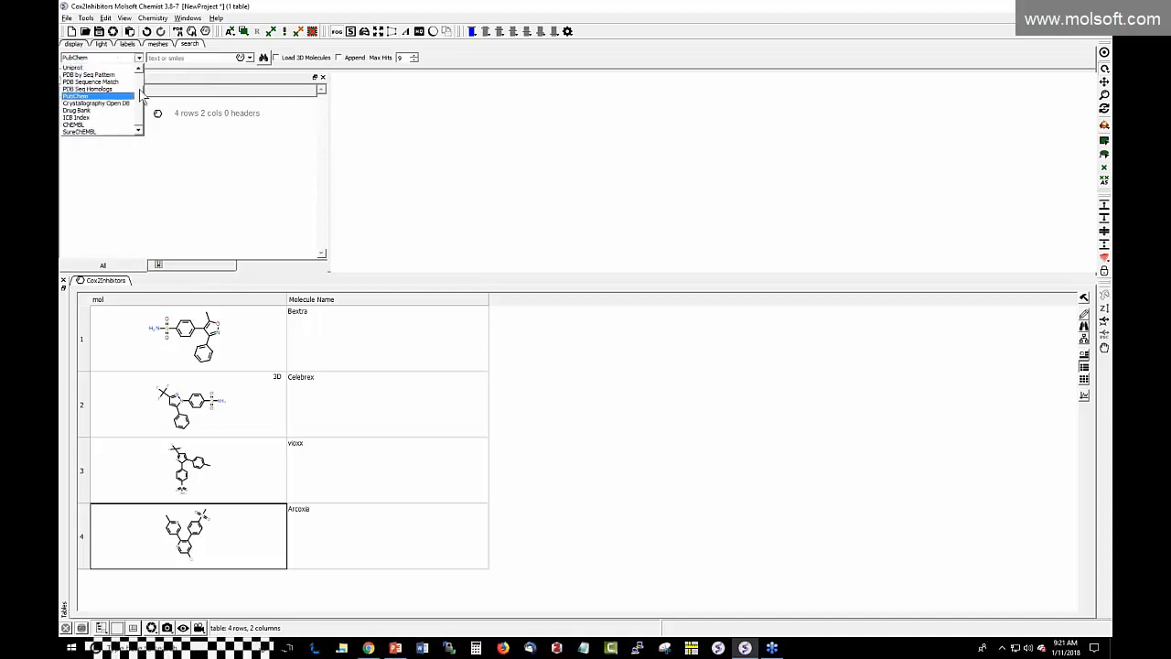
click(103, 126)
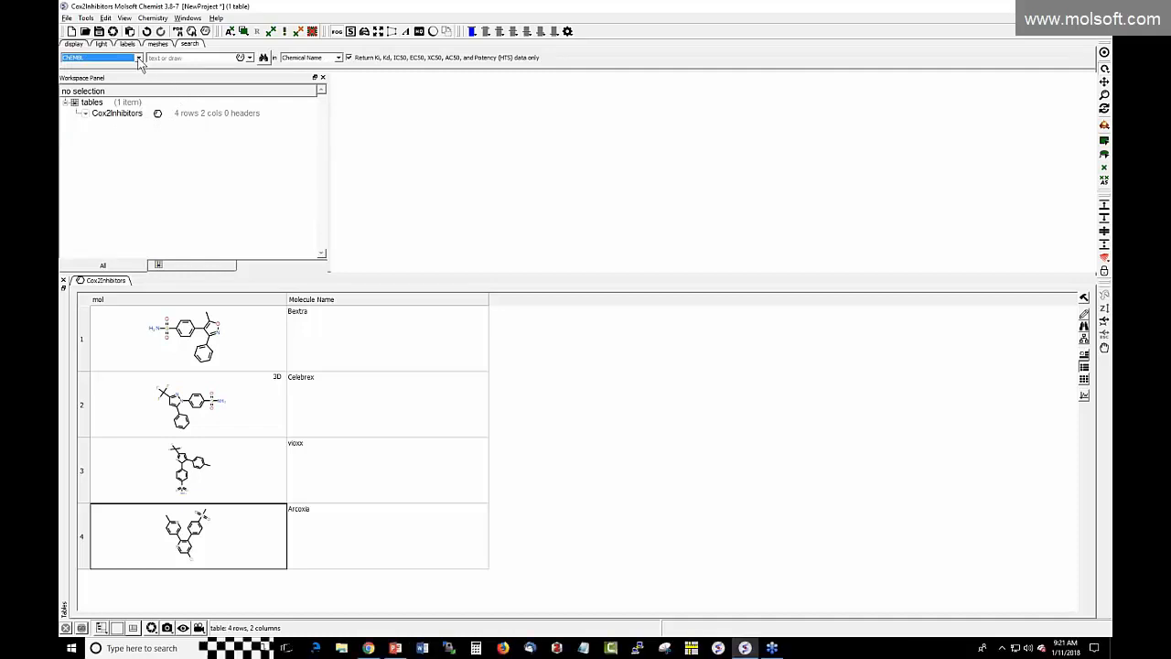
click(139, 58)
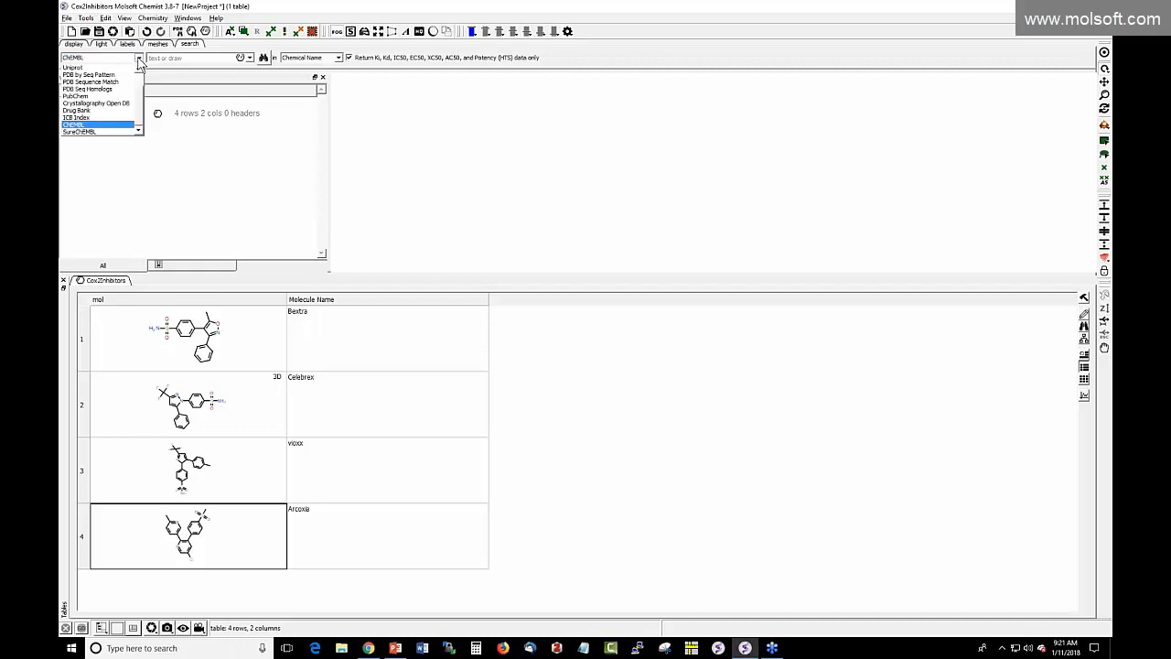
click(95, 132)
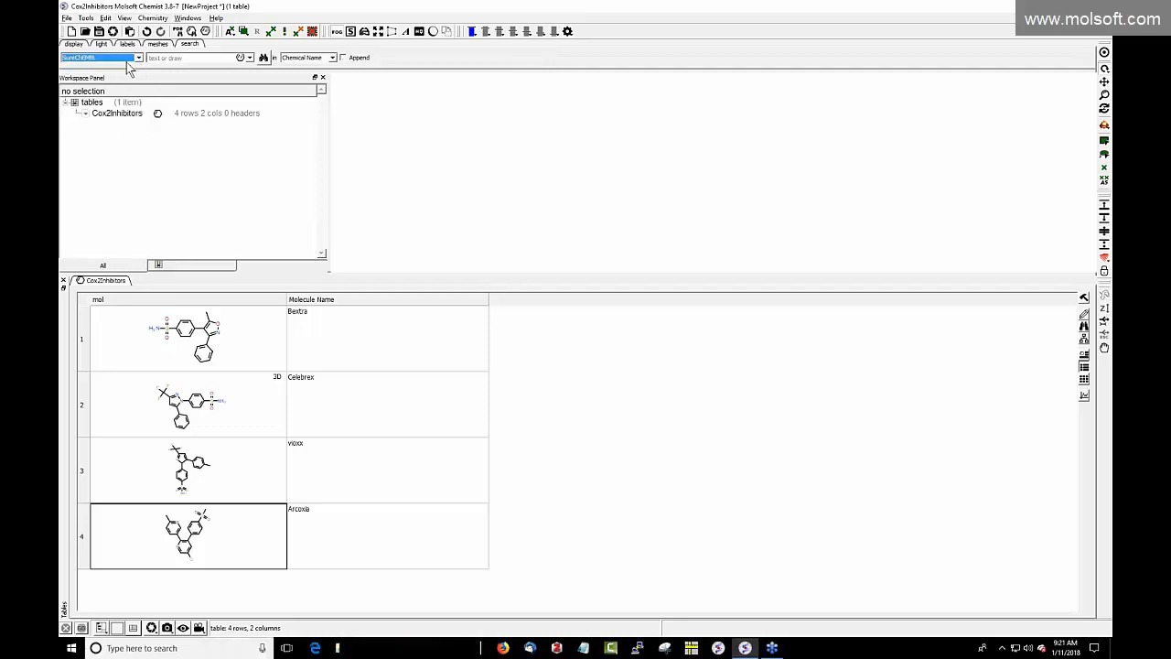
Step: Set the search database back to ChEMBL and review its searchable fields, keeping Chemical Name
click(126, 60)
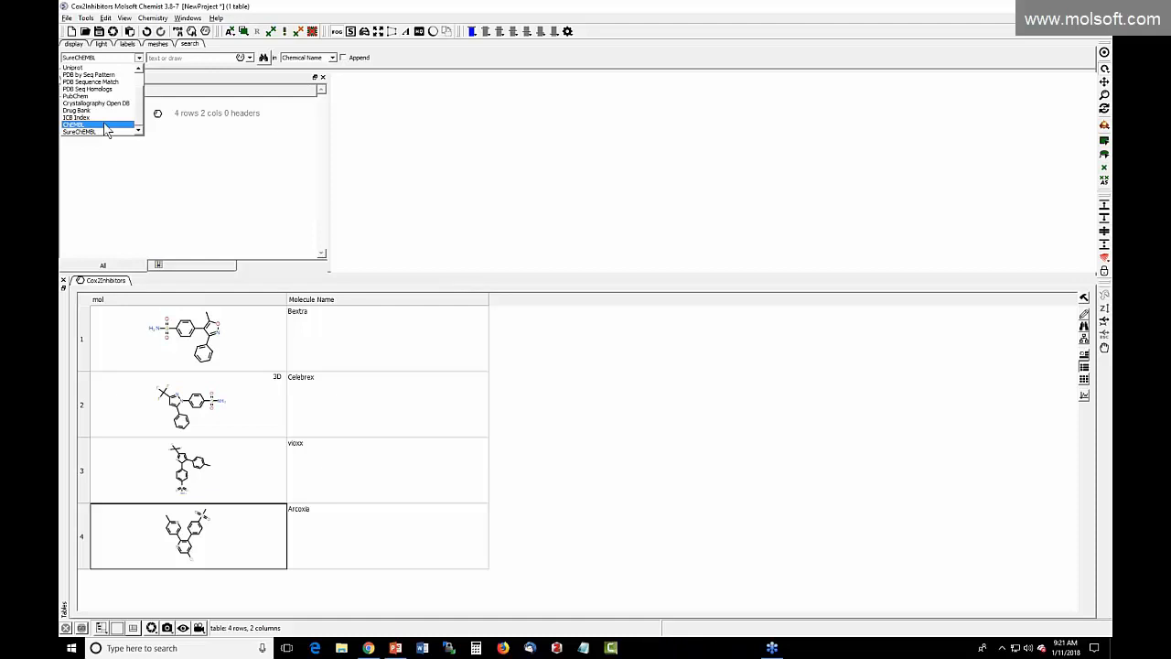
click(106, 126)
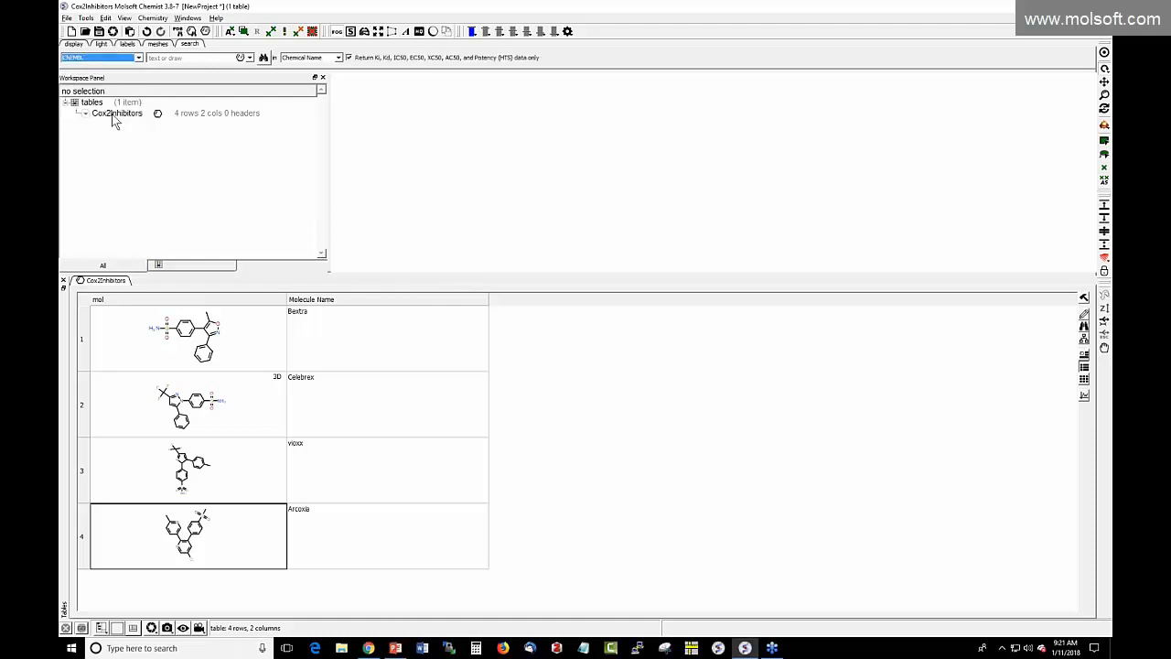
click(166, 59)
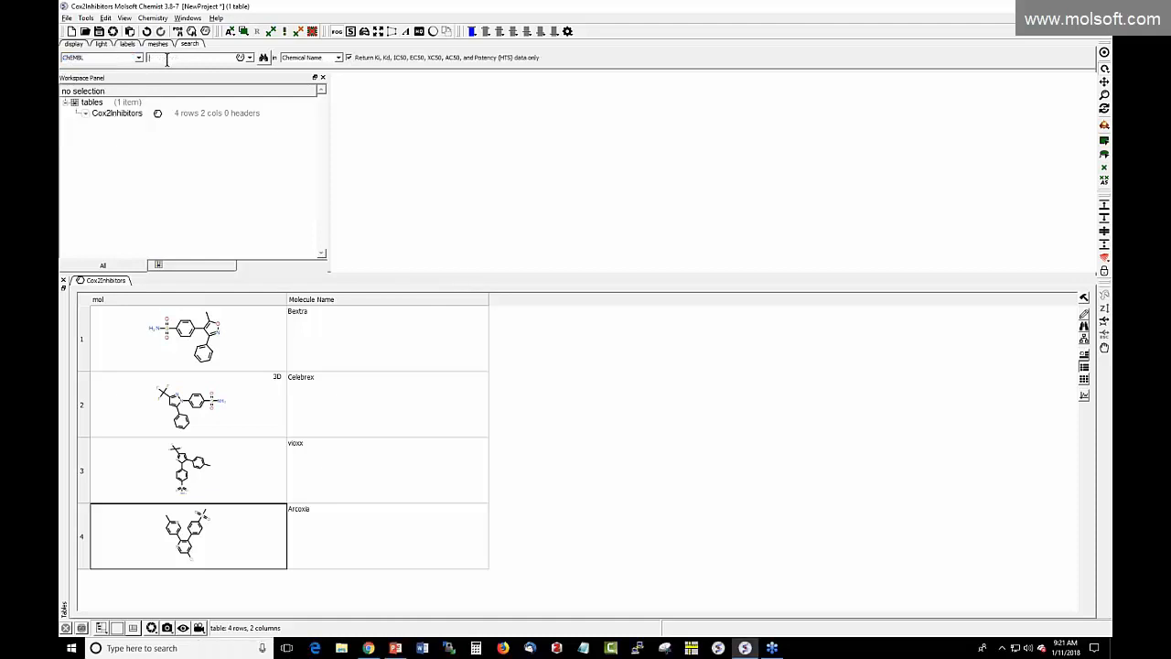
click(289, 61)
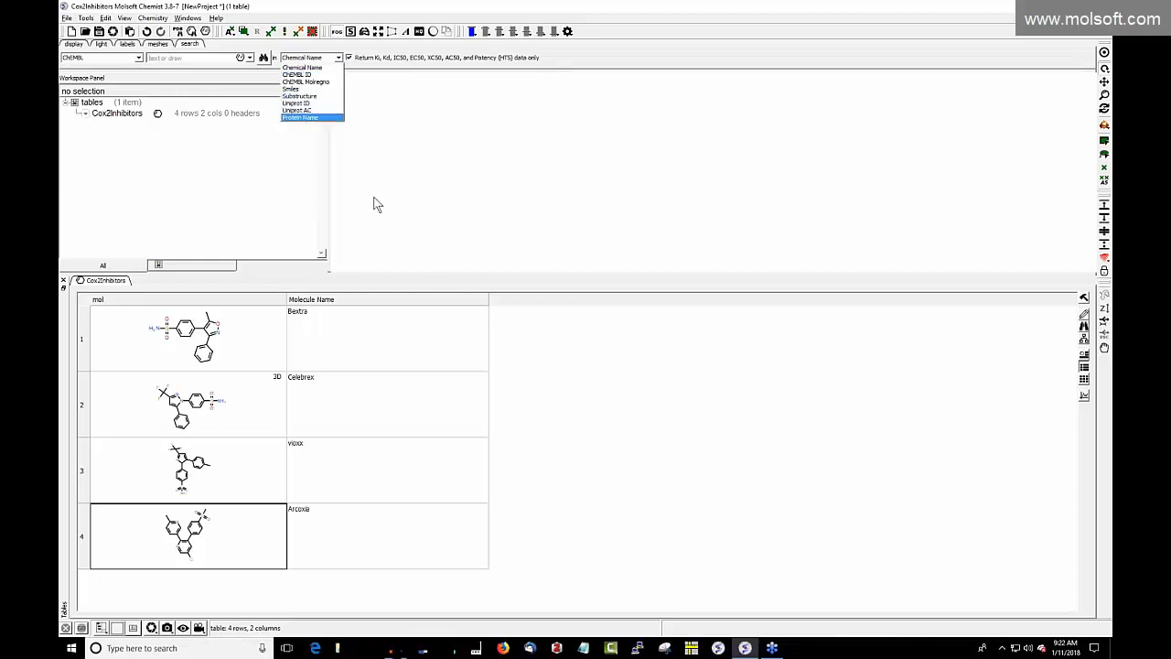
click(486, 255)
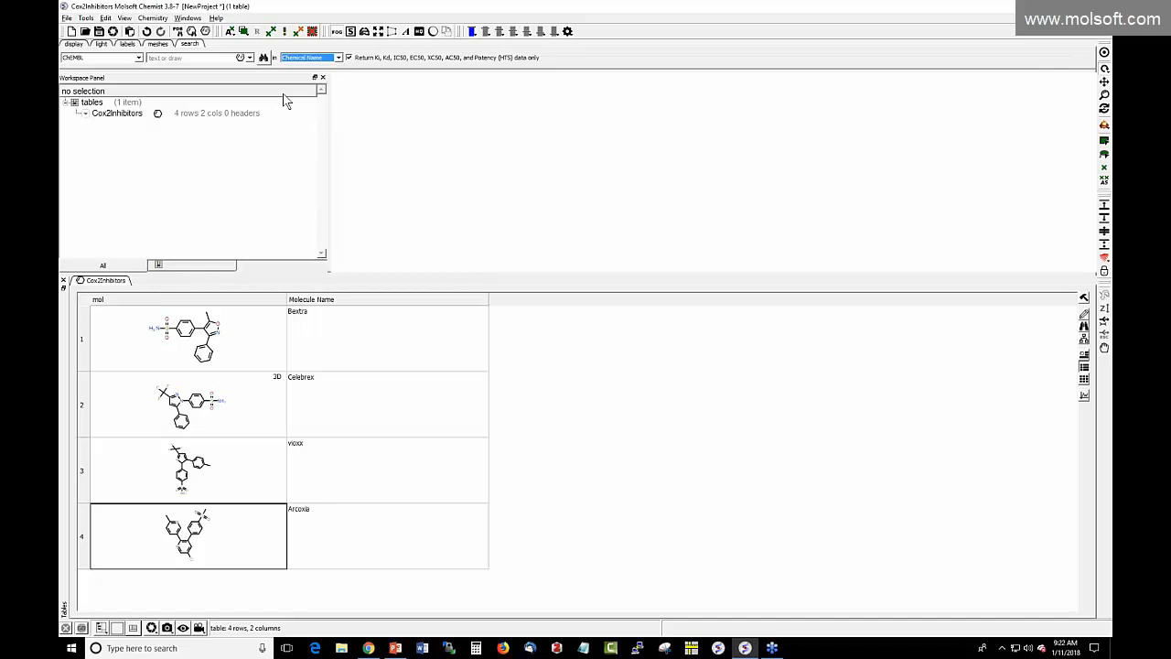
Step: Open the chembl_COX2 SDF file from the chemWebinar1 folder
click(67, 19)
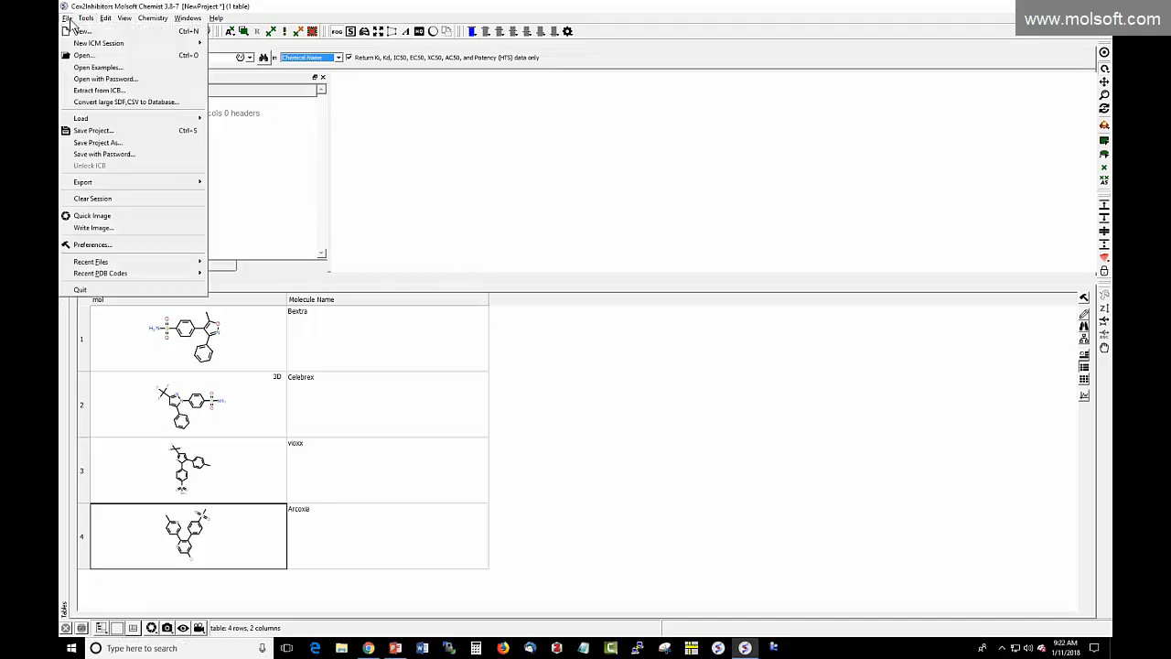
click(82, 56)
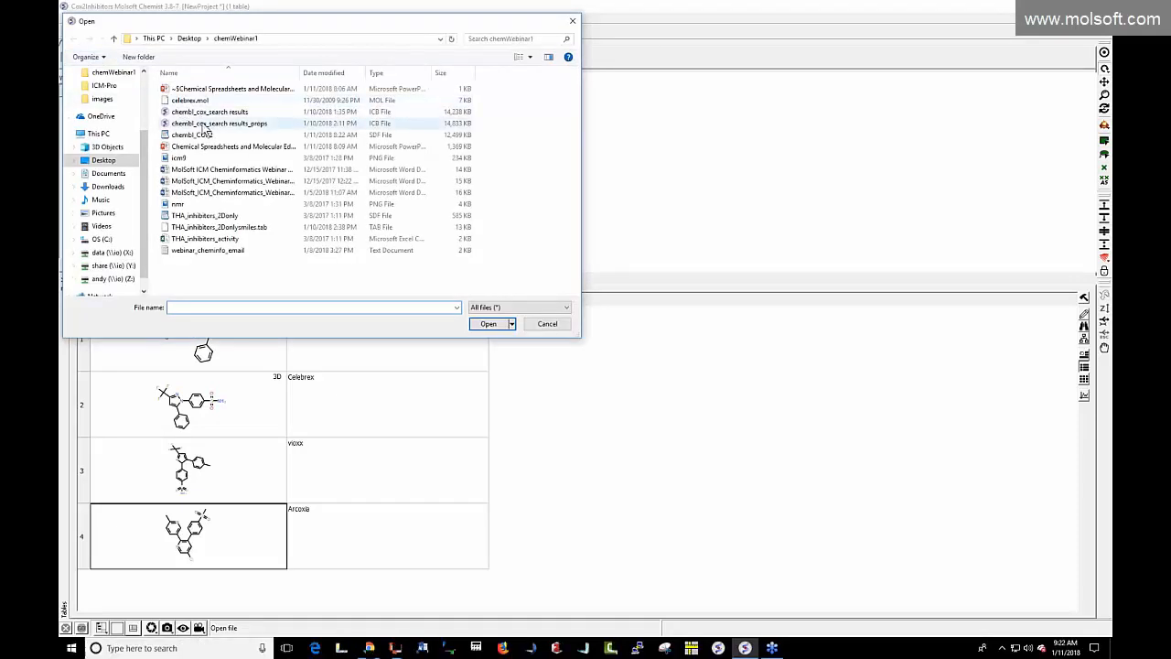
double_click(196, 135)
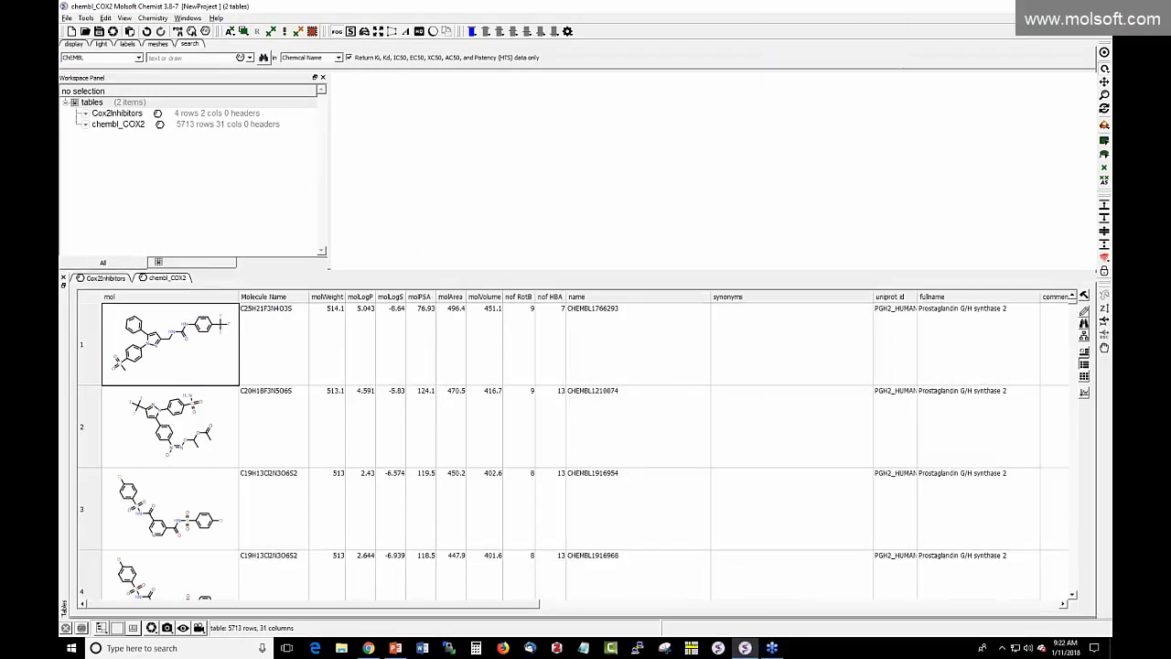
Step: Toggle the slide layout and close the workspace panel and 3D graphics view to give the tables the full width
click(188, 18)
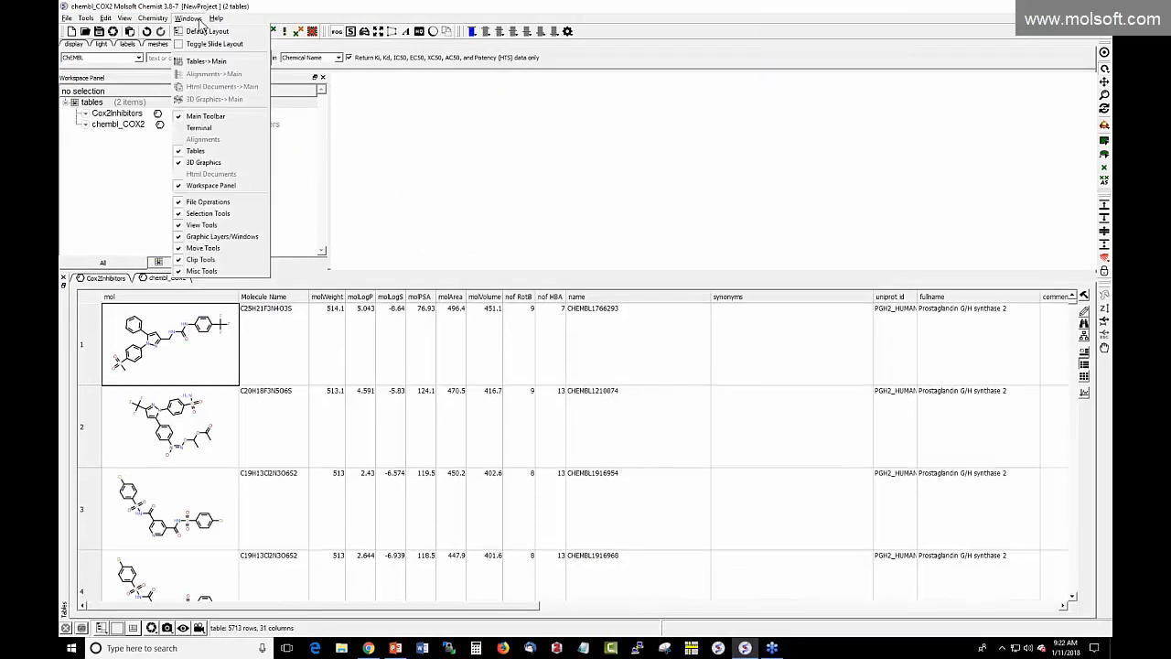
click(203, 44)
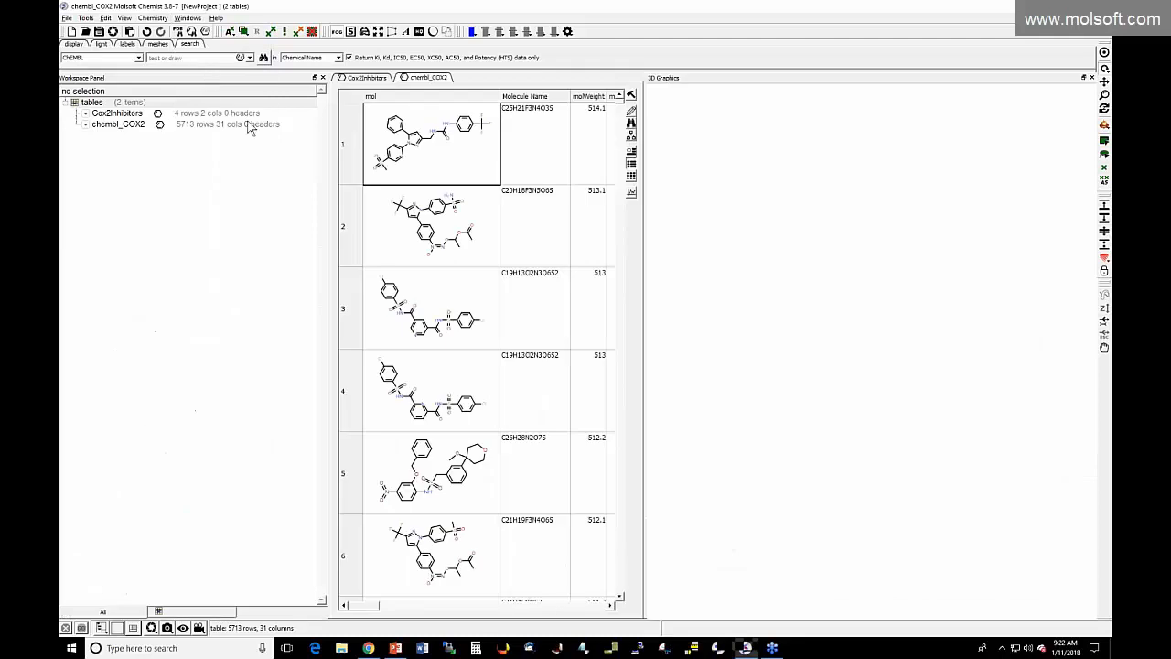
click(322, 77)
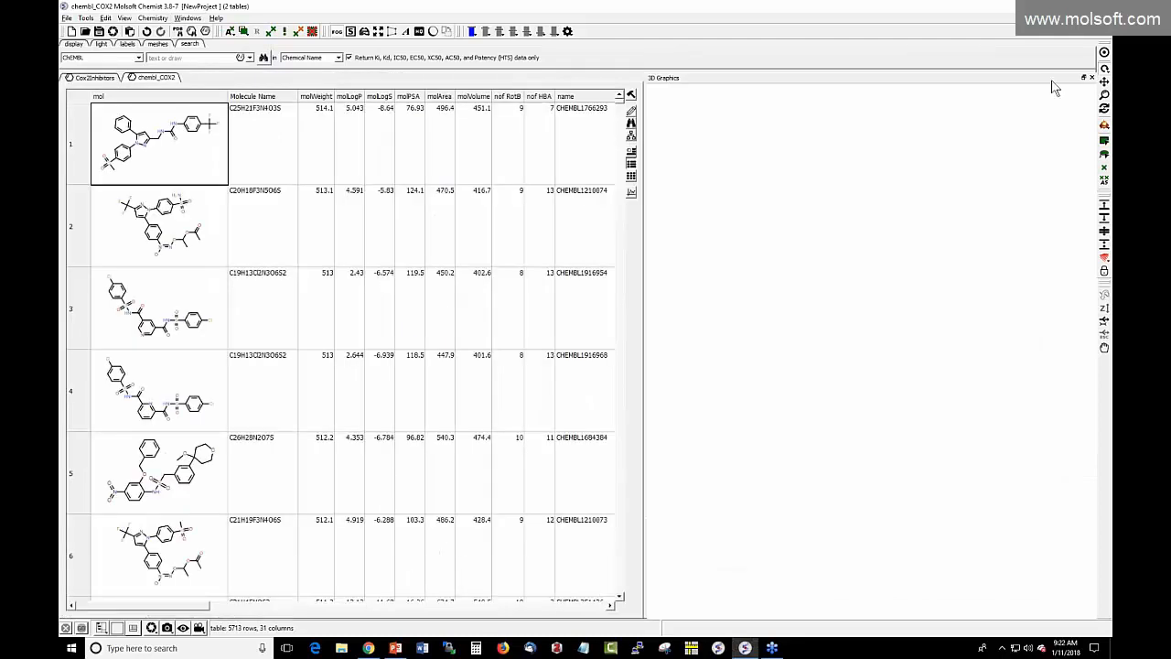
click(1090, 78)
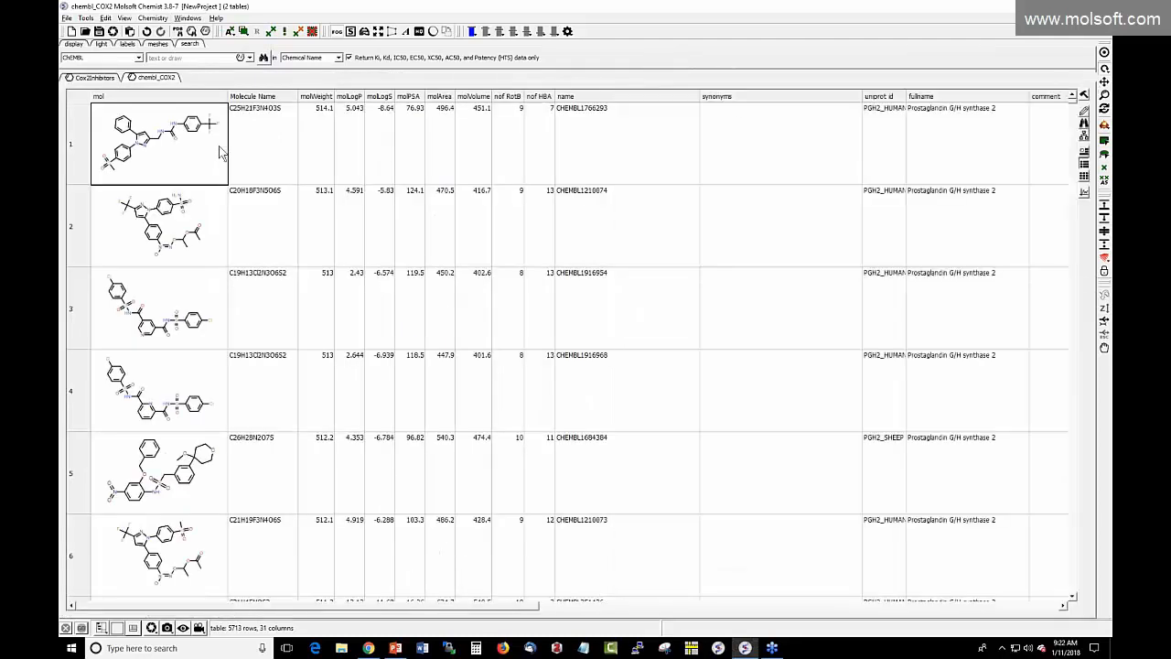
Step: Place the Cox2Inhibitors table beside chembl_COX2, return it to the same tab group, and bring chembl_COX2 to the front
click(129, 80)
drag(132, 80, 111, 78)
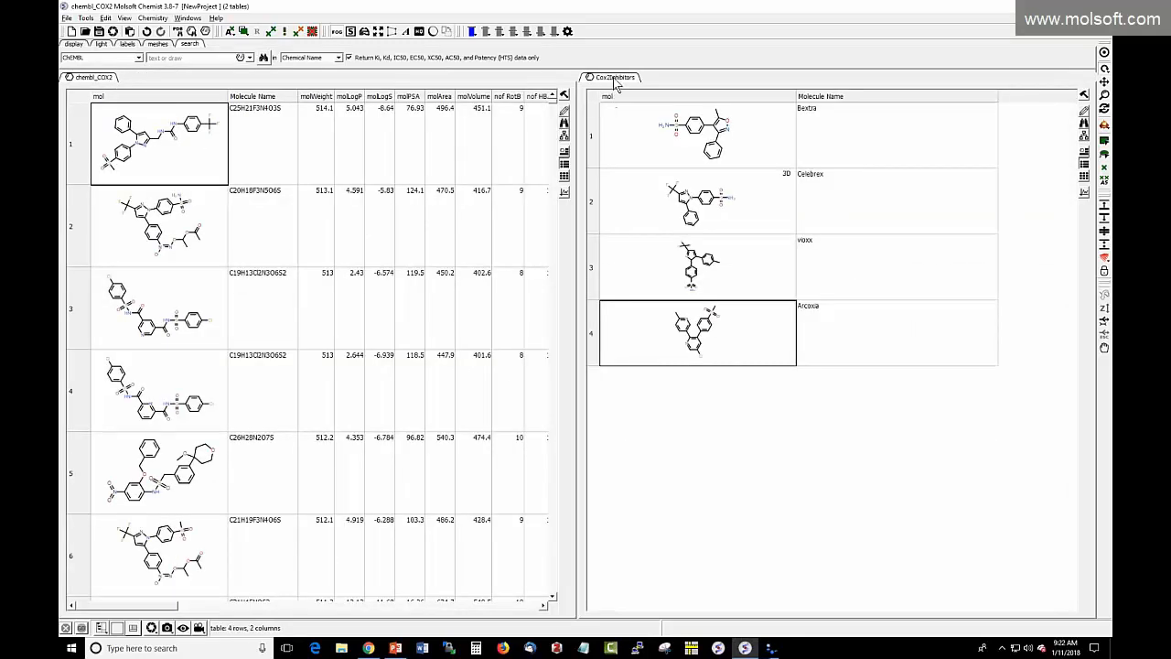
drag(613, 78, 142, 81)
click(95, 77)
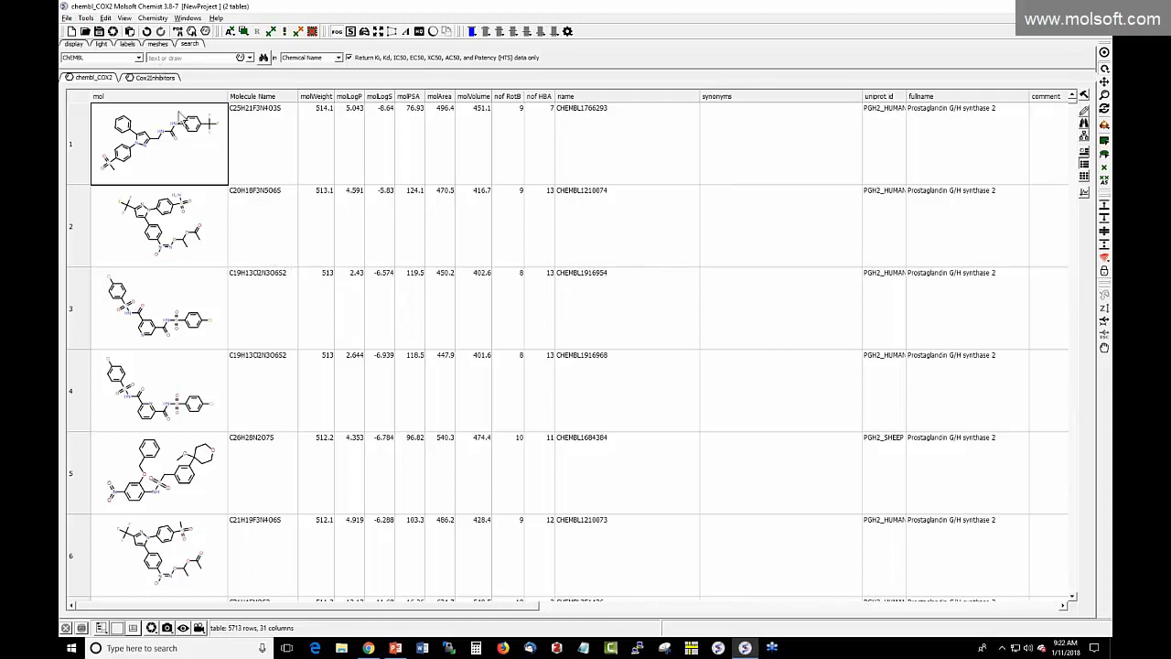
Step: Select the mol, Molecule Name and value columns of the chembl_COX2 table and display them as a compound grid
scroll(228, 215, down, 1)
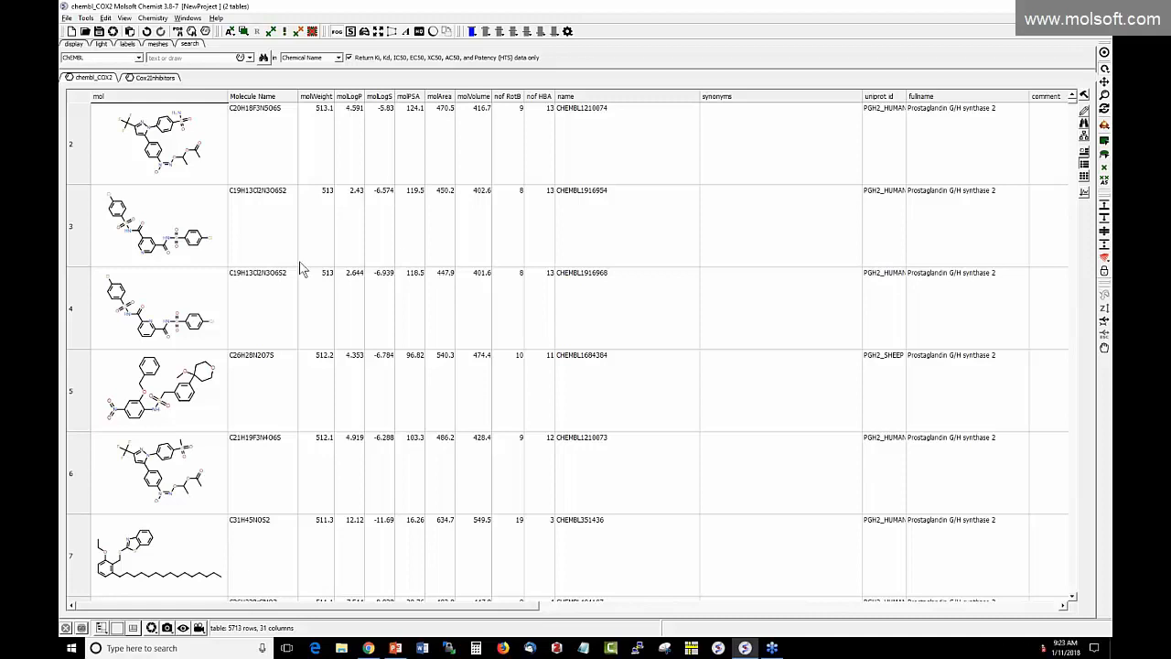
scroll(301, 268, down, 6)
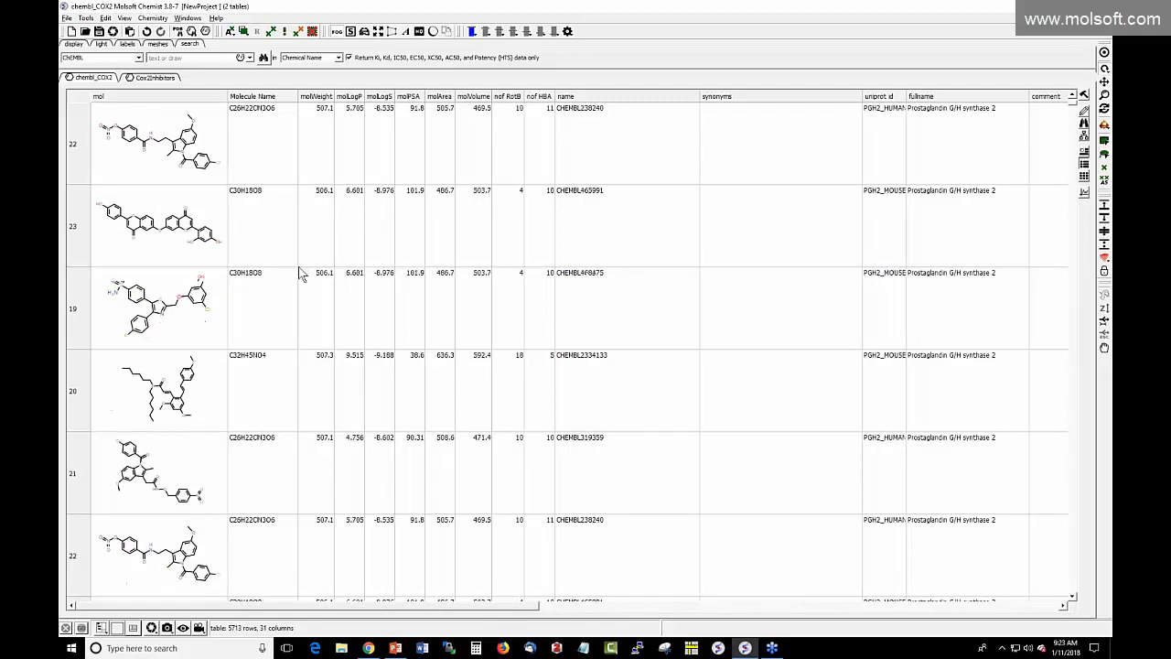
scroll(301, 274, down, 6)
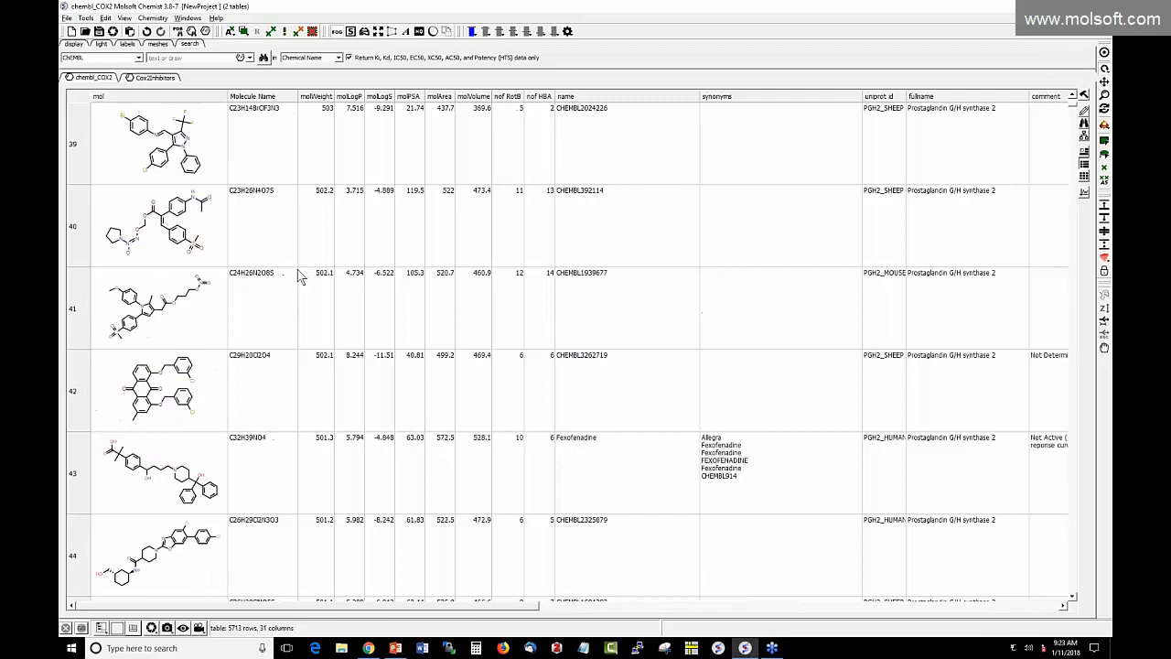
scroll(298, 276, up, 12)
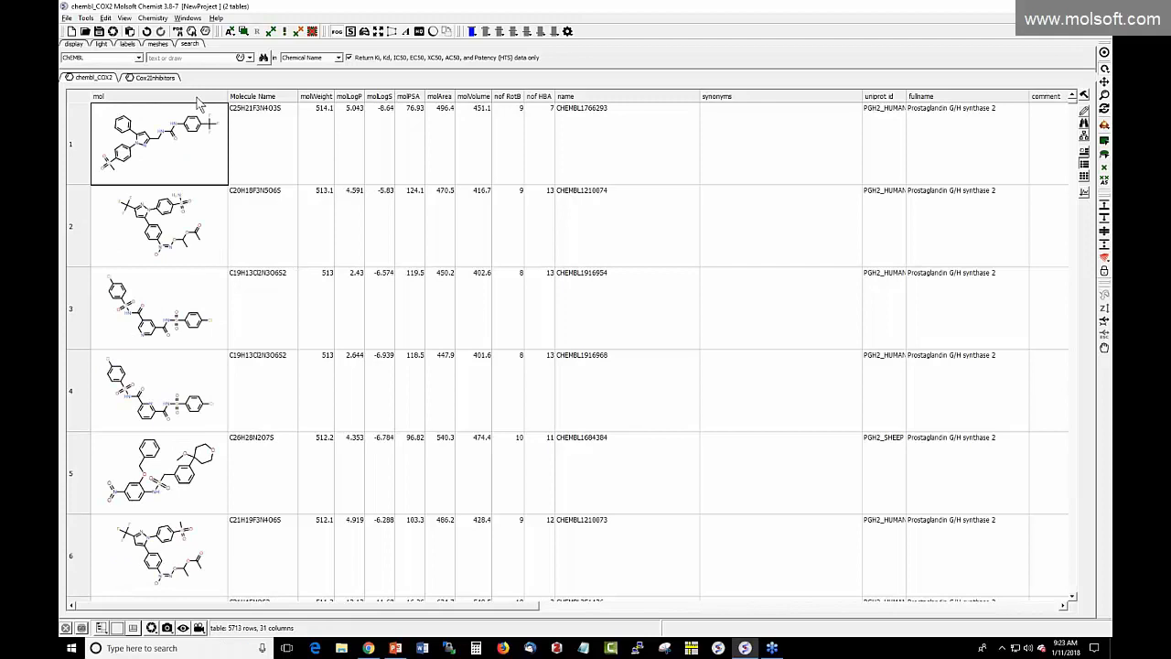
click(196, 97)
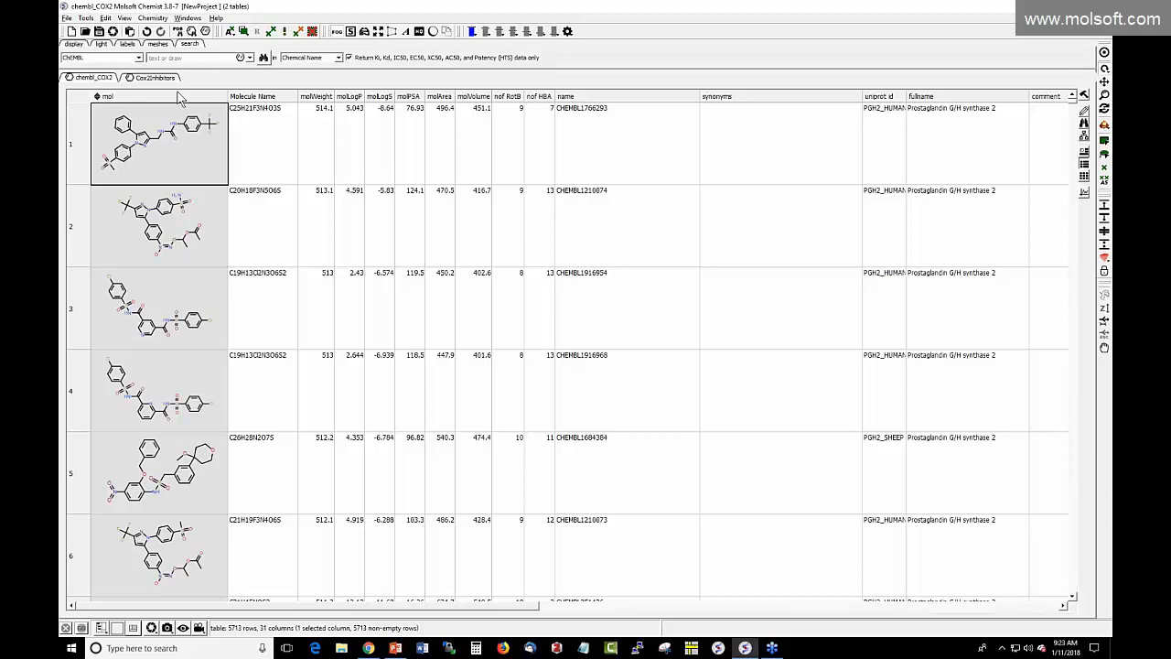
ctrl+click(262, 96)
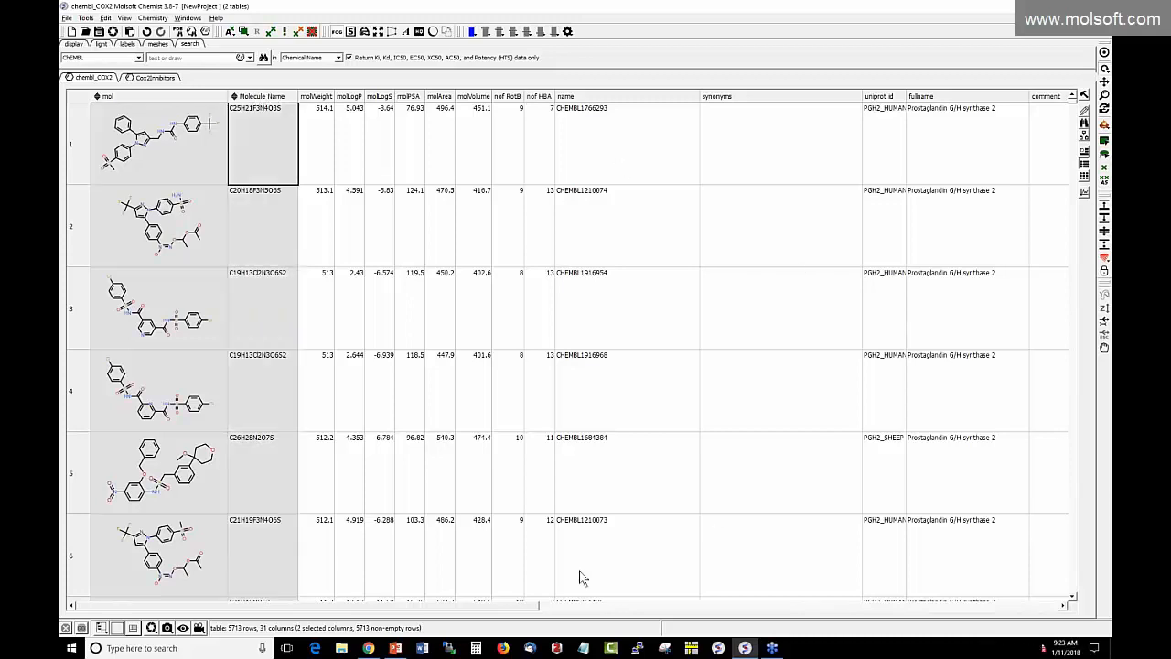
drag(491, 616, 792, 623)
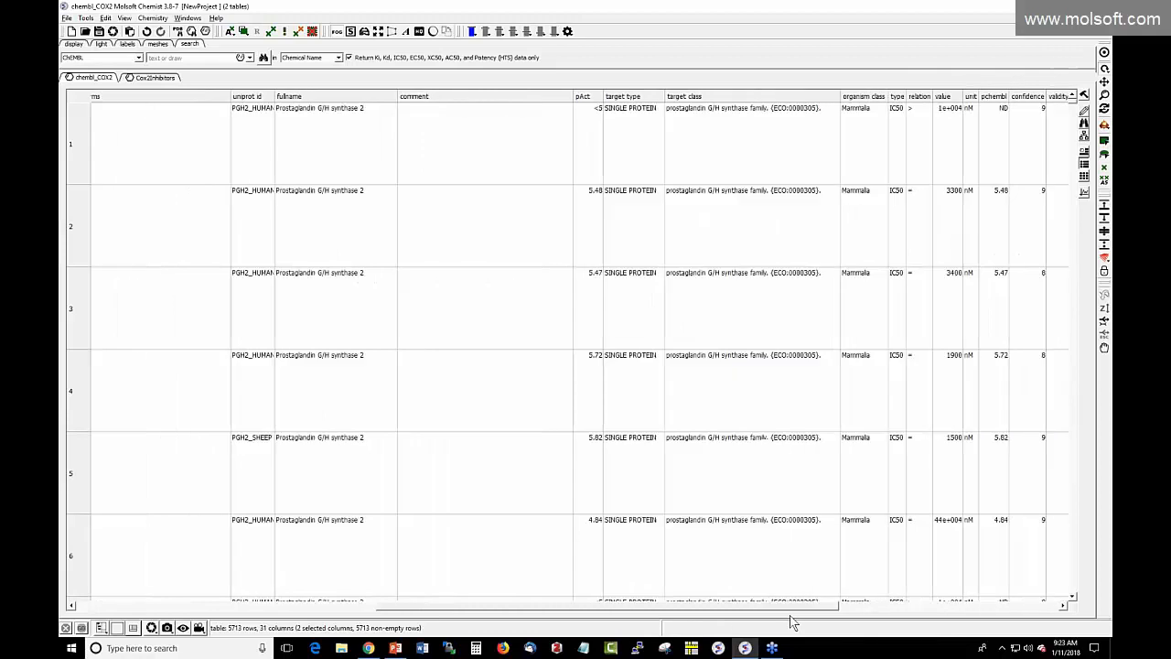
click(956, 97)
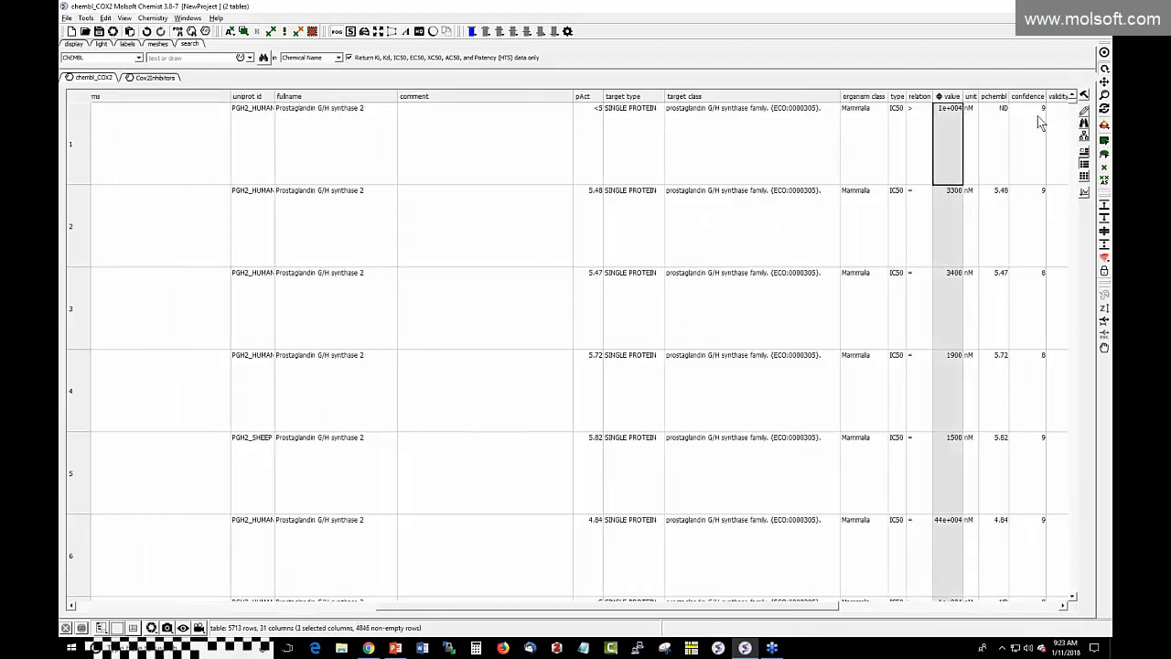
click(279, 605)
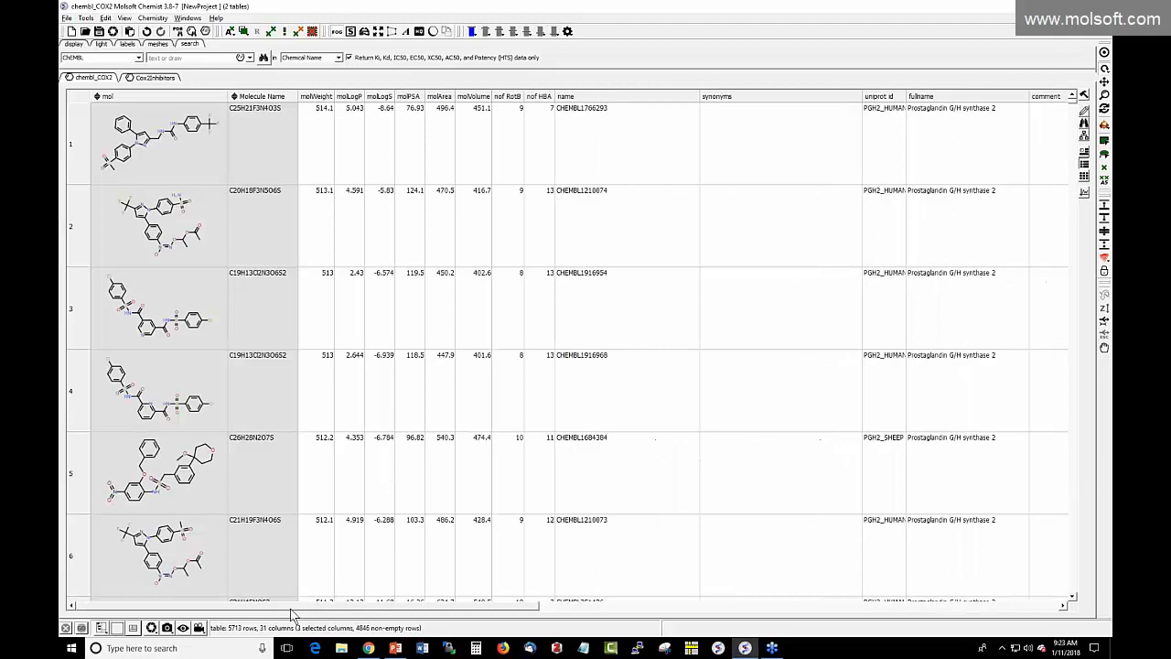
click(1085, 179)
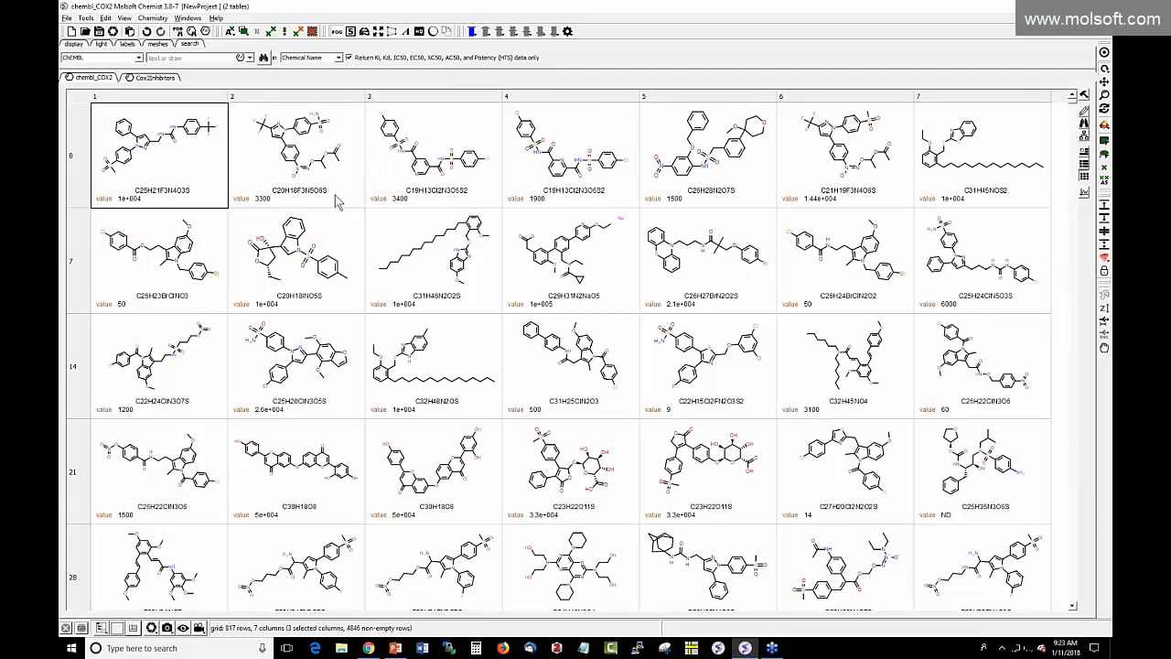
Step: Browse the compounds in the grid, switch back to the regular table view, and clear the column selection
scroll(229, 274, down, 3)
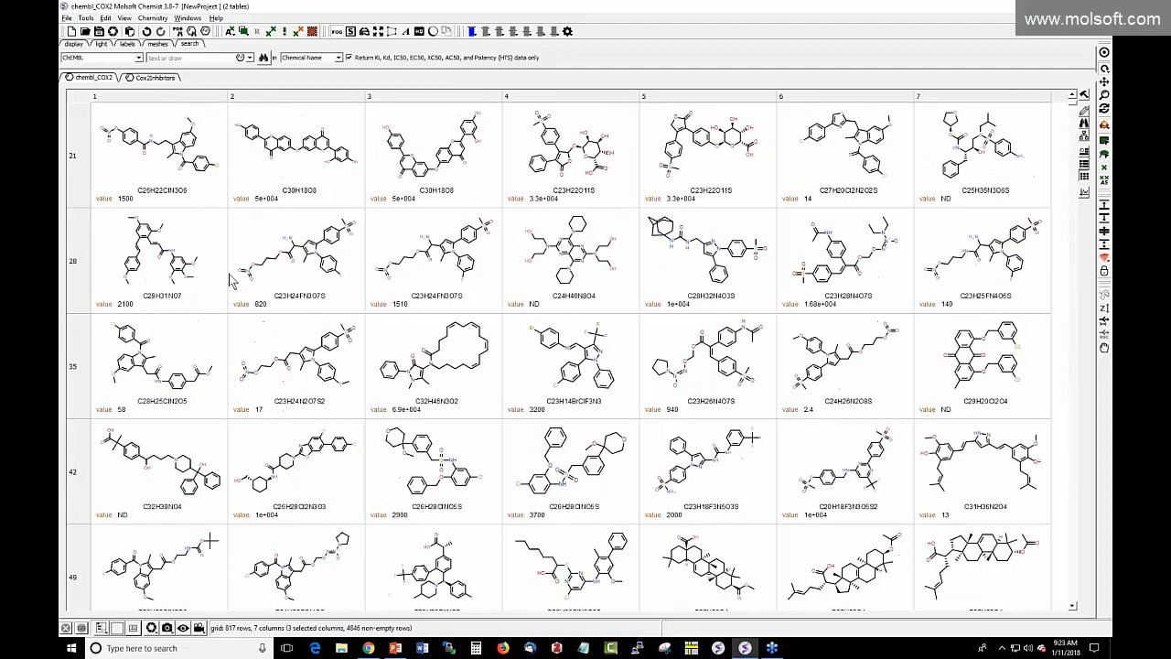
scroll(231, 280, down, 9)
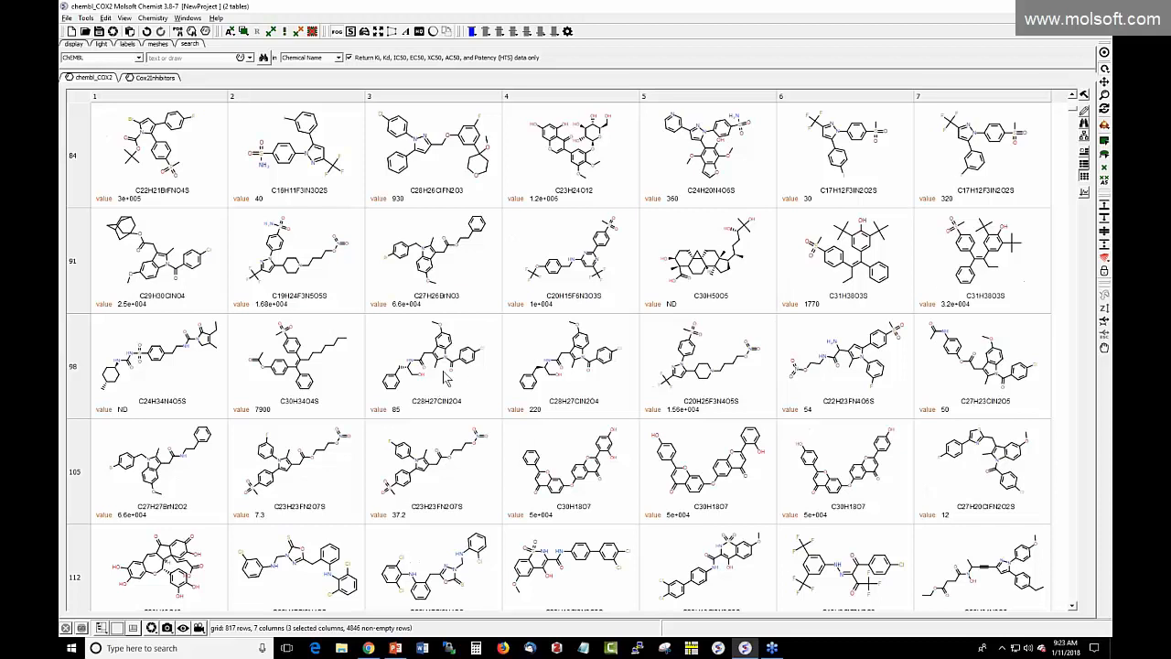
scroll(446, 378, down, 6)
scroll(447, 381, up, 9)
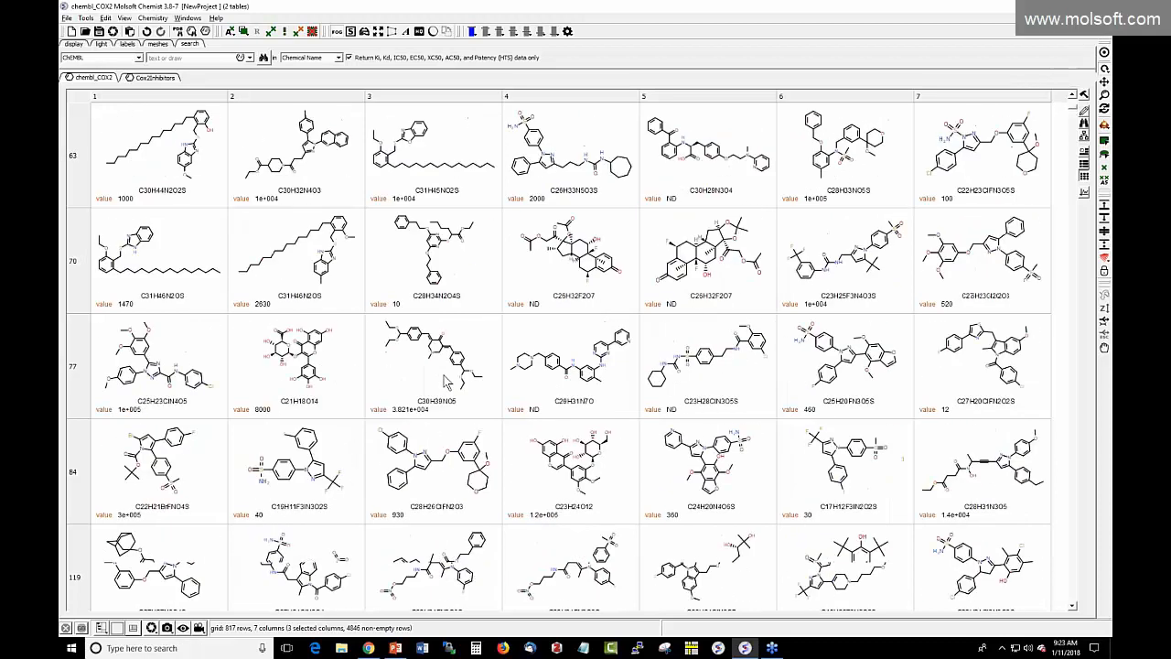
scroll(446, 378, up, 9)
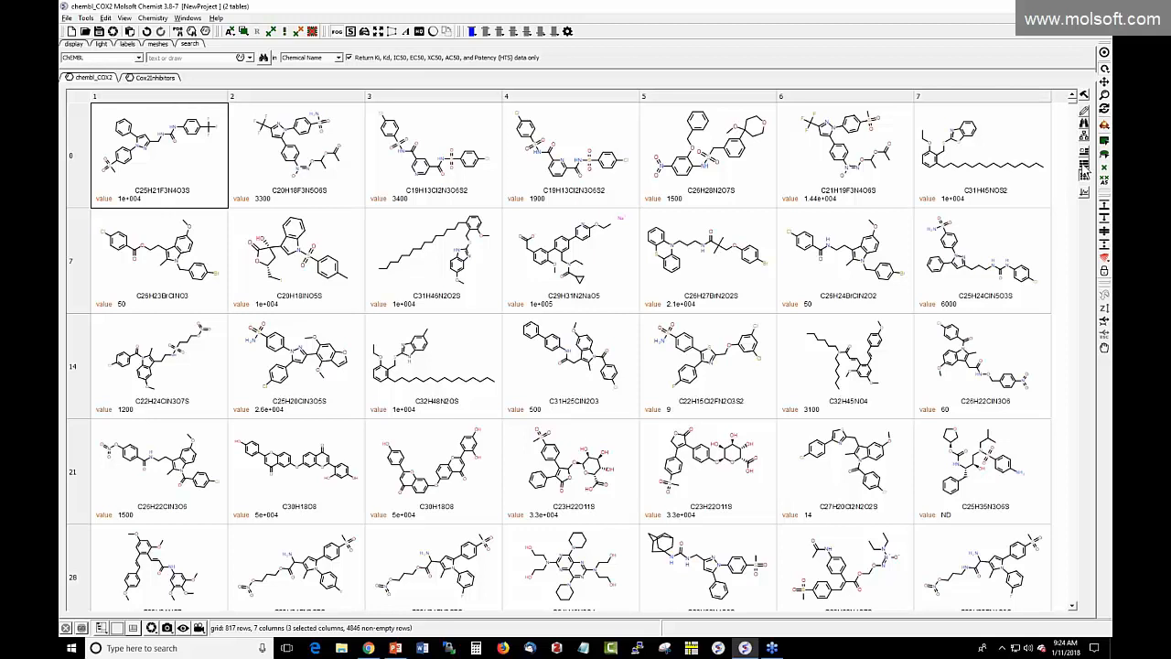
click(1085, 170)
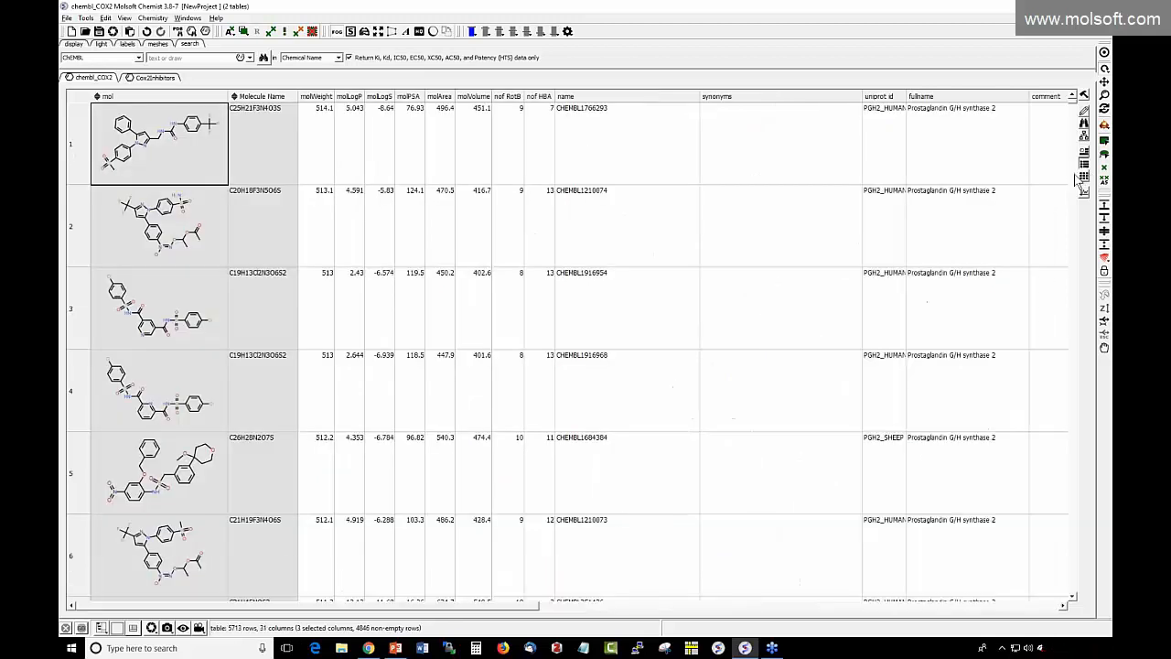
click(813, 165)
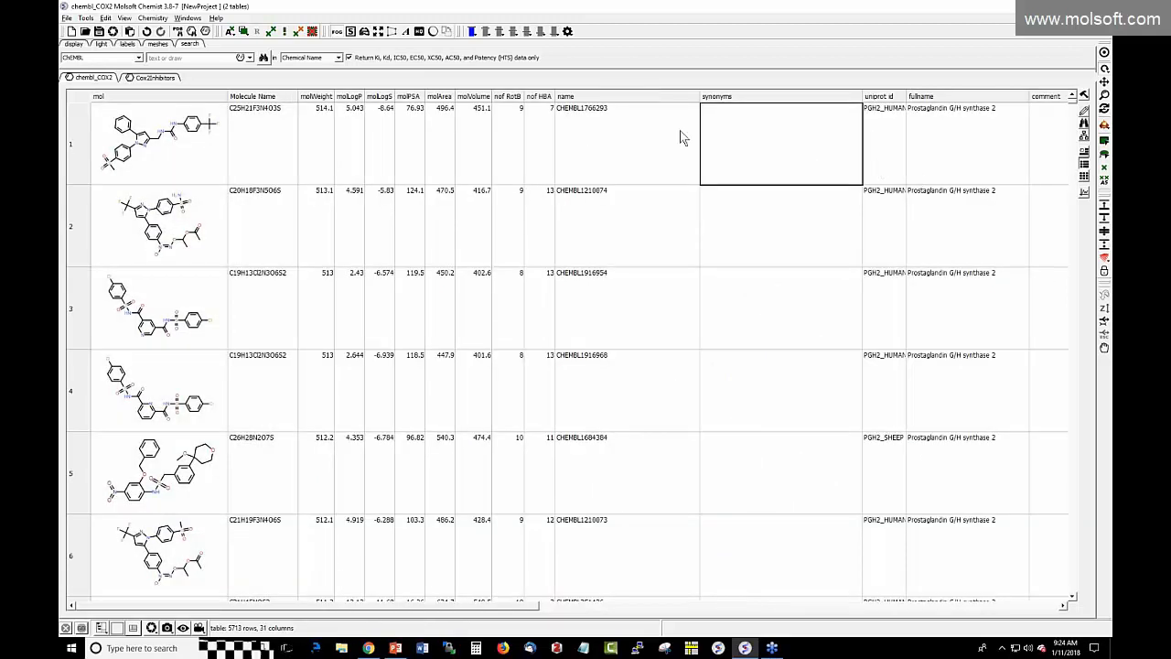
Step: Show the chembl_COX2 table in form view and examine individual compound records up to record 6
click(1085, 157)
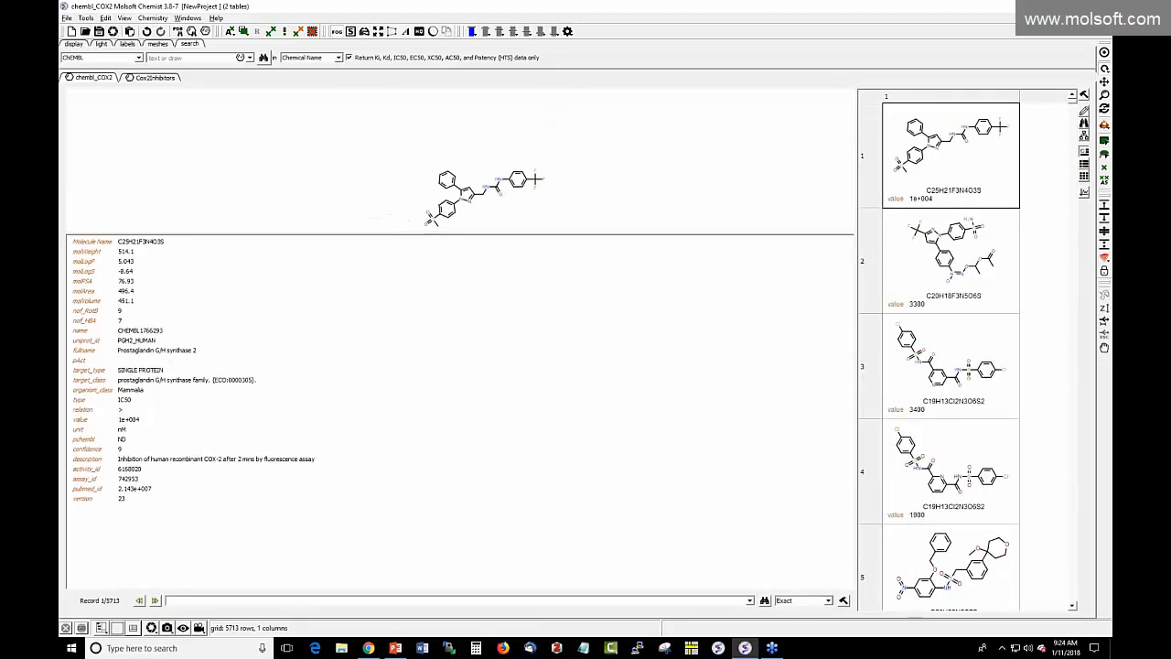
click(925, 248)
click(944, 342)
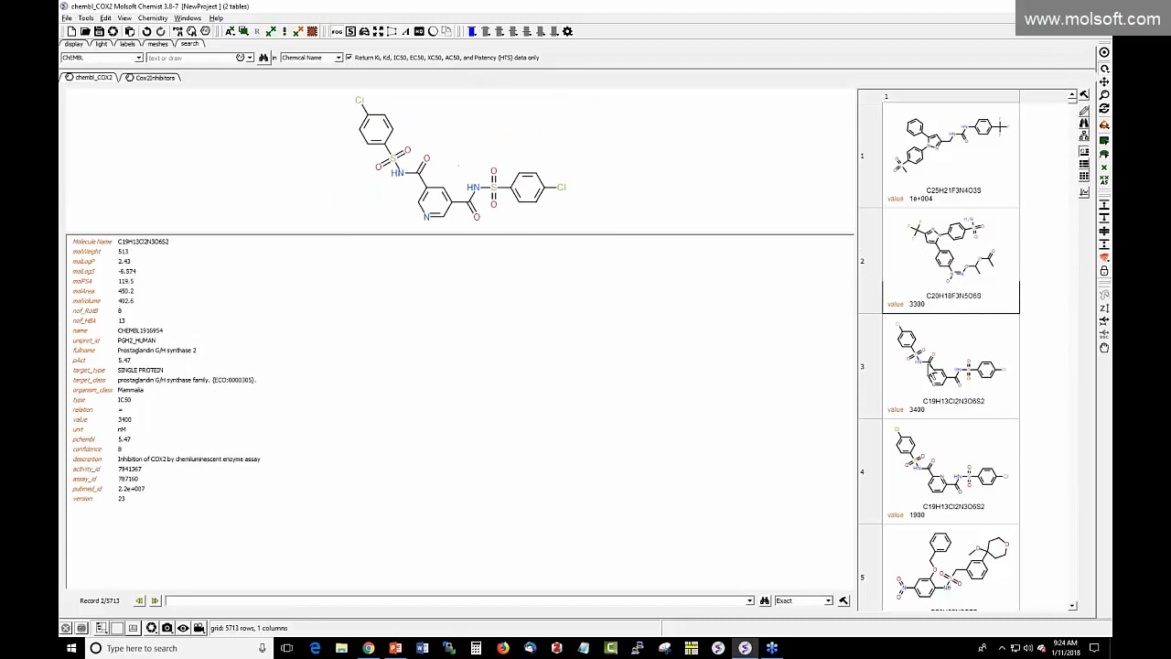
click(155, 600)
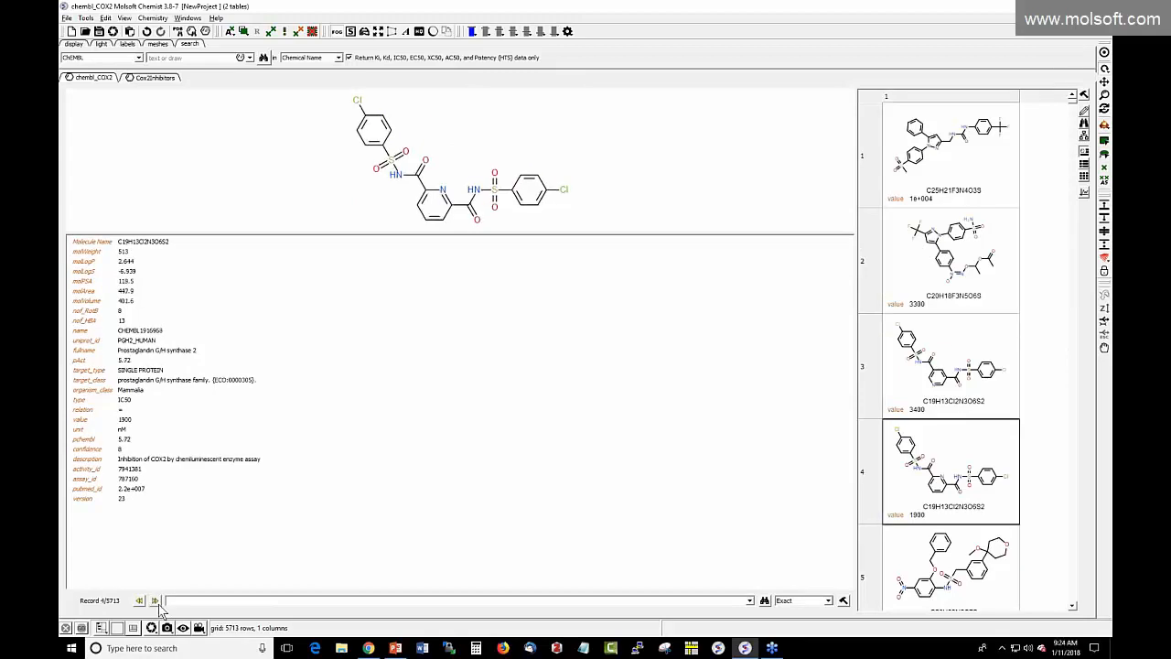
click(154, 600)
click(154, 600)
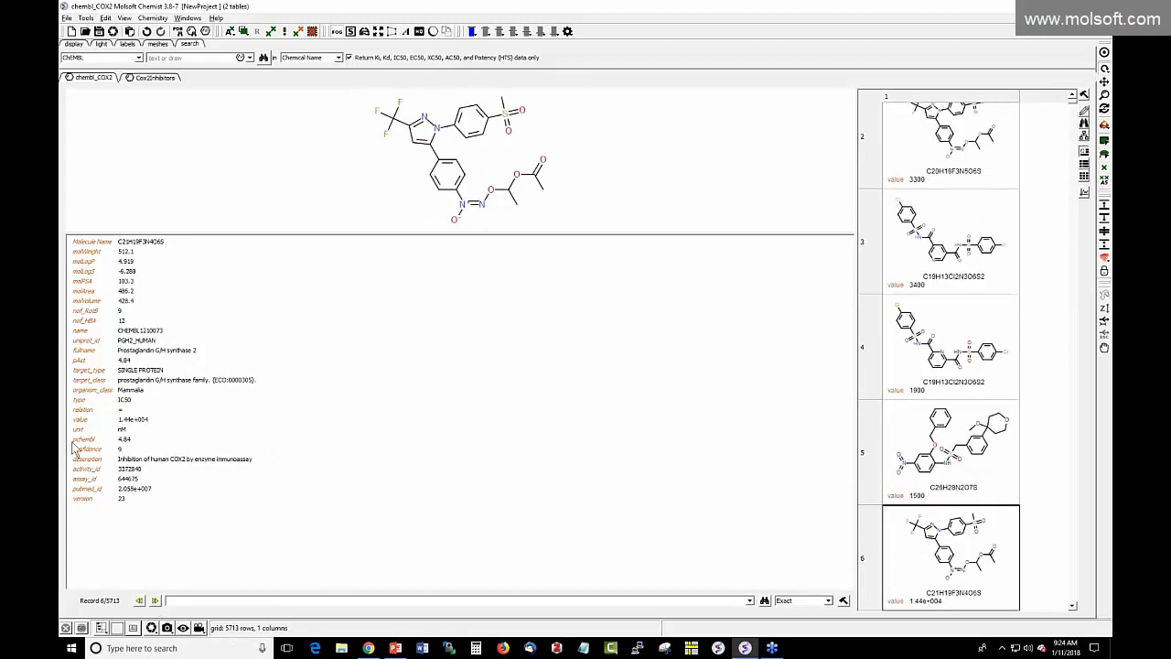
Step: Advance through the compound records to record 12 and enlarge the structure drawing area of the form
click(155, 601)
click(155, 600)
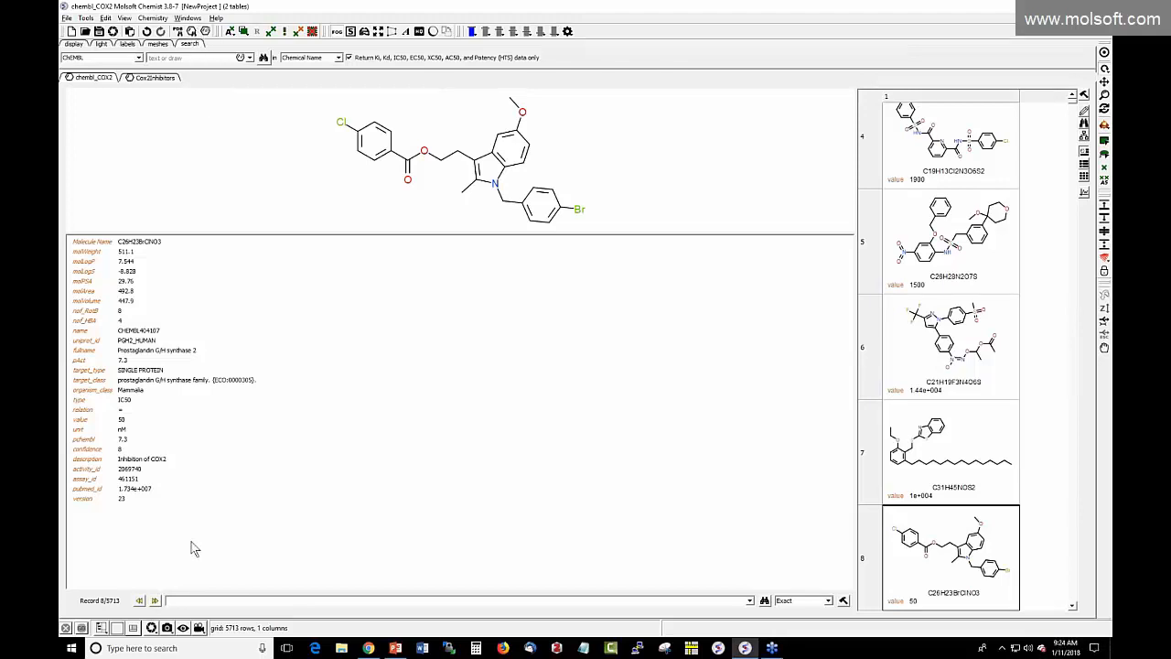
click(155, 600)
click(155, 600)
click(155, 600)
click(155, 600)
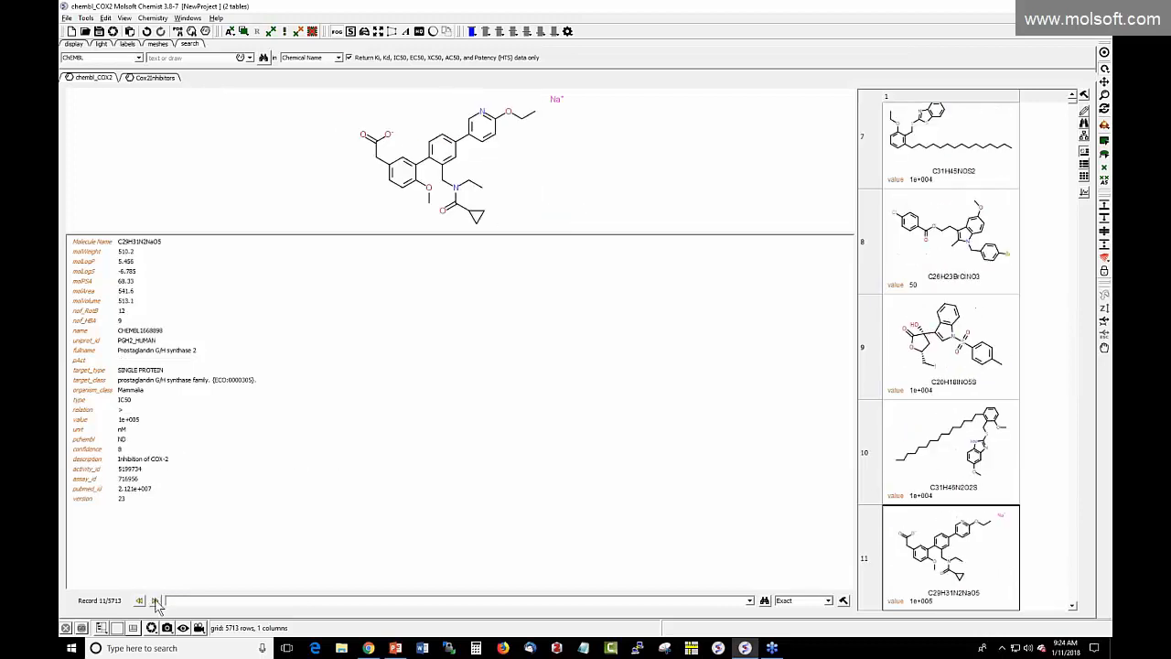
click(156, 600)
drag(456, 236, 456, 283)
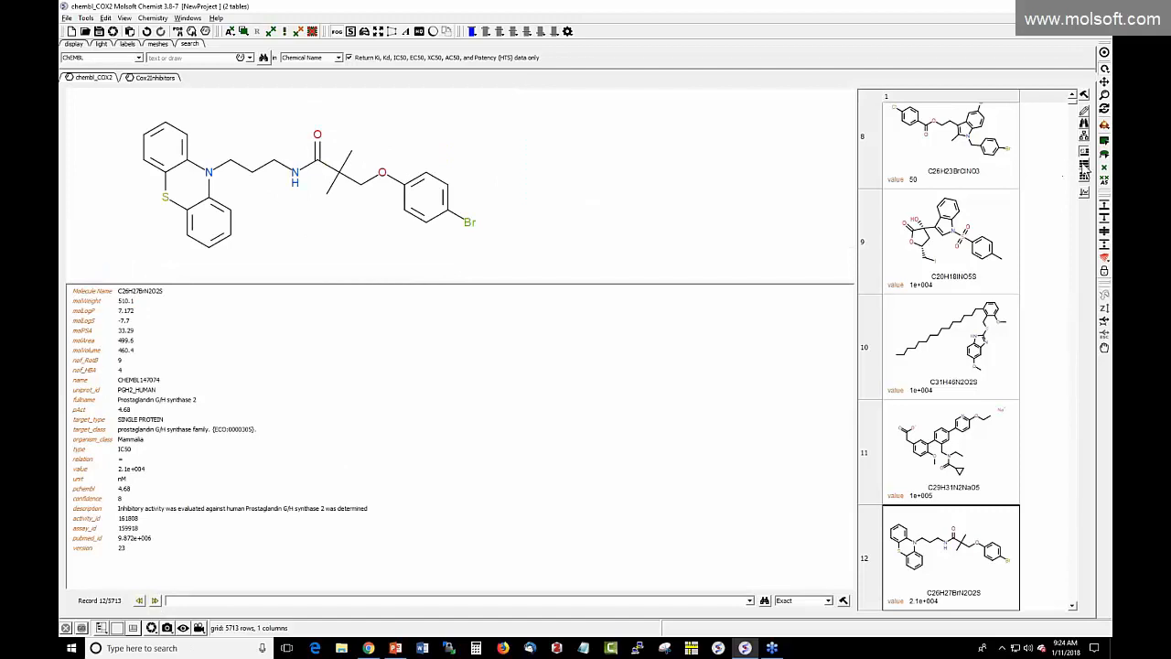
Step: Return to the regular table view and sort the chembl_COX2 compounds by molWeight in ascending order
click(1084, 163)
scroll(455, 355, up, 5)
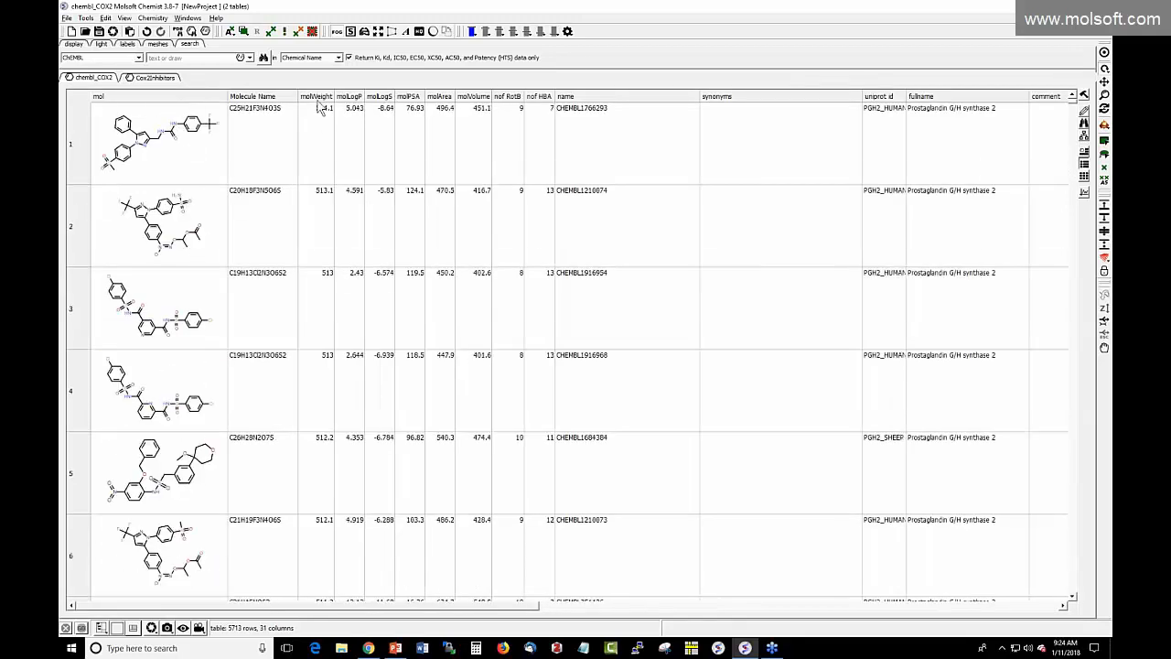
click(313, 99)
scroll(313, 103, down, 2)
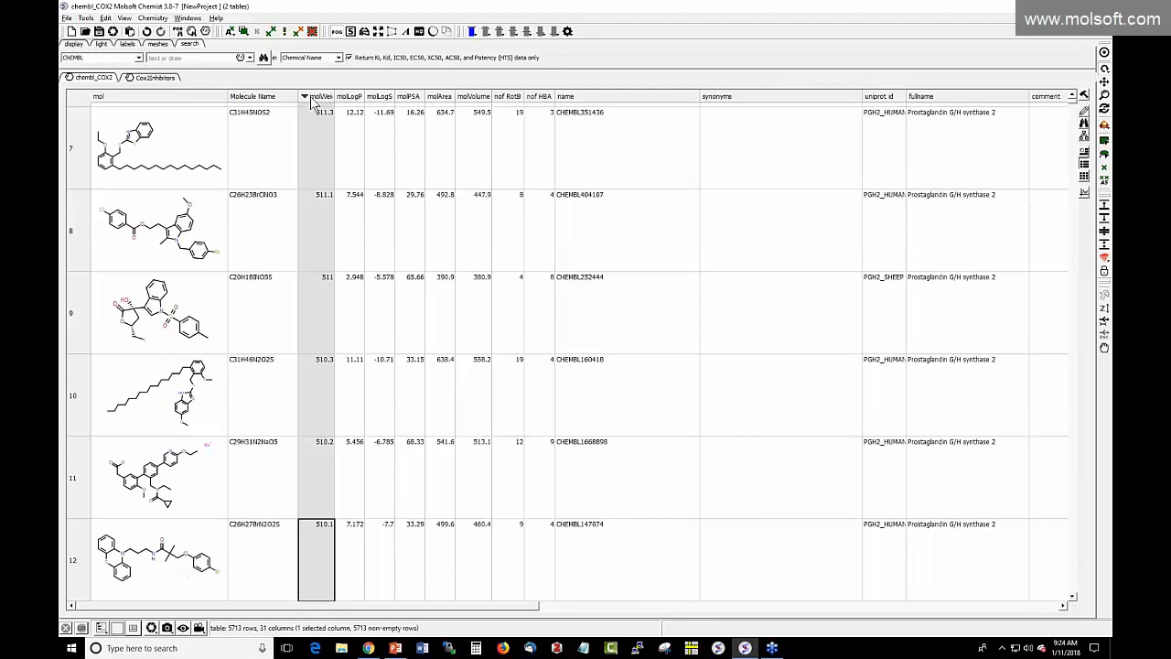
click(321, 99)
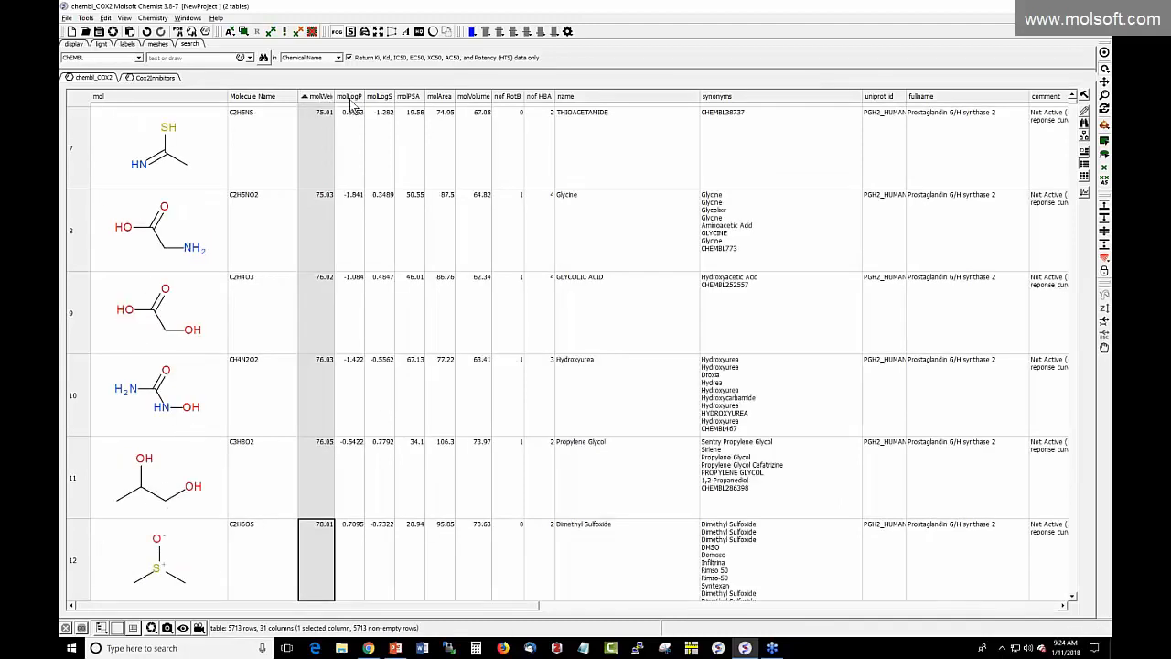
Step: Sort the chembl_COX2 compounds by molLogP in ascending order, and return to ascending molWeight order
click(350, 101)
click(356, 100)
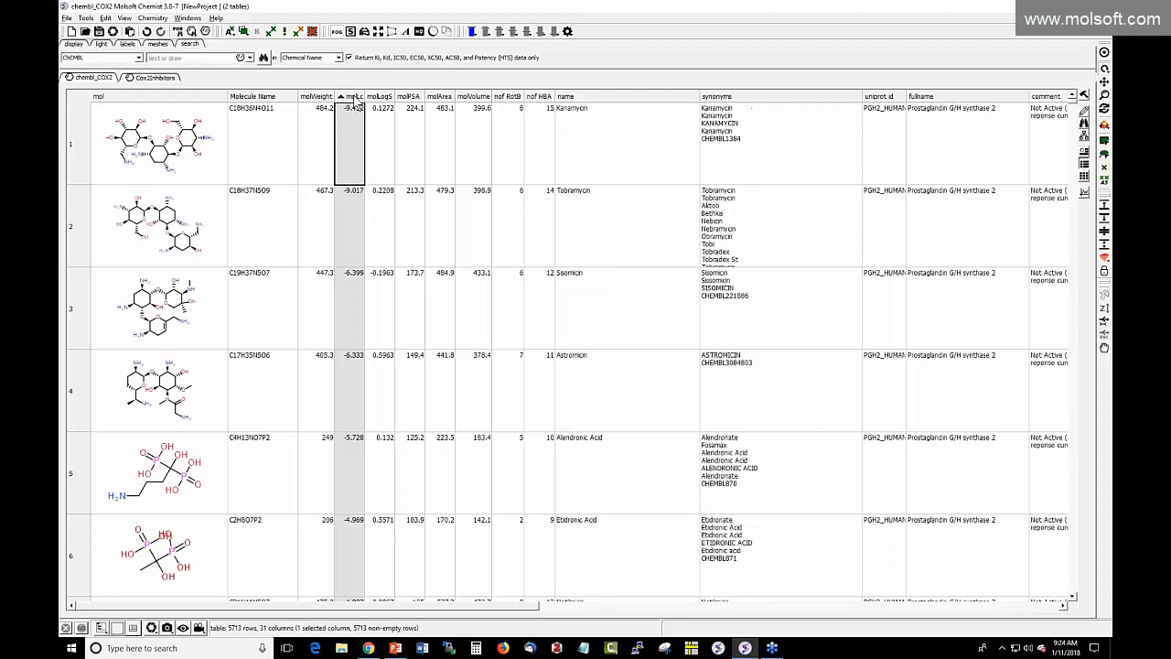
click(309, 99)
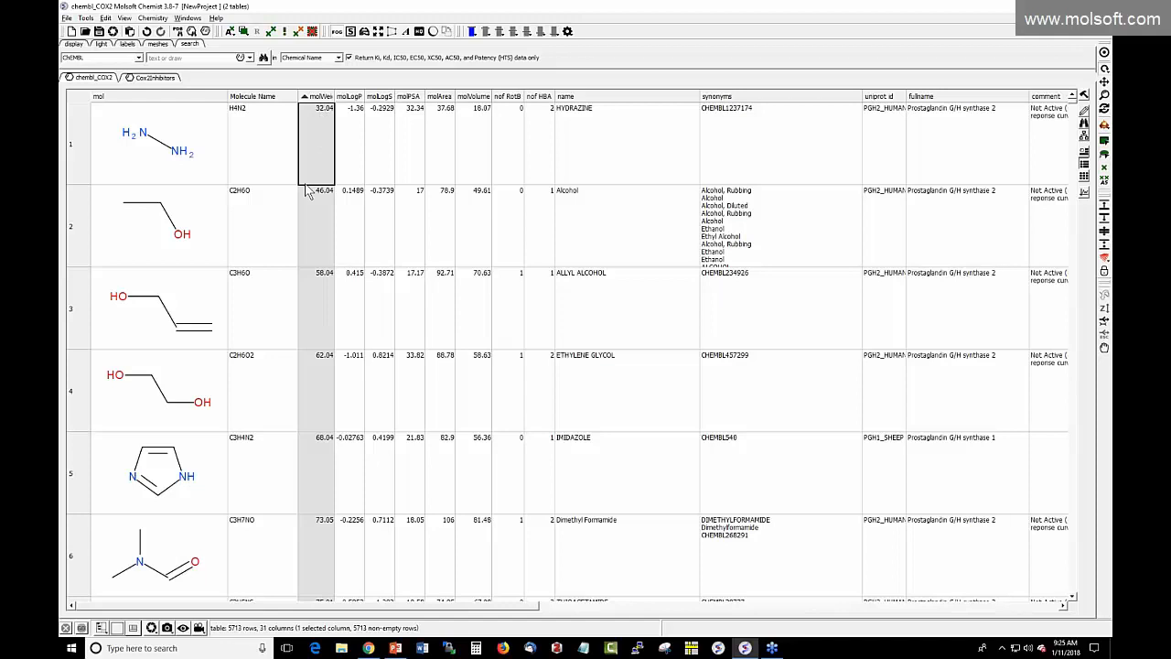
scroll(320, 306, down, 5)
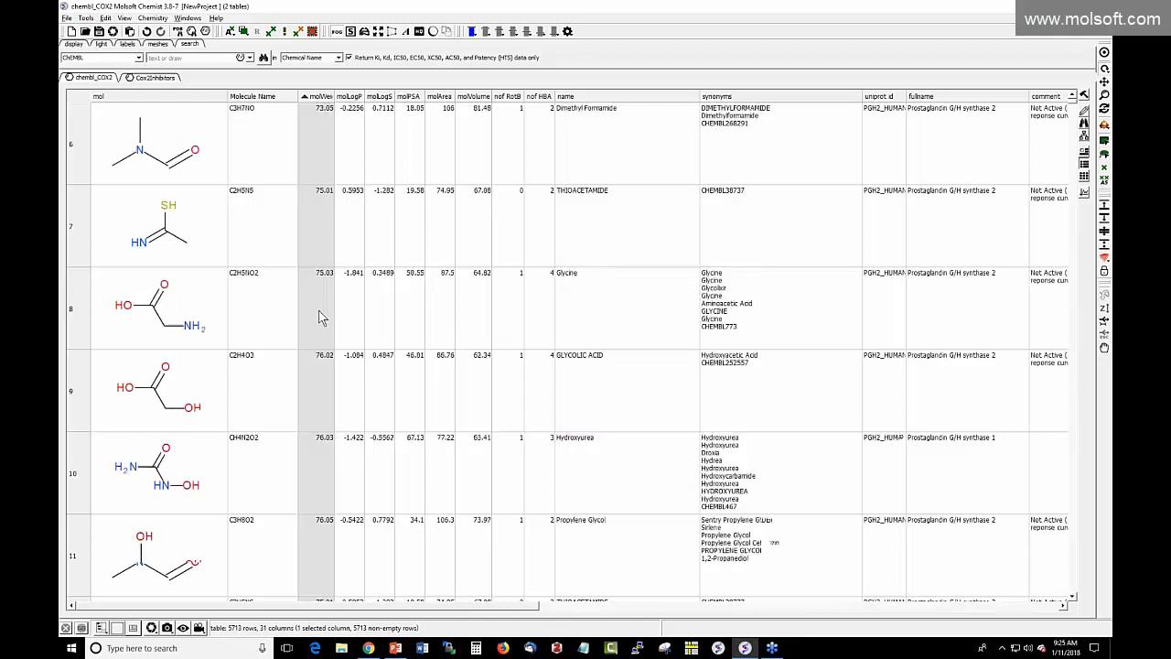
scroll(320, 306, up, 5)
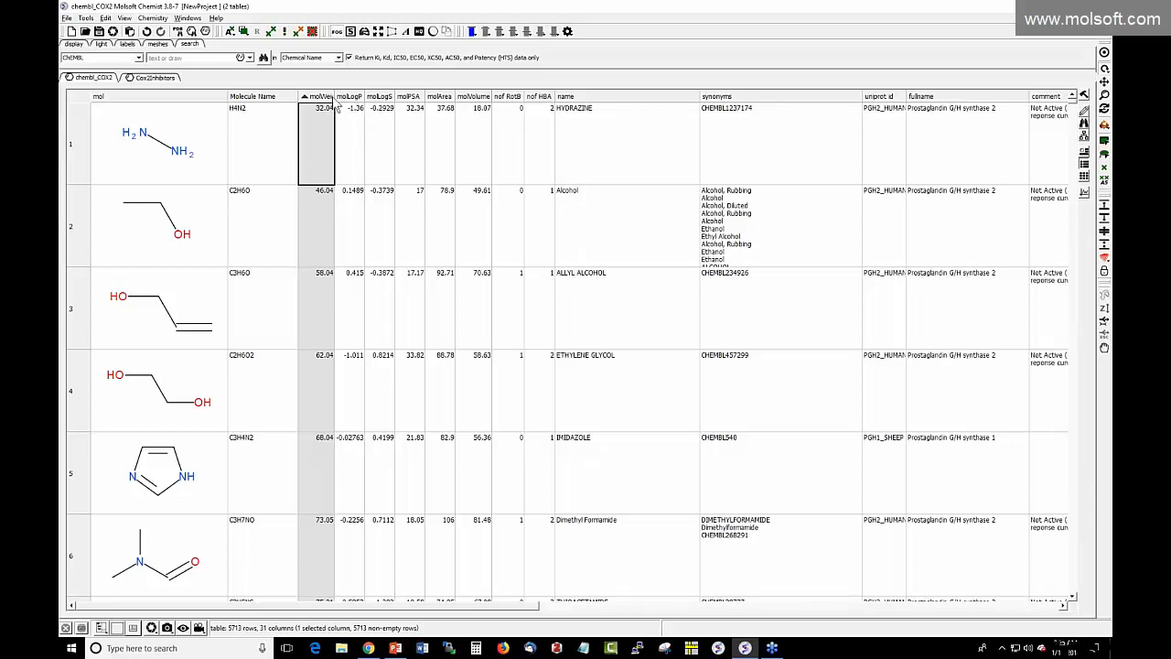
Step: Widen the molWeight column, apply the Rainbow background coloring to it and clear the column selection
drag(335, 100, 365, 101)
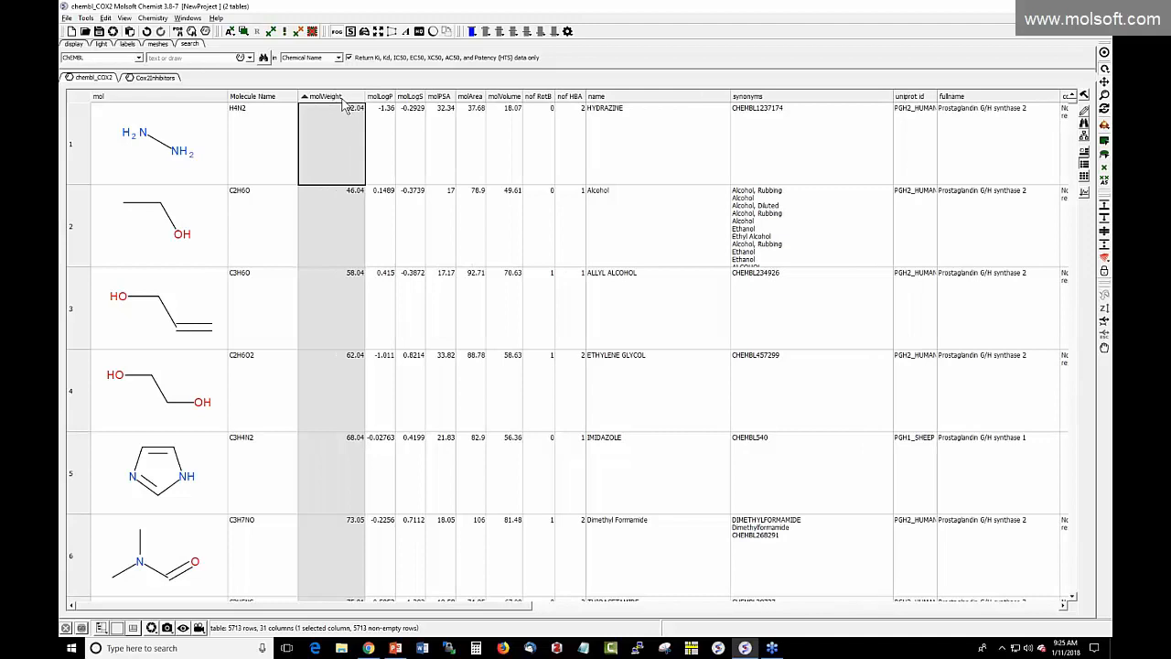
right_click(344, 105)
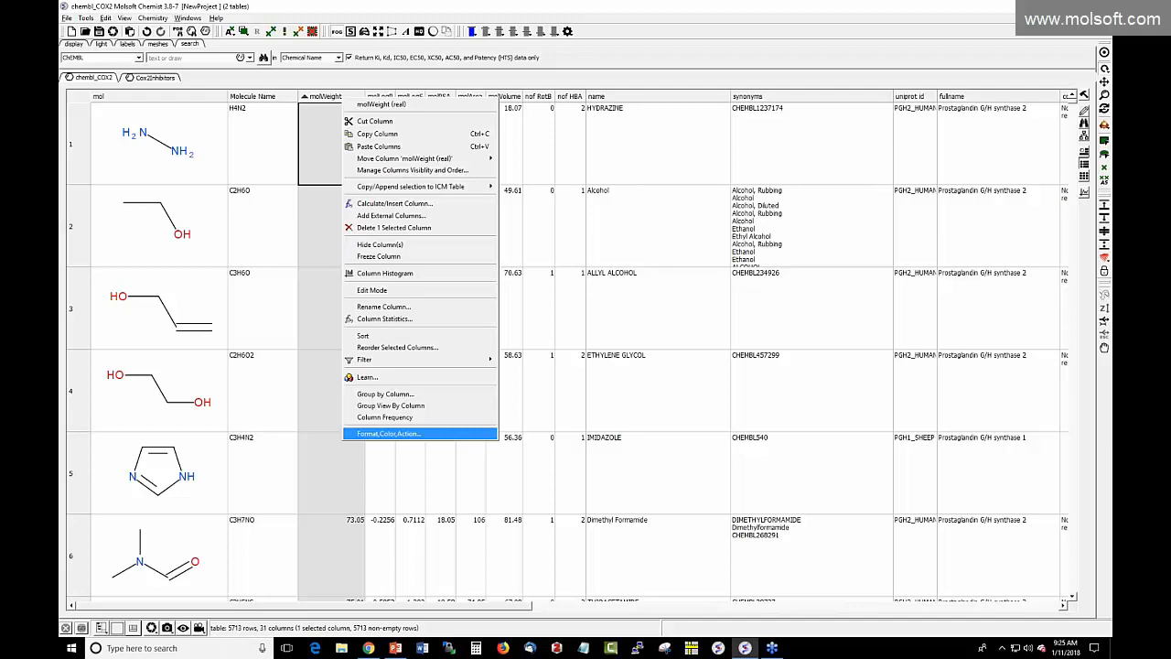
click(389, 433)
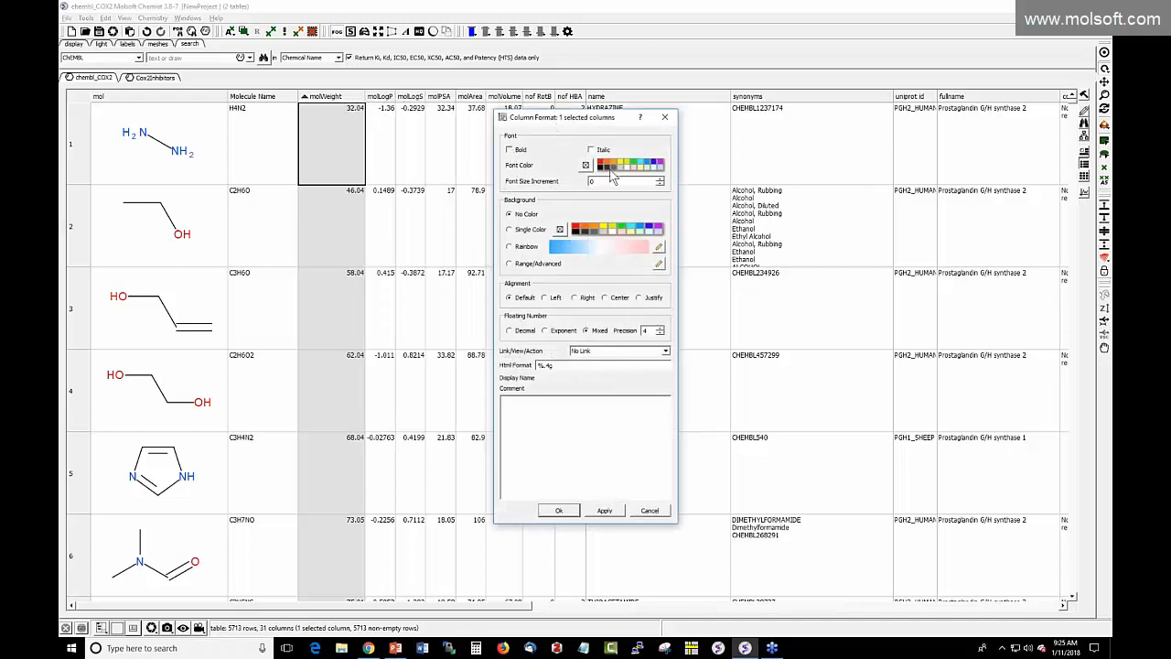
click(510, 247)
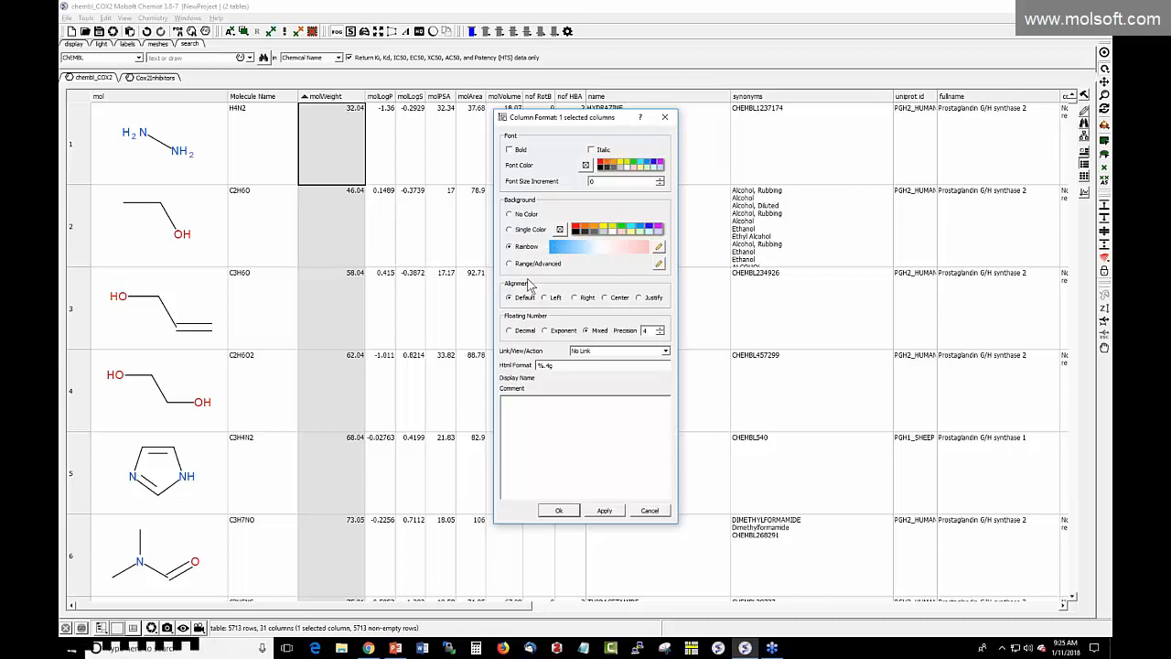
click(603, 510)
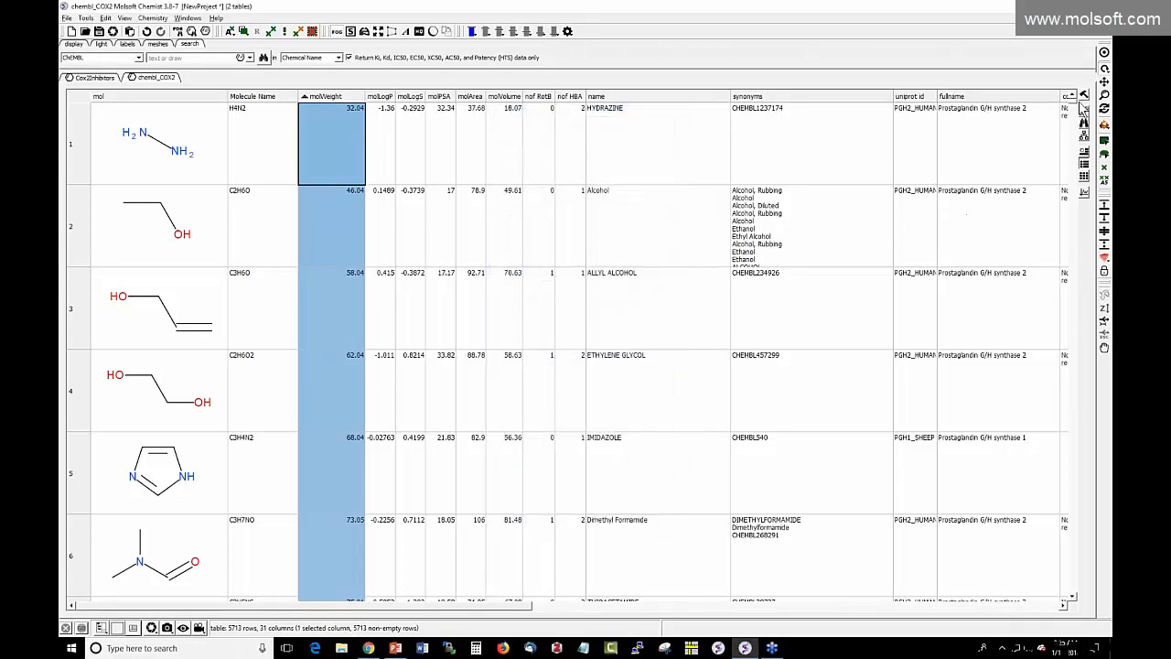
mouse_move(1073, 103)
mouse_down()
mouse_move(1067, 542)
mouse_move(1078, 330)
mouse_move(1072, 196)
mouse_move(1070, 517)
mouse_move(1062, 84)
mouse_up()
click(958, 240)
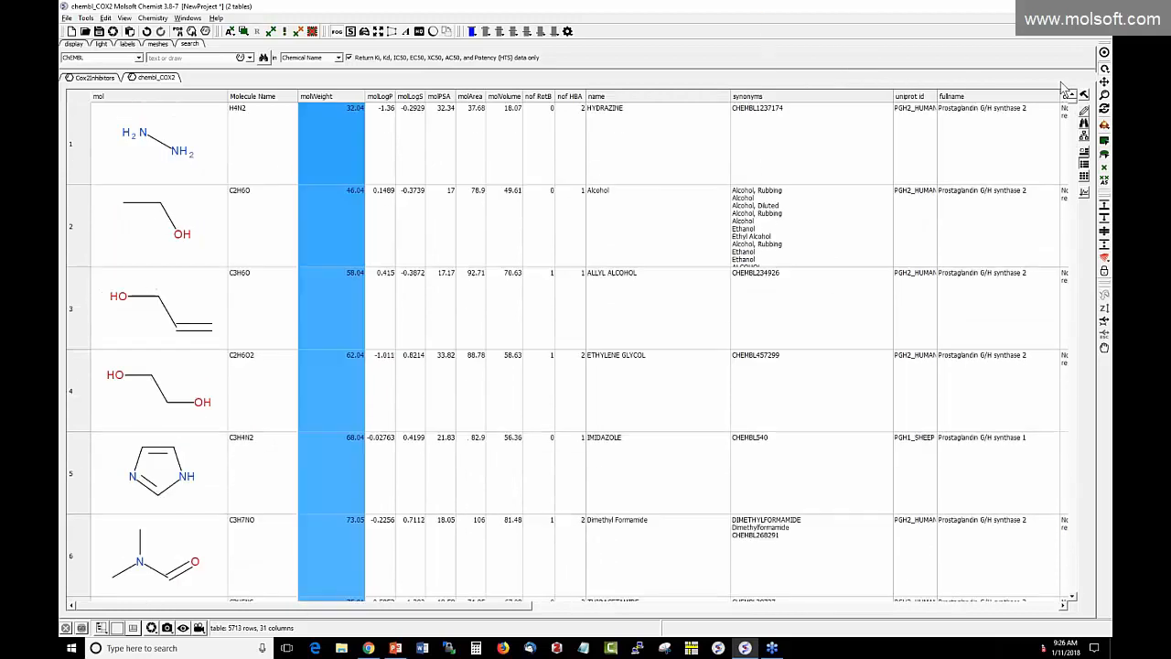
Step: Try the View PDB Code as PDB-web link action in the molWeight column format, and discard the change
right_click(314, 99)
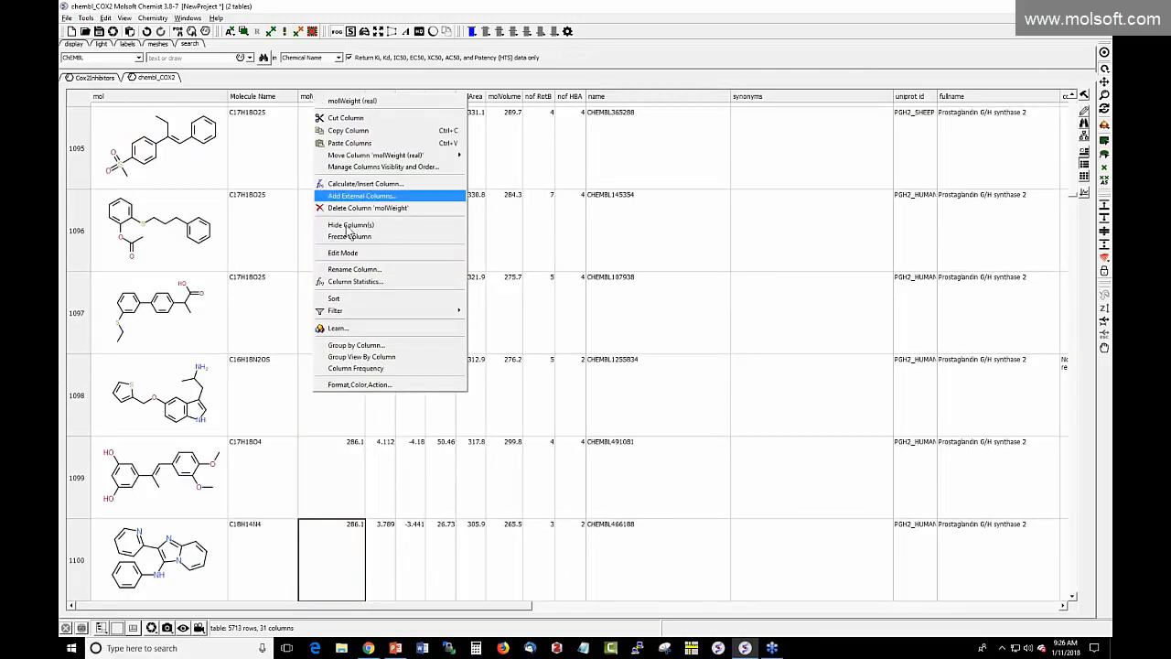
click(360, 384)
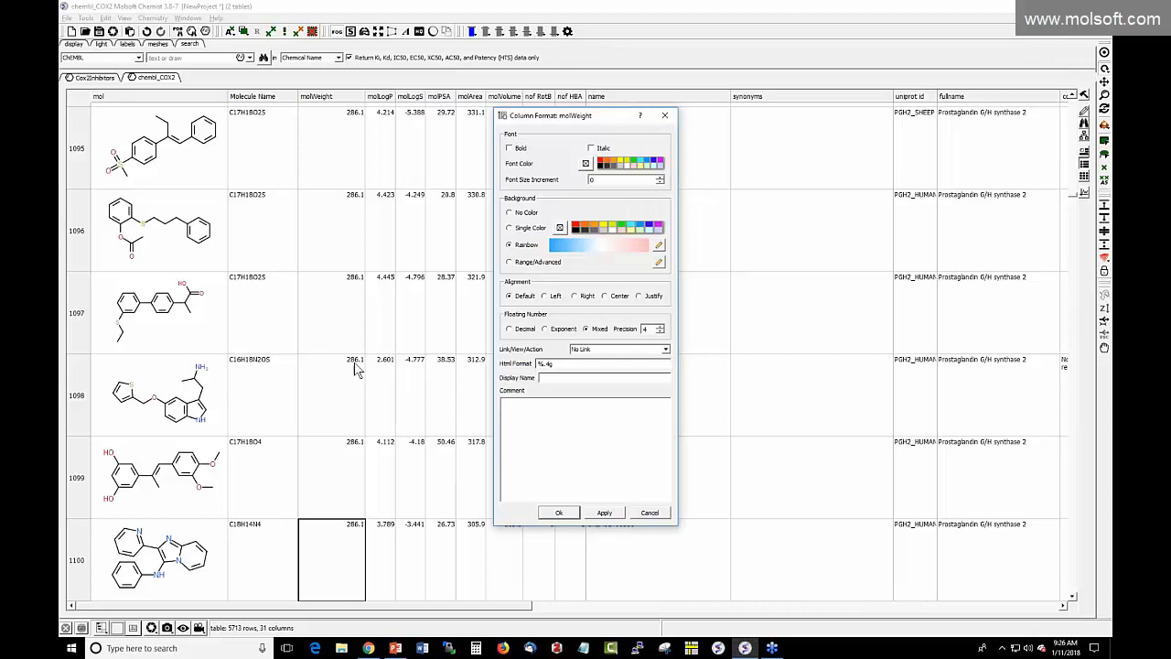
click(666, 349)
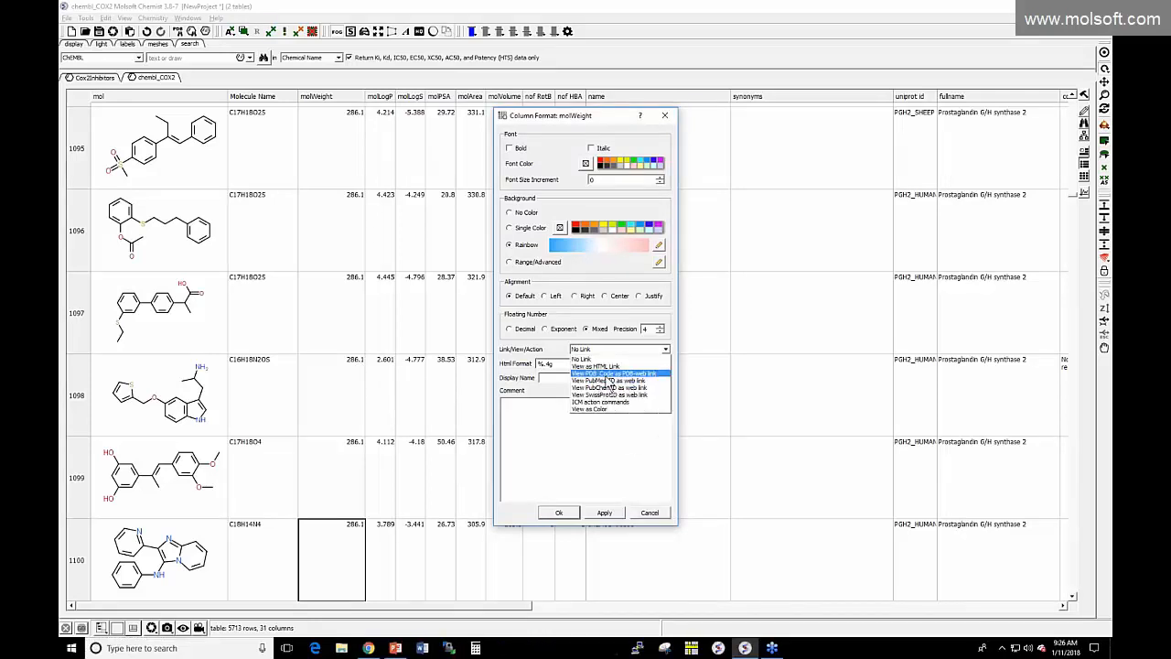
click(569, 373)
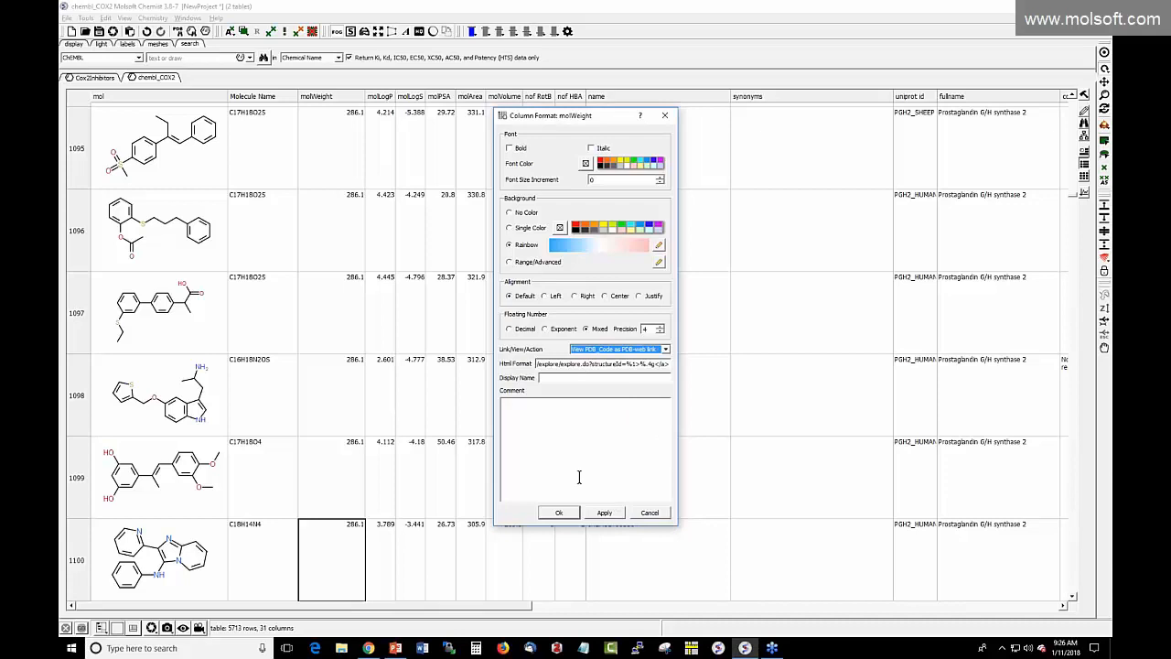
click(650, 513)
Step: Browse the weight-sorted compounds back to the first row and examine the molWeight coloring there
click(446, 352)
scroll(446, 356, up, 2)
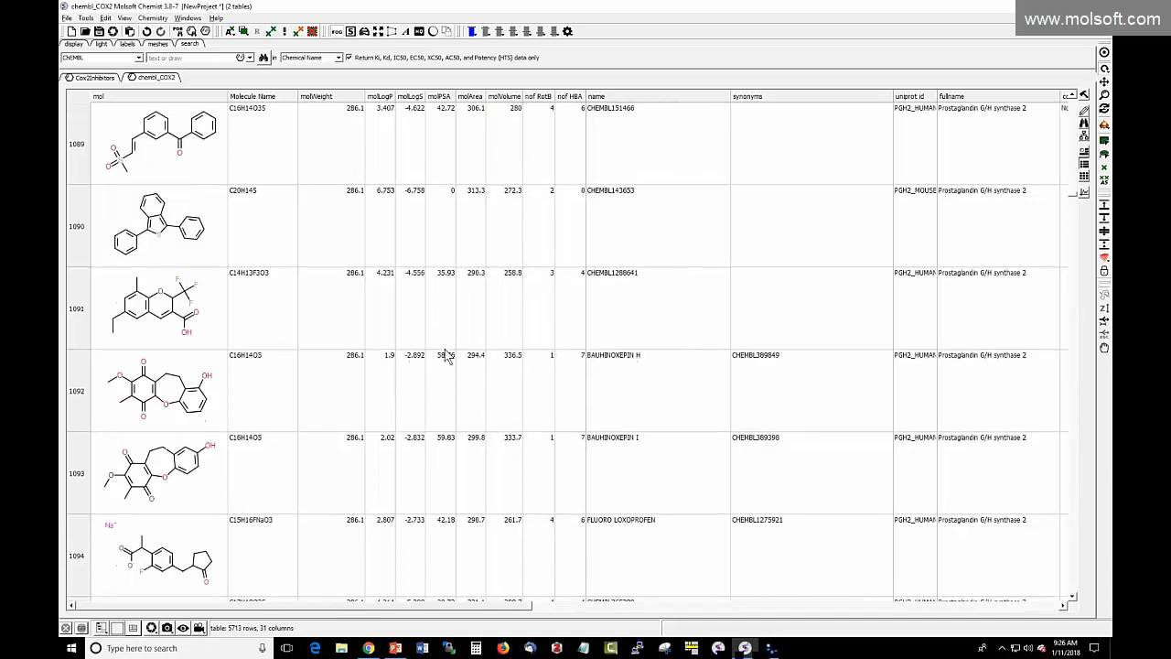
scroll(446, 356, up, 3)
scroll(445, 356, up, 10)
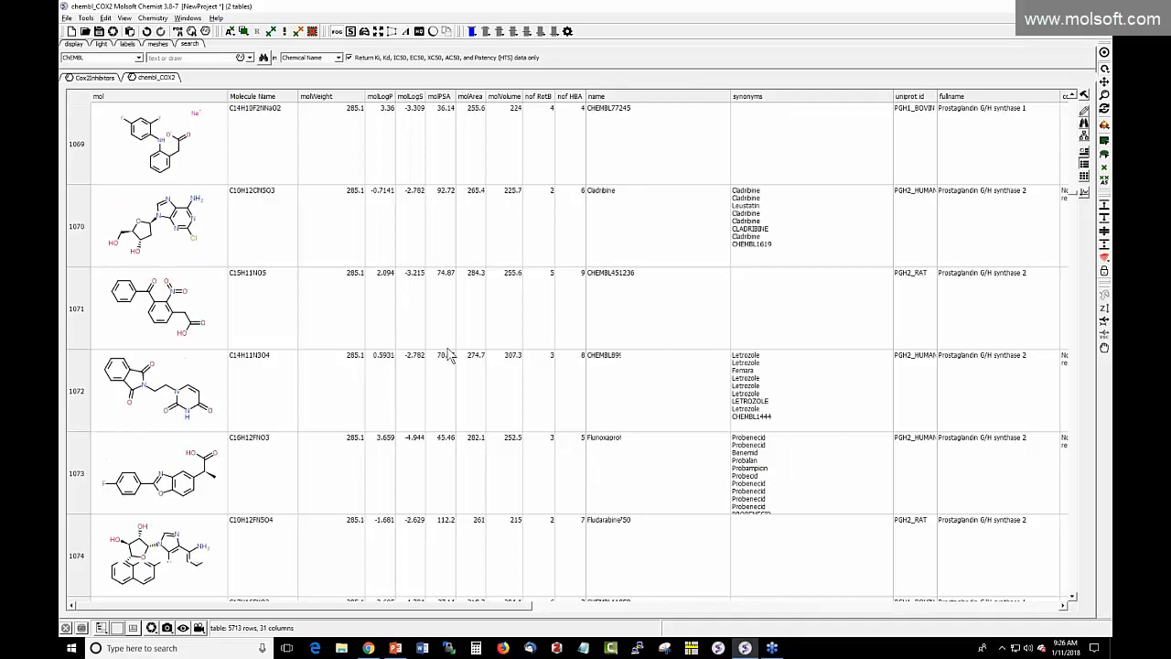
scroll(448, 353, up, 6)
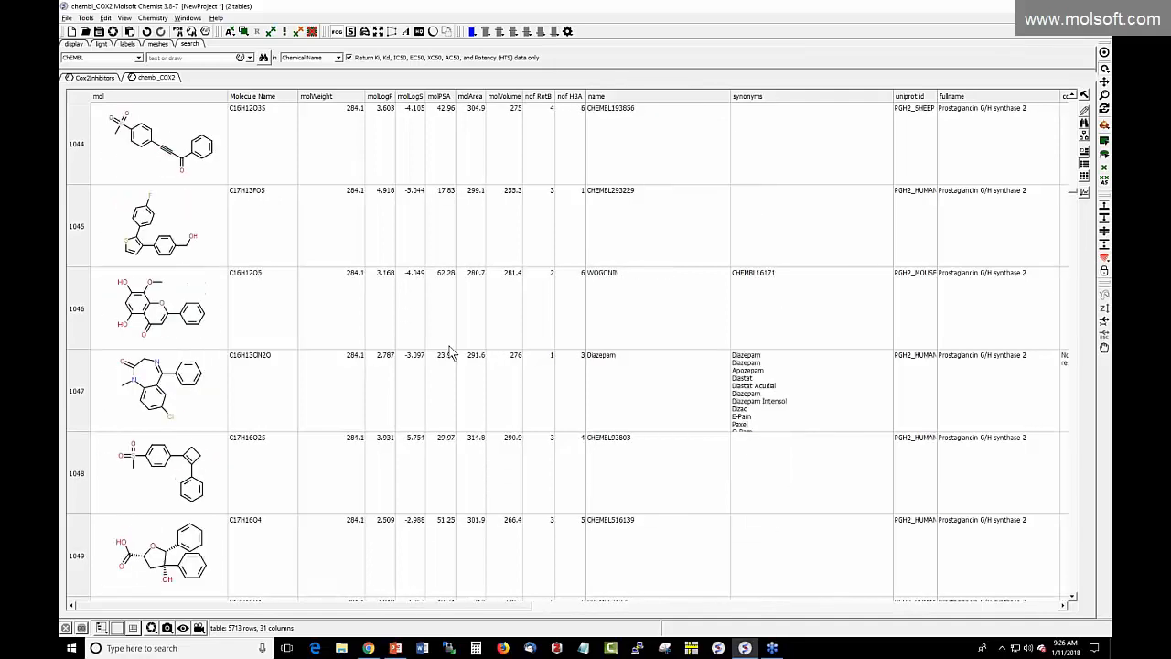
scroll(449, 352, up, 3)
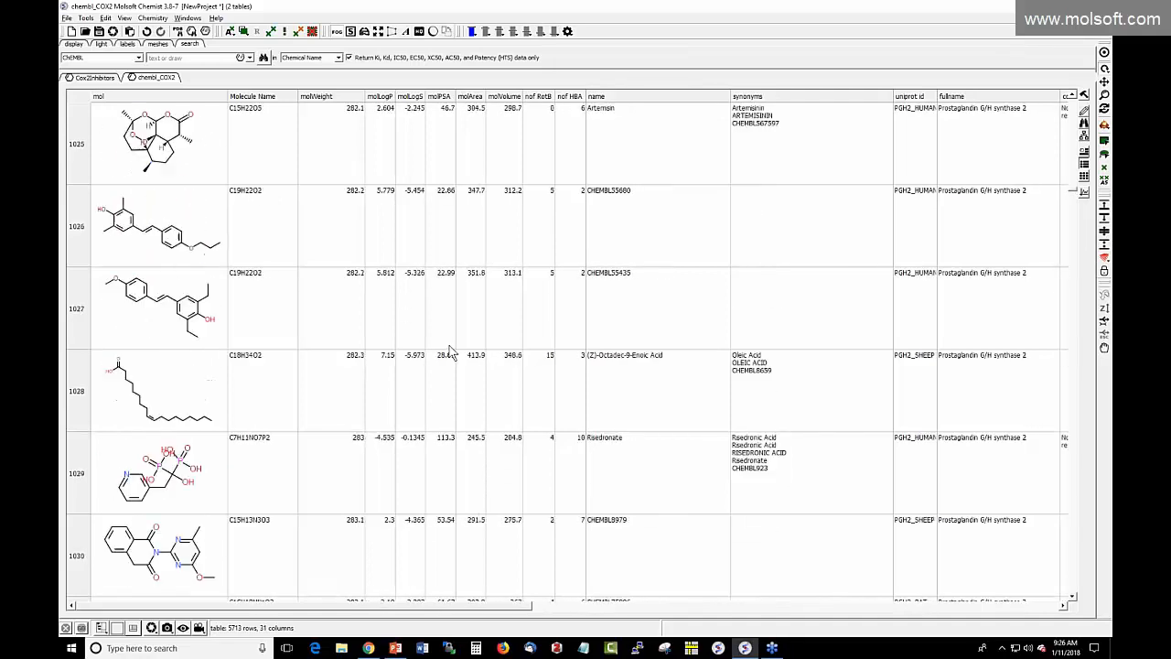
scroll(425, 173, up, 3)
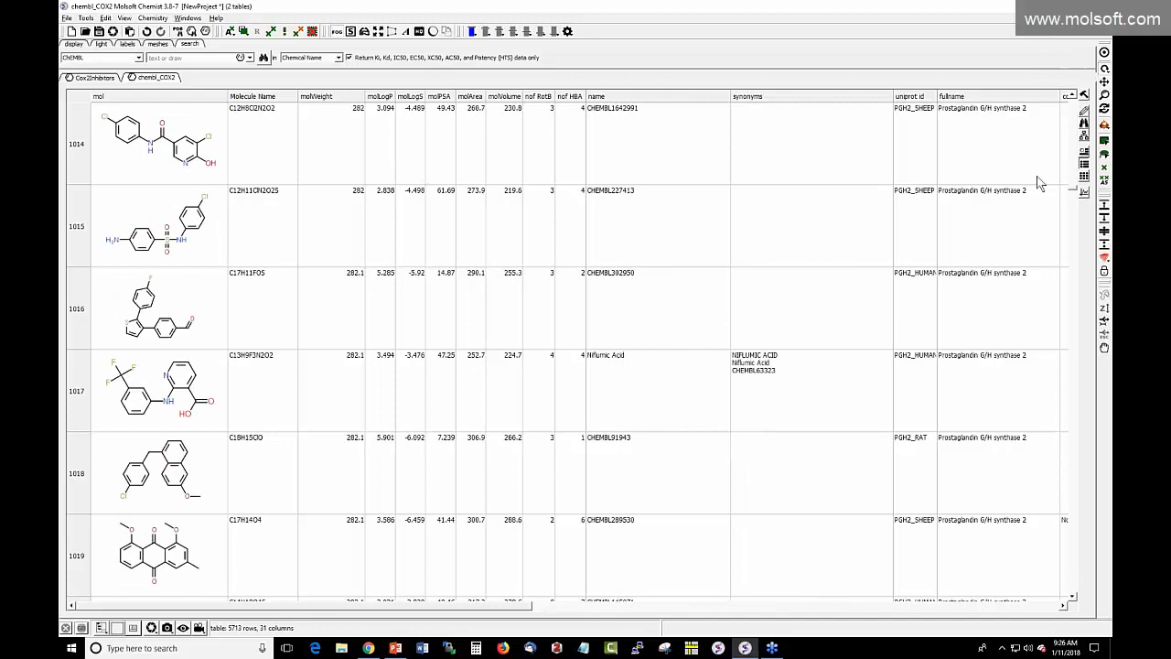
drag(1071, 189, 1047, 96)
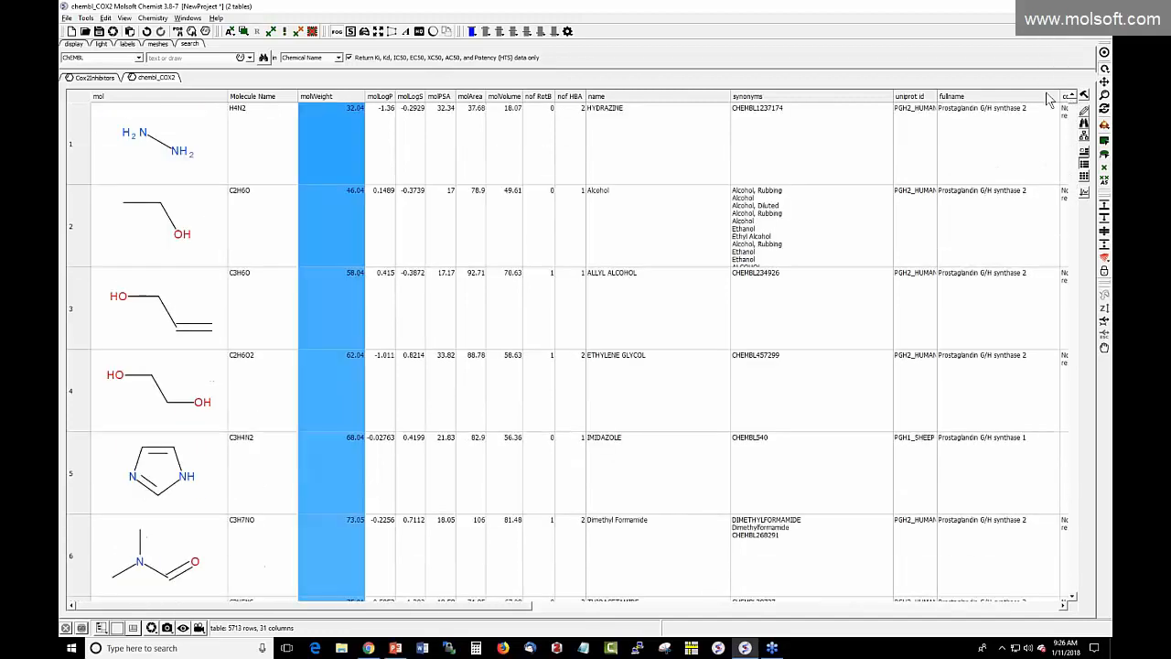
click(388, 122)
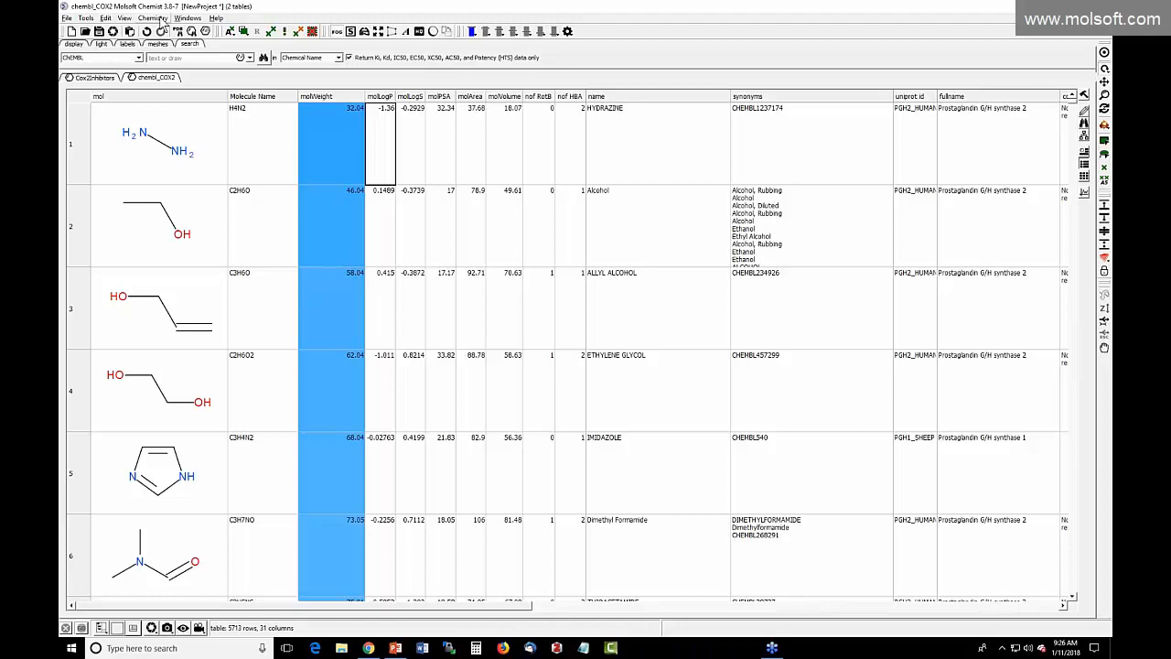
Step: Open the chemical property calculation for chembl_COX2 and select the Nof_HBA, Nof_HBD and Nof_RotB functions
click(156, 19)
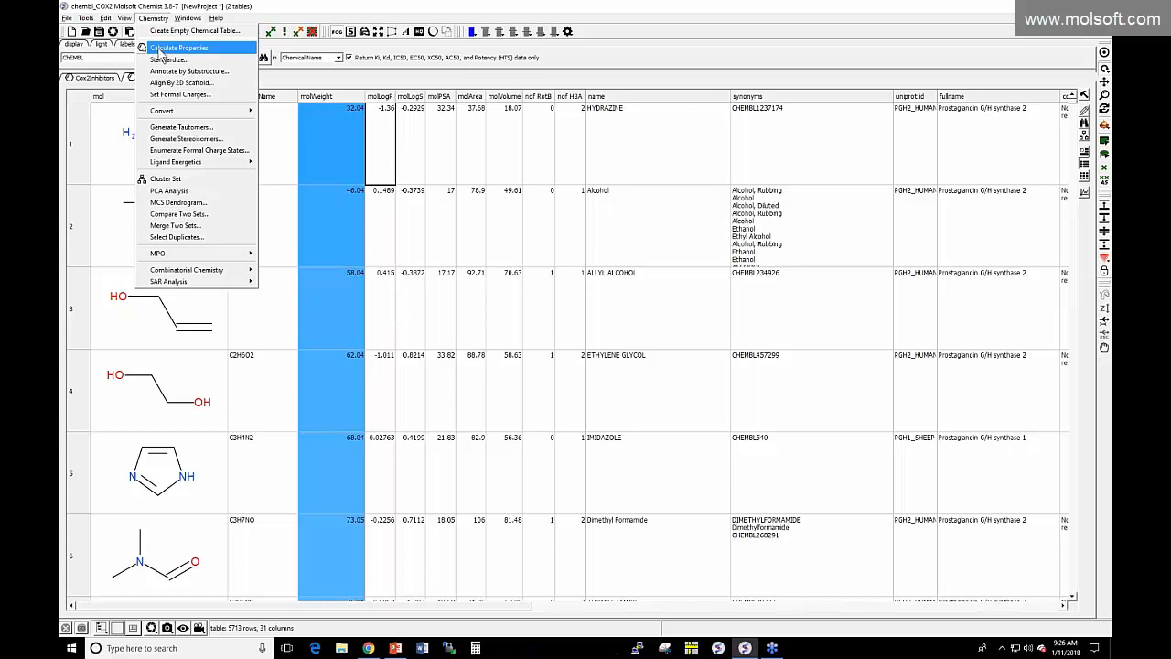
click(157, 51)
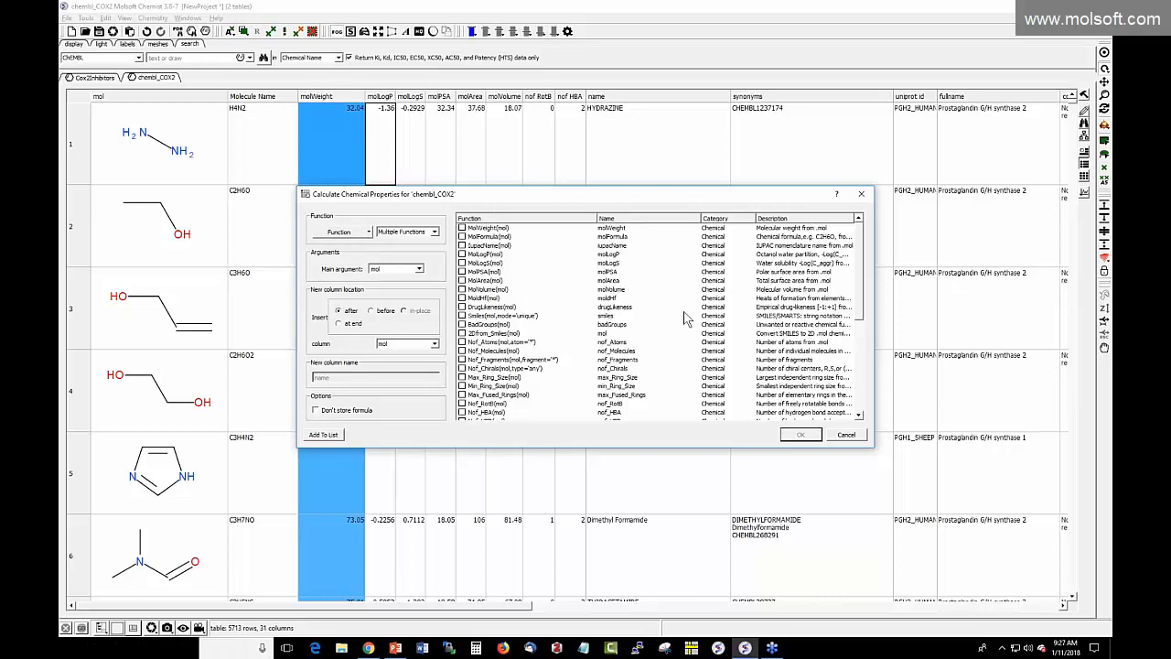
mouse_move(861, 277)
mouse_down()
mouse_move(860, 375)
mouse_move(862, 260)
mouse_up()
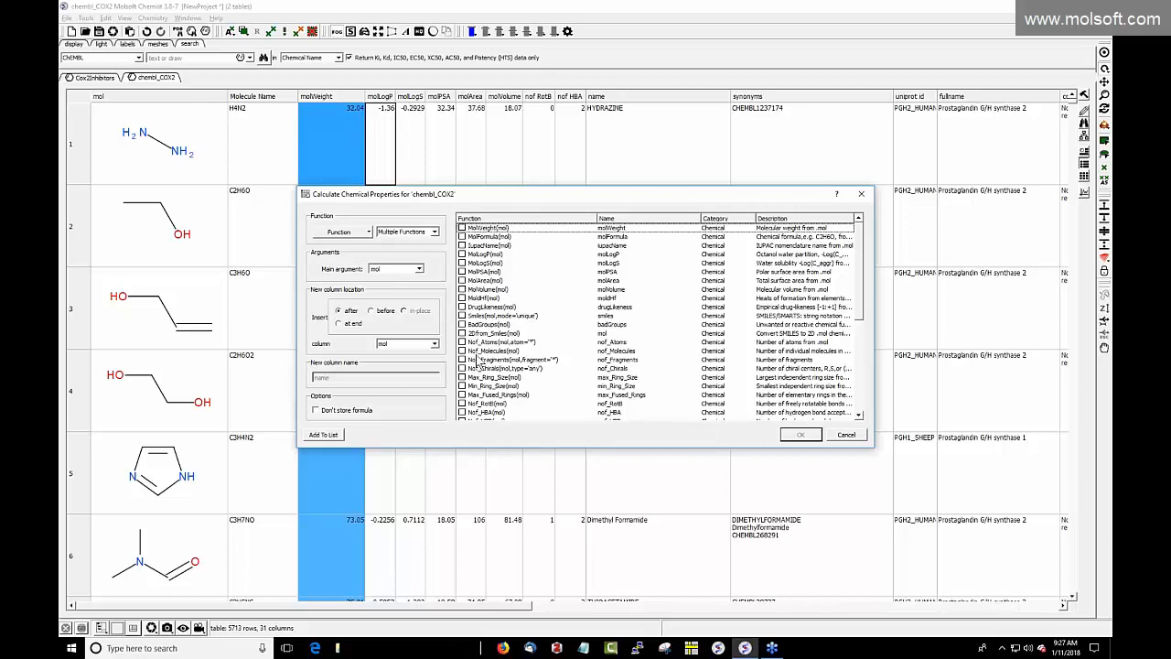
scroll(494, 368, down, 1)
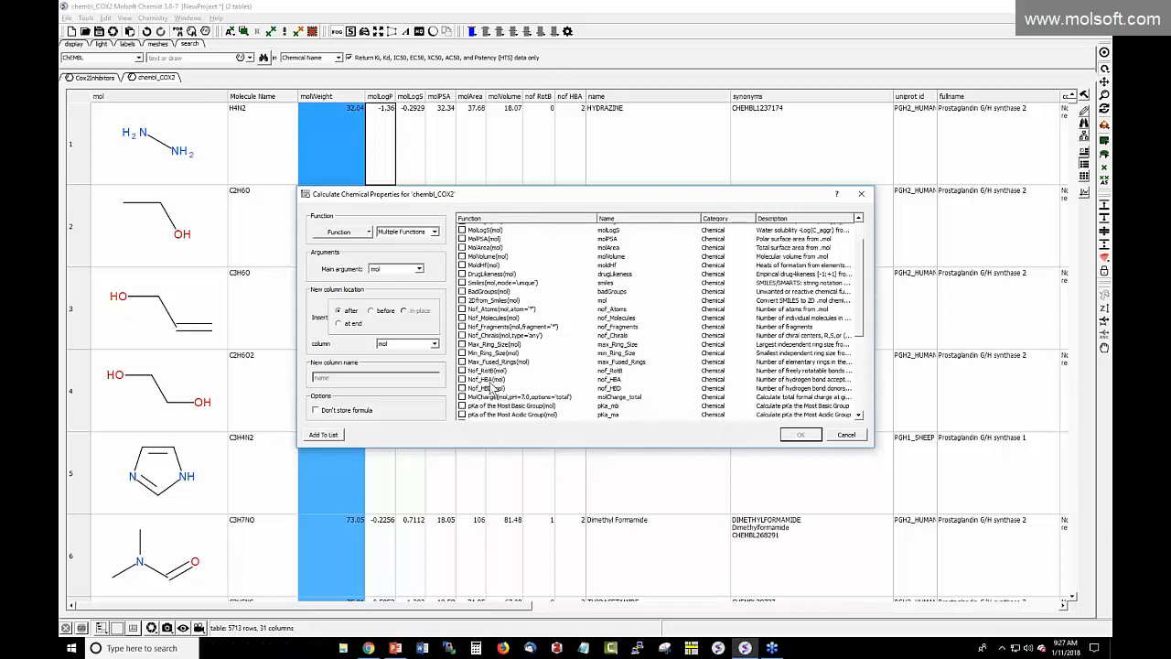
click(462, 379)
click(462, 388)
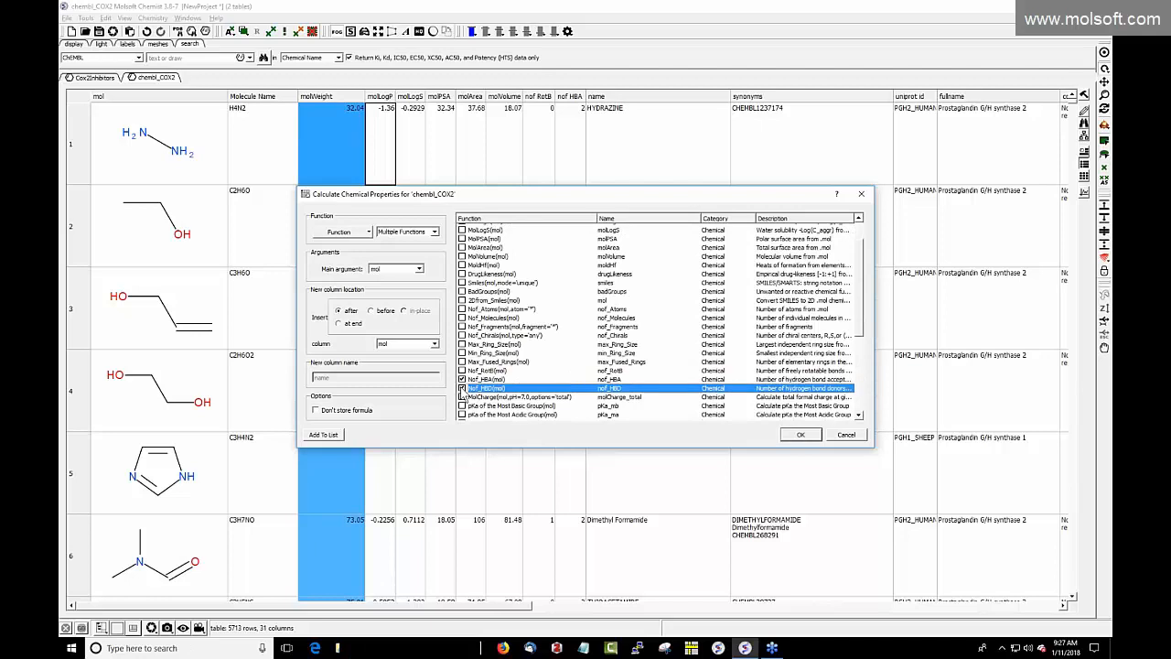
click(463, 370)
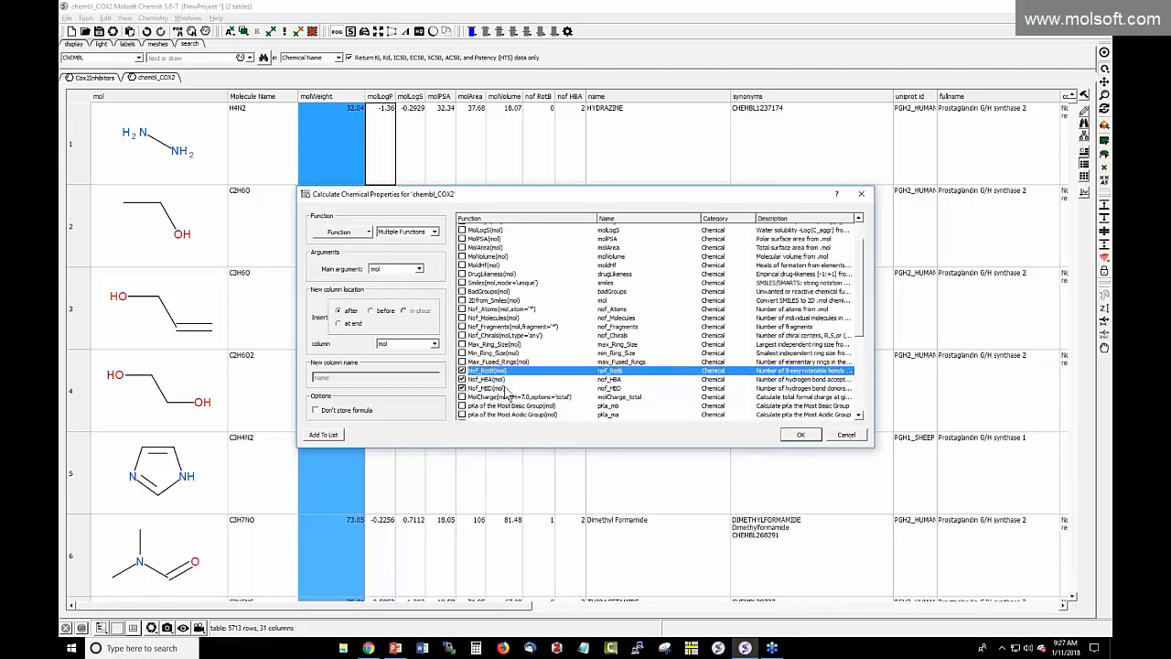
Step: Widen the property dialog to review the remaining functions and their descriptions, and calculate the selected properties as new columns
scroll(501, 394, down, 5)
scroll(506, 392, down, 1)
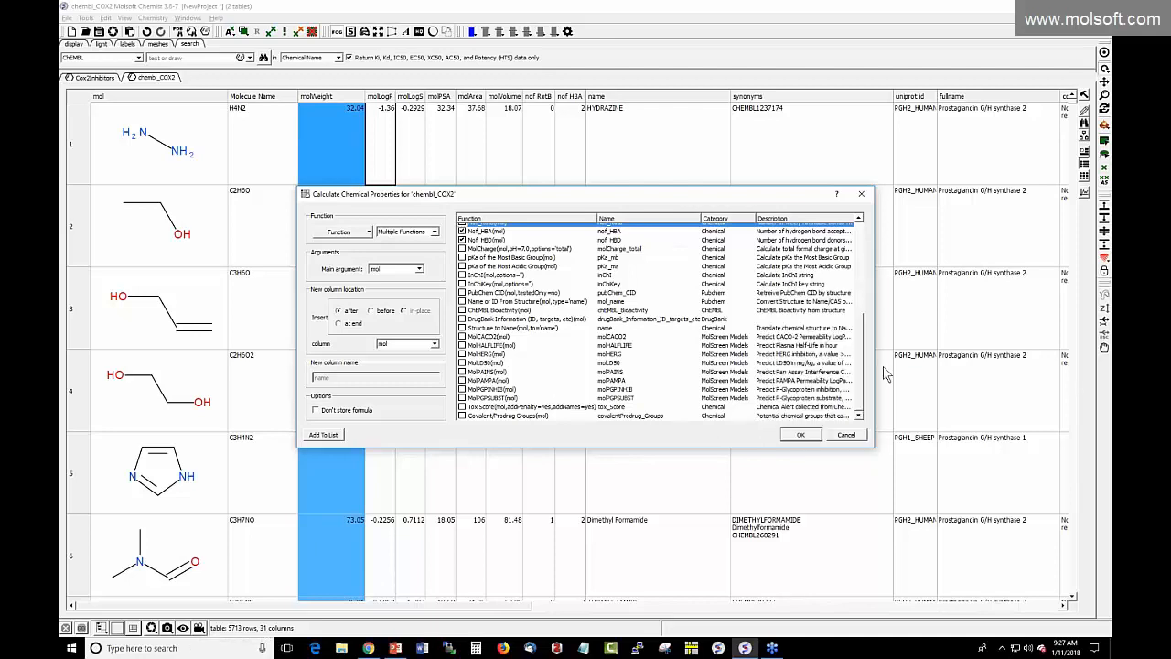
drag(873, 384, 1024, 388)
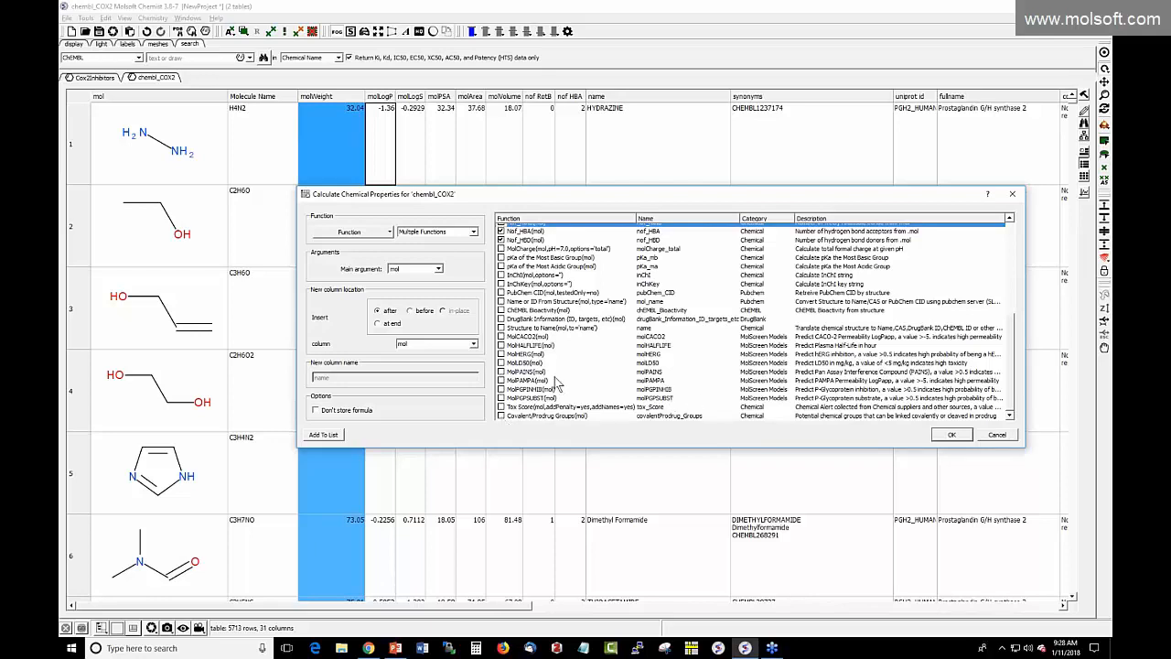
scroll(554, 373, up, 5)
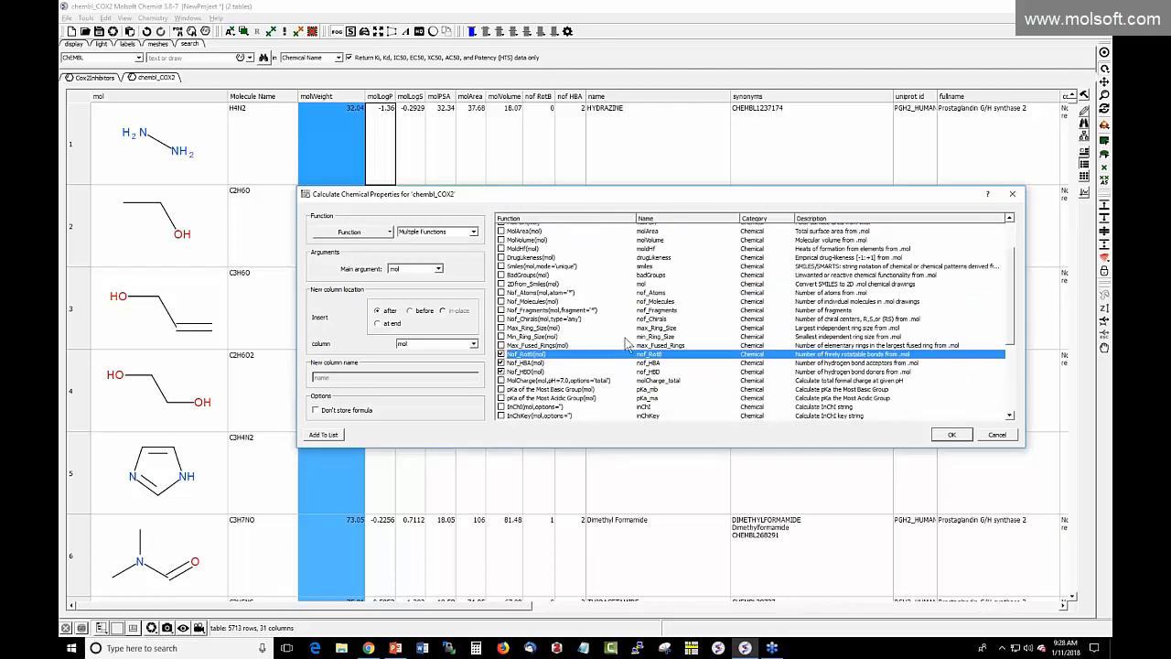
scroll(627, 343, down, 5)
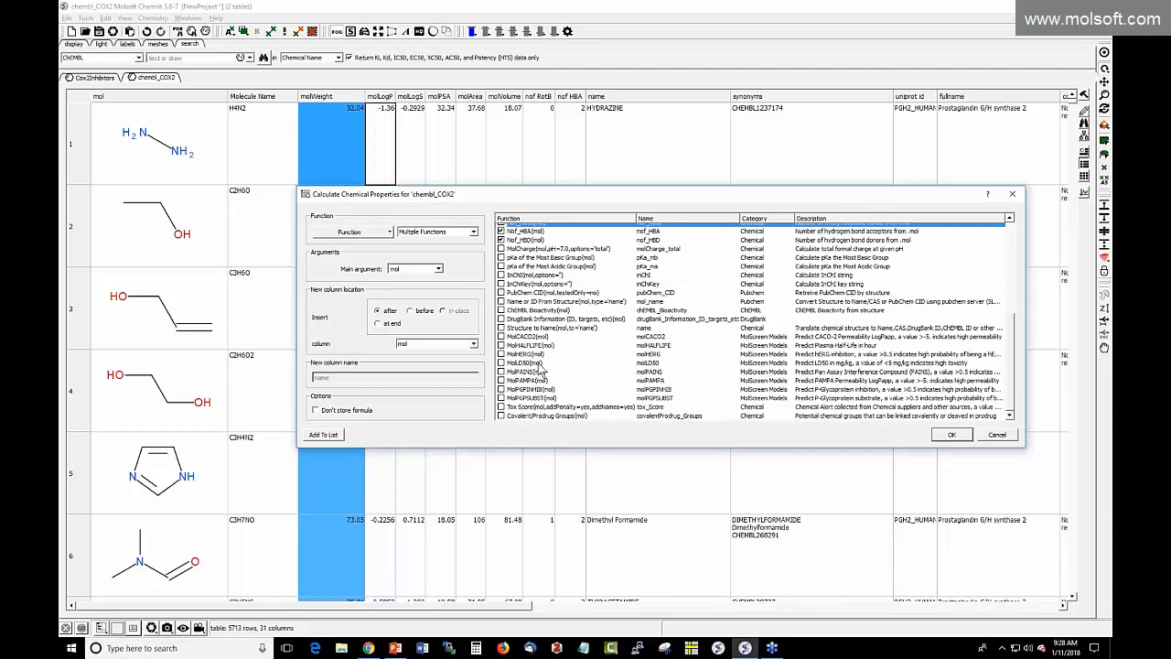
scroll(538, 369, up, 2)
scroll(592, 389, down, 1)
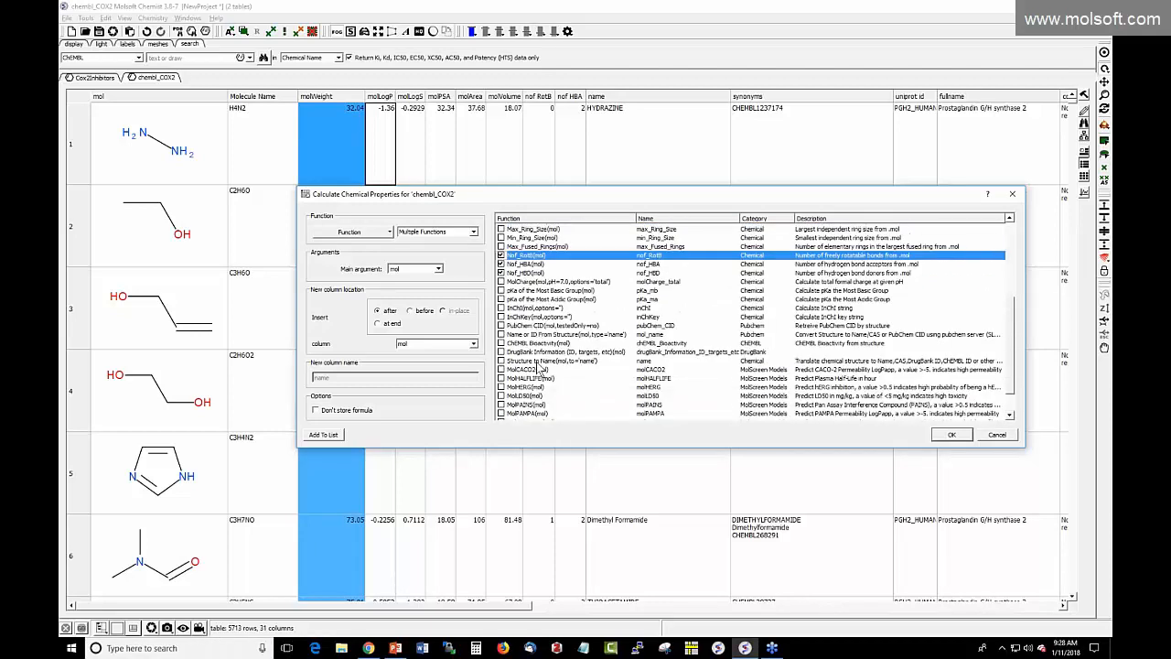
scroll(638, 388, down, 1)
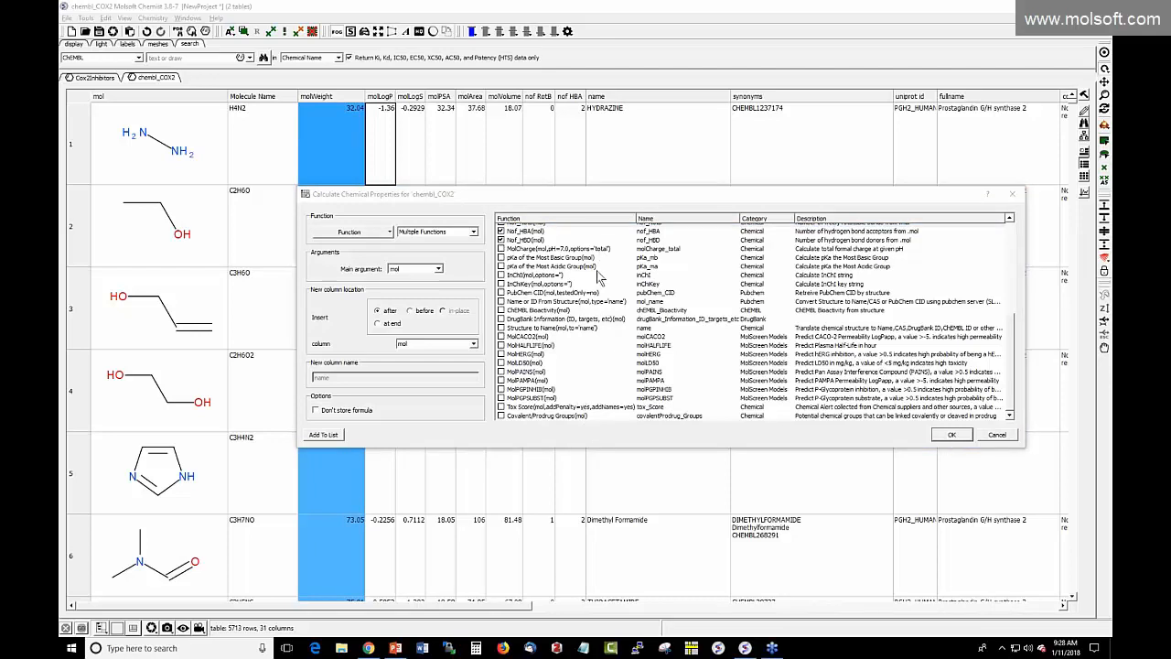
scroll(548, 293, up, 3)
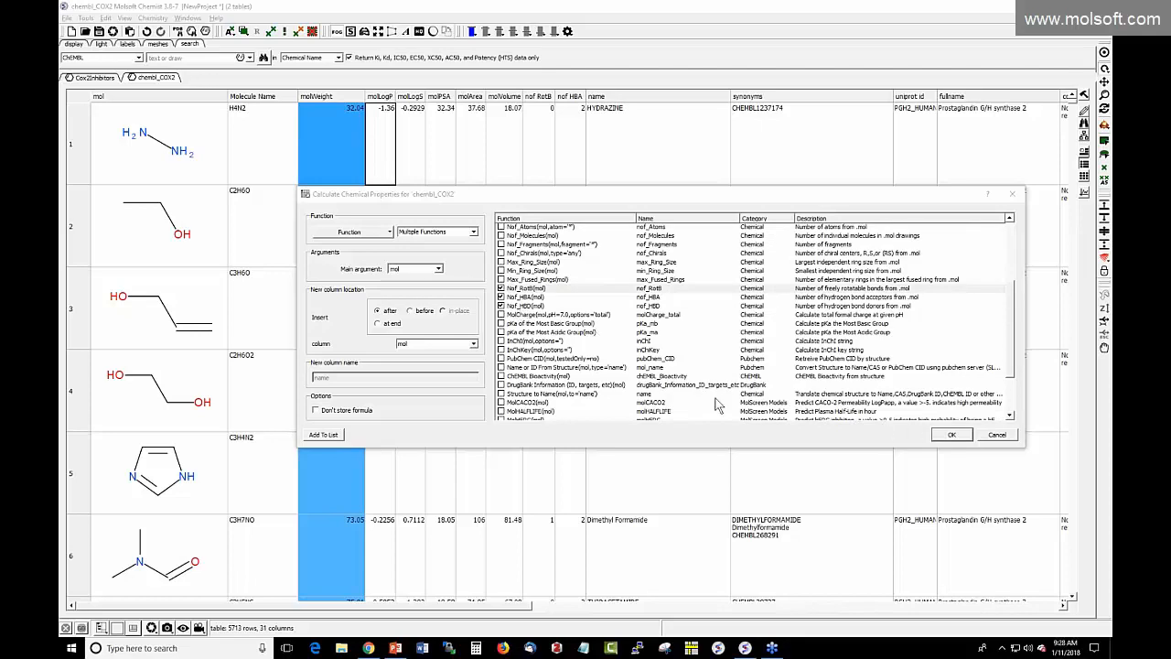
click(953, 436)
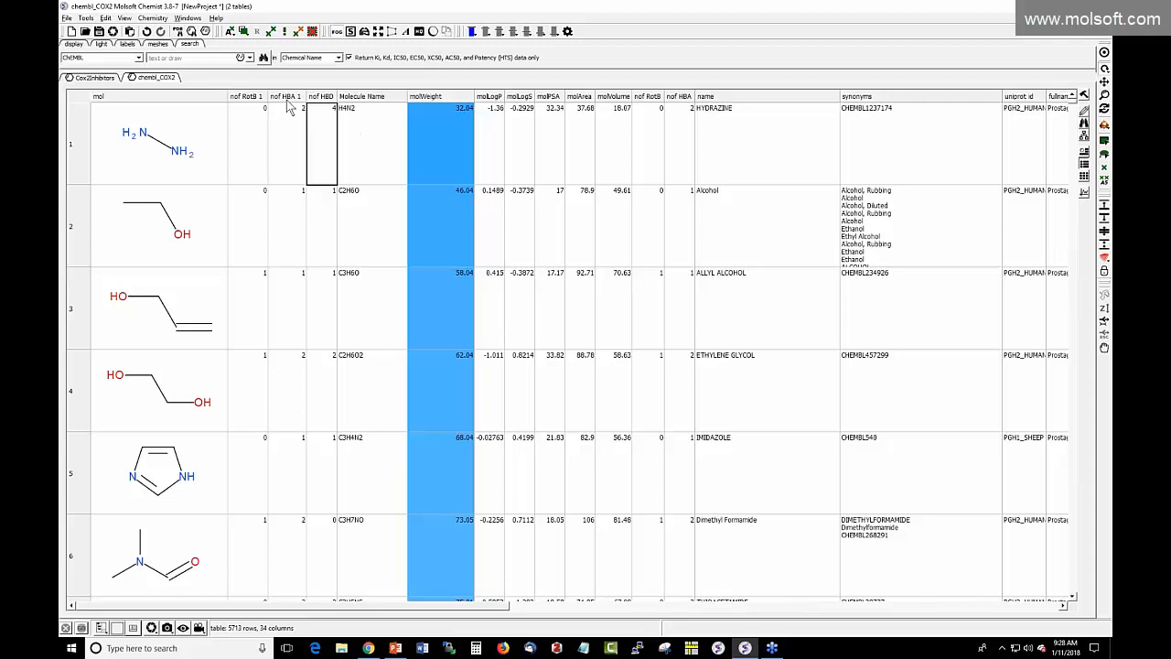
Step: Widen the nof RotB 1 column, and create a scatter plot of chembl_COX2 with molWeight on X and molLogP on Y
drag(268, 97, 378, 97)
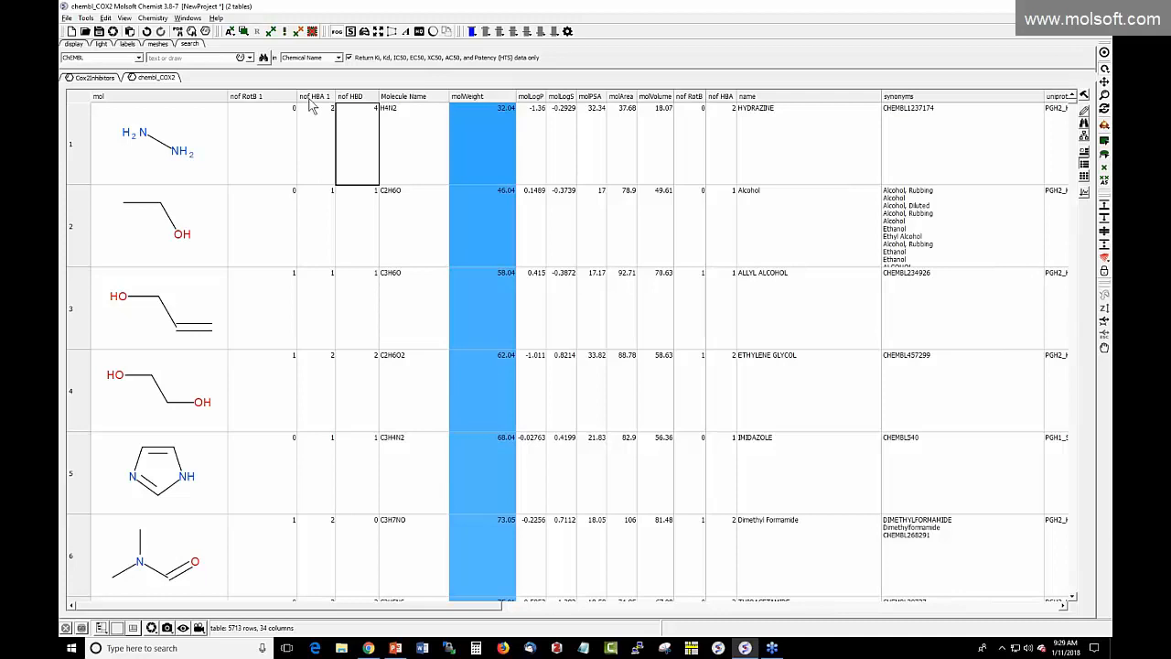
click(643, 293)
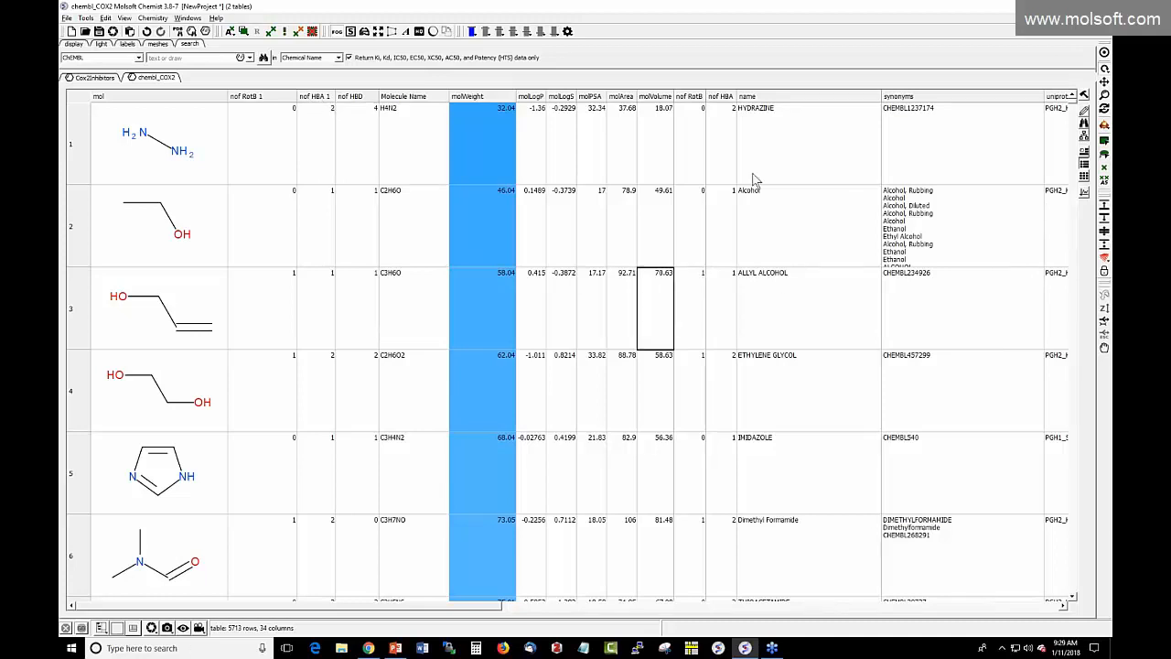
click(1085, 194)
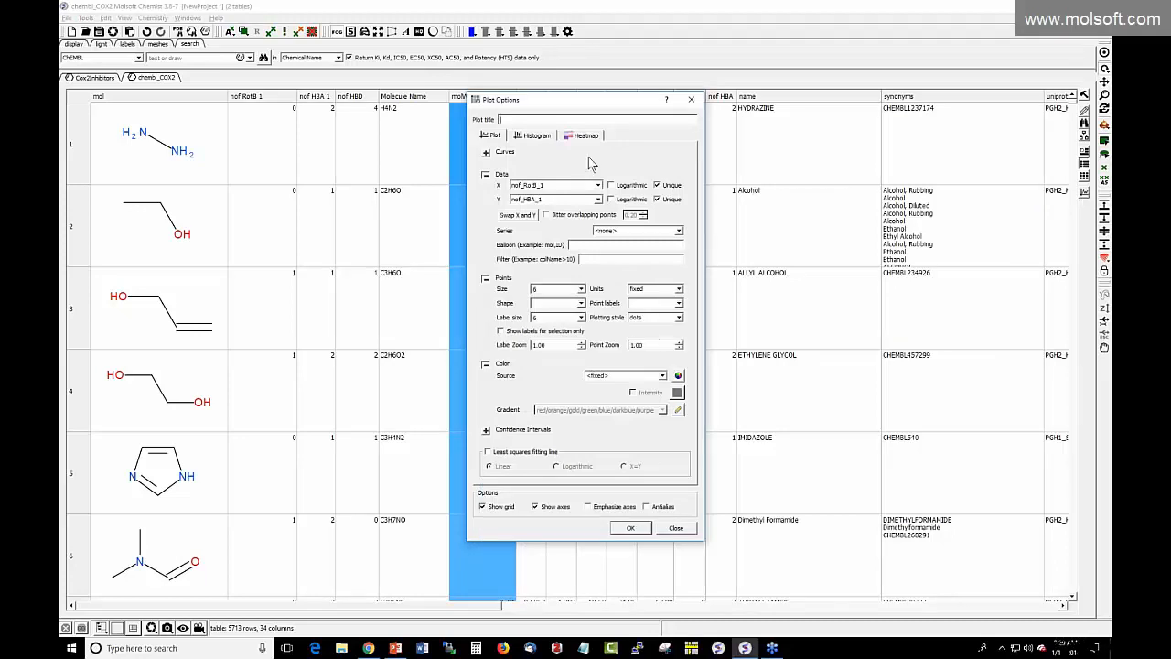
click(598, 185)
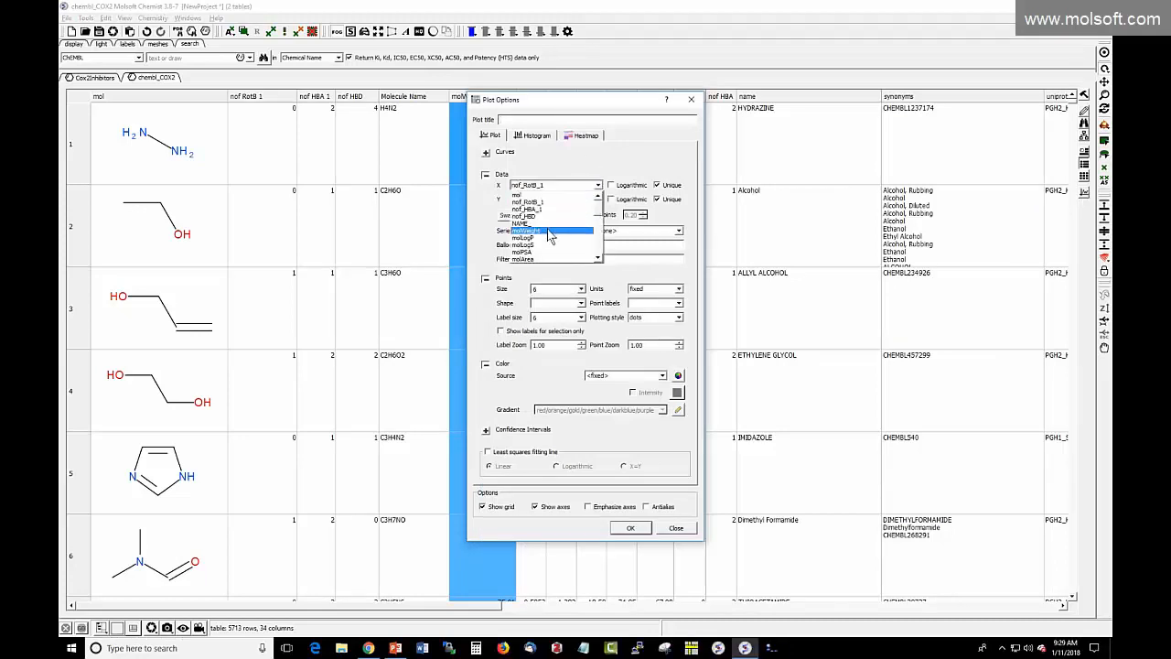
click(526, 222)
click(599, 200)
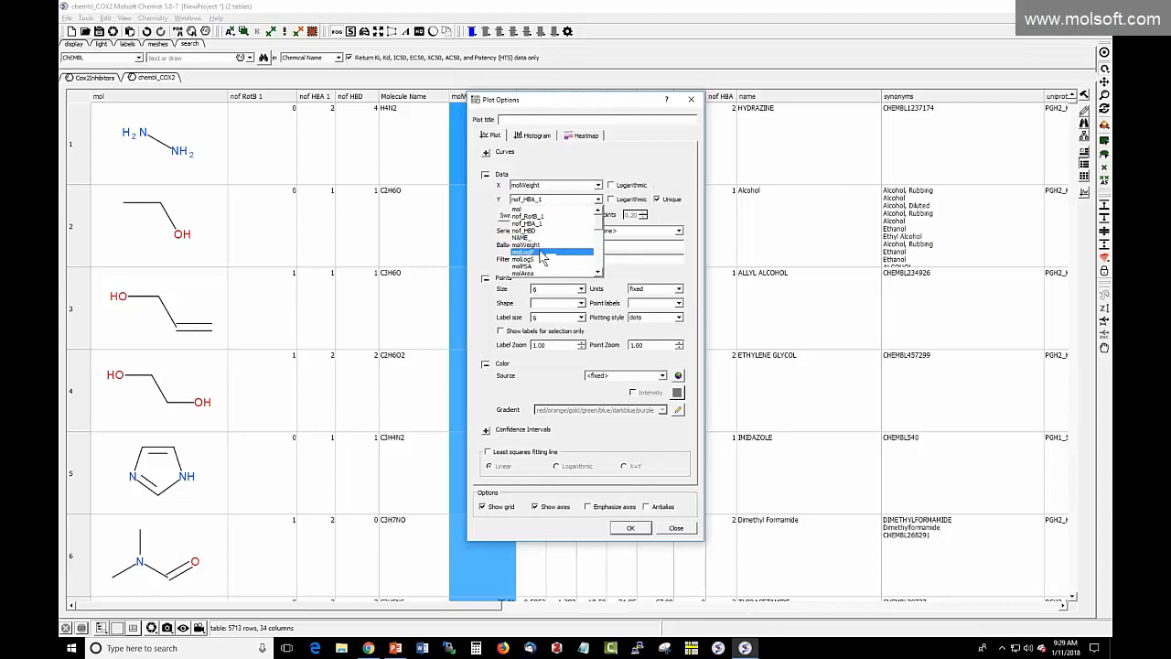
click(524, 228)
click(630, 528)
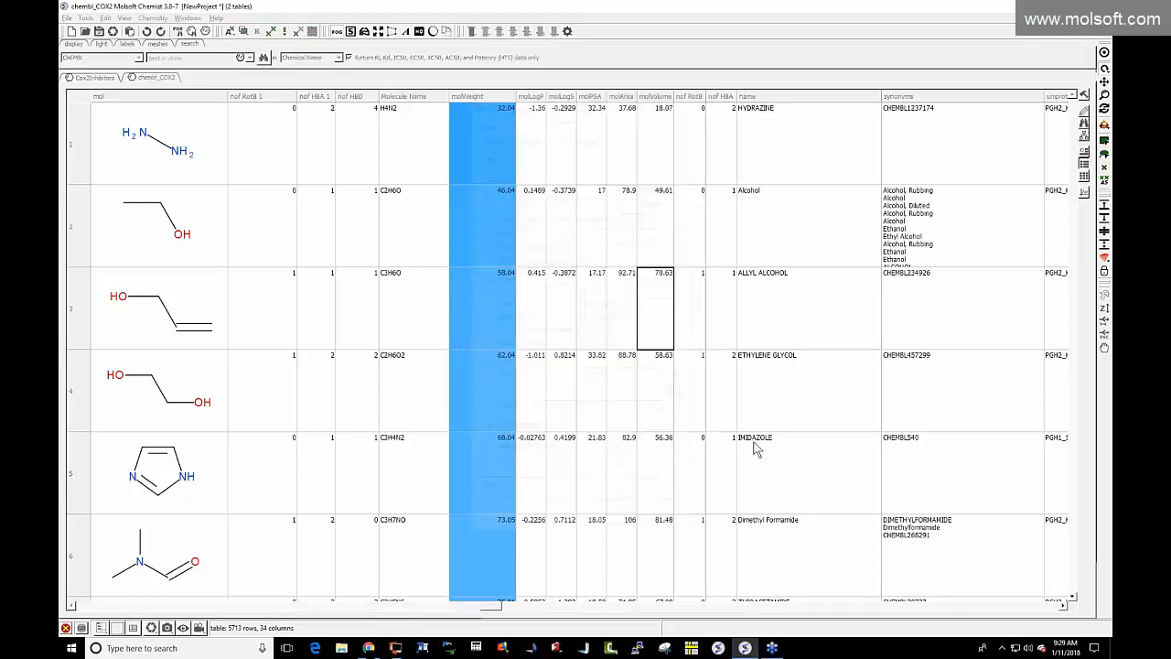
Step: Set the scatter plot's point size to follow molArea and apply it
right_click(890, 234)
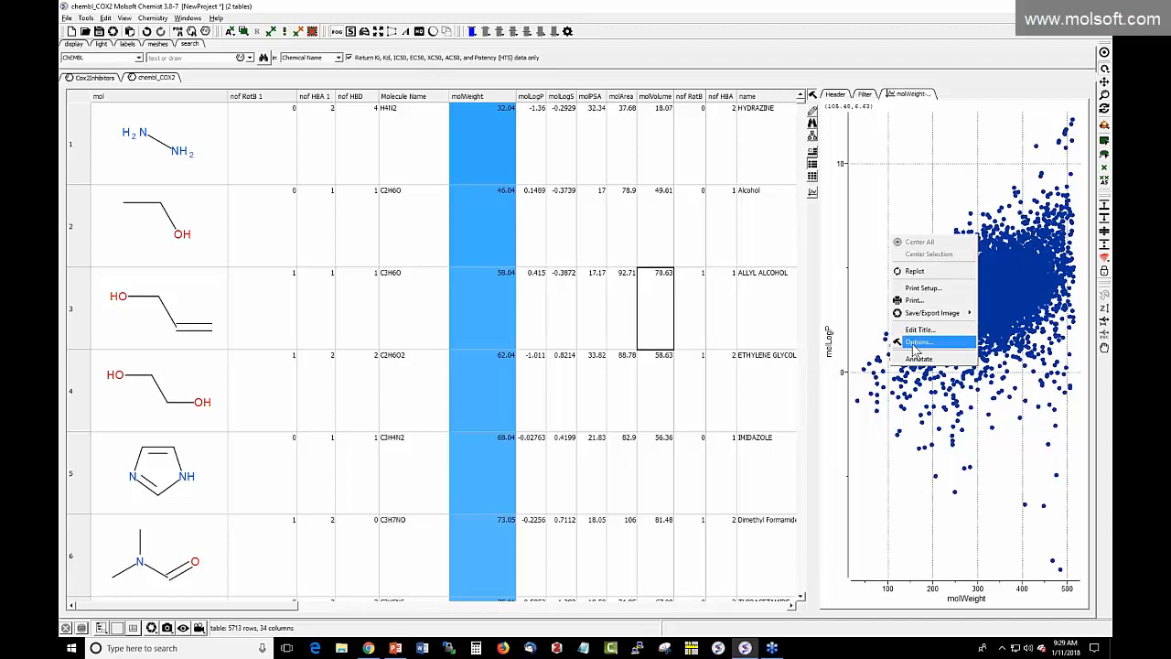
click(918, 342)
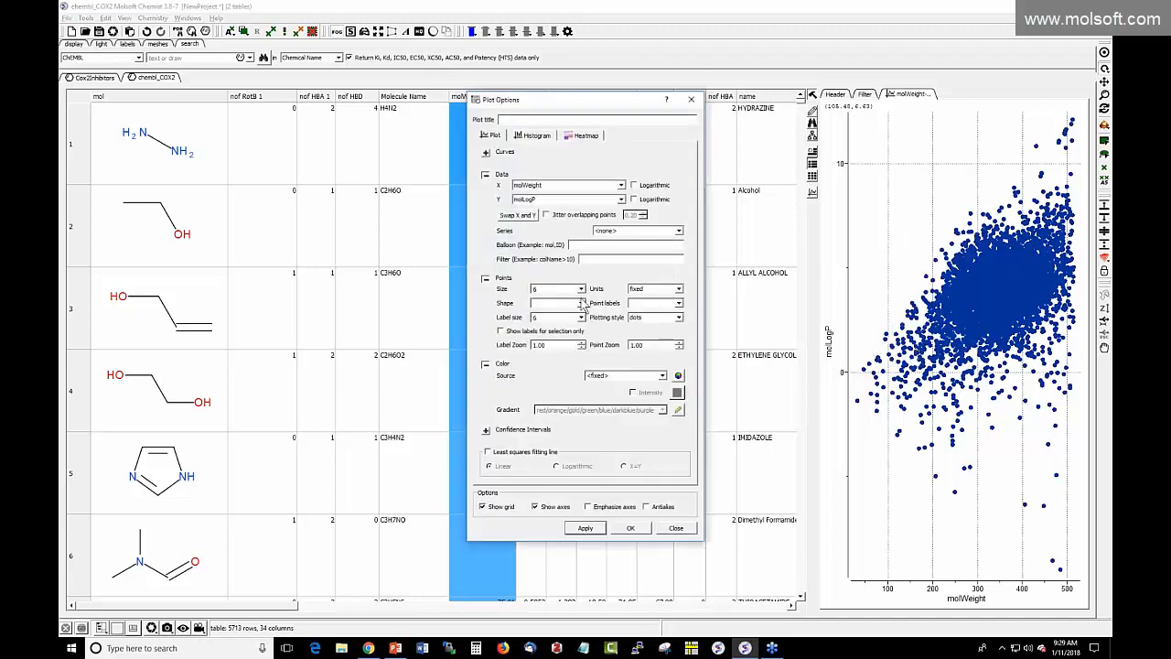
click(583, 289)
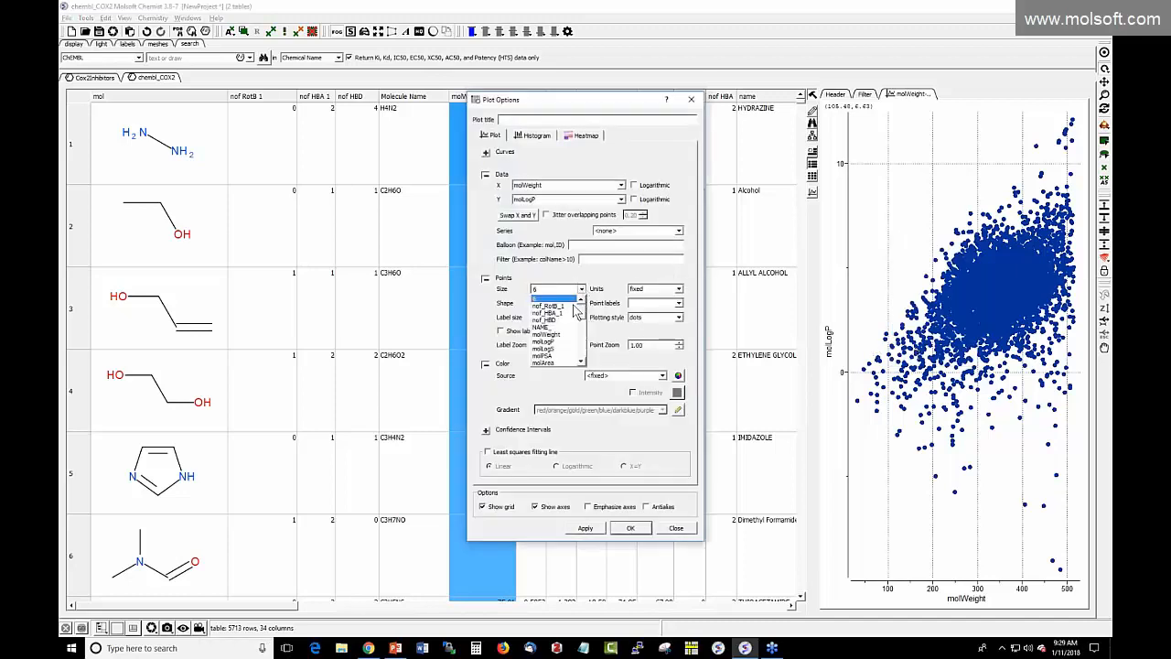
click(559, 356)
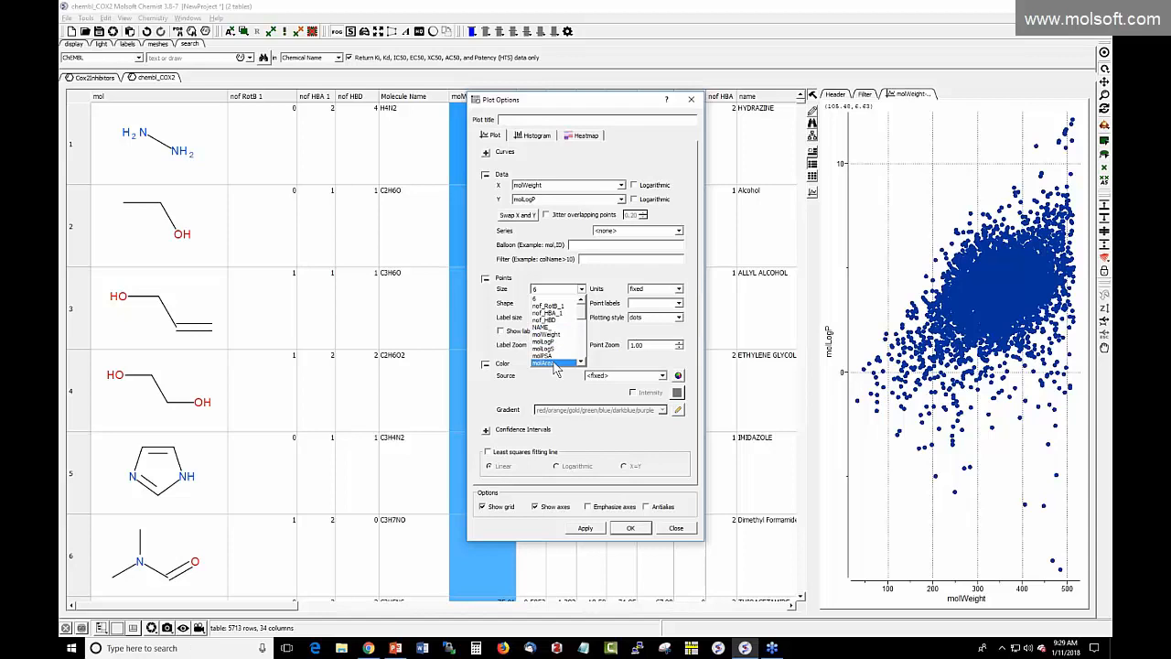
click(555, 365)
click(587, 529)
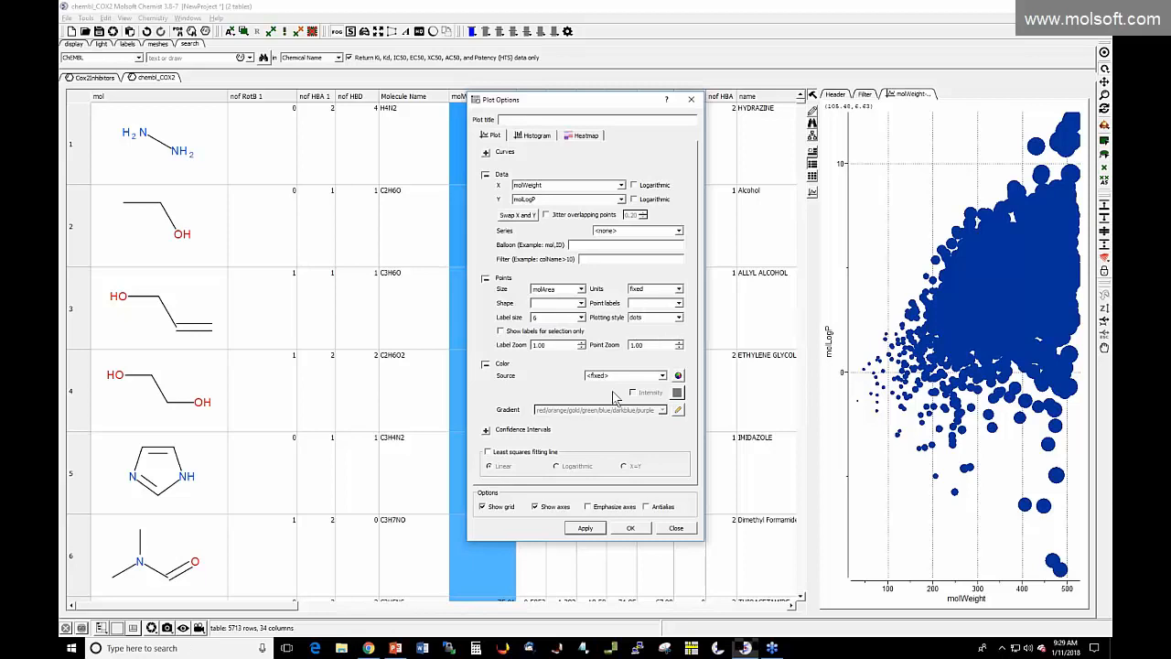
Step: Color the plot points by molLogS, accept the plot options, and widen the plot area beside the table
click(662, 375)
click(662, 376)
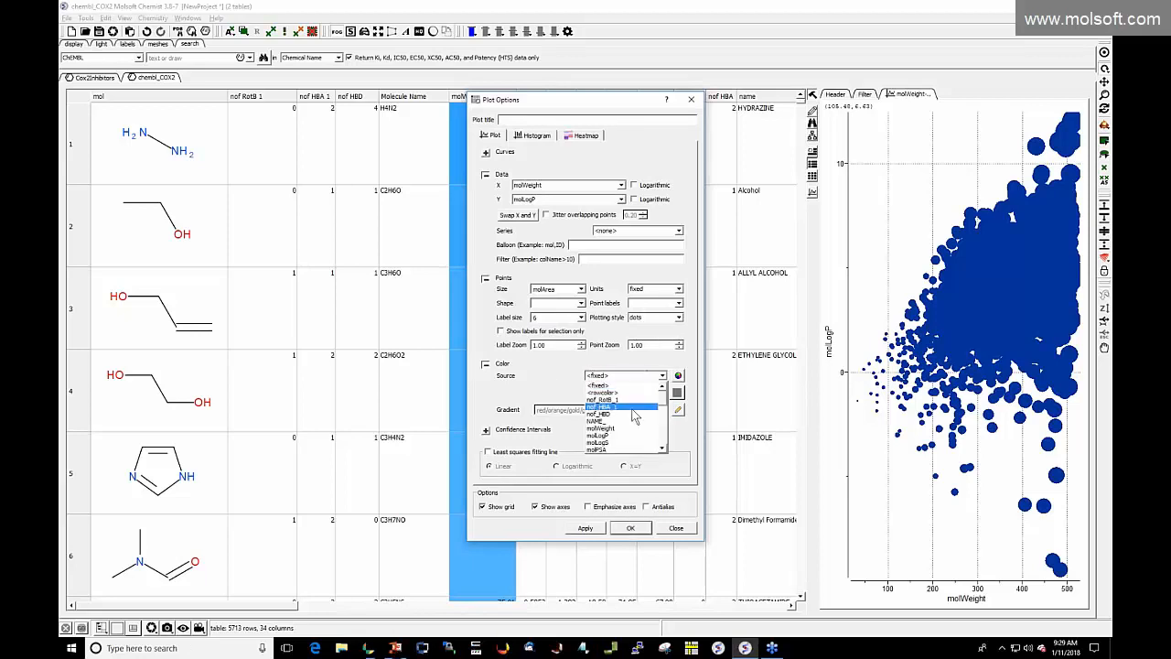
scroll(611, 425, down, 3)
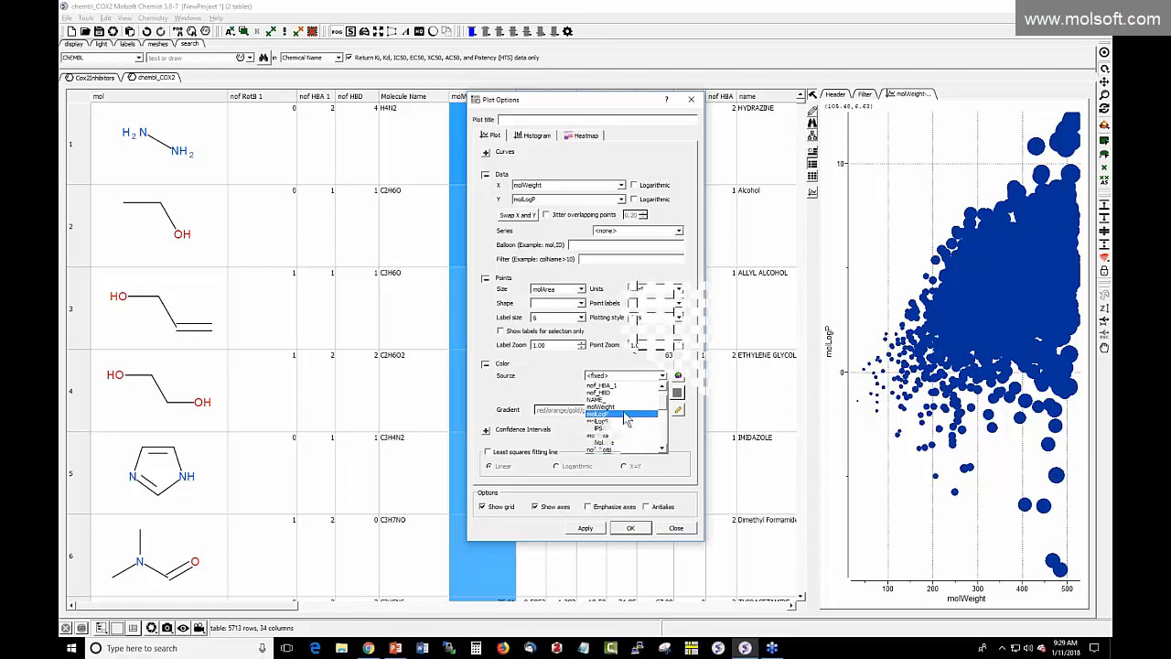
click(619, 420)
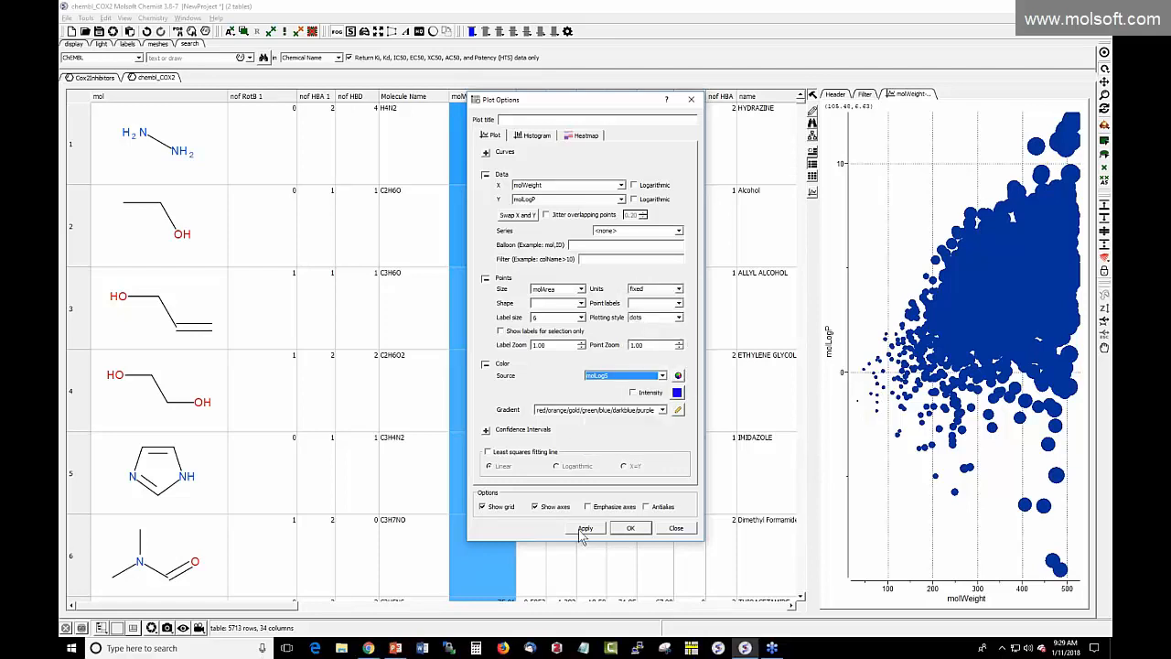
click(585, 528)
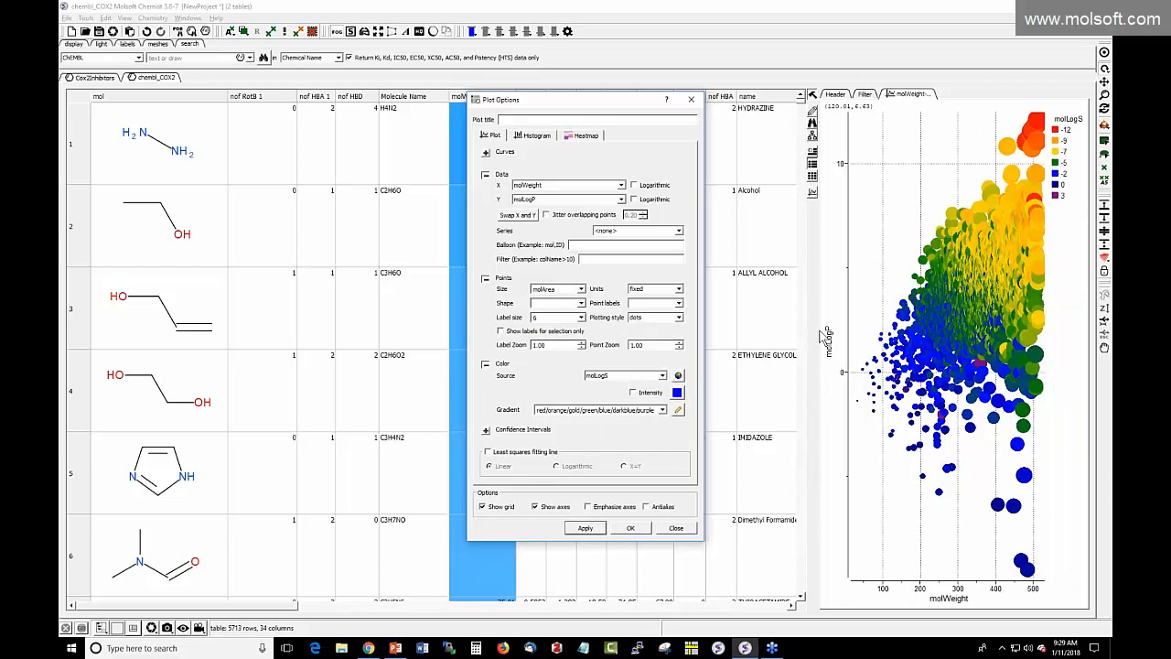
click(631, 528)
drag(821, 311, 609, 311)
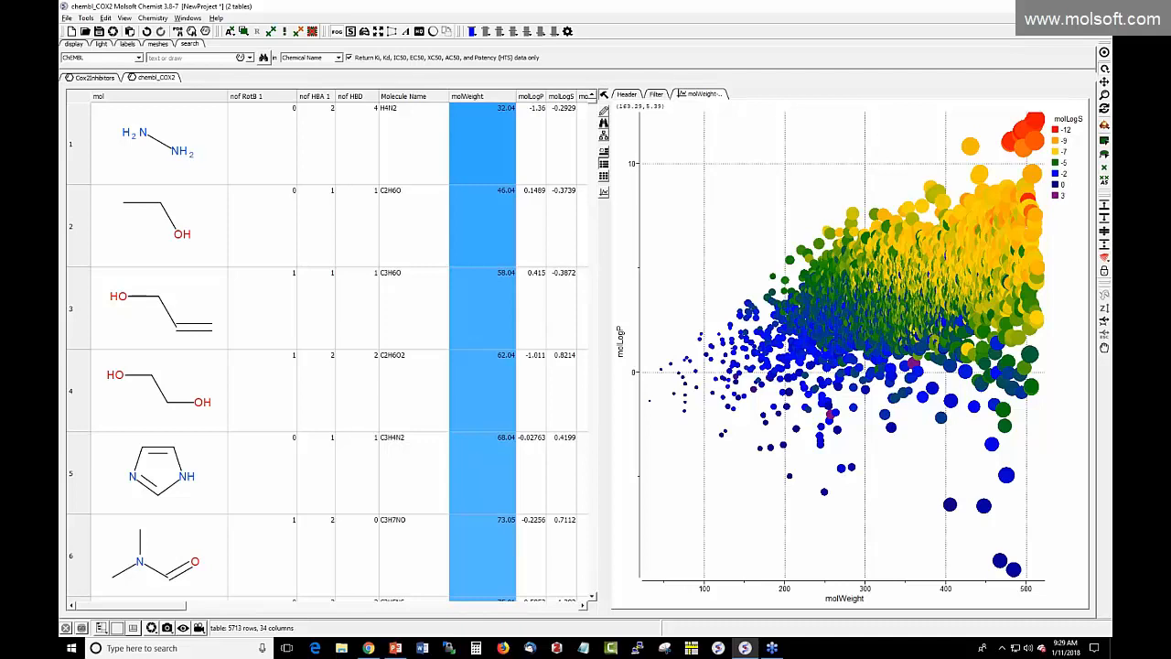
Step: Select the block of points from about 180 to 370 molWeight, center the plot on it, and clear the selection
right_click(902, 433)
drag(766, 245, 917, 433)
right_click(793, 204)
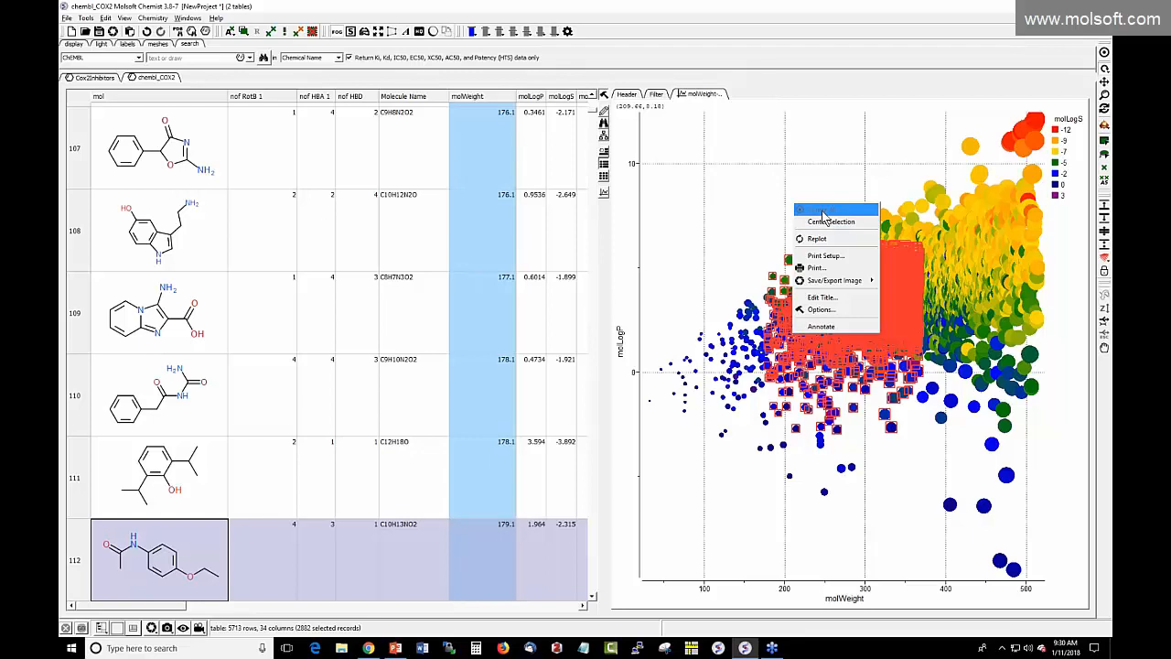
click(829, 221)
right_click(715, 184)
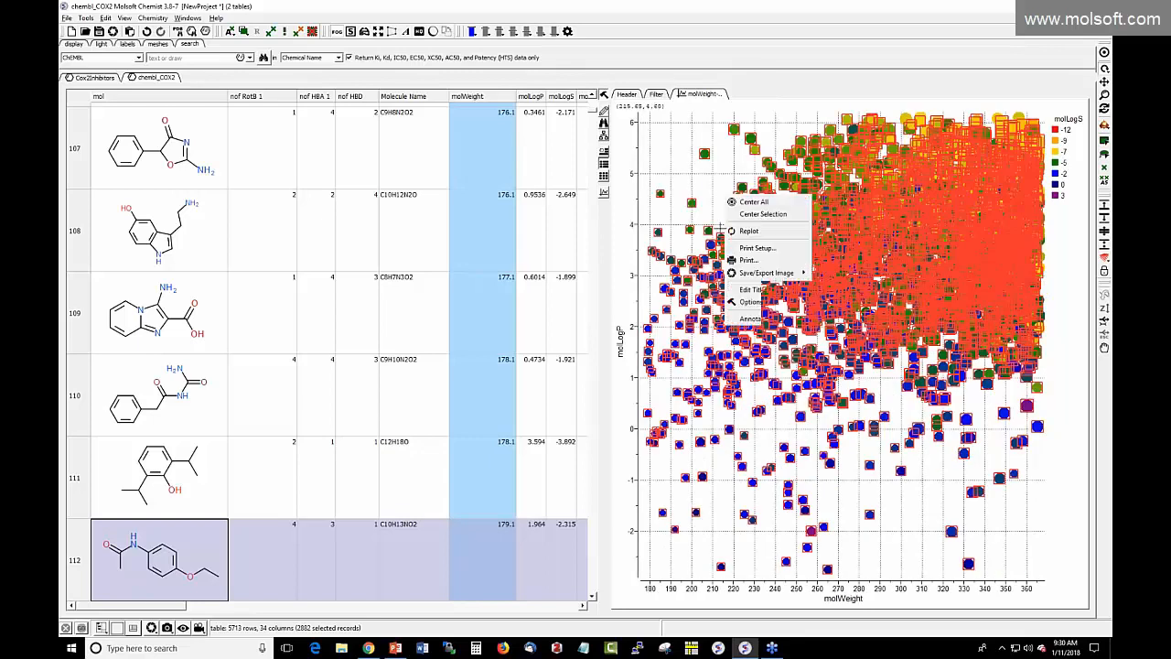
click(776, 250)
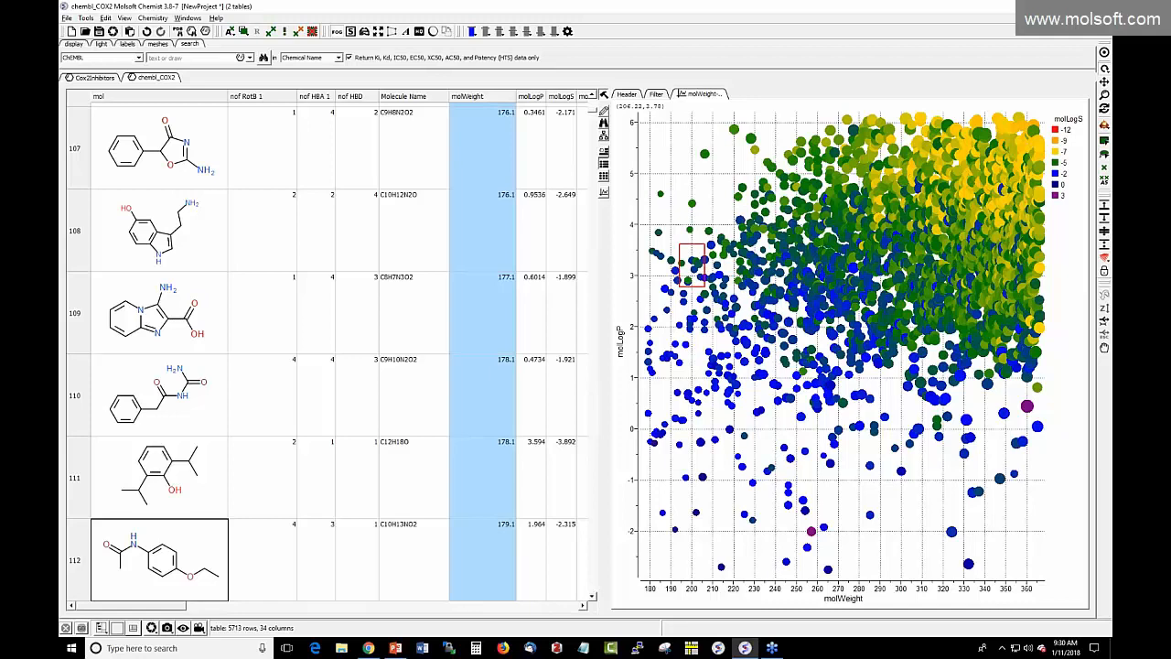
Step: Select the small cluster of points around 195 to 230 molWeight and browse the matching highlighted rows in the table
drag(704, 285, 752, 314)
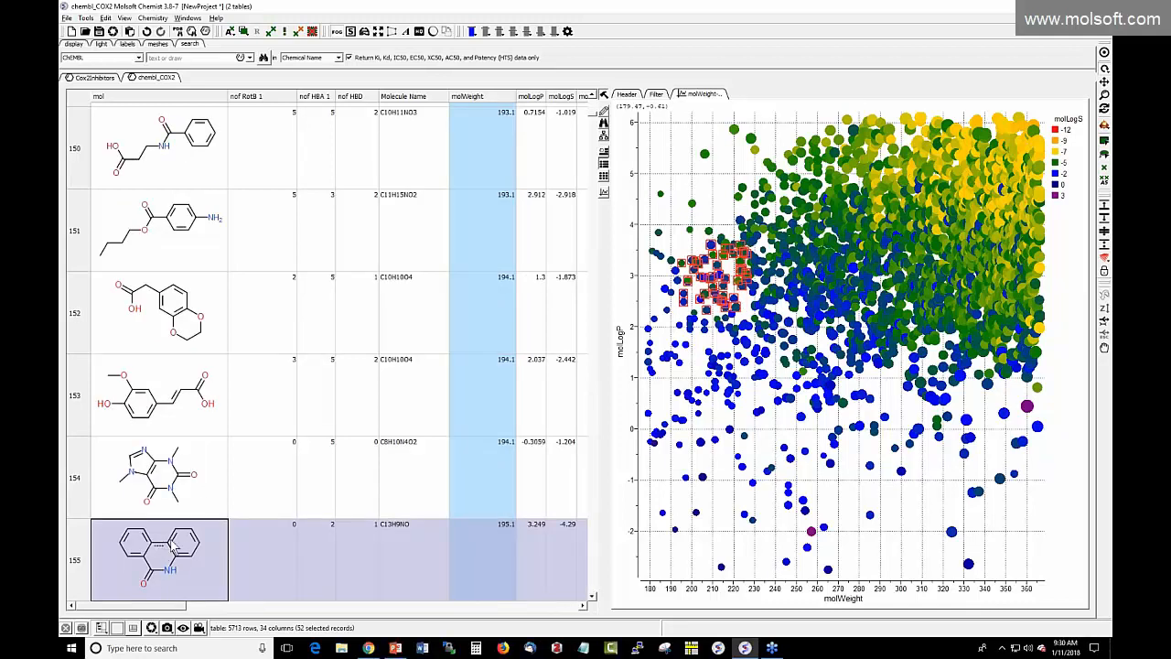
scroll(209, 558, down, 3)
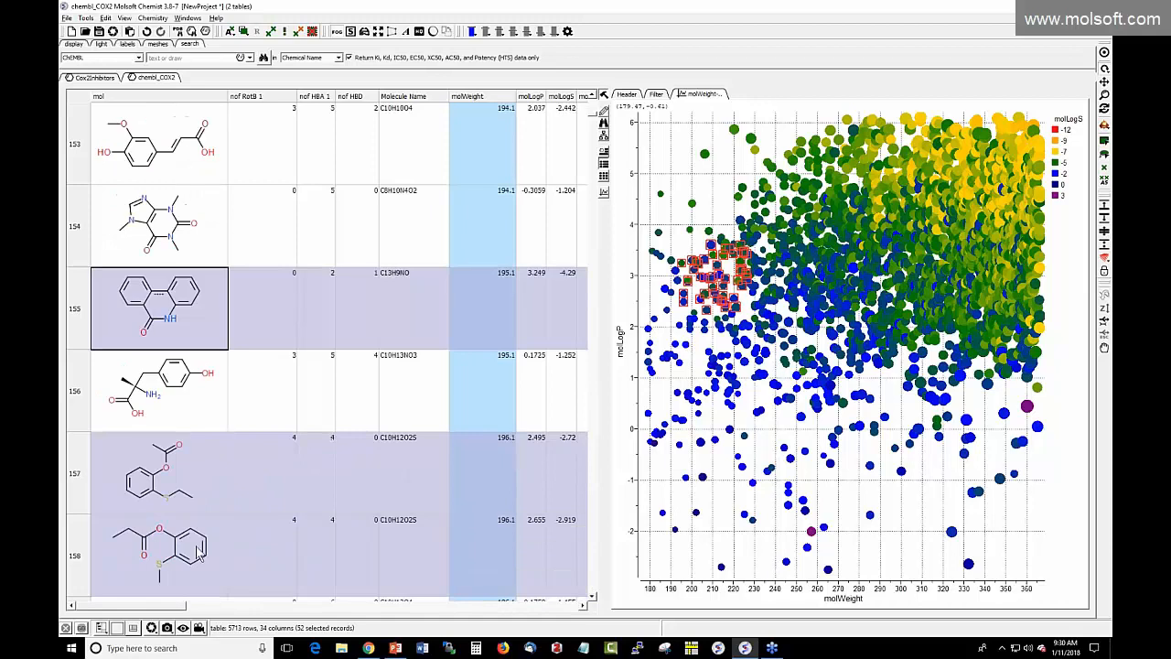
scroll(198, 553, down, 2)
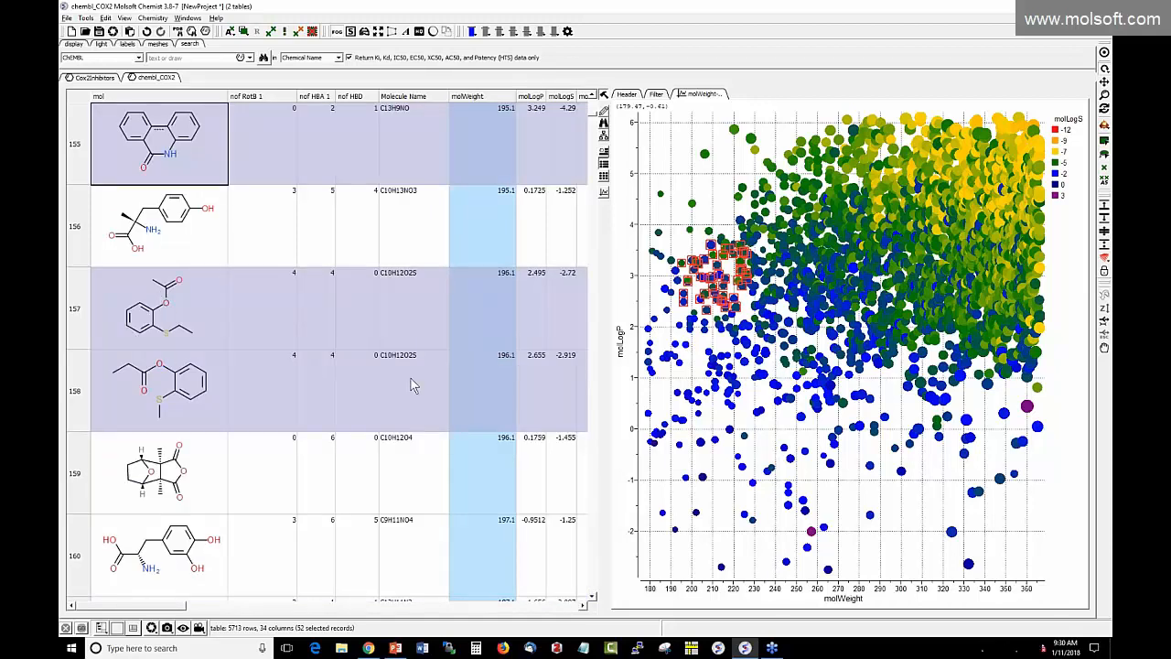
scroll(220, 291, down, 2)
scroll(274, 293, up, 2)
Step: Clear the point selection and re-center the plot on all points
click(700, 179)
right_click(701, 179)
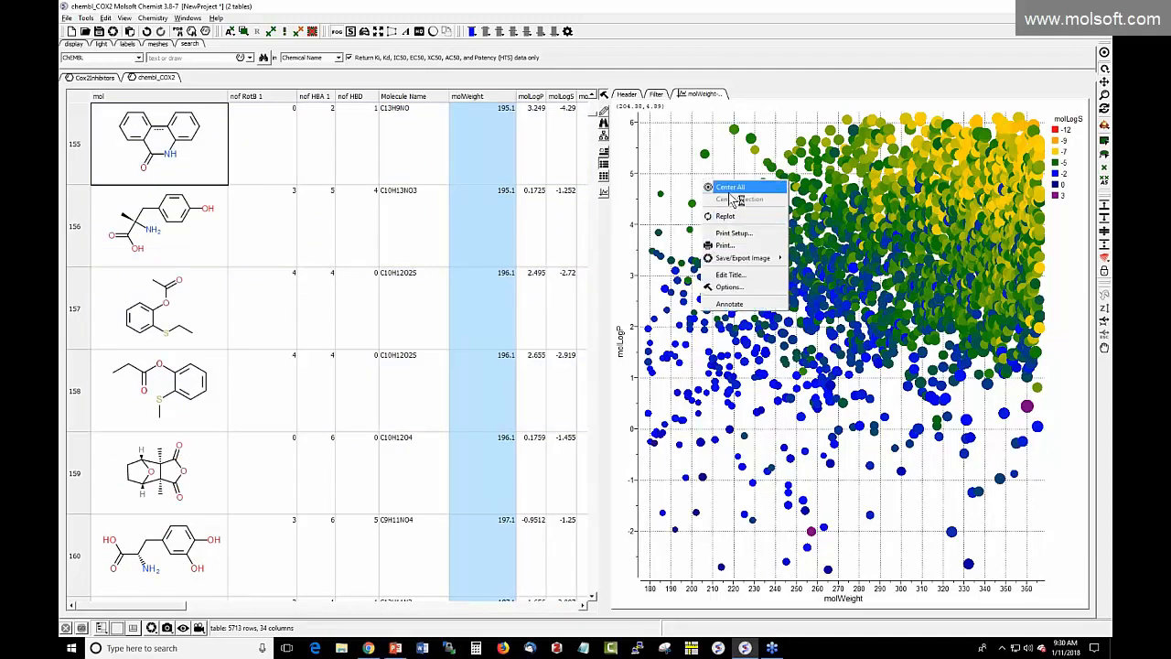
click(732, 188)
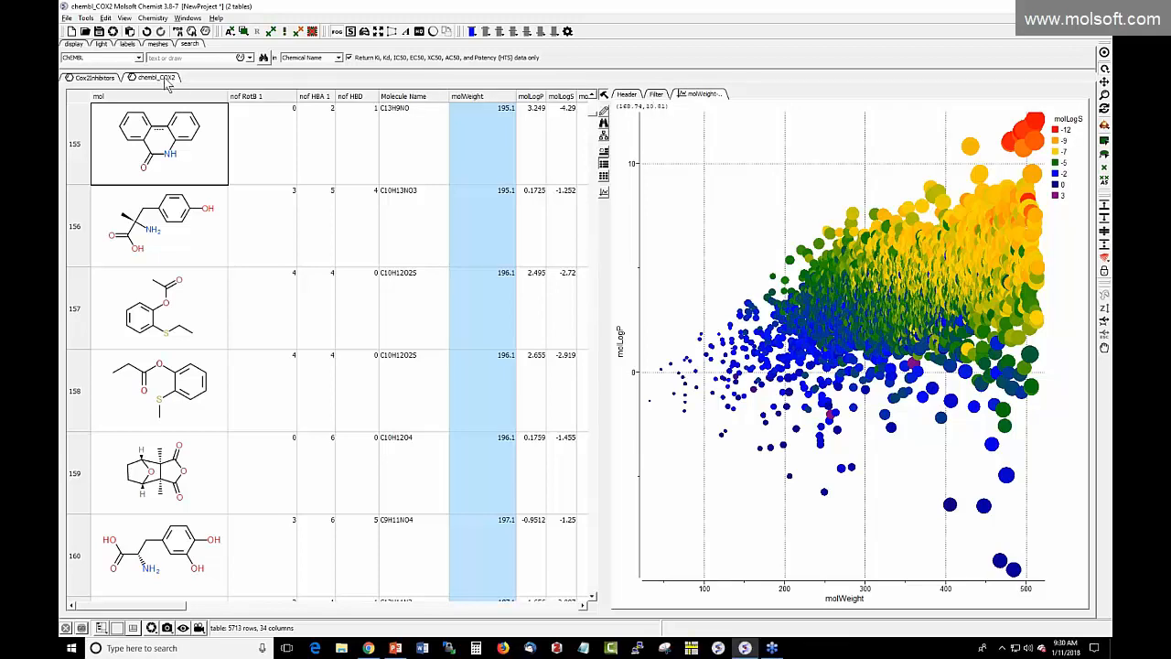
Step: Review the file formats offered for saving the chembl_COX2 table, and close without saving
right_click(165, 83)
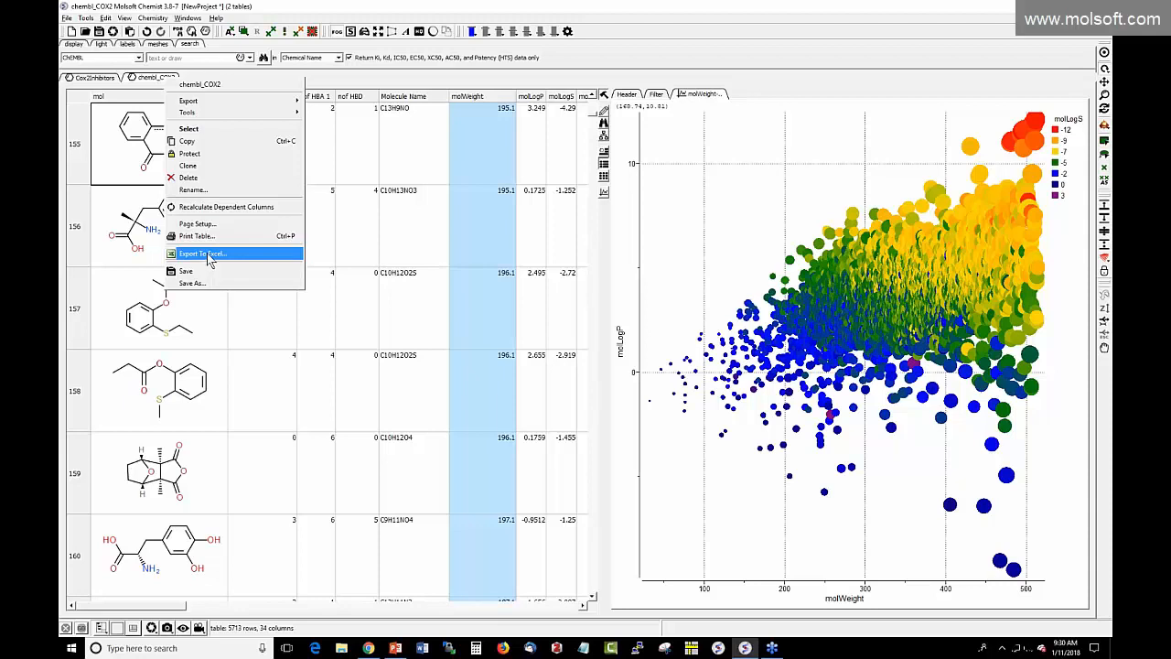
click(208, 285)
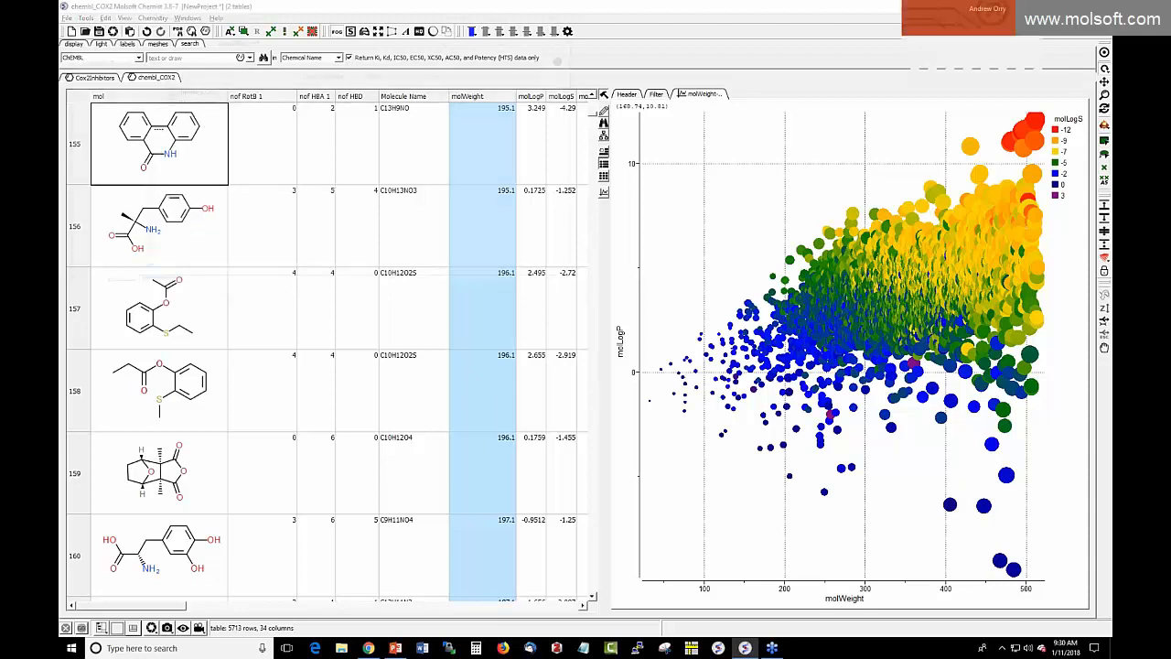
click(298, 299)
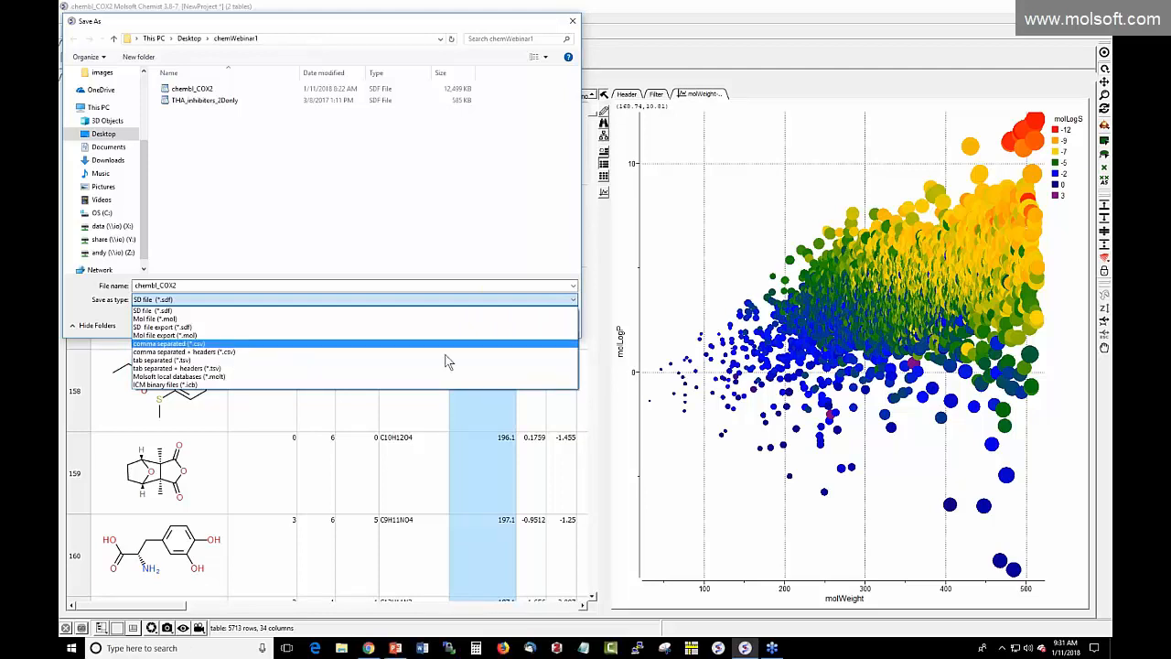
click(577, 268)
click(559, 328)
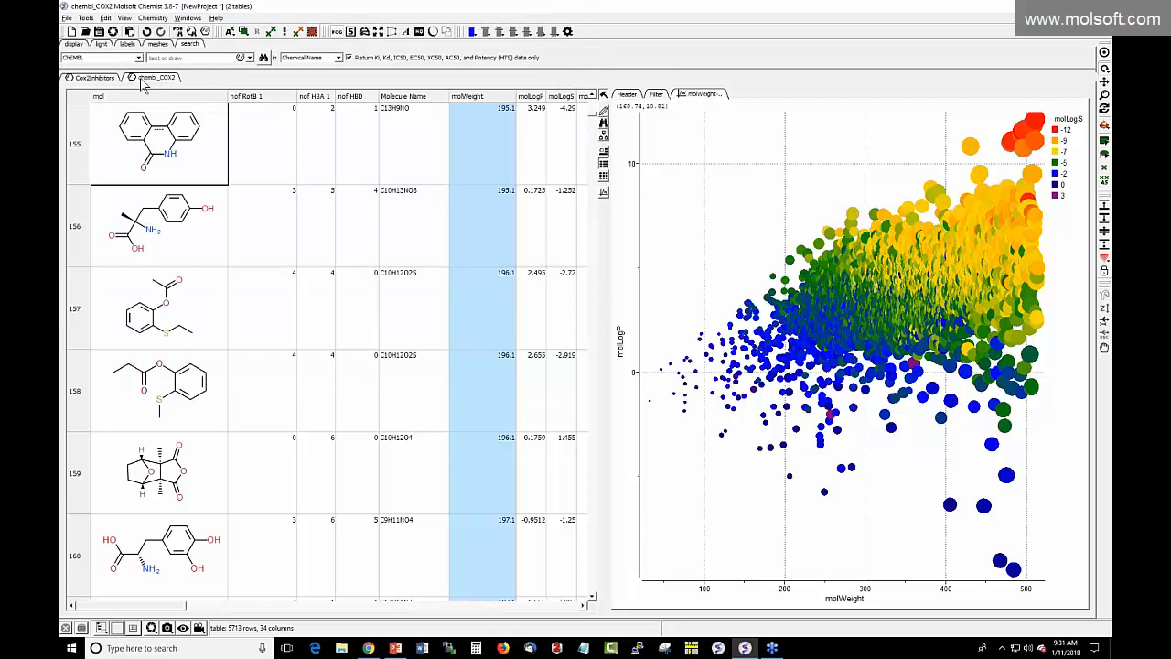
Step: Export the Cox2Inhibitors table as an HTML page named cox2 and open the result
drag(594, 113, 589, 99)
click(102, 78)
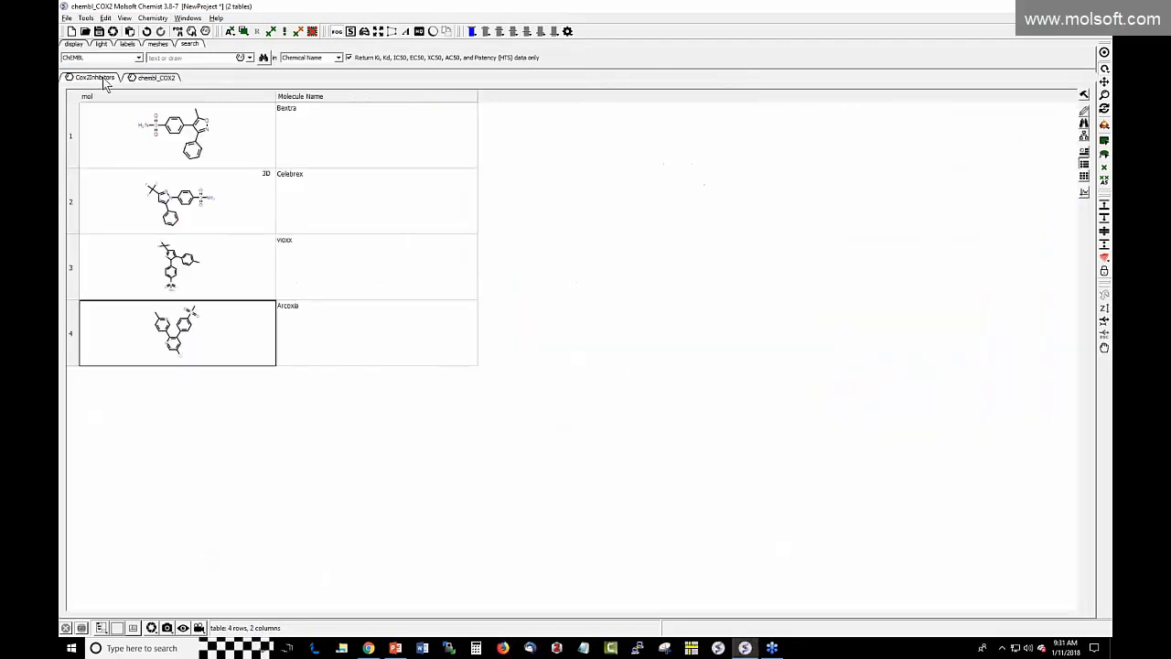
right_click(104, 80)
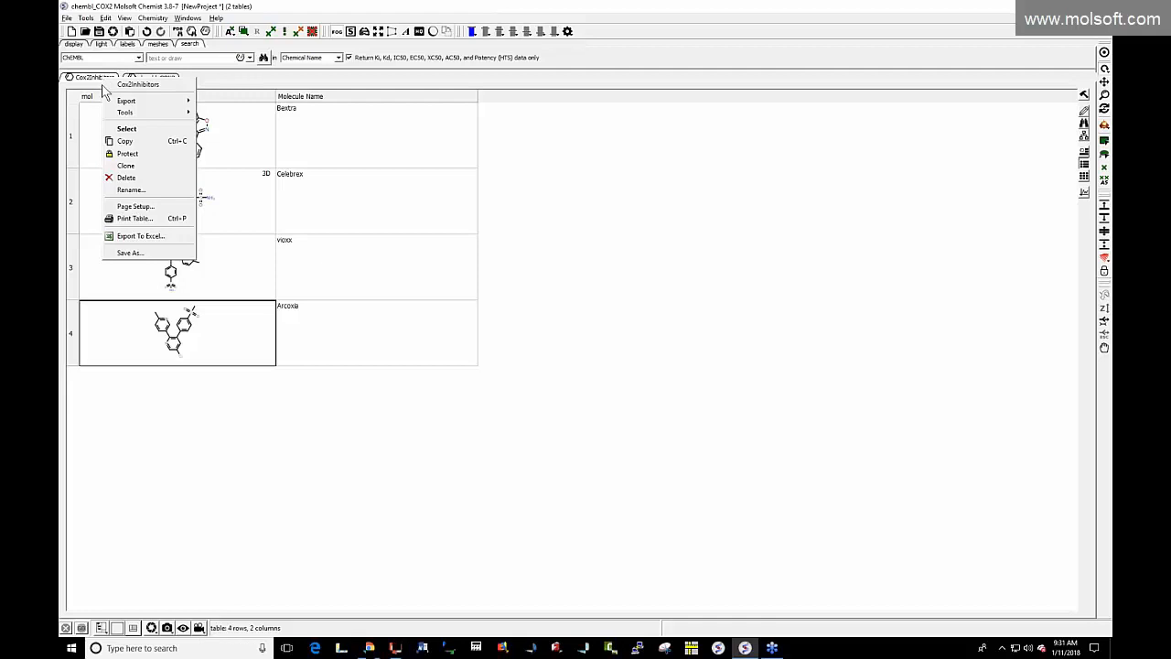
mouse_move(130, 103)
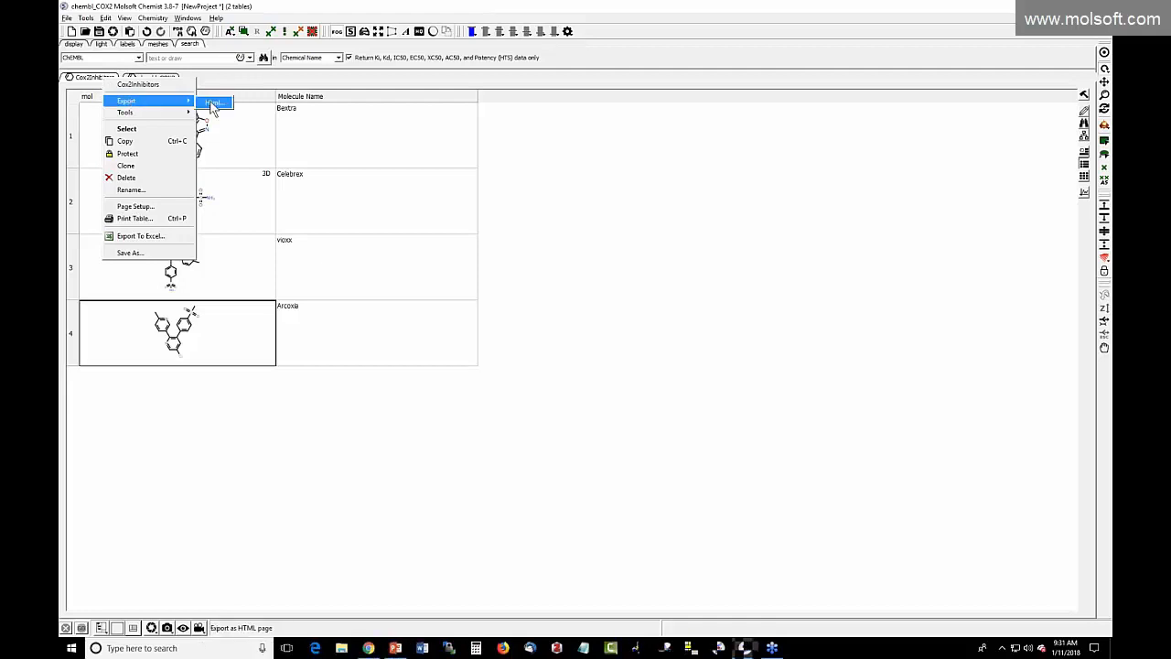
click(213, 103)
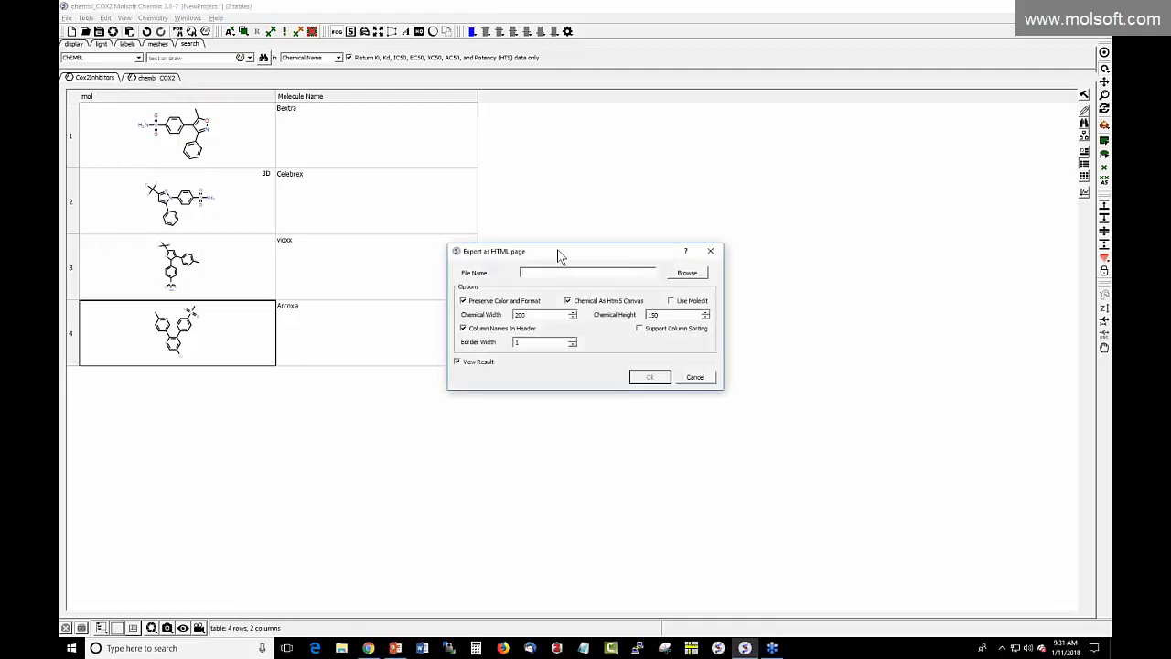
text(cox2)
click(649, 379)
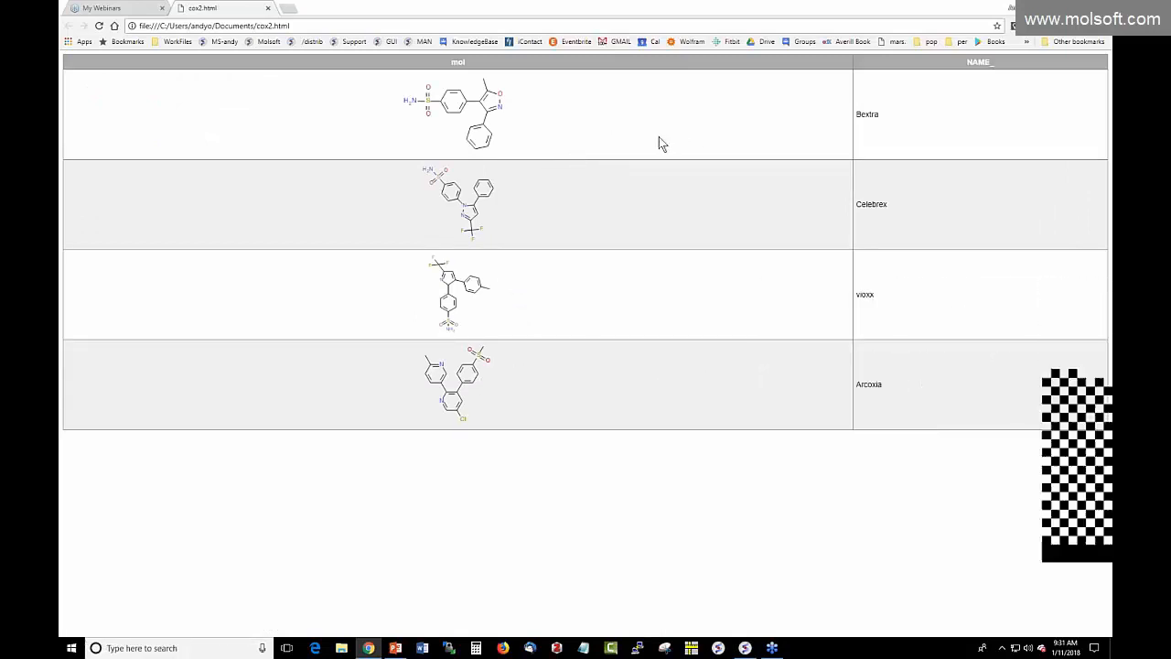
click(395, 648)
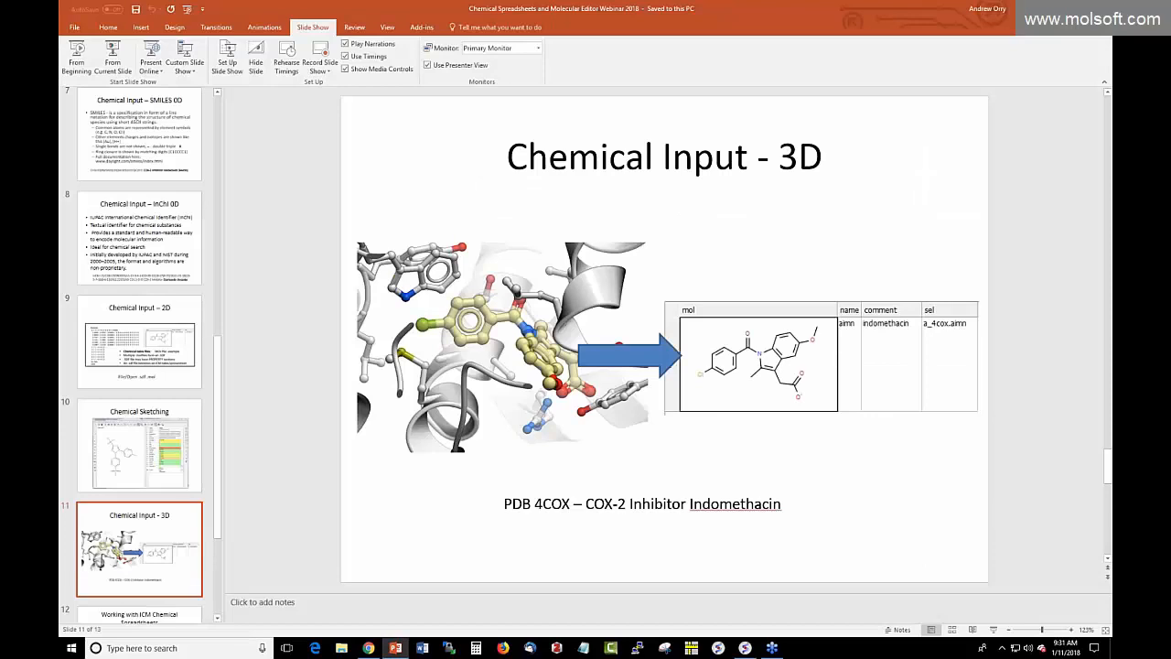
click(1049, 8)
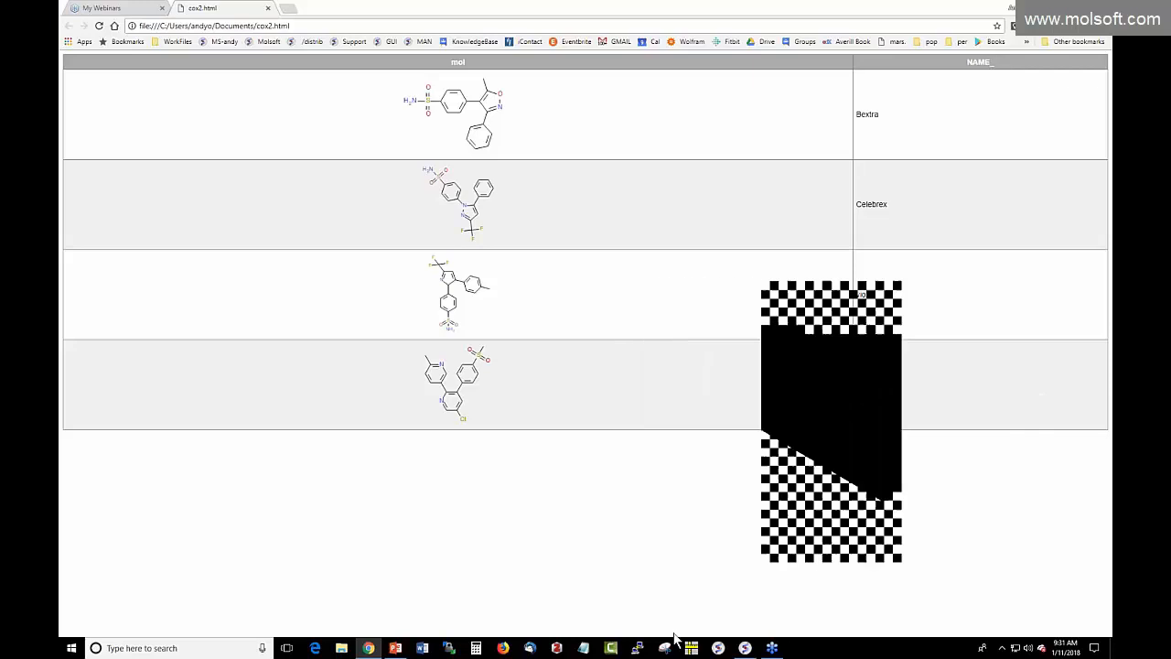
Step: Close the exported cox2.html page and switch back to the Molsoft Chemist window
click(745, 647)
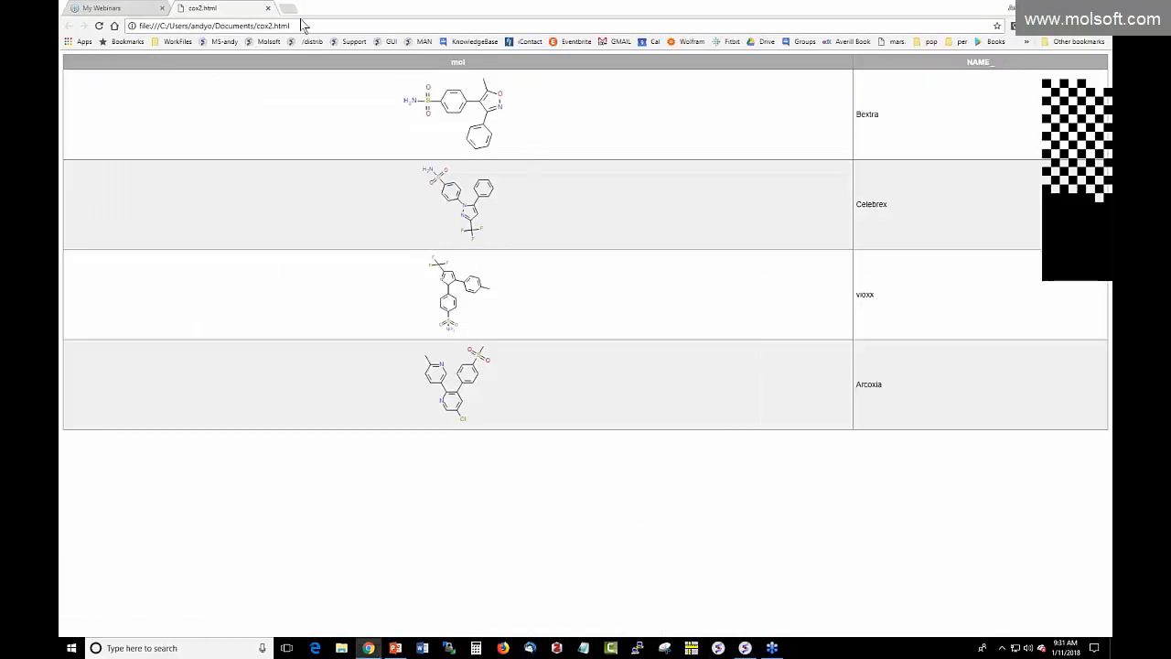
click(268, 9)
key(alt+Tab)
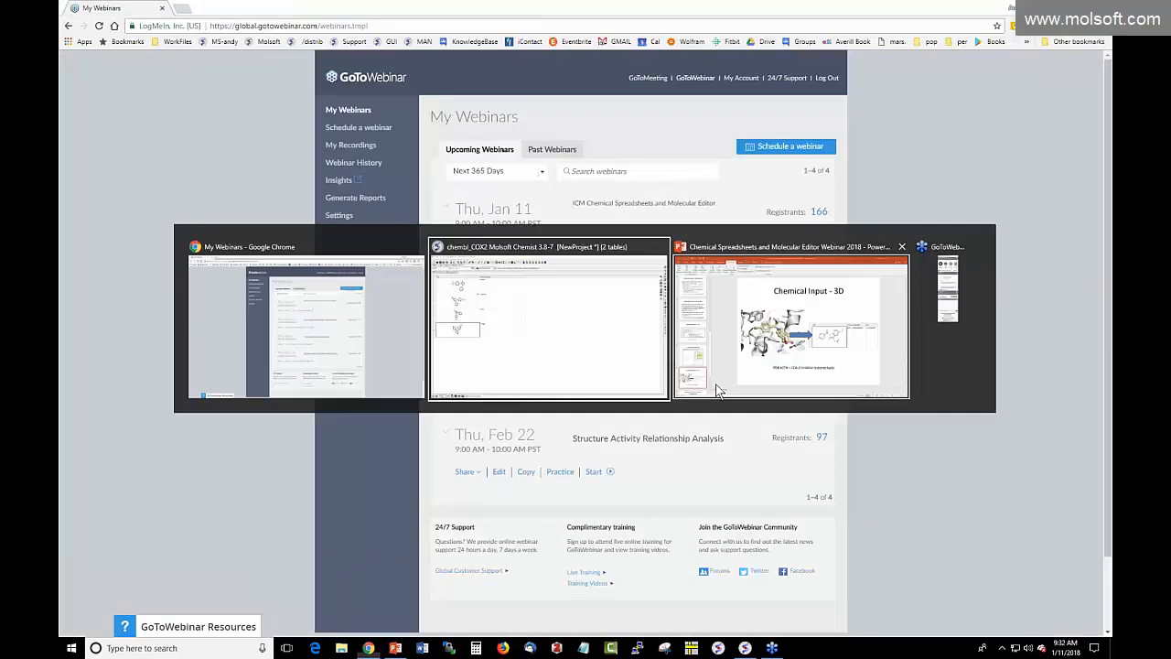
click(156, 80)
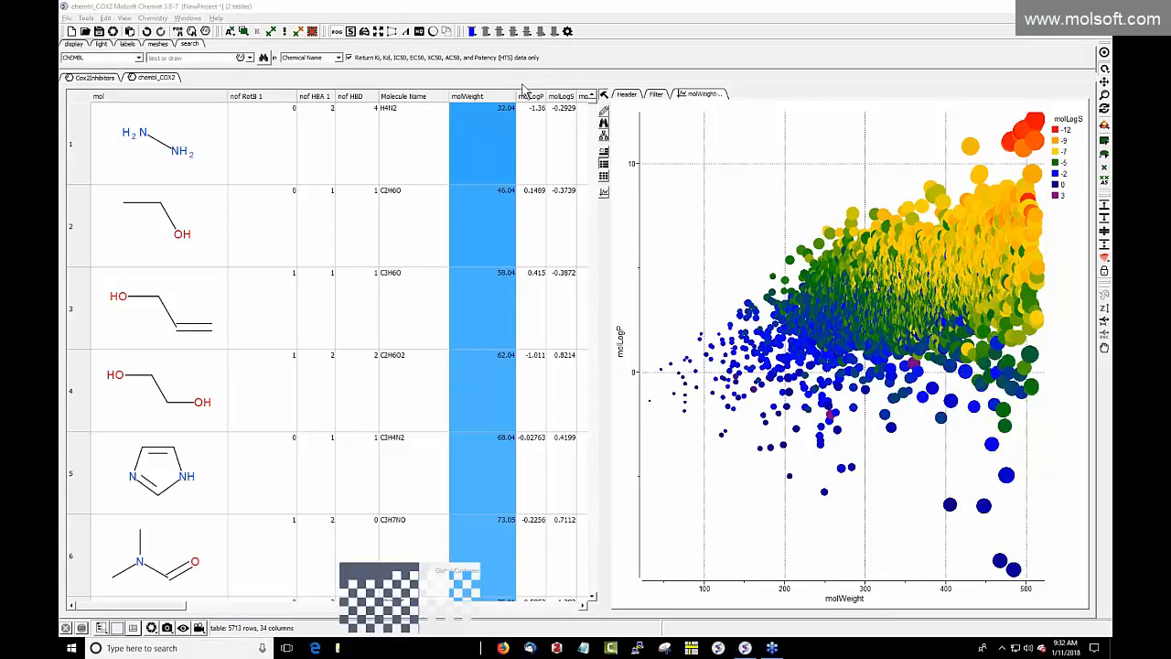
click(395, 648)
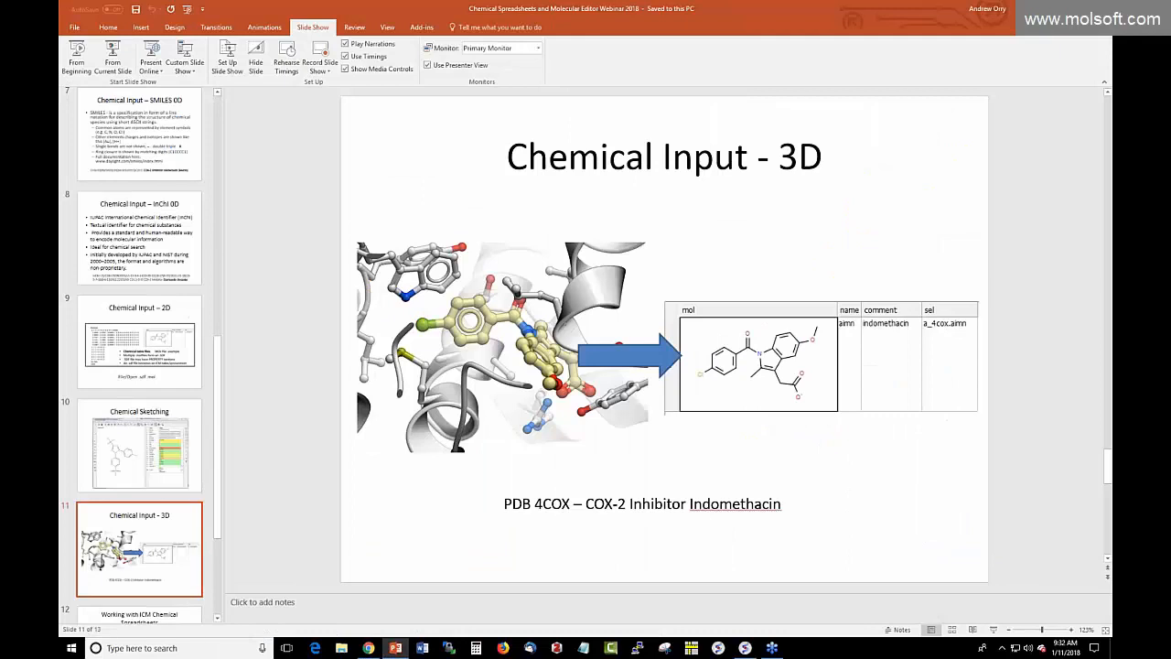
click(1048, 9)
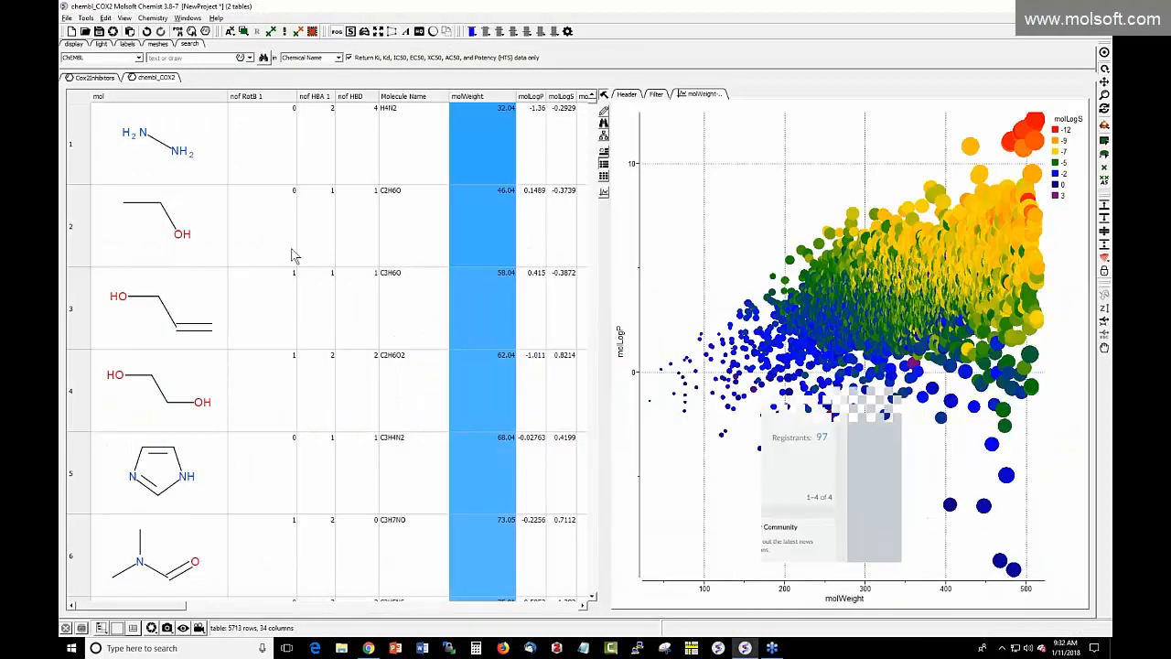
click(67, 17)
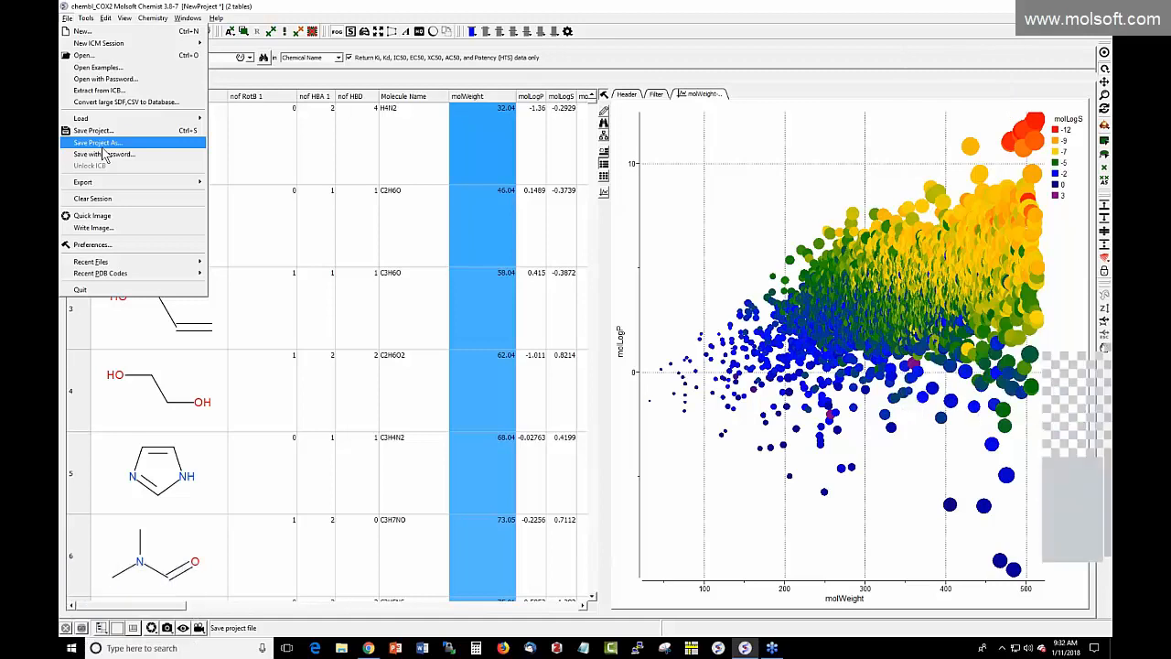
click(560, 237)
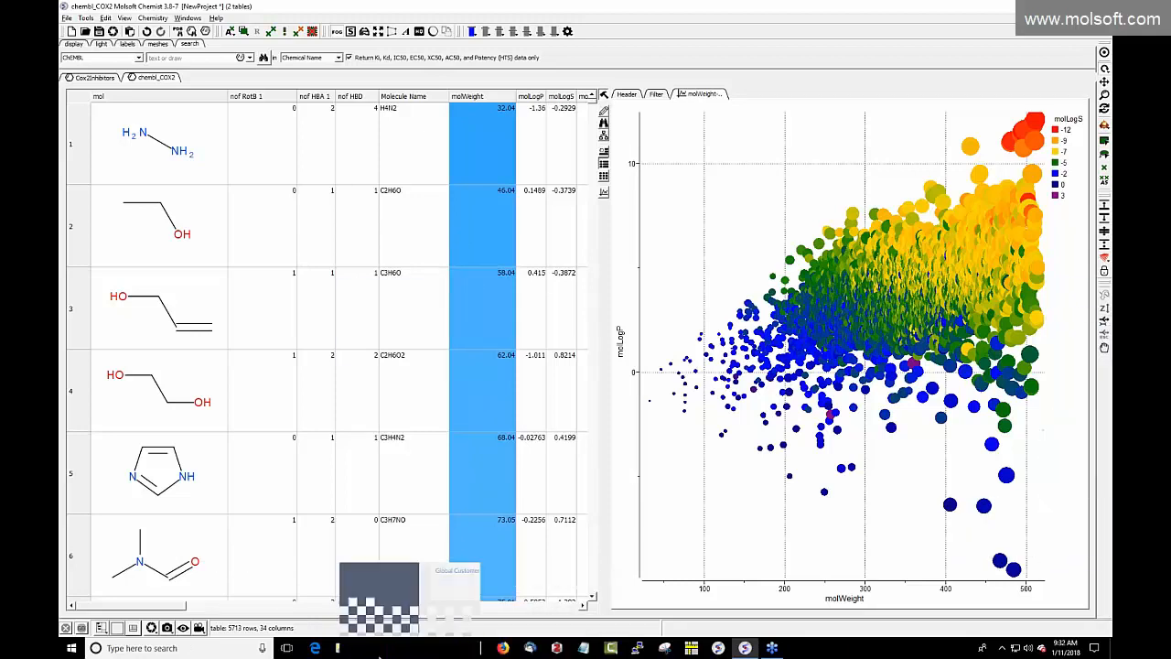
click(369, 648)
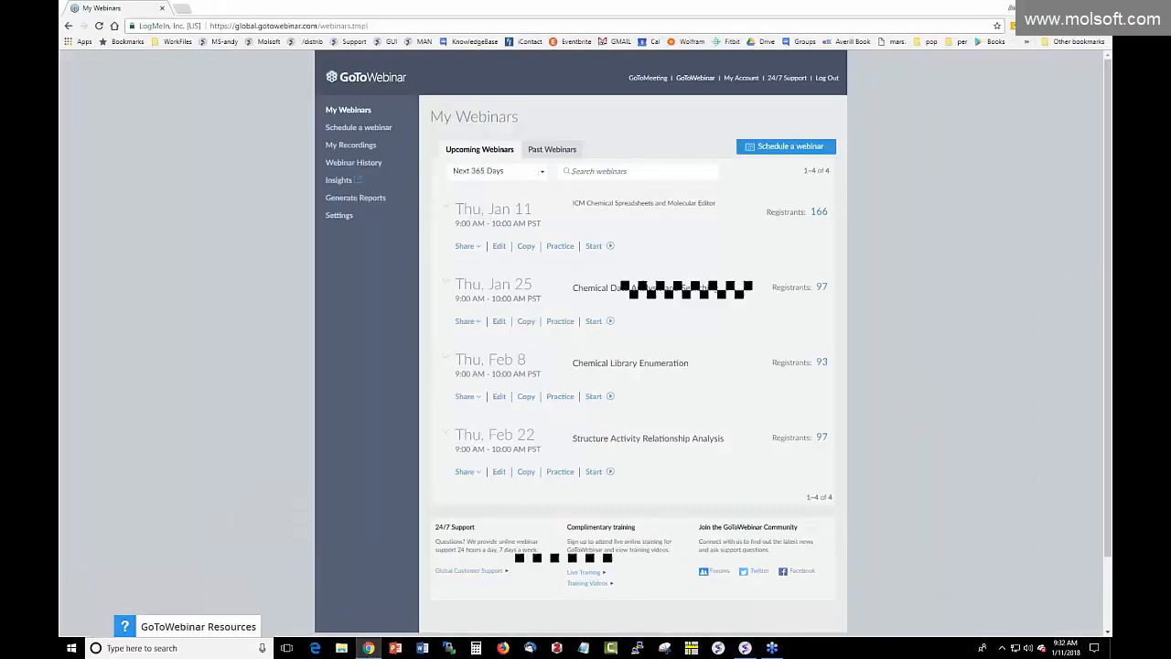
click(1048, 7)
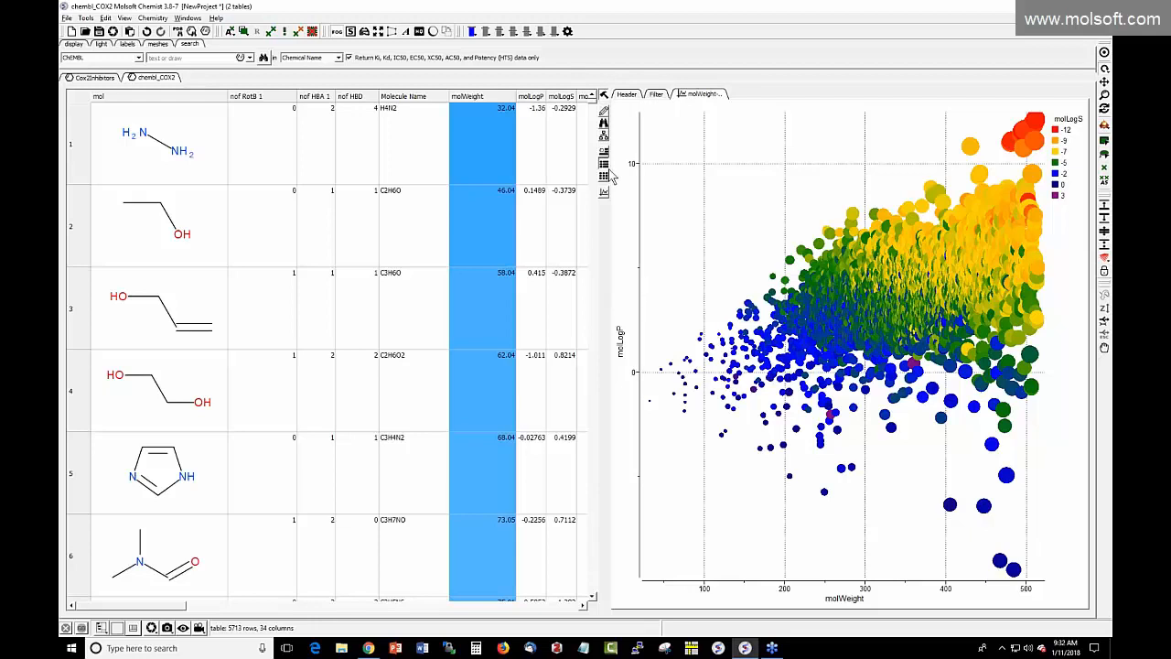
Step: Widen the chembl_COX2 table against the plot so that the columns through molVolume are shown
drag(609, 165, 690, 192)
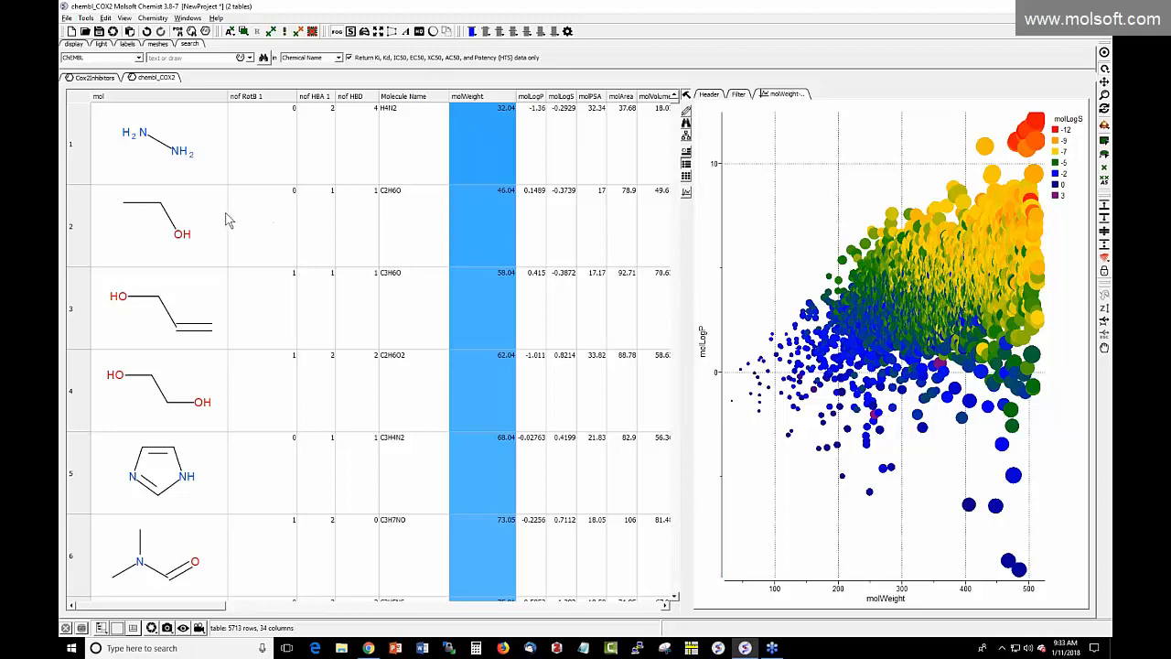
scroll(178, 231, down, 2)
scroll(178, 220, up, 2)
scroll(220, 218, down, 2)
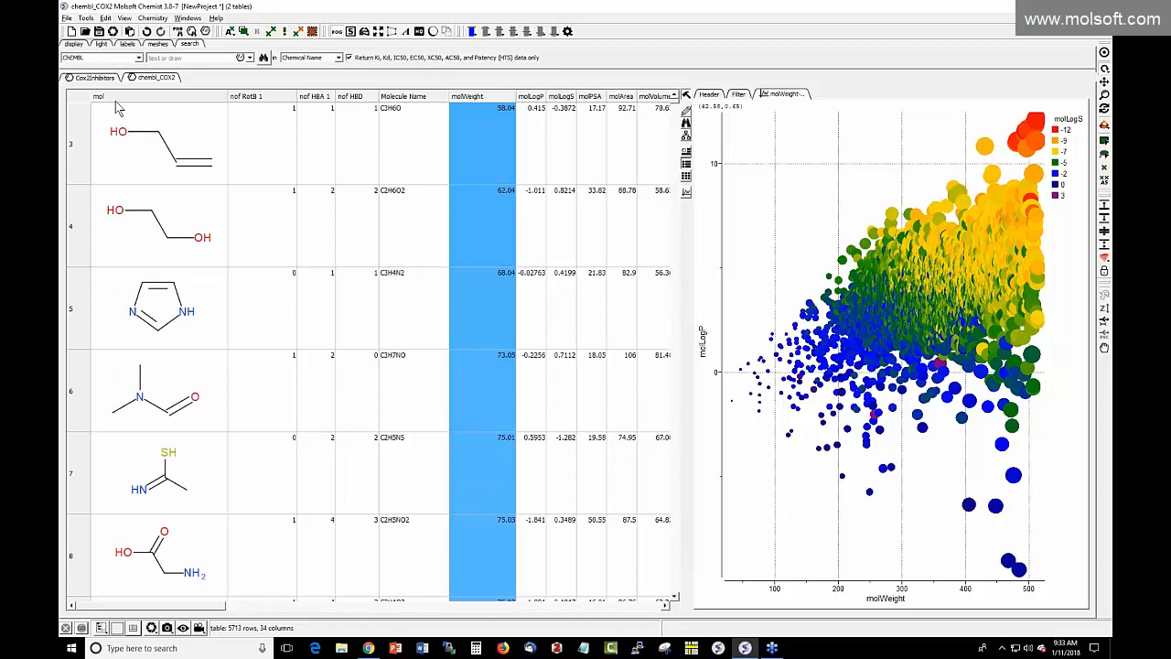
Step: Select rows 26, 29 and 30 together in the chembl_COX2 table
scroll(234, 270, down, 4)
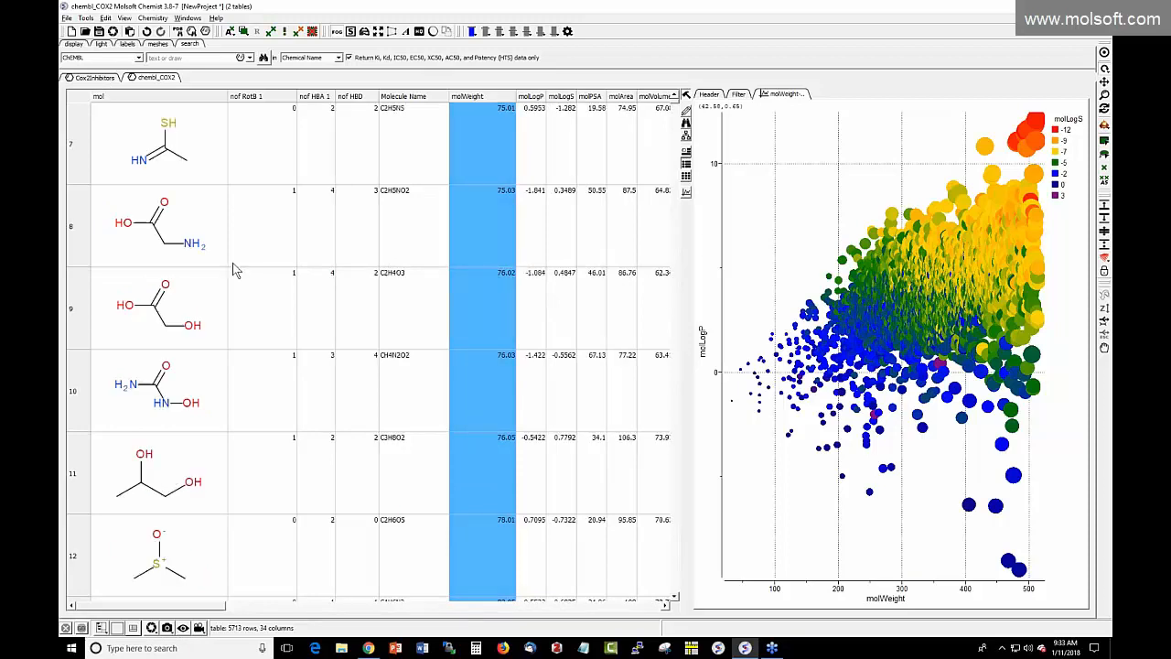
click(92, 240)
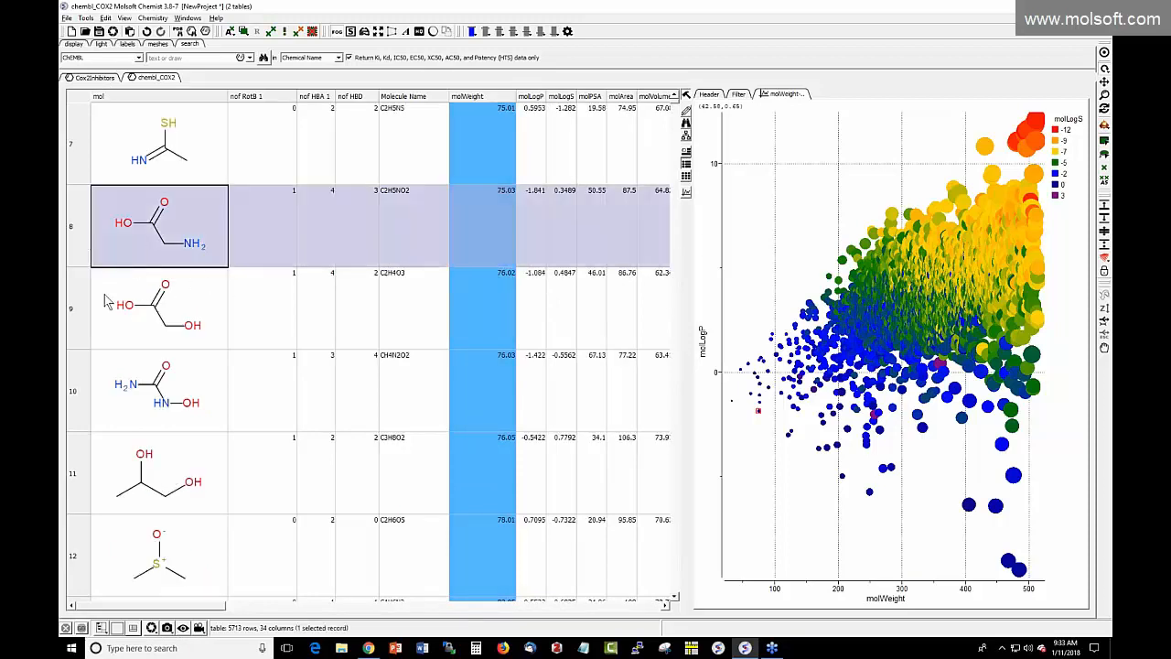
scroll(106, 307, down, 16)
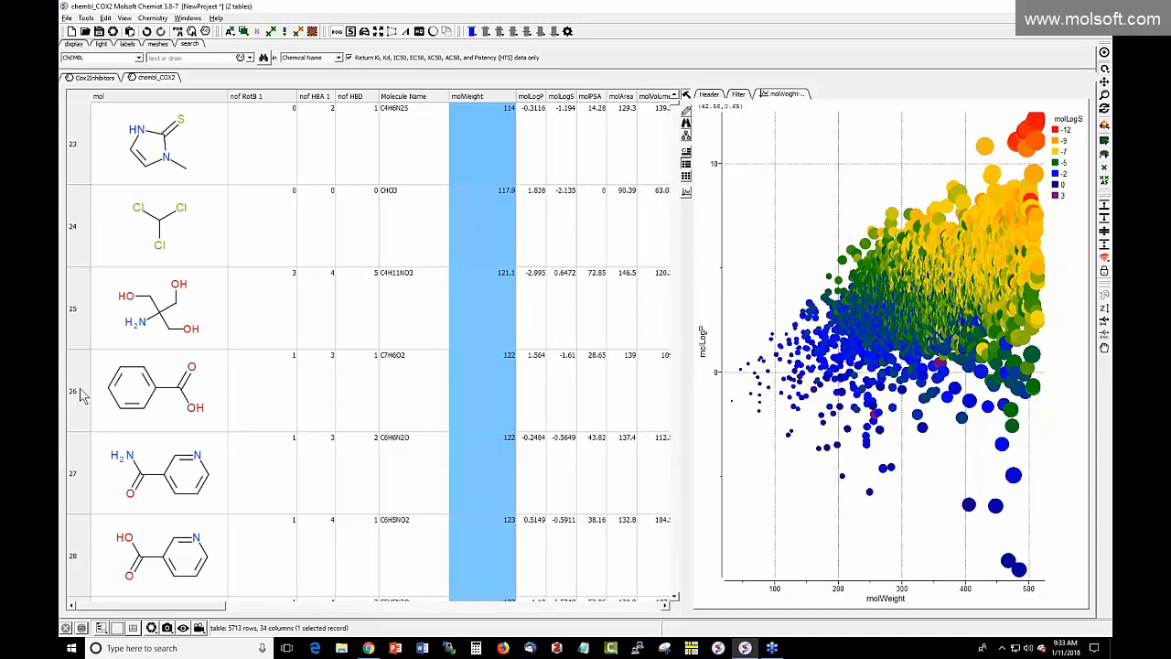
click(81, 395)
scroll(80, 395, down, 3)
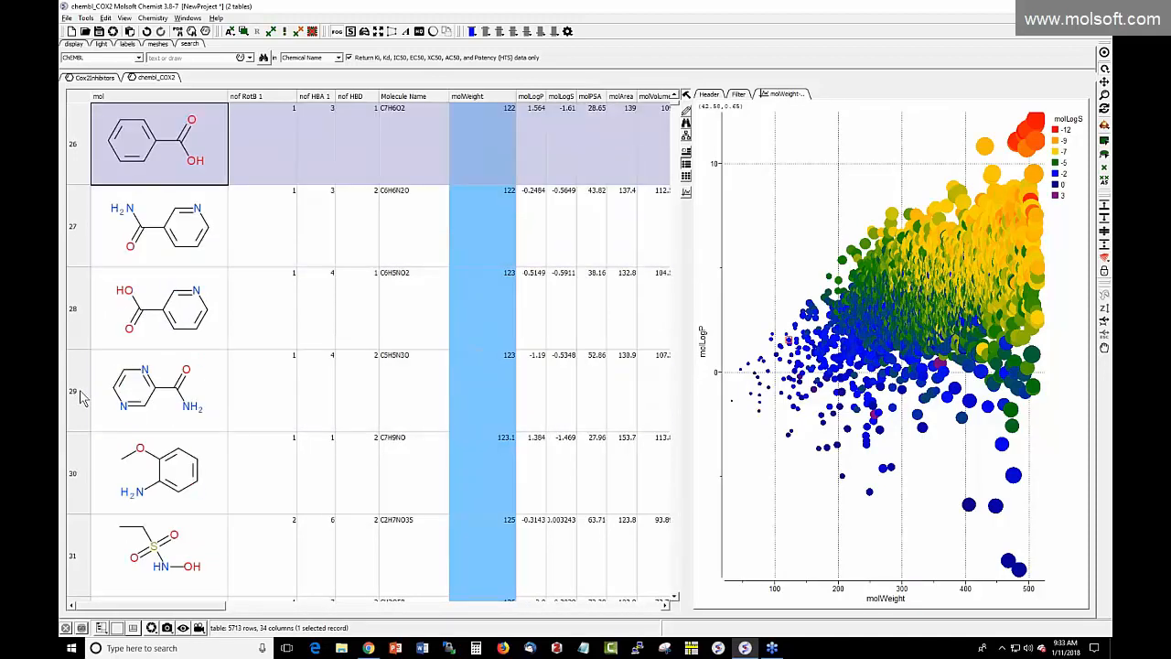
ctrl+click(81, 395)
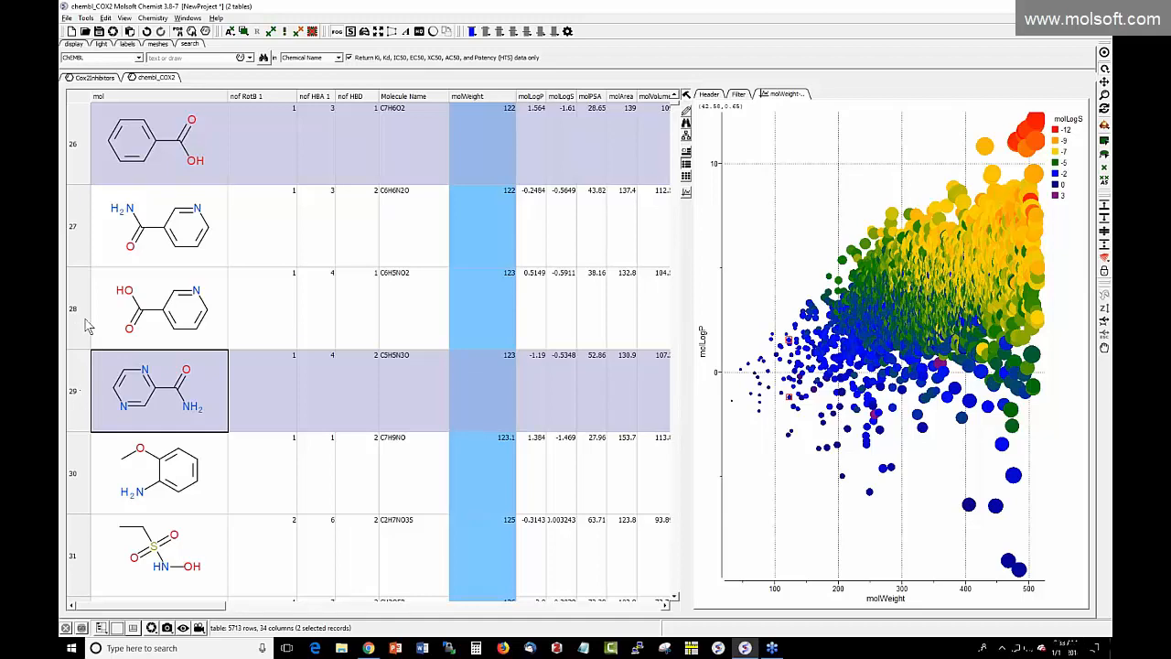
ctrl+click(84, 476)
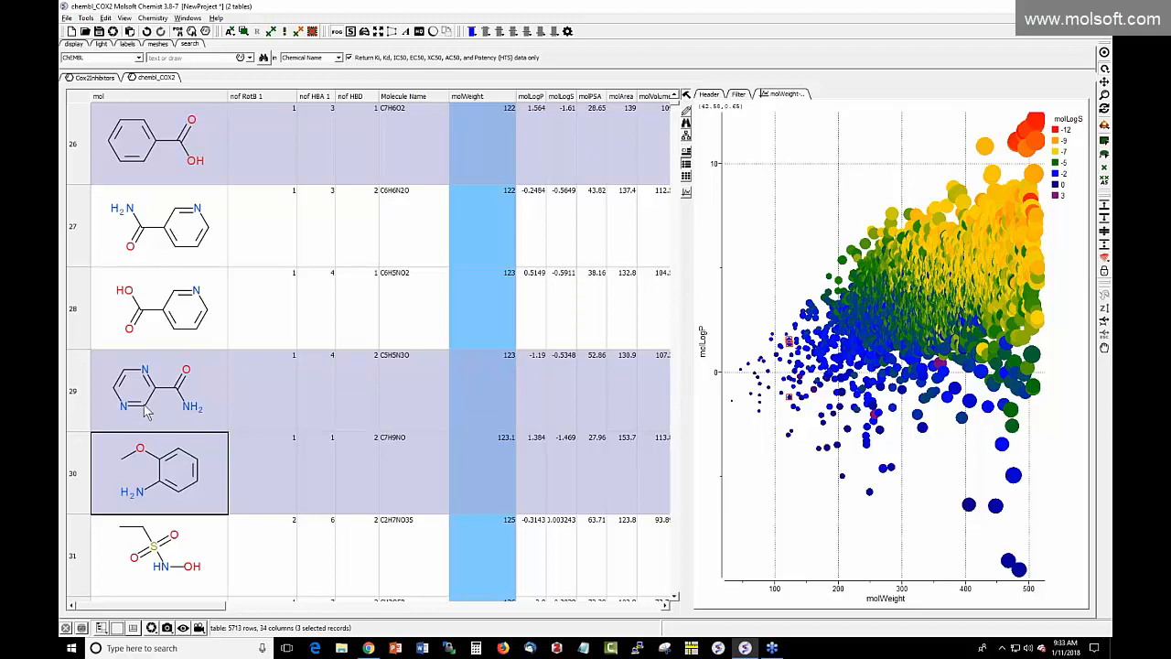
Step: Mark the three selected rows with the red label 1 and clear the row selection
right_click(182, 396)
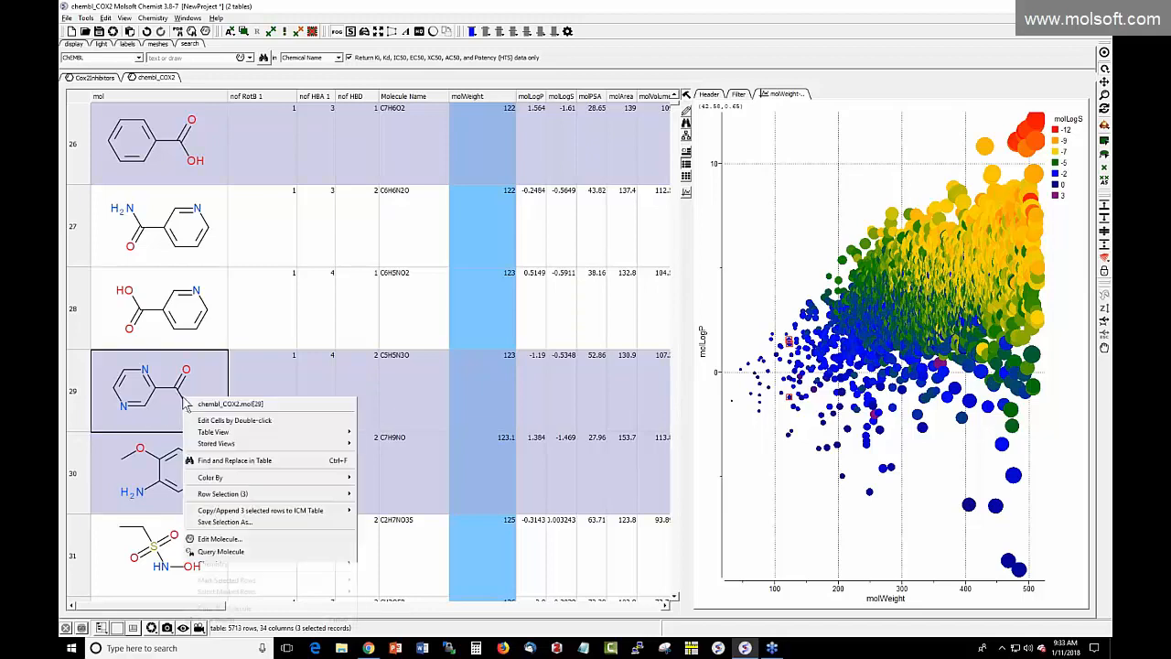
mouse_move(277, 584)
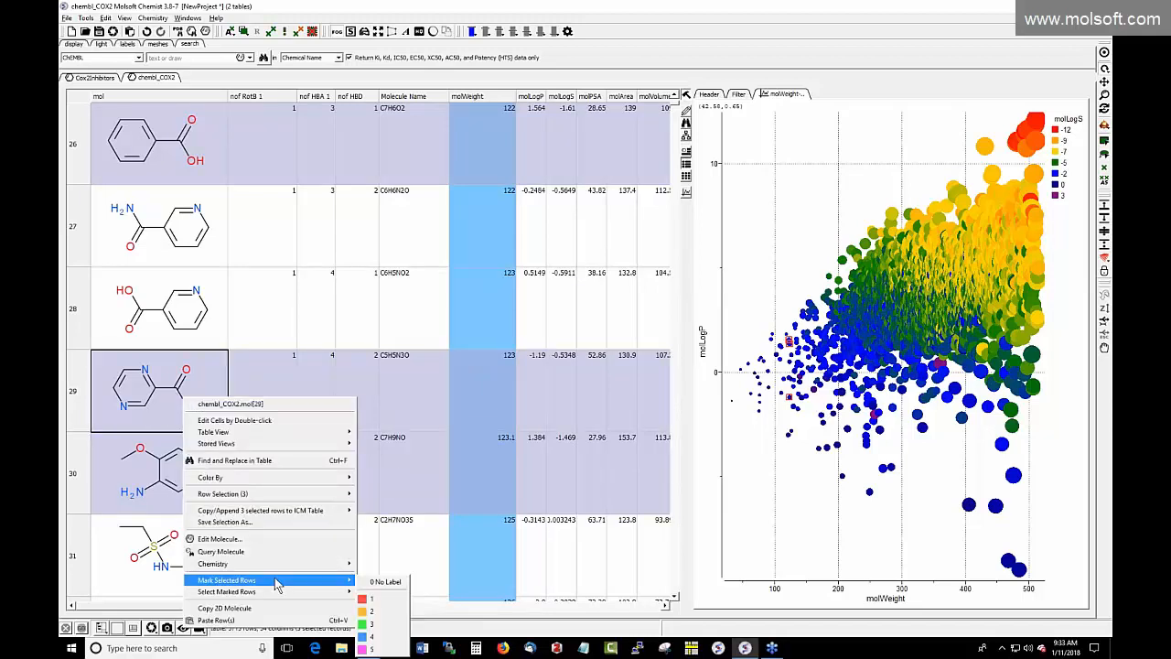
click(375, 600)
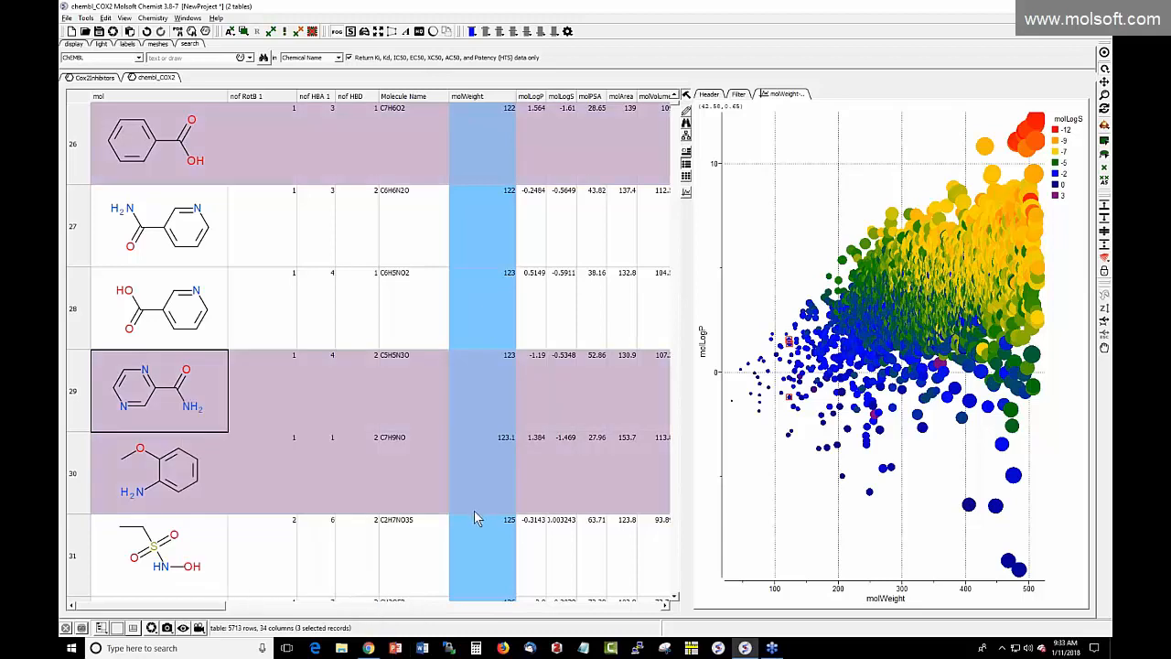
click(475, 325)
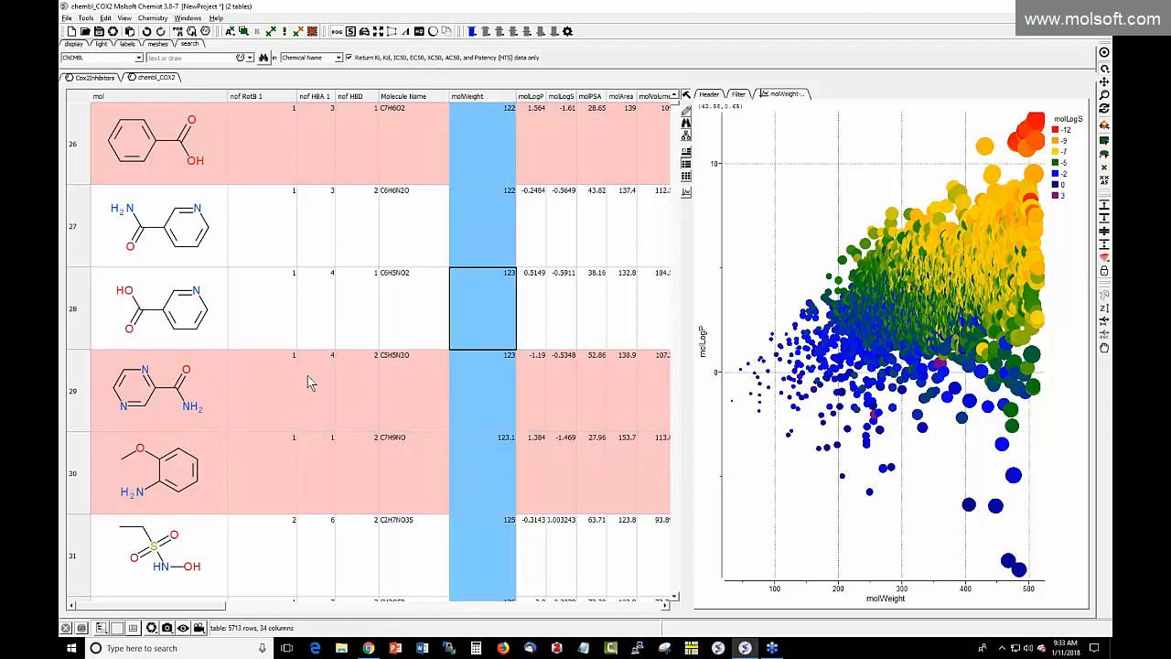
Step: Select all rows marked with the red label 1 in the chembl_COX2 table
right_click(290, 308)
mouse_move(355, 445)
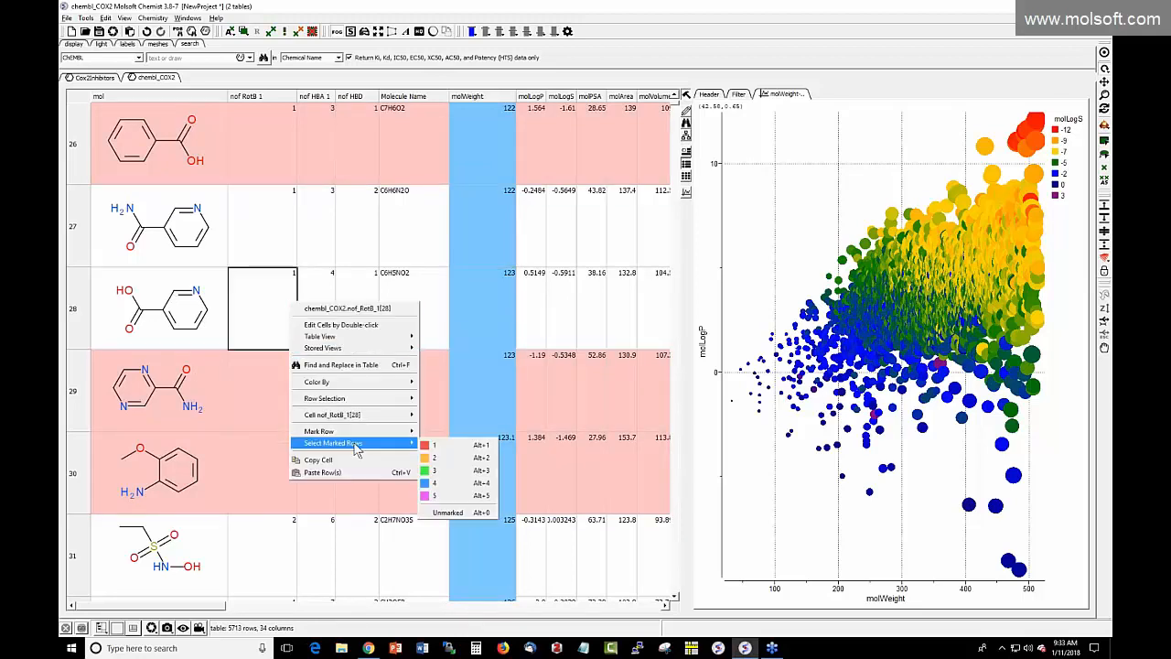
click(443, 448)
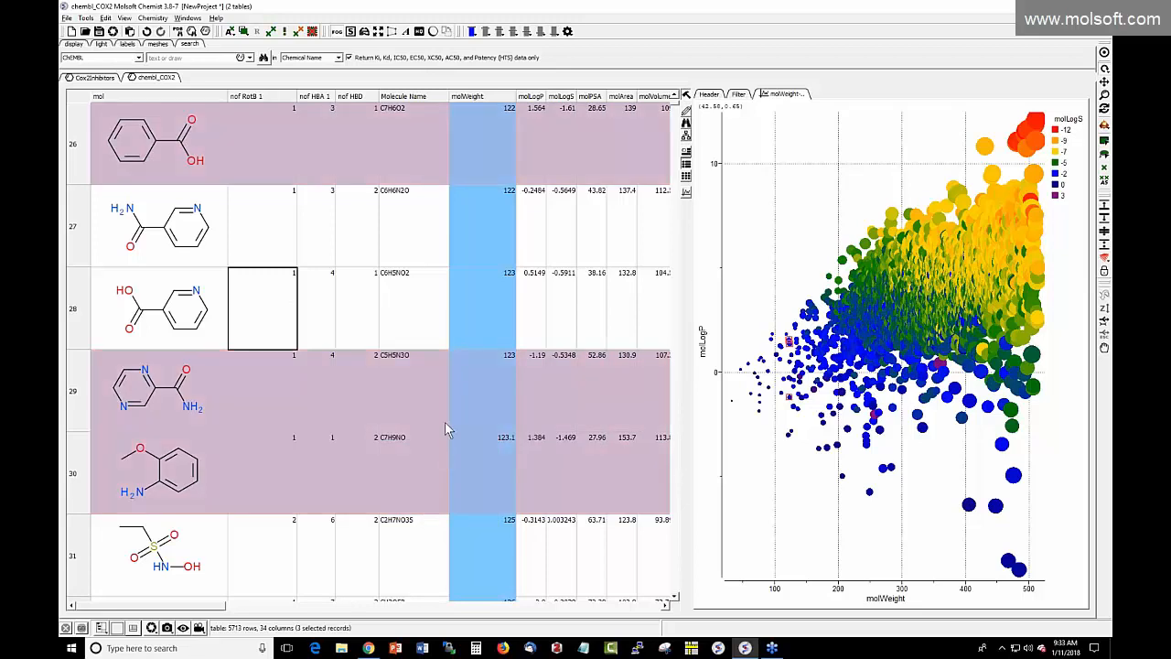
Step: Copy the three selected red rows to a new table named selected_red
right_click(241, 157)
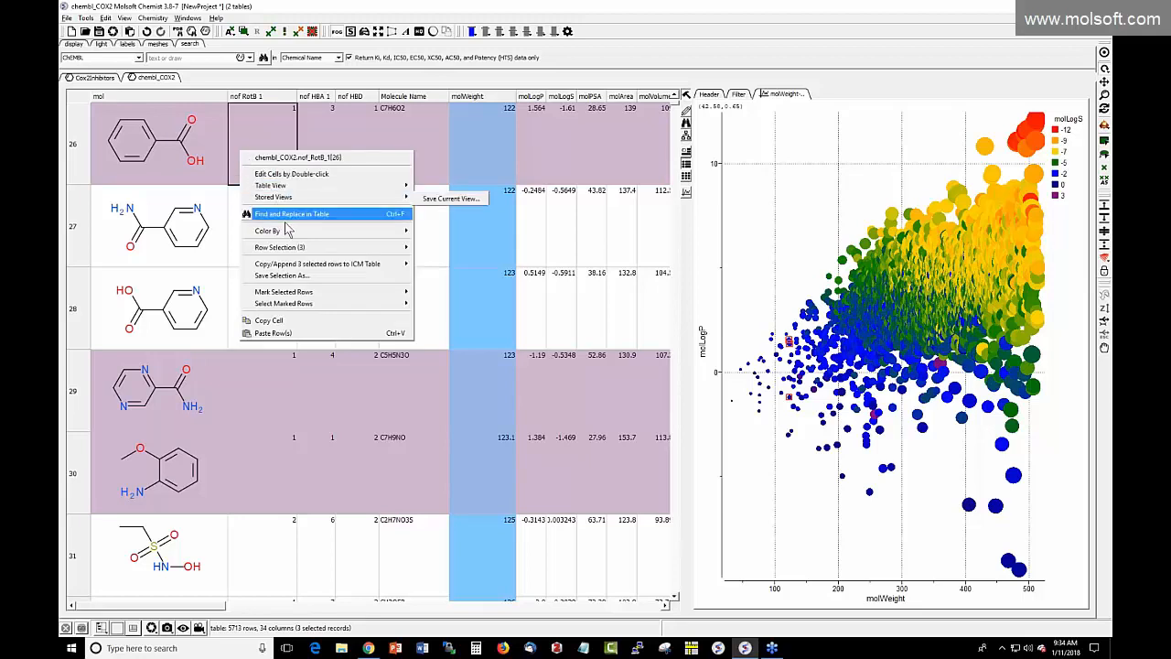
mouse_move(291, 248)
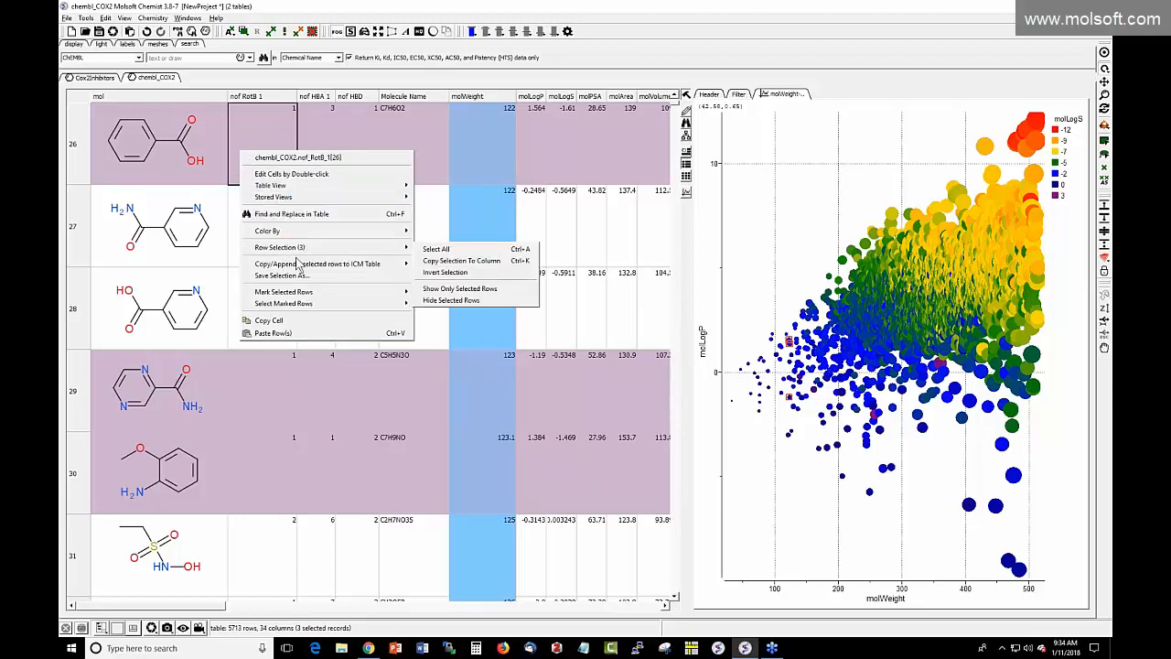
mouse_move(300, 268)
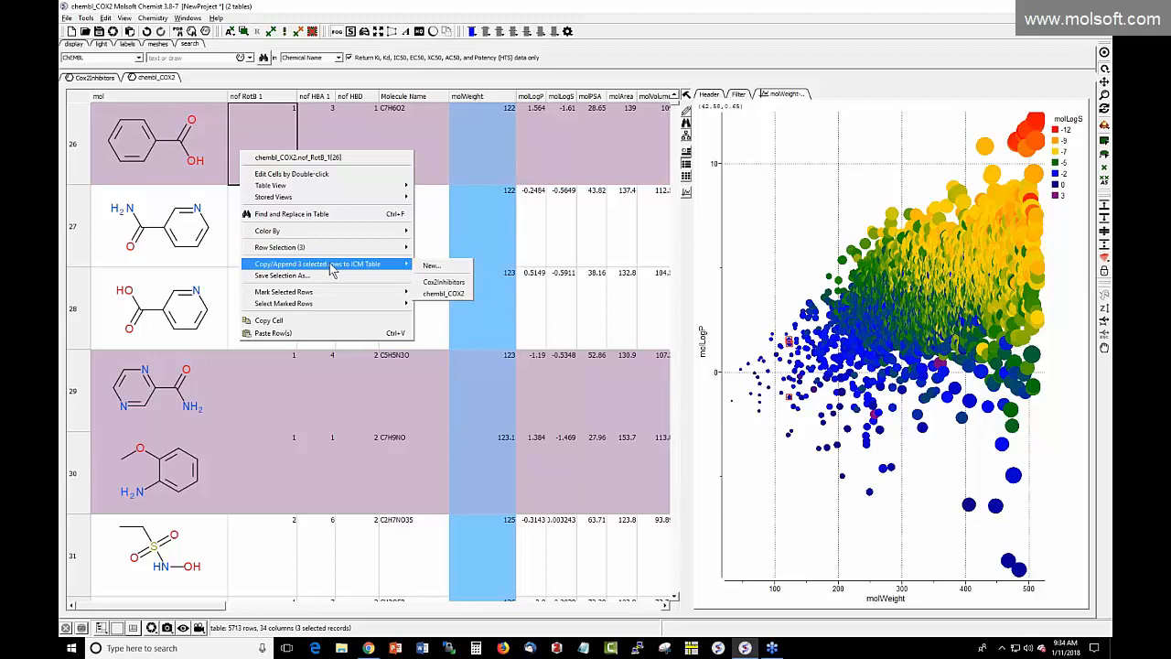
click(428, 265)
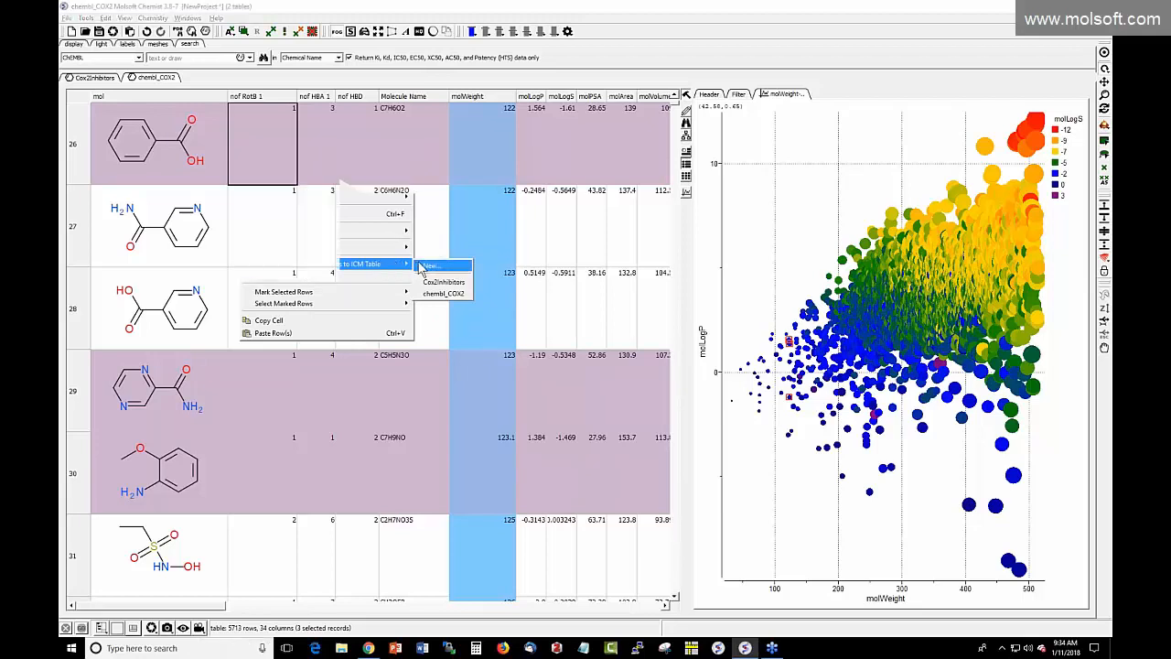
click(579, 322)
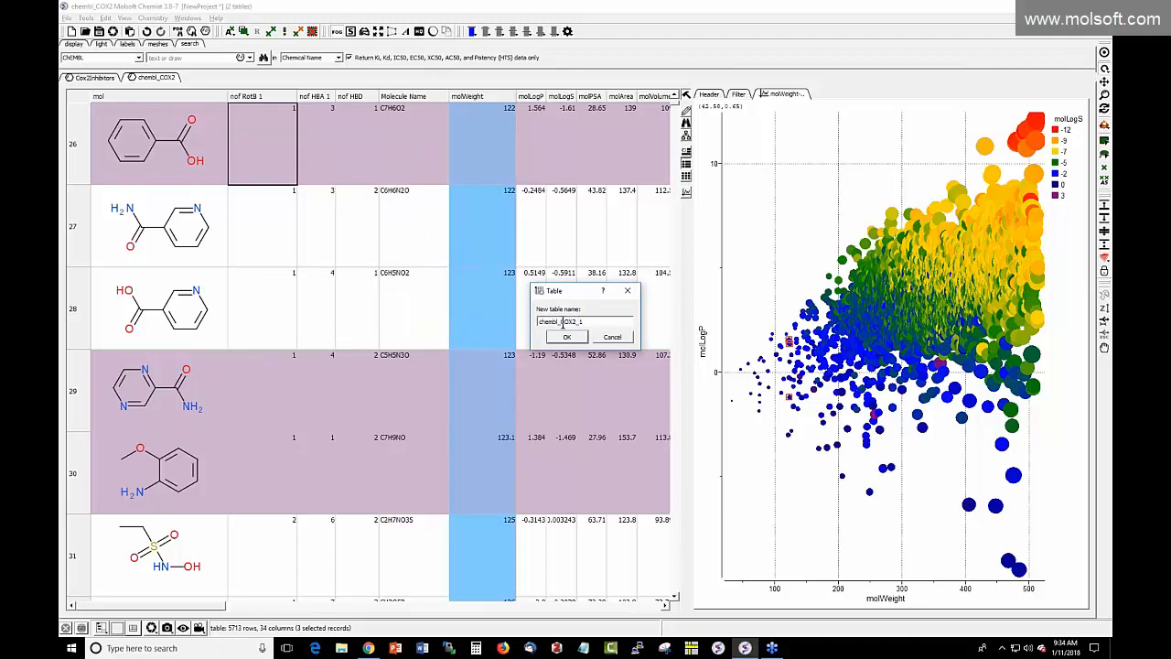
double_click(562, 321)
text(selectedred)
click(567, 337)
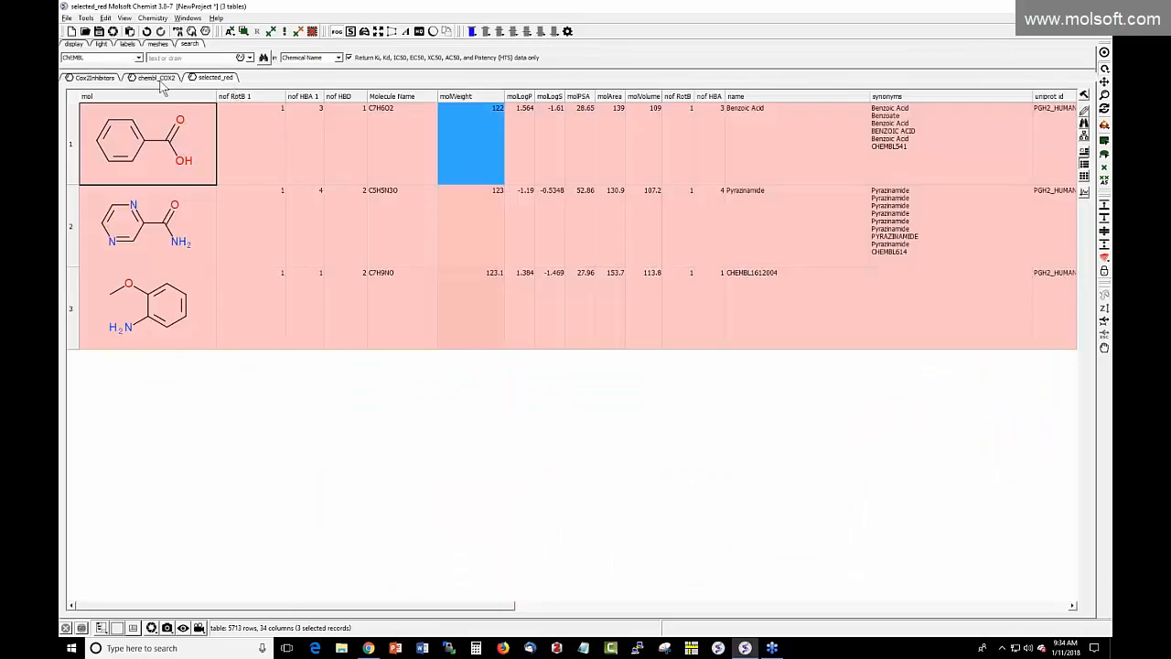
Step: Return to the chembl_COX2 table and sort its rows by molWeight in ascending order
click(158, 78)
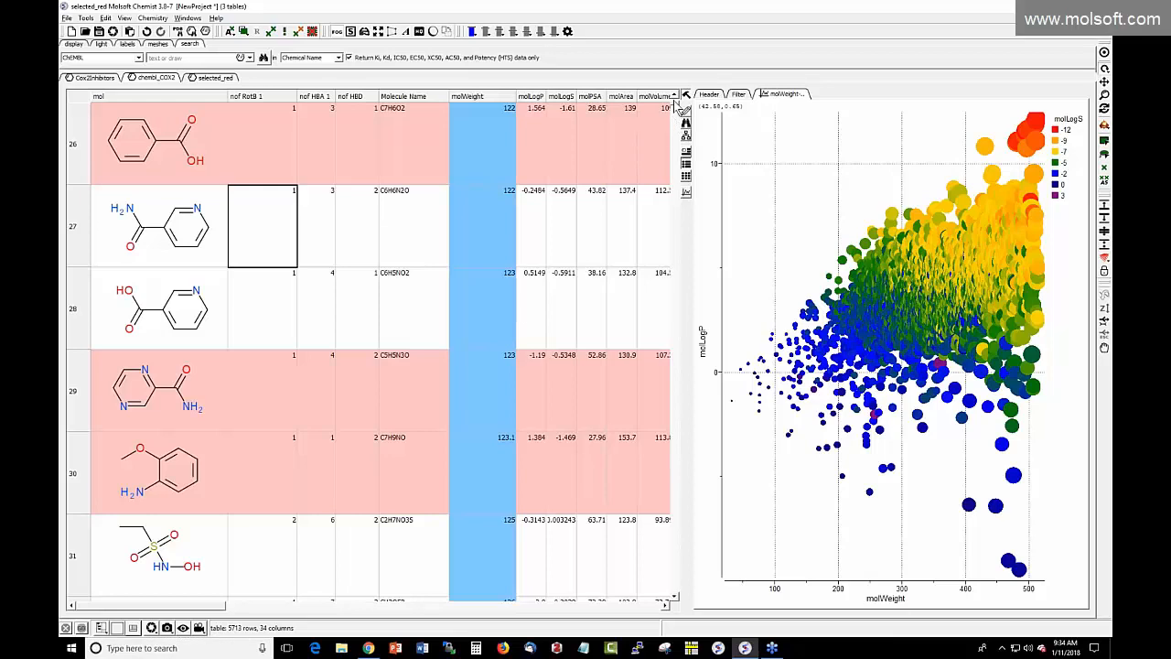
scroll(667, 161, up, 2)
scroll(151, 123, up, 5)
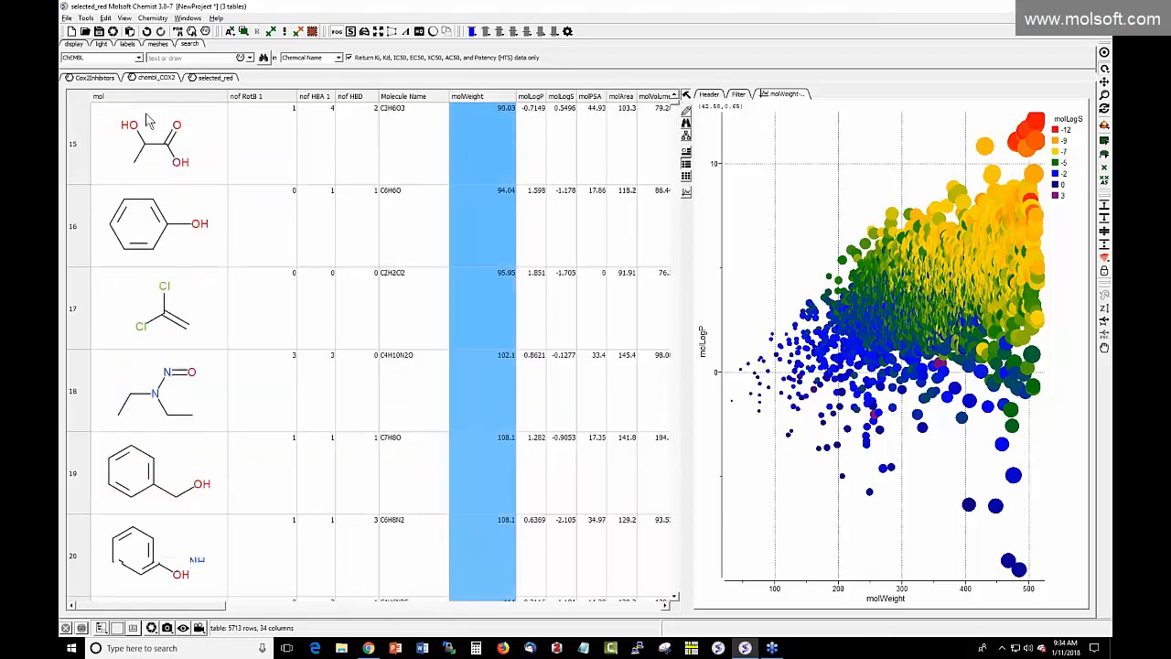
scroll(631, 119, down, 5)
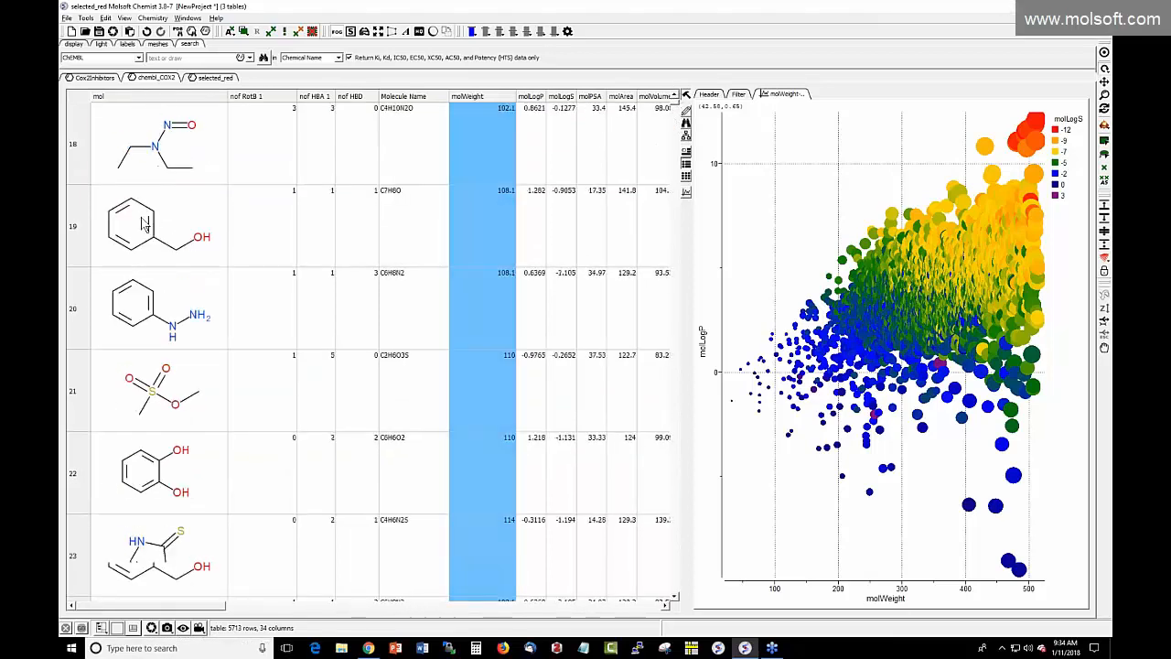
mouse_move(675, 108)
mouse_down()
mouse_move(672, 164)
mouse_move(665, 98)
mouse_up()
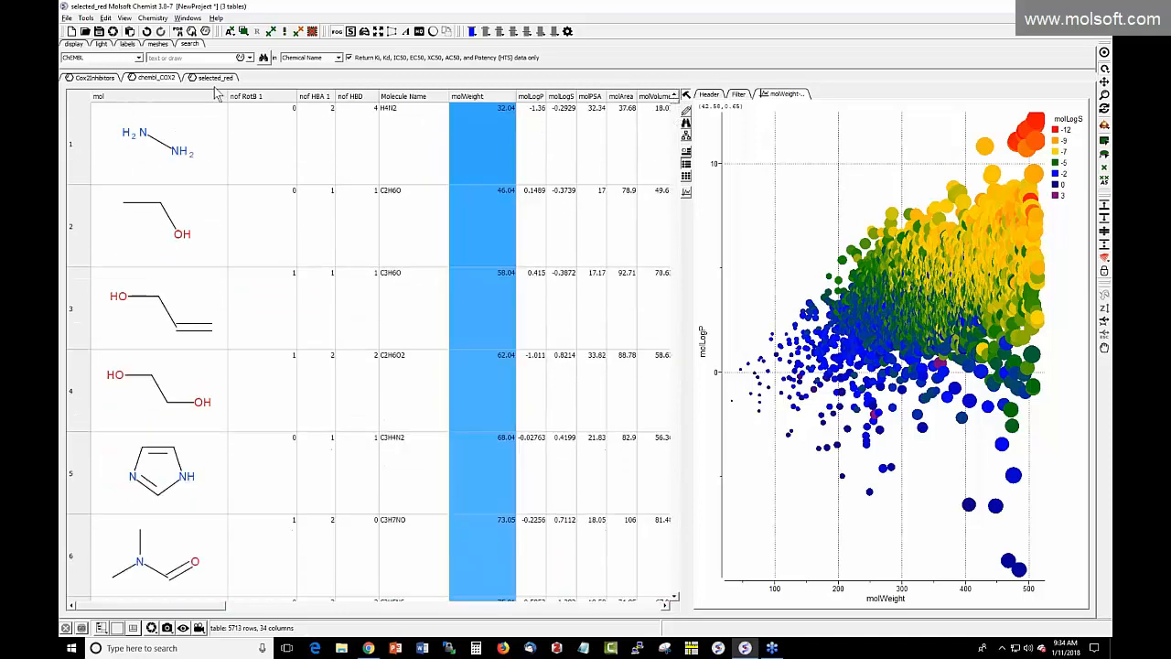
scroll(488, 144, down, 4)
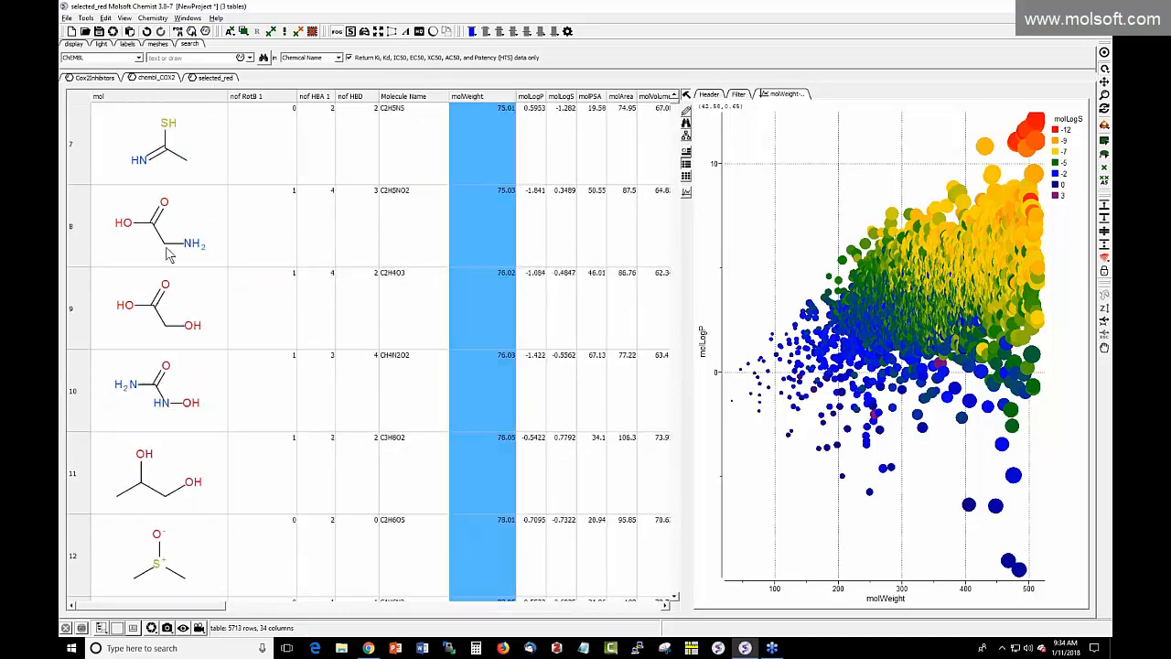
double_click(488, 96)
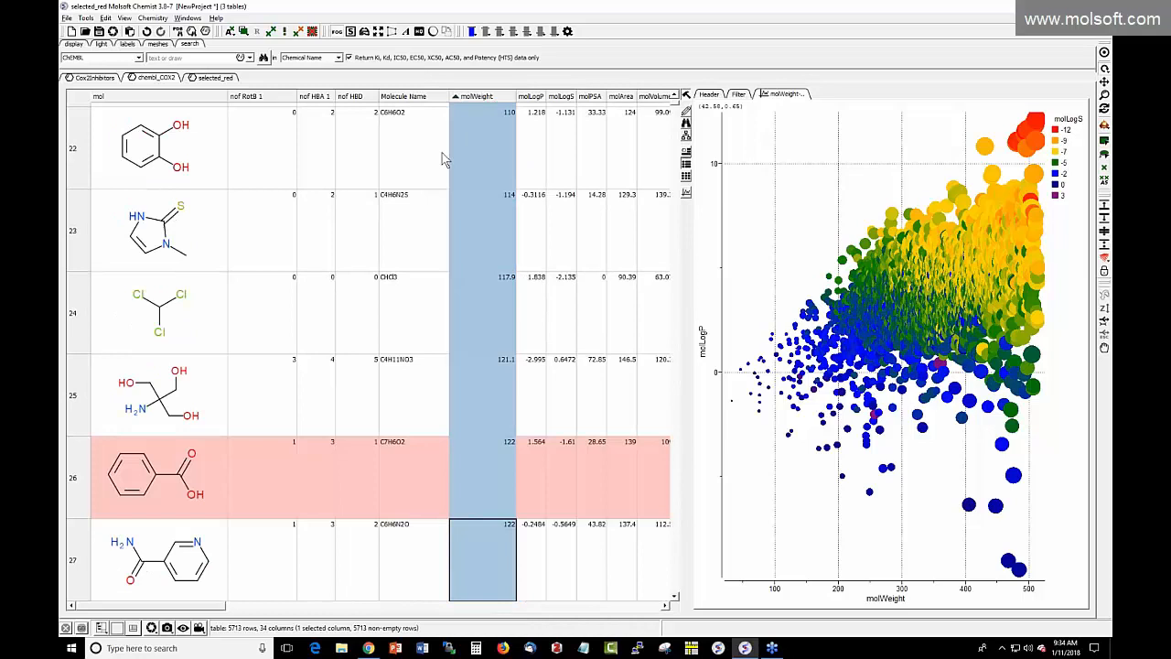
Step: Add the Molecule Name and mol columns to the molWeight column selection, and select the red rows 26, 29 and 30
ctrl+click(392, 97)
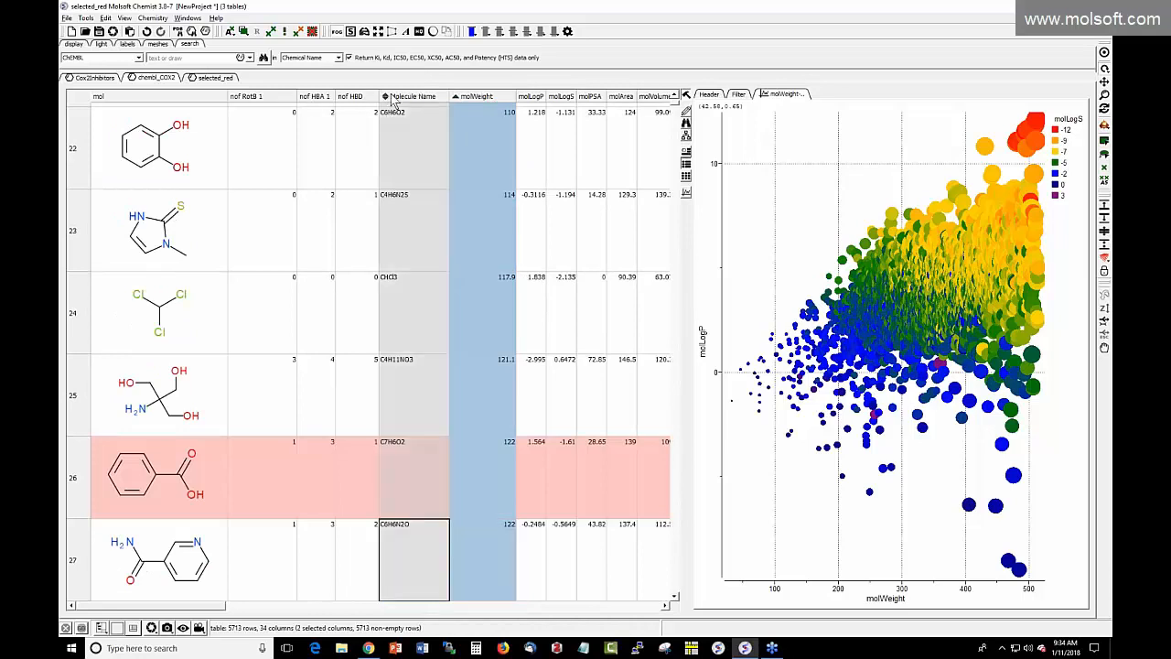
ctrl+click(165, 98)
scroll(91, 247, down, 3)
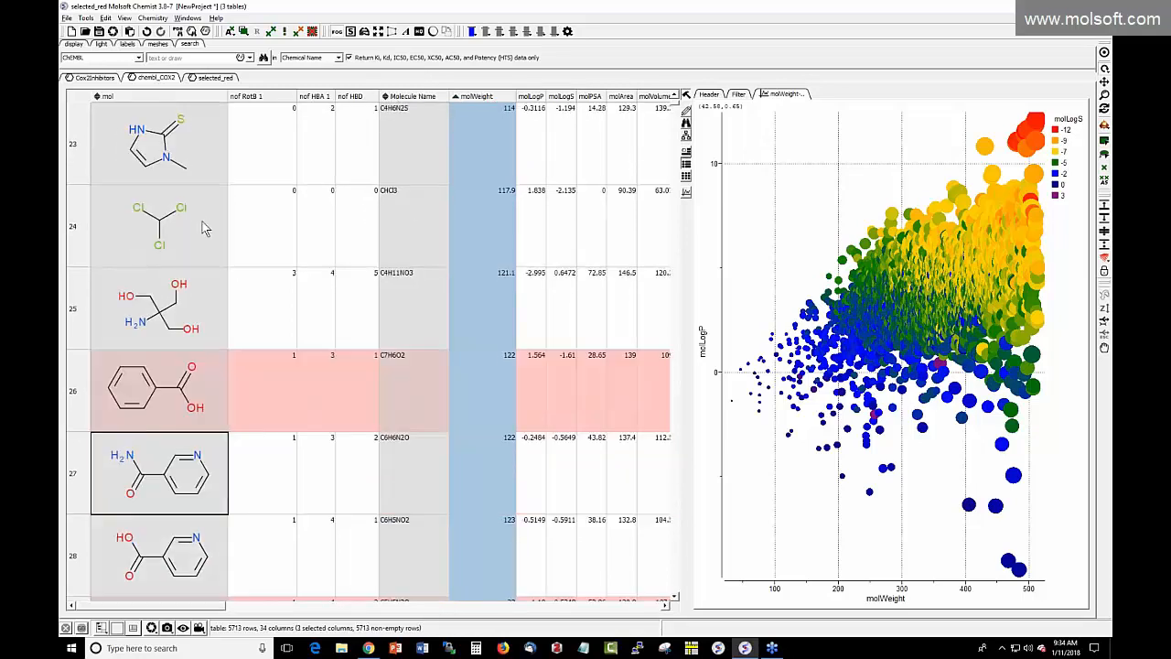
scroll(92, 247, up, 2)
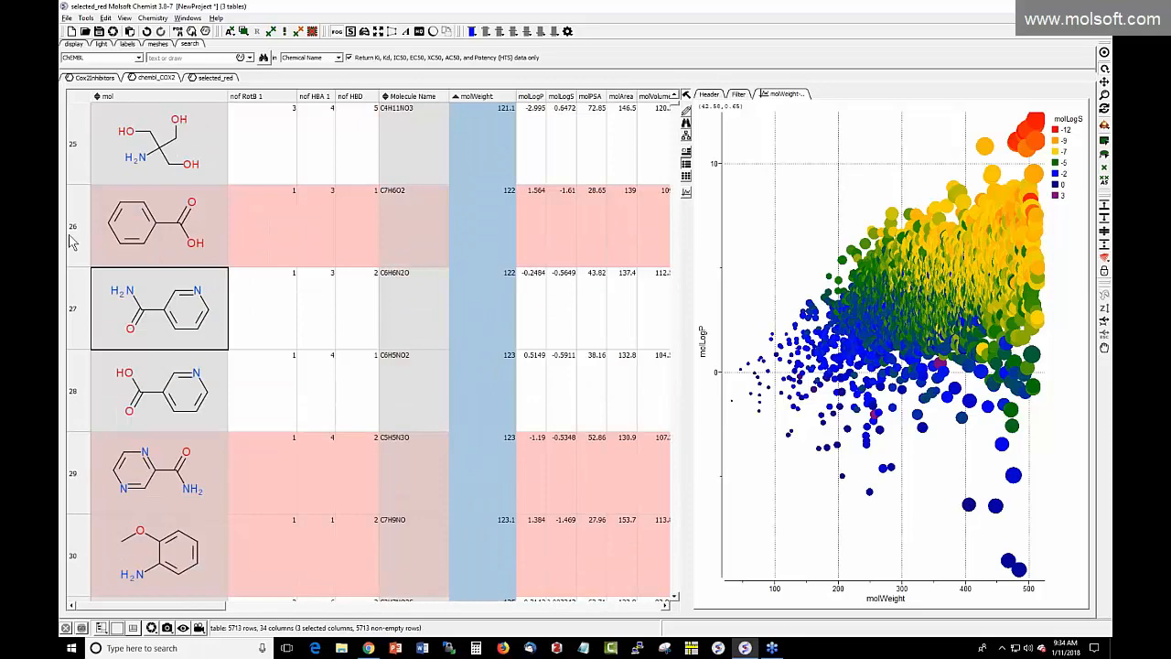
ctrl+click(76, 240)
ctrl+click(83, 453)
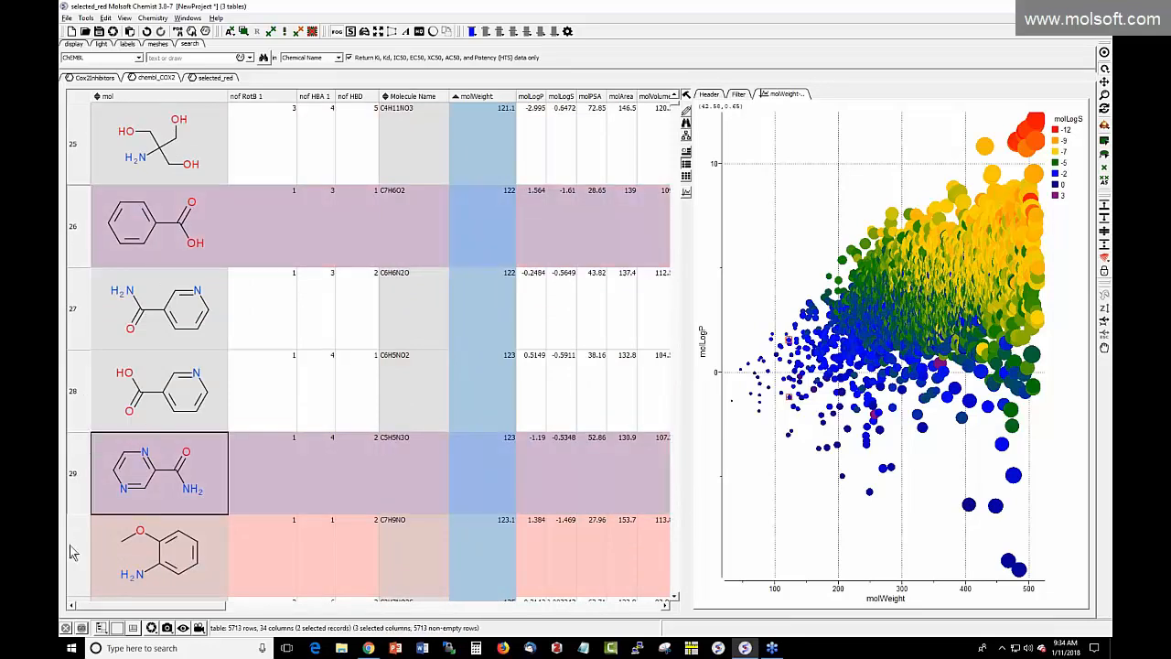
ctrl+click(128, 533)
Step: Copy the selected 3x3 cells to a new table named chembl_COX2_1 and clear the selection in it
right_click(158, 485)
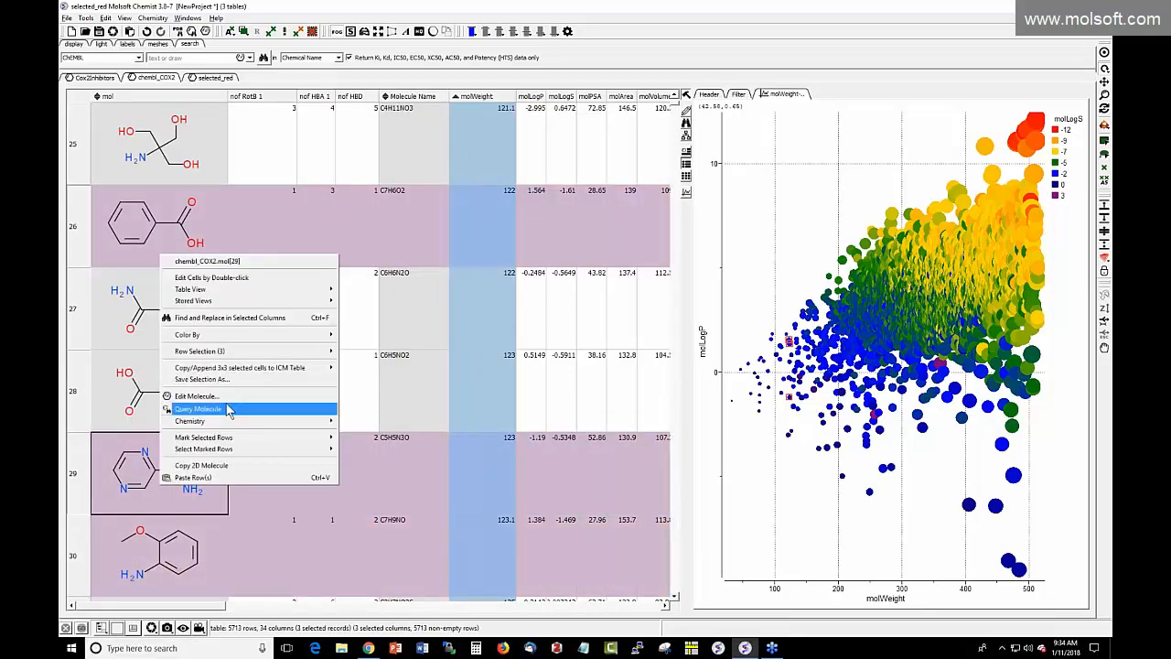
mouse_move(266, 369)
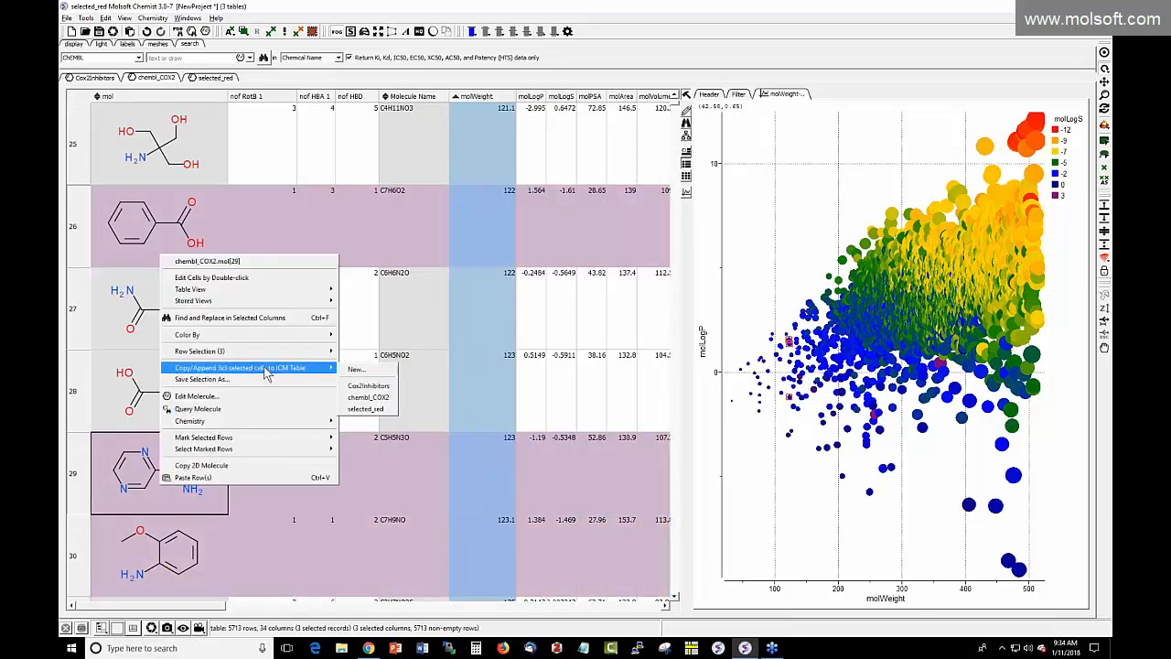
click(355, 369)
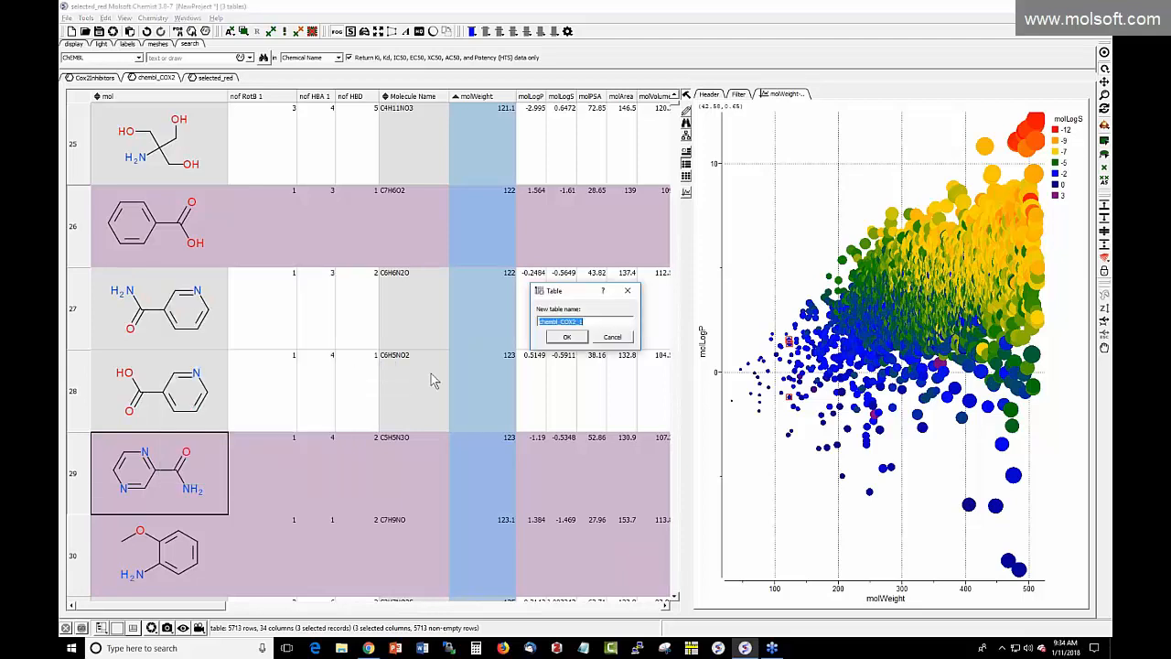
key(Return)
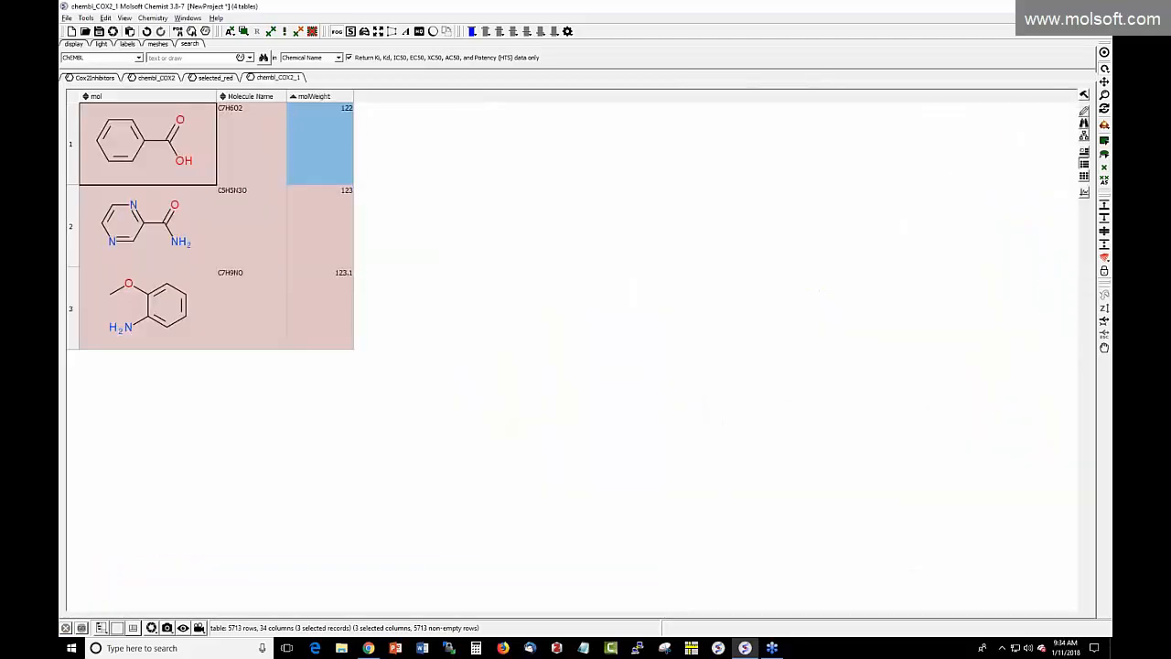
click(334, 149)
click(254, 147)
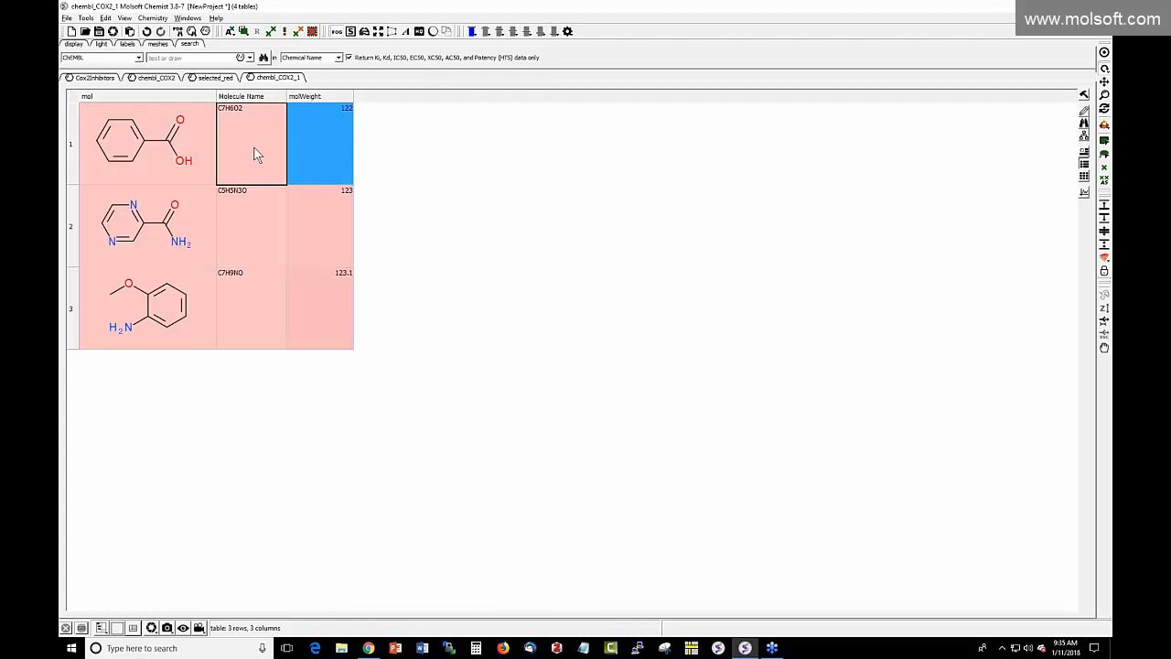
click(243, 212)
click(304, 242)
click(309, 285)
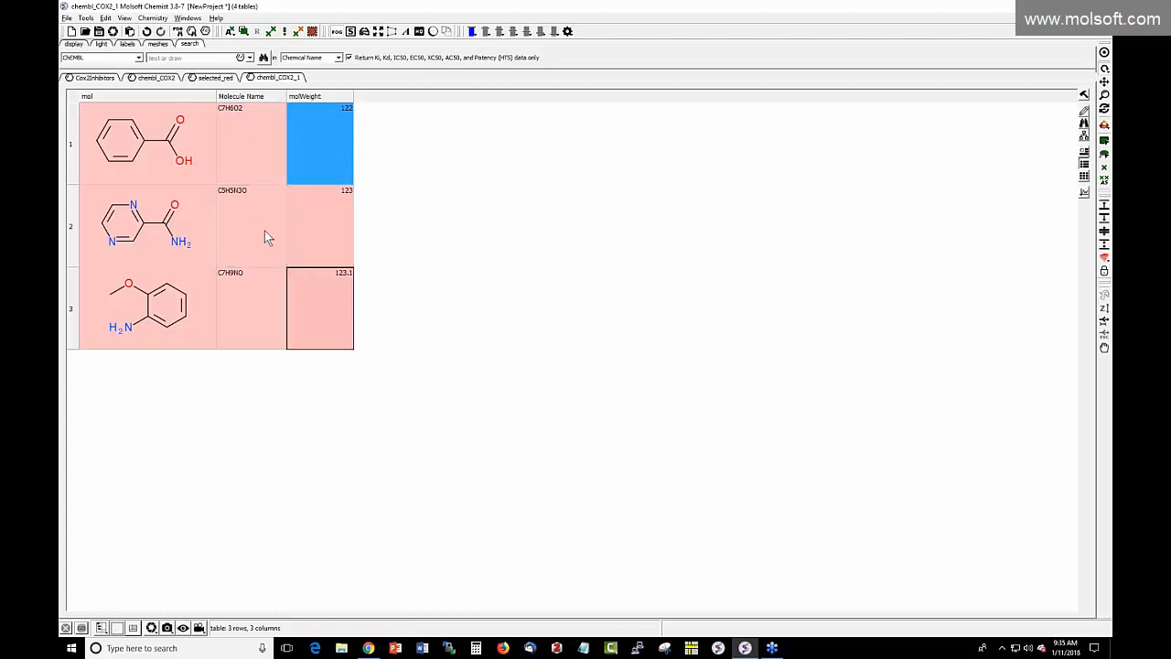
Step: Return to the chembl_COX2 table and insert an empty row after row 1
click(212, 78)
click(156, 76)
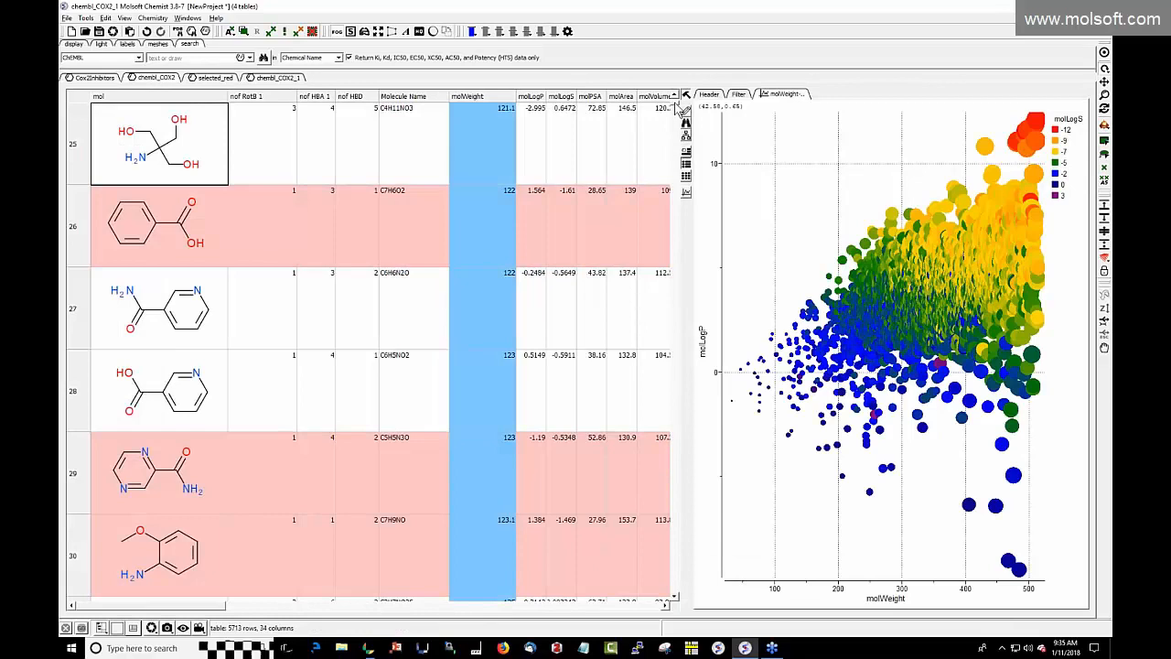
scroll(677, 107, up, 8)
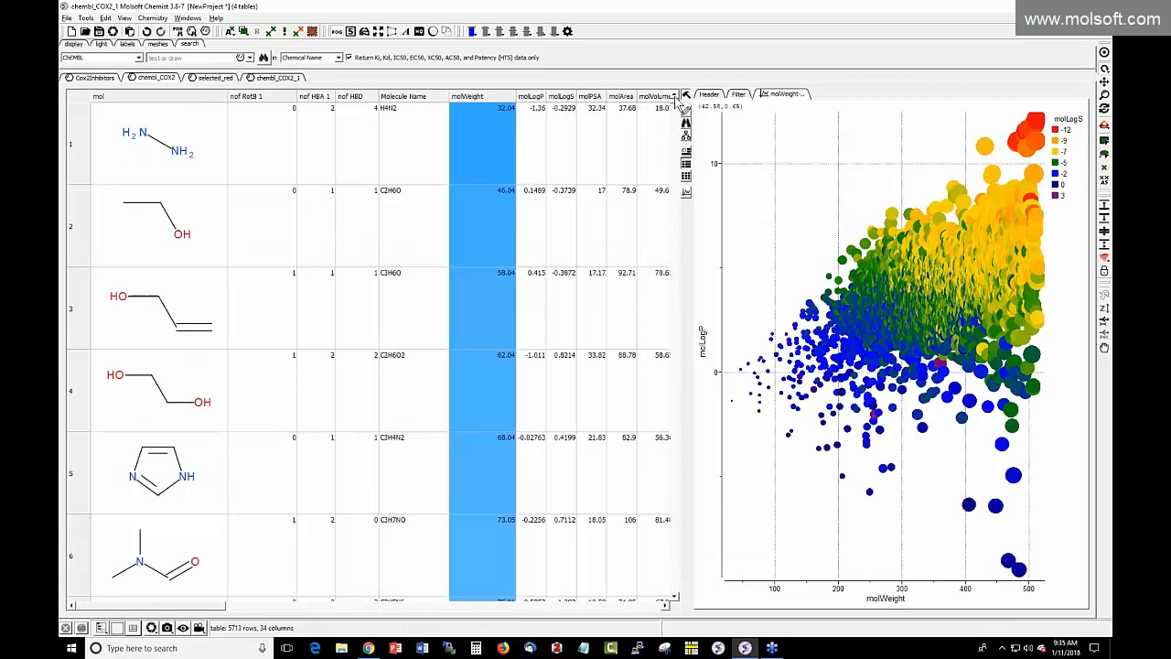
right_click(80, 160)
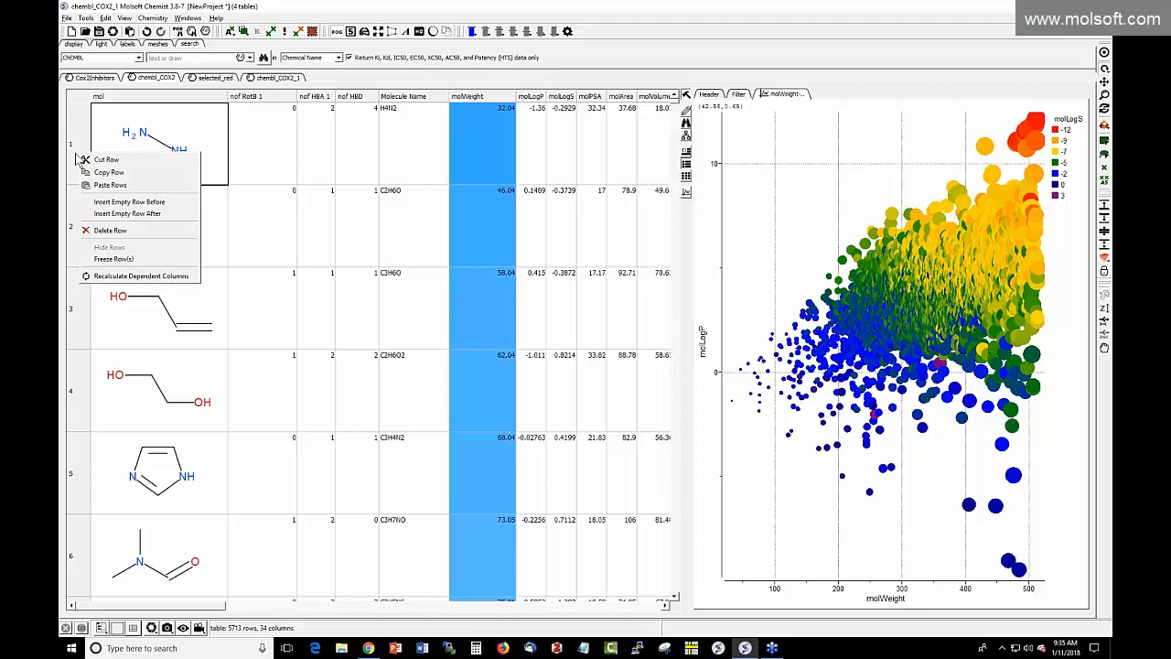
click(138, 215)
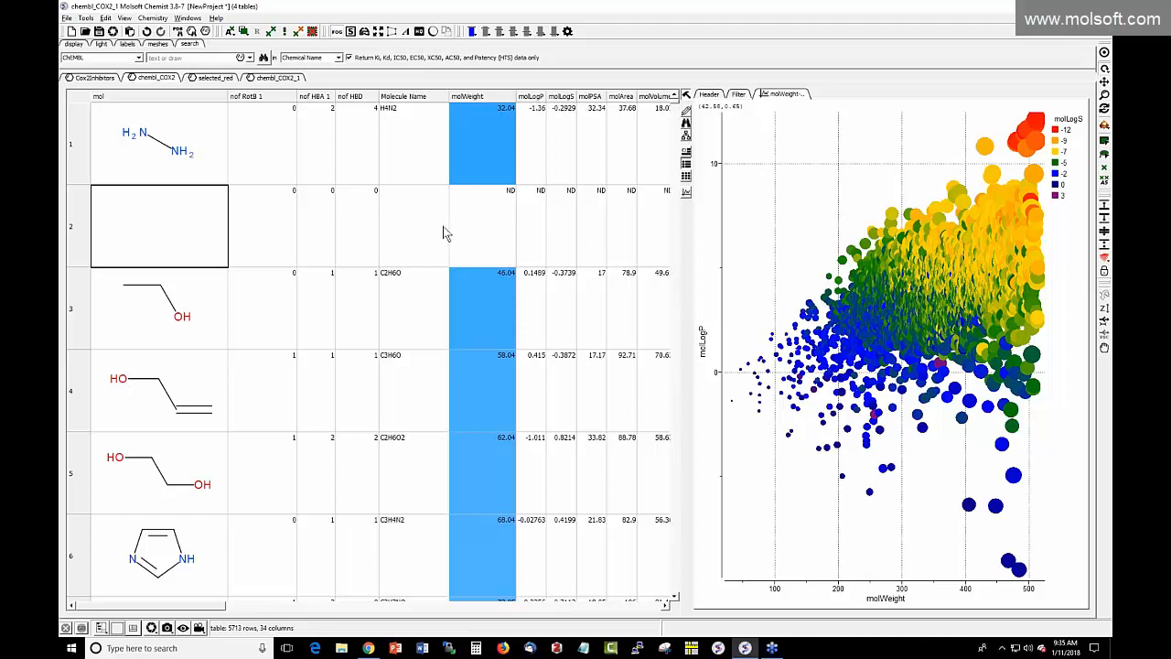
Step: Draw ethylbenzene in the empty row 2 structure cell of the chembl_COX2 table and submit it into the table
double_click(177, 239)
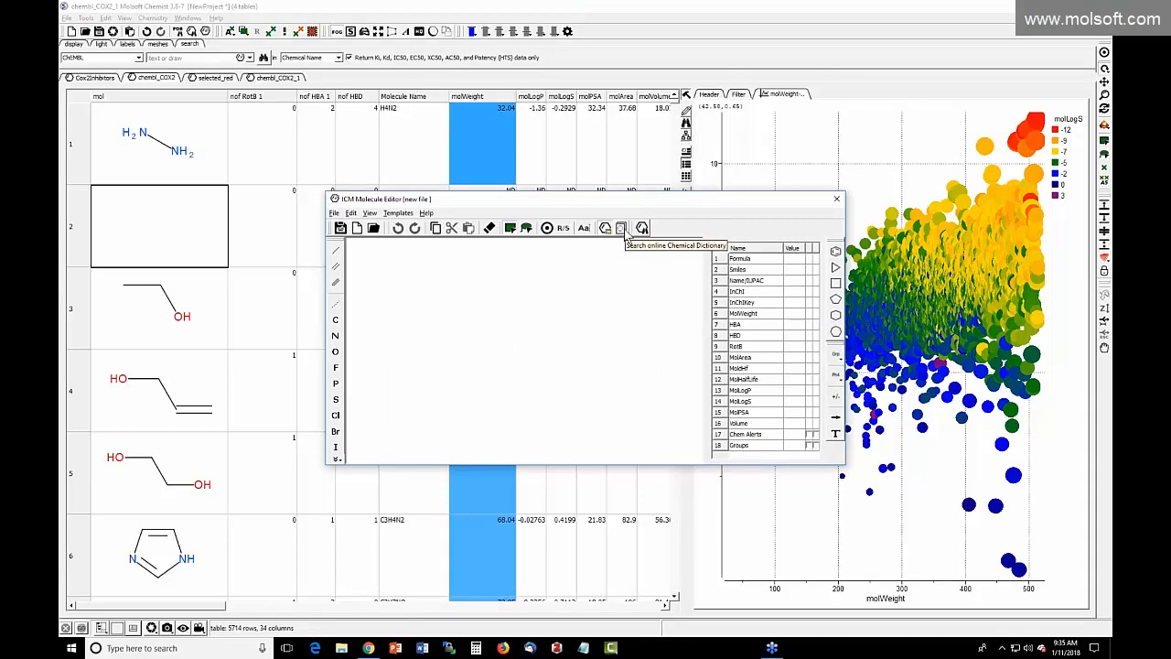
click(834, 252)
click(484, 315)
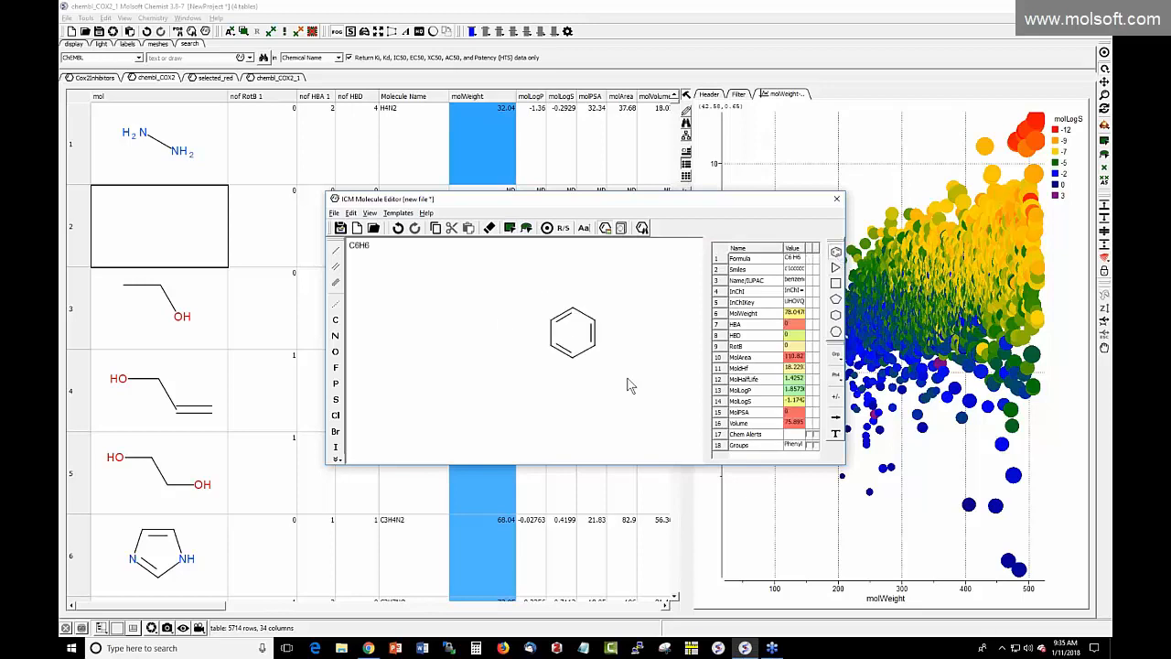
click(338, 253)
click(551, 320)
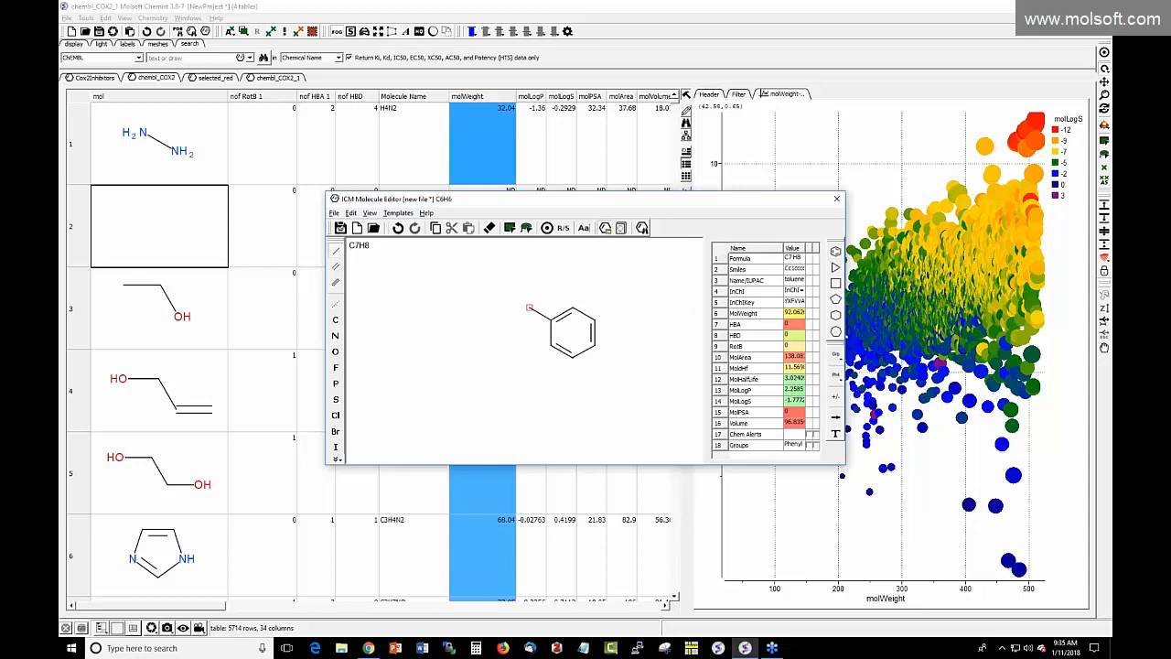
click(529, 307)
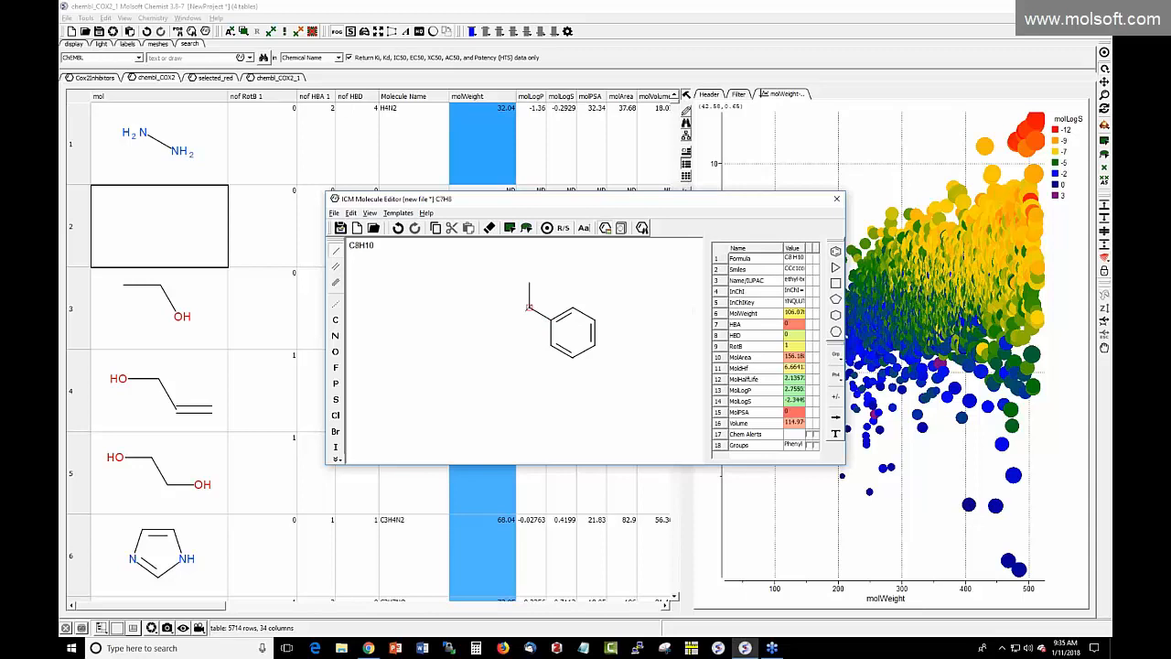
click(837, 201)
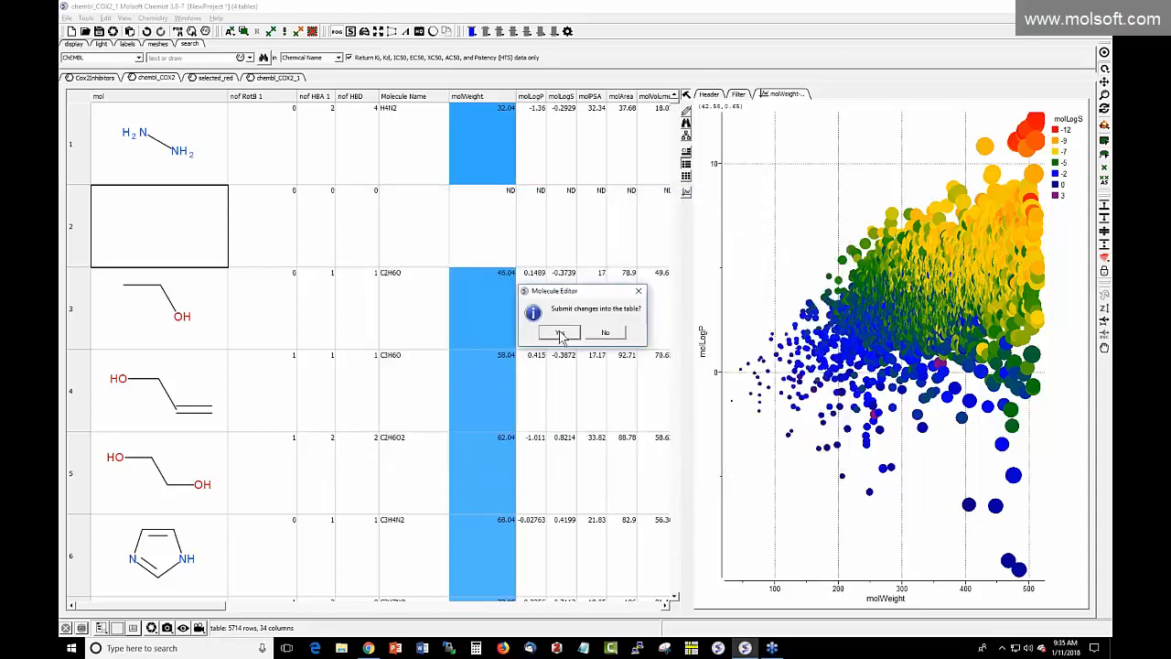
key(Return)
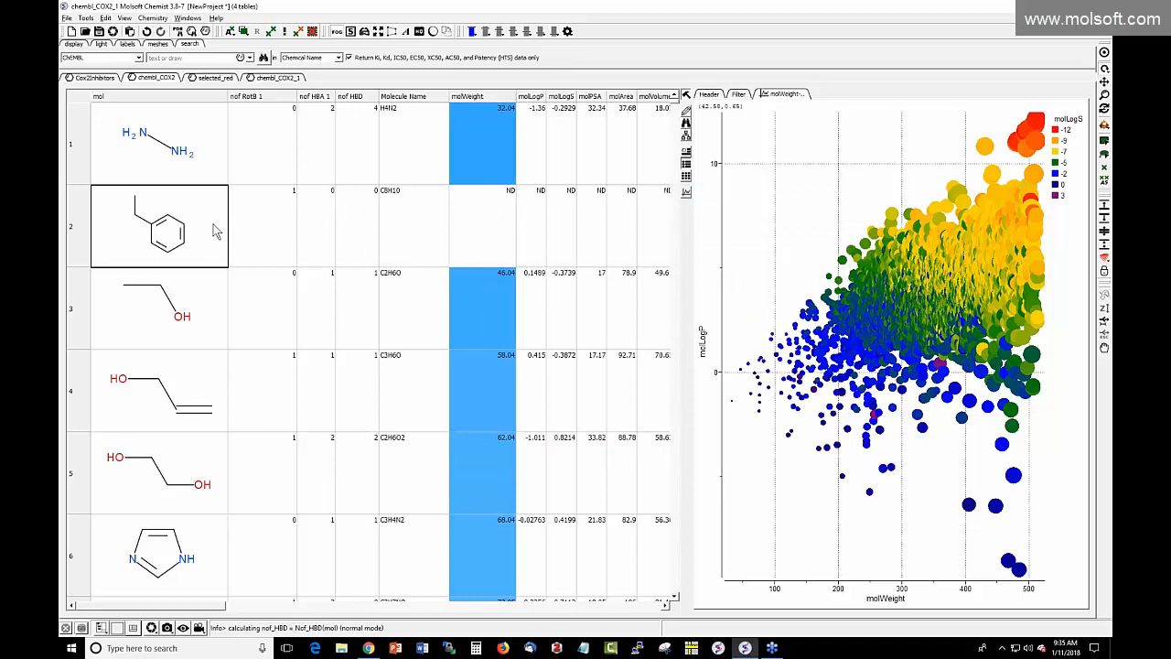
Step: Recalculate the dependent columns of the chembl_COX2 table and check the property values of row 2
click(473, 256)
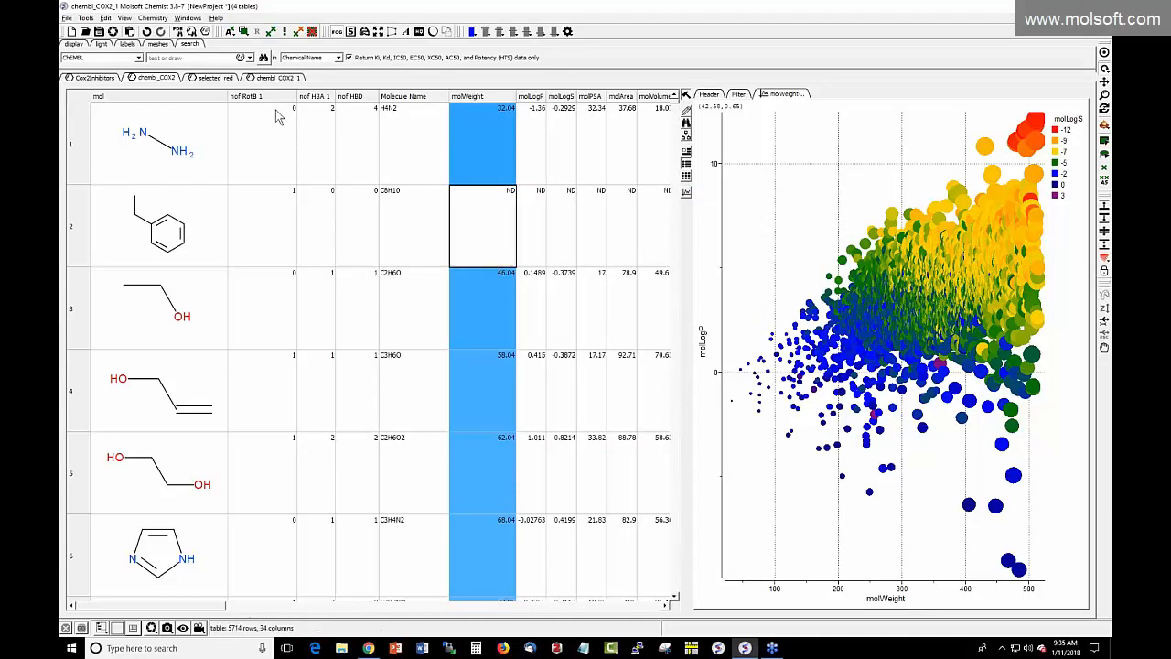
right_click(167, 82)
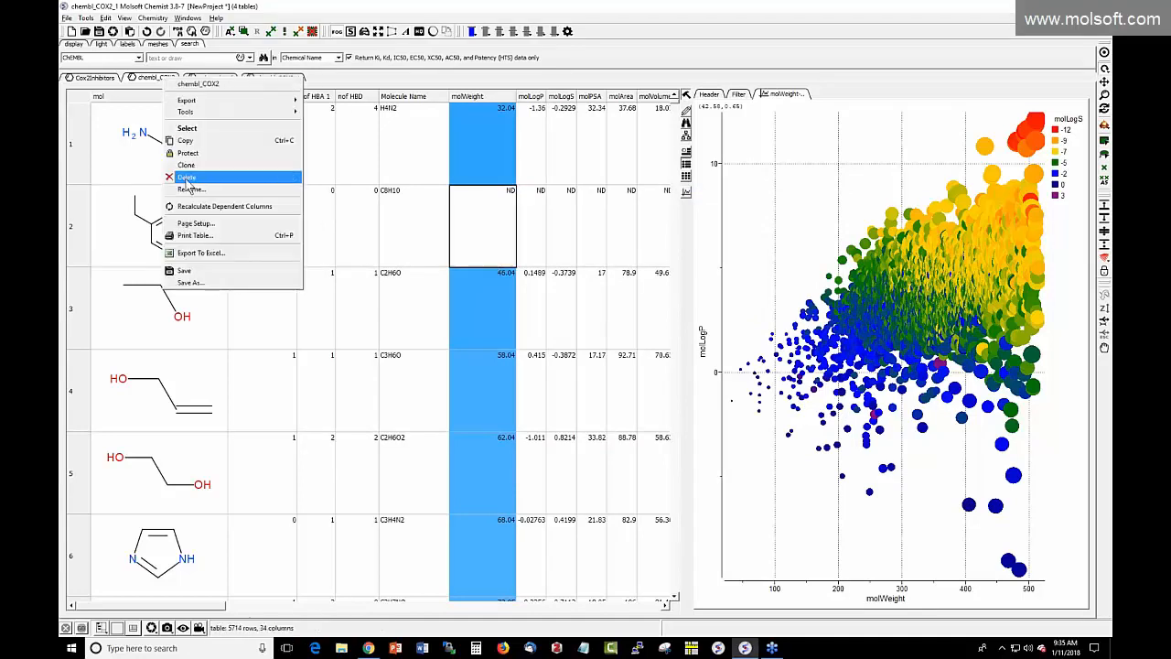
click(192, 208)
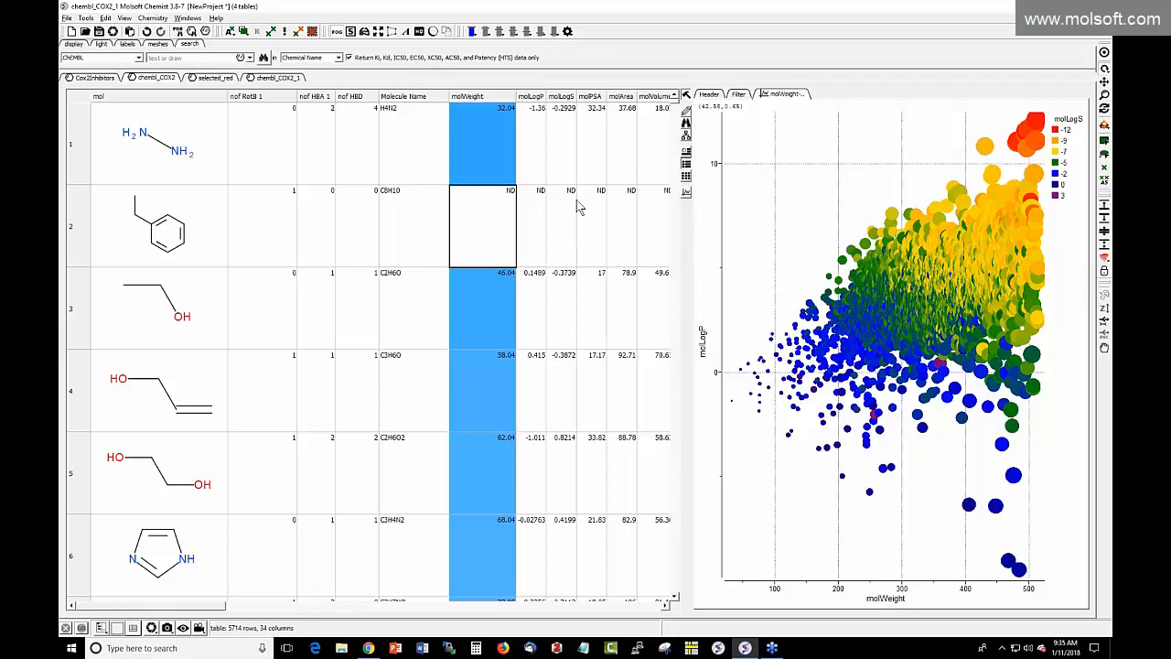
scroll(531, 217, down, 2)
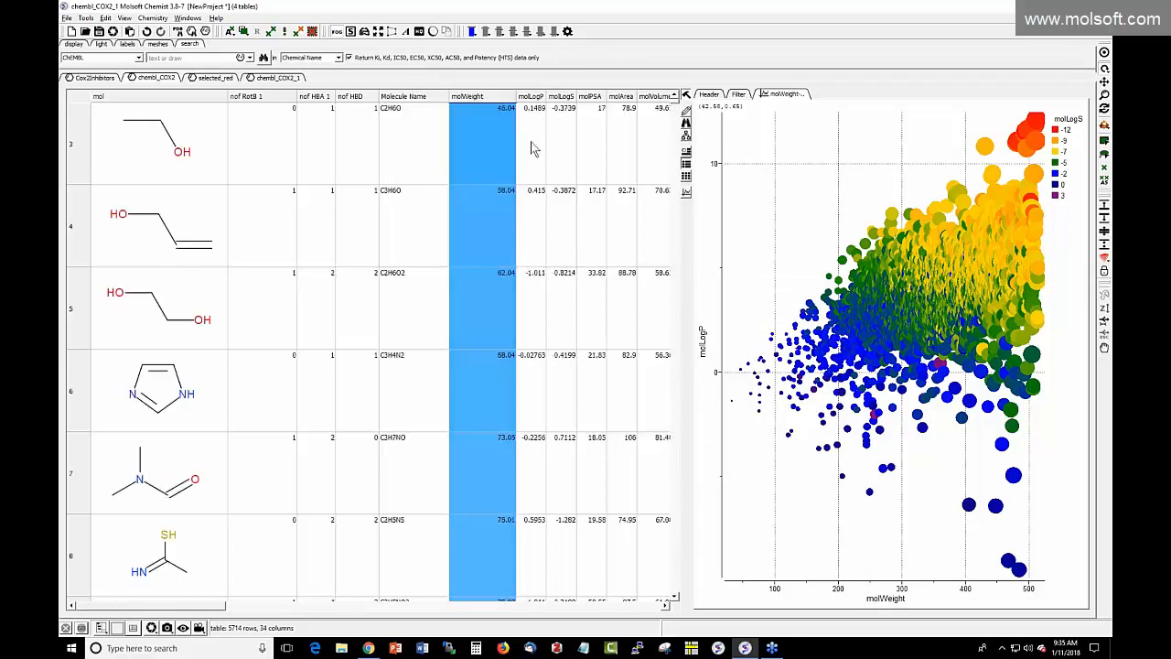
scroll(440, 201, up, 2)
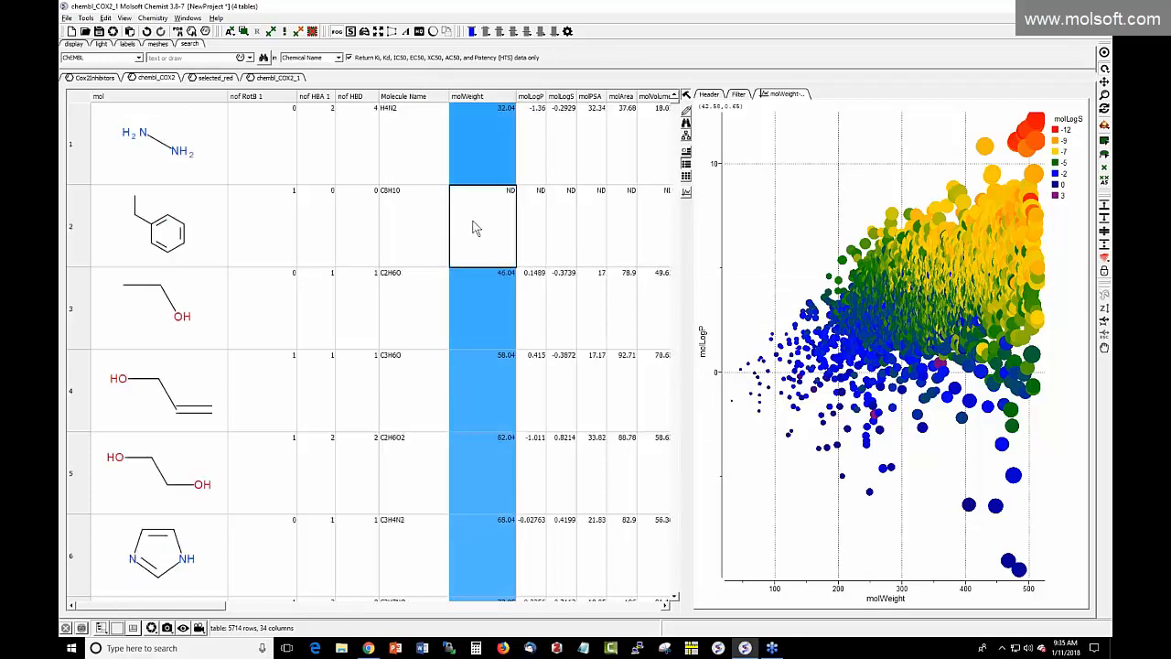
key(Right)
click(338, 607)
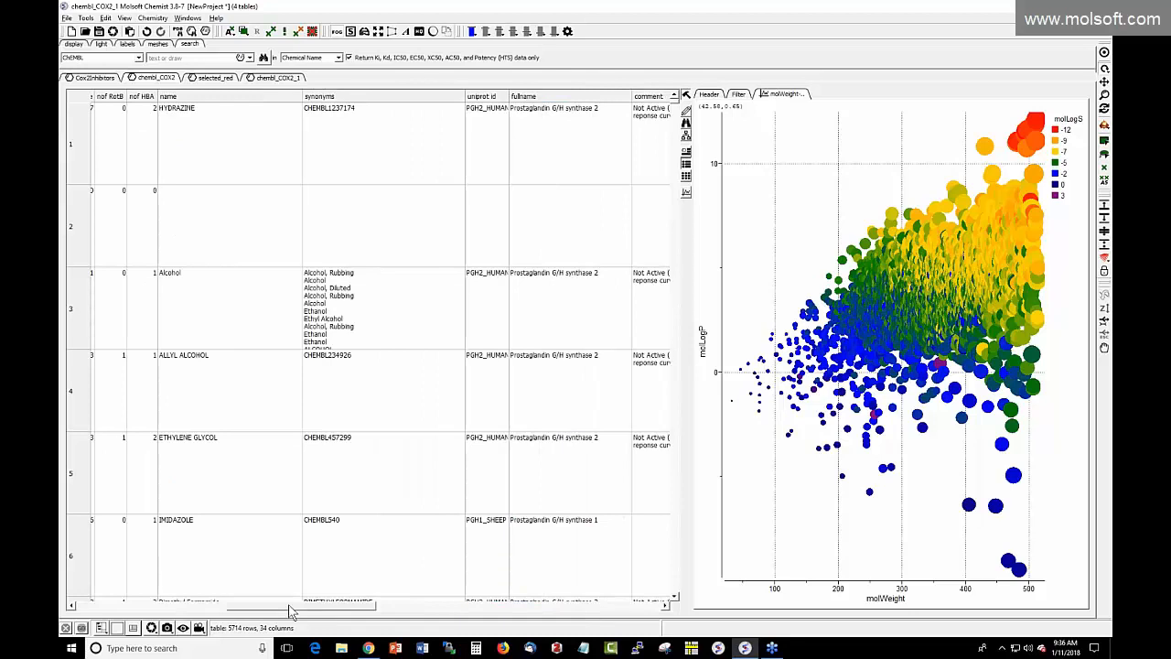
drag(275, 606, 126, 608)
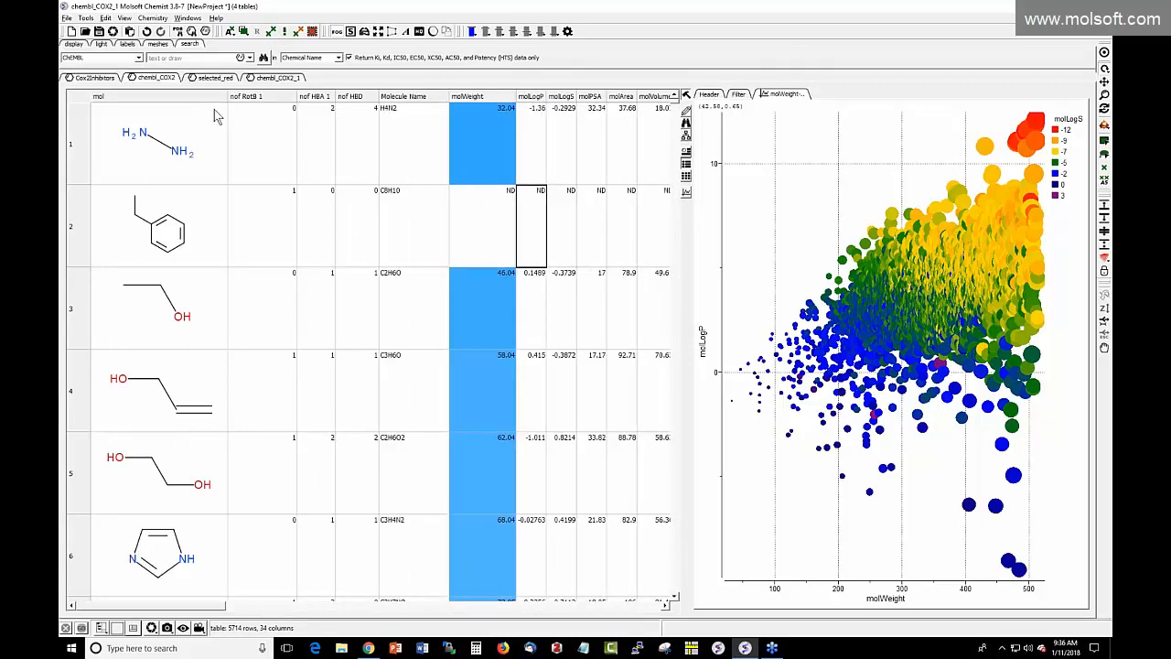
click(151, 18)
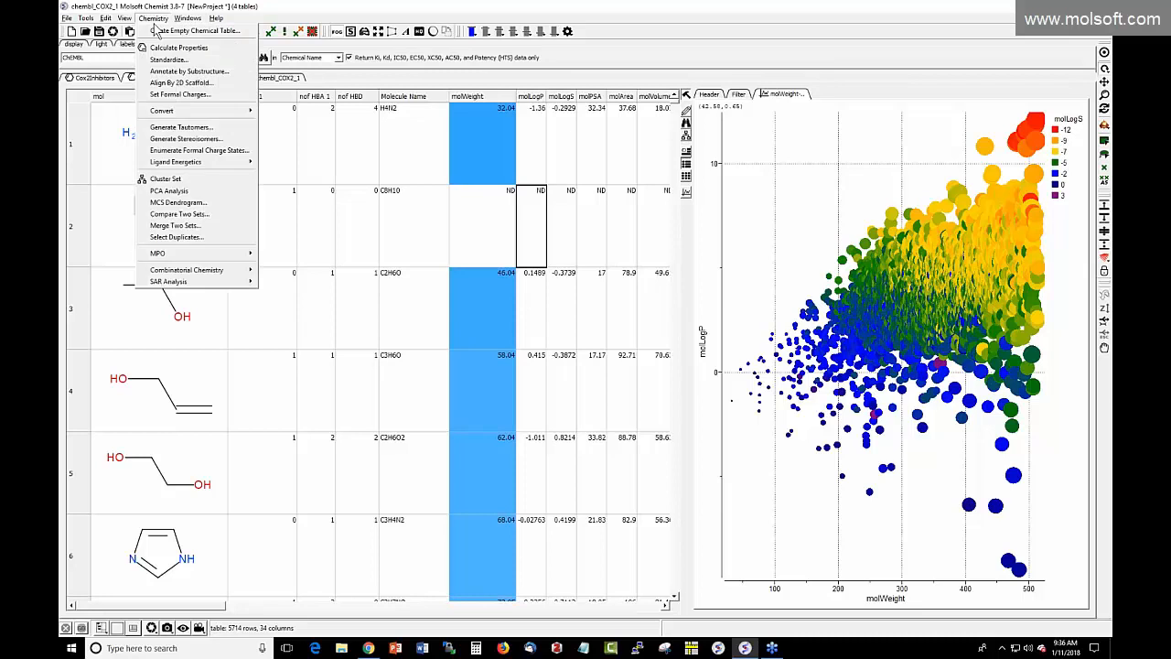
click(160, 47)
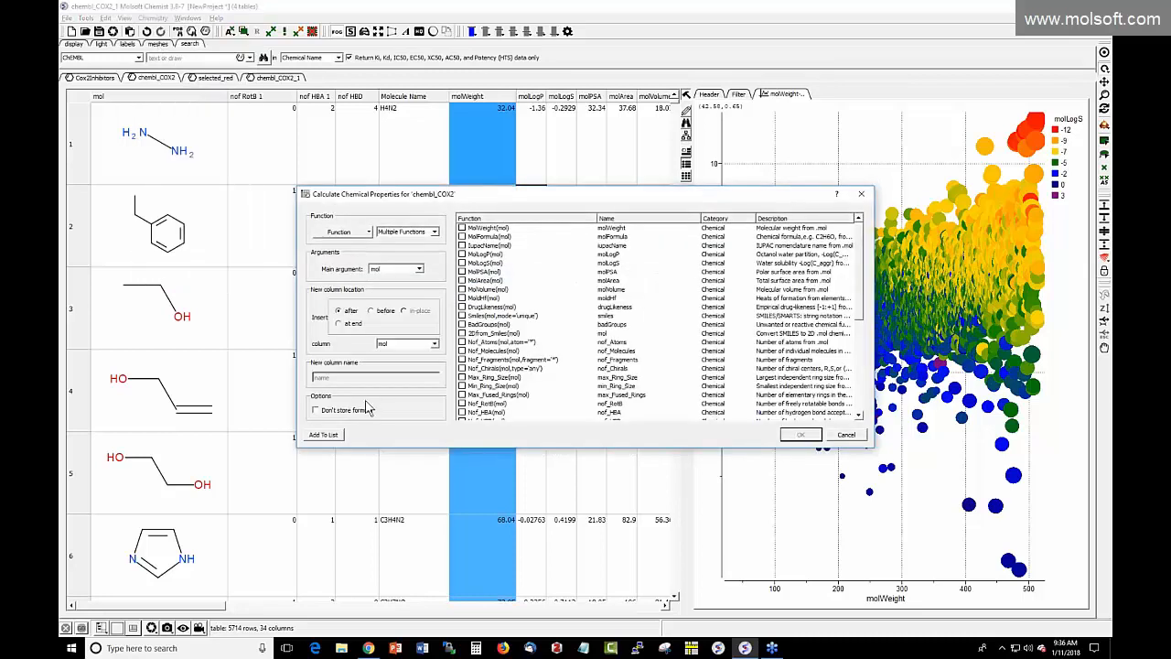
click(848, 436)
scroll(526, 258, down, 4)
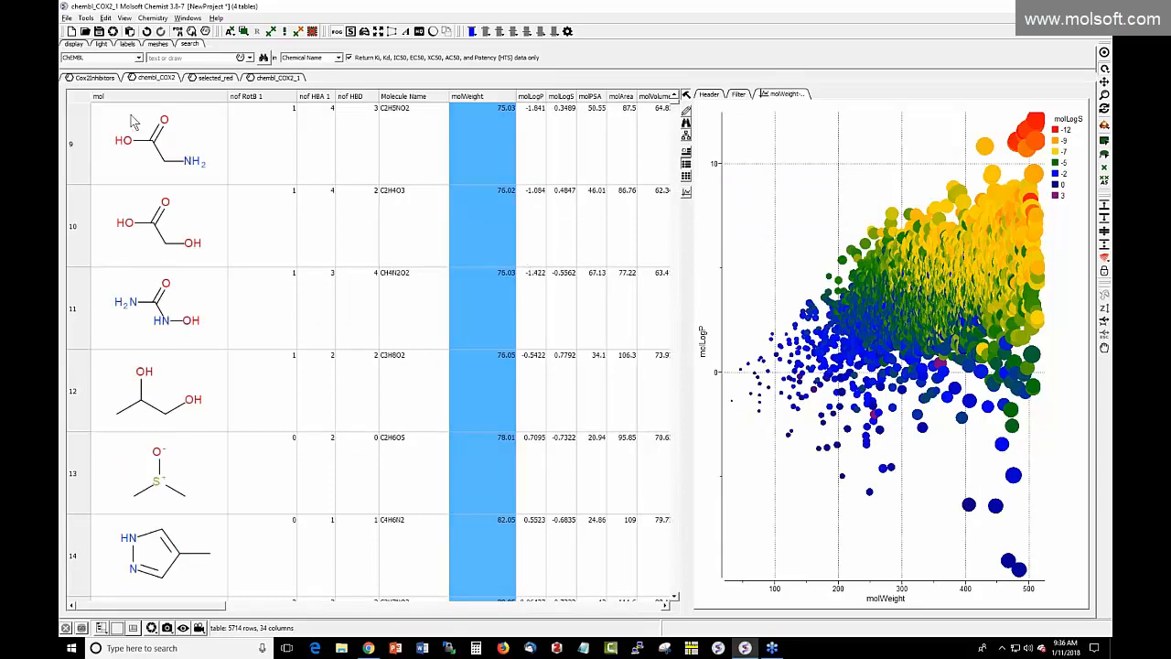
Step: Delete the chembl_COX2_1 and selected_red tables from the project
click(100, 79)
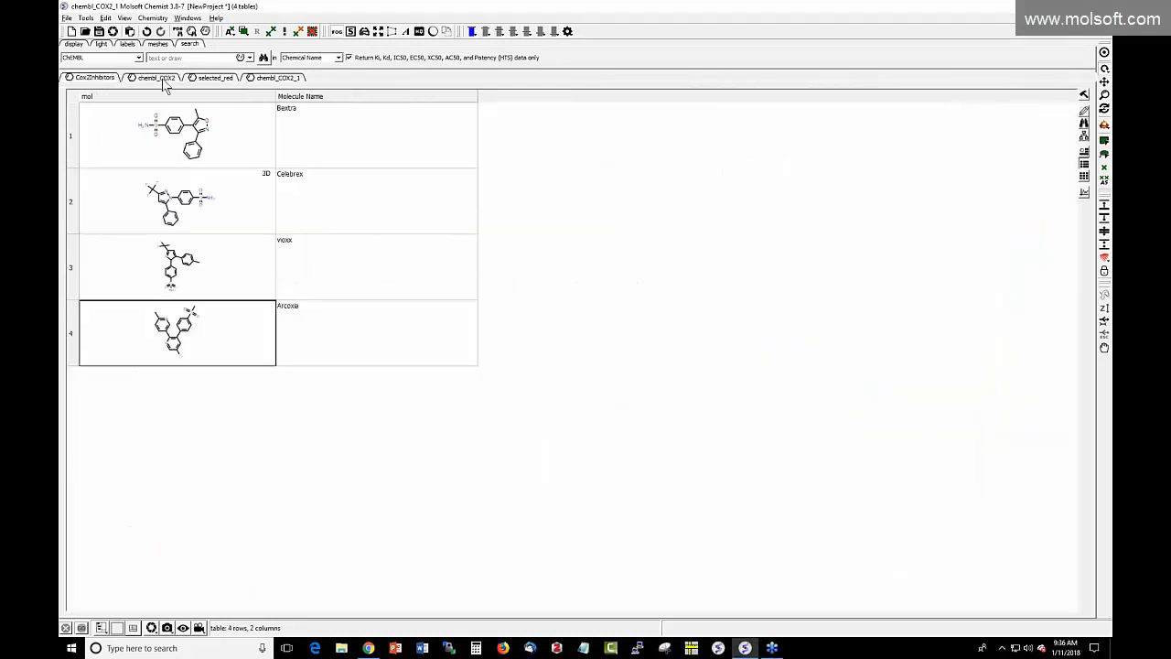
click(151, 18)
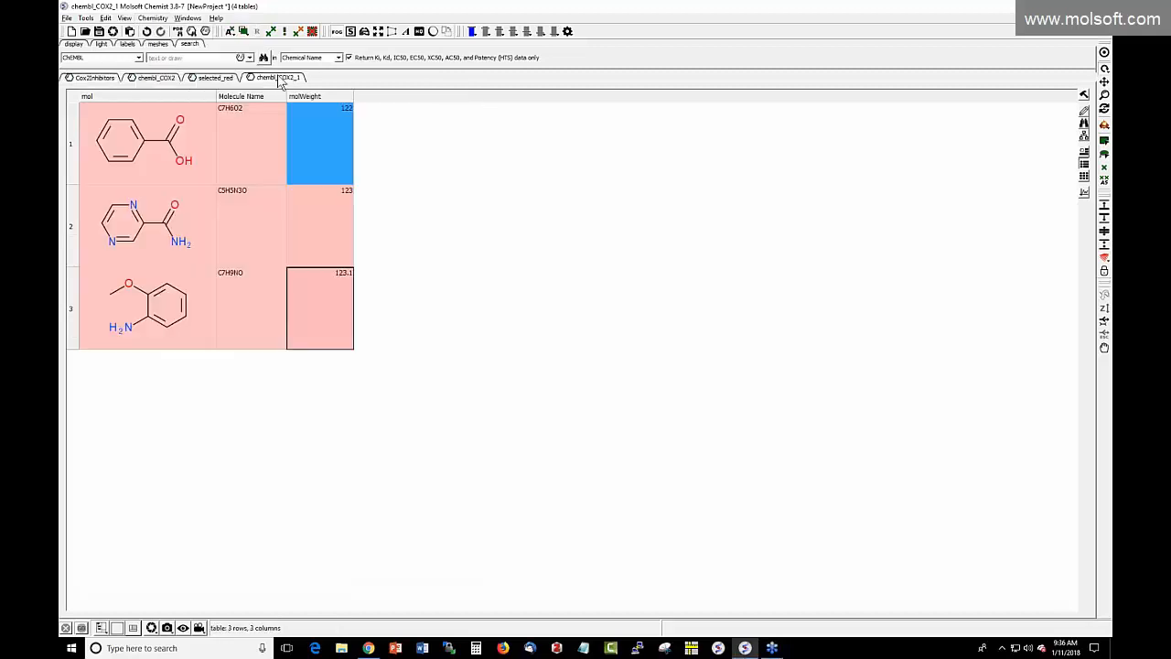
right_click(279, 76)
click(316, 175)
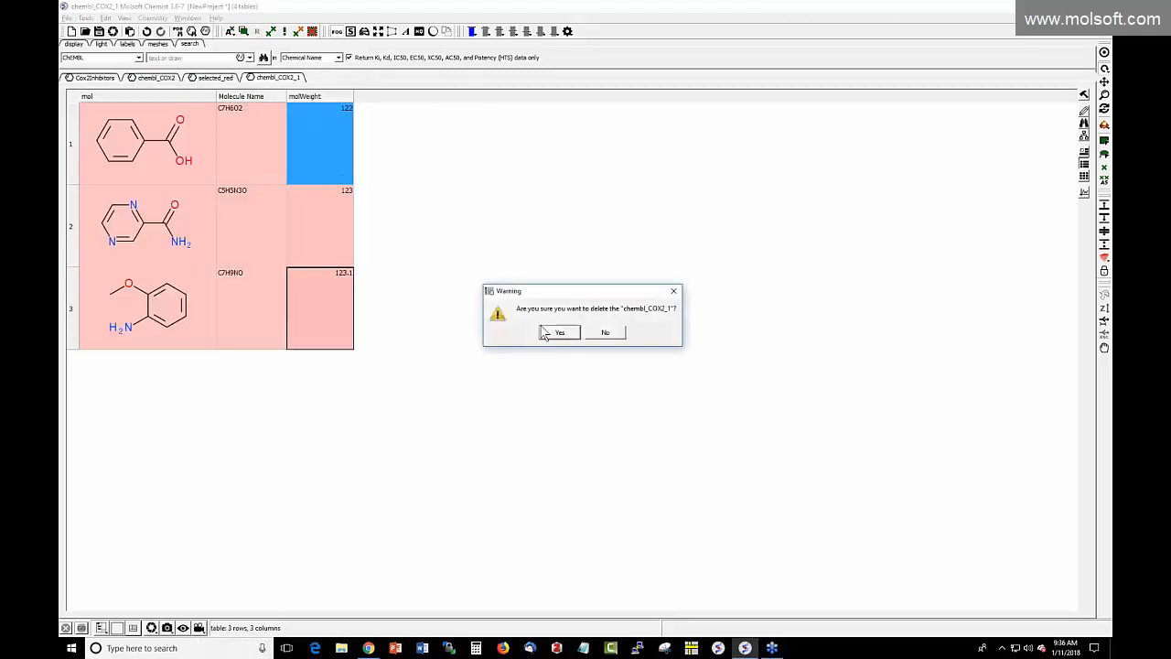
key(Return)
right_click(219, 79)
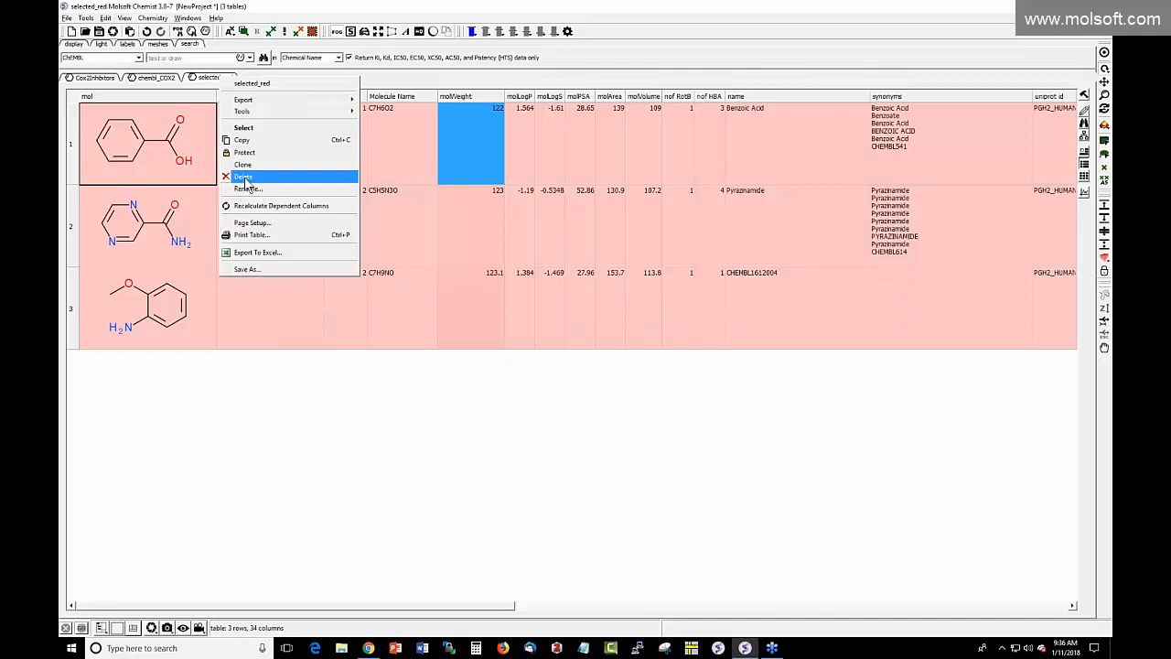
click(274, 175)
click(558, 332)
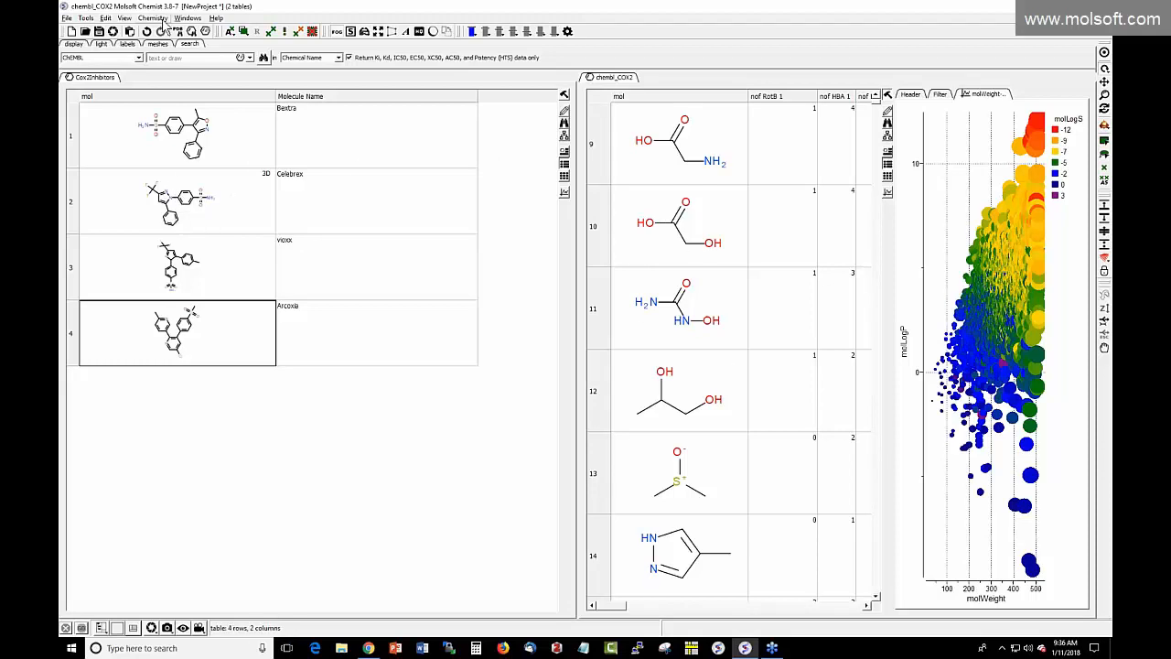
Step: Compare the chembl_COX2 table with itself using exact matching, selecting the matching records
click(154, 18)
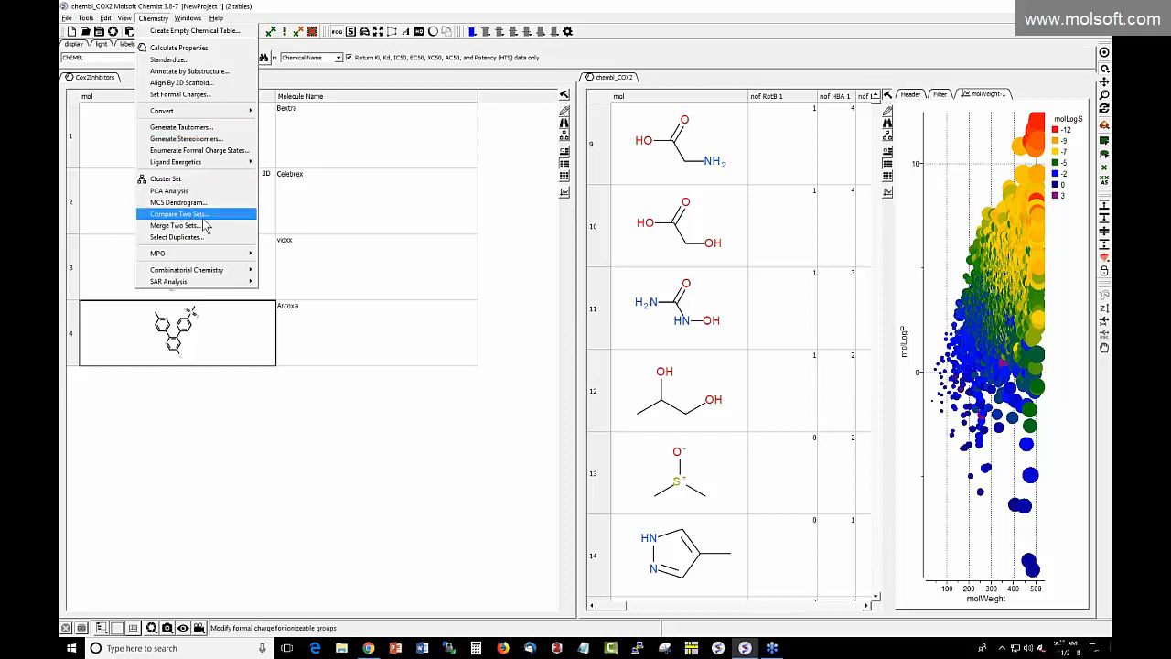
click(196, 215)
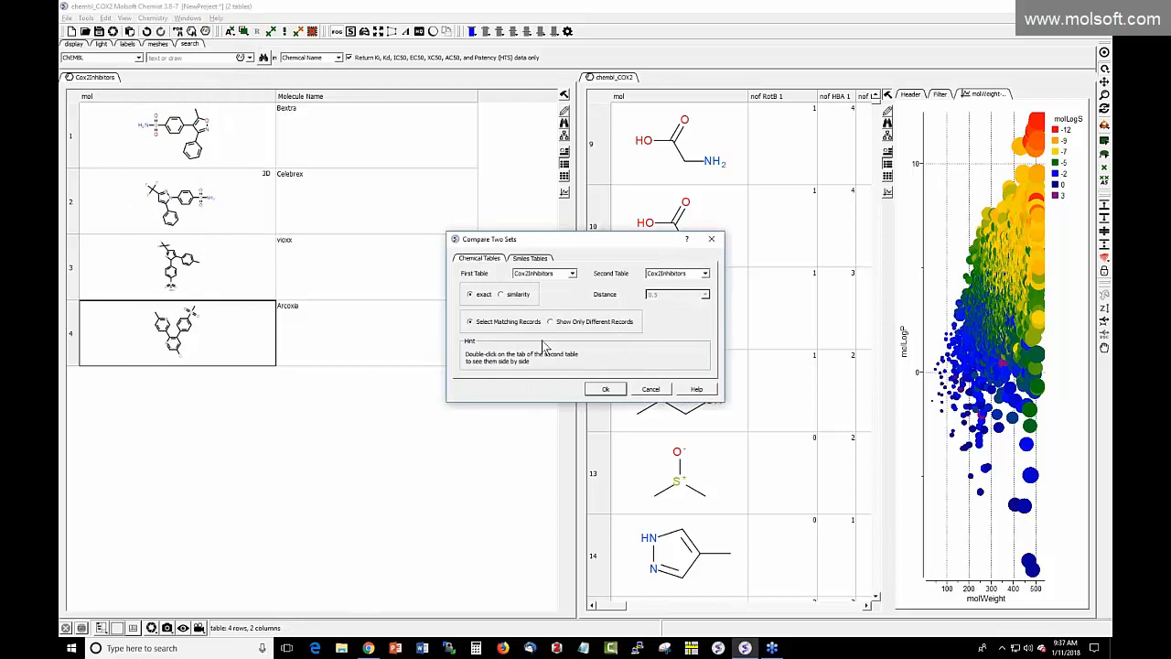
click(572, 275)
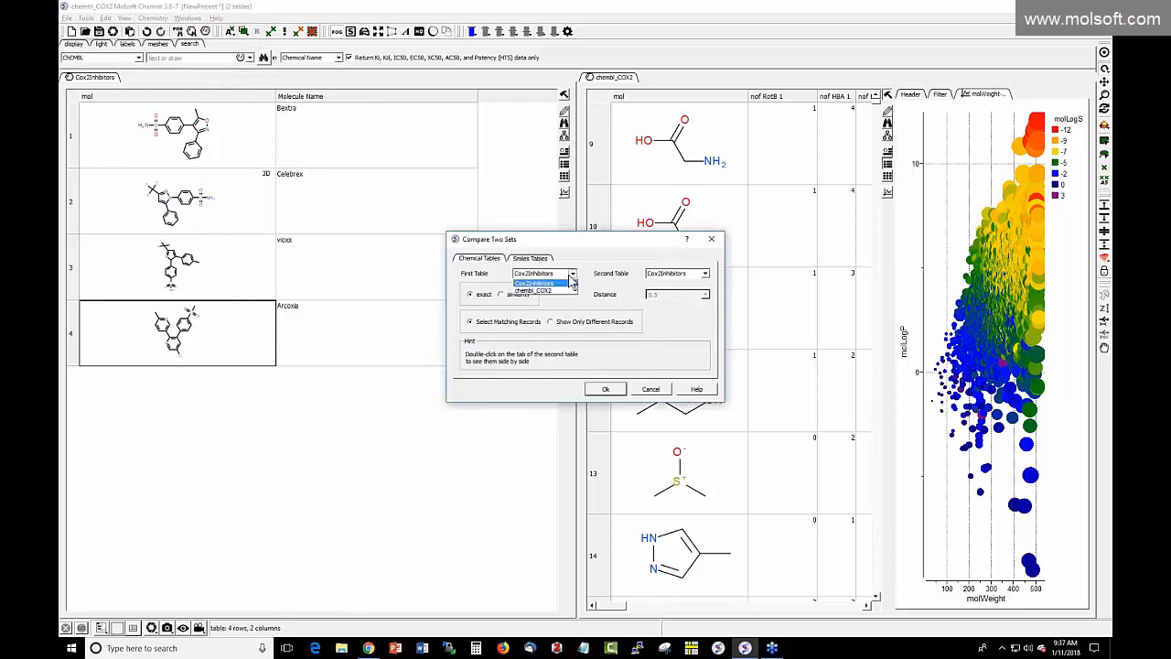
click(554, 291)
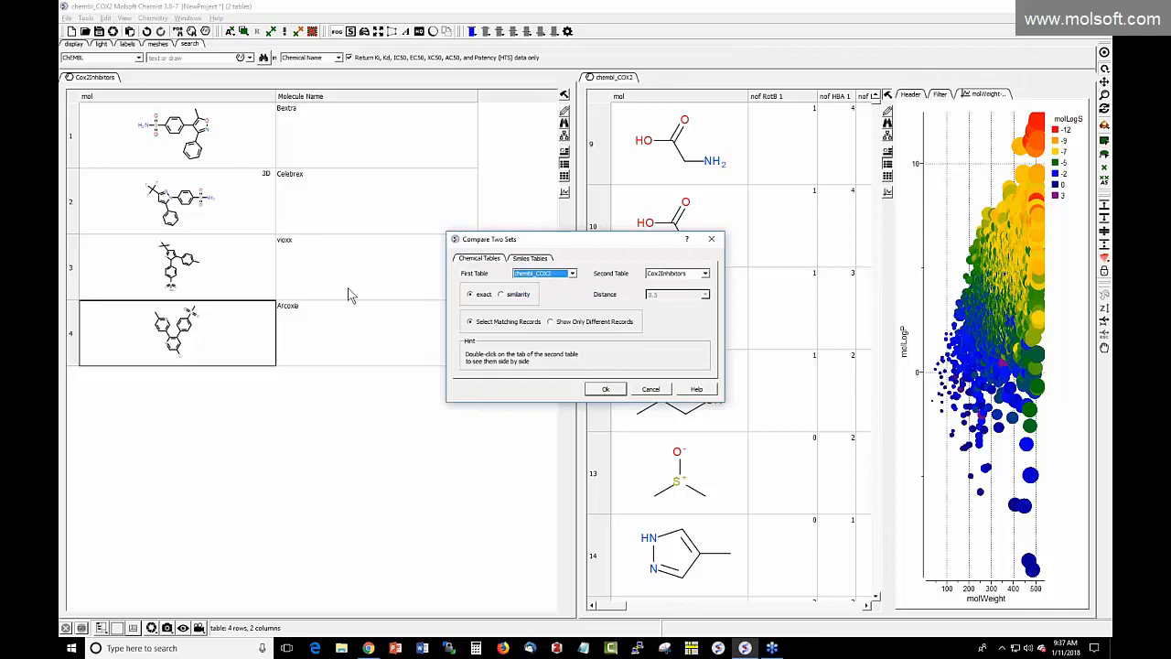
click(706, 275)
click(668, 294)
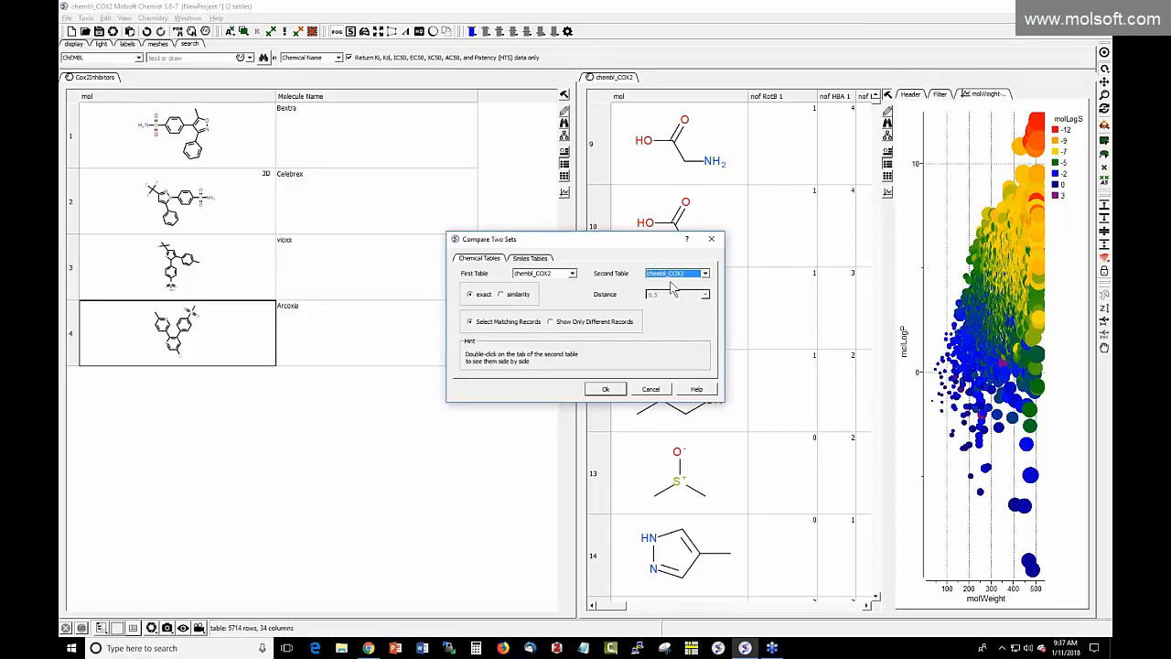
click(503, 294)
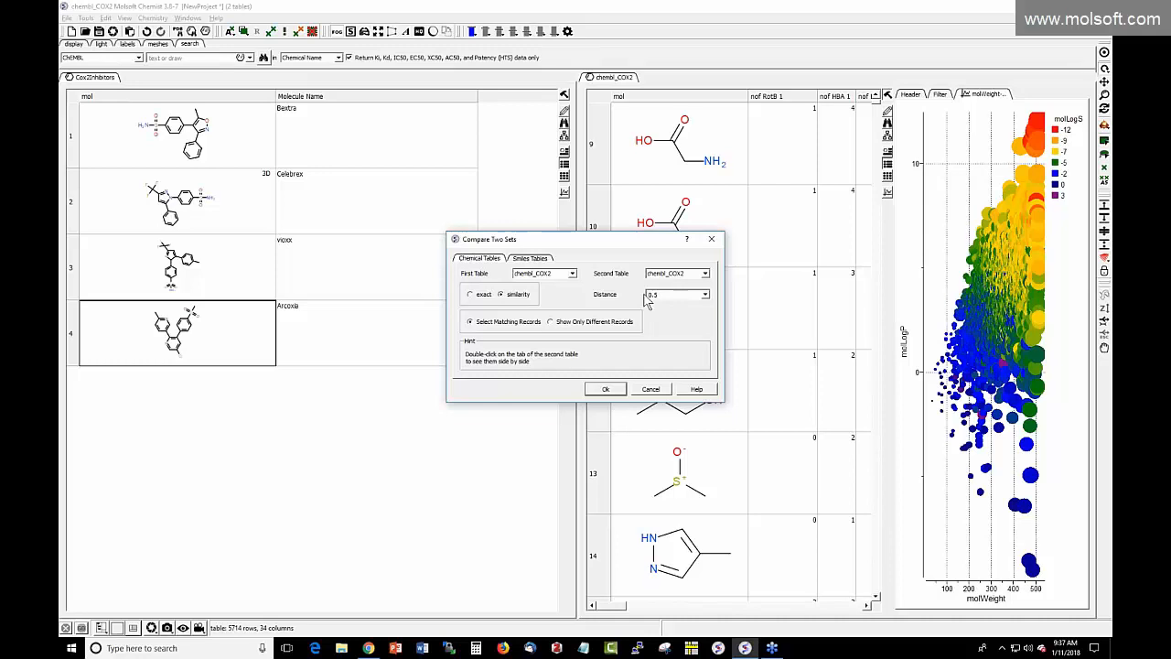
click(474, 297)
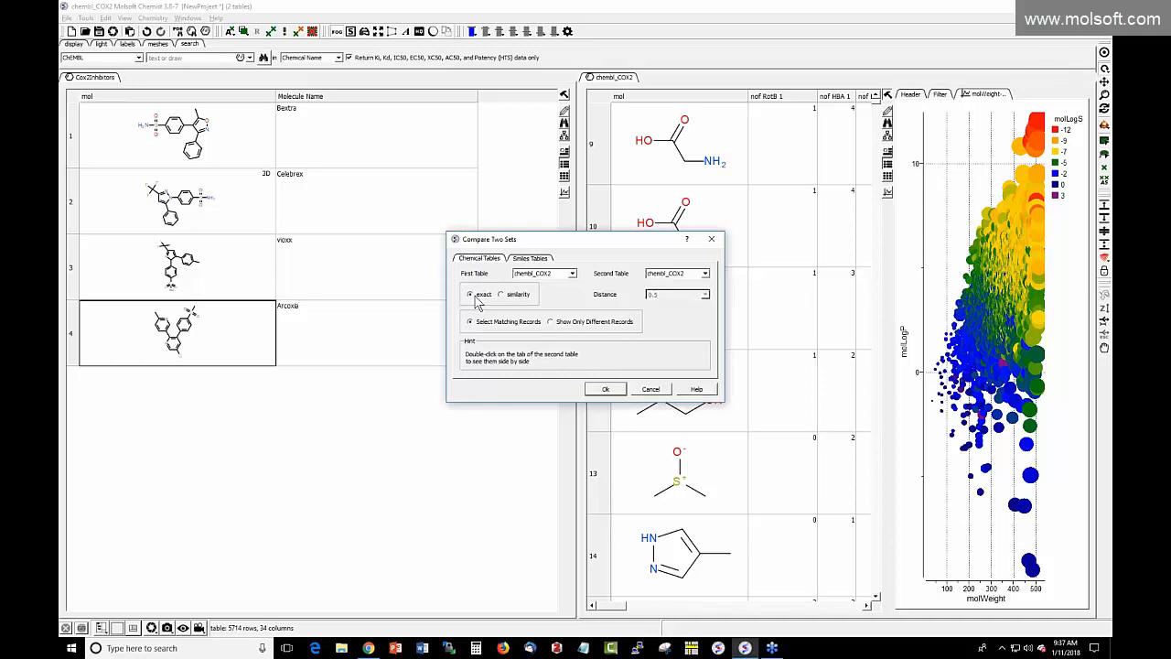
click(604, 389)
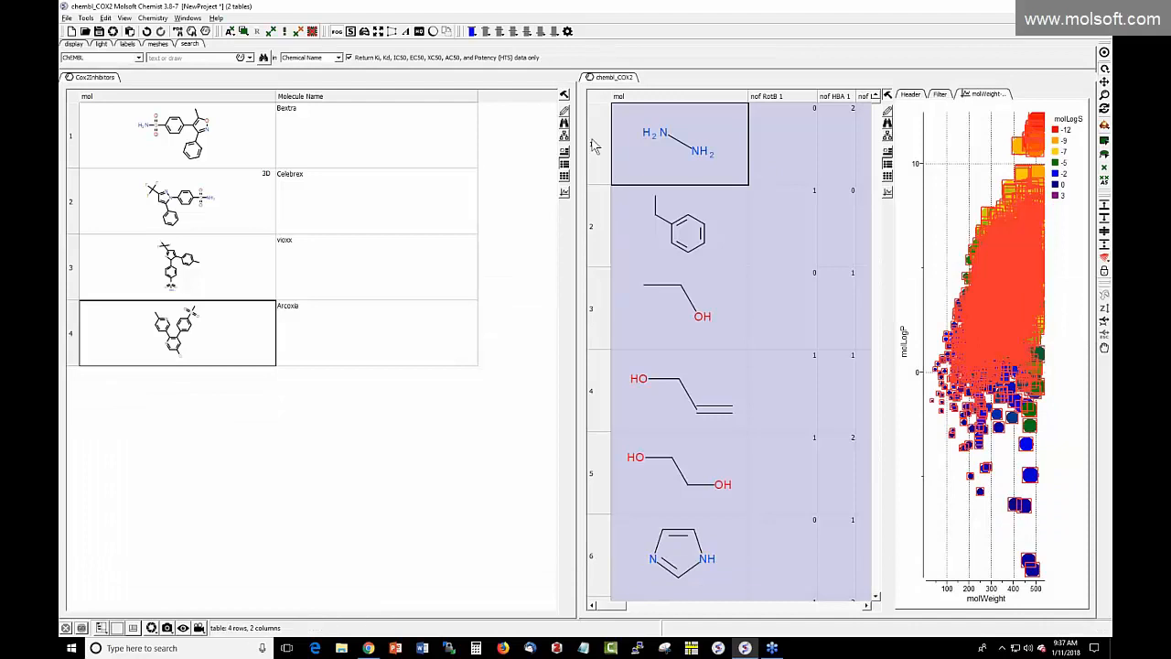
Step: Compare chembl_COX2 as first table with Cox2Inhibitors using exact matching, select the matching records and browse the selected compounds
click(153, 18)
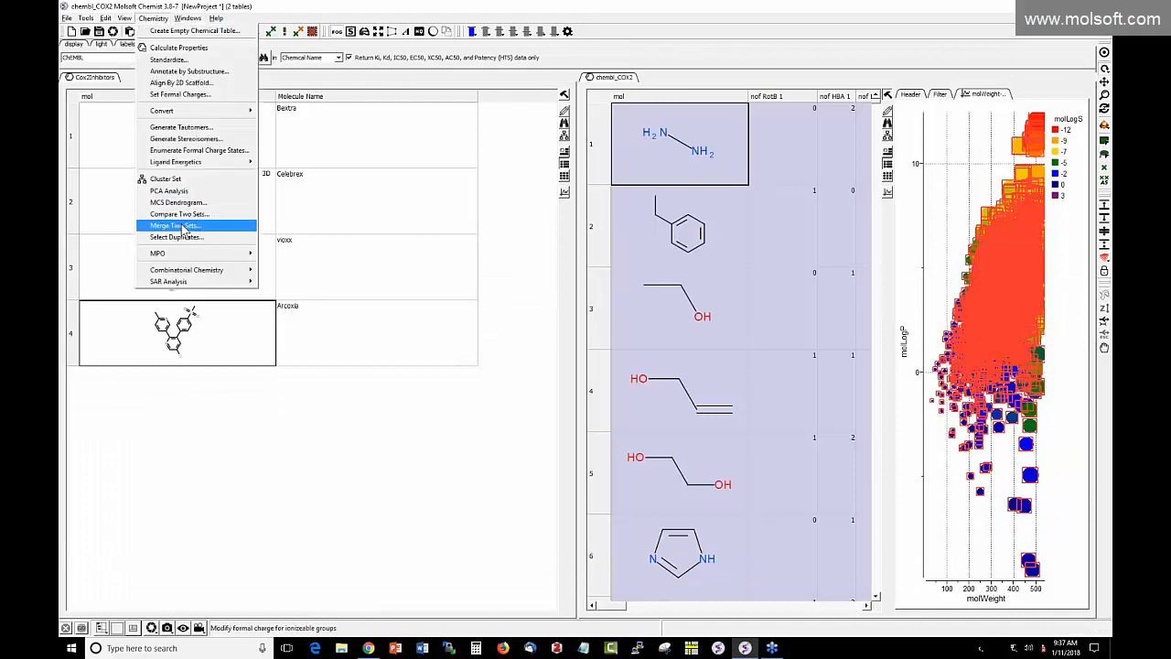
click(181, 214)
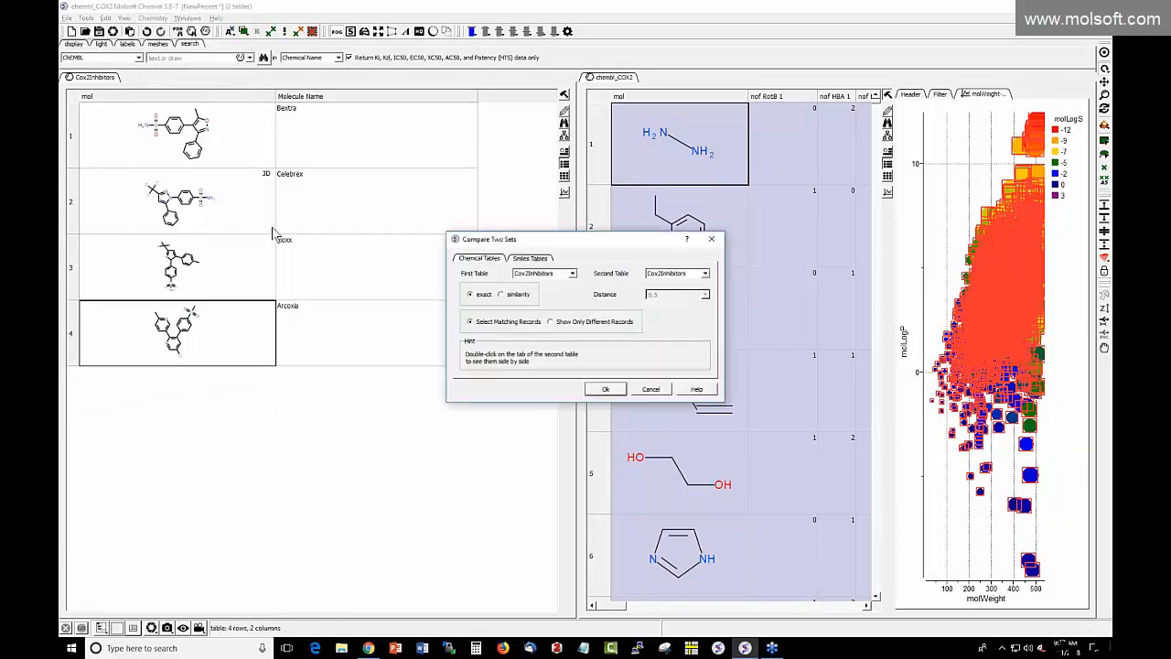
click(570, 275)
click(553, 290)
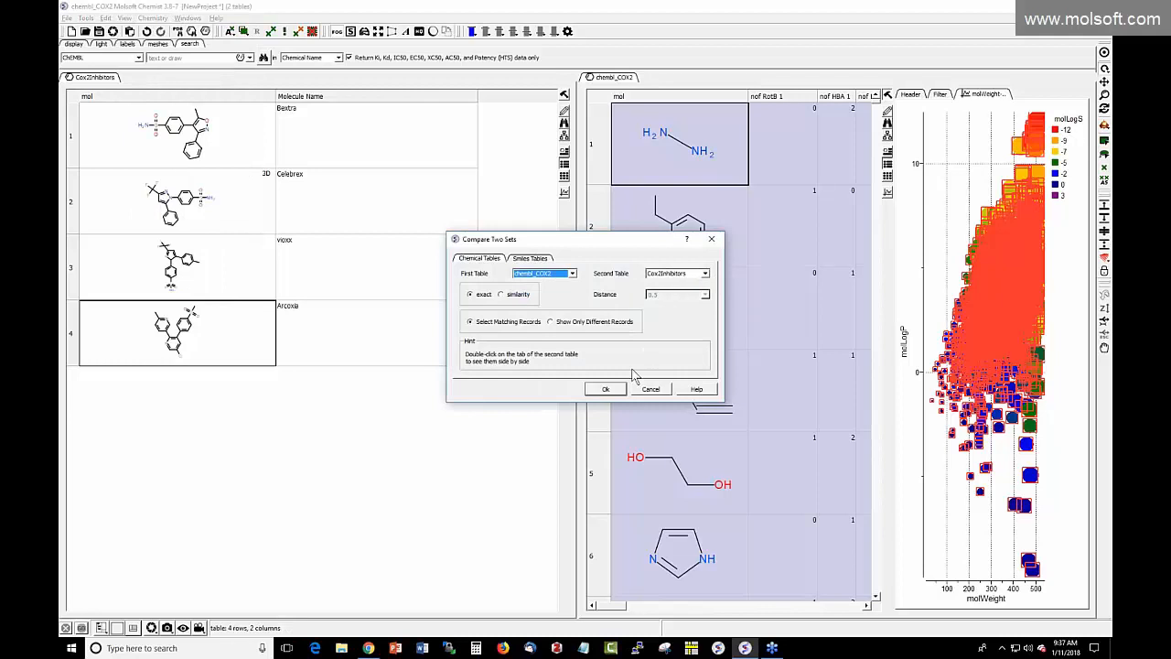
click(606, 389)
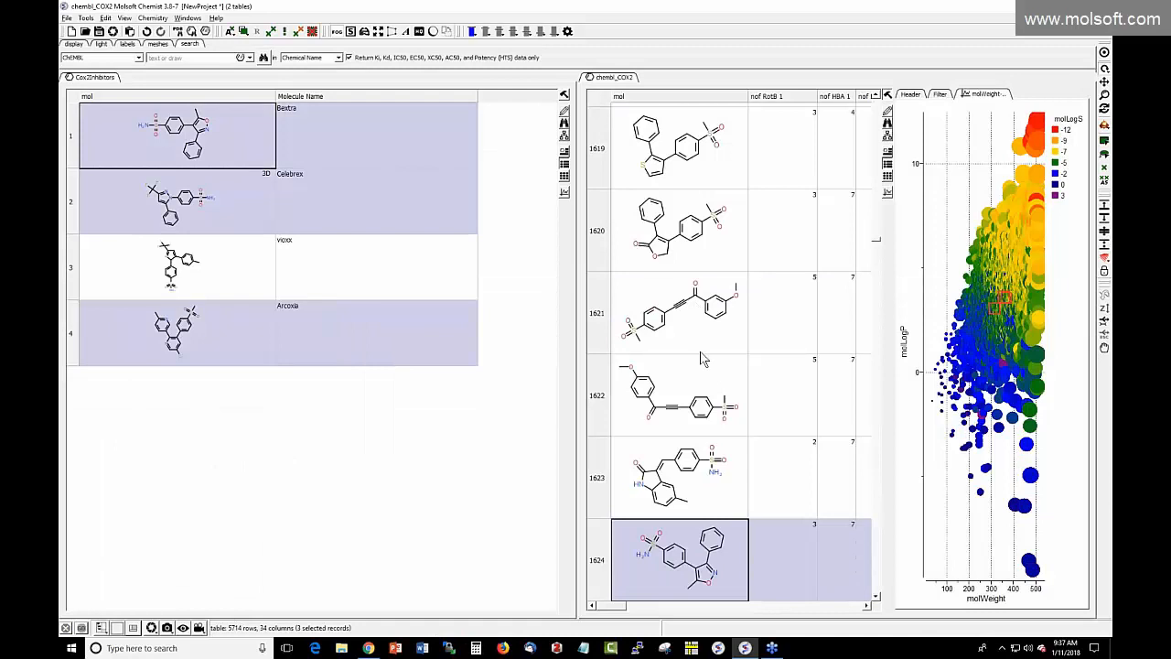
scroll(877, 245, down, 5)
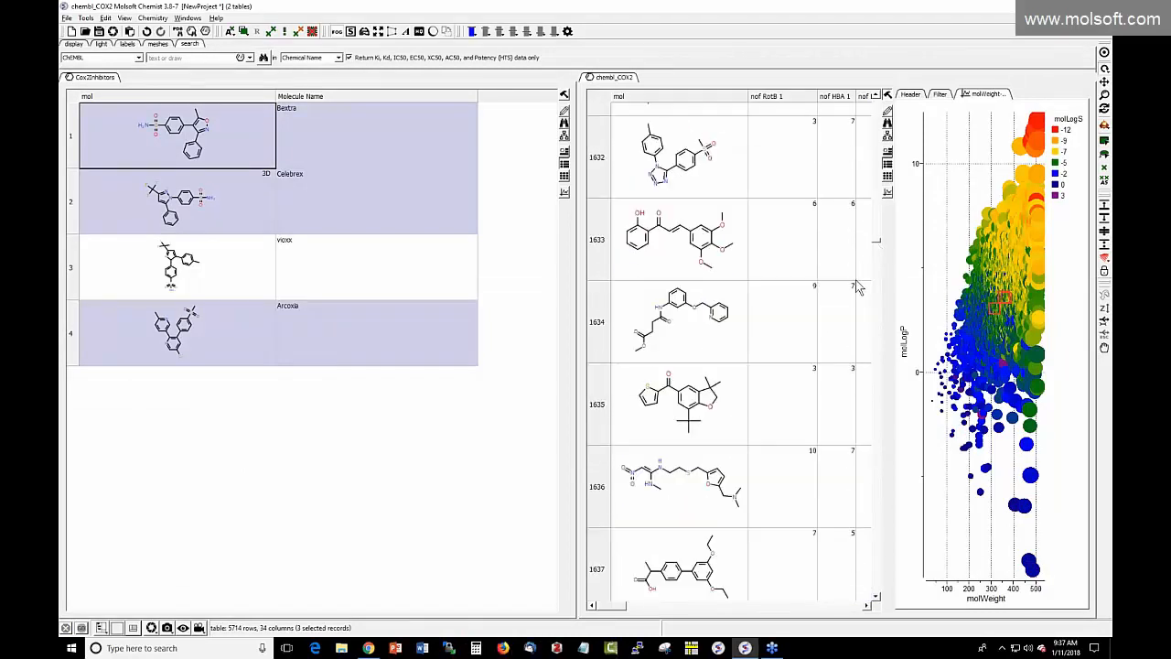
drag(877, 245, 876, 180)
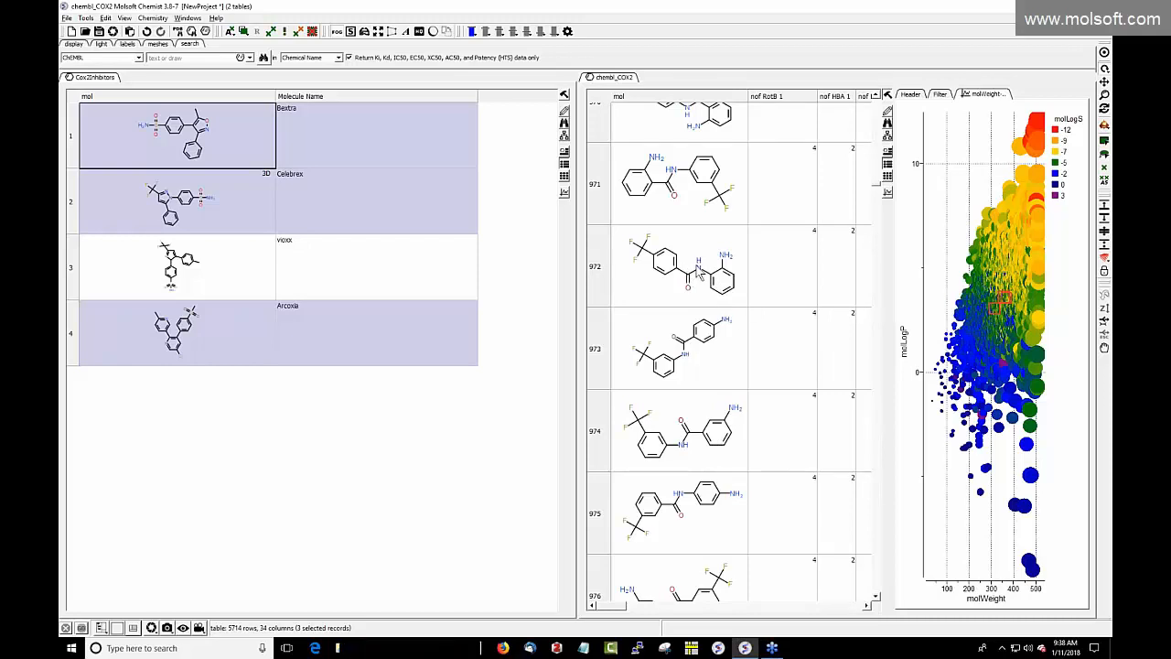
Step: Show only the selected matching rows in the chembl_COX2 table and clear their selection by picking the row 1624 molecule
right_click(697, 271)
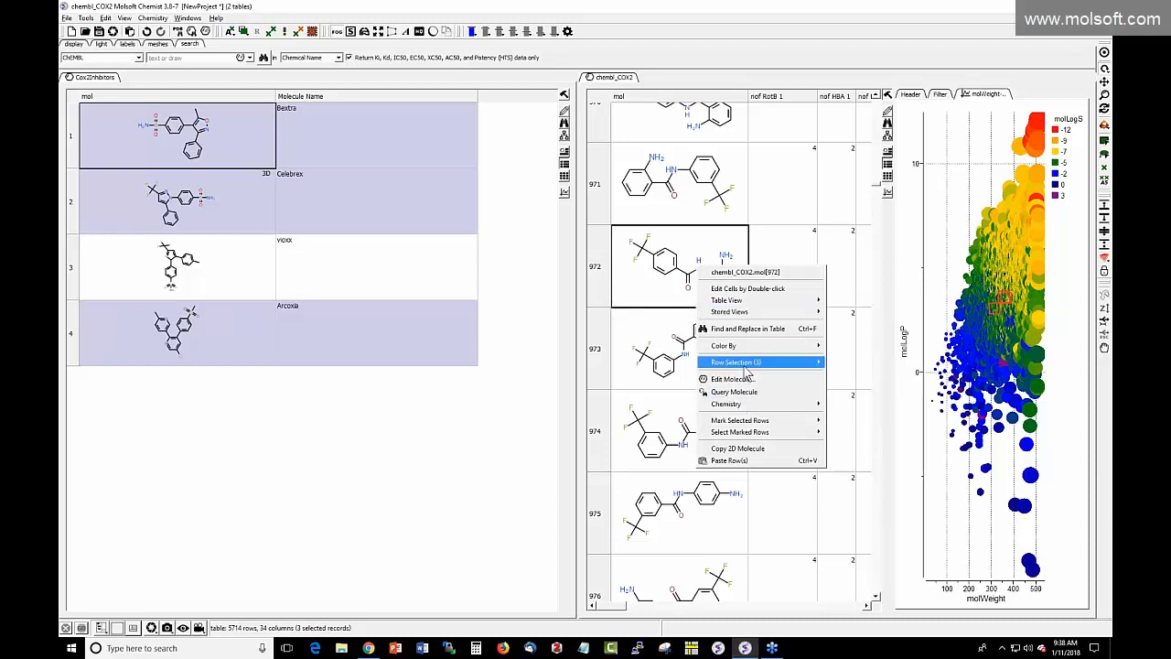
mouse_move(766, 371)
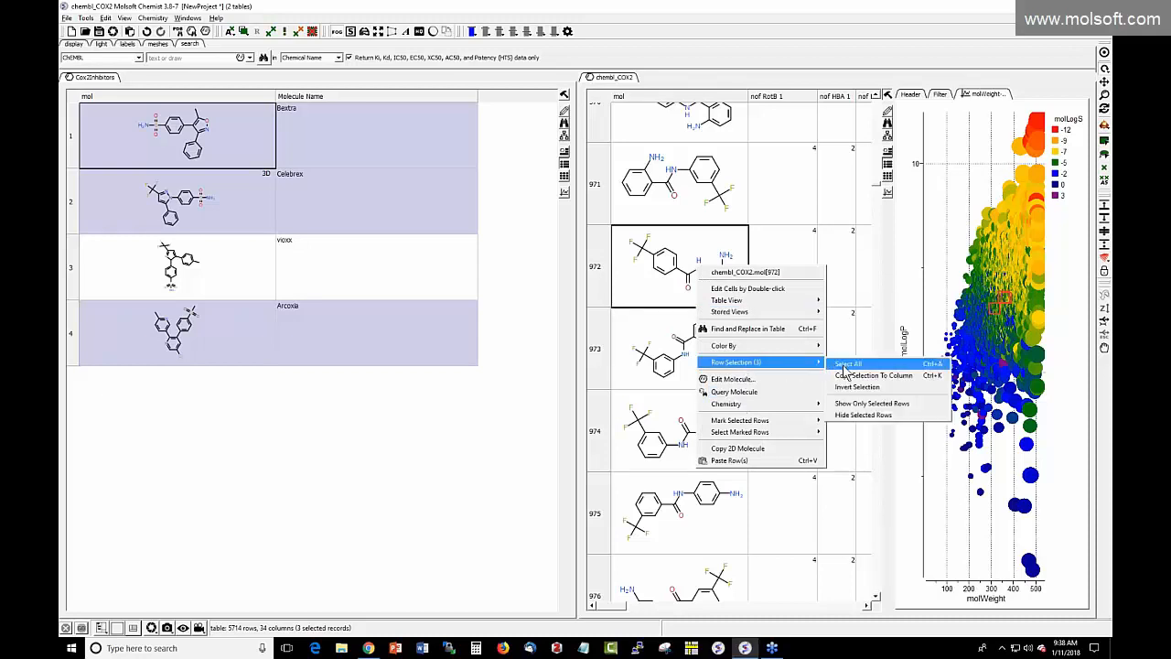
click(850, 403)
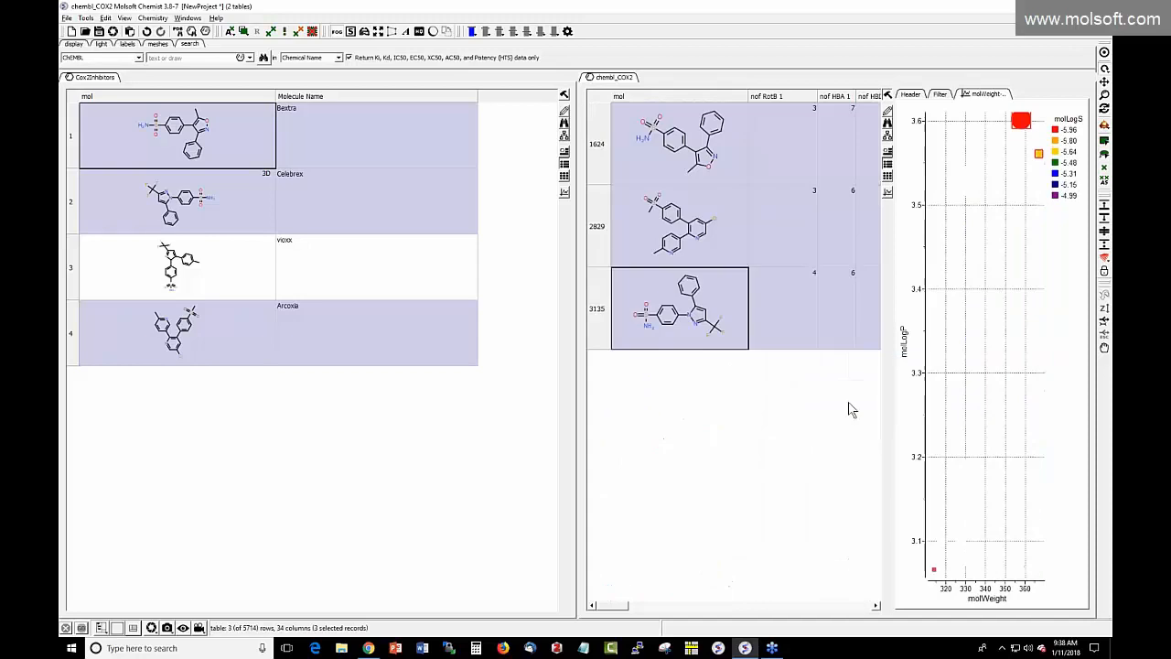
click(655, 162)
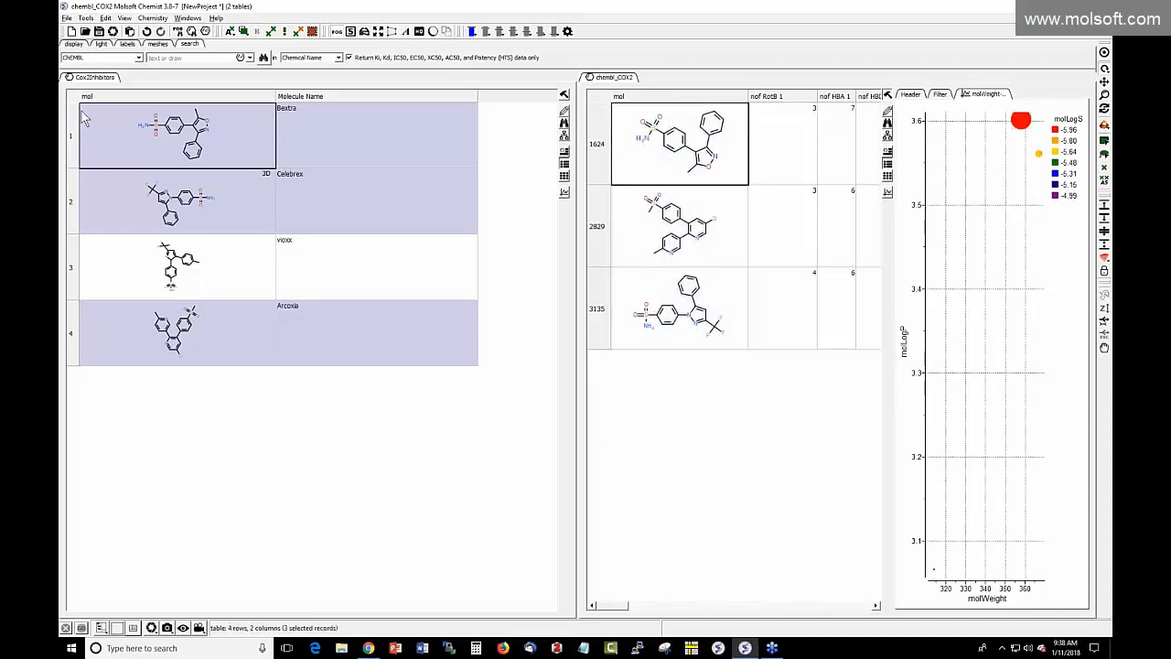
click(670, 162)
Step: Reselect the rows shown in the chembl_COX2 table by inverting the row selection
right_click(671, 158)
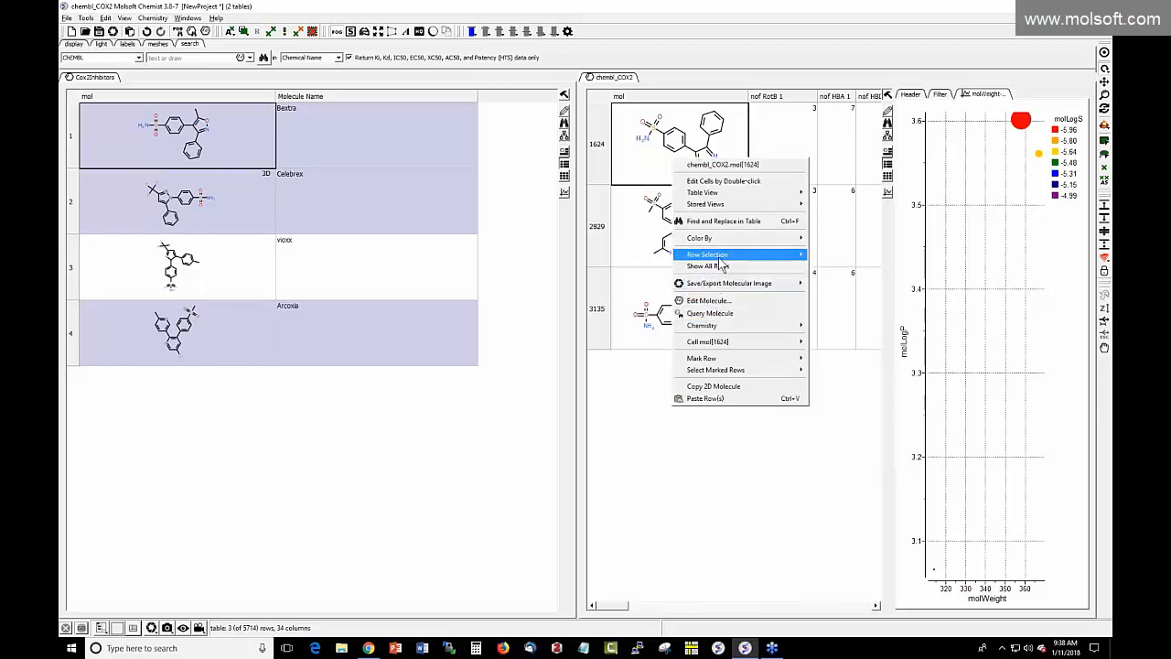
mouse_move(773, 262)
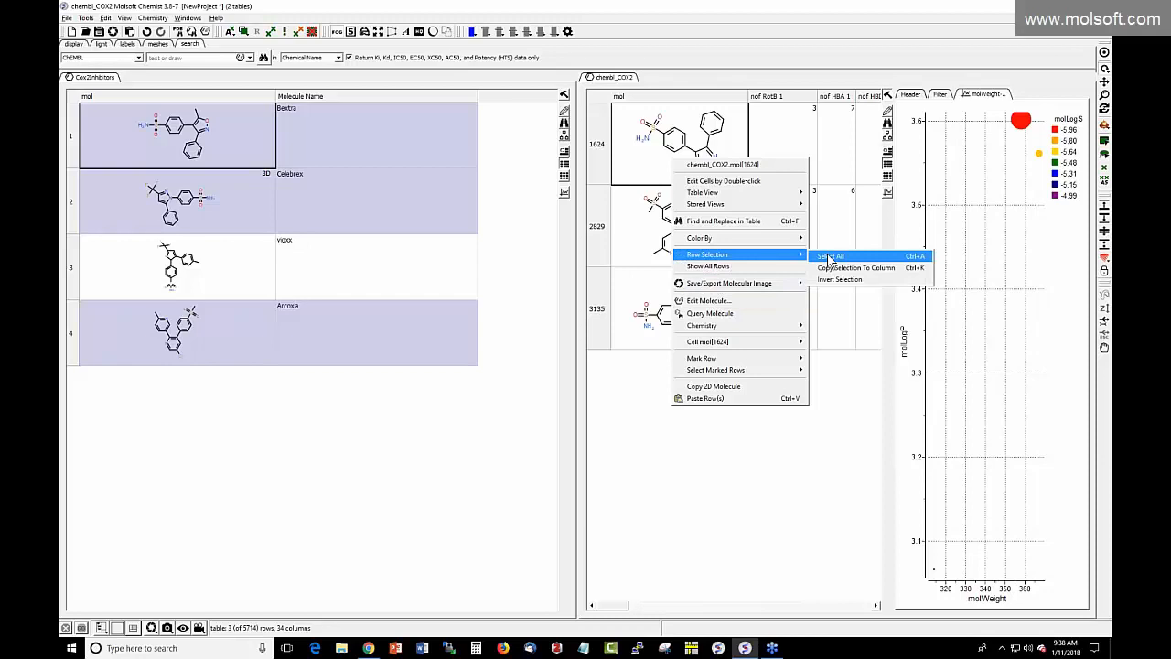
click(828, 259)
click(756, 258)
right_click(750, 247)
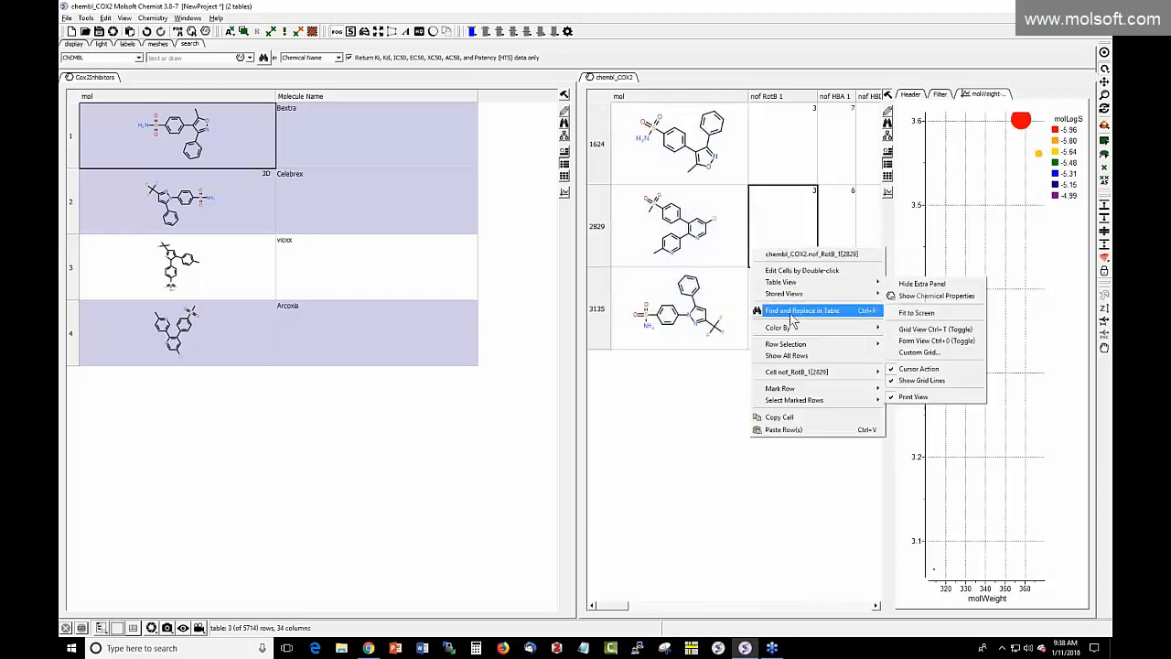
mouse_move(784, 343)
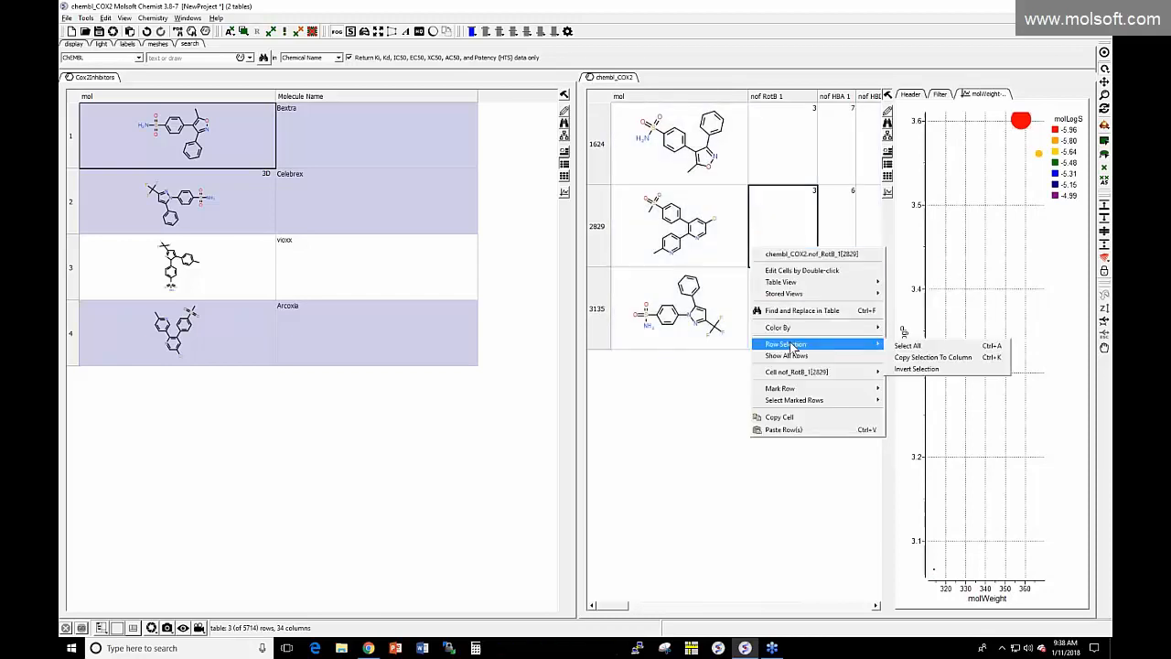
click(906, 369)
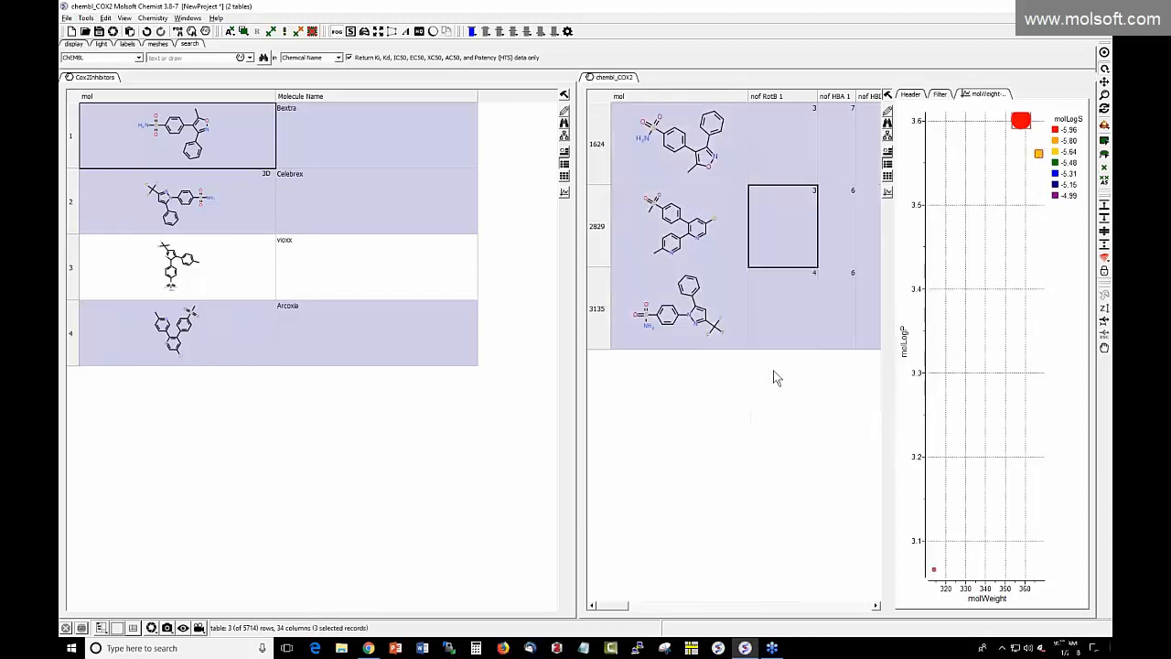
Step: Invert the row selection in the chembl_COX2 table to deselect the matching rows, and show all rows again
right_click(716, 316)
mouse_move(758, 408)
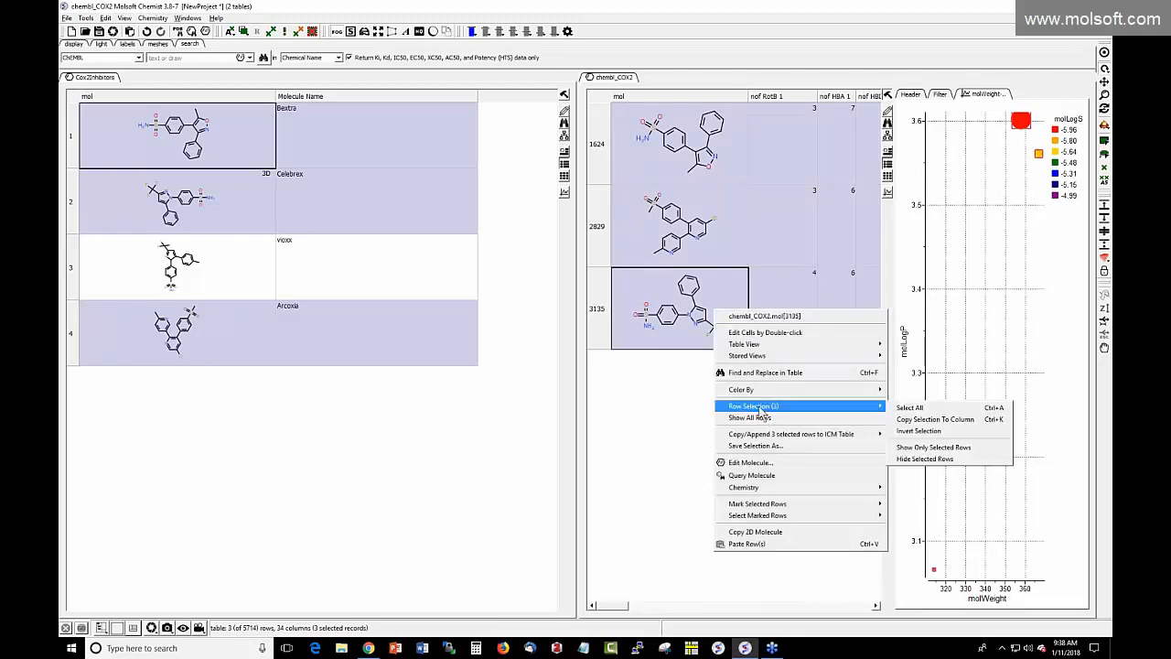
mouse_move(778, 435)
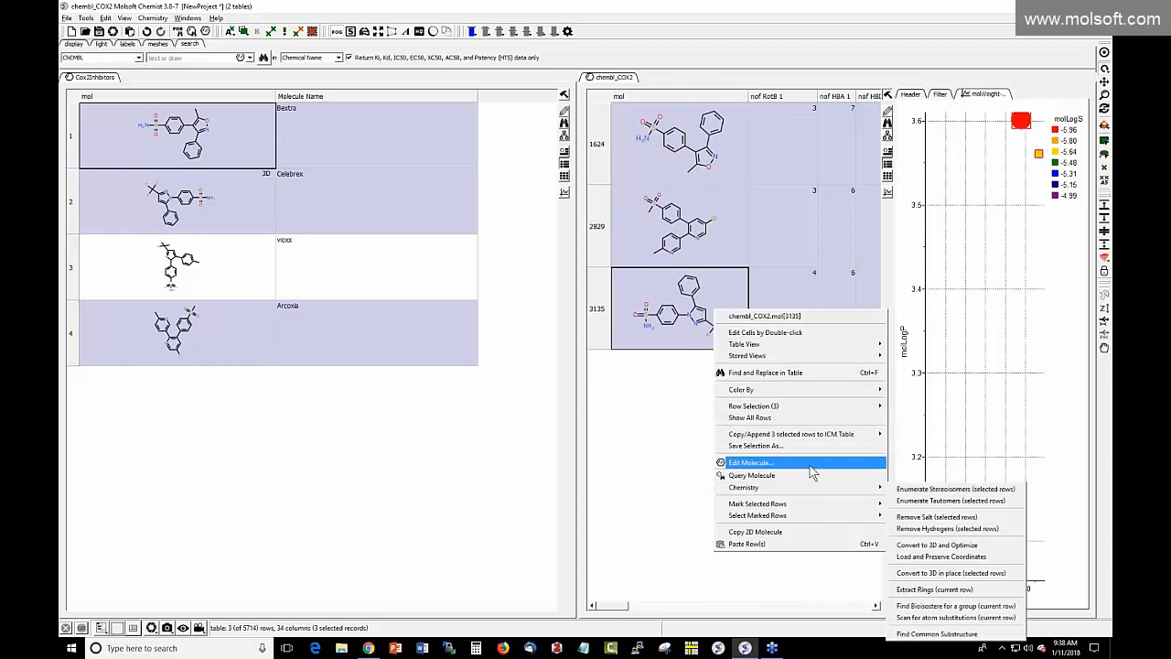
mouse_move(825, 409)
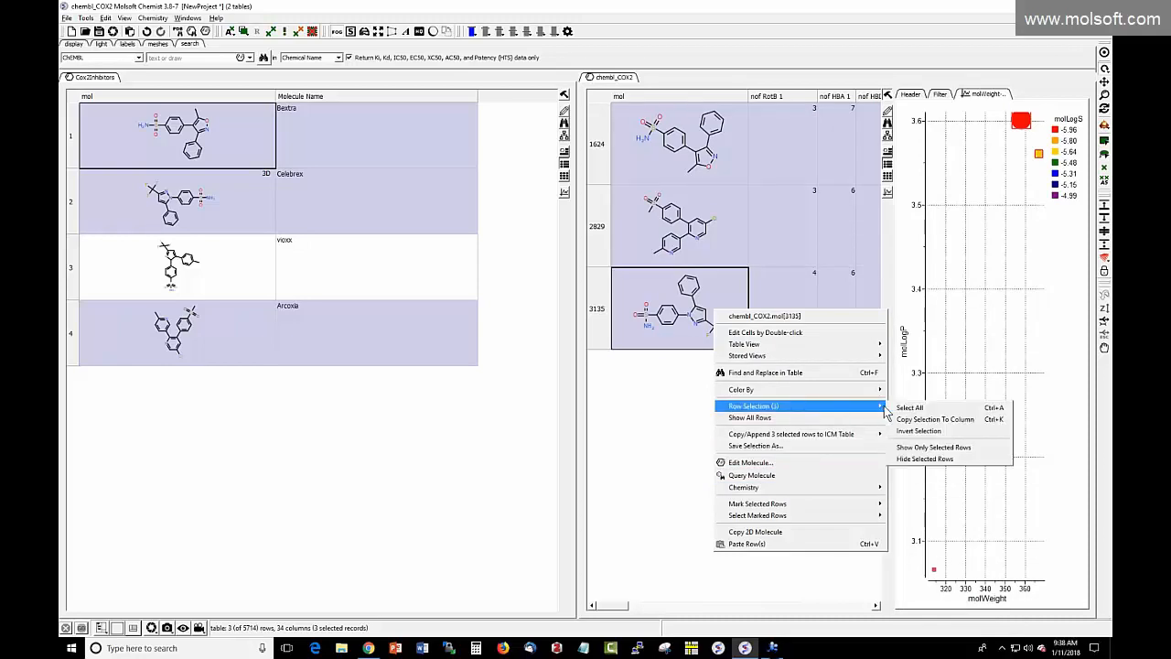
click(918, 430)
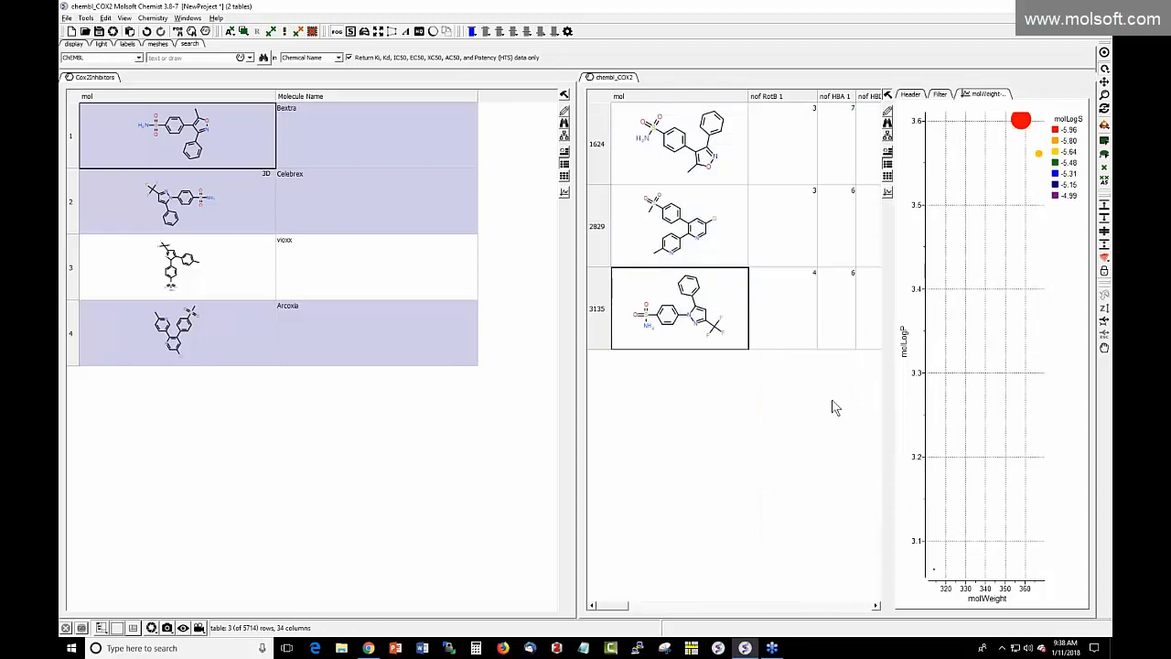
right_click(759, 336)
mouse_move(838, 433)
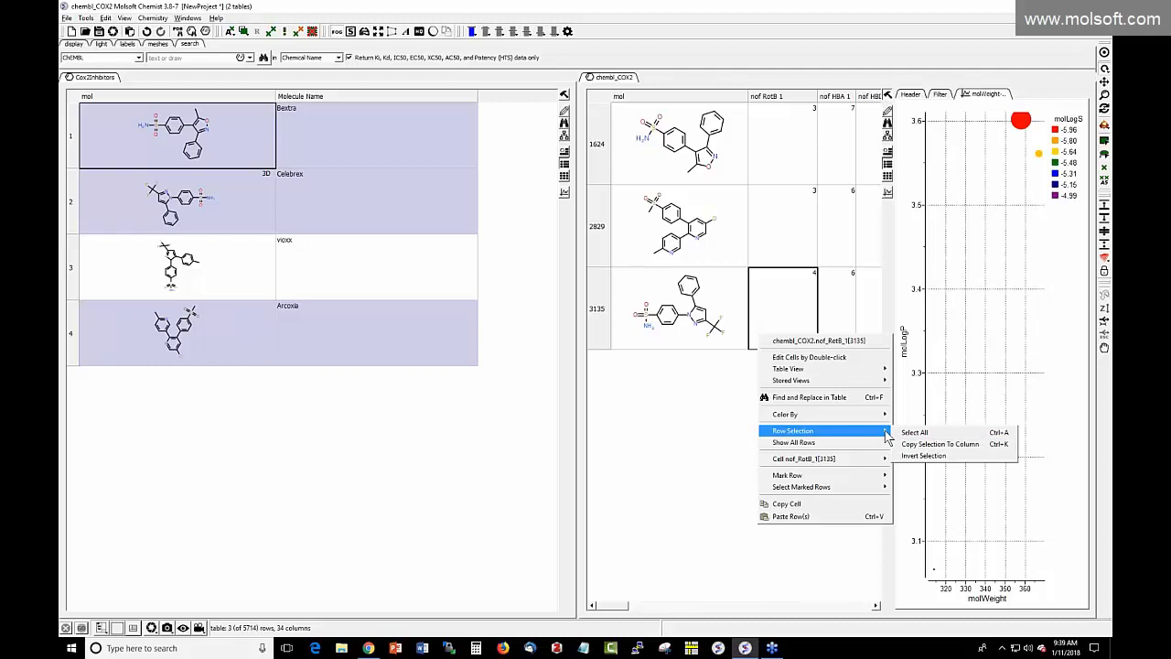
click(880, 444)
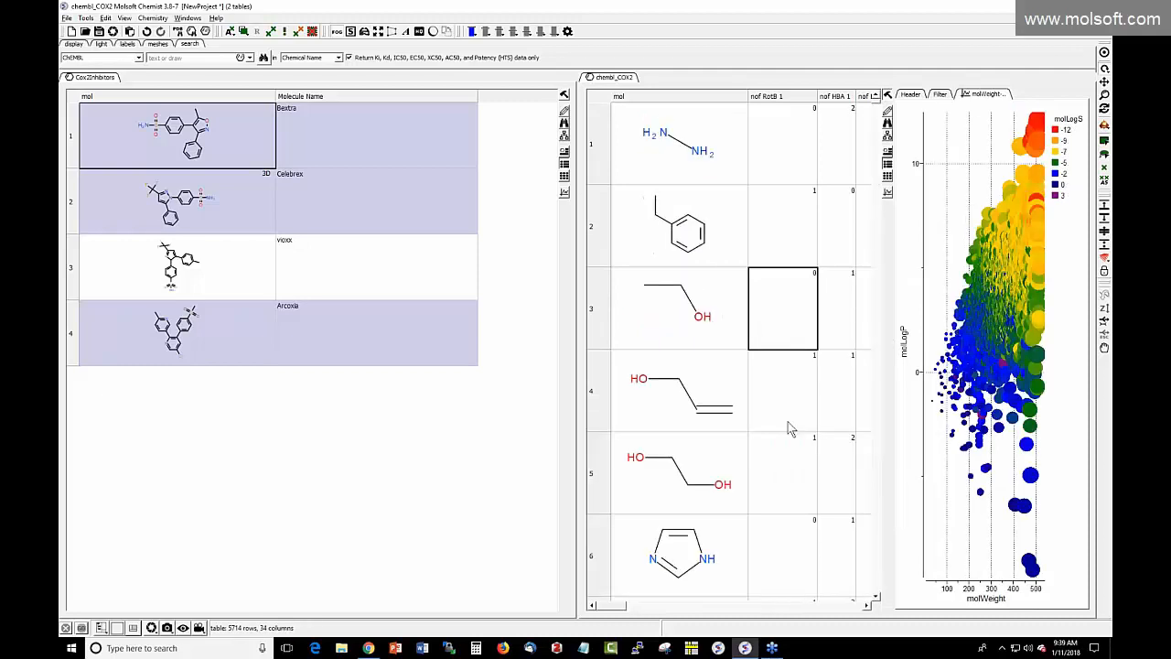
Step: Widen the chembl_COX2 table by narrowing the Cox2Inhibitors table and browse its first rows
drag(578, 294, 329, 271)
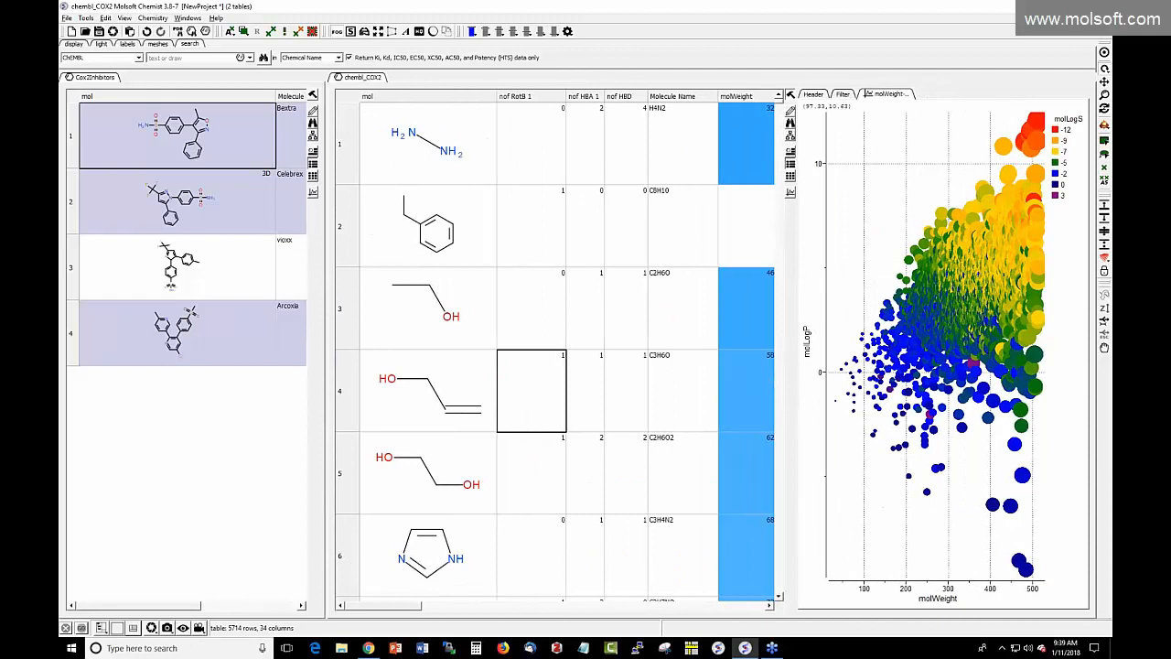
click(714, 246)
click(681, 334)
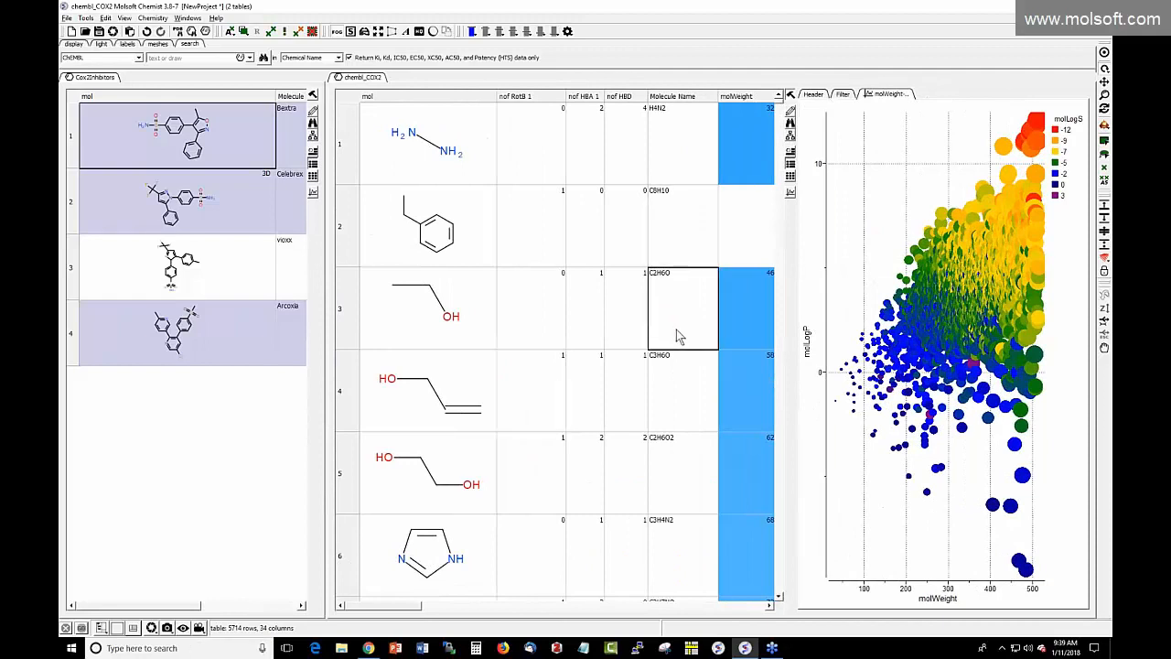
scroll(778, 263, down, 2)
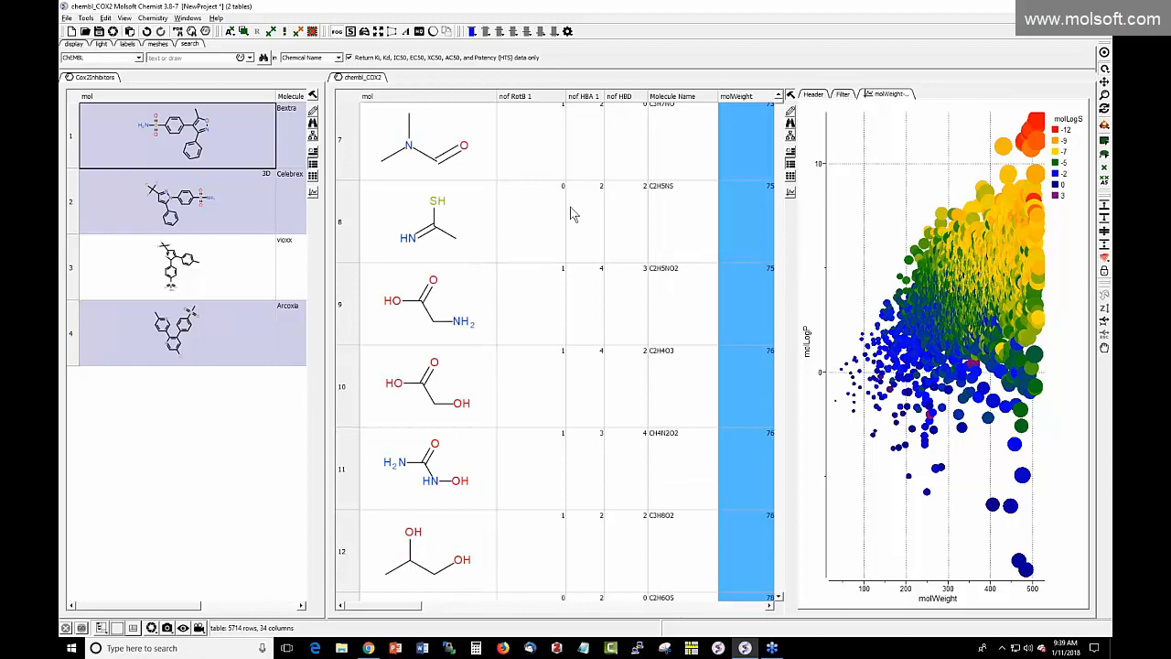
Step: Display the chembl_COX2 column filters, separate the plot and filters into their own panes, and enlarge the area they share
click(843, 95)
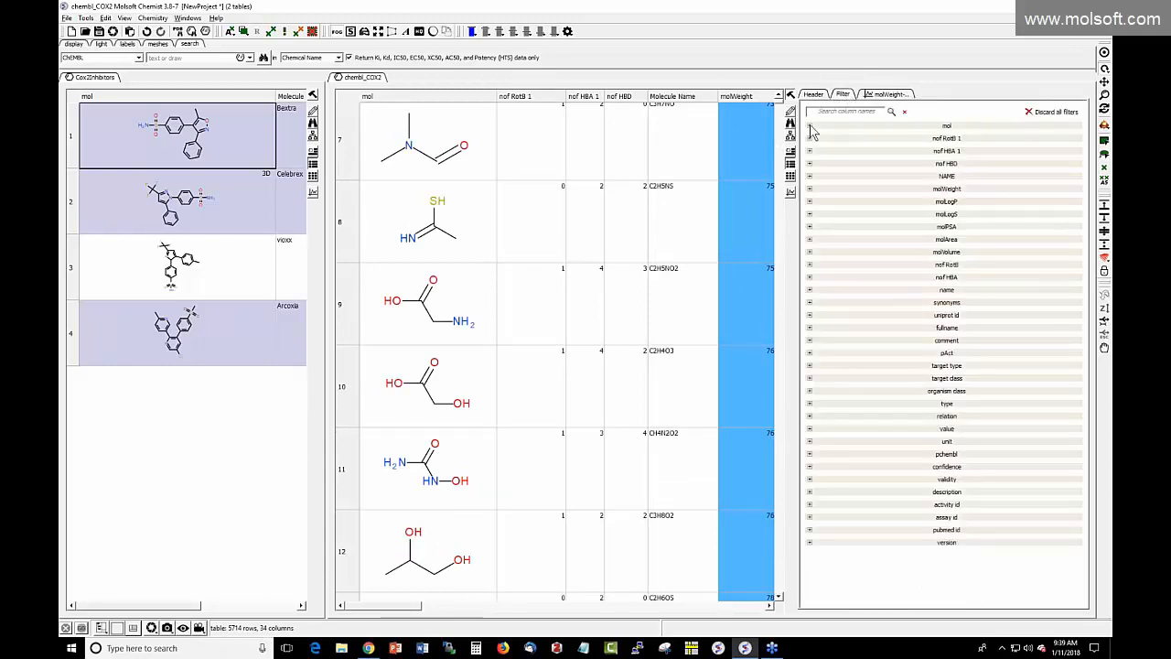
double_click(885, 94)
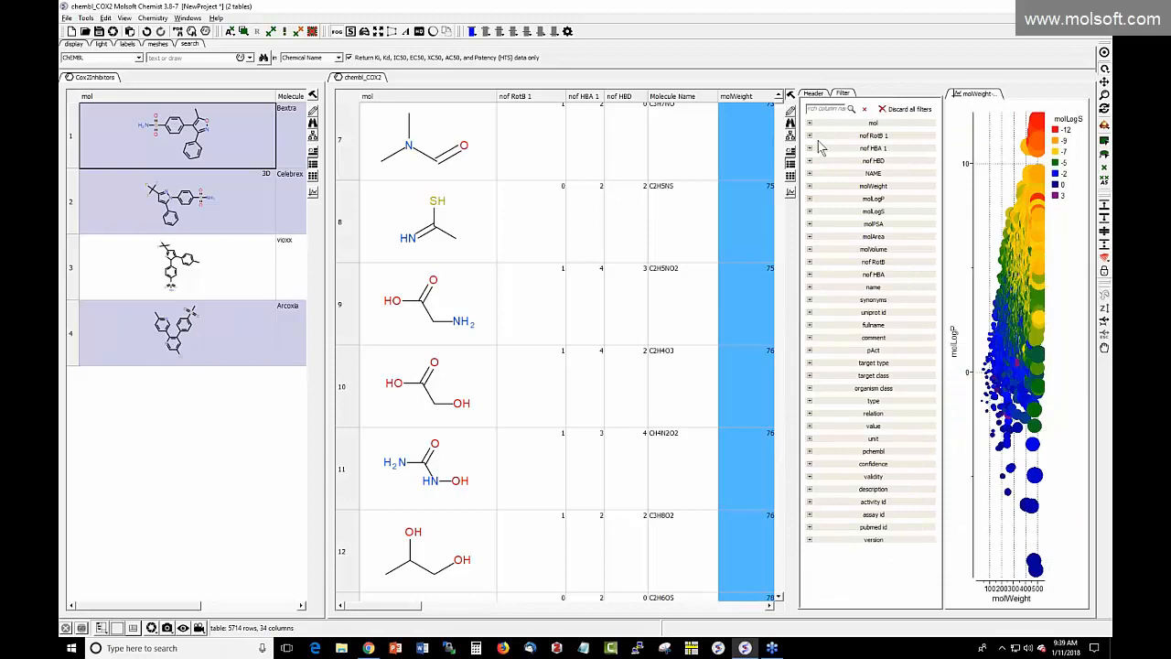
drag(797, 147, 669, 138)
double_click(718, 97)
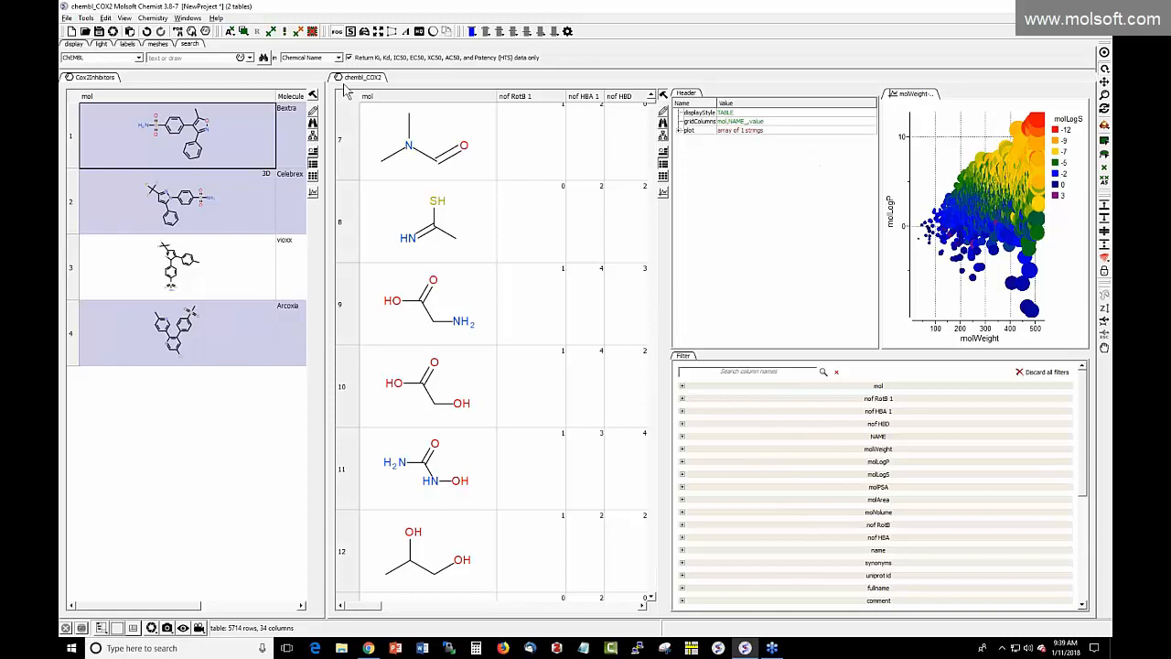
Step: Stack the chembl_COX2 table with Cox2Inhibitors instead of showing them side by side, and widen the molWeight plot
click(115, 82)
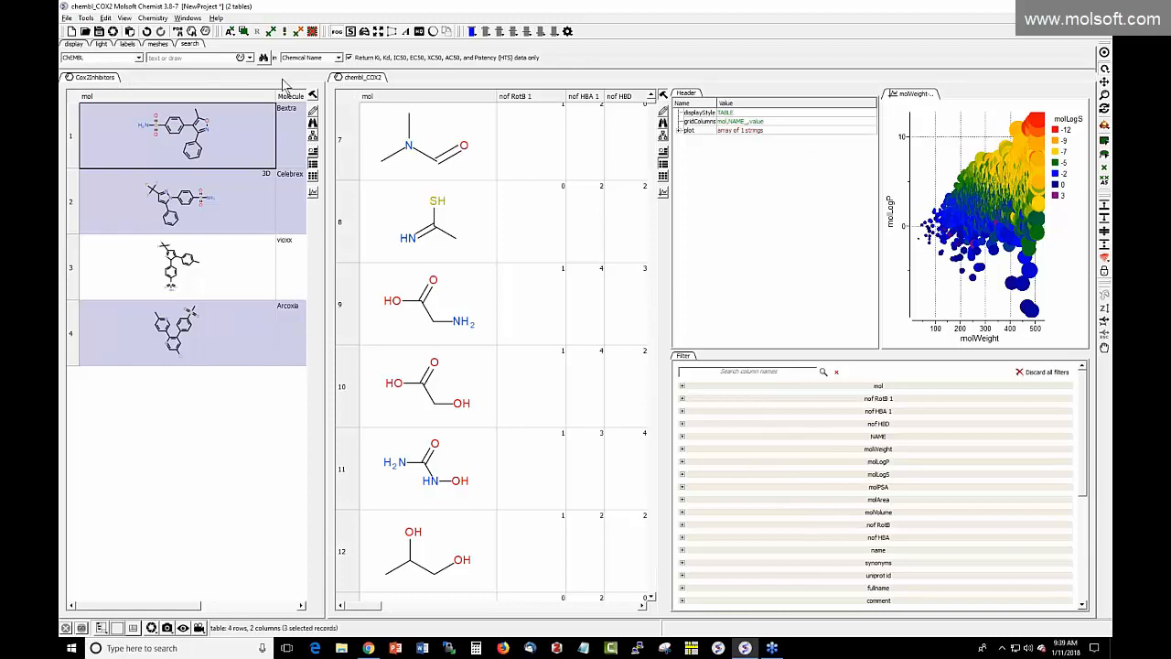
double_click(355, 82)
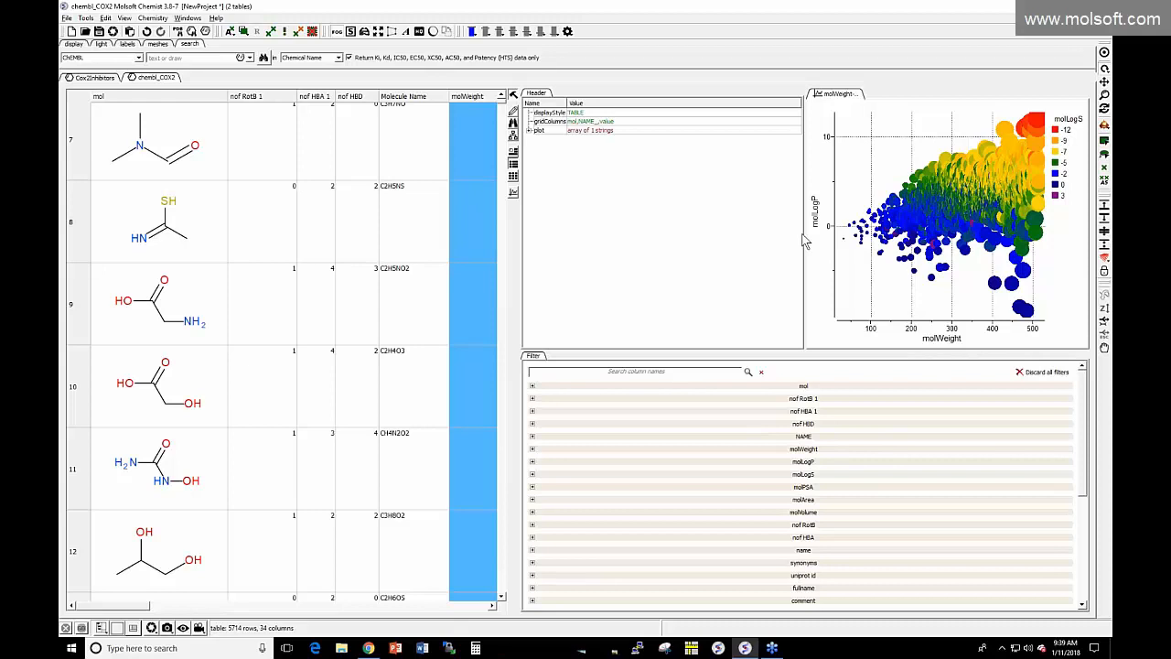
drag(805, 239, 720, 238)
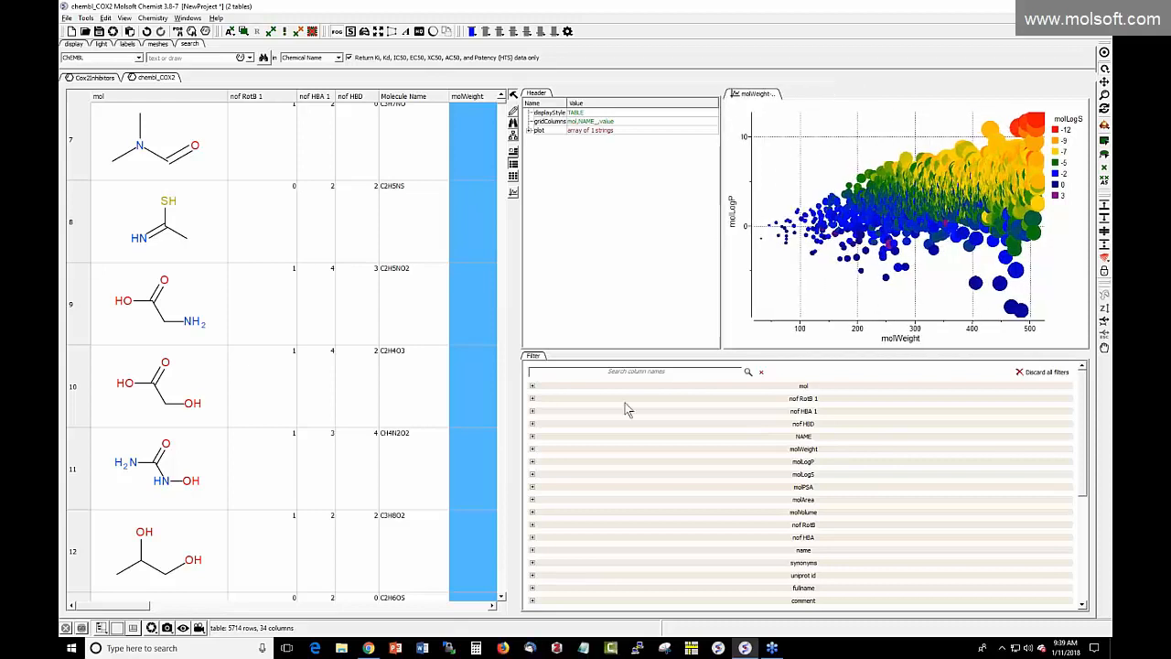
Step: Filter the chembl_COX2 table by molWeight from 300 to 500
click(534, 387)
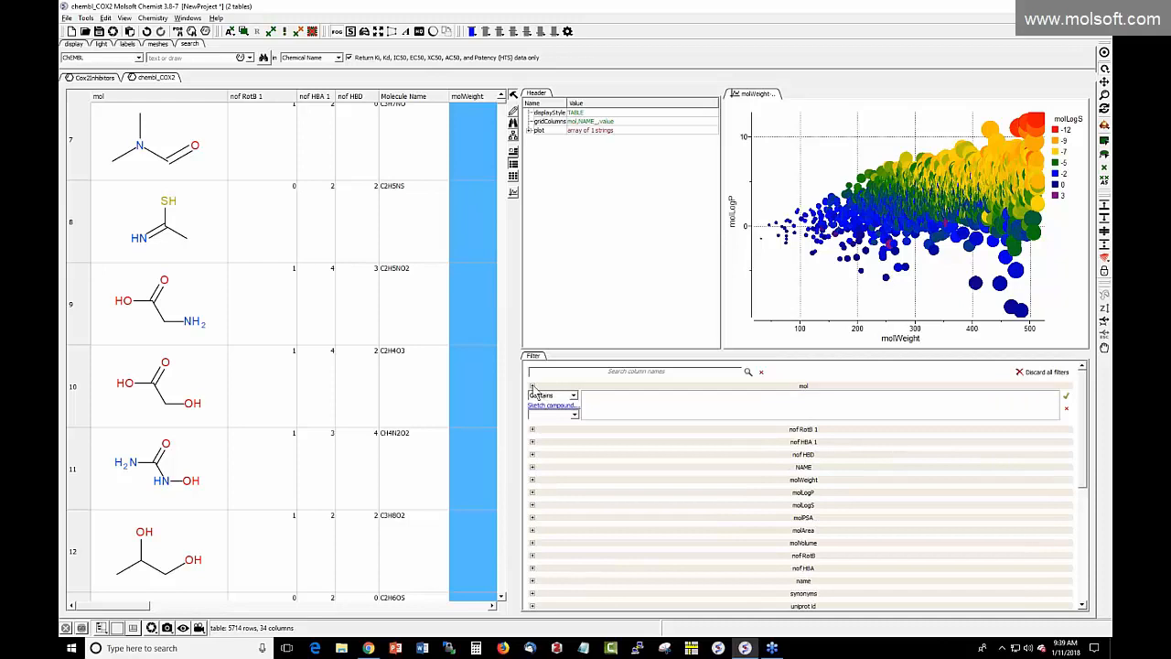
click(532, 387)
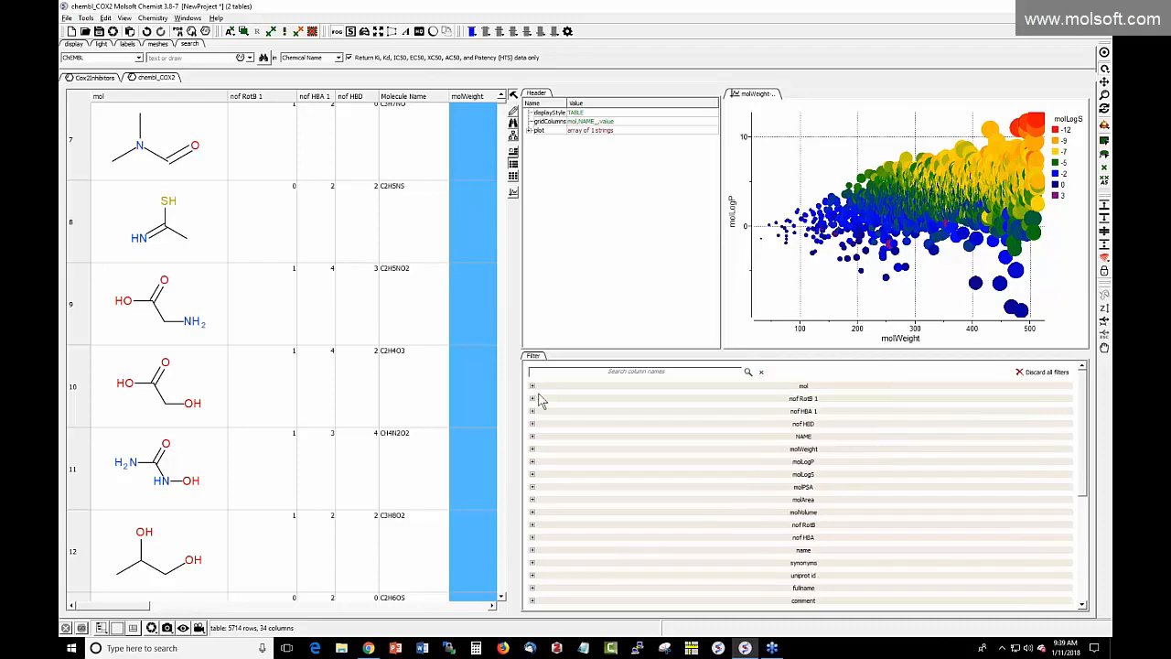
click(533, 450)
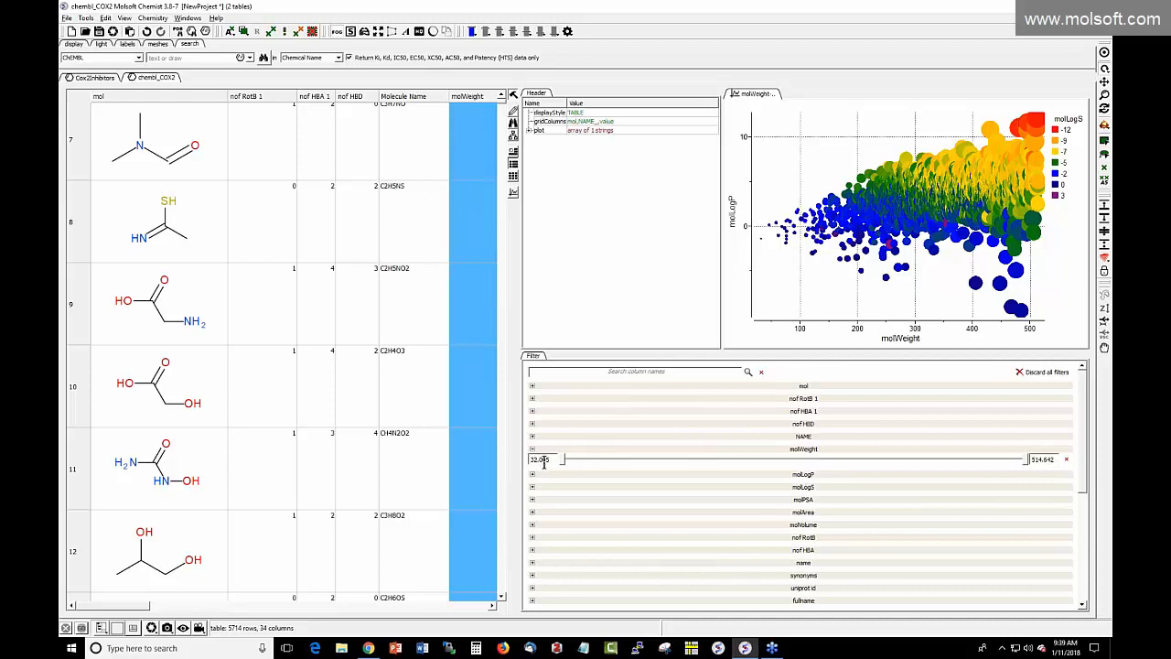
drag(539, 460, 517, 460)
text(300)
double_click(1041, 459)
text(500)
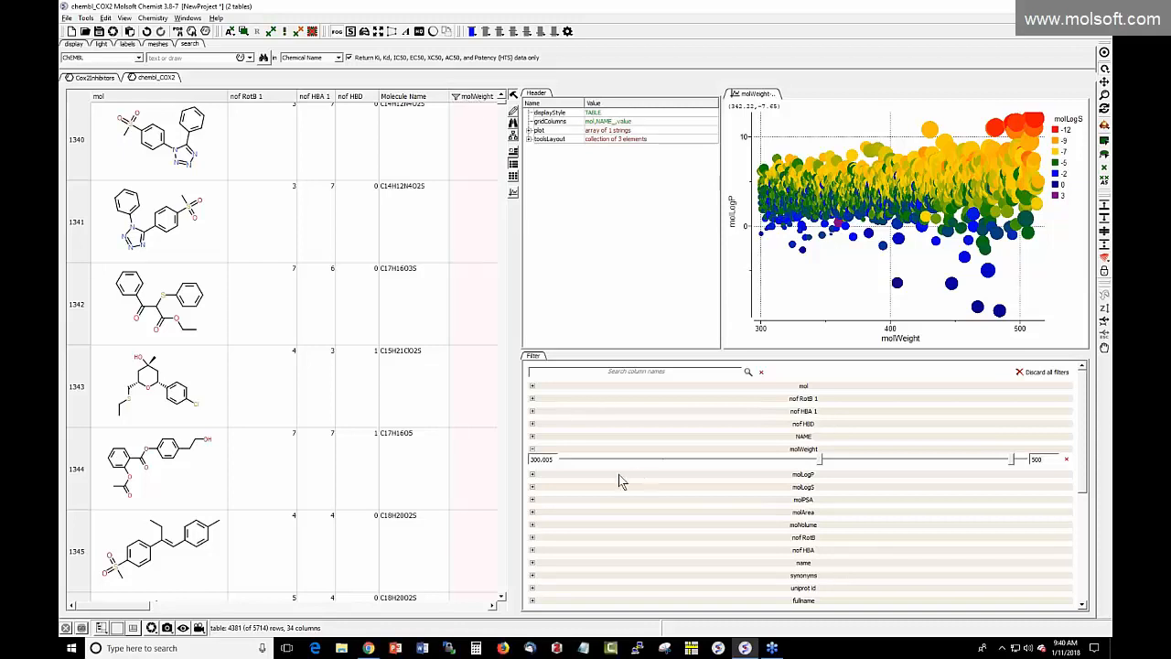
Step: Filter the chembl_COX2 table by molLogP from 0 to 6
click(532, 474)
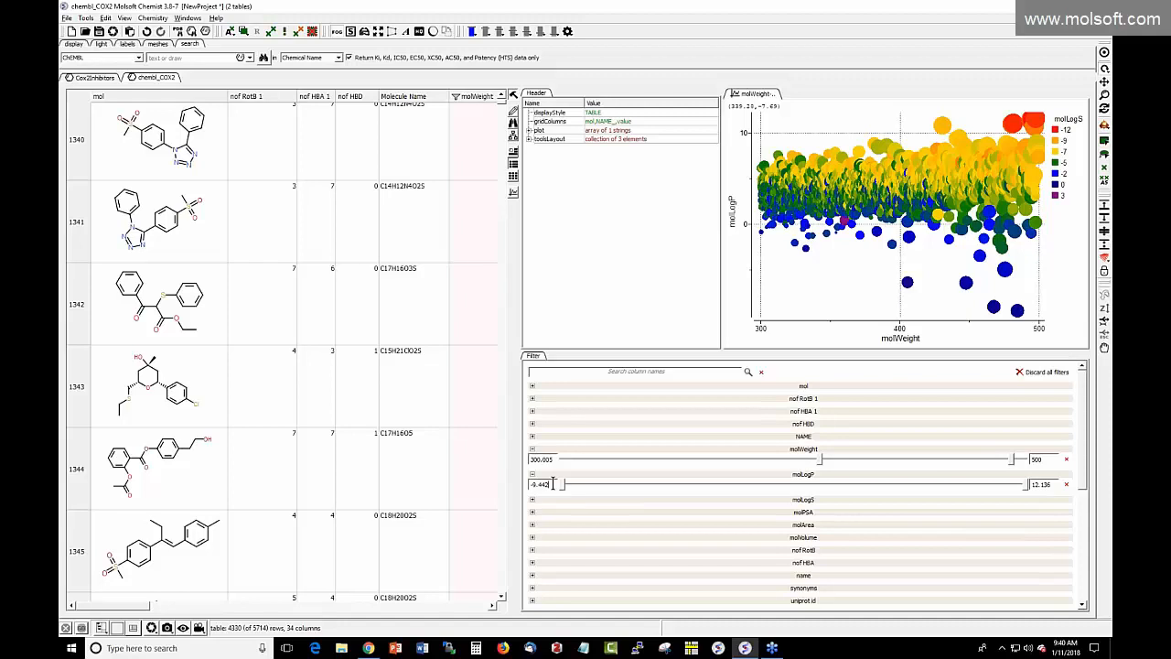
drag(552, 484, 500, 486)
text(0)
drag(1051, 484, 1024, 485)
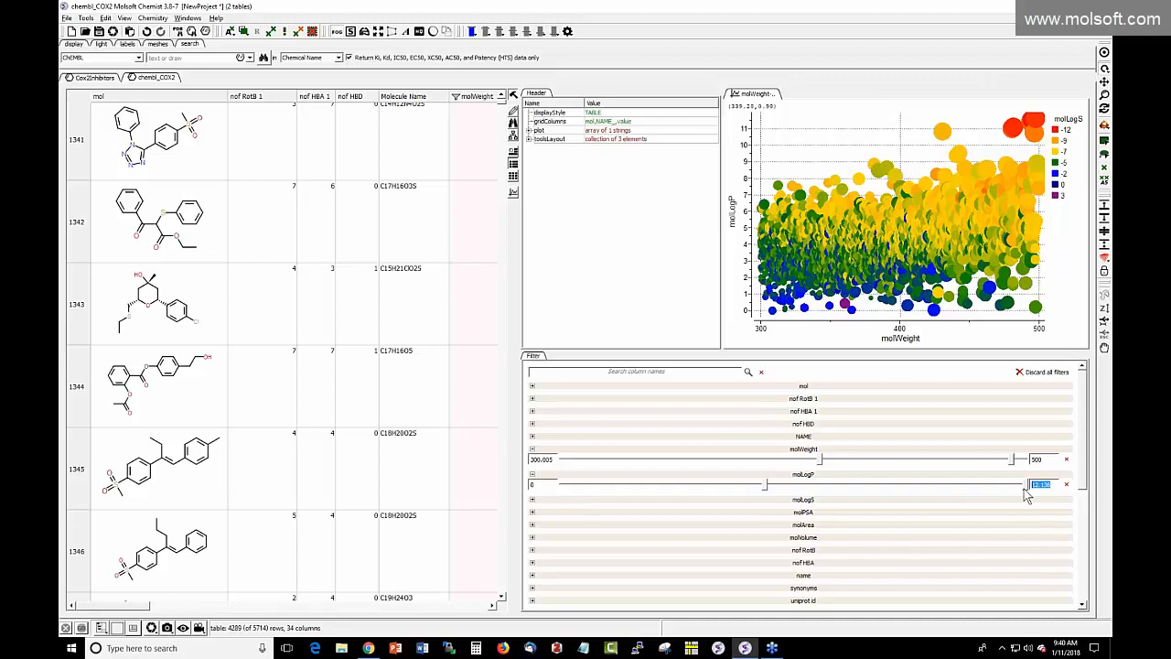
text(6)
Step: Expand the molPSA filter, zoom the plot to molLogP about 2 to 2.7, and inspect the table's property columns
click(948, 515)
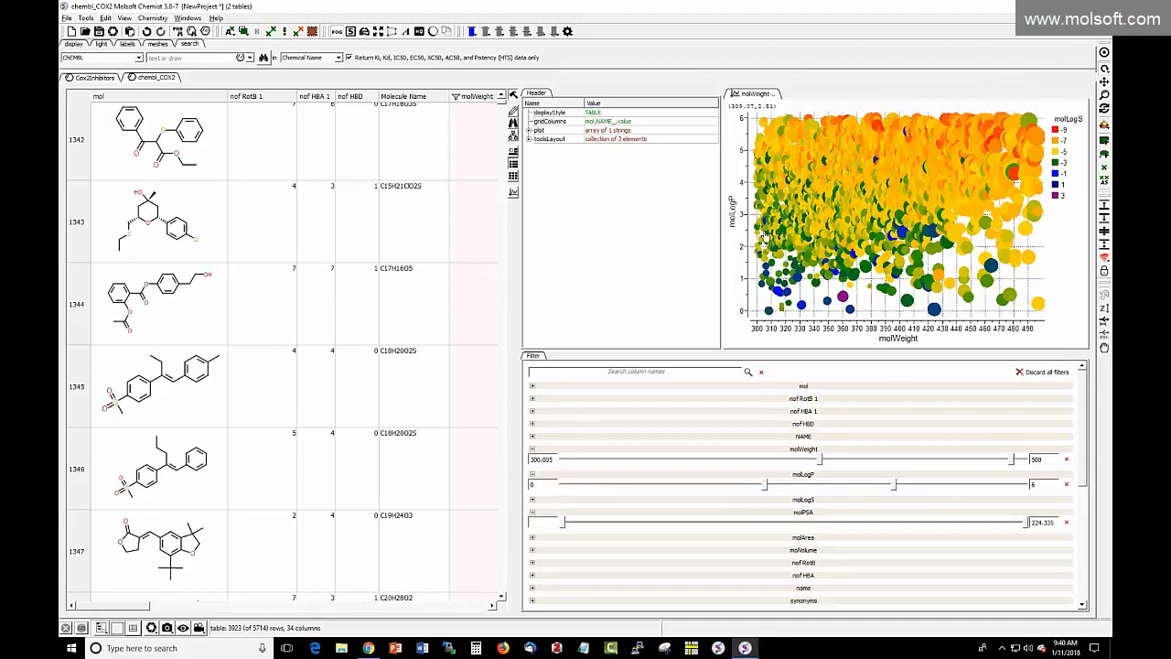
mouse_move(747, 240)
mouse_down()
mouse_move(742, 266)
mouse_move(734, 79)
mouse_up()
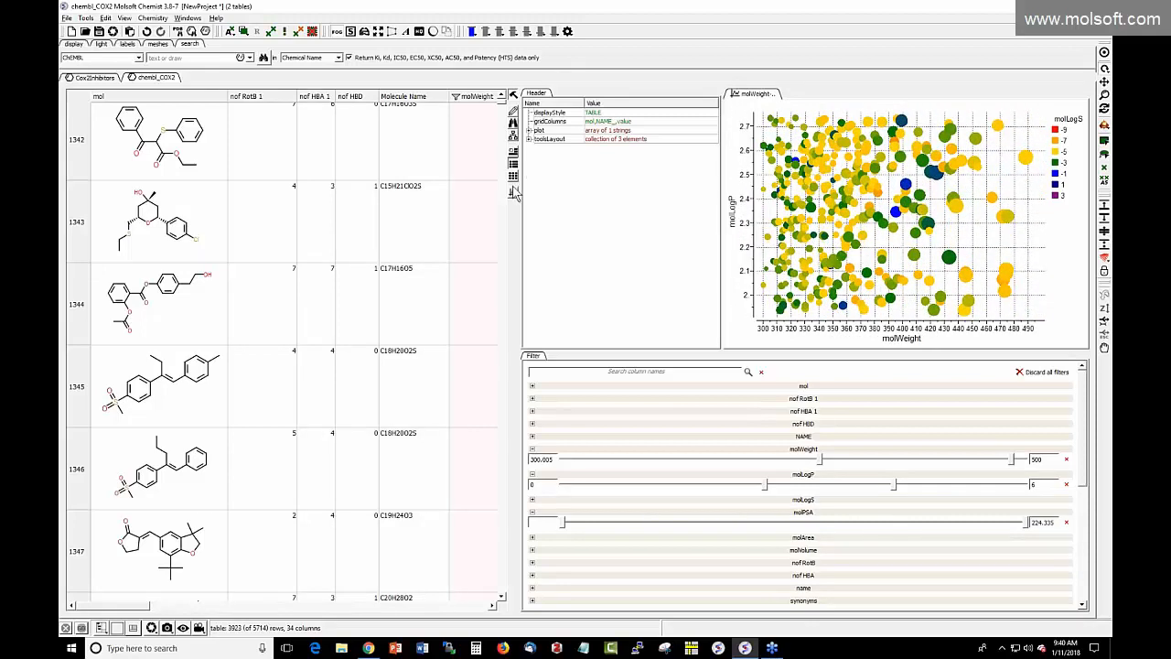
drag(140, 607, 161, 607)
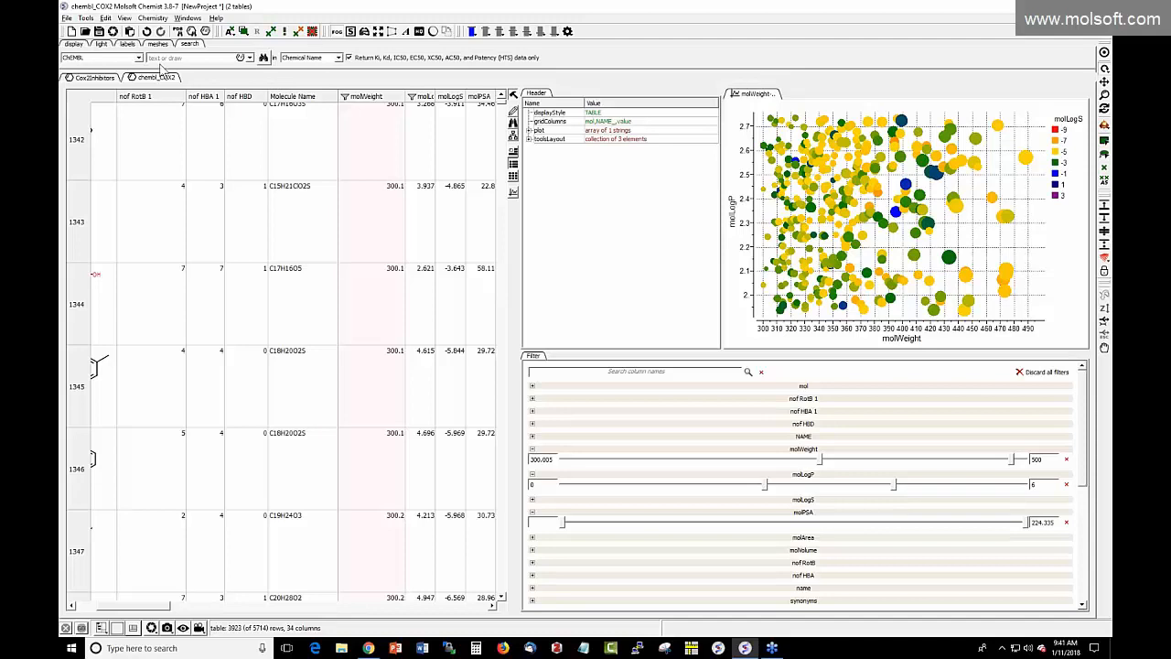
Step: Delete all tables and objects from the project
click(106, 18)
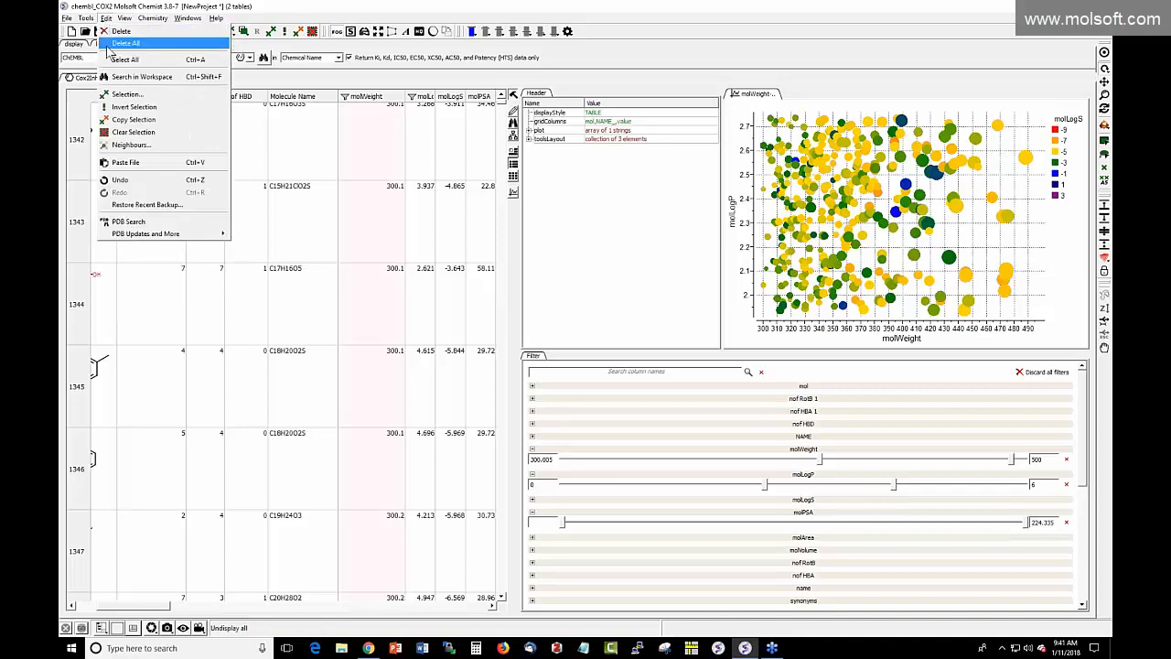
click(107, 46)
click(635, 334)
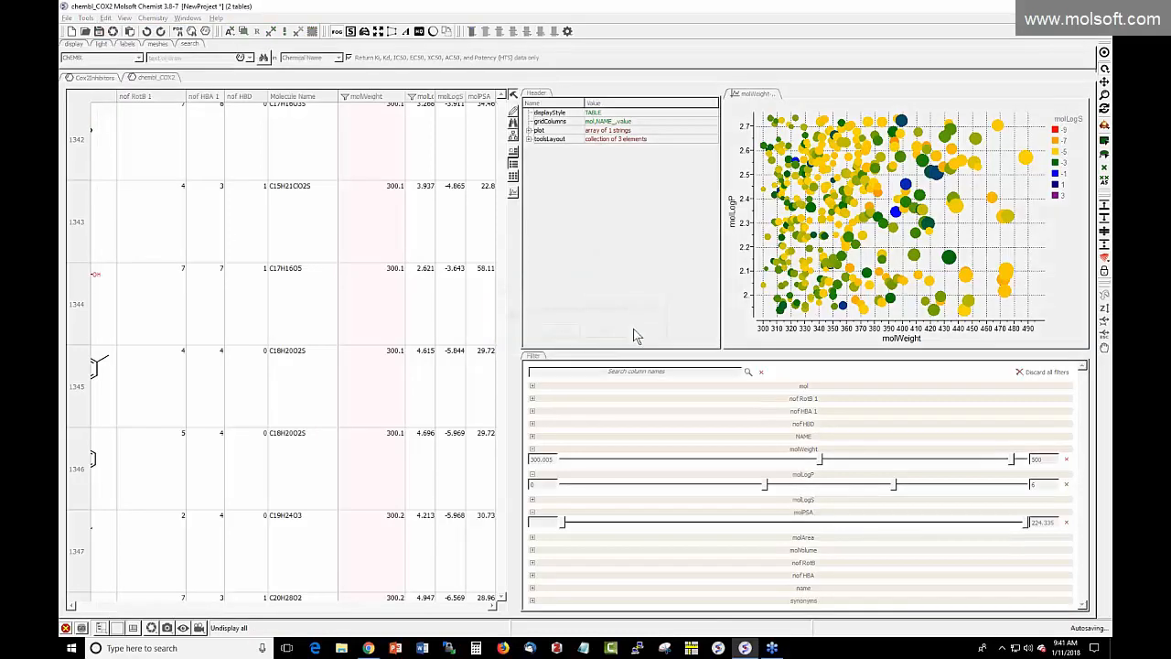
Step: Open the file THA_inhibitors_2Donlysmiles.tab from the chemWebinar1 folder
click(67, 18)
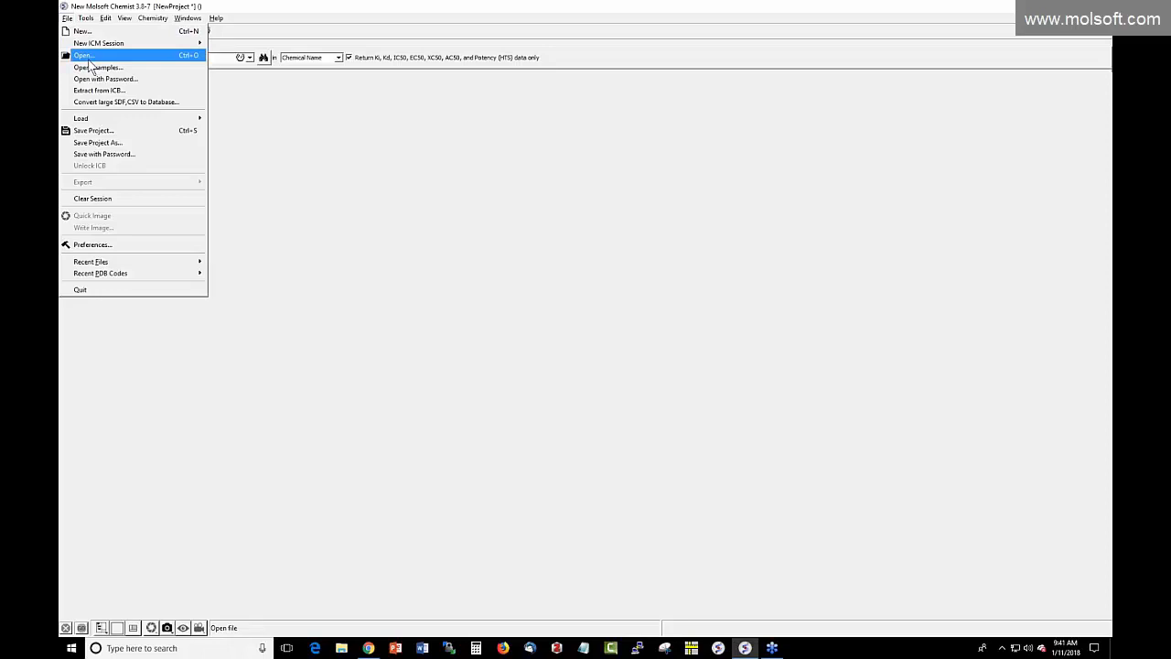
click(91, 58)
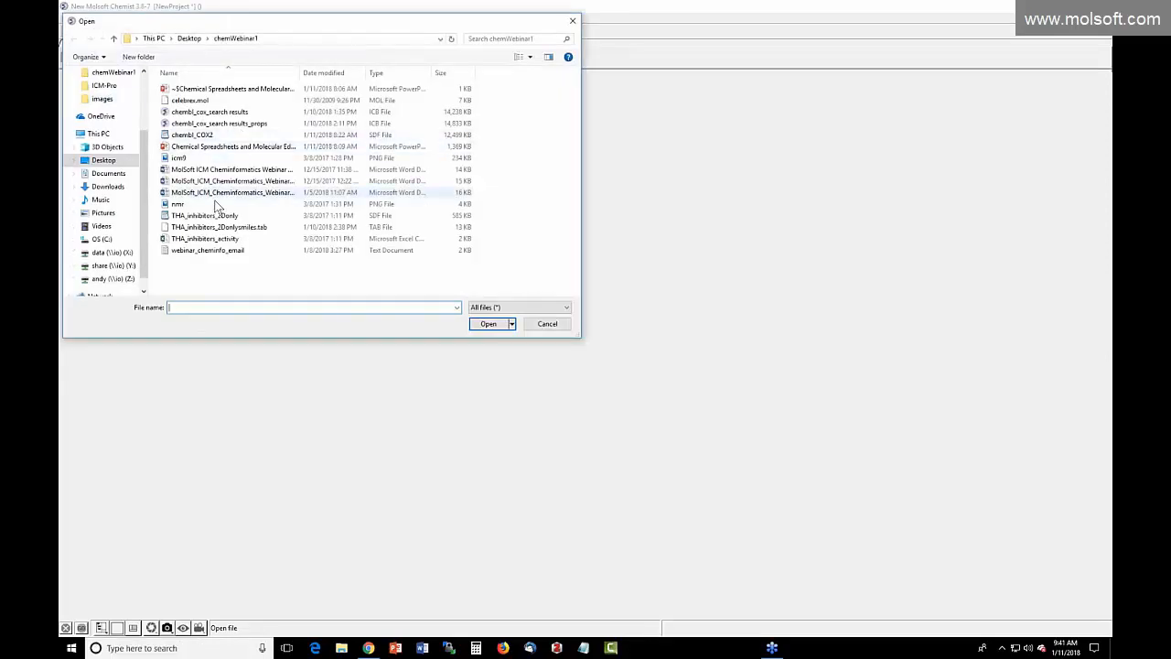
double_click(220, 227)
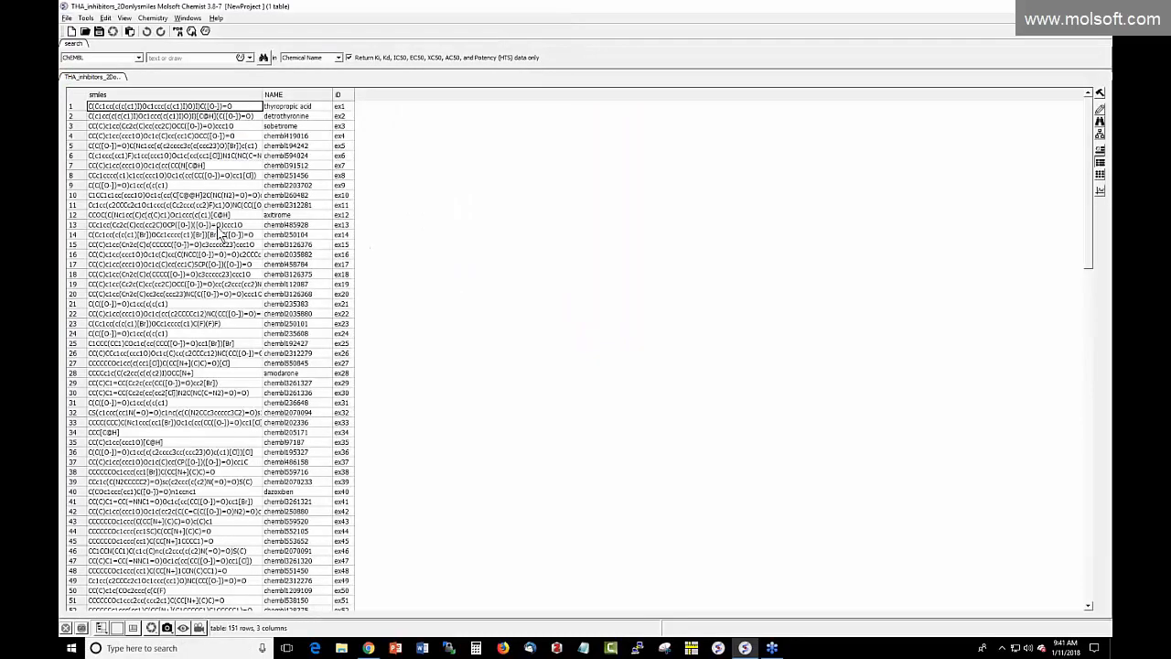
Step: Widen the smiles, NAME and ID columns of the THA_inhibitors_2Donlysmiles table and look through its rows
double_click(262, 95)
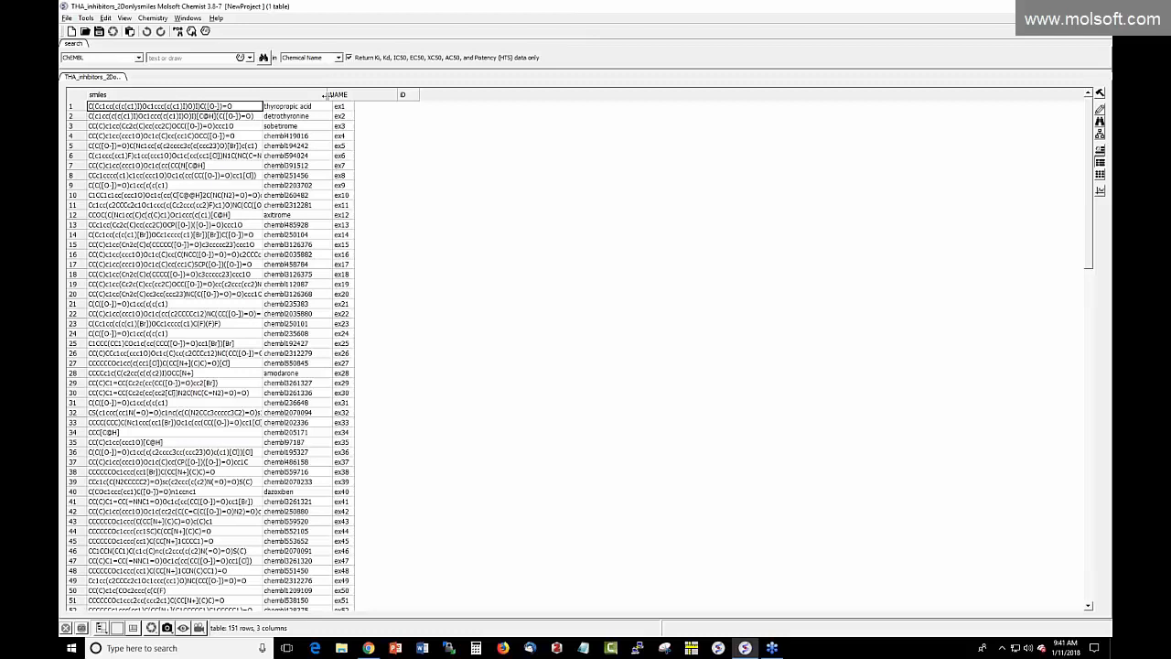
double_click(395, 96)
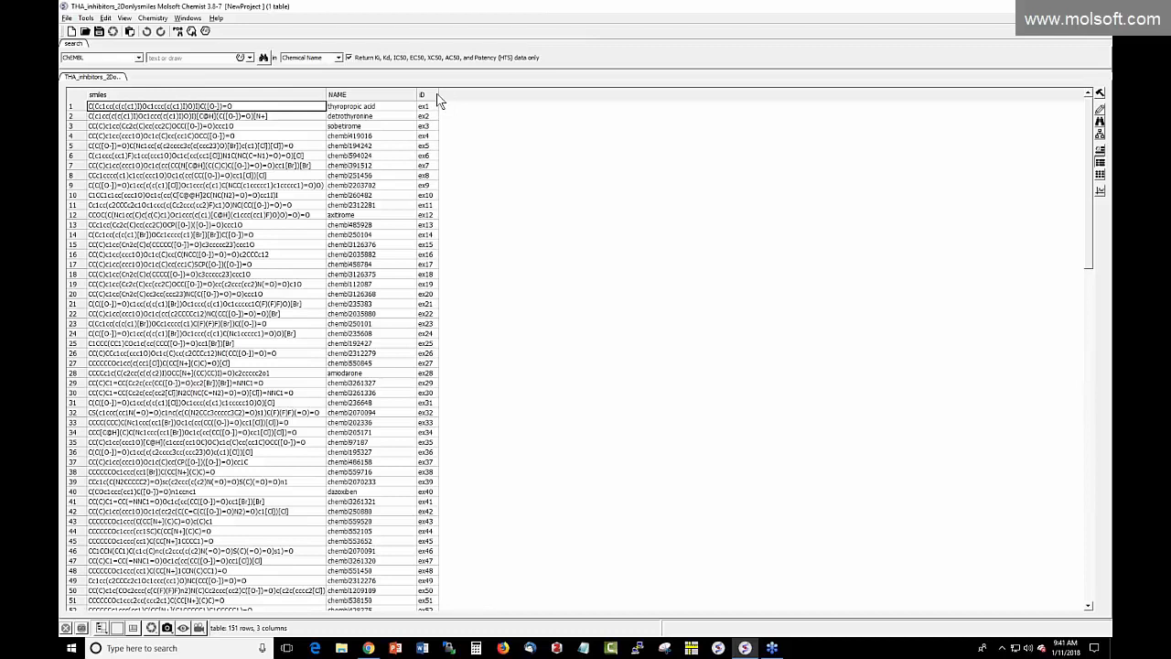
drag(469, 94, 510, 93)
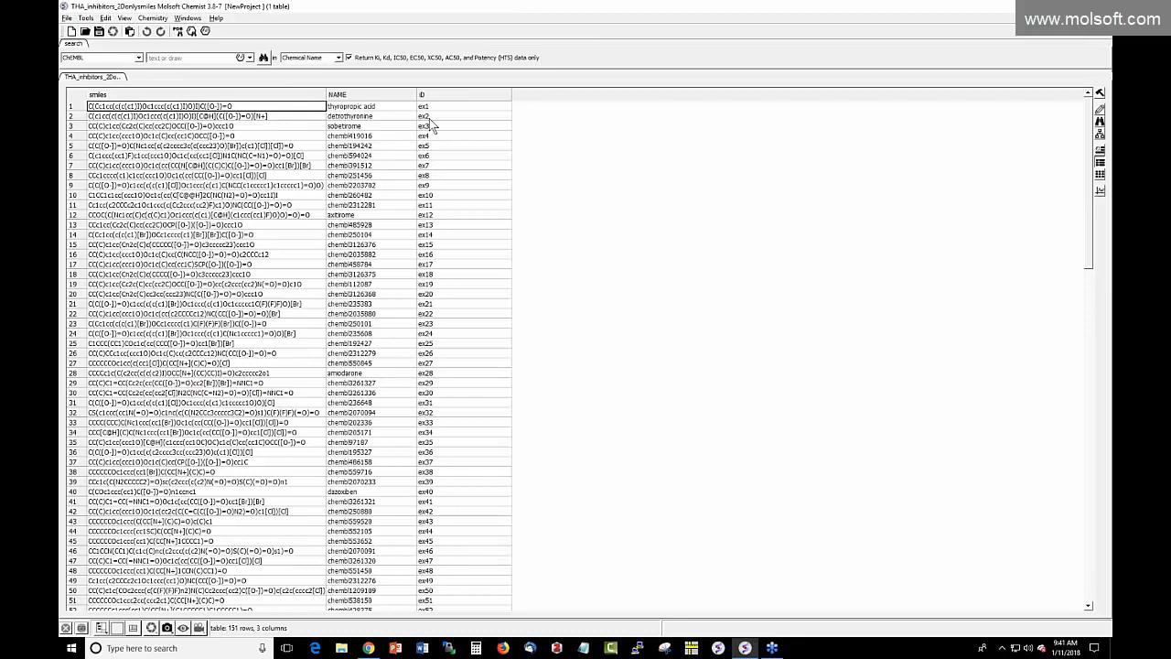
scroll(446, 173, down, 3)
scroll(445, 171, up, 3)
scroll(179, 174, down, 3)
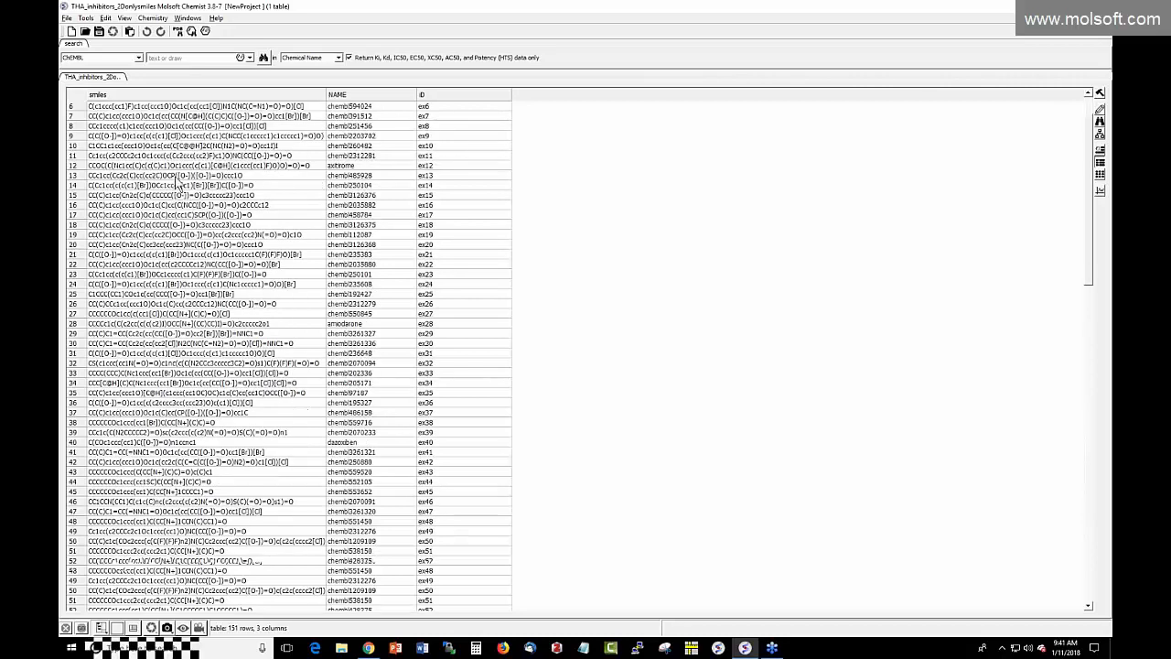
scroll(181, 203, up, 3)
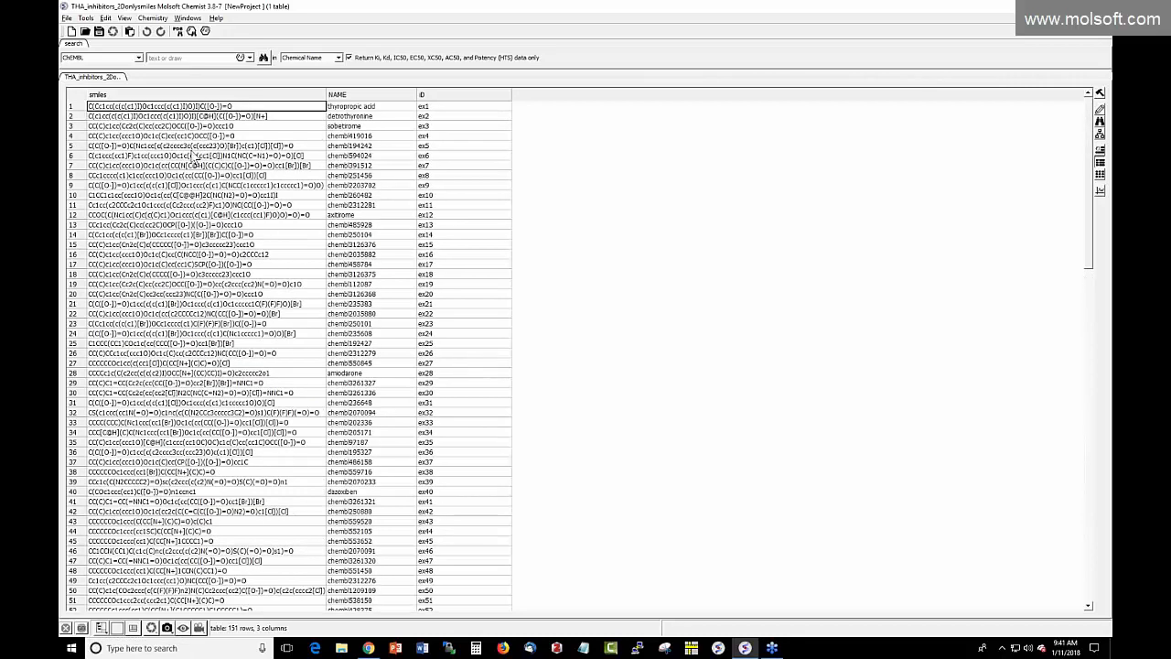
Step: Convert the smiles column of the THA_inhibitors_2Donlysmiles table to 2D structures without keeping the original column
click(155, 18)
mouse_move(174, 111)
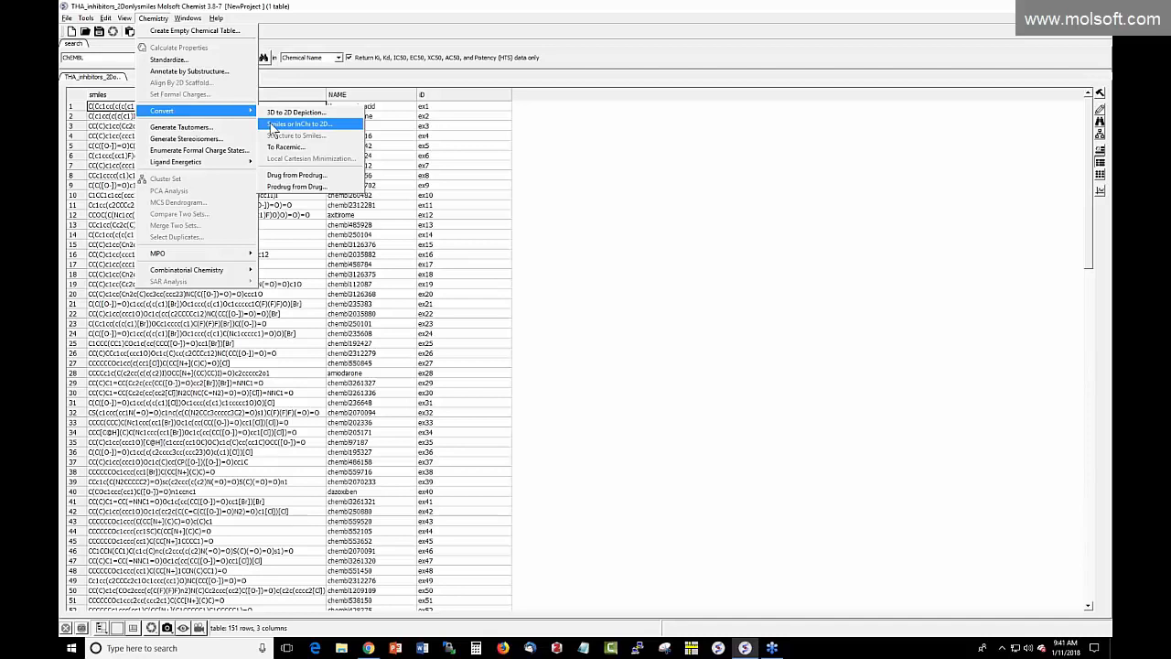
click(308, 126)
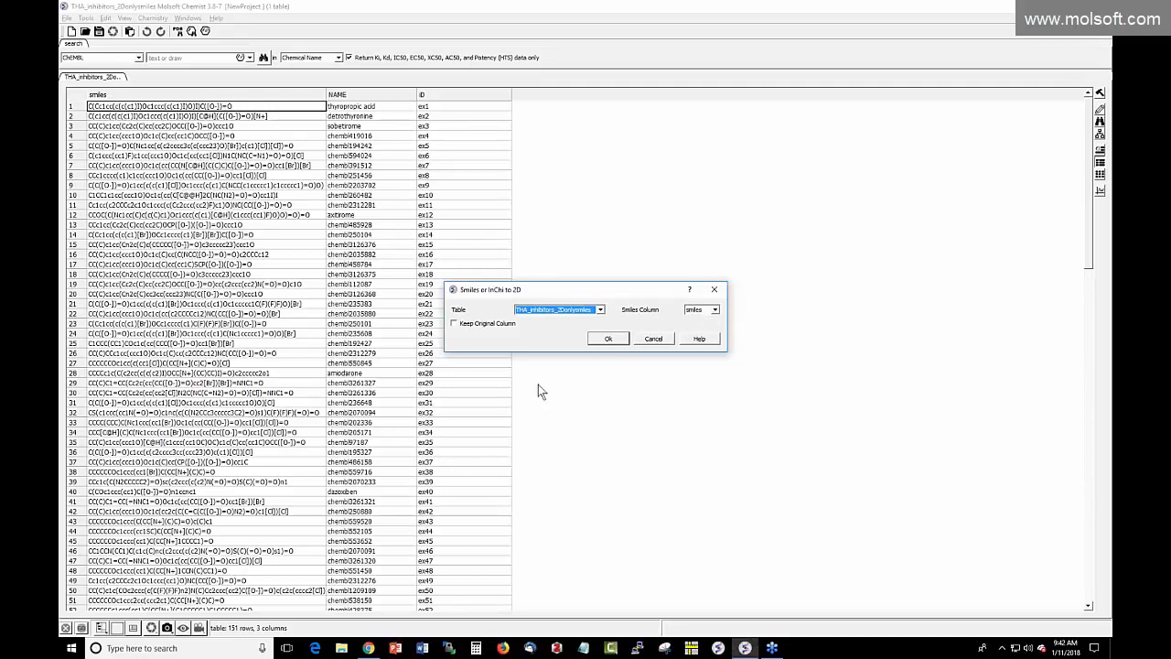
click(609, 339)
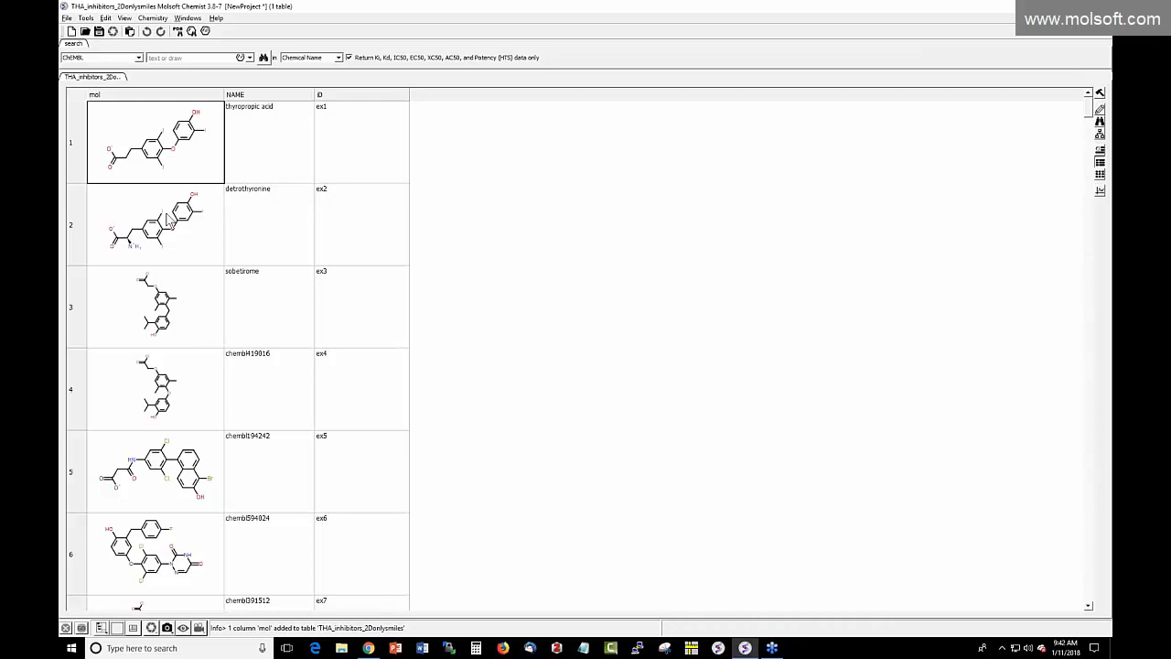
Step: Open the THA_inhibitors_activity file from the chemWebinar1 folder, reading its first row as column names
click(68, 20)
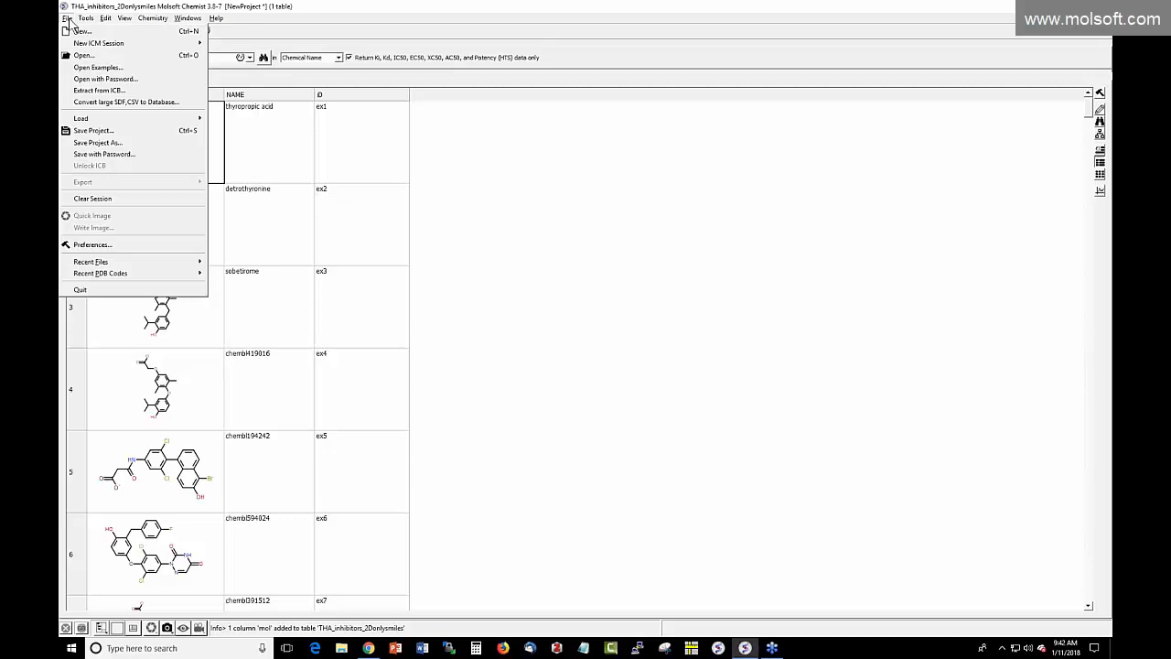
click(99, 57)
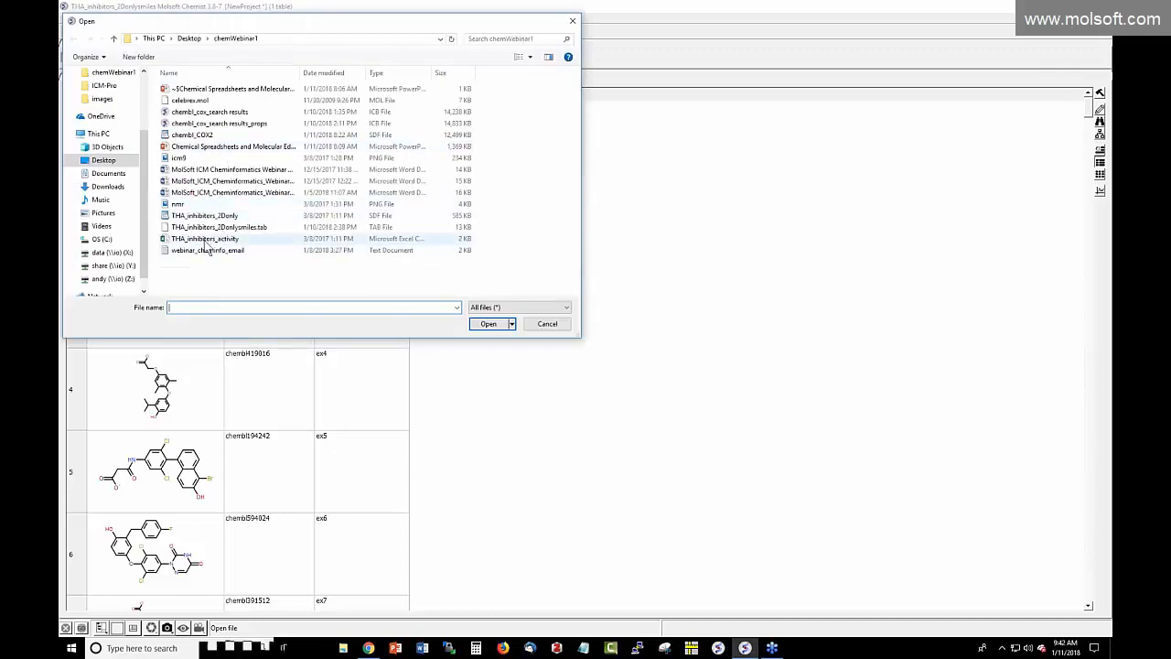
double_click(212, 238)
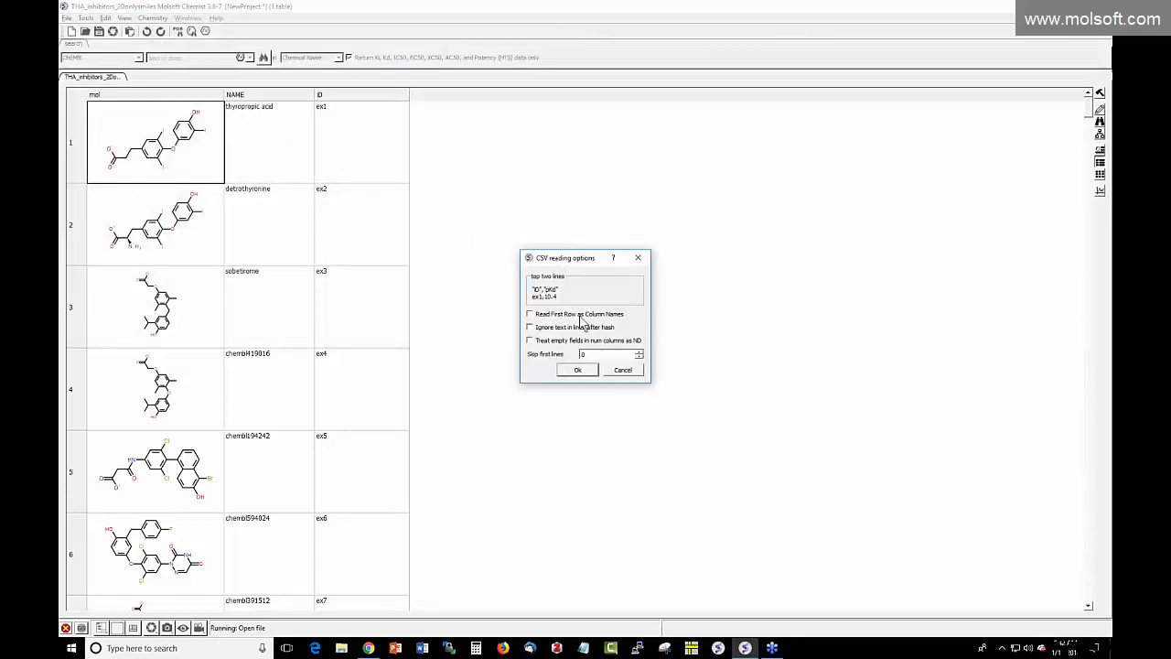
click(586, 316)
click(577, 370)
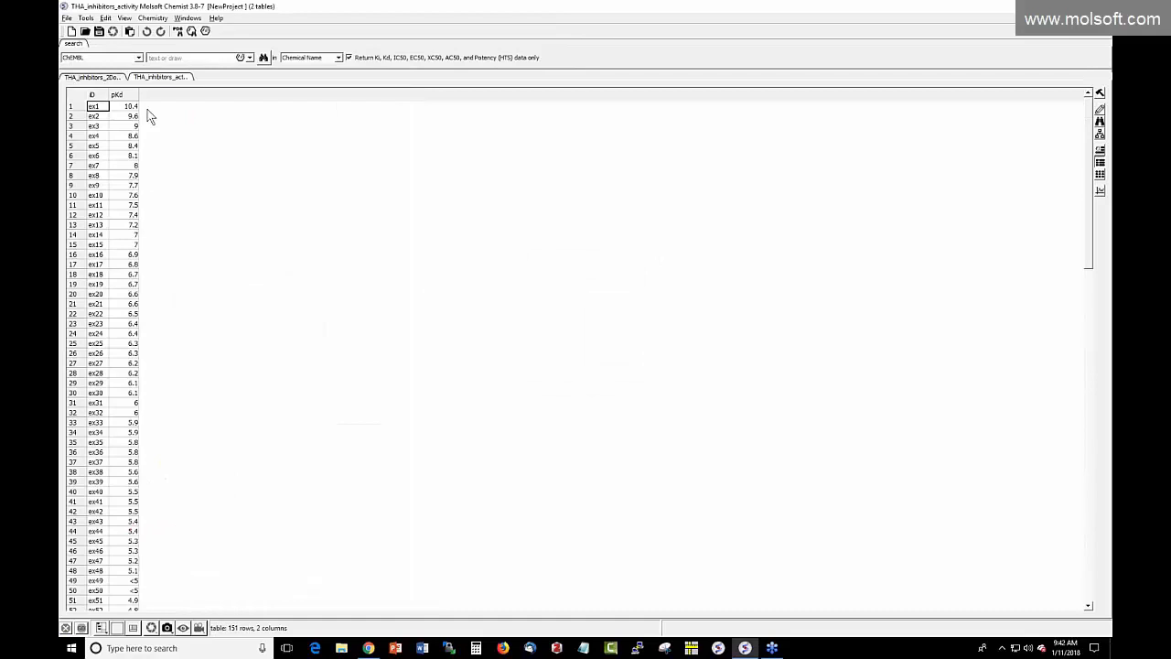
Step: Place the THA_inhibitors_activity table side by side with the structure table and widen its ID and pKd columns
double_click(160, 77)
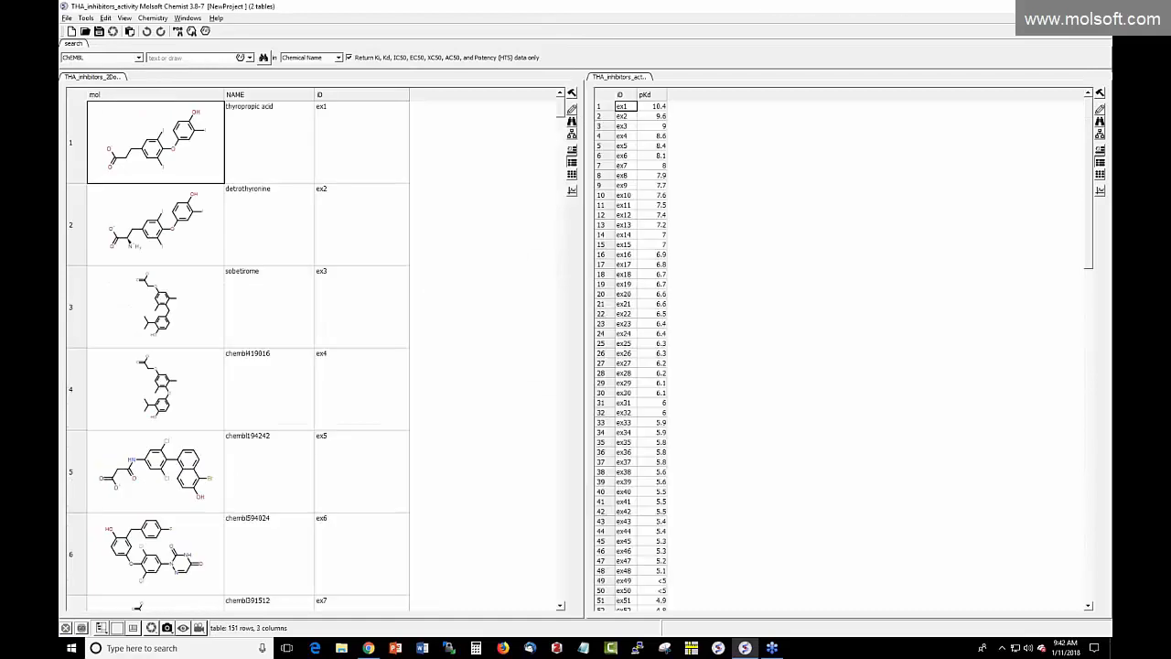
drag(588, 118, 439, 119)
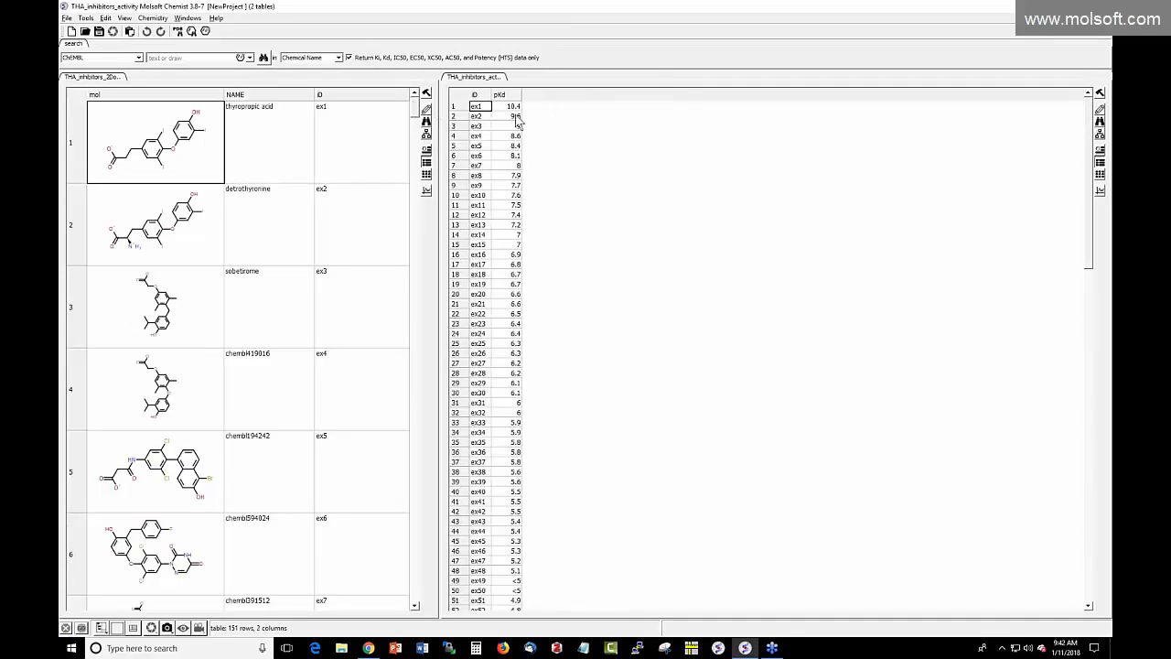
drag(522, 95, 643, 88)
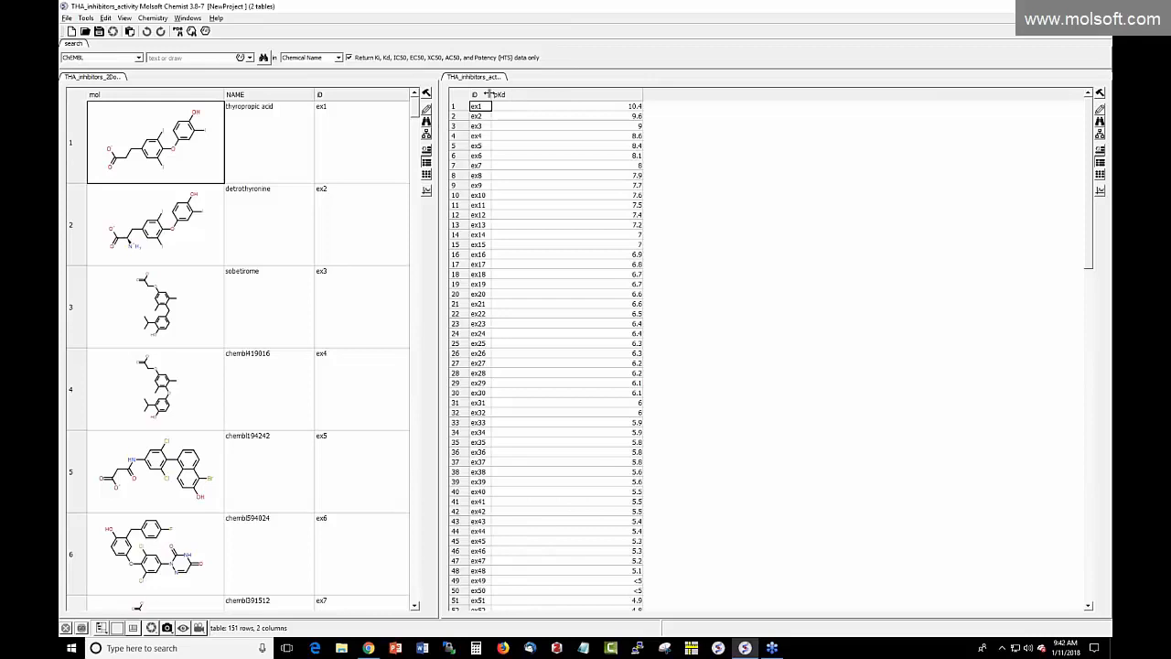
drag(487, 94, 552, 94)
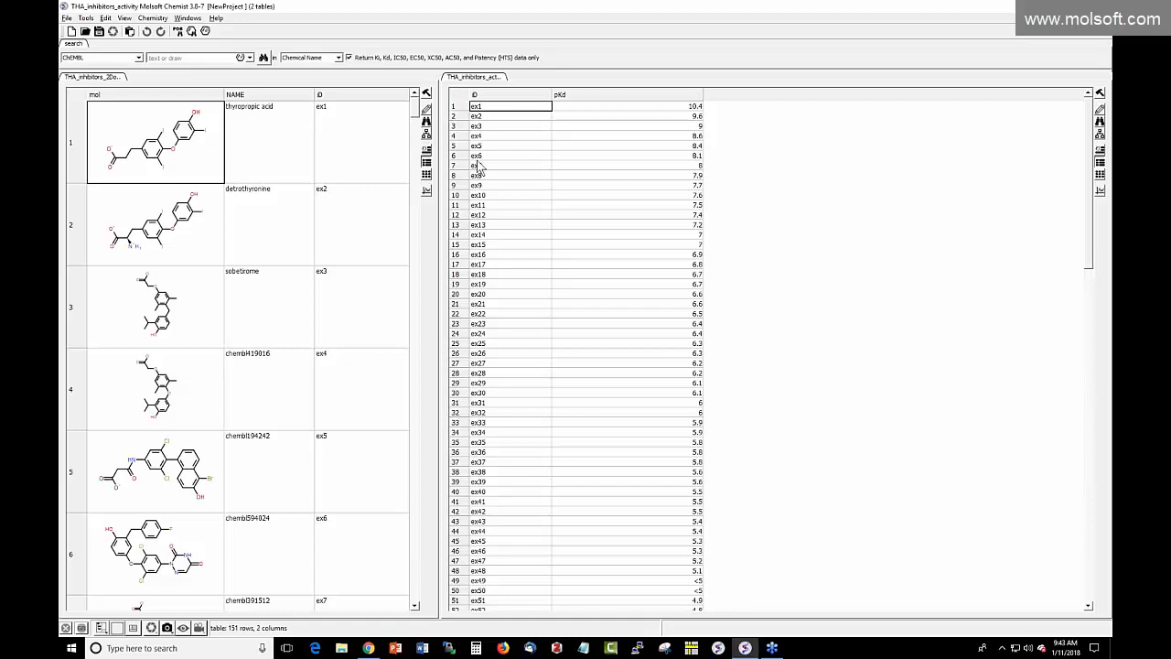
drag(442, 161, 509, 162)
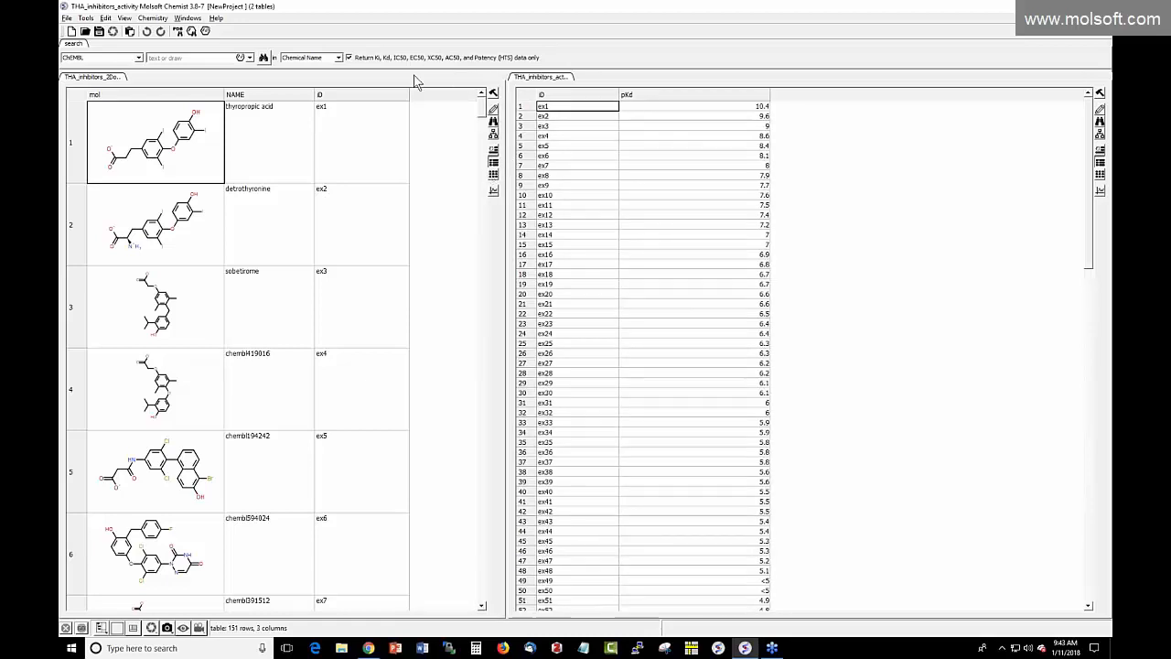
Step: Add all external columns from THA_inhibitors_activity to THA_inhibitors_2Donlysmiles, matching both tables by the ID column
click(83, 18)
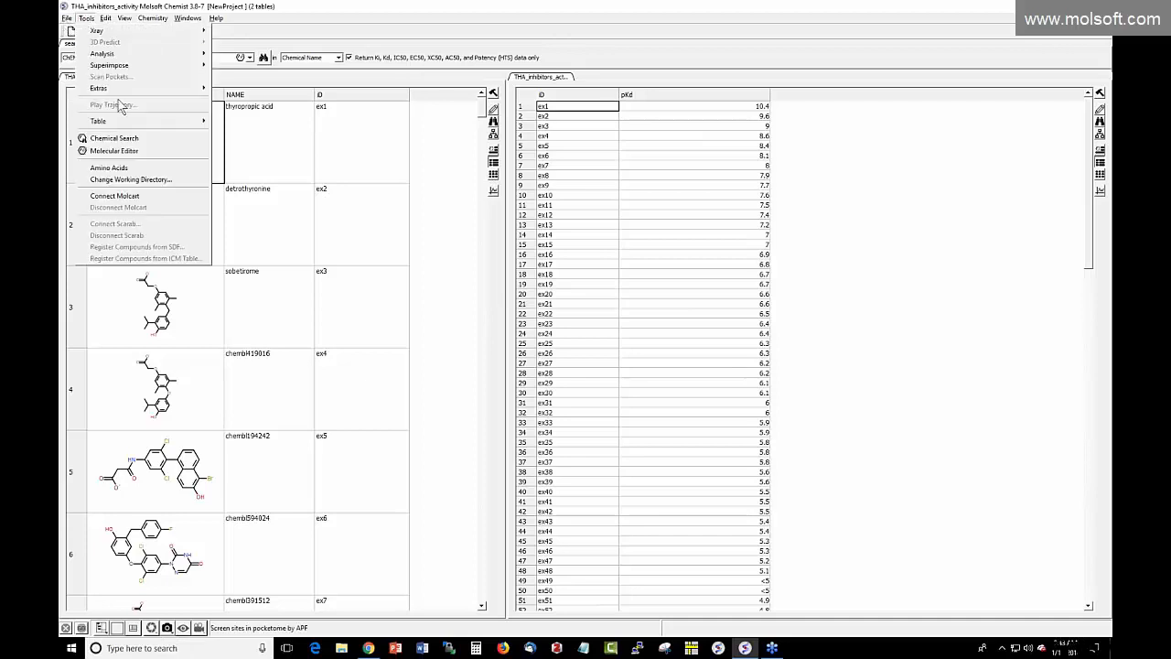
mouse_move(122, 123)
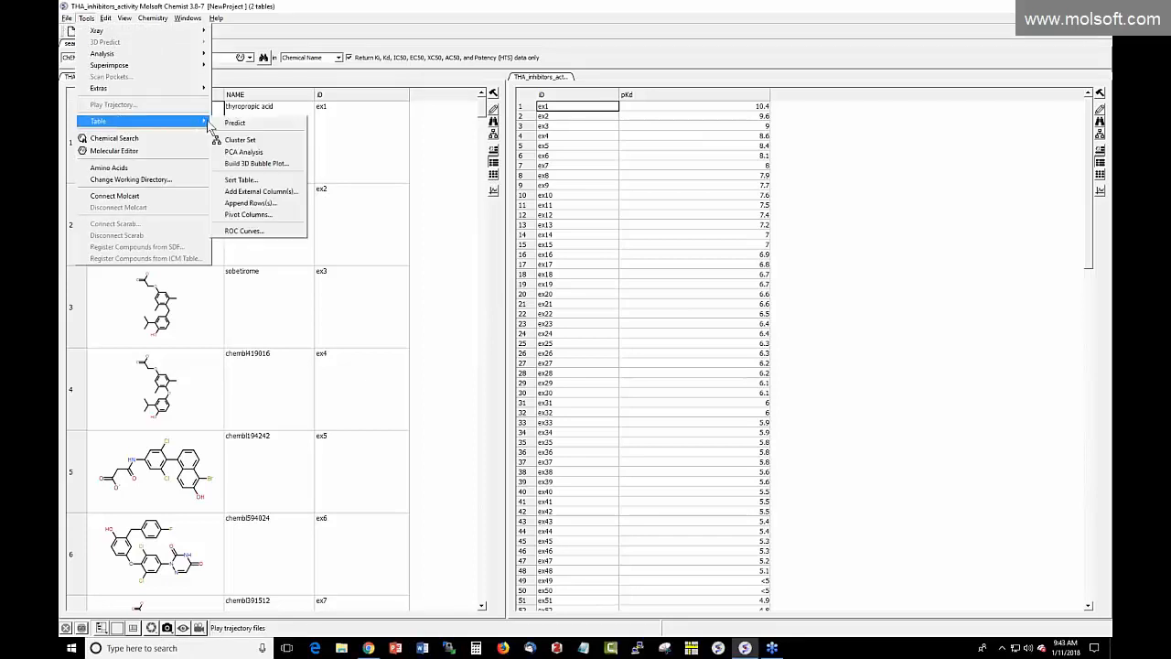
click(250, 192)
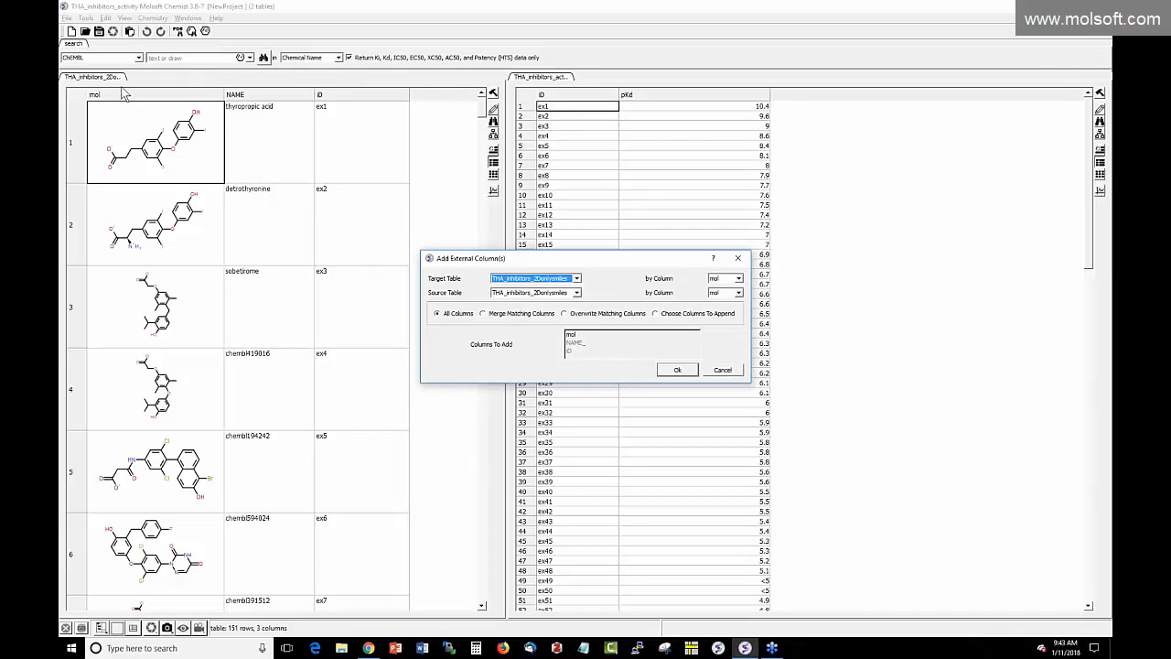
click(738, 279)
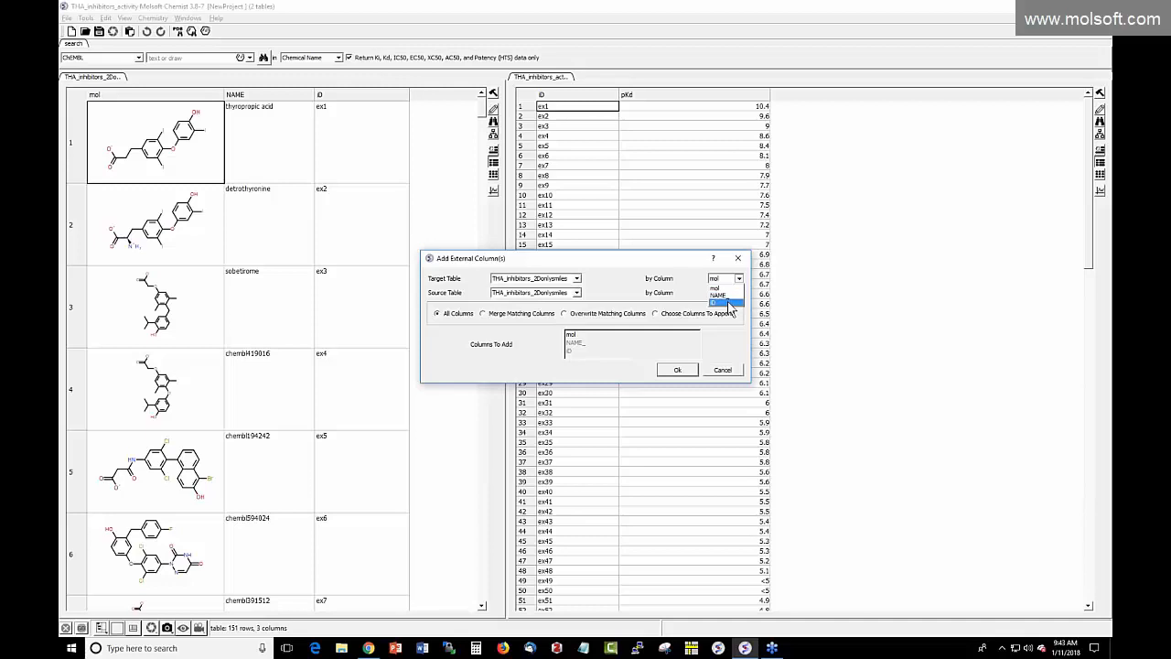
click(729, 303)
click(576, 292)
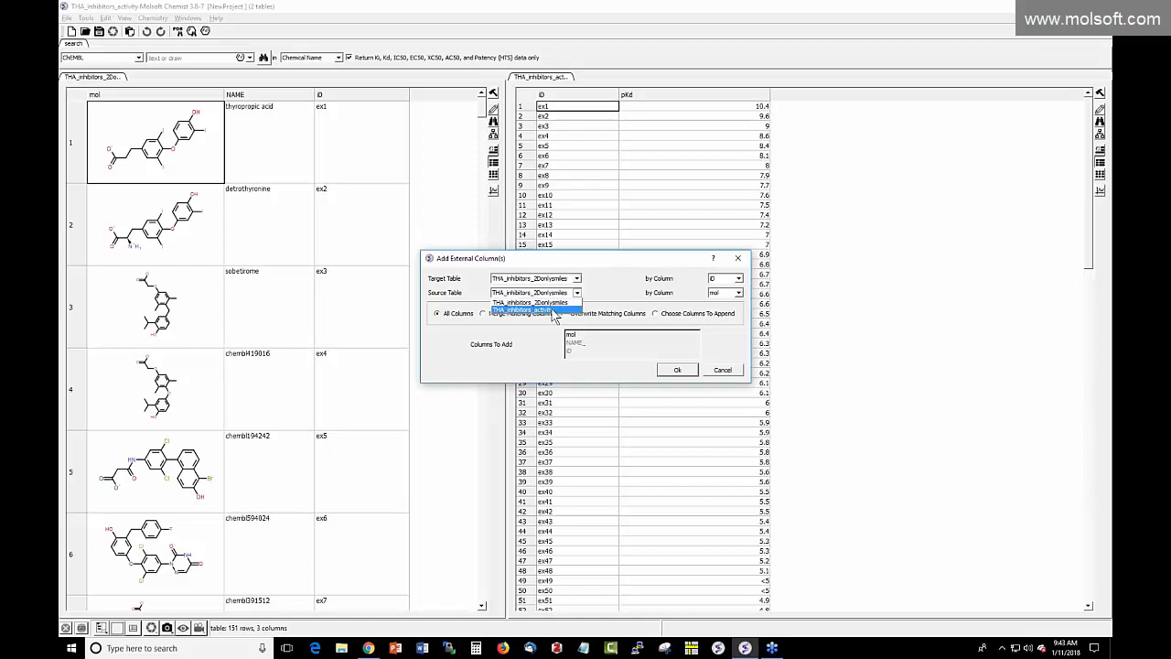
click(553, 311)
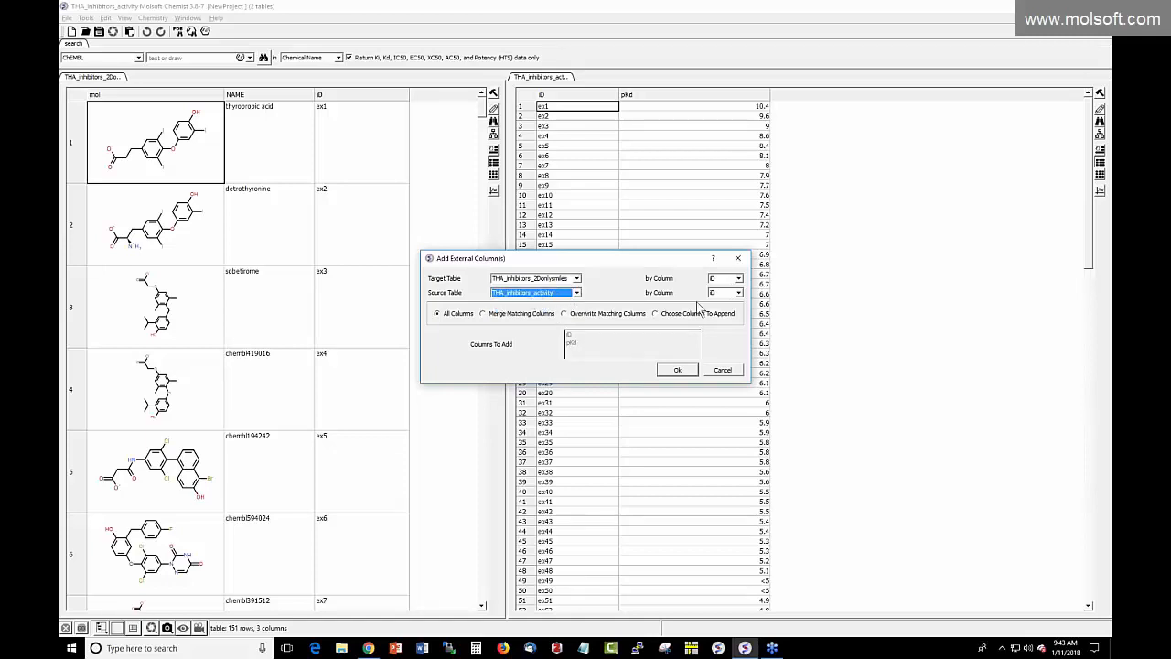
click(677, 369)
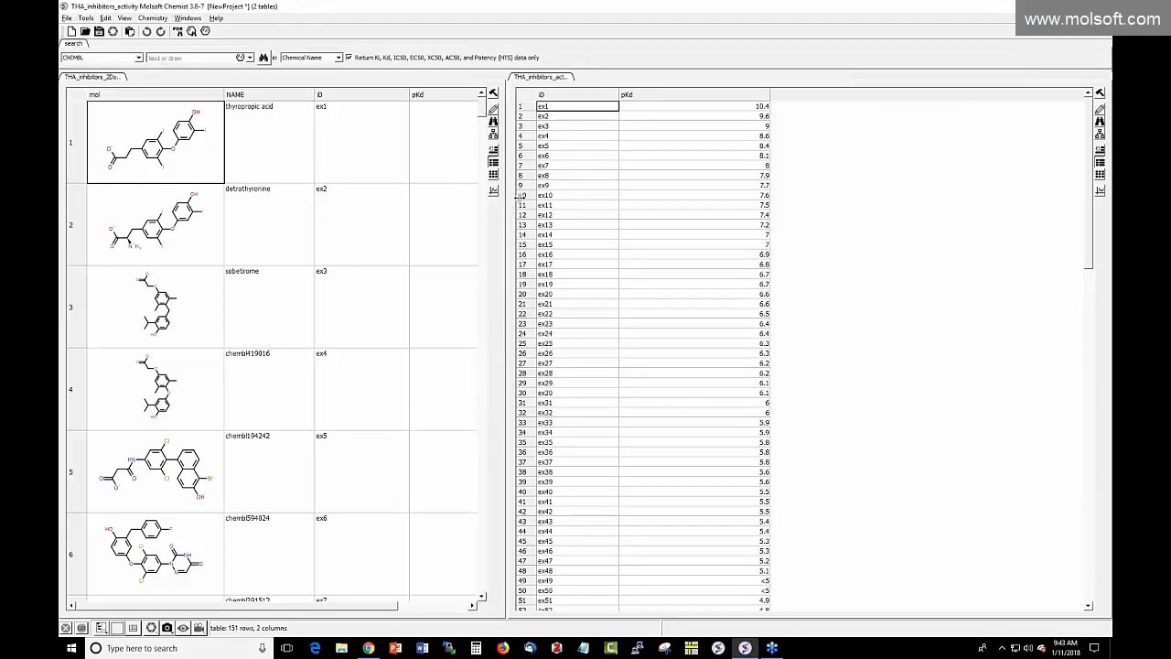
drag(518, 195, 618, 194)
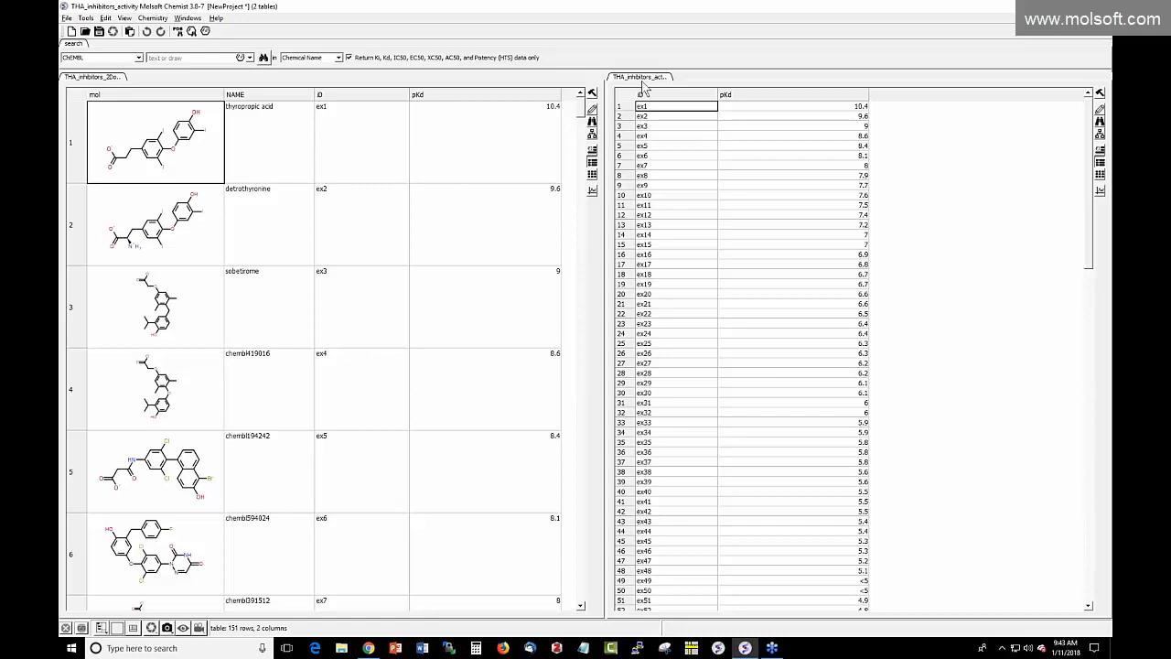
Step: Delete both THA inhibitor tables by removing everything from the project, confirming the deletion
click(643, 79)
right_click(643, 80)
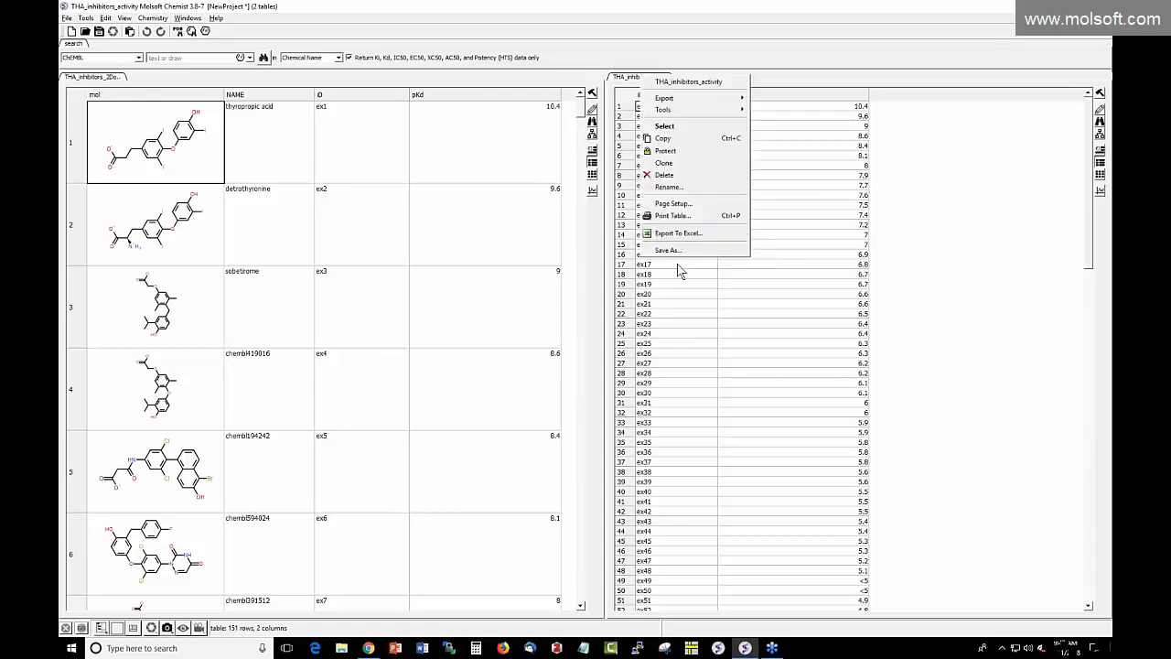
click(105, 19)
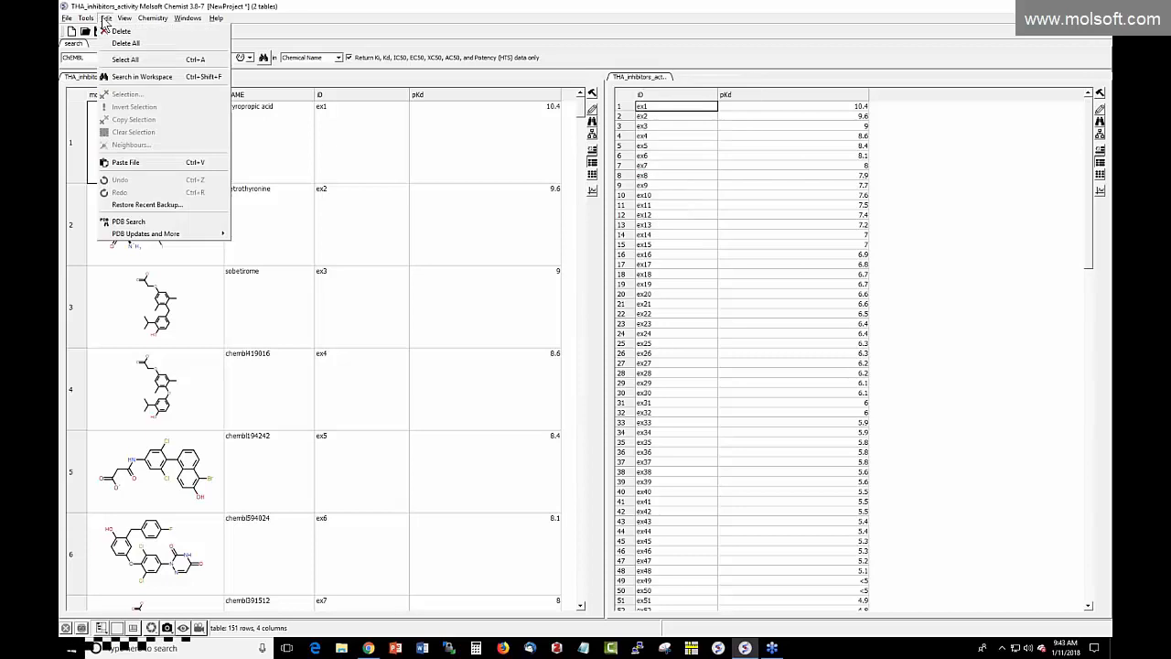
click(125, 43)
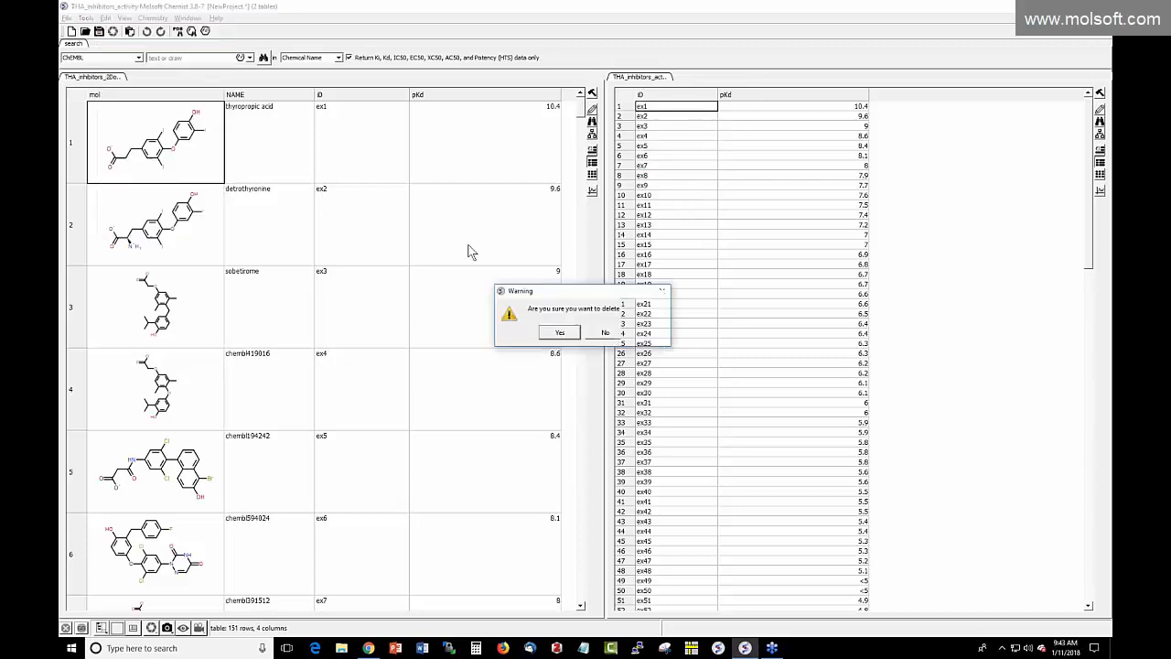
click(560, 332)
Step: Create an empty chemical table named chem with one empty row and an ID column using the prefix MLS
click(153, 18)
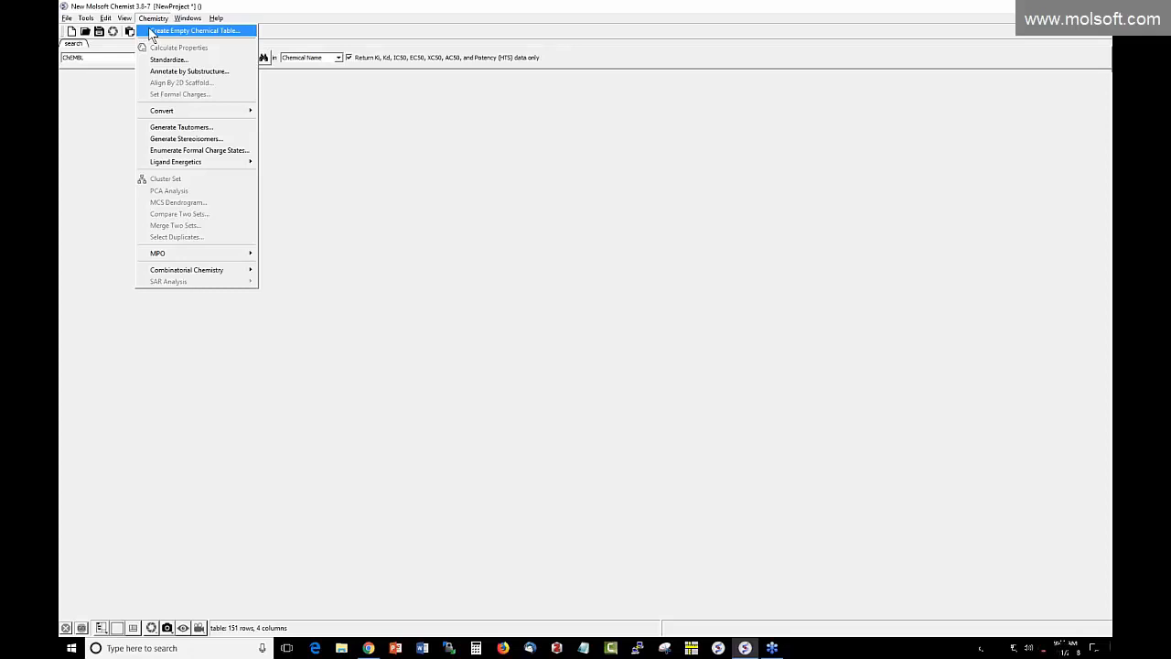
click(90, 19)
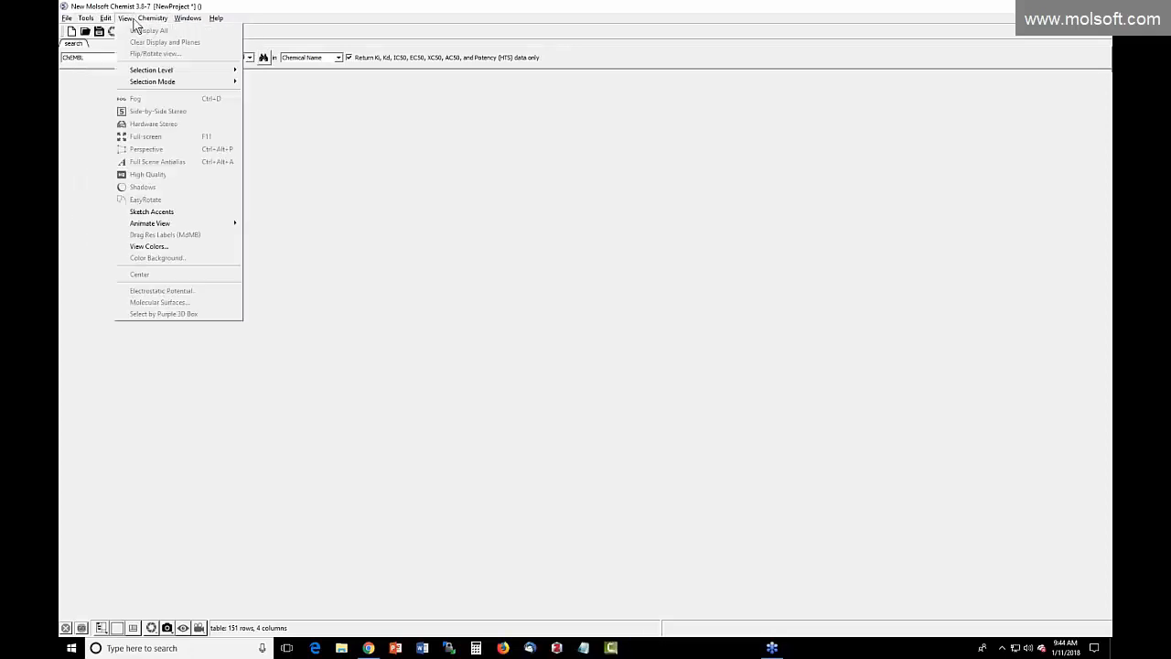
mouse_move(153, 18)
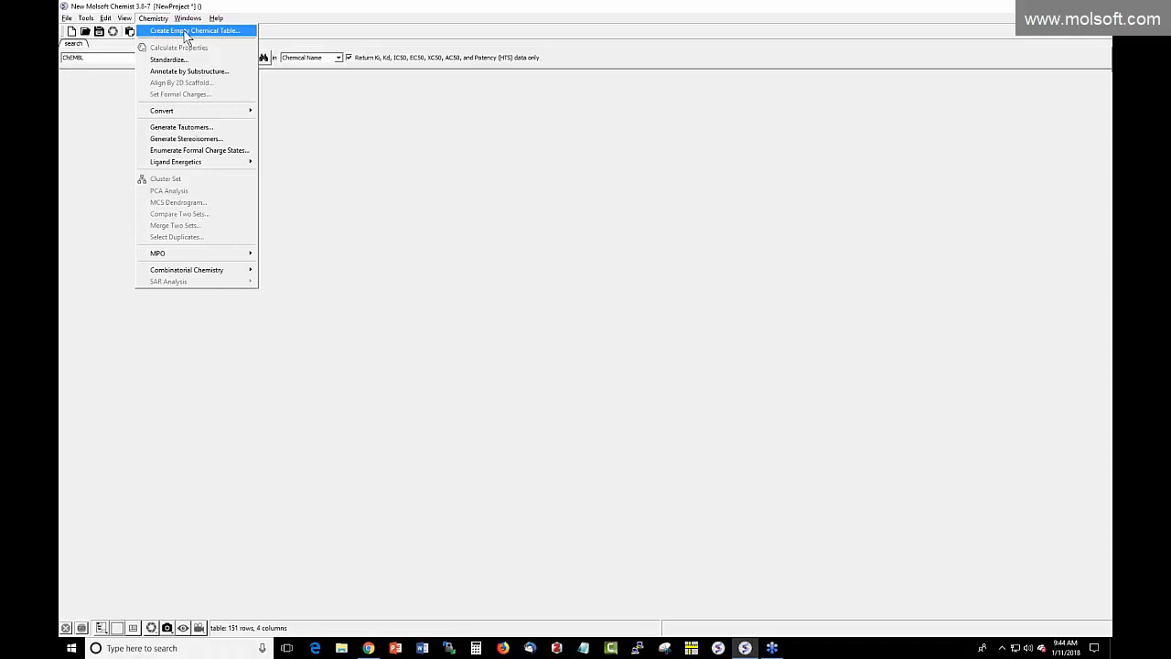
click(182, 32)
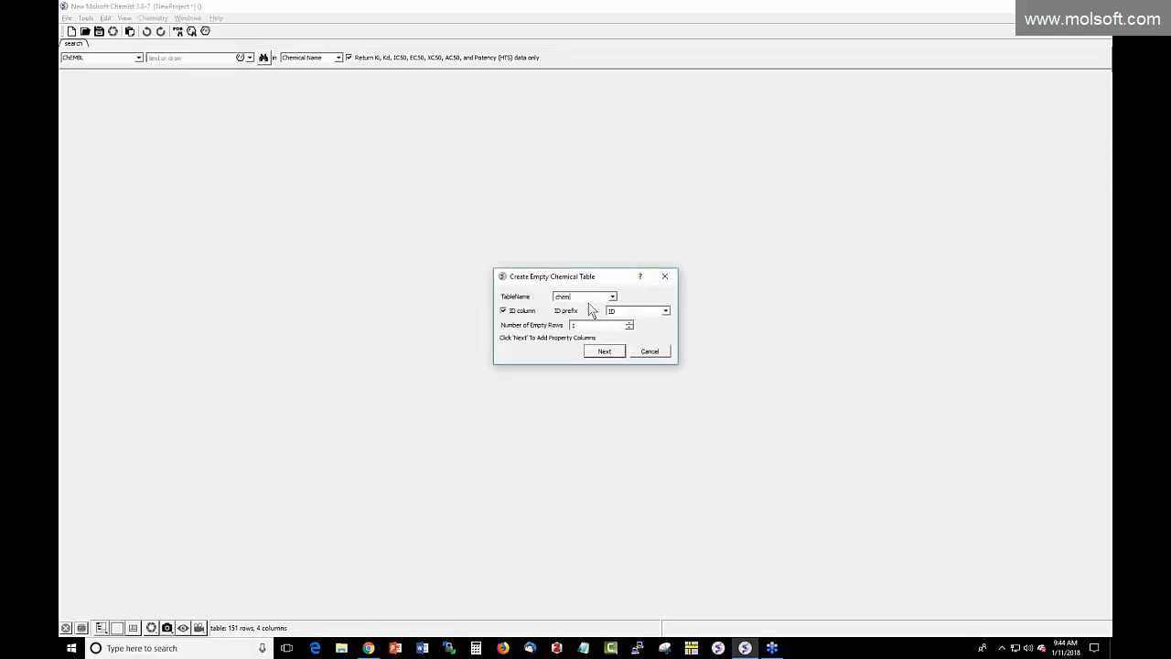
click(152, 18)
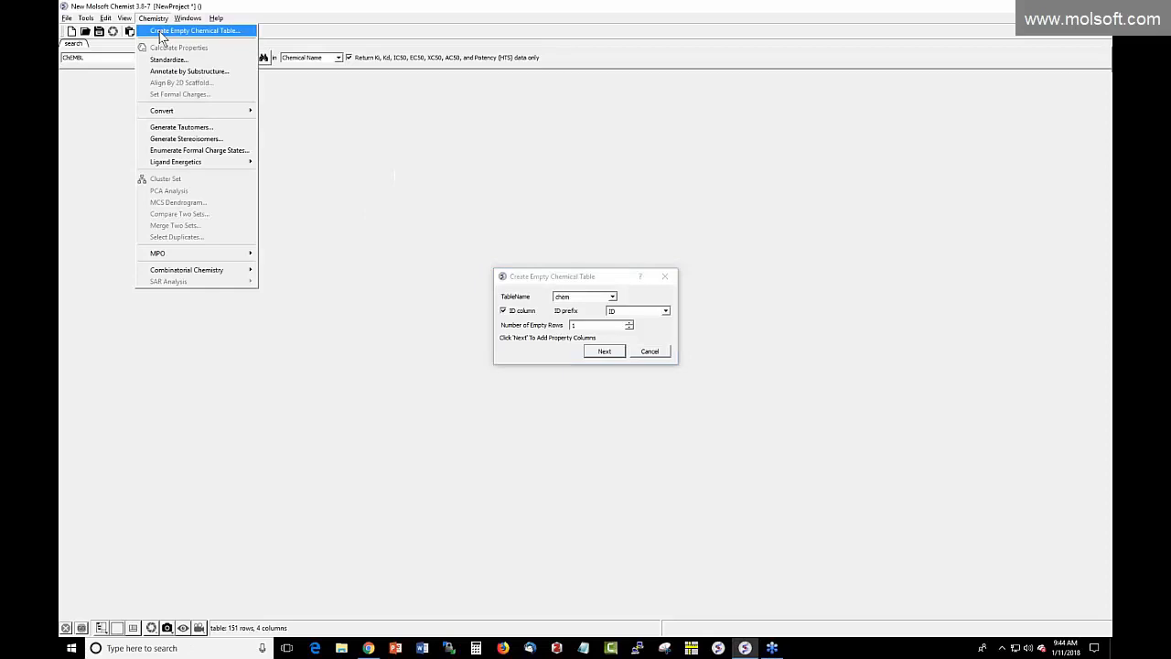
click(616, 277)
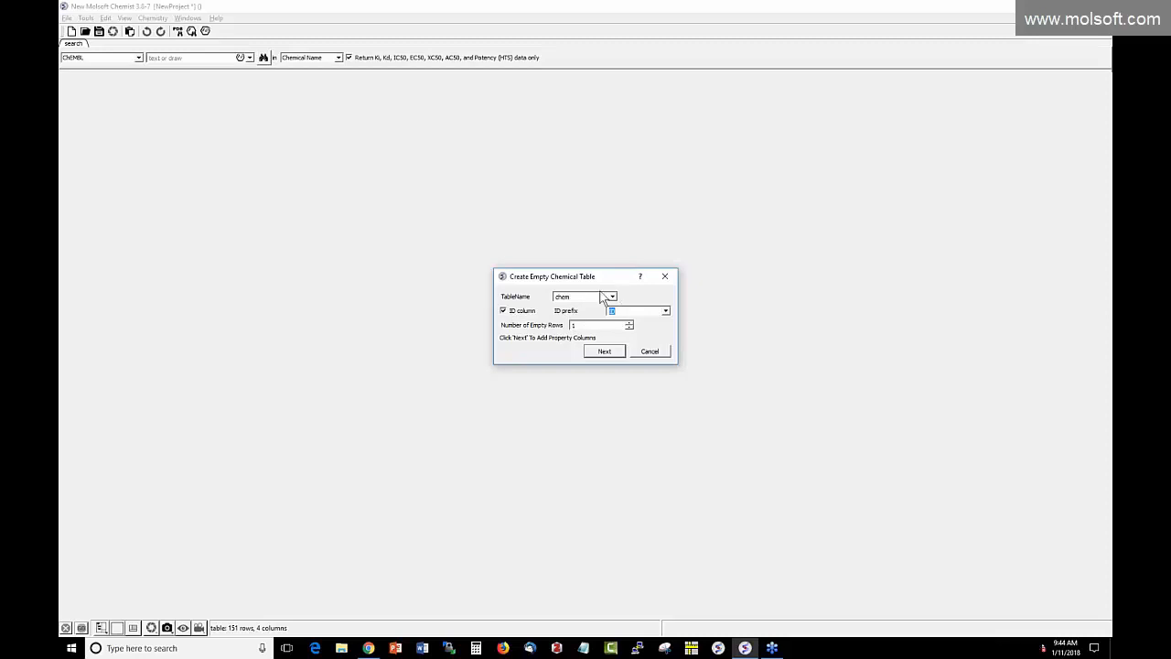
text(Mo)
click(603, 357)
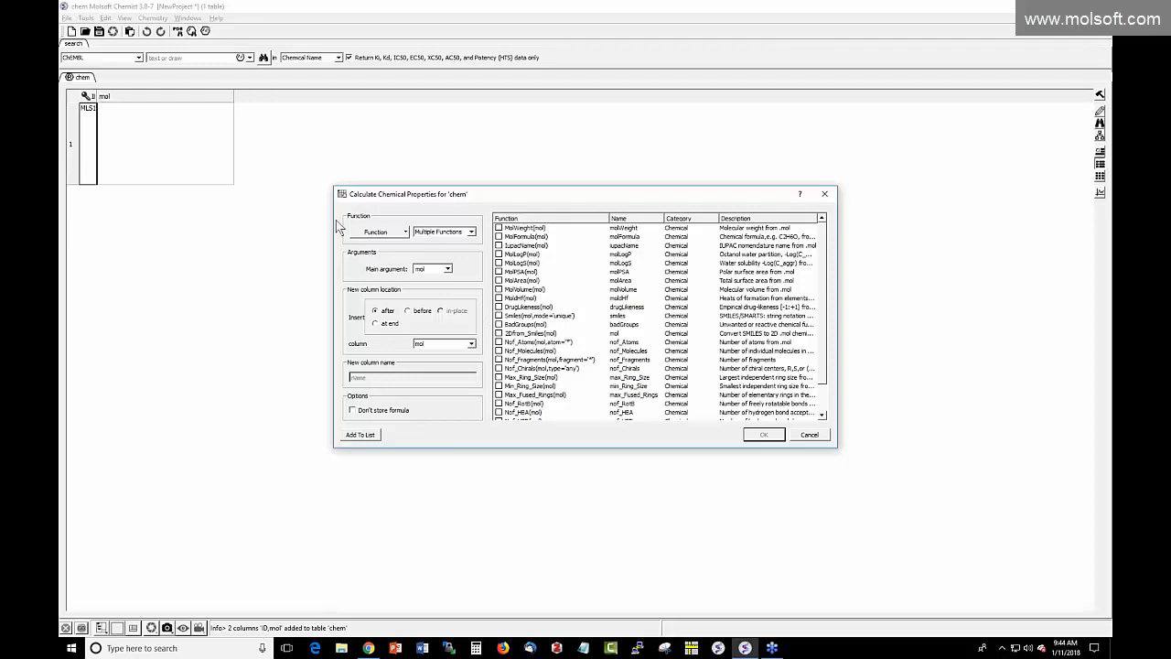
Step: Add the MolWeight, MolLogP and MolLogS property columns to the chem table and widen the molLogS column
click(499, 228)
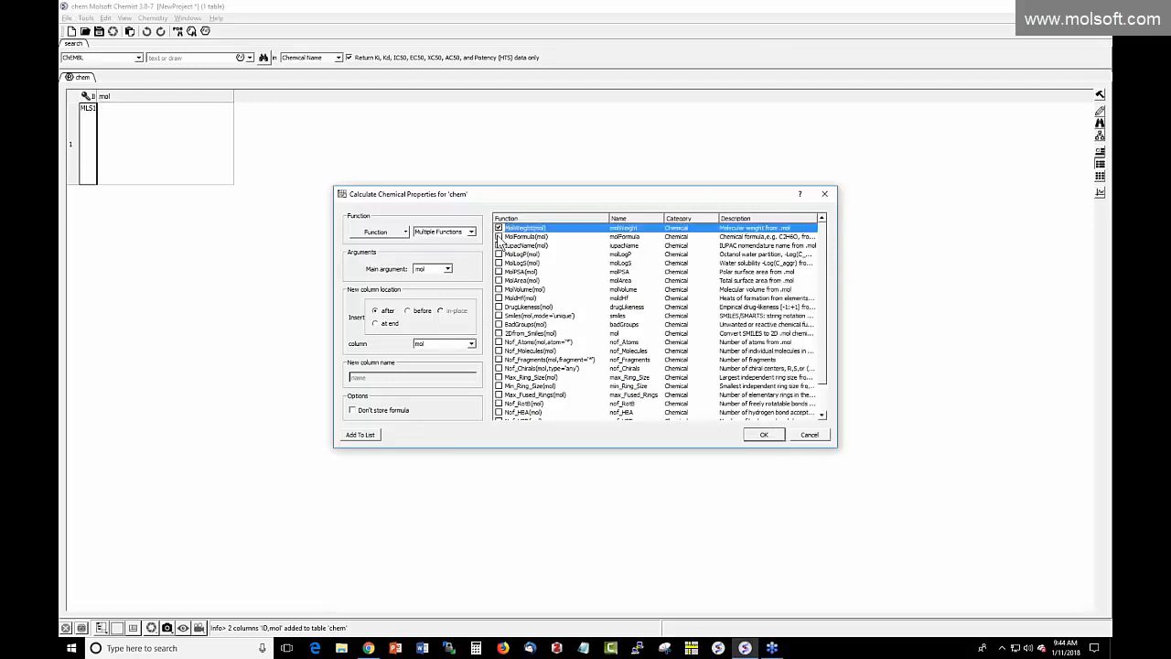
click(499, 253)
click(498, 262)
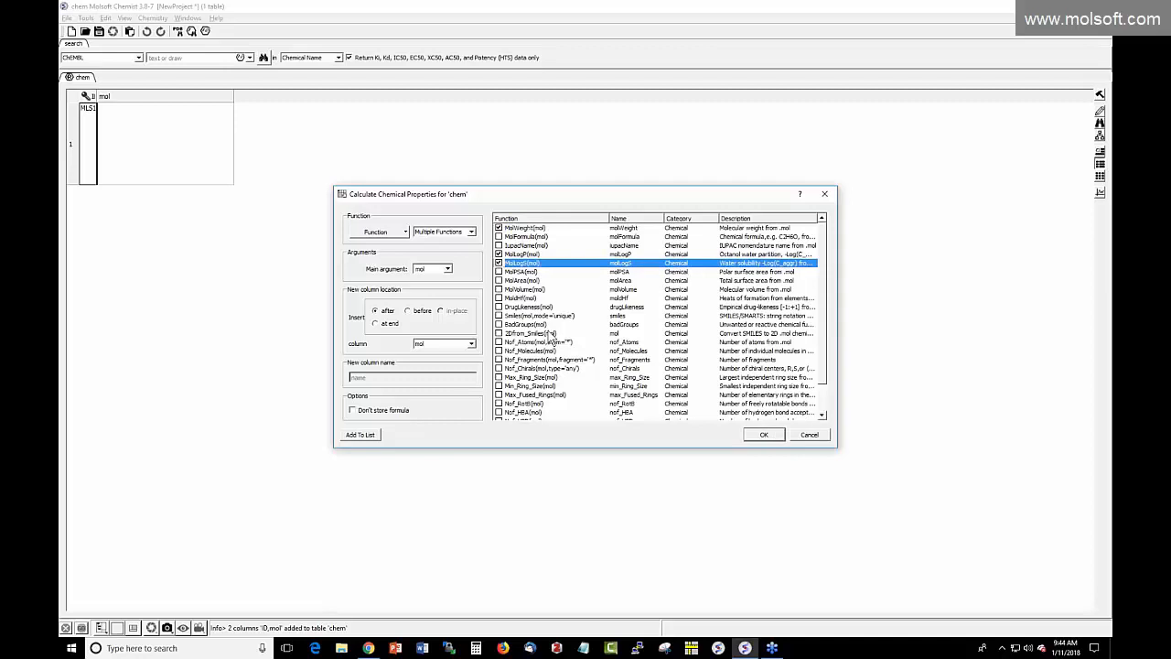
click(762, 436)
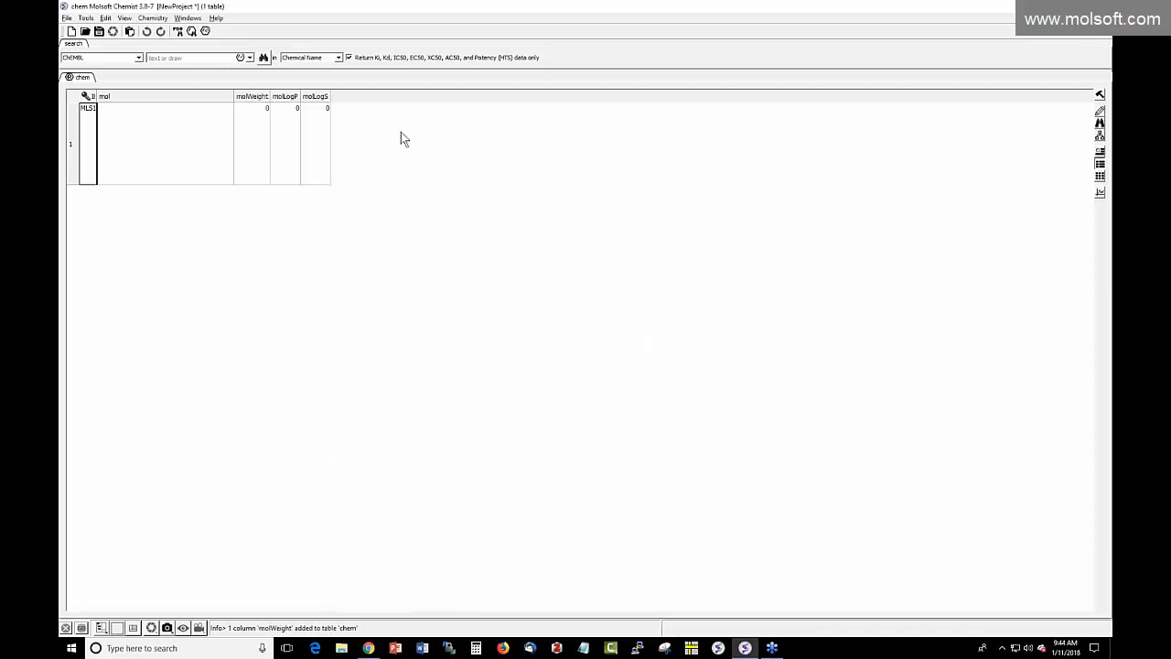
drag(330, 97, 454, 96)
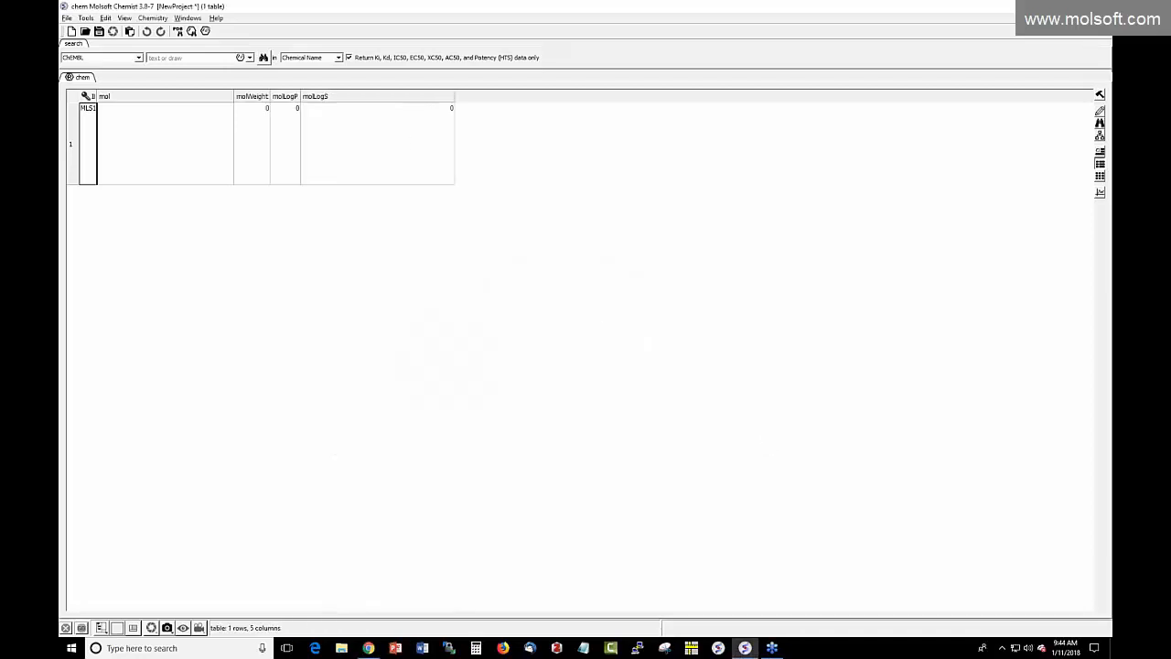
Step: Draw a benzene ring in the first row's mol cell and submit the structure to the table
double_click(160, 136)
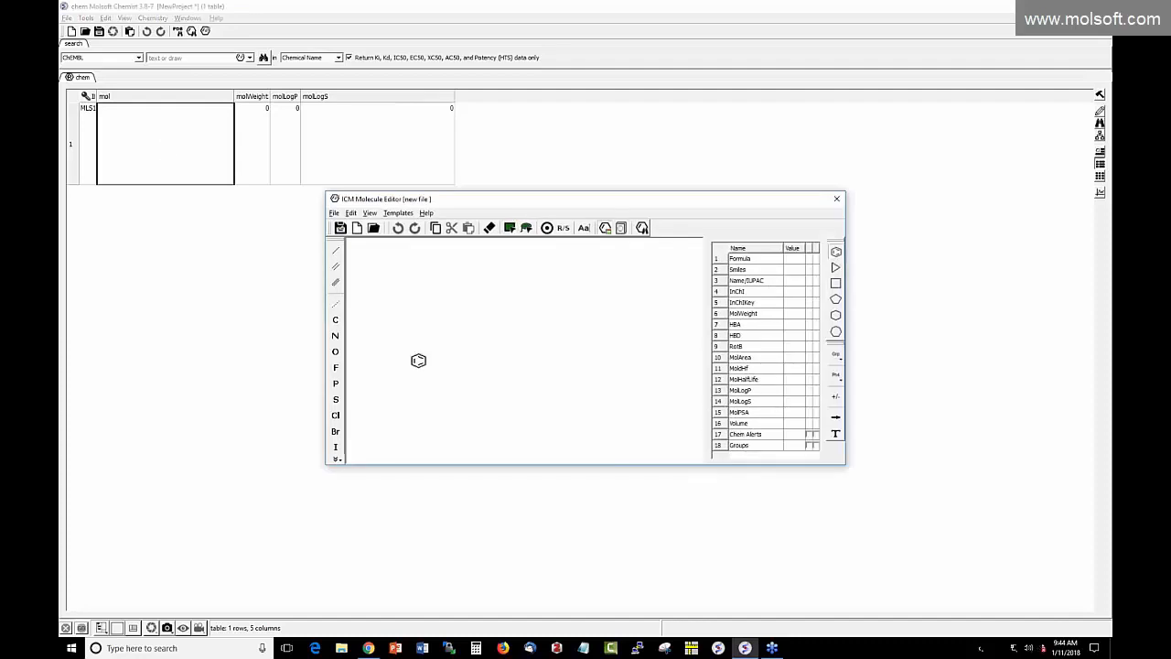
click(418, 360)
click(836, 199)
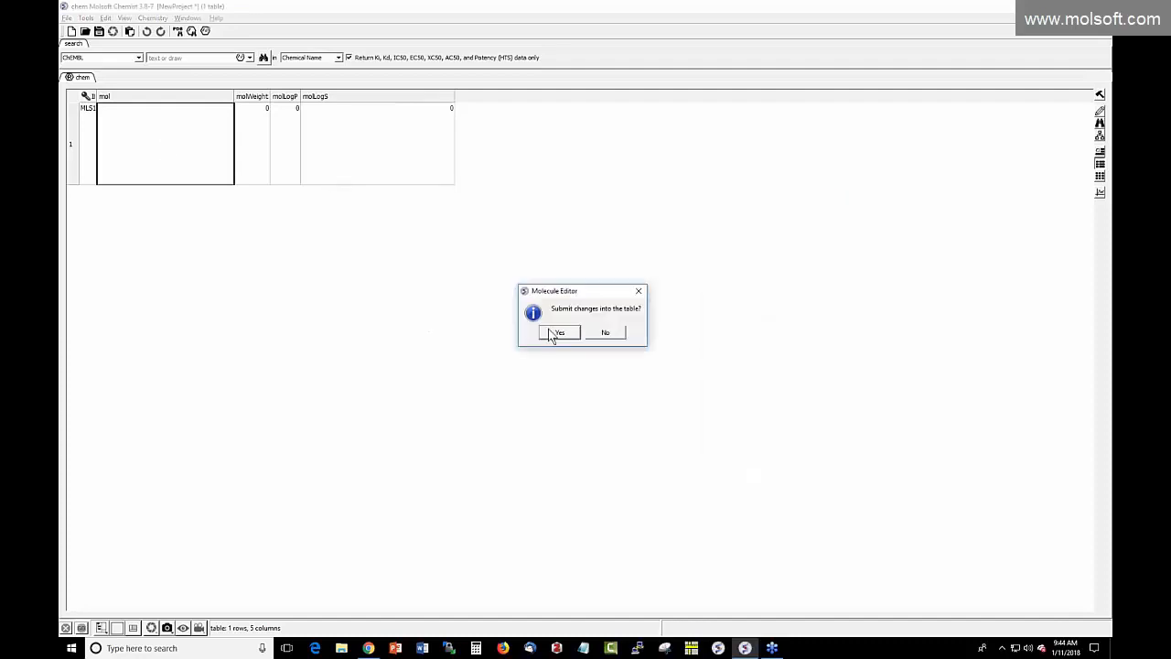
click(553, 335)
Step: Insert an empty row after the benzene row, and view the table's plot options without creating a plot
right_click(77, 154)
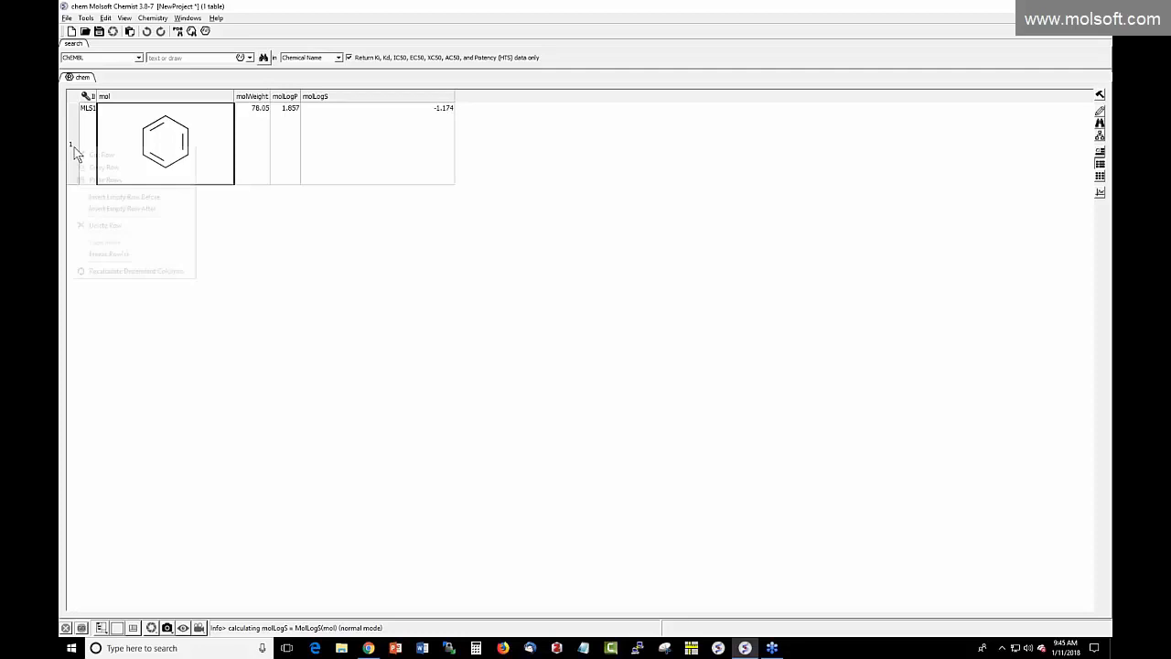
click(97, 209)
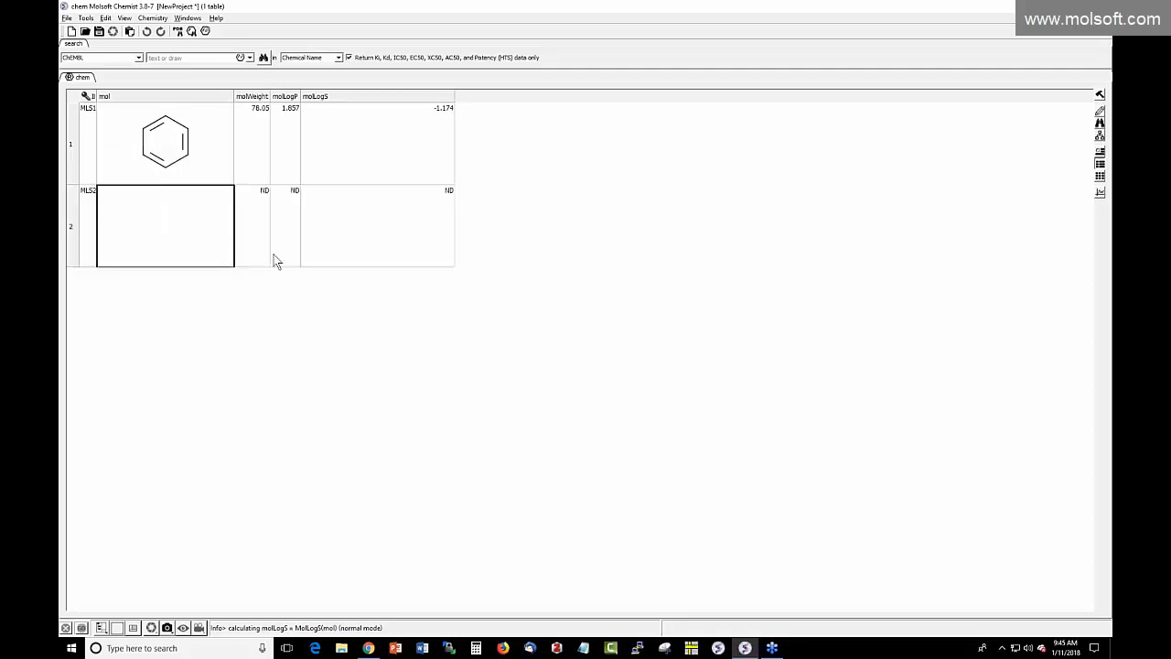
click(1100, 193)
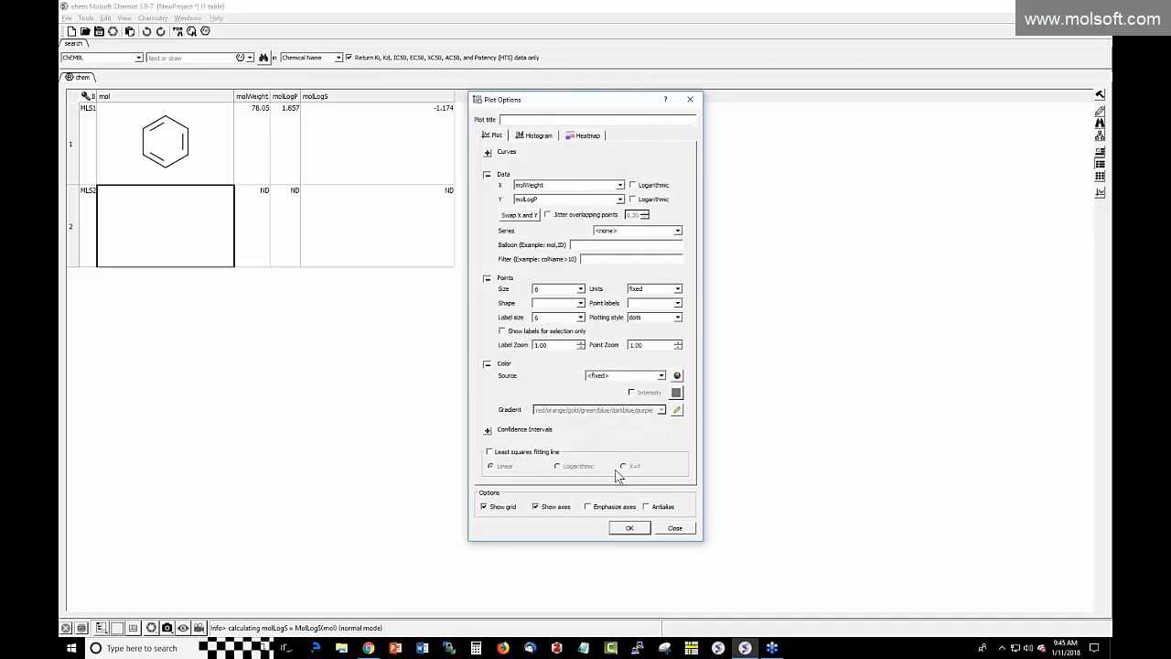
click(681, 530)
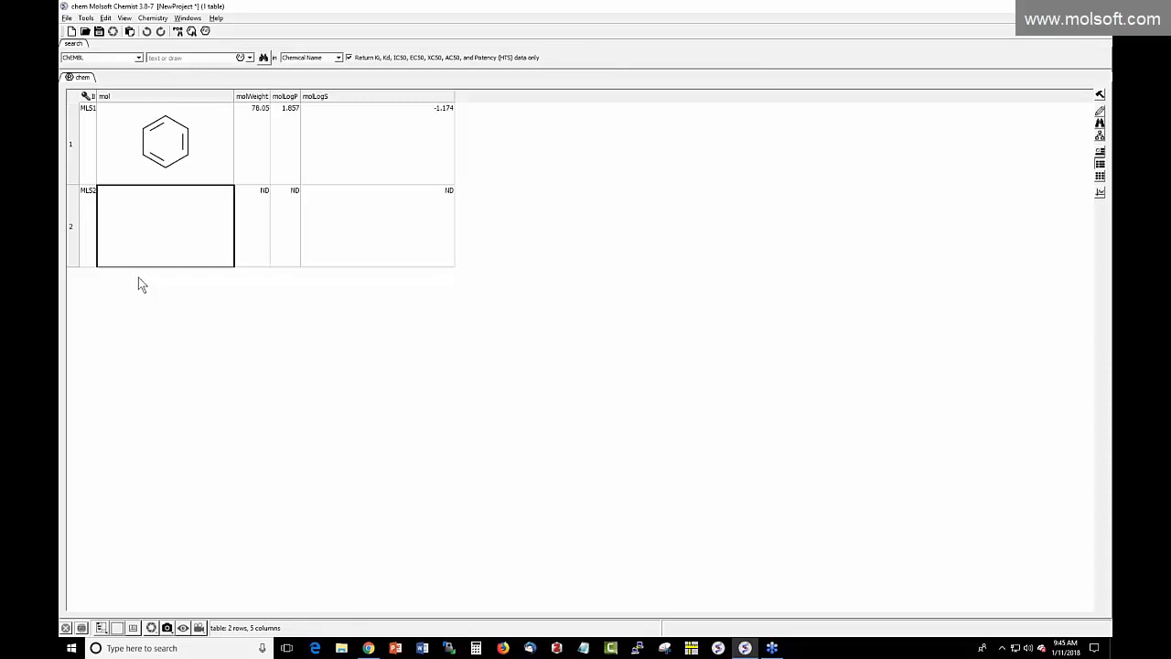
Step: Delete the chem table by removing all items from the project, confirming the deletion
click(105, 18)
click(111, 44)
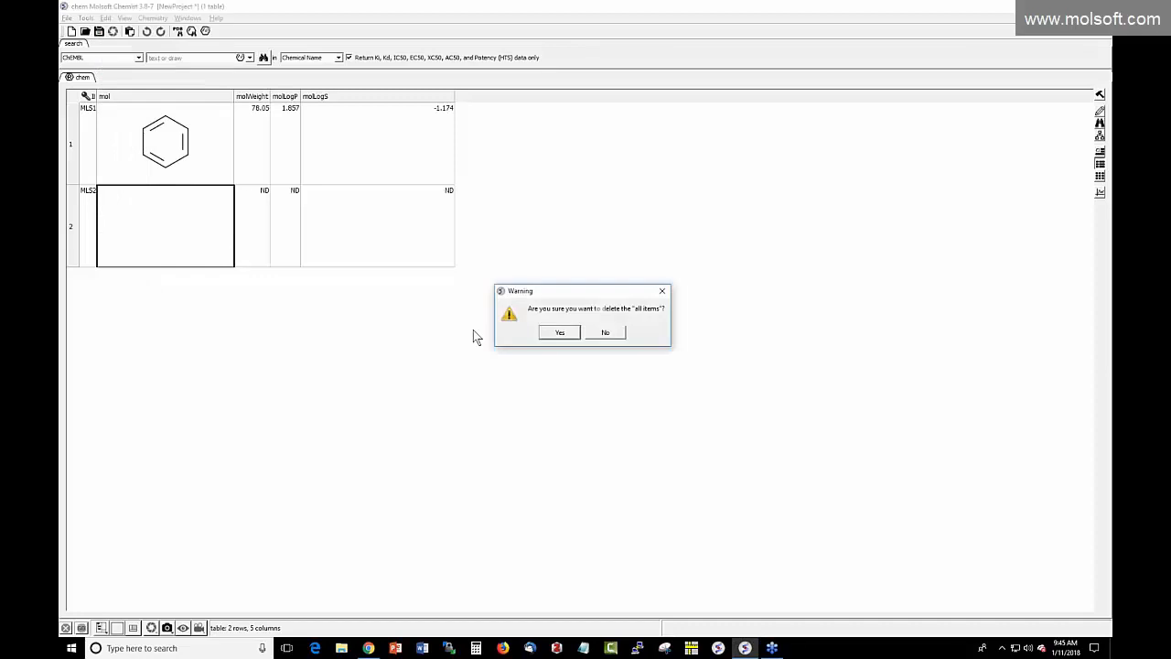
click(569, 337)
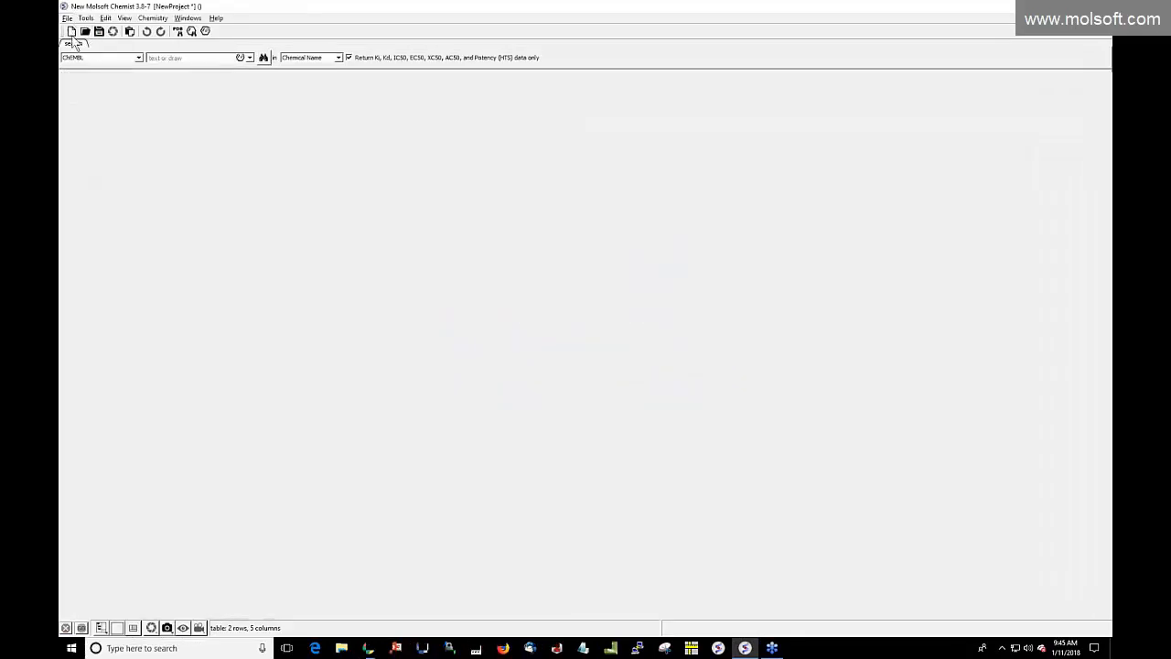
Step: Reopen the recent file chembl_COX2.sdf from the chemWebinar1 folder
click(67, 17)
mouse_move(128, 264)
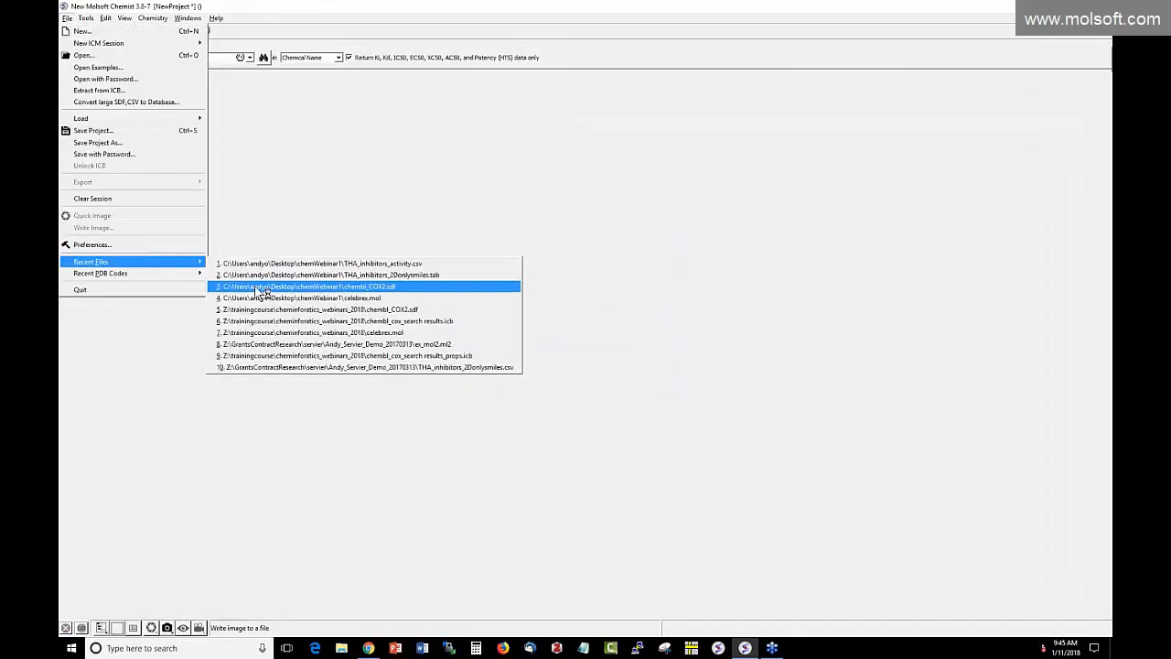
click(256, 289)
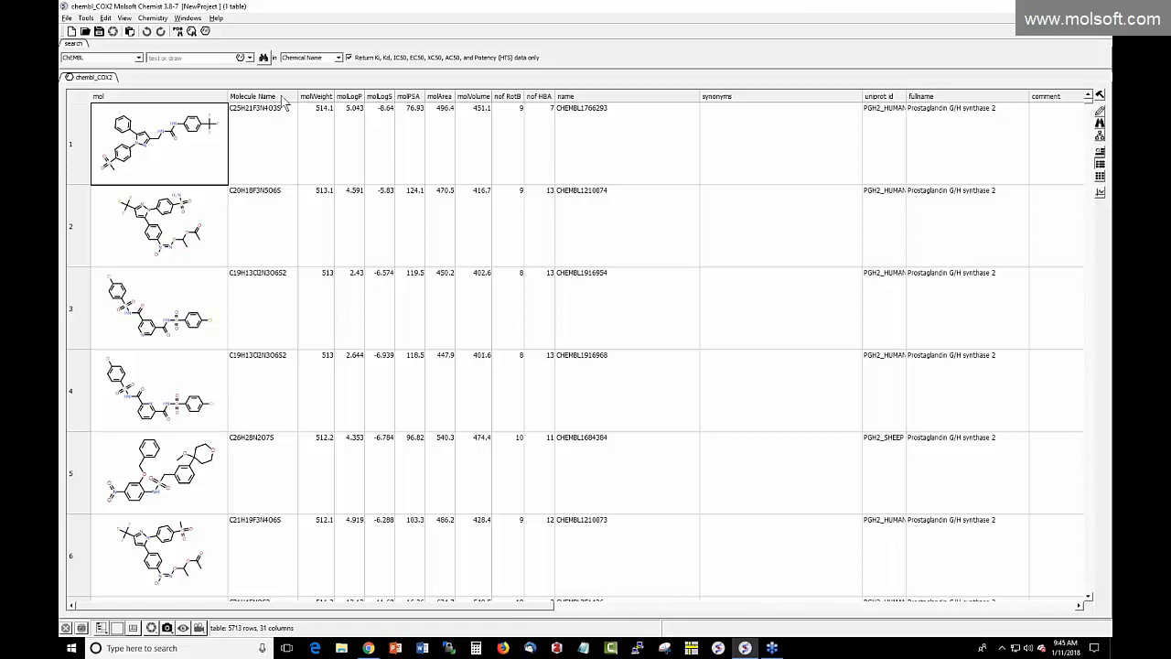
Step: Insert a new Image column named image after the Molecule Name column and widen it
right_click(283, 101)
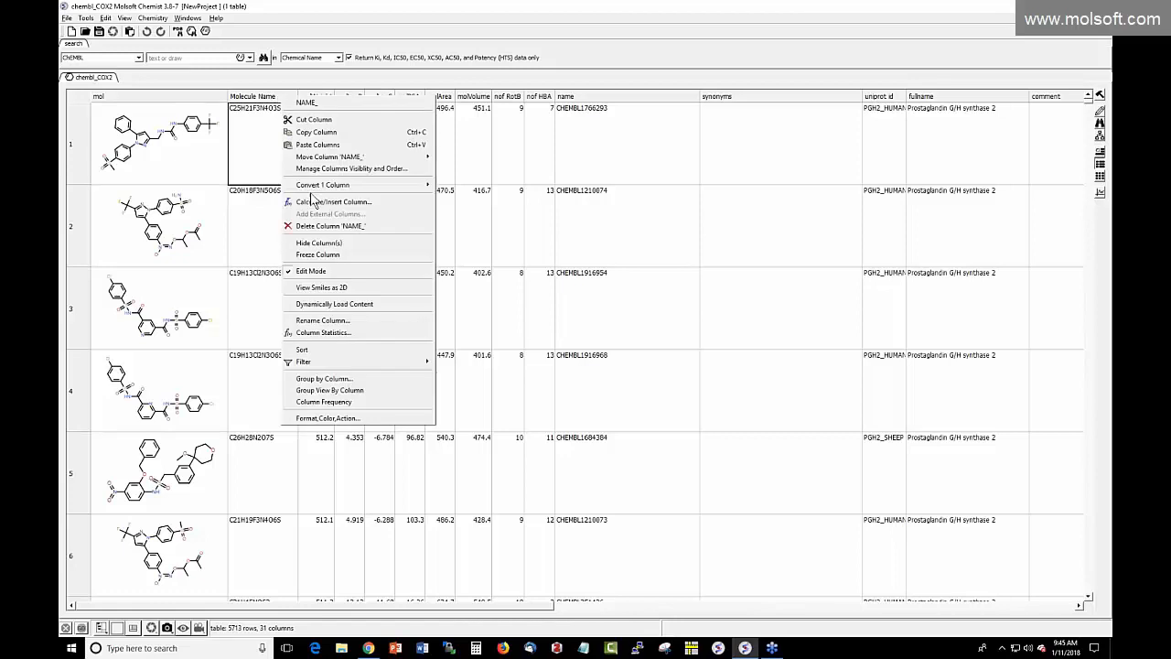
click(315, 202)
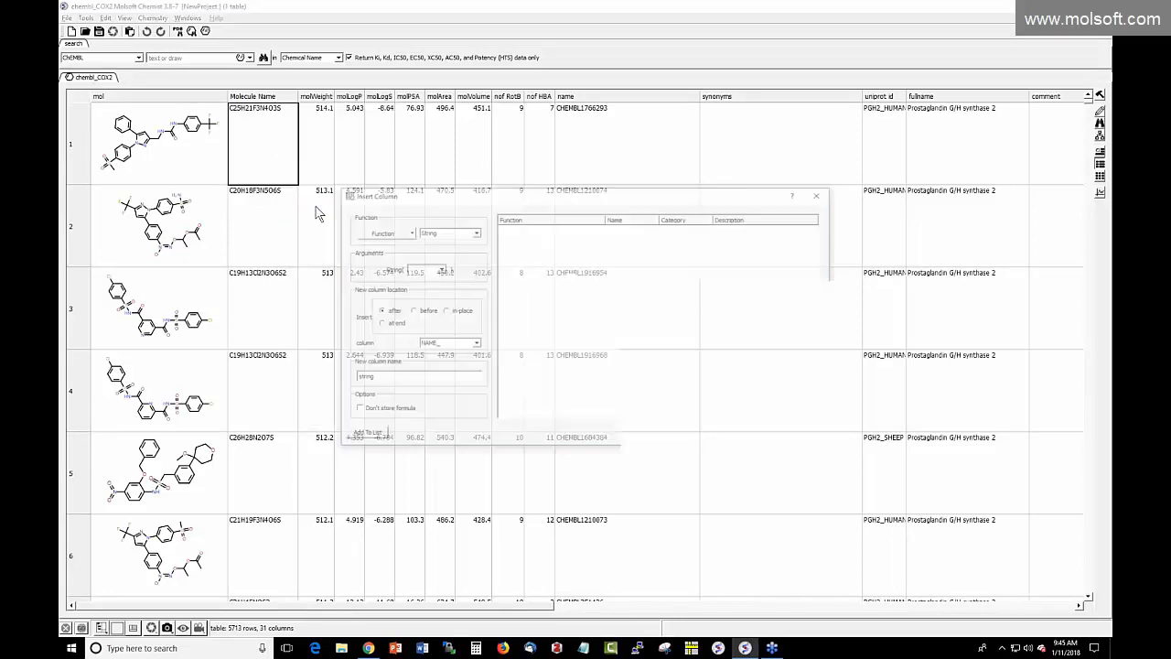
click(382, 233)
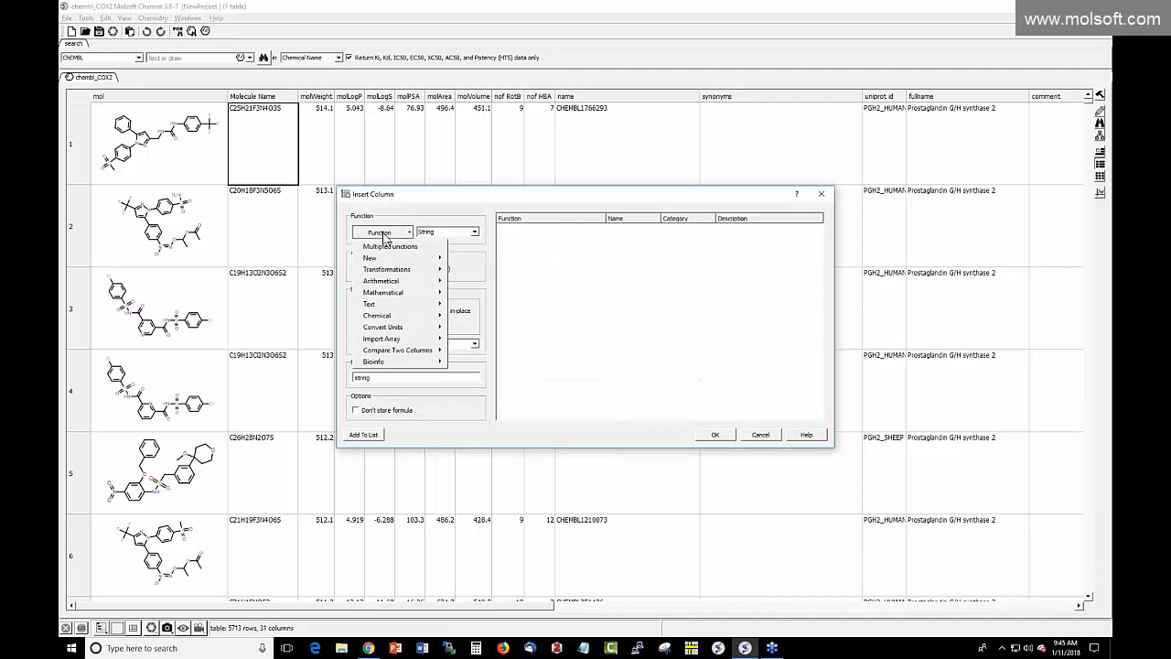
mouse_move(408, 284)
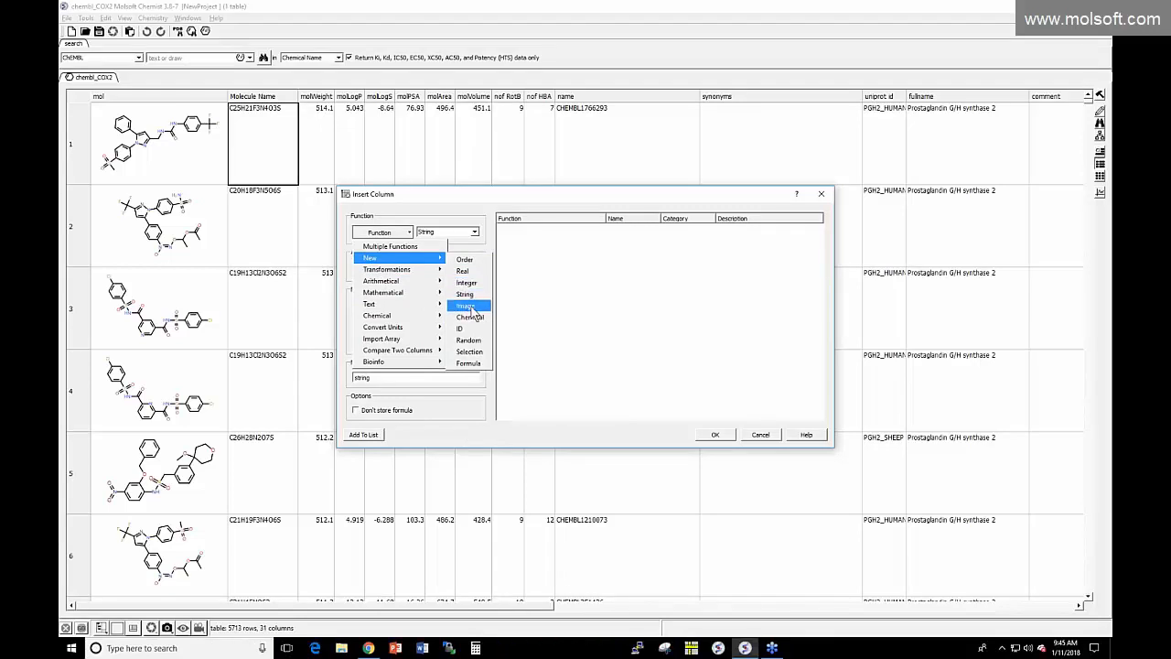
click(471, 307)
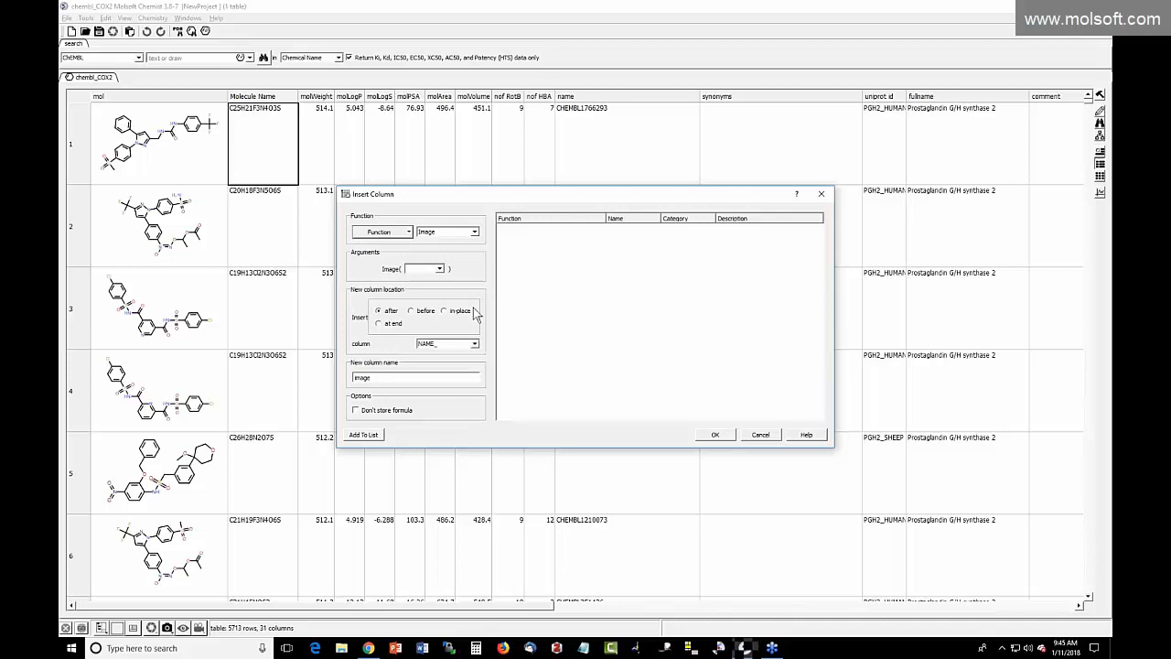
click(717, 434)
drag(331, 97, 504, 99)
Step: Set the first row's image cell to the protein ribbon picture from the chemWebinar1 folder and increase that row's height
click(377, 154)
right_click(376, 154)
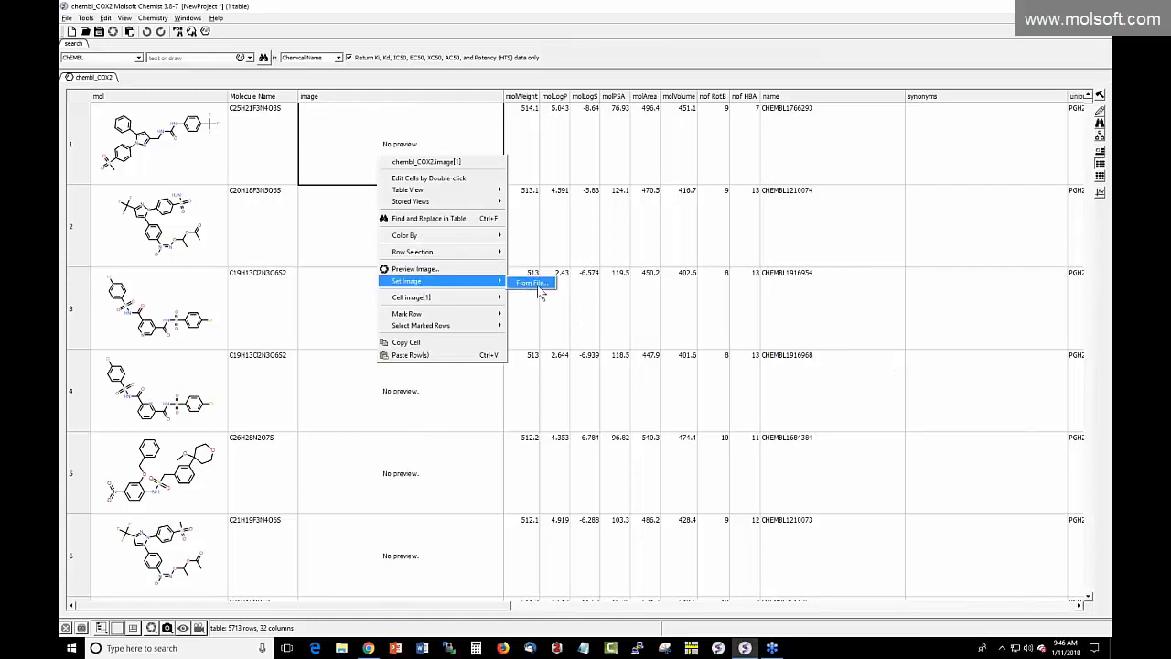
click(532, 284)
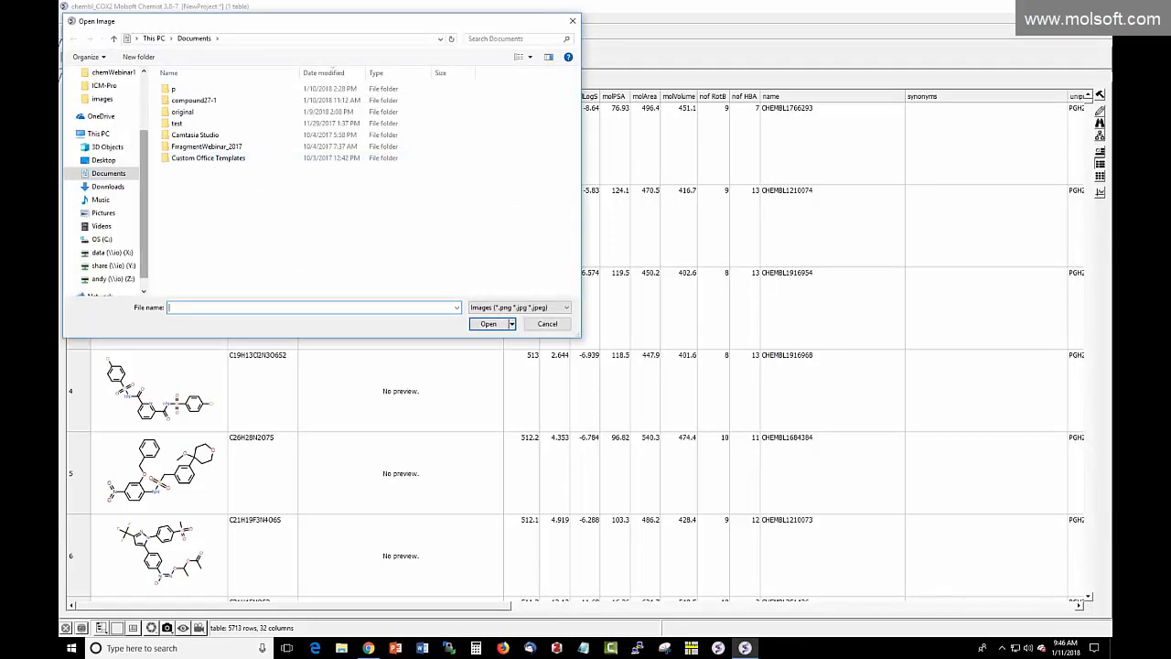
click(110, 72)
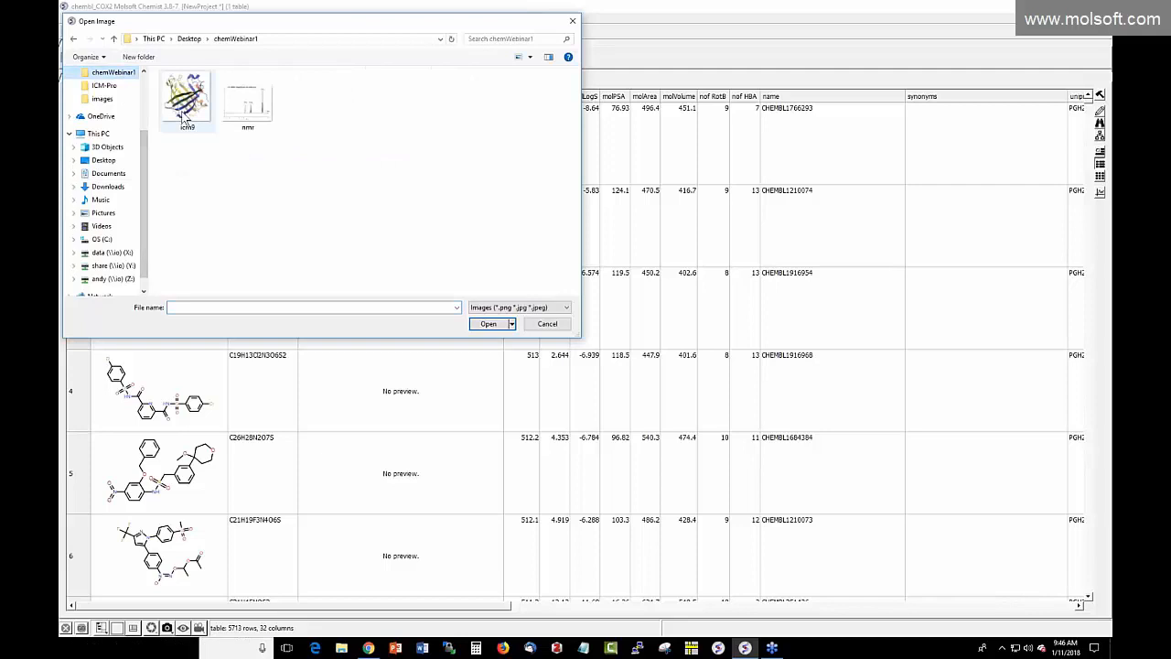
double_click(187, 99)
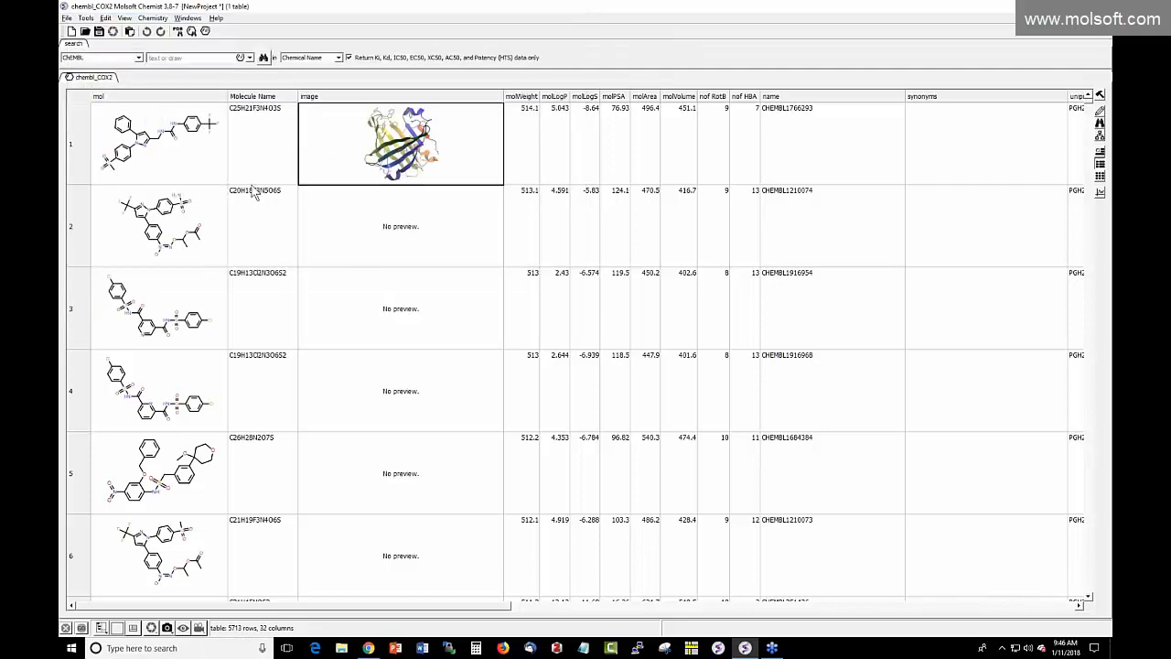
drag(72, 229, 72, 261)
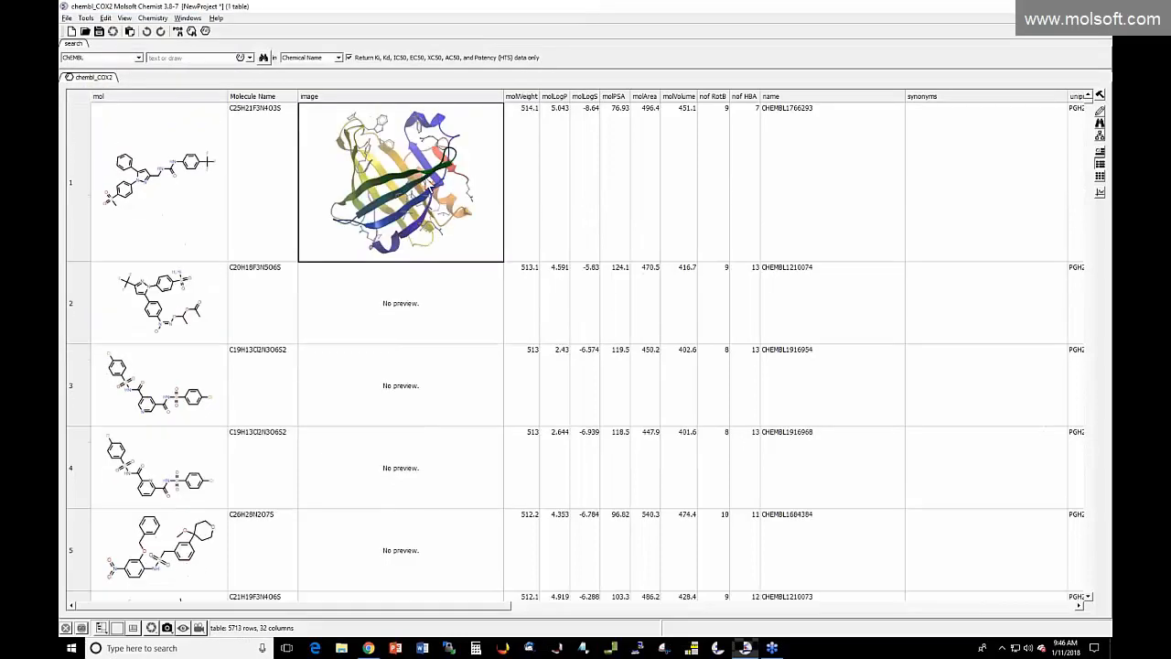
Step: Set the second row's image cell to the nmr picture from the chemWebinar1 folder
click(407, 308)
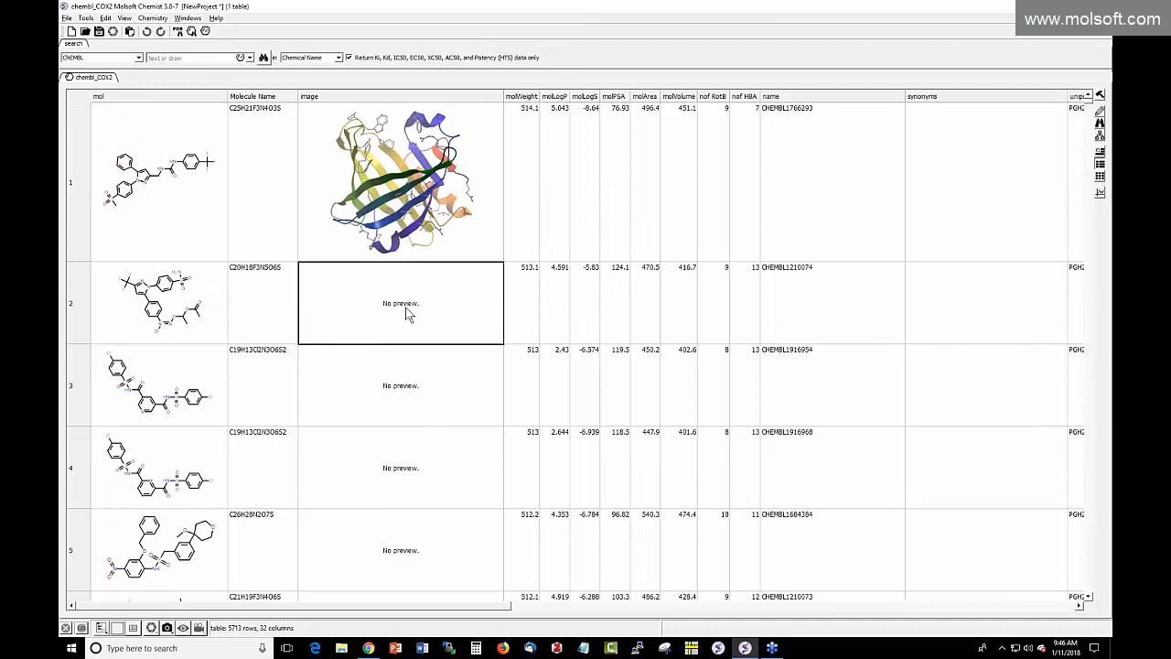
right_click(407, 308)
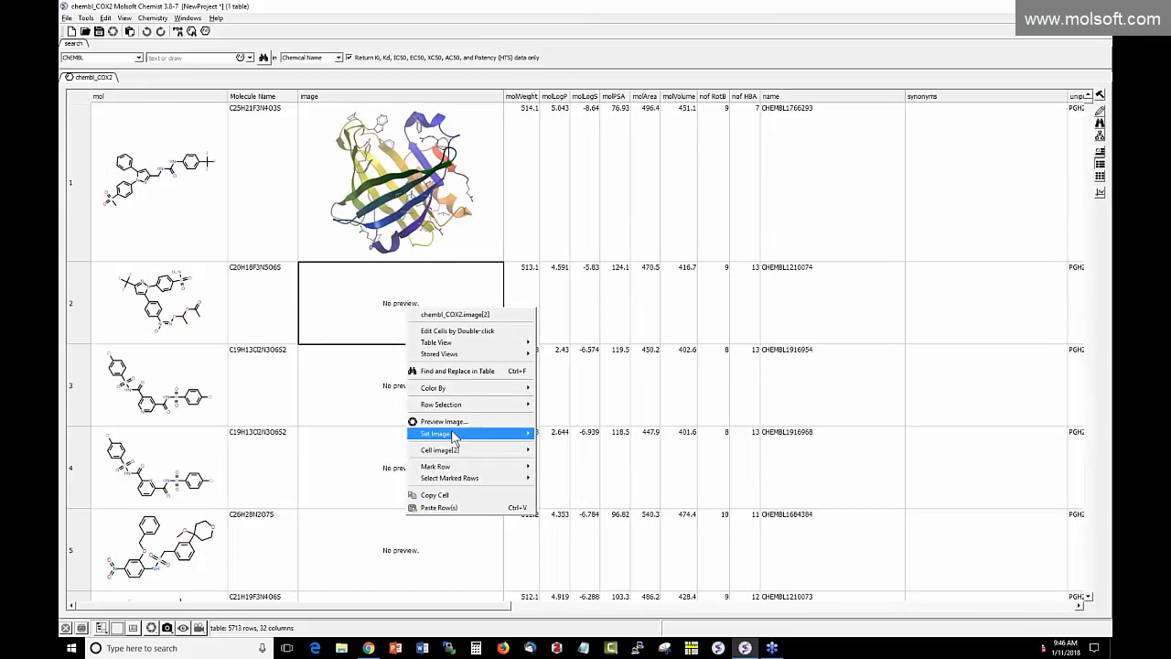
mouse_move(448, 433)
click(549, 436)
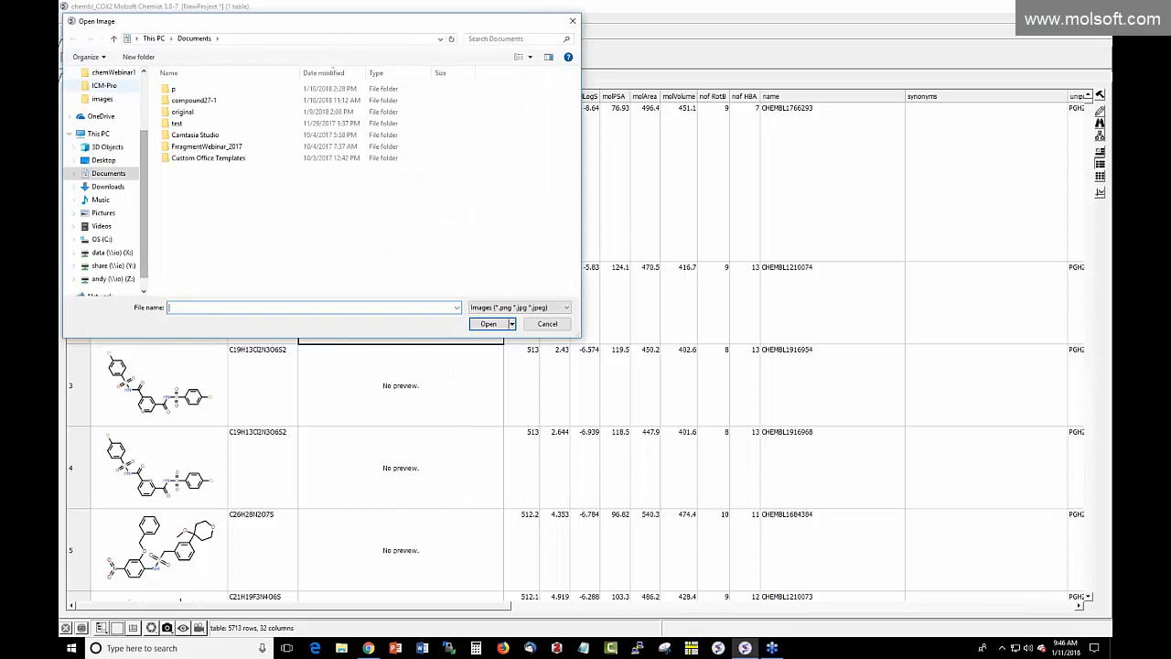
click(114, 72)
double_click(248, 100)
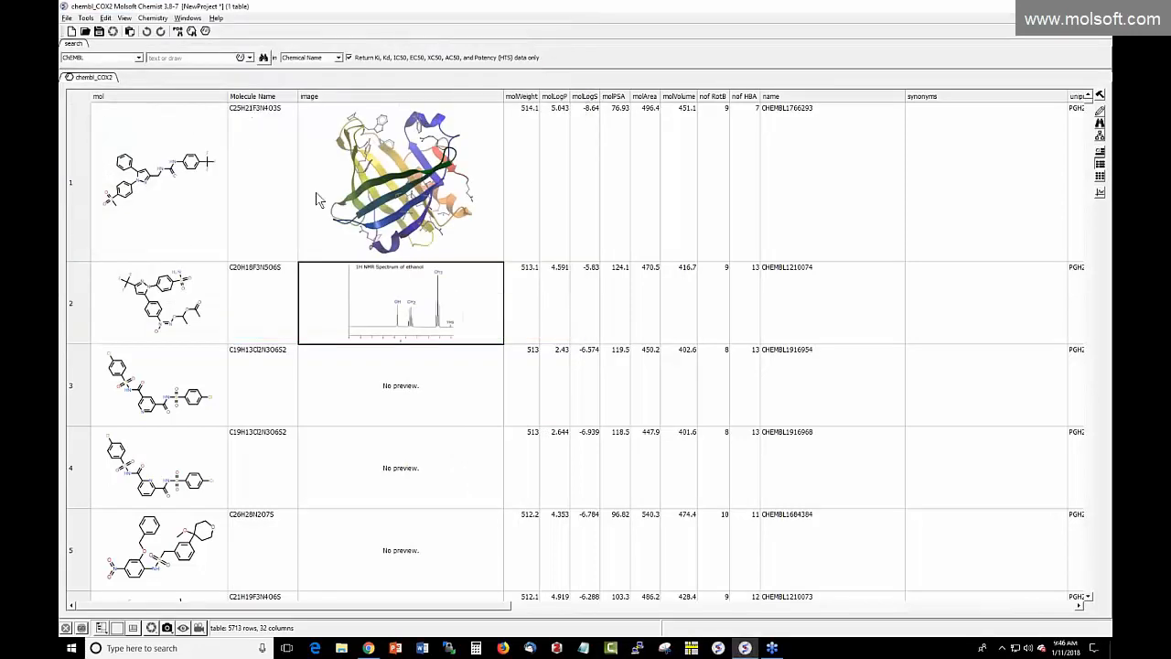
Step: Increase the height of the second row so its NMR picture is displayed larger
drag(79, 344, 79, 416)
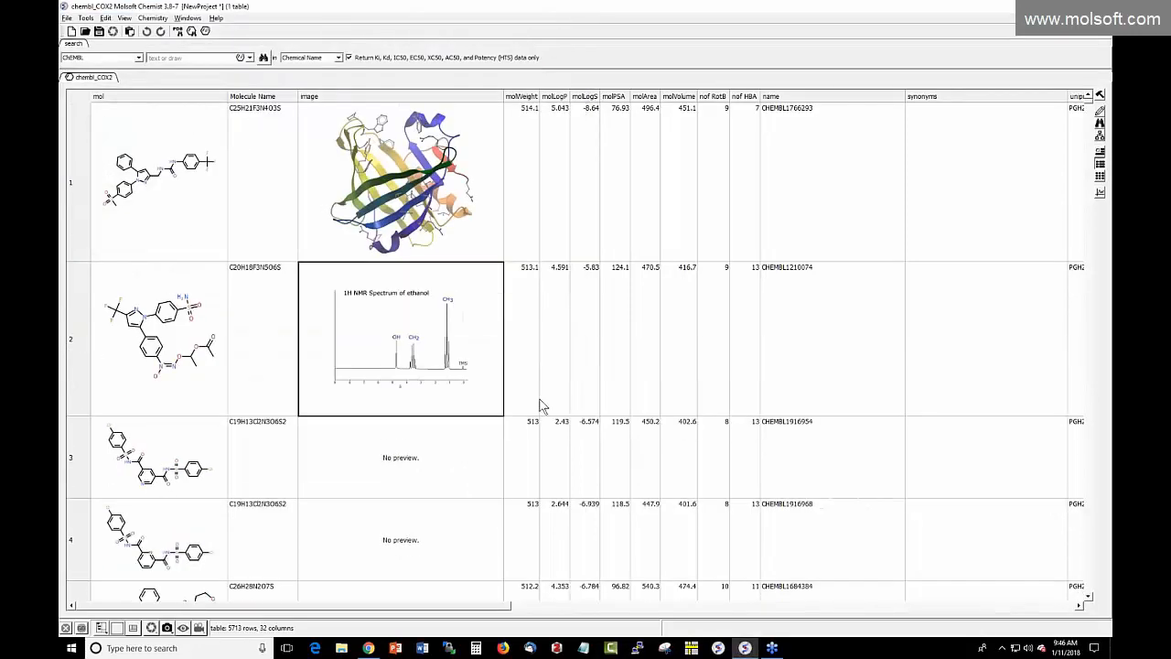
click(541, 402)
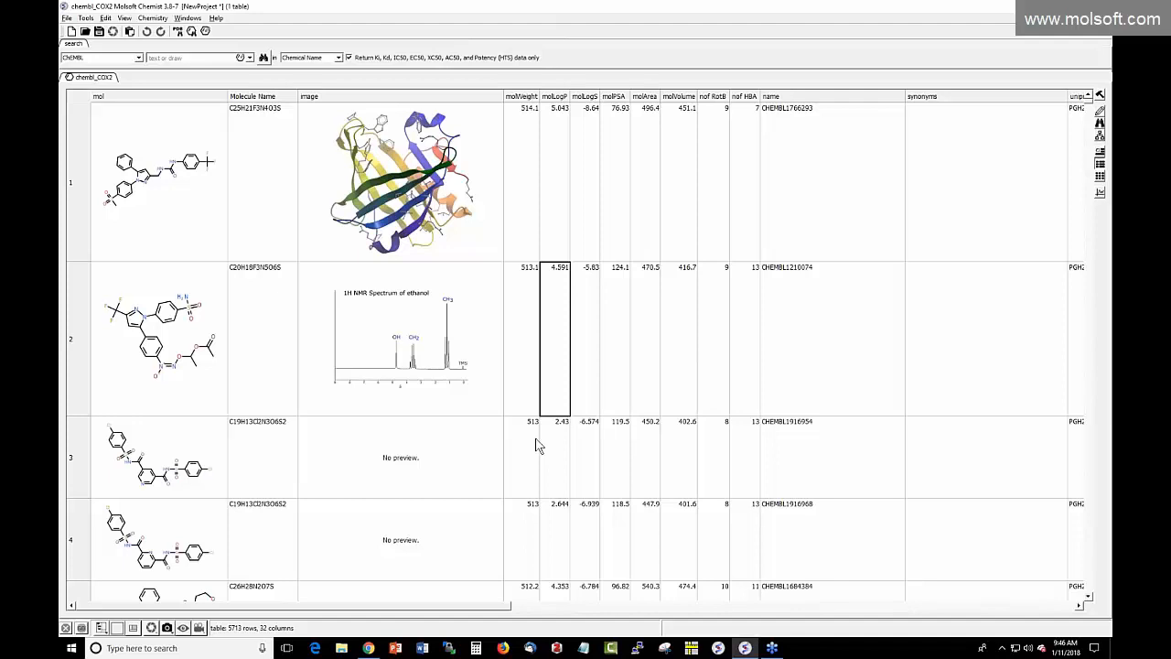
Step: Switch to PowerPoint and open the recent presentation Chemical Spreadsheets and Molecular Editor Webinar 2018 from the chemWebinar1 folder
click(67, 18)
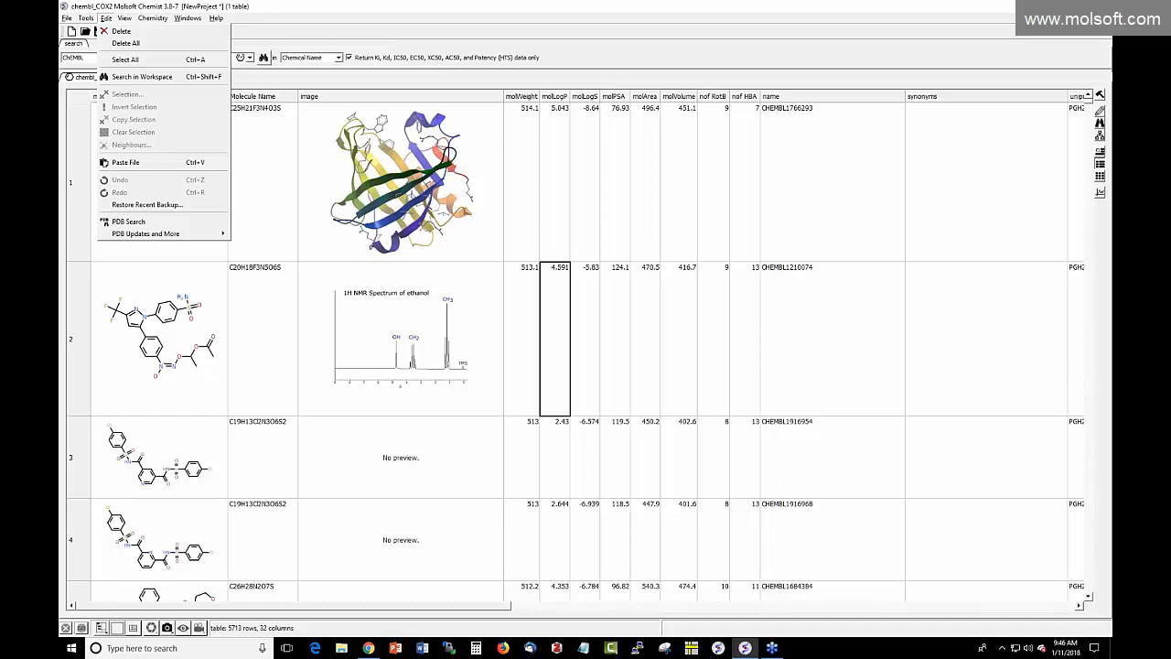
click(395, 648)
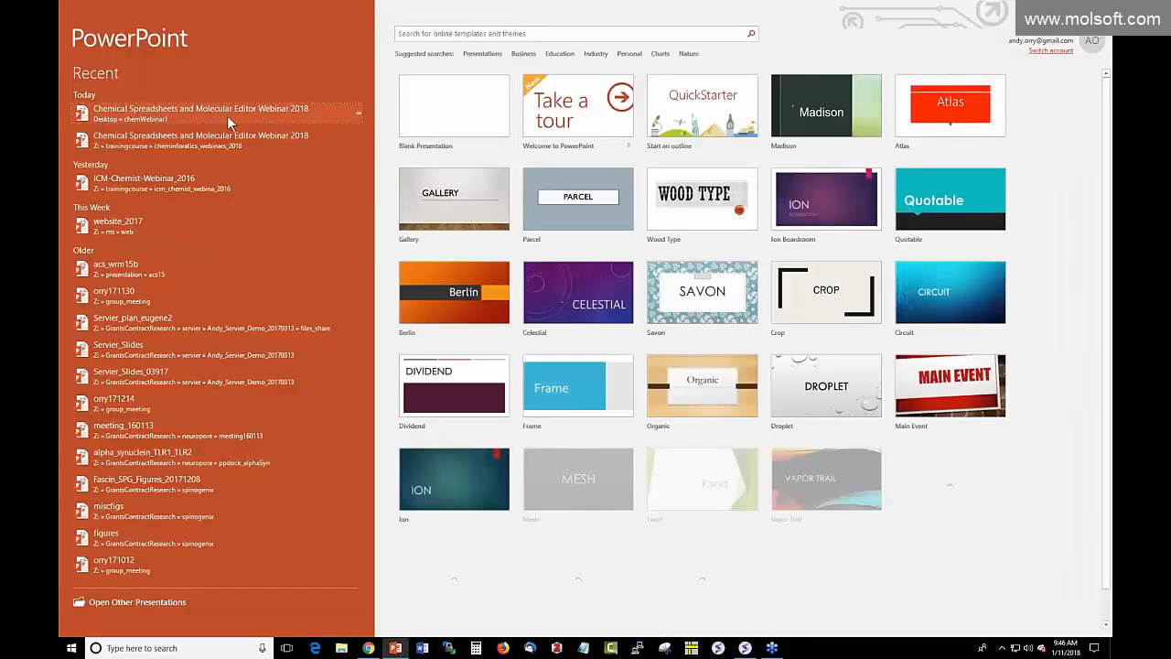
click(227, 115)
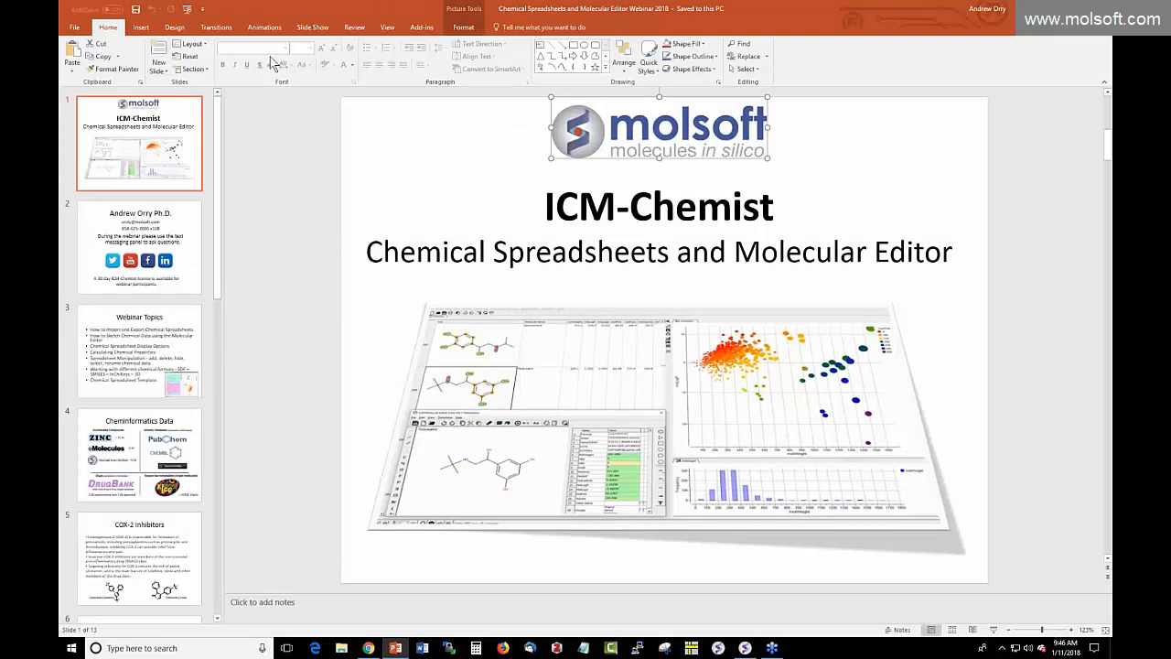
Step: Go to the Upcoming Webinars slide at the end of the presentation and start the slide show from it
scroll(155, 247, down, 4)
scroll(155, 356, down, 5)
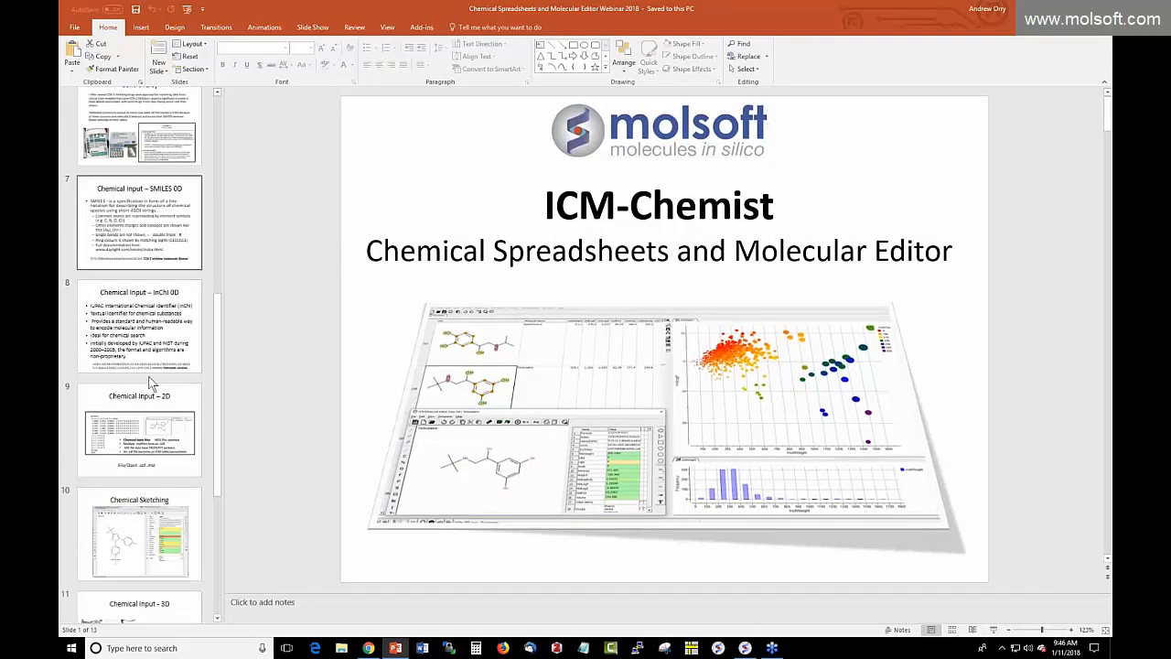
click(138, 532)
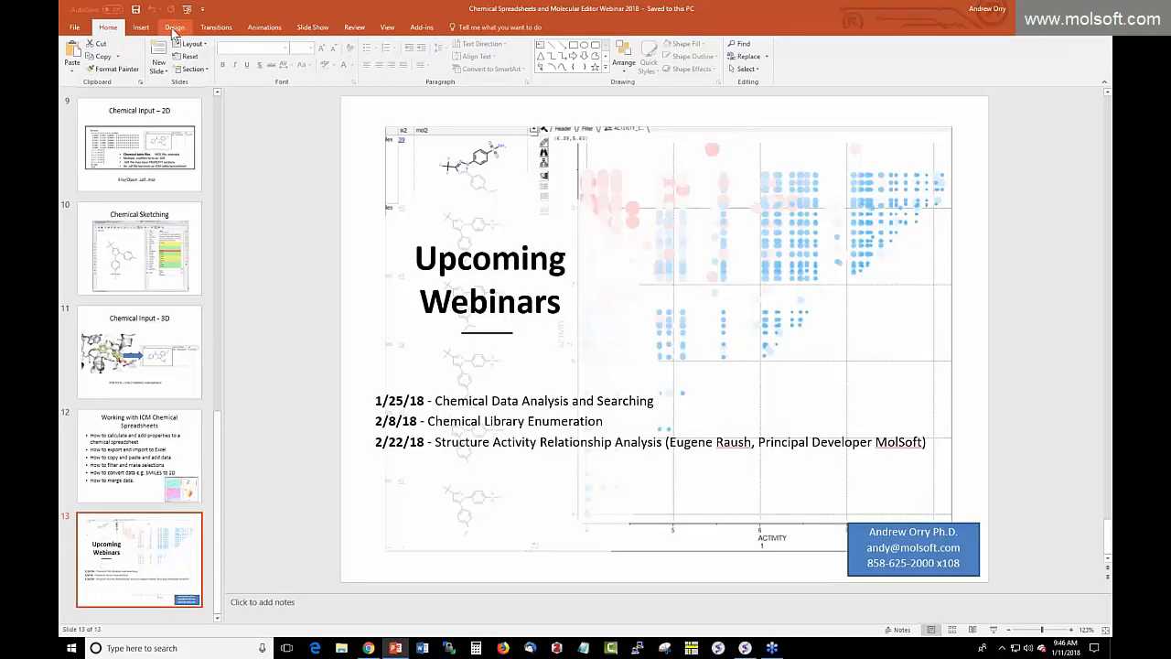
click(312, 27)
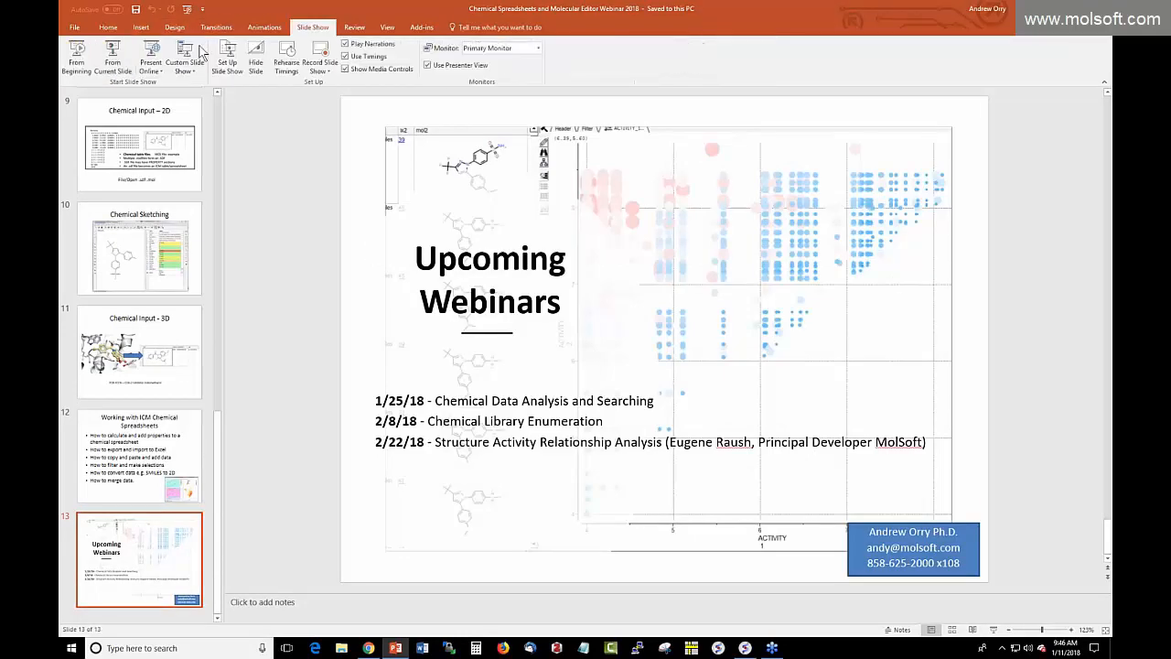
click(105, 57)
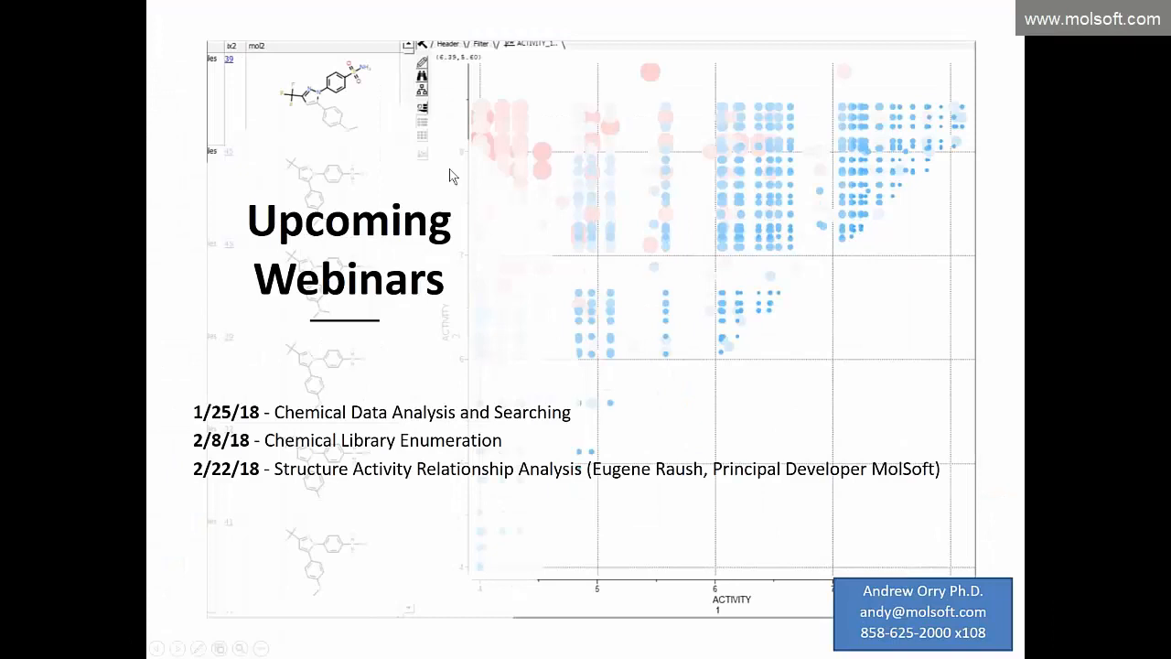
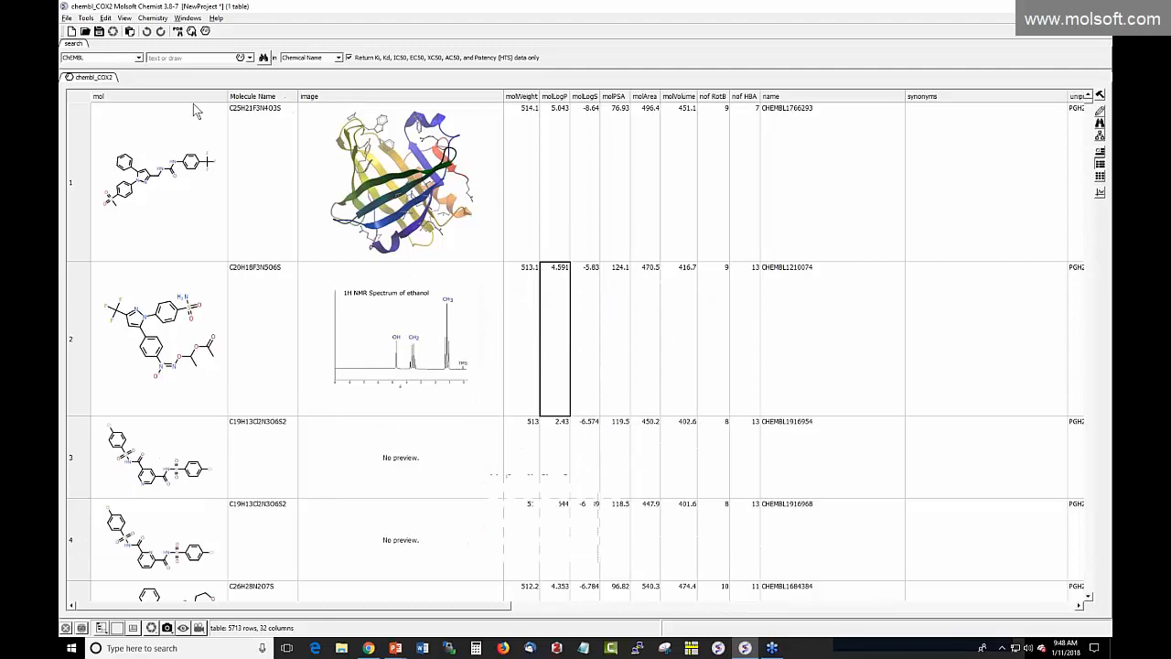
click(247, 102)
right_click(252, 98)
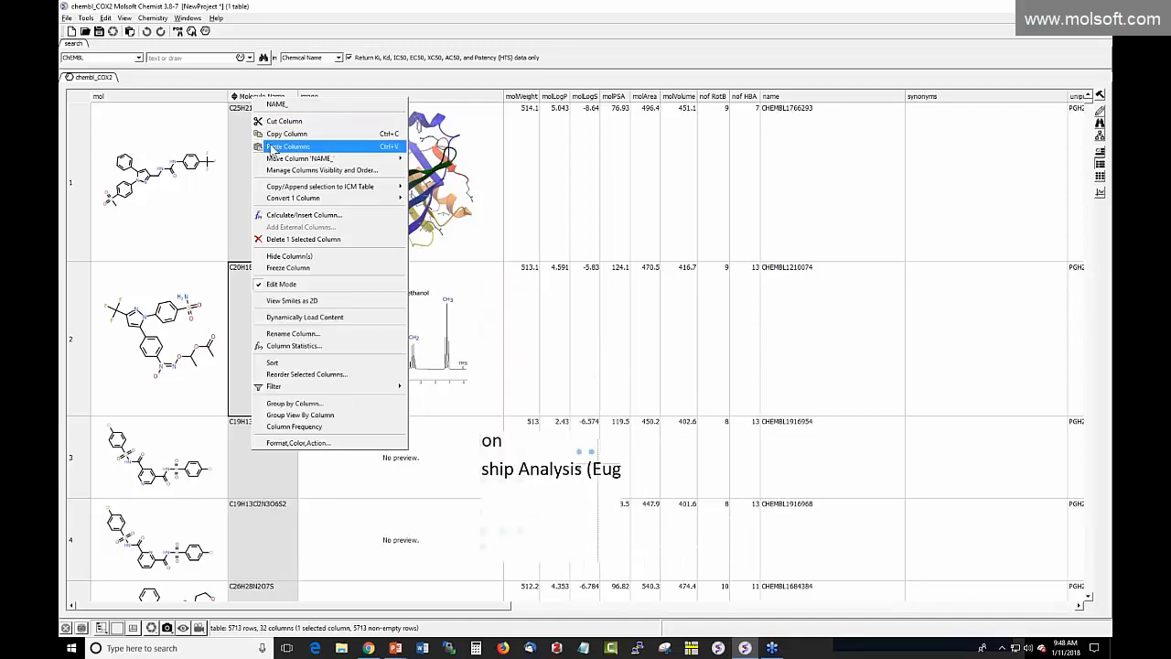
click(272, 149)
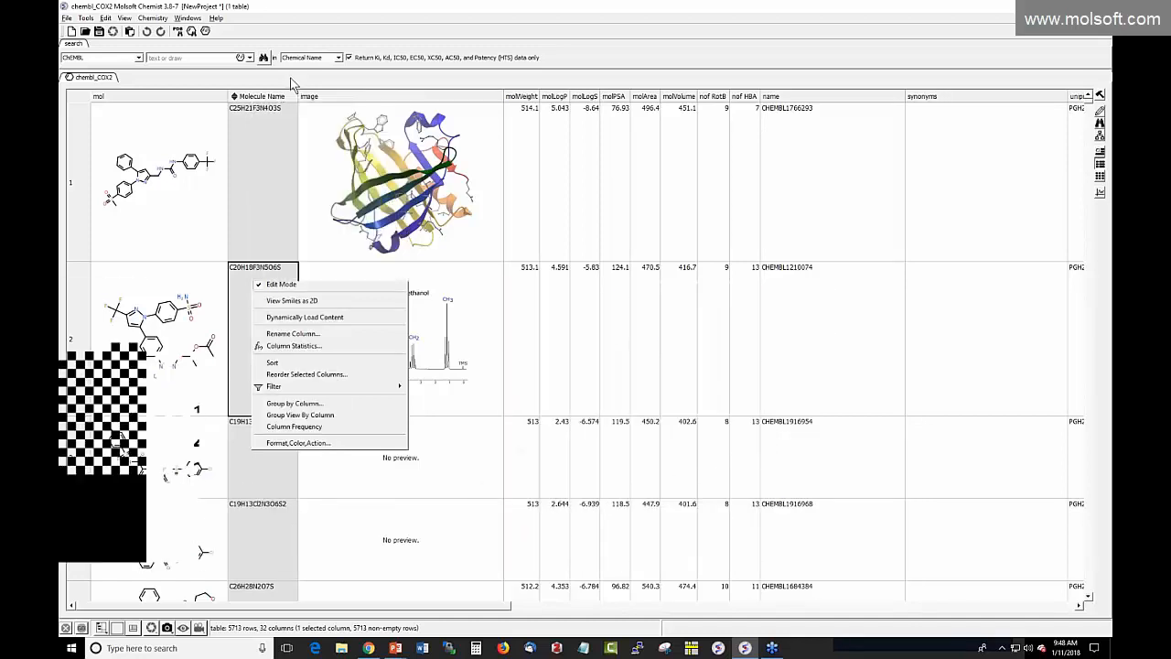
click(85, 18)
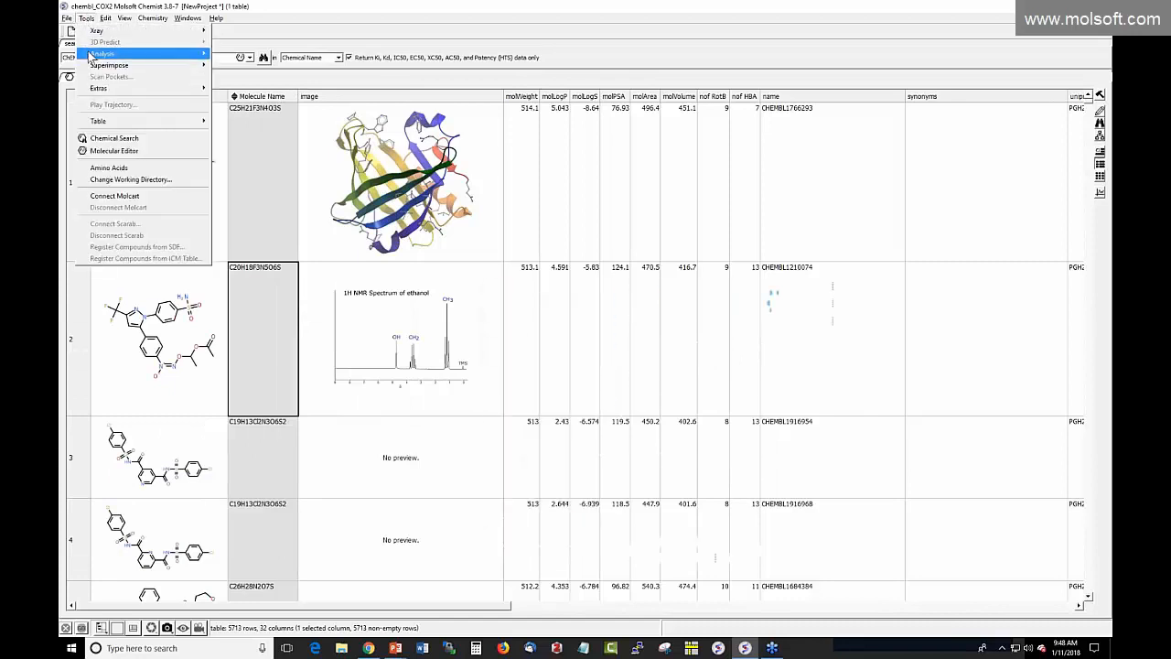
mouse_move(105, 121)
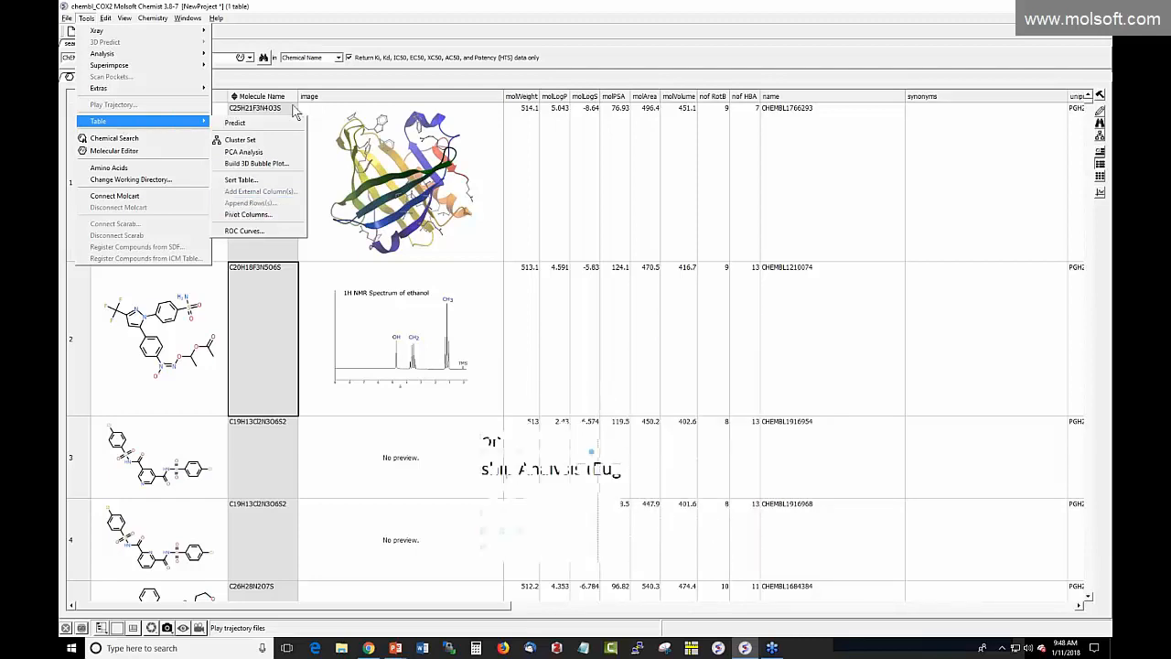
click(316, 85)
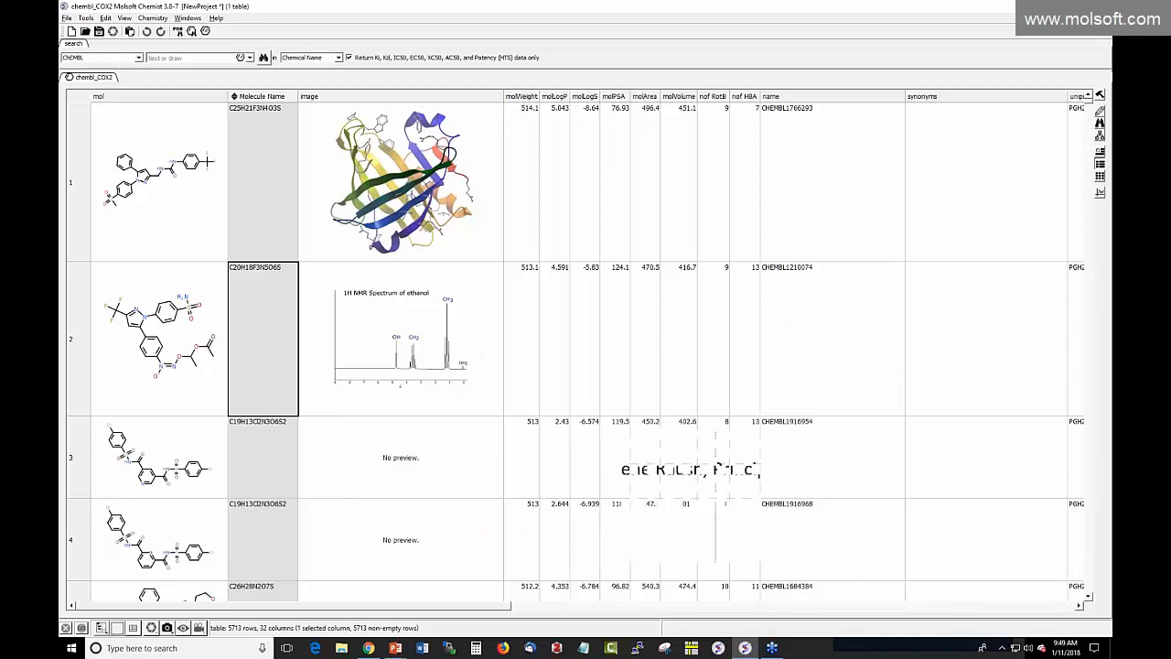
Step: Move the molLogS column directly after the mol column in the chembl_COX2 table
right_click(589, 97)
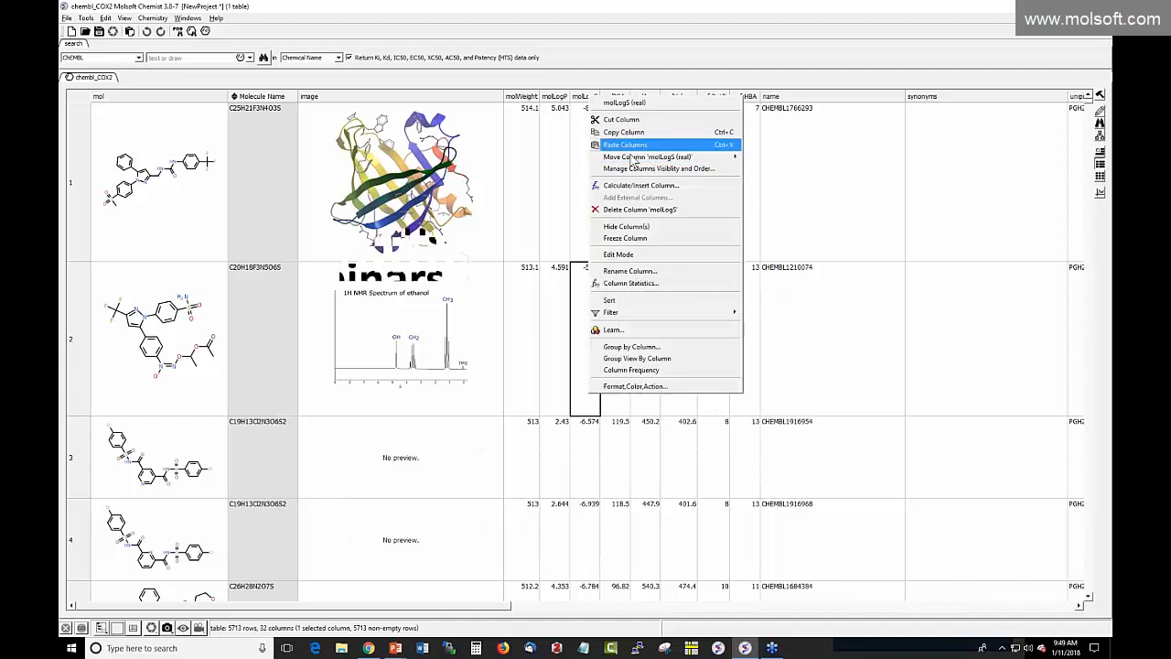
mouse_move(704, 157)
mouse_move(759, 182)
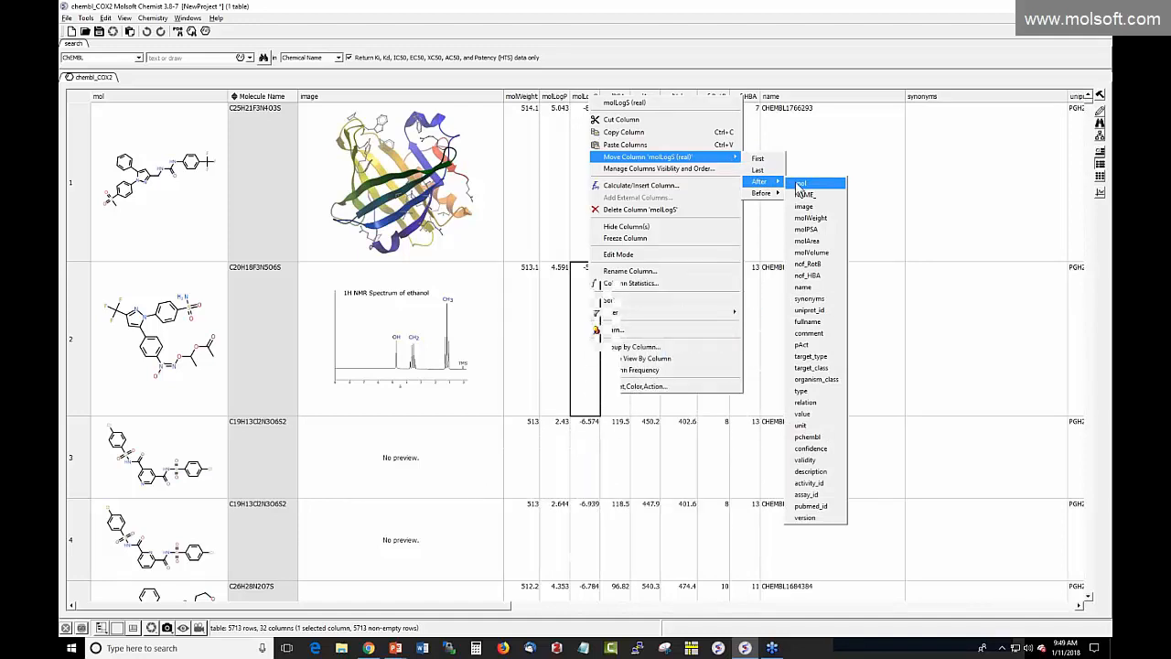
click(800, 183)
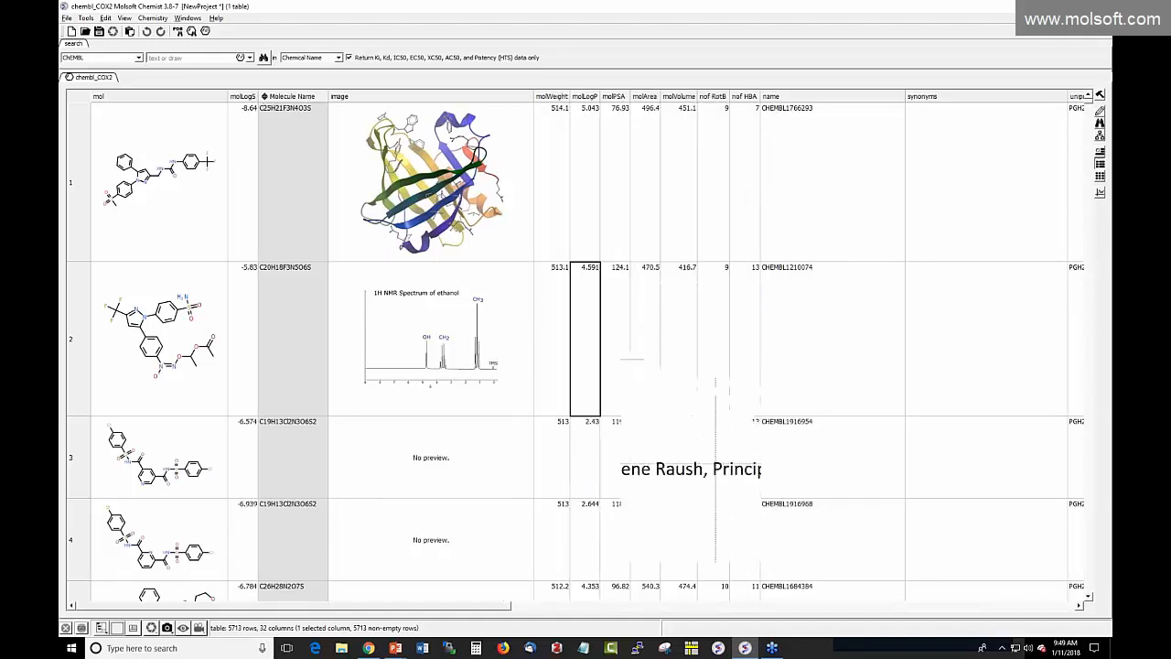
Step: Sort the chembl_COX2 table by Molecule Name in ascending order and look through the reordered rows
click(263, 97)
drag(254, 98, 372, 100)
click(318, 121)
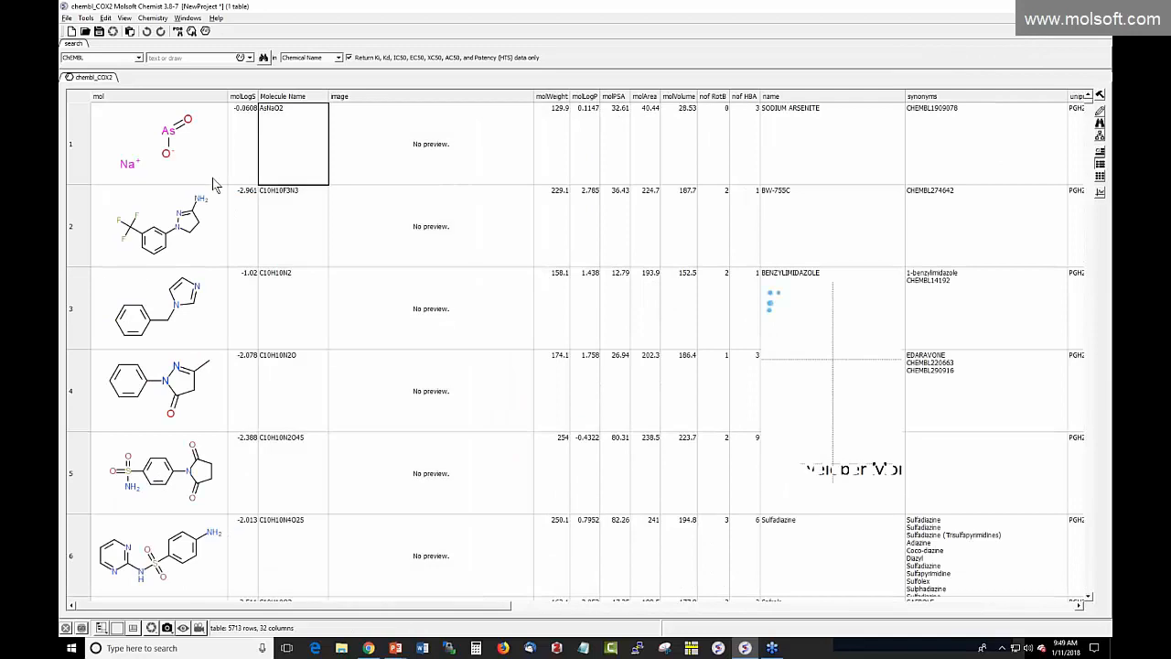
scroll(275, 192, down, 4)
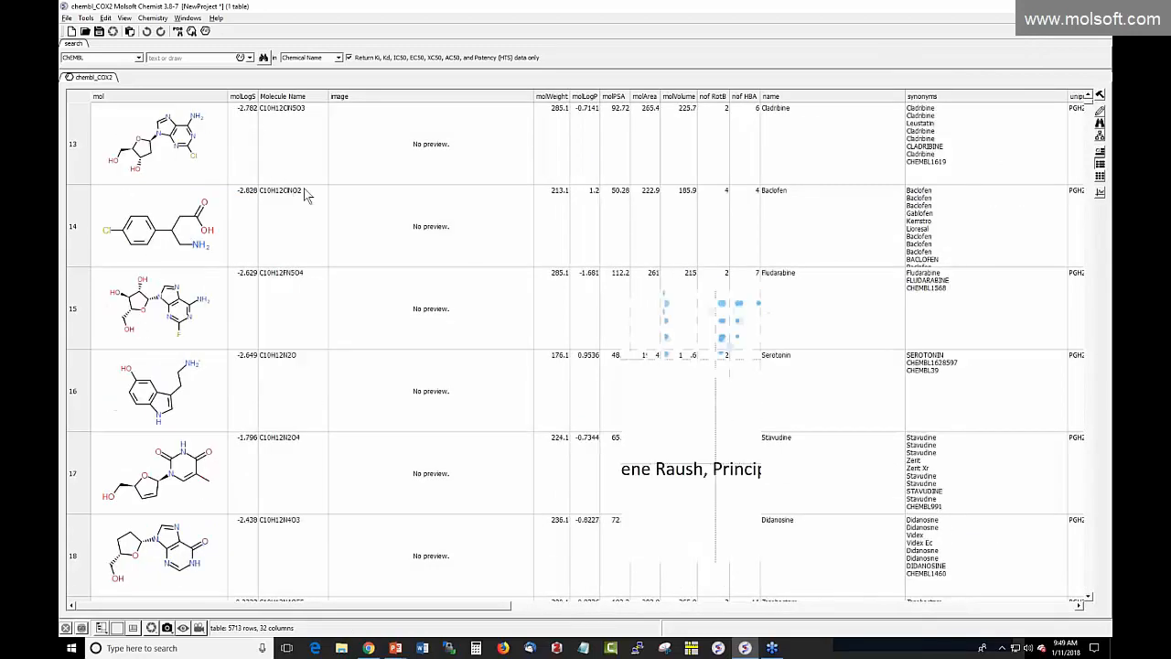
scroll(307, 195, up, 1)
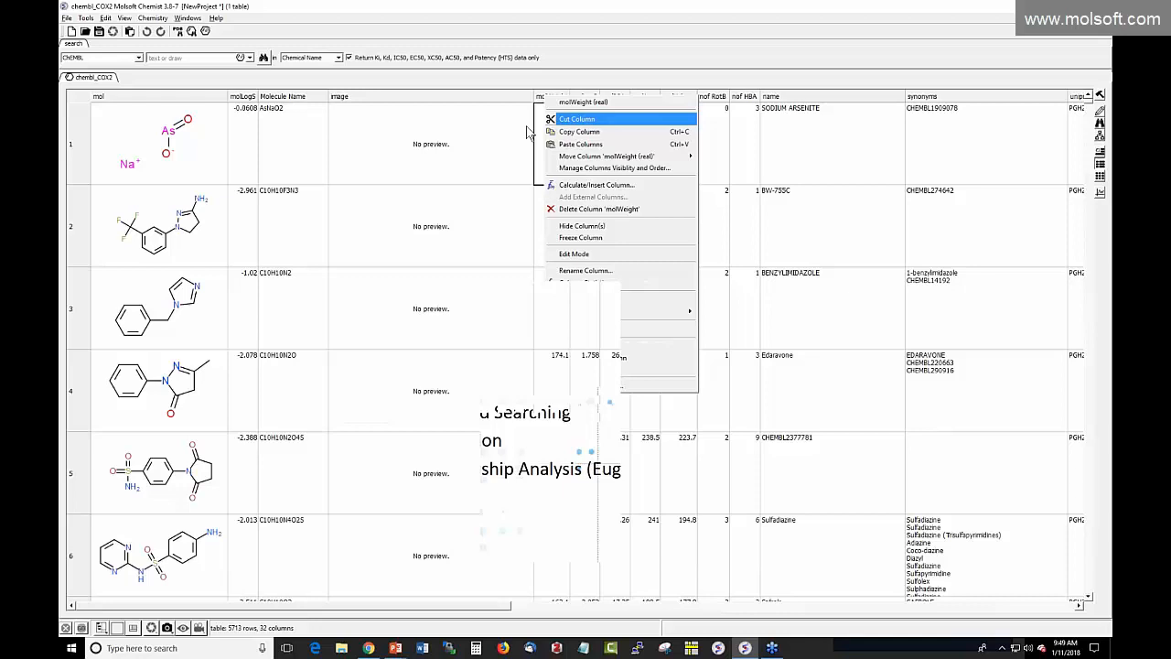
click(509, 149)
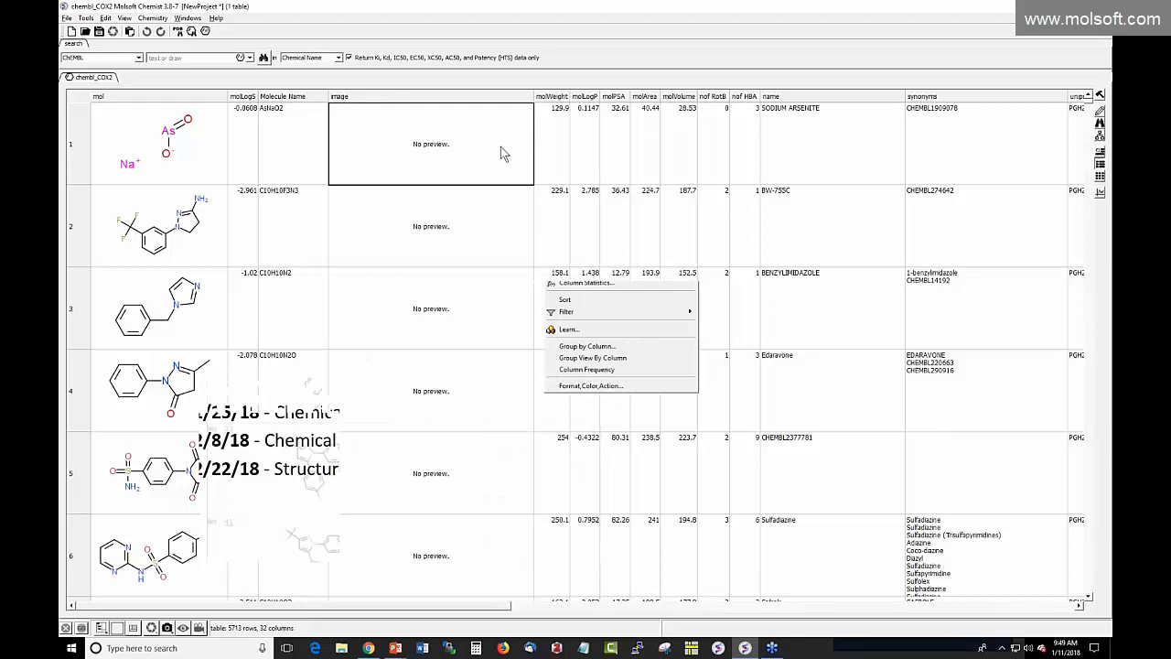
Step: Freeze row 562 (CHEMBL279404) above the table and browse the rows below it
scroll(593, 230, down, 5)
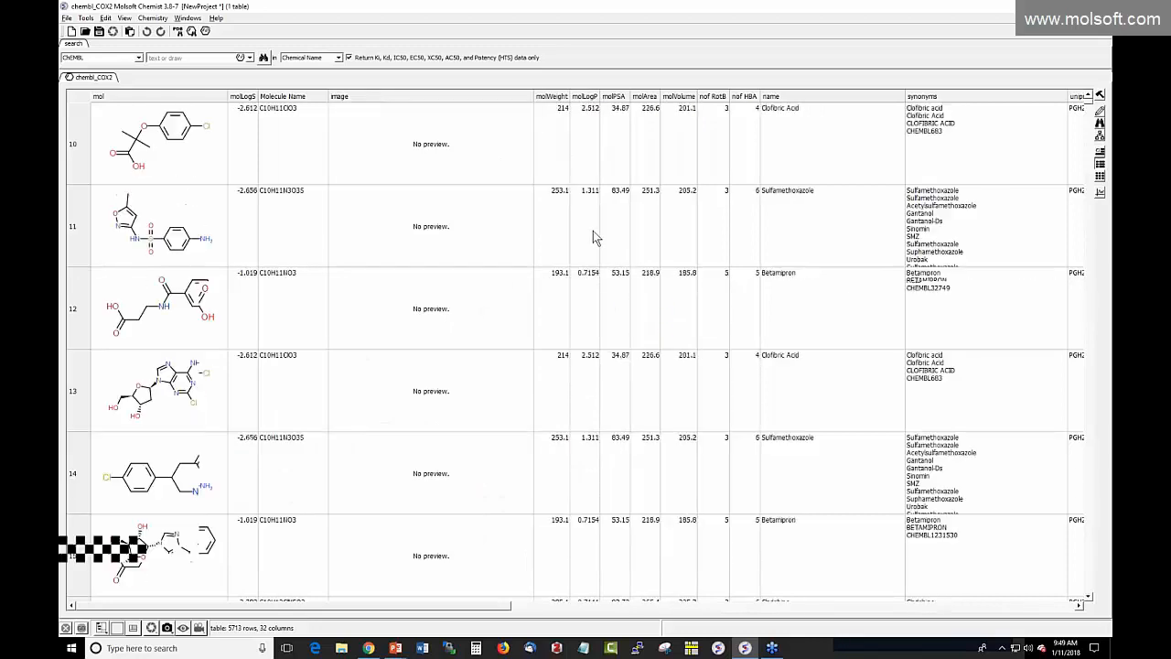
scroll(593, 231, down, 2)
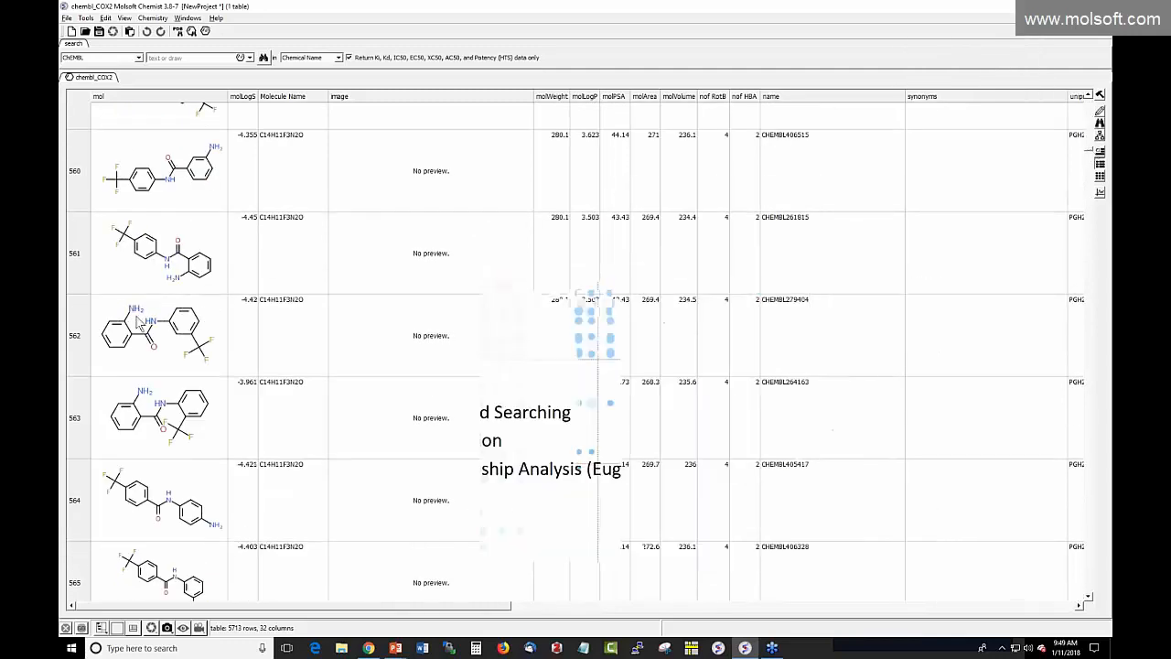
click(76, 340)
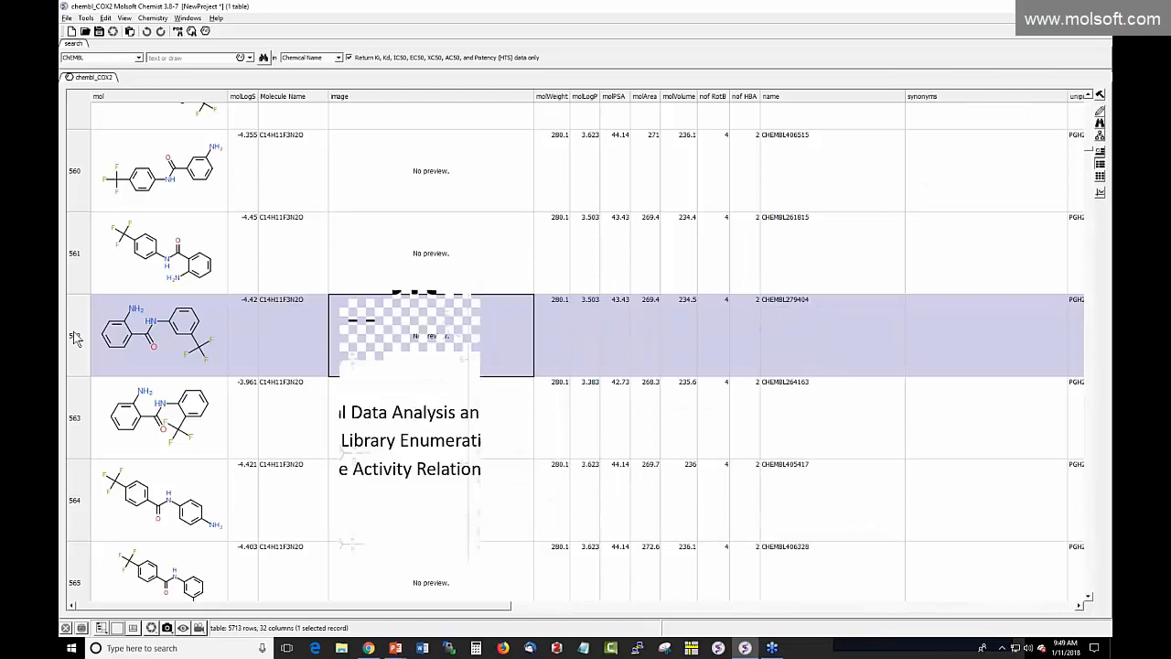
right_click(76, 338)
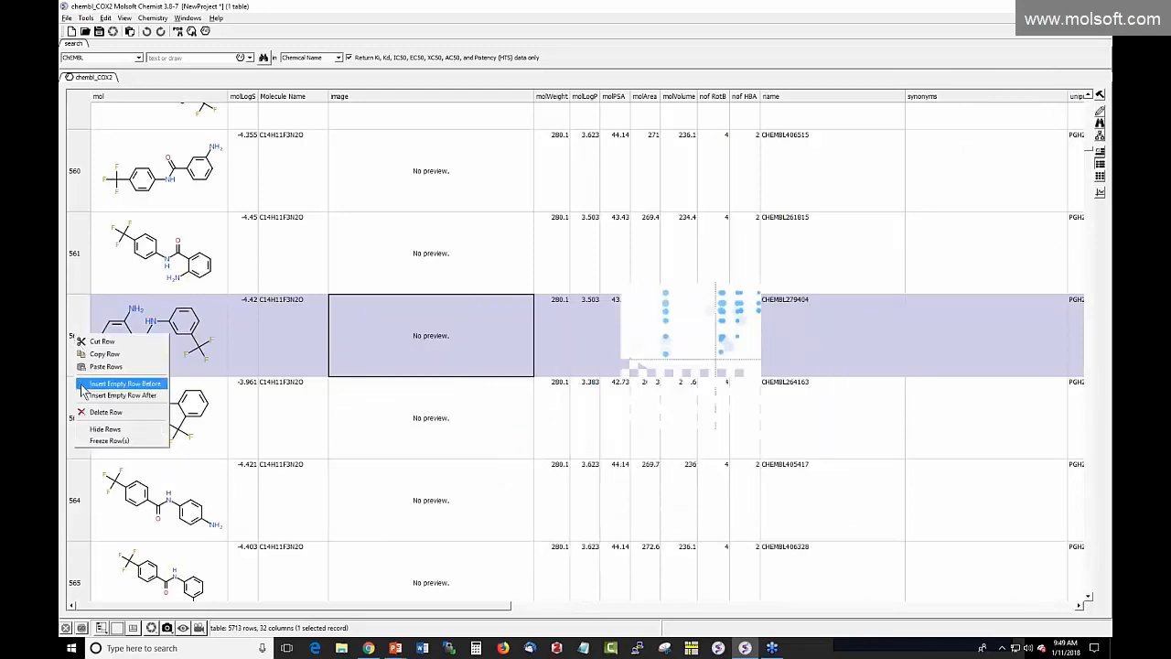
click(108, 440)
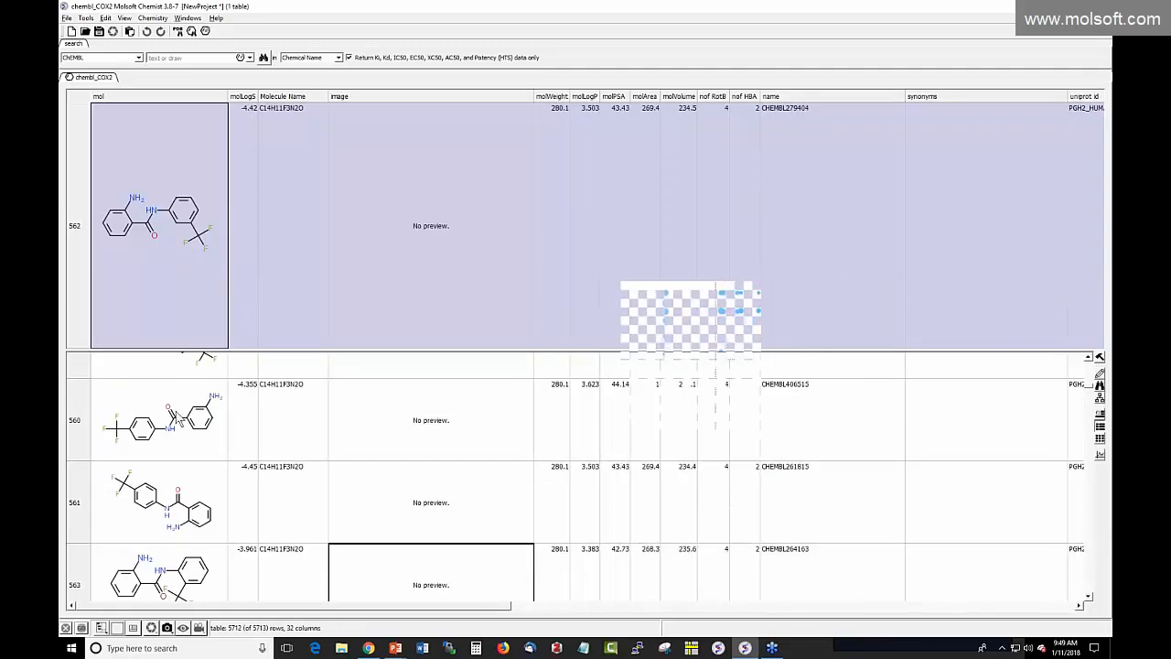
scroll(178, 421, down, 6)
scroll(179, 421, down, 5)
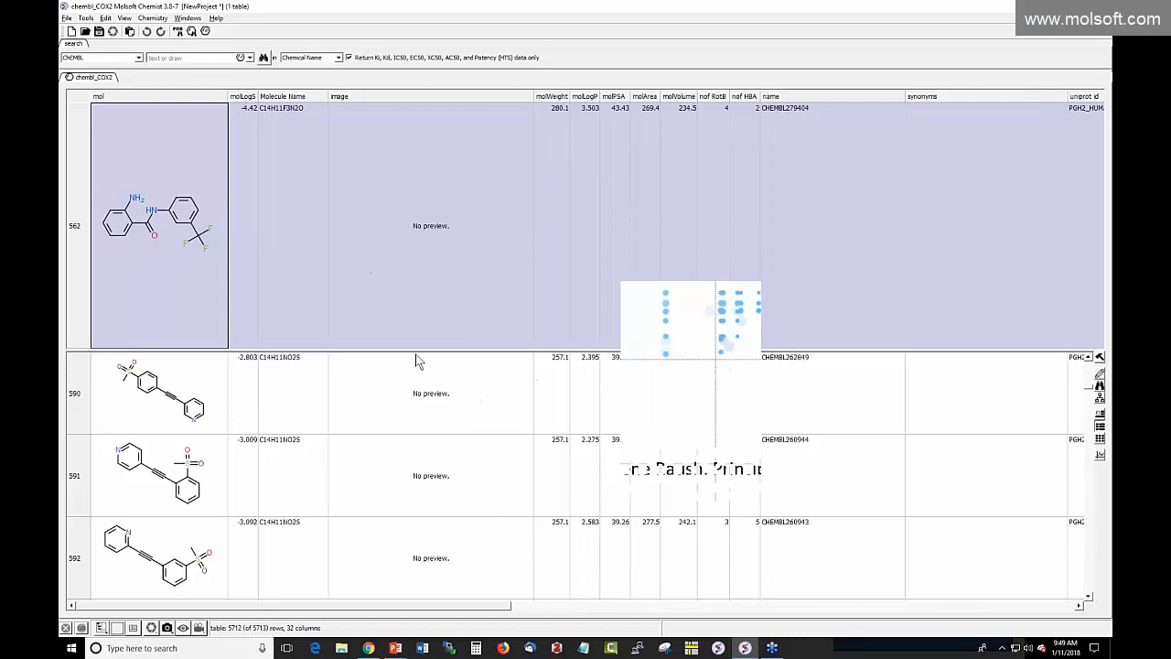
Step: Close the PowerPoint window and return to the chemical table
right_click(397, 652)
click(396, 624)
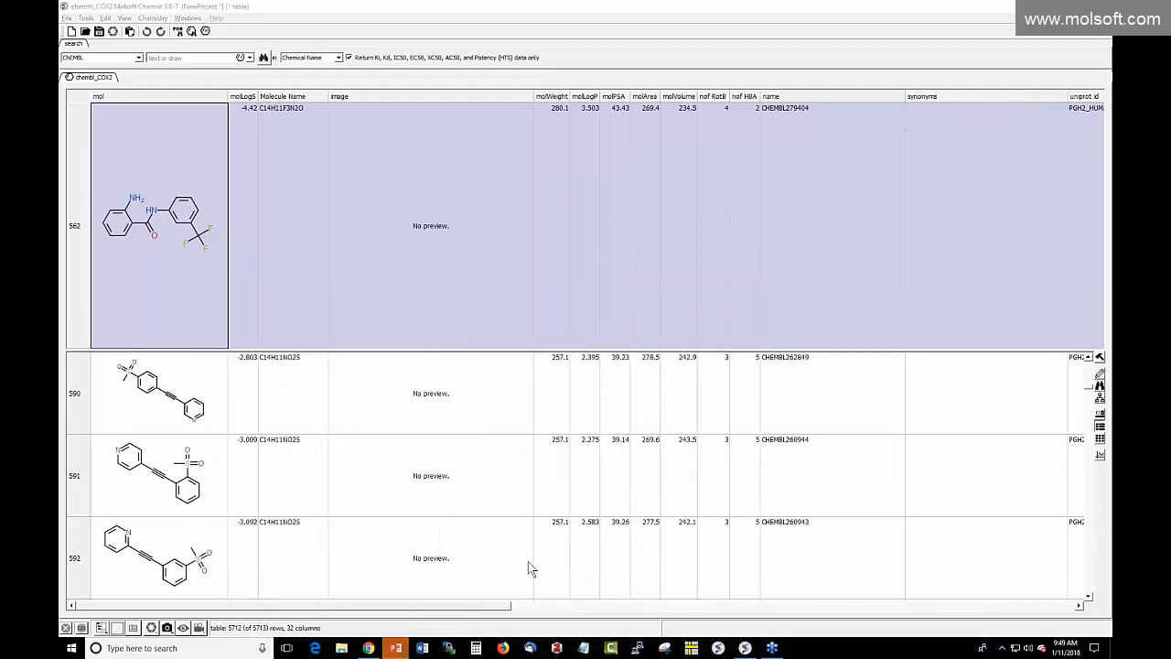
click(388, 651)
click(395, 647)
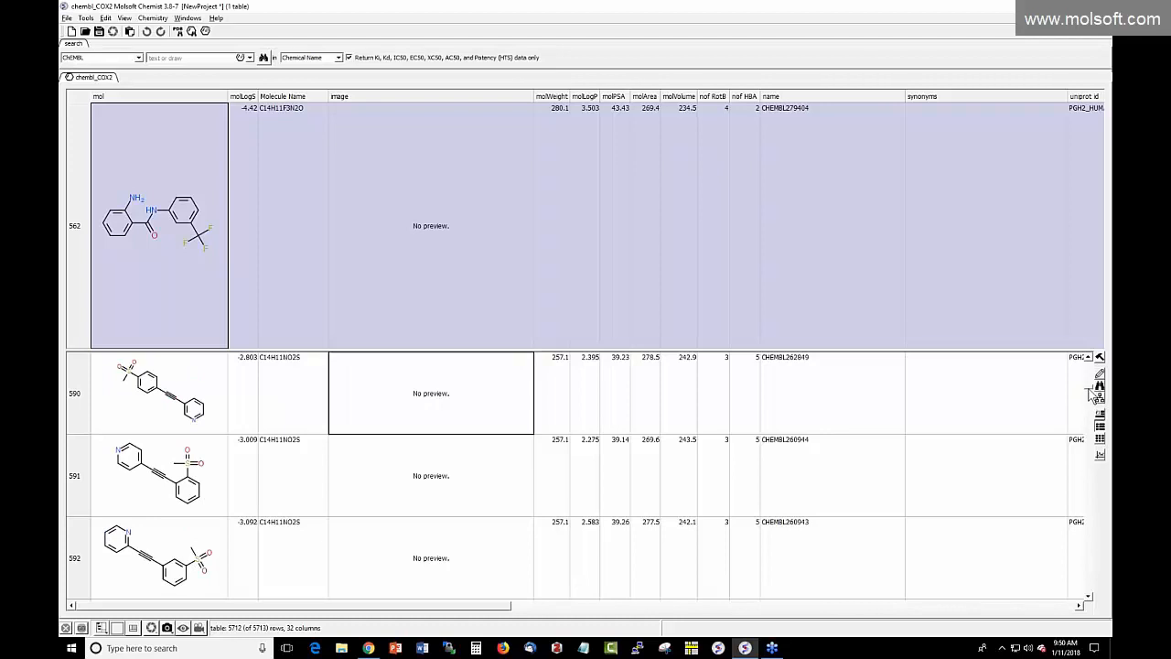
Step: Move further down the table and unfreeze row 562
drag(1090, 390, 1089, 413)
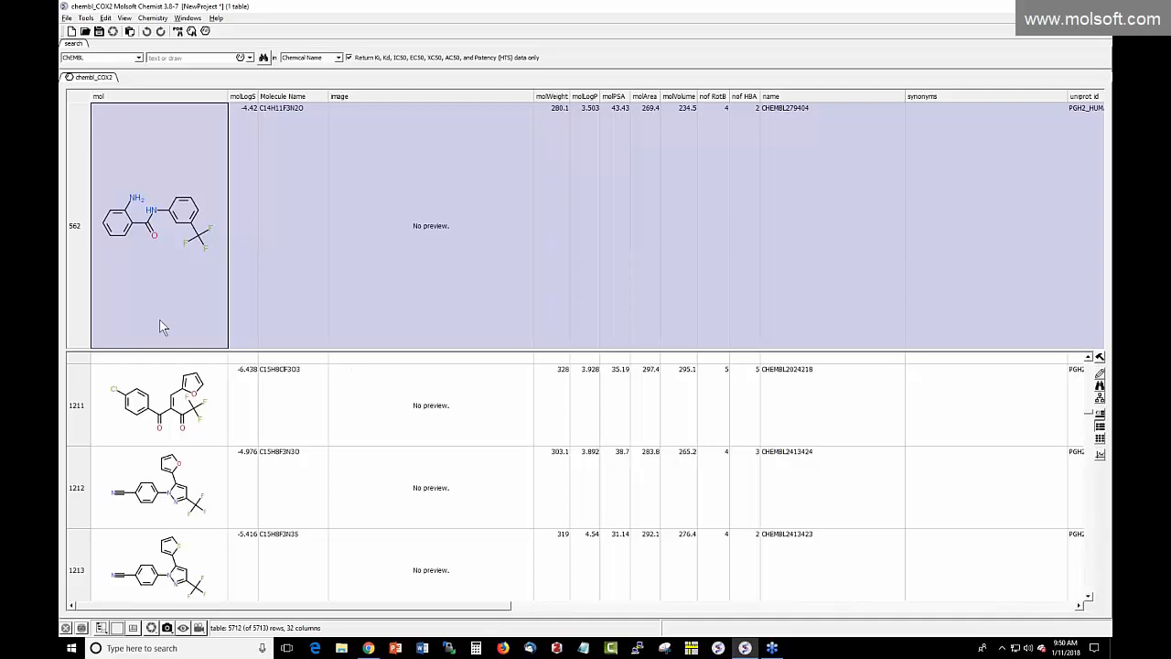
right_click(82, 217)
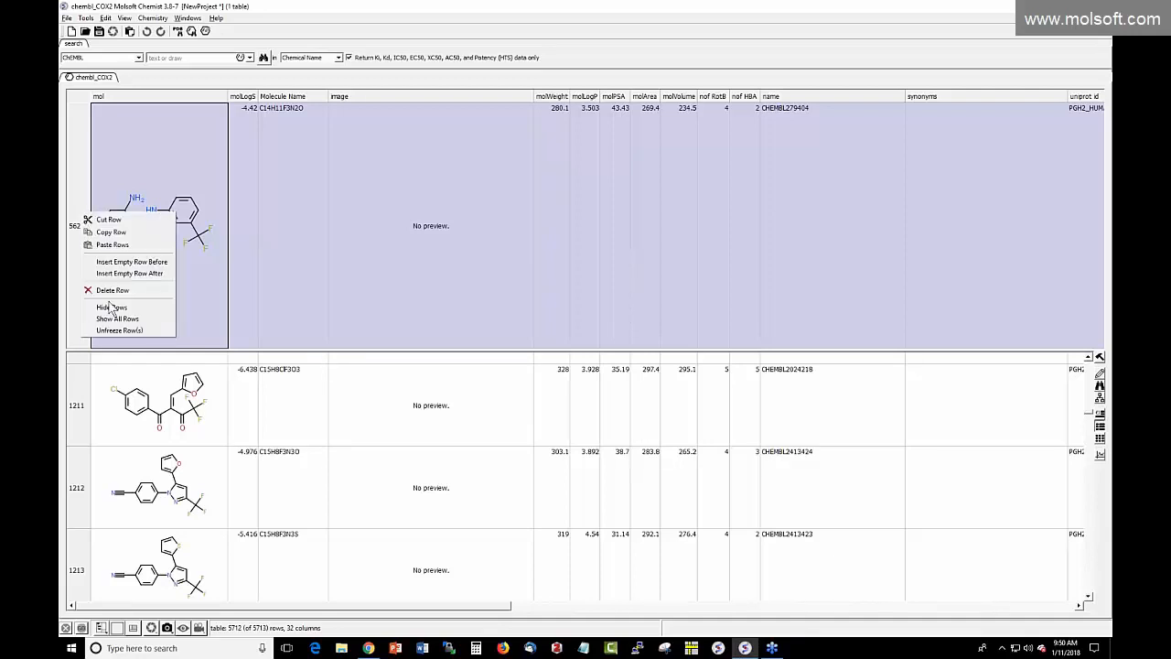
click(115, 330)
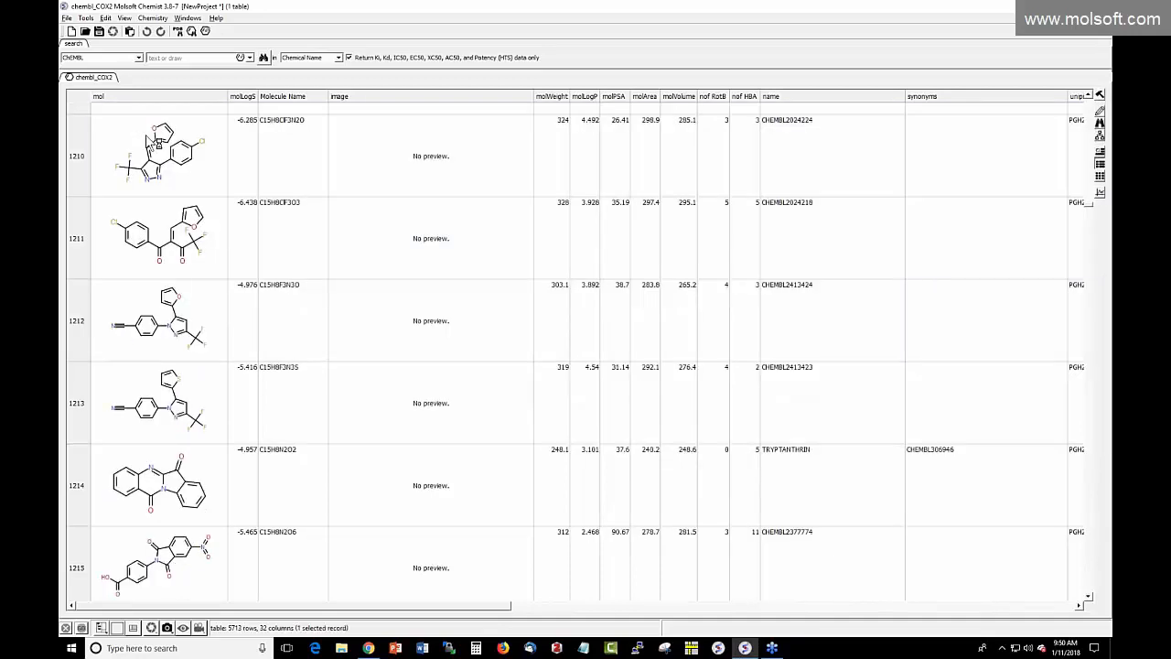
right_click(164, 97)
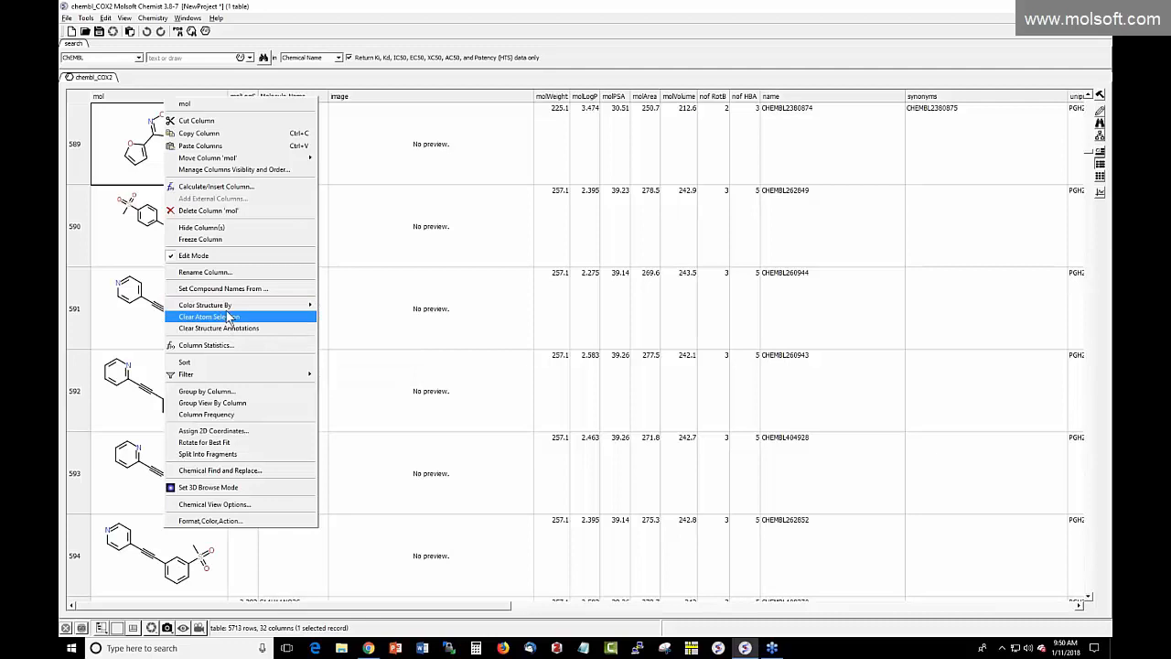
click(149, 97)
right_click(148, 97)
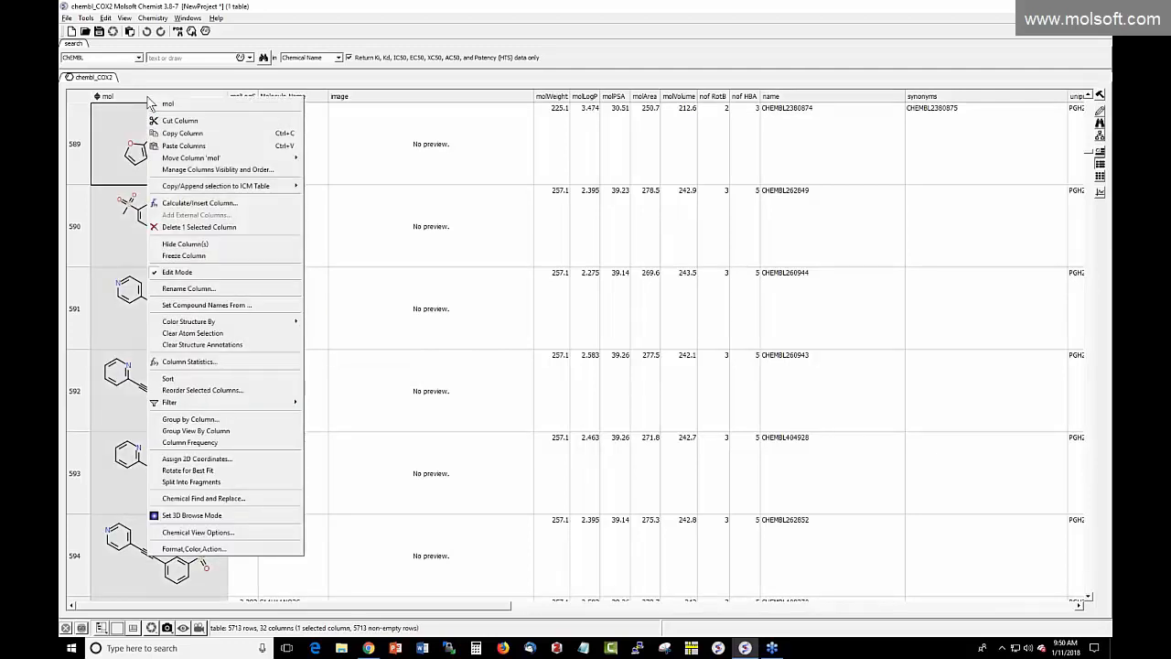
click(366, 255)
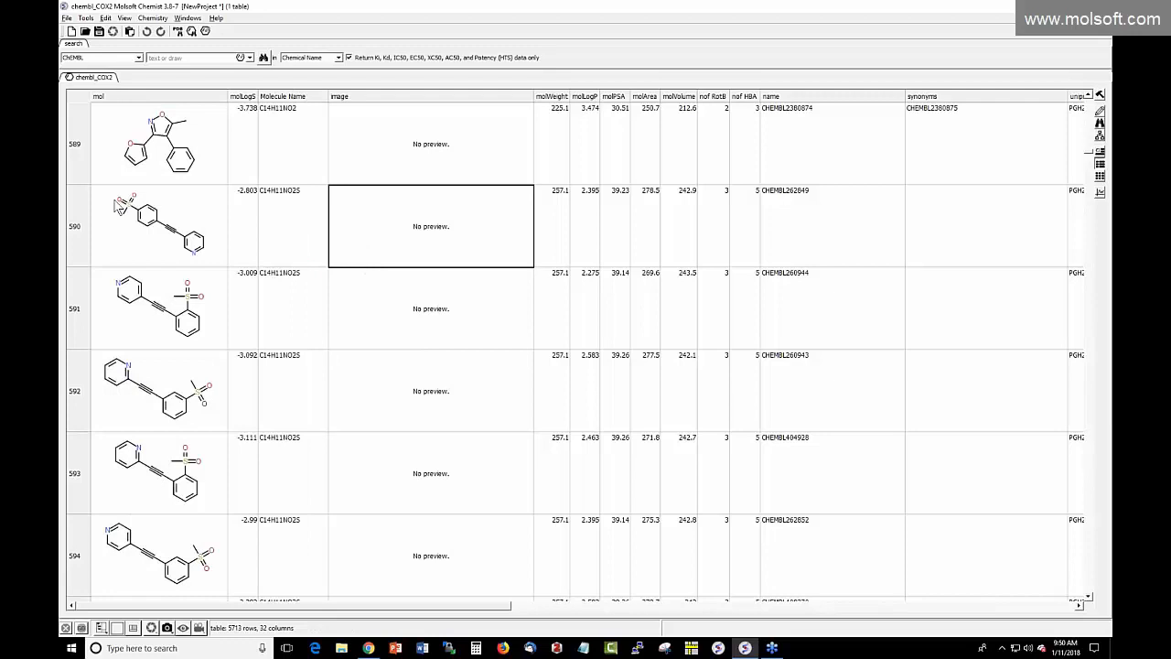
Step: Examine the chemical property functions available for chembl_COX2, tick Tox Score and MolPAINS, and cancel the calculation
click(153, 18)
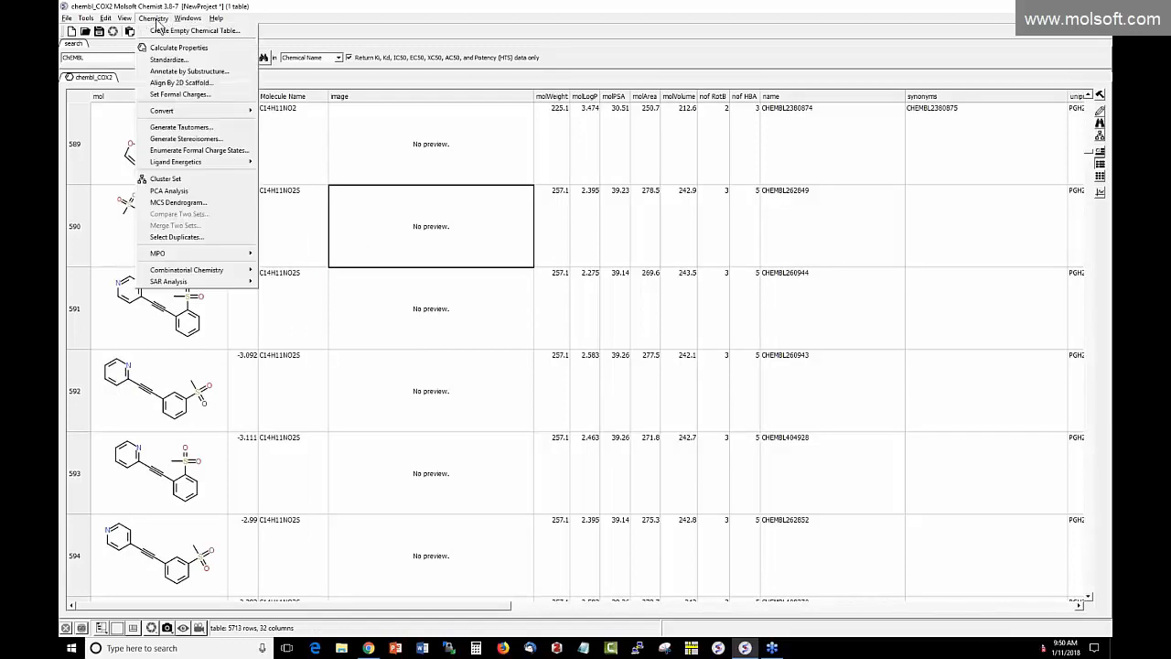
click(166, 49)
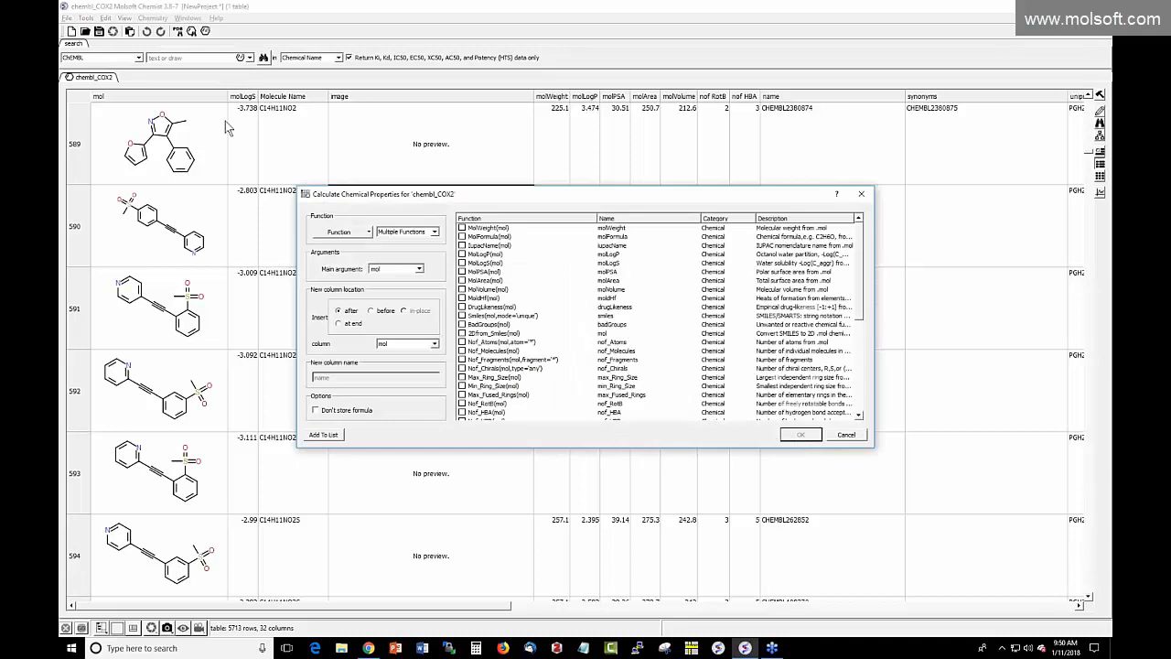
scroll(621, 322, down, 3)
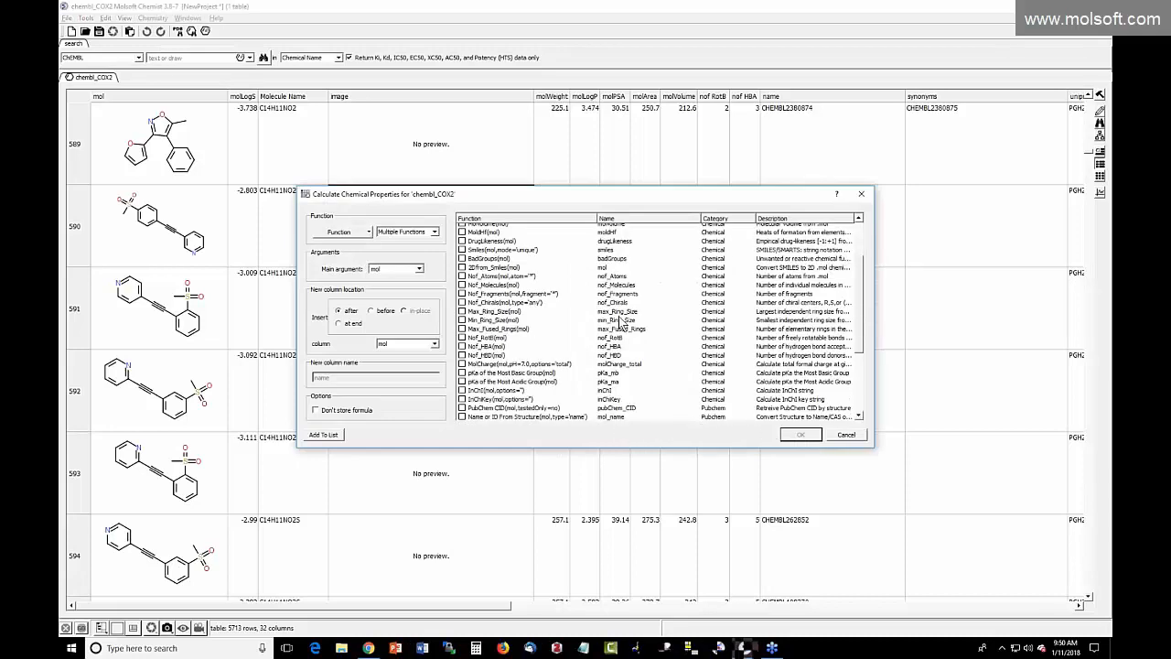
scroll(621, 322, down, 5)
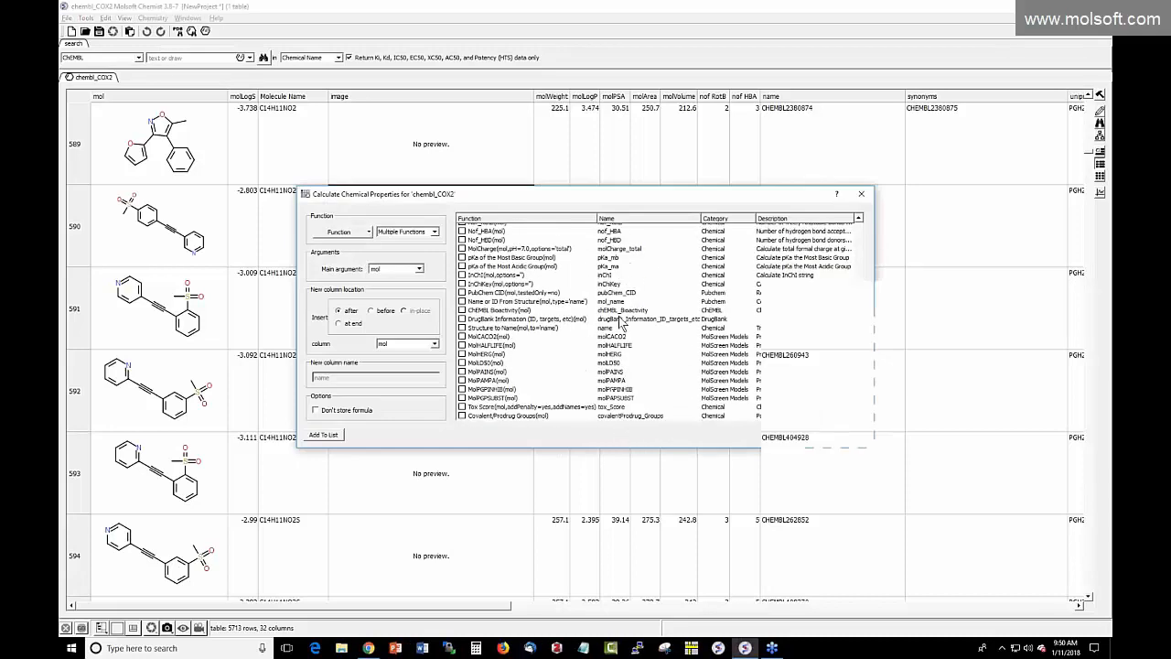
click(463, 407)
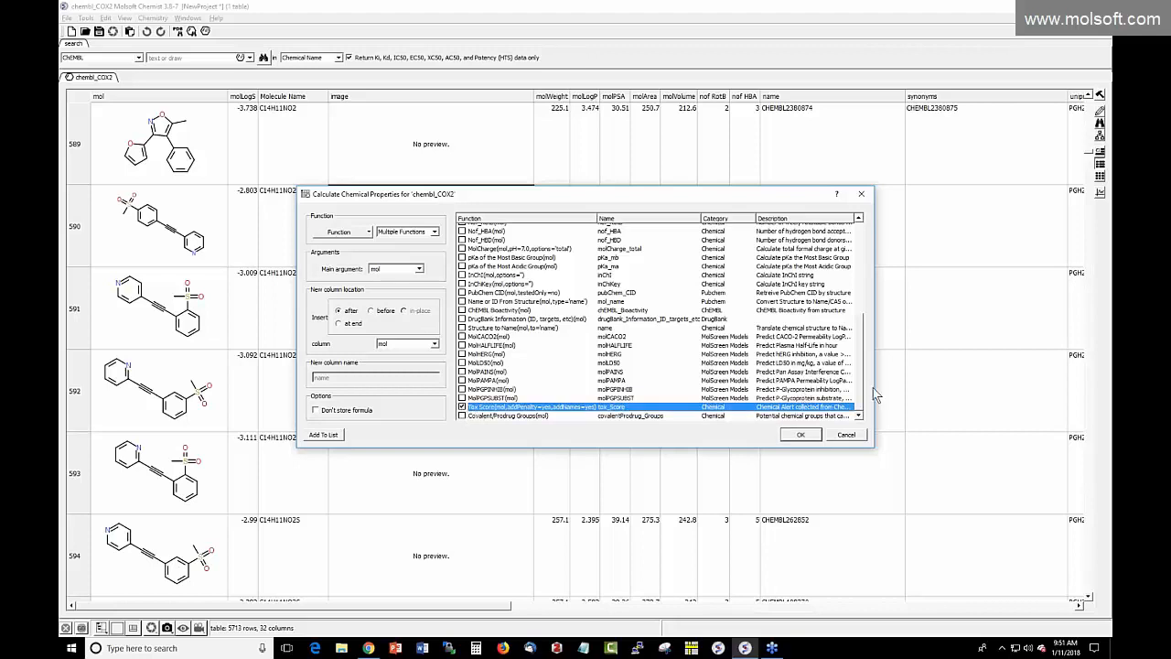
drag(874, 393, 1111, 392)
drag(695, 193, 532, 194)
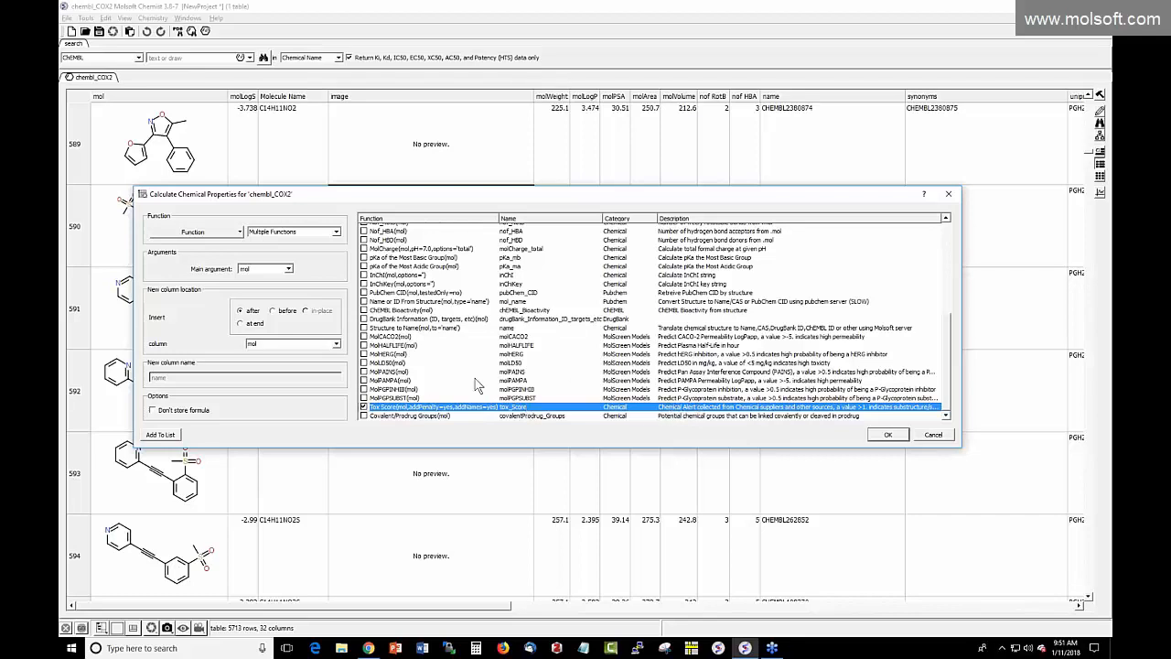
click(364, 372)
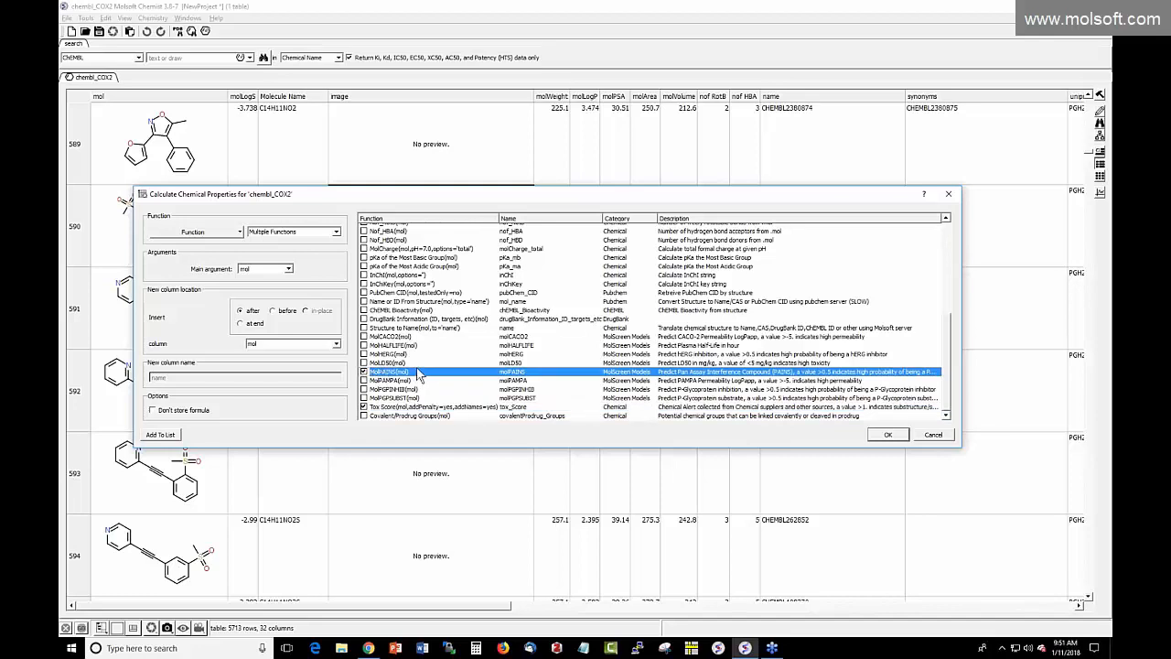
click(921, 435)
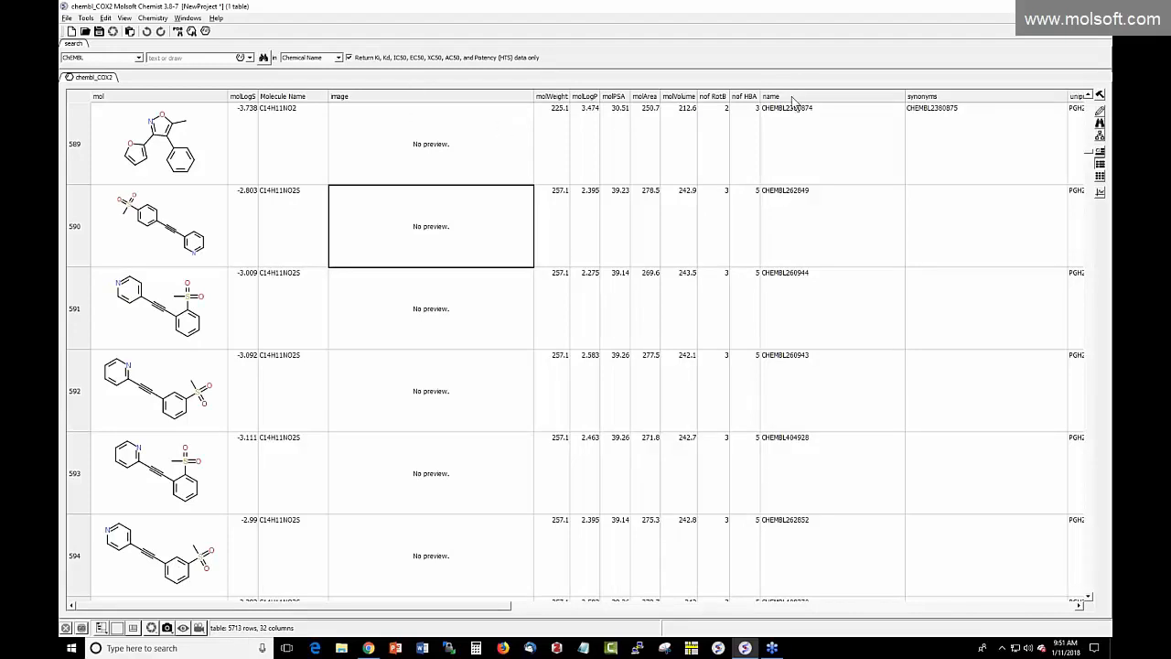
right_click(682, 103)
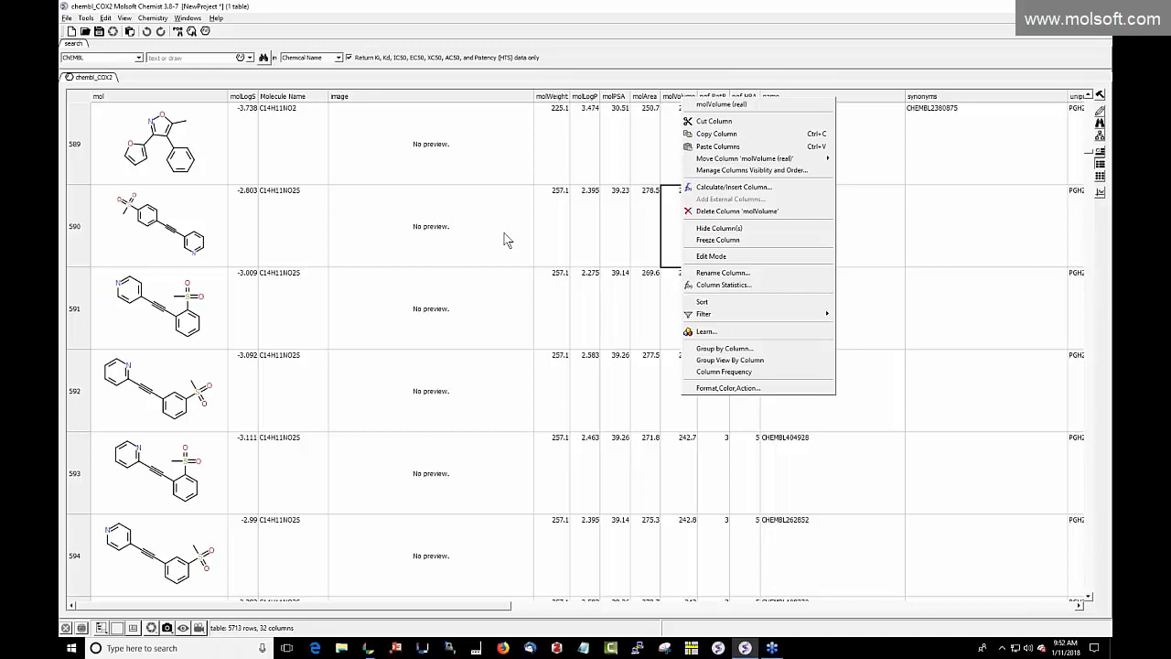
click(568, 400)
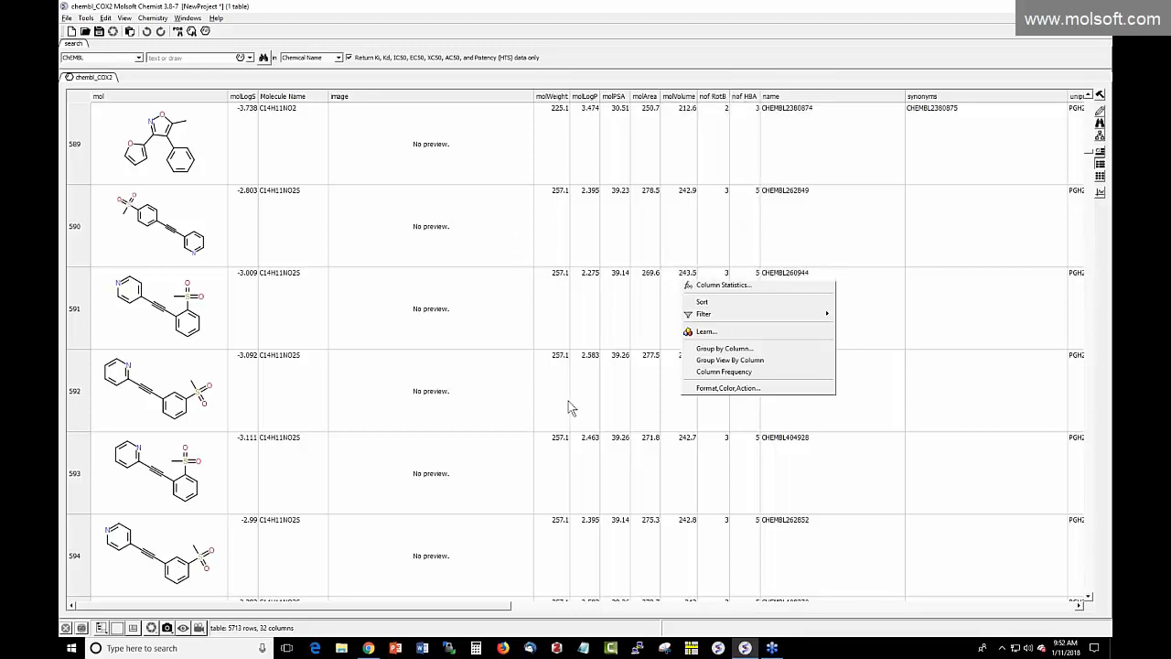
scroll(332, 433, down, 4)
click(77, 407)
scroll(449, 201, down, 13)
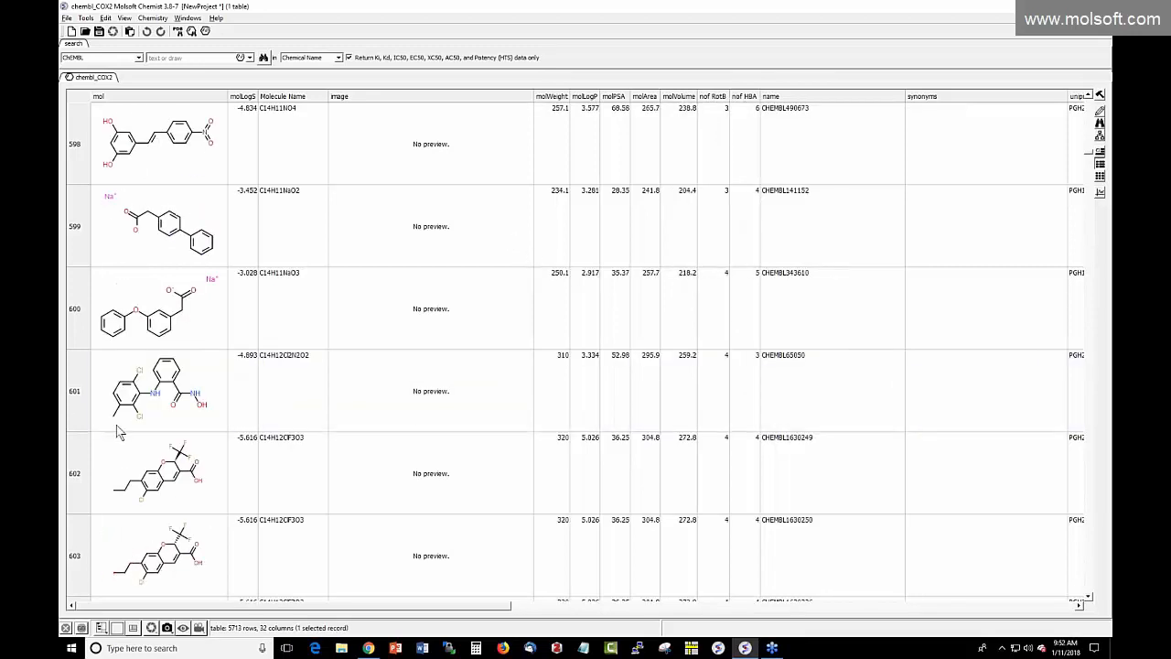
Step: Delete the image column from the chembl_COX2 table
scroll(461, 107, up, 10)
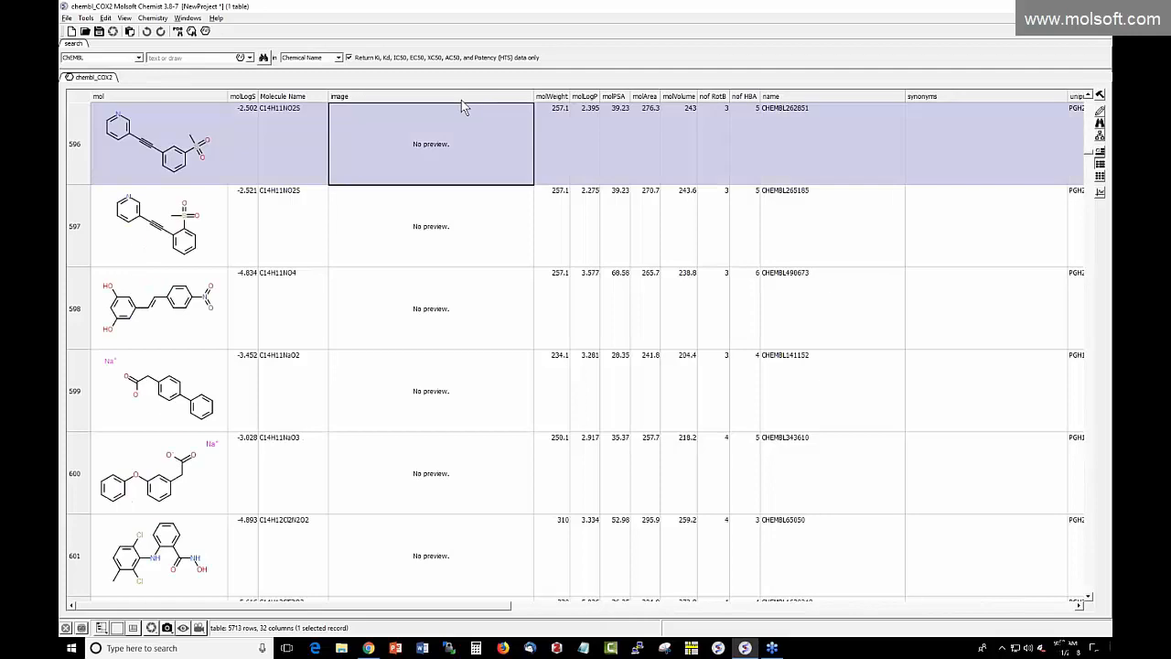
right_click(461, 107)
click(466, 245)
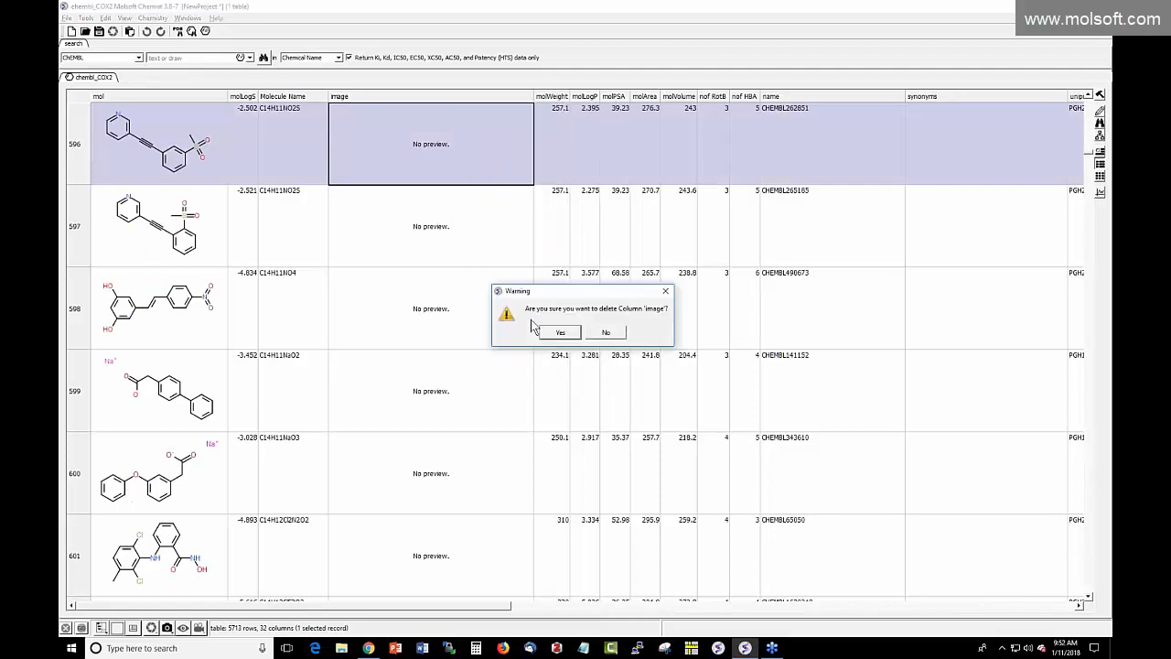
click(560, 332)
Step: Mark row 598 (CHEMBL490673) with the red label 1
click(79, 309)
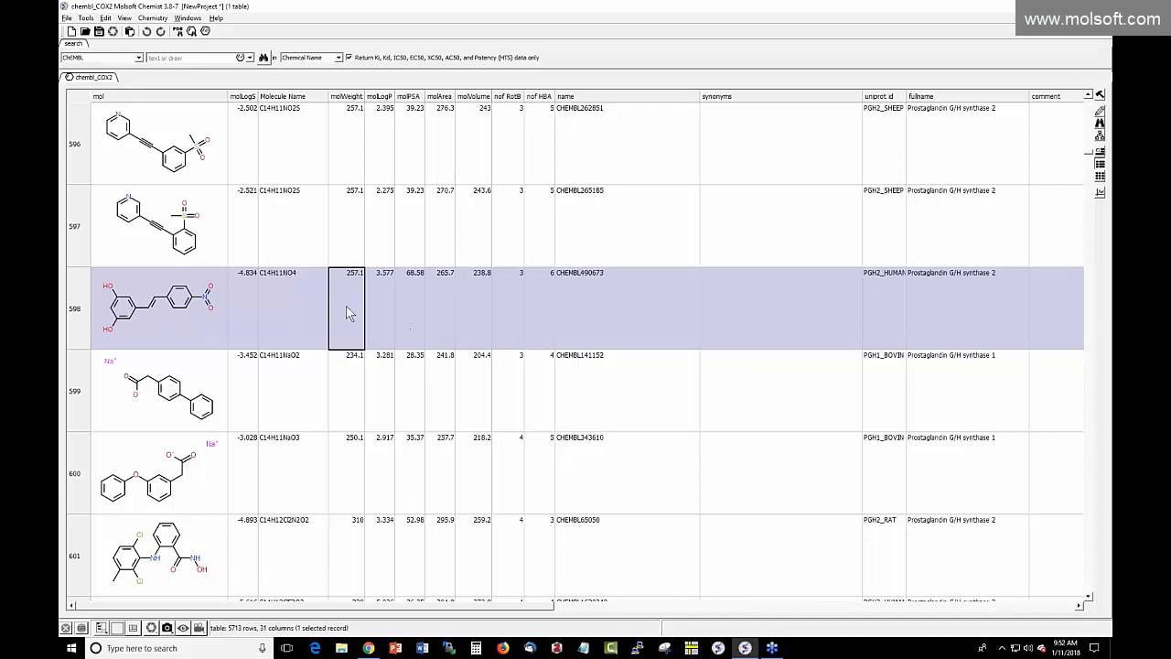
key(ctrl+m)
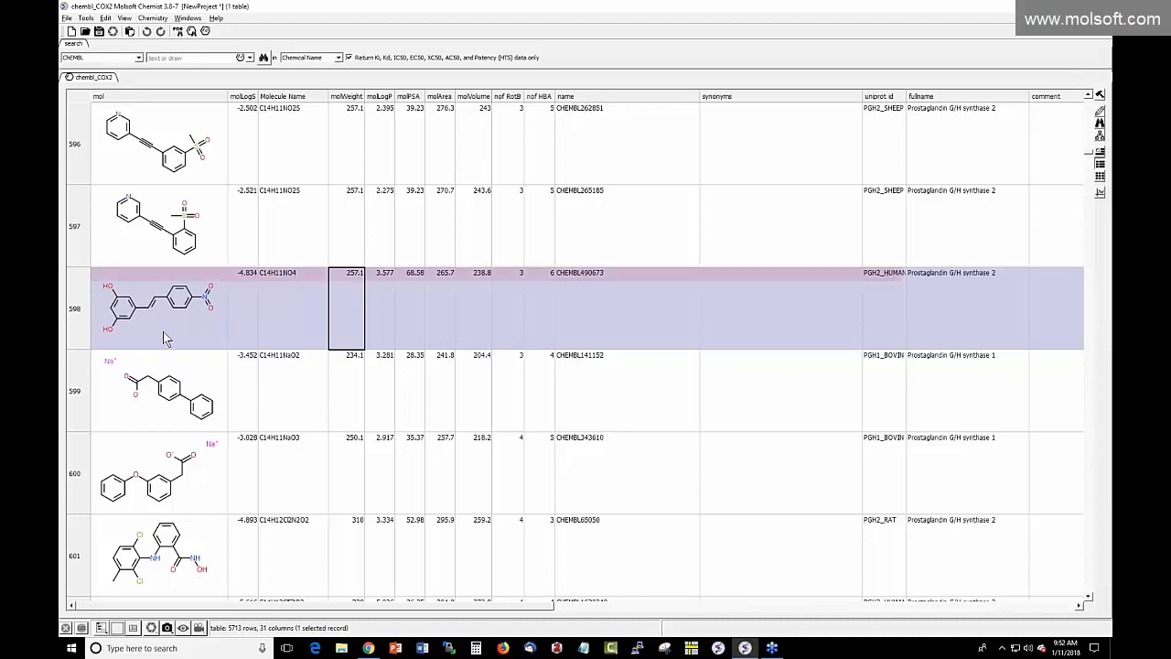
click(284, 409)
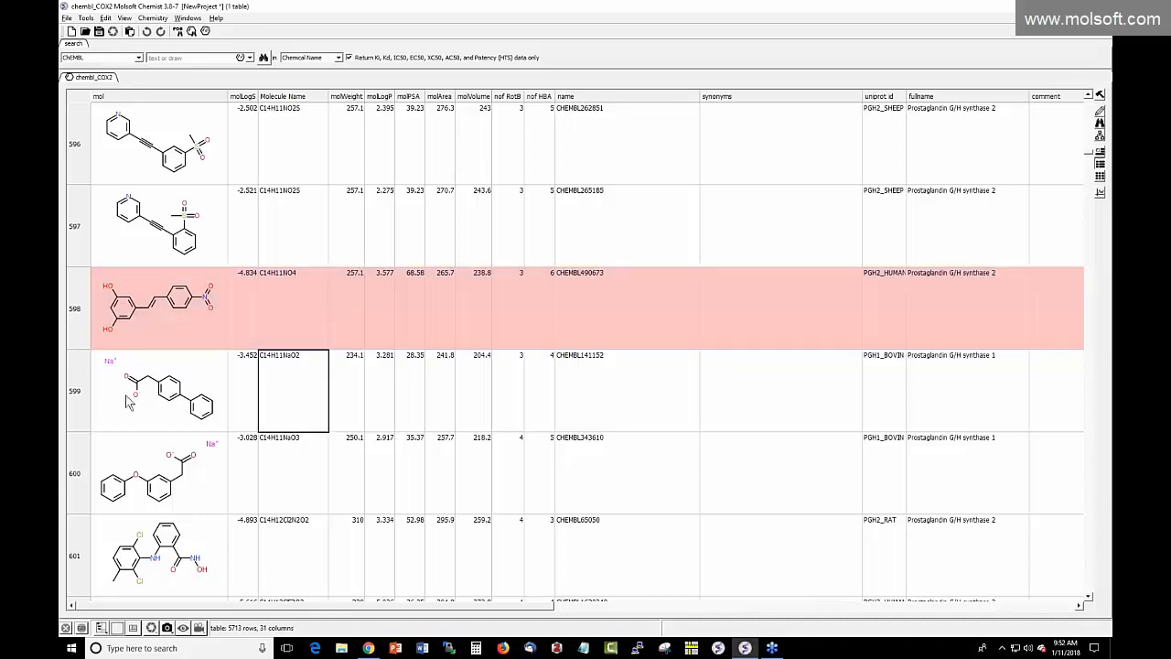
Step: Set the Molecule Name of row 600 (CHEMBL343610) to 2 and mark the row with the orange label 2
click(80, 455)
text(2)
click(79, 461)
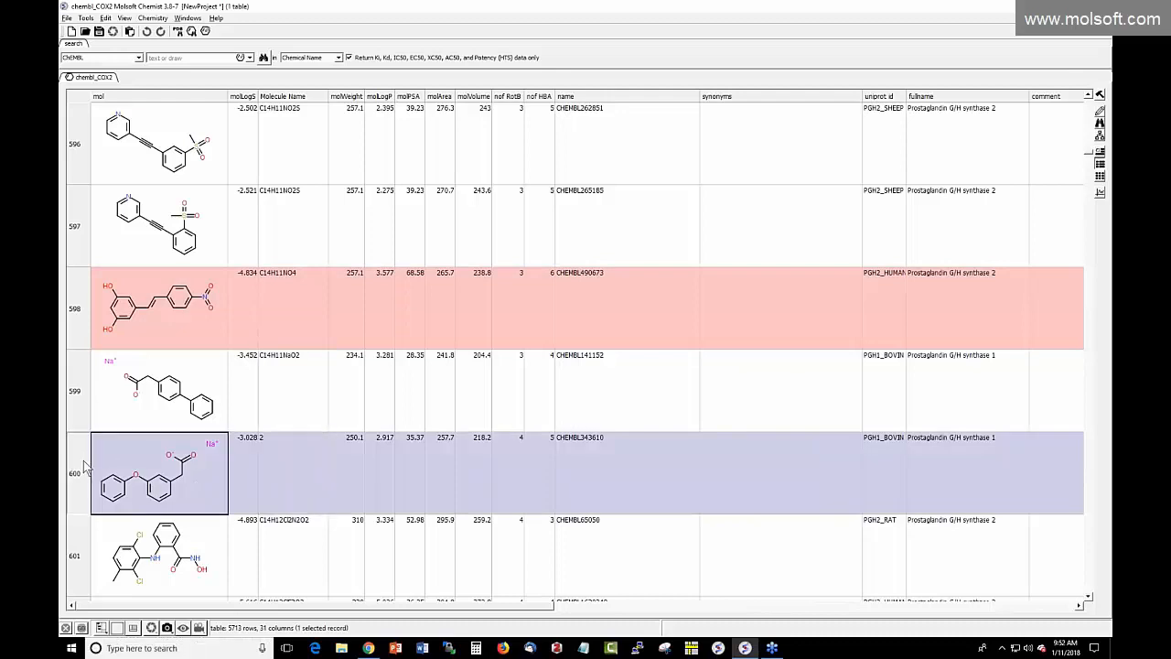
key(ctrl+2)
click(230, 424)
scroll(346, 448, down, 2)
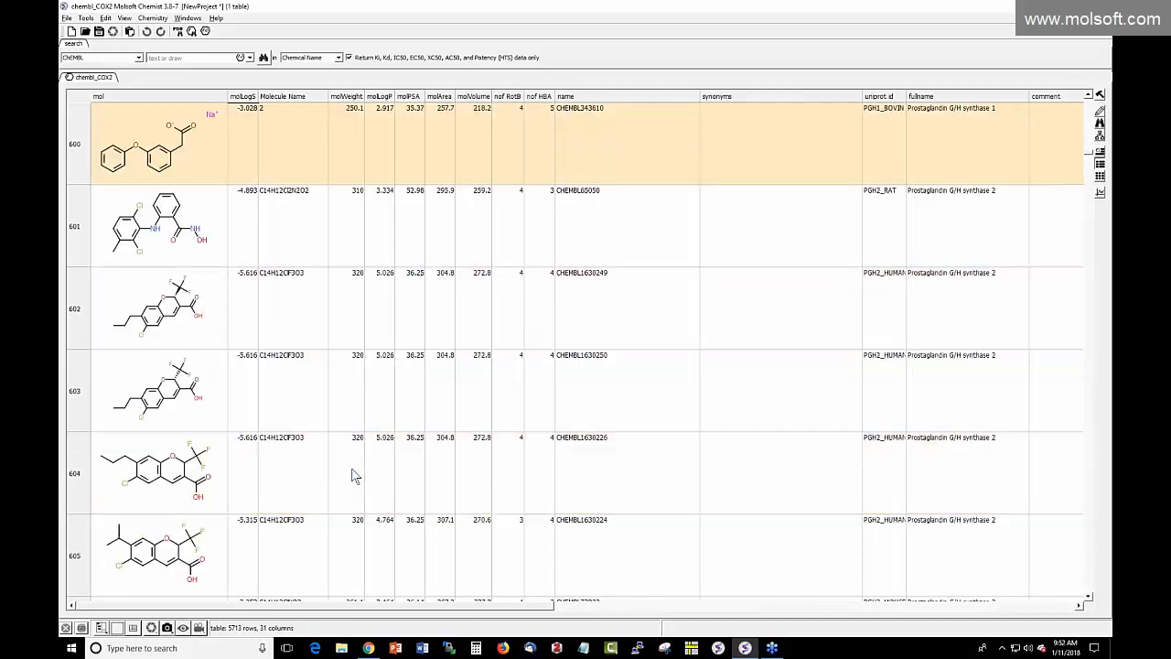
Step: Mark row 602 (CHEMBL1630249) with the pink label 5
scroll(296, 426, up, 1)
click(81, 457)
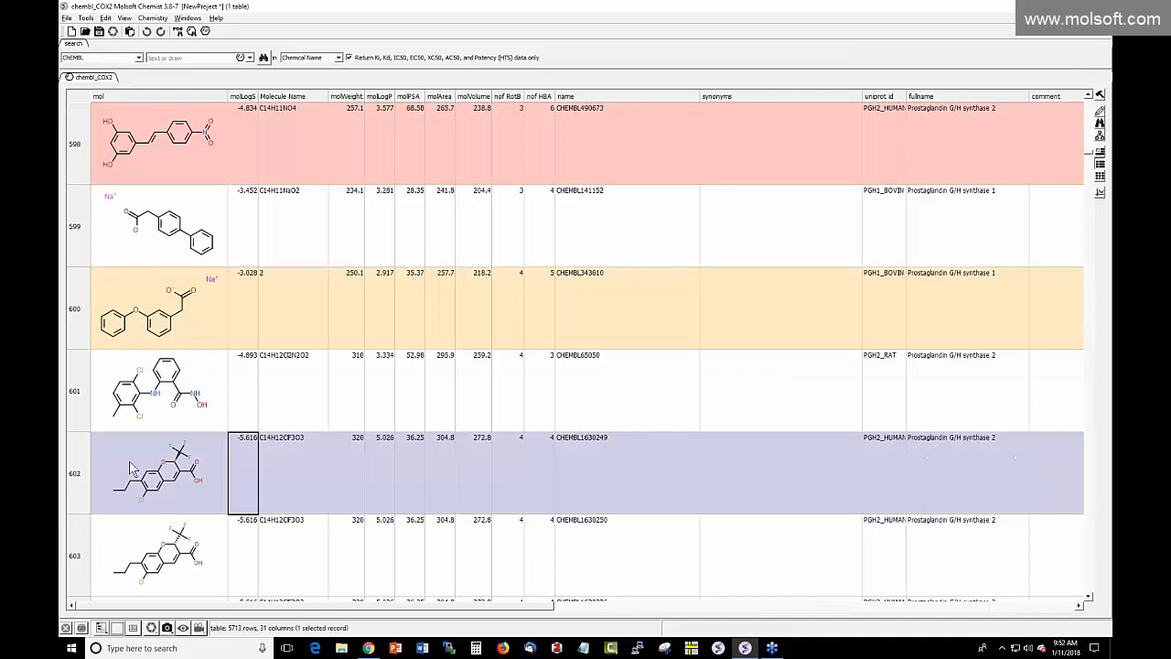
right_click(189, 468)
mouse_move(246, 419)
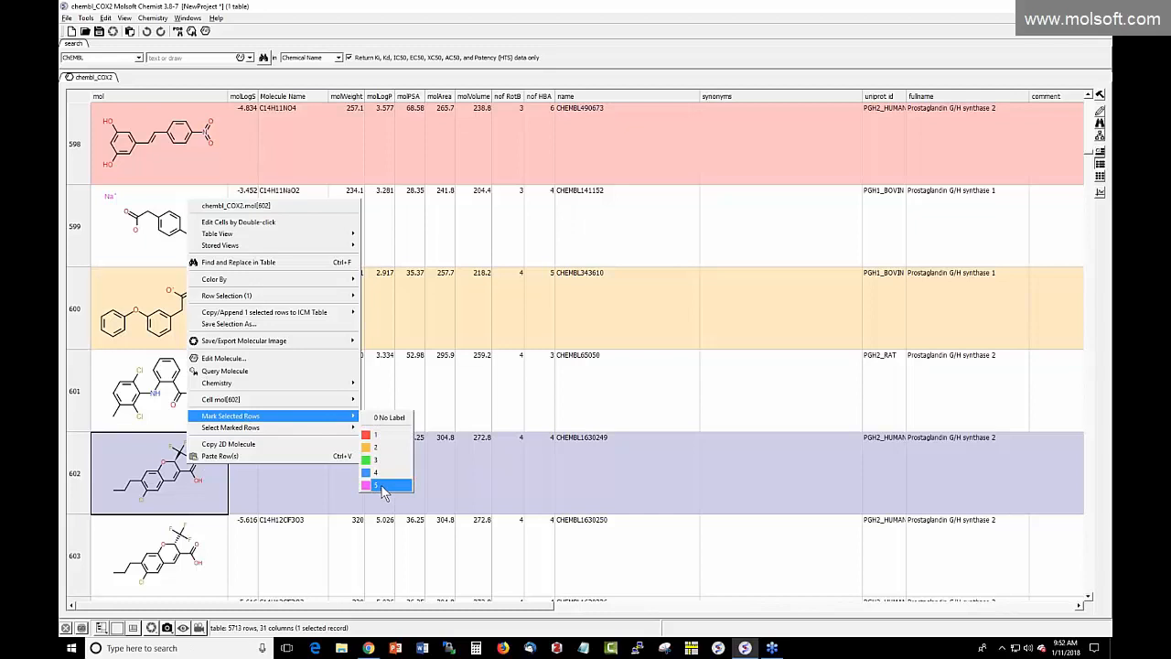
click(380, 483)
click(379, 419)
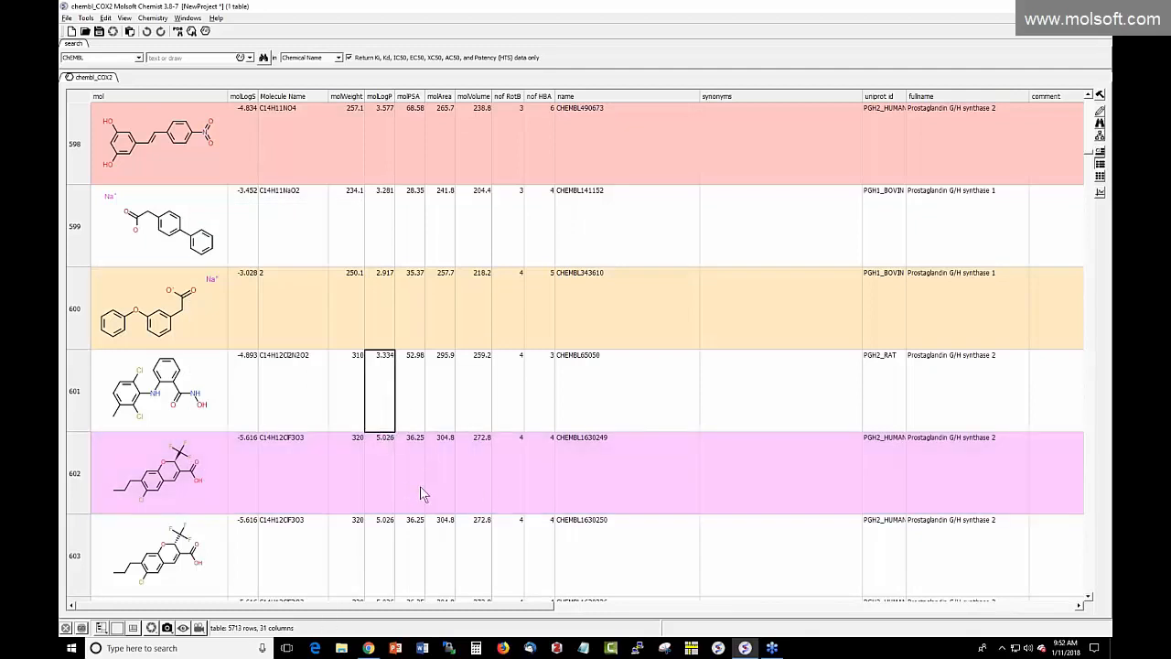
scroll(178, 415, down, 2)
click(87, 467)
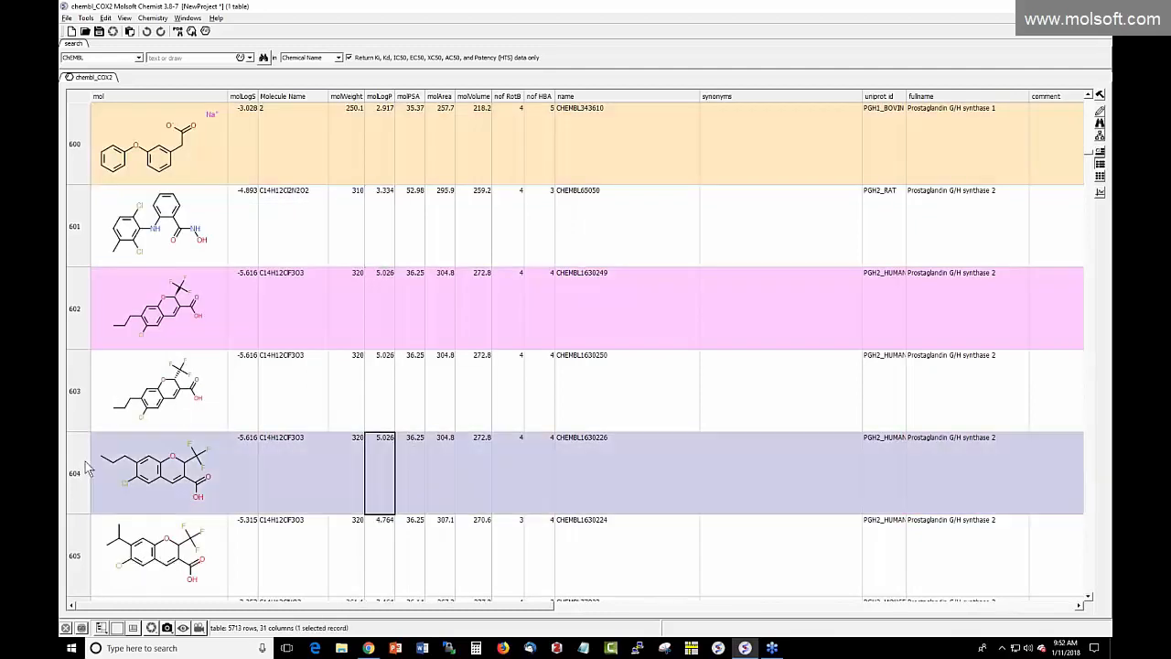
click(226, 421)
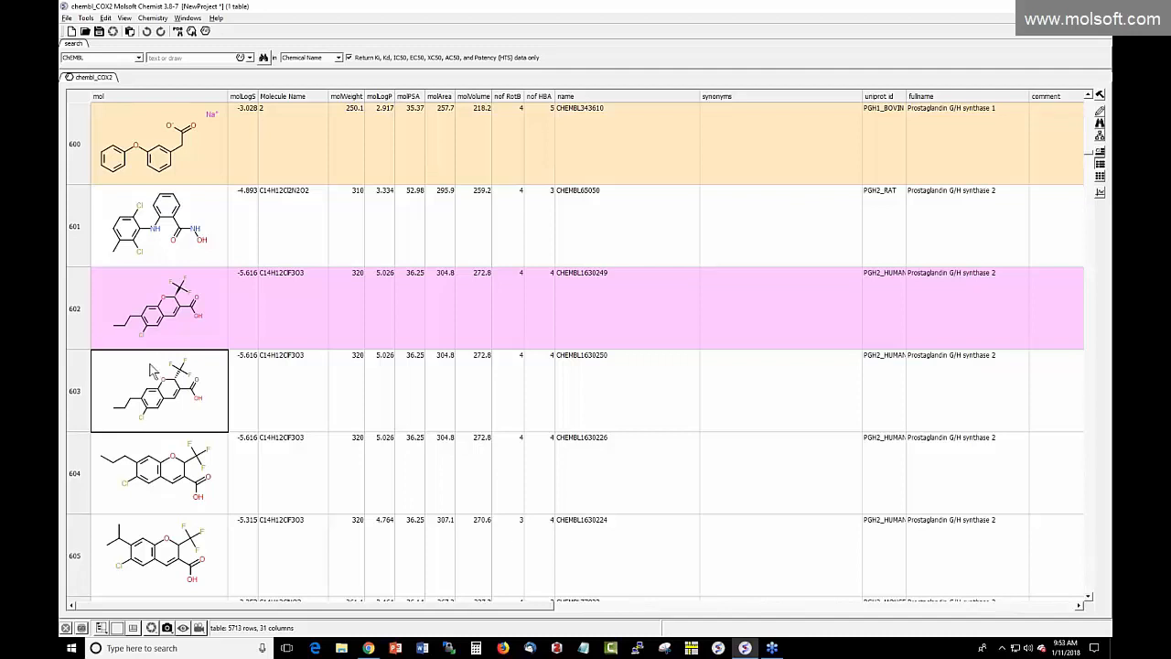
right_click(162, 396)
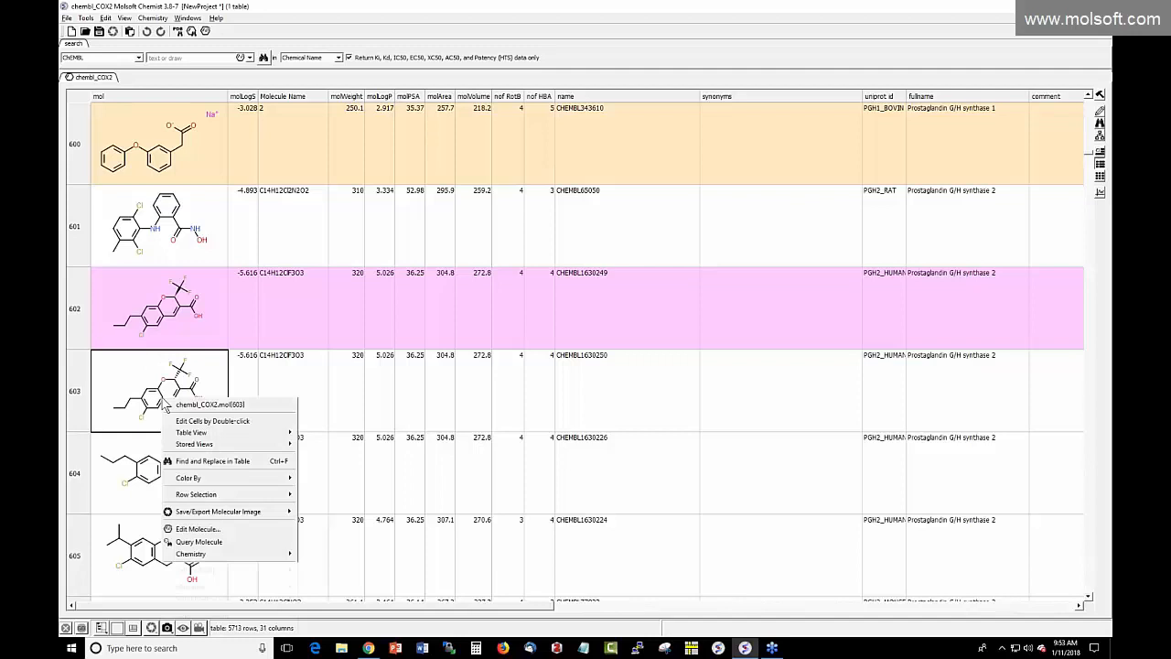
mouse_move(284, 586)
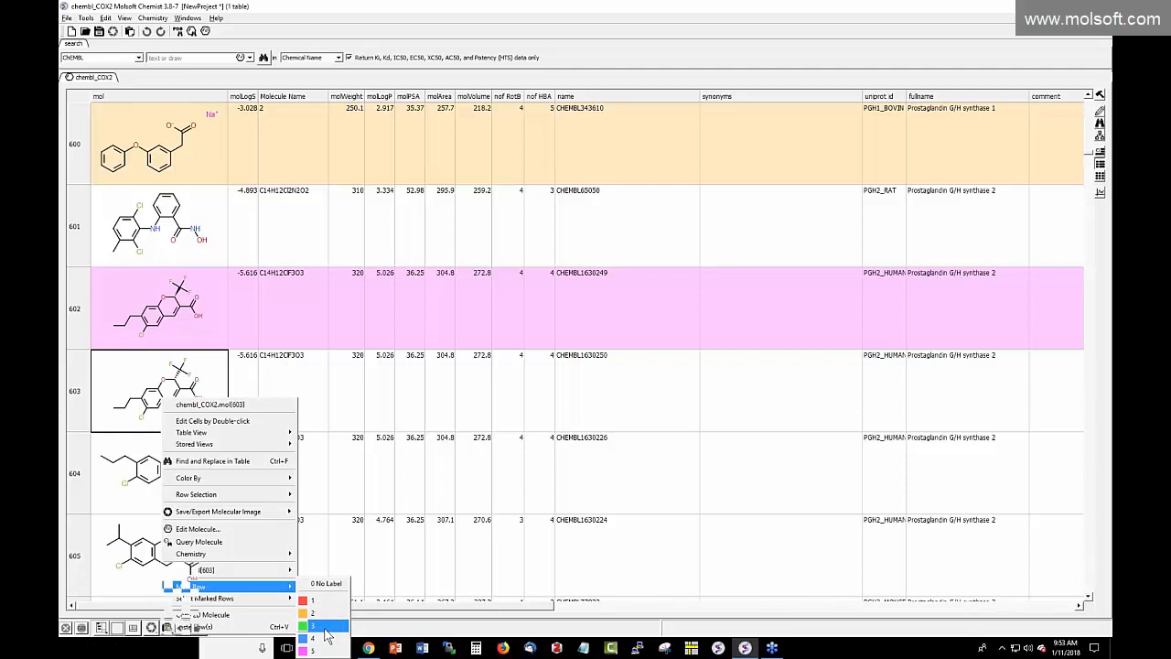
click(373, 567)
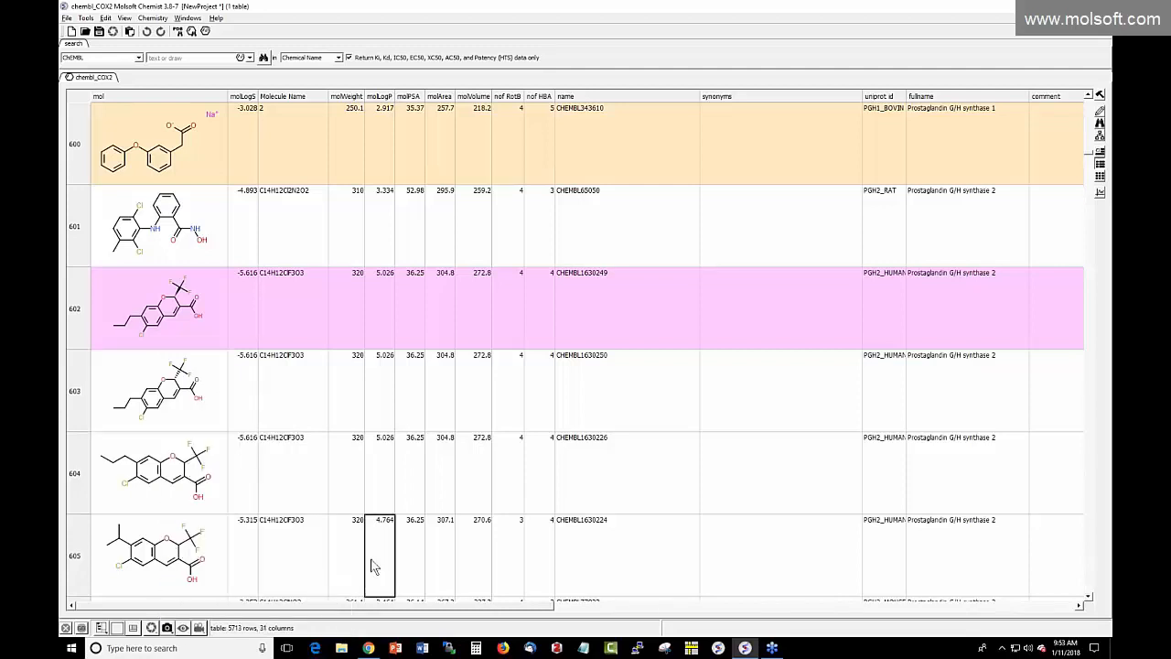
Step: Select rows 597 and 598 together and view the operations available for the selected rows
scroll(444, 418, up, 4)
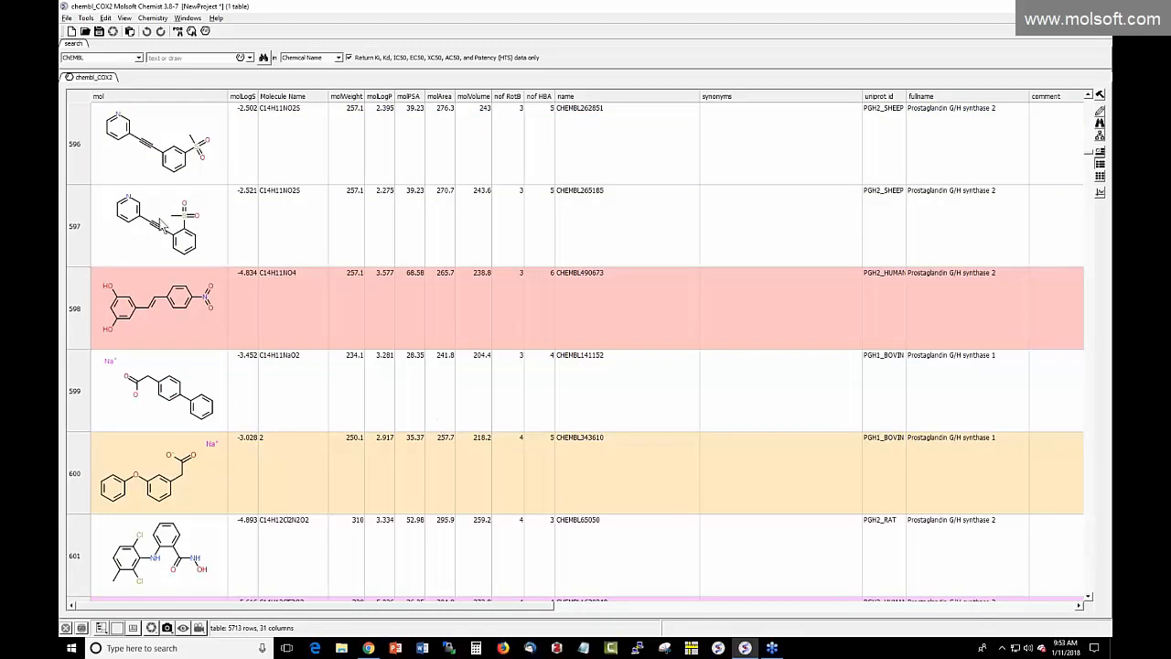
right_click(82, 229)
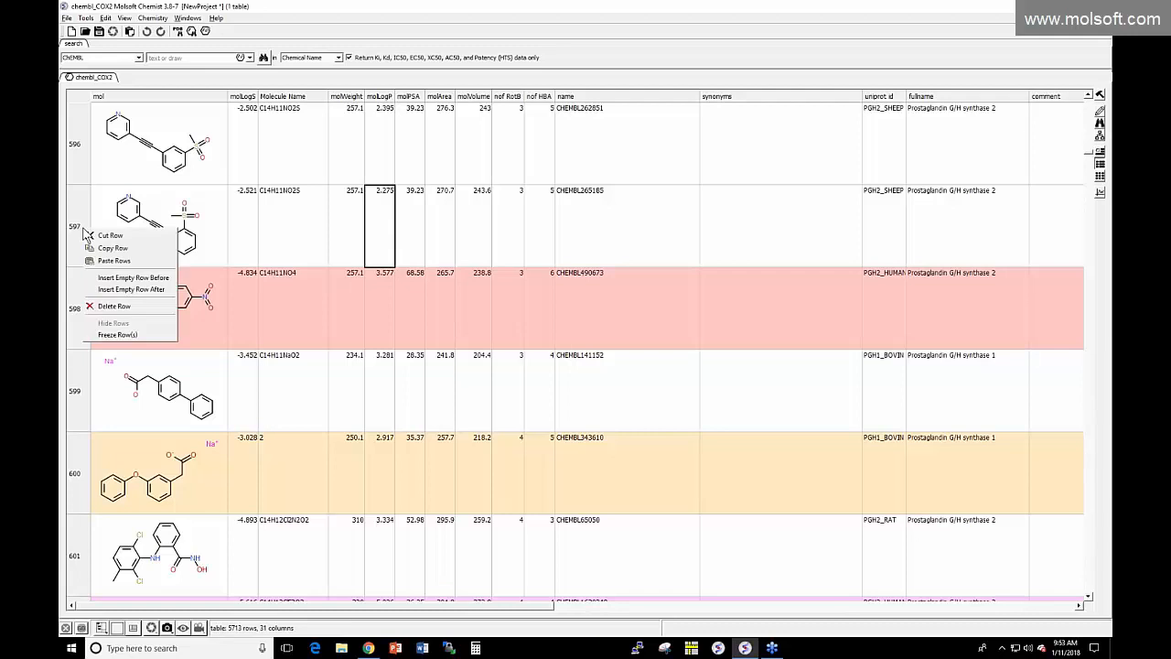
click(77, 230)
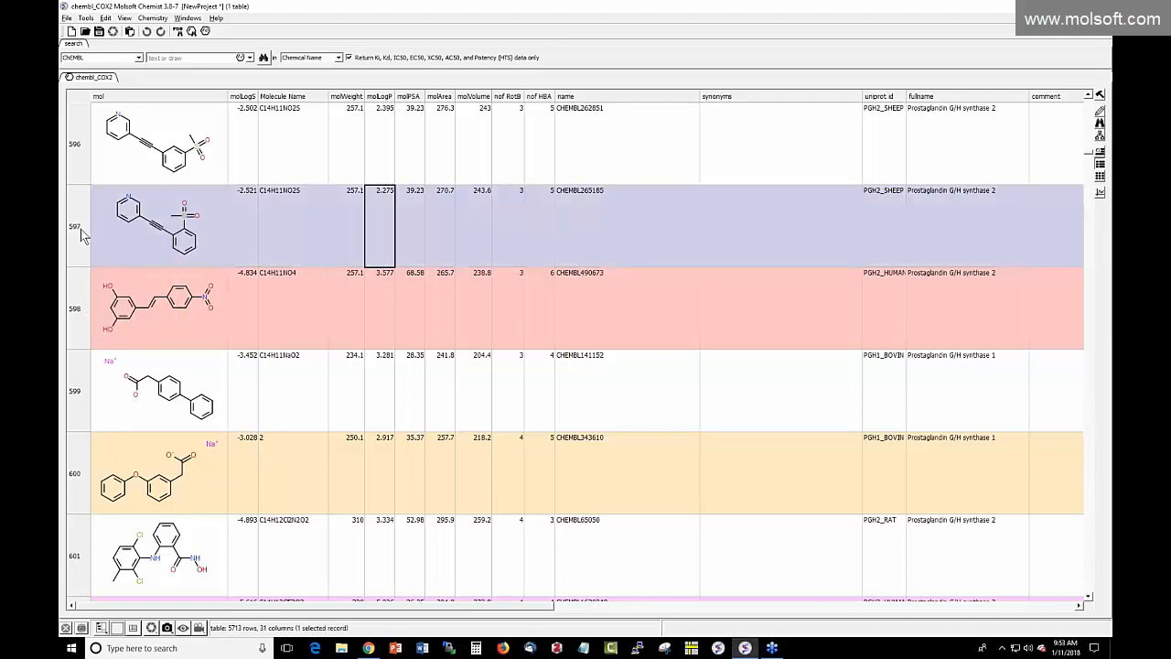
shift+click(83, 286)
right_click(83, 288)
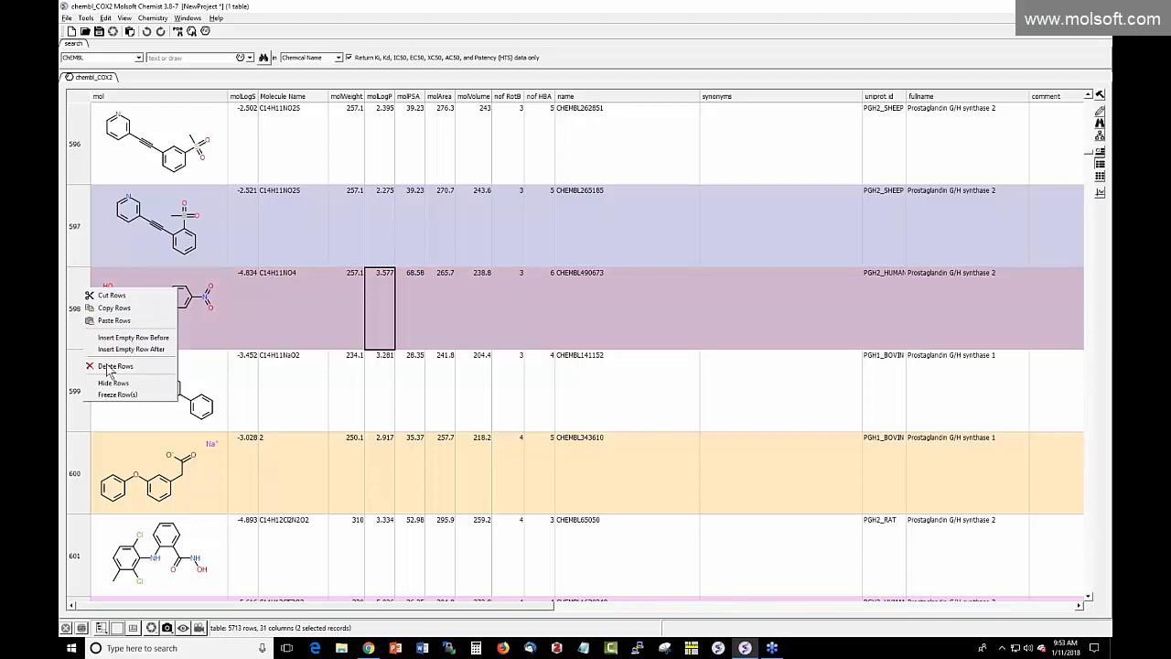
Step: Select the Molecule Name and molLogP columns and view the operations available for the selected columns
click(278, 97)
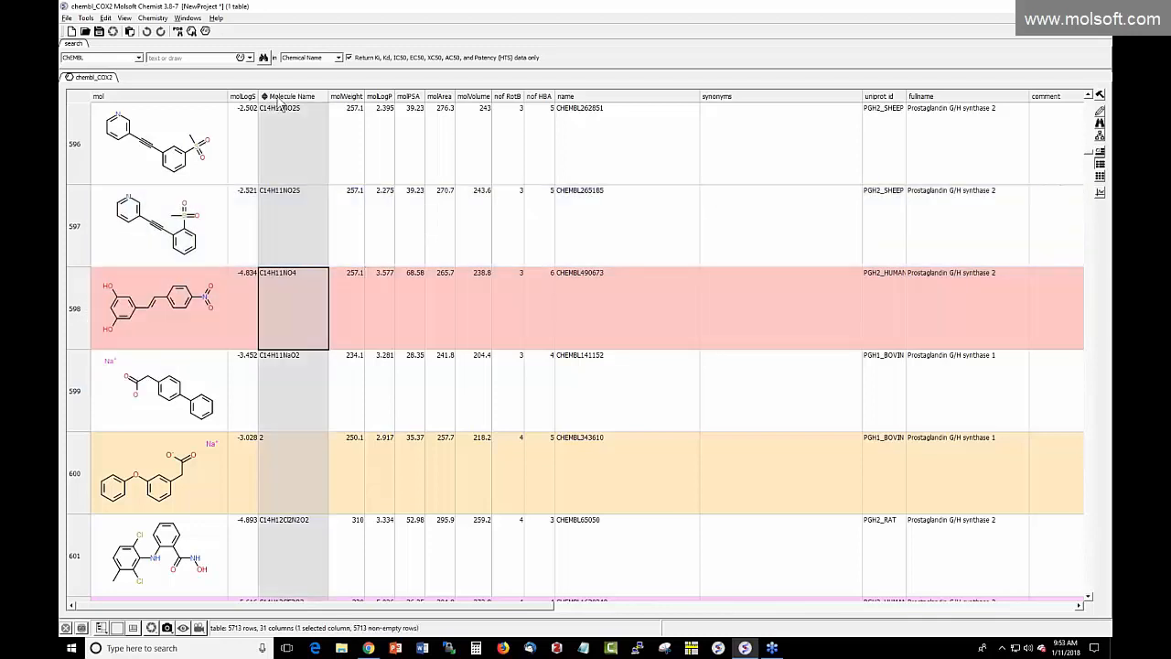
right_click(287, 97)
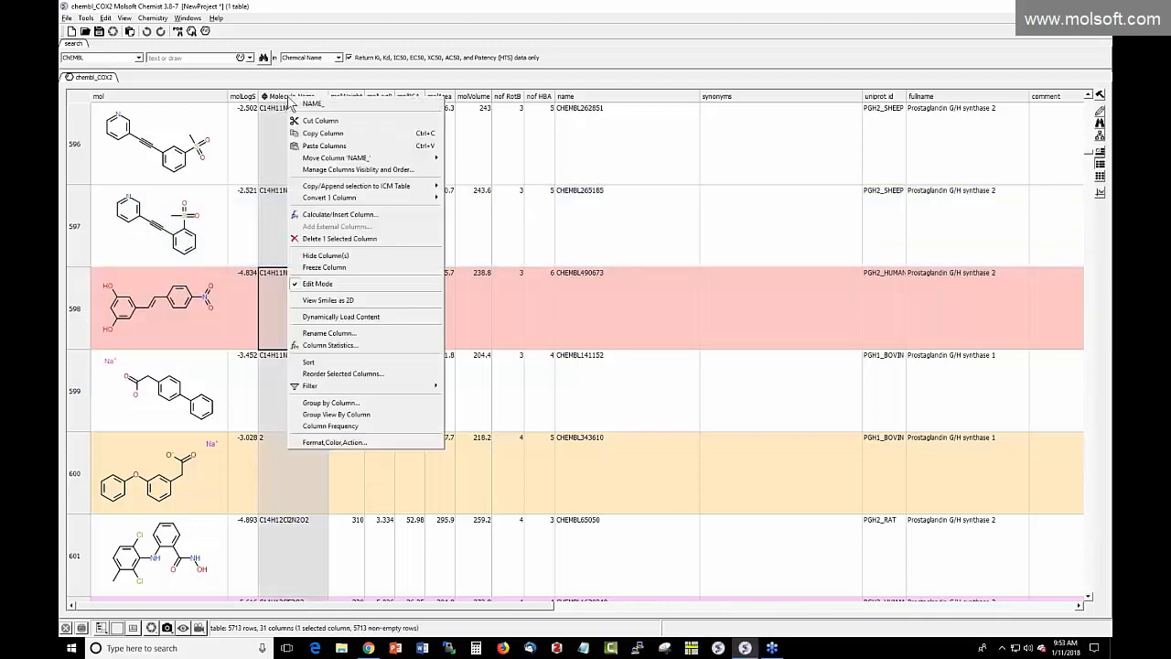
ctrl+click(384, 97)
right_click(384, 101)
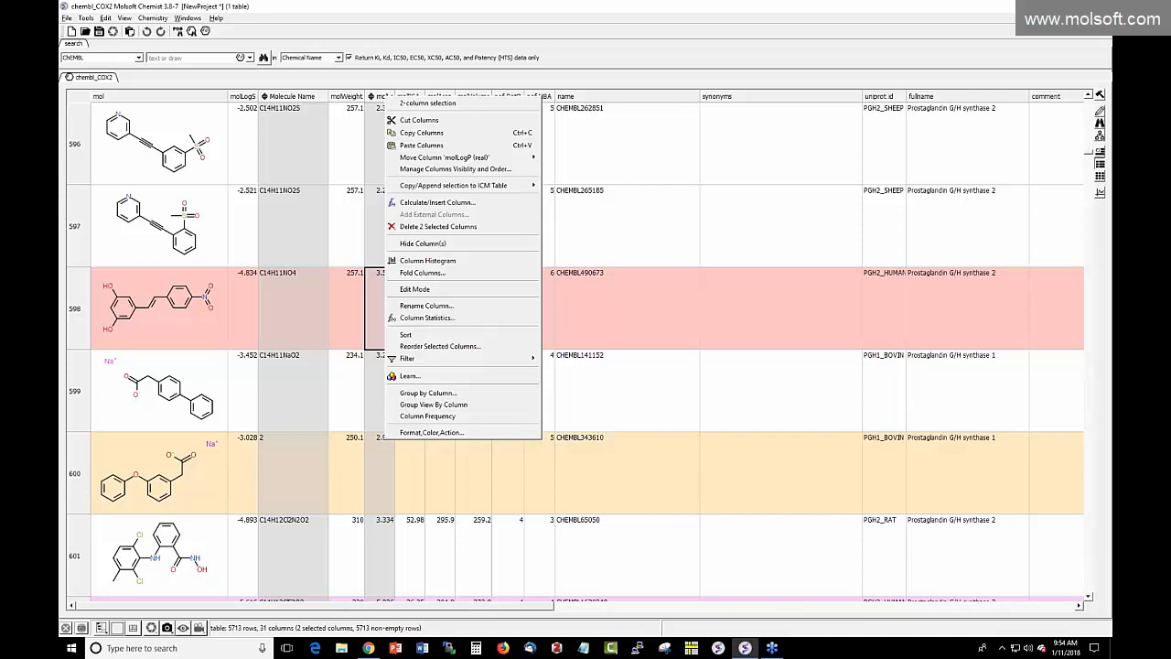
click(674, 240)
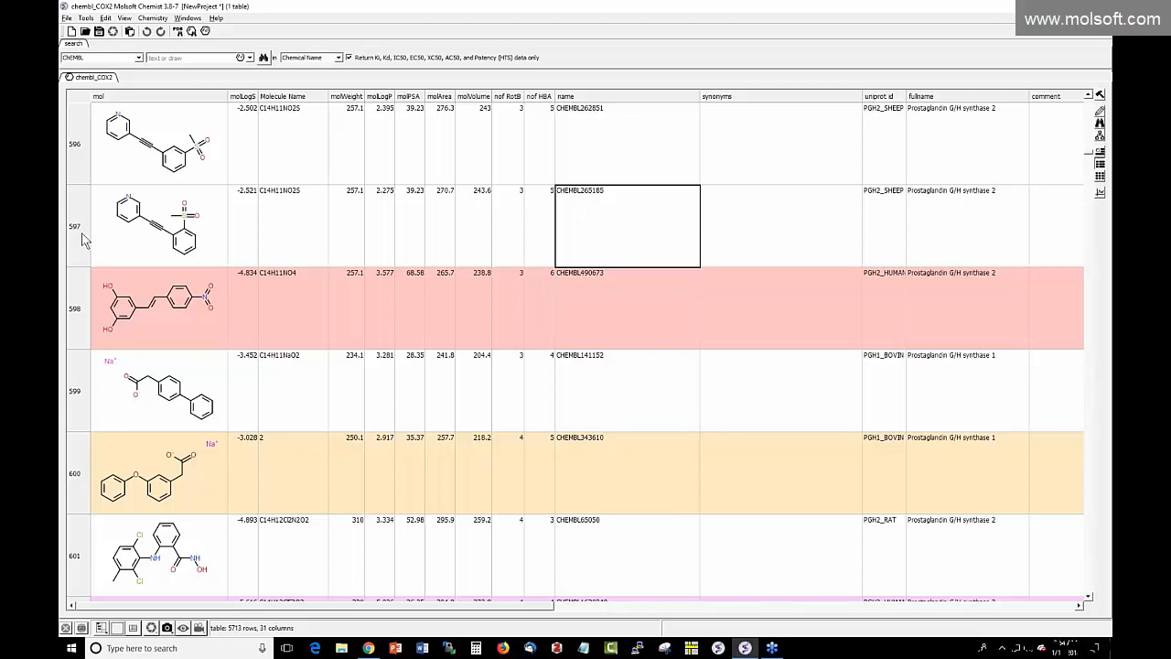
Step: Copy the molLogP, molPSA and molArea cells of rows 597 to 599 into a new table named chembl_COX2_1 and widen its columns
click(85, 239)
shift+click(80, 383)
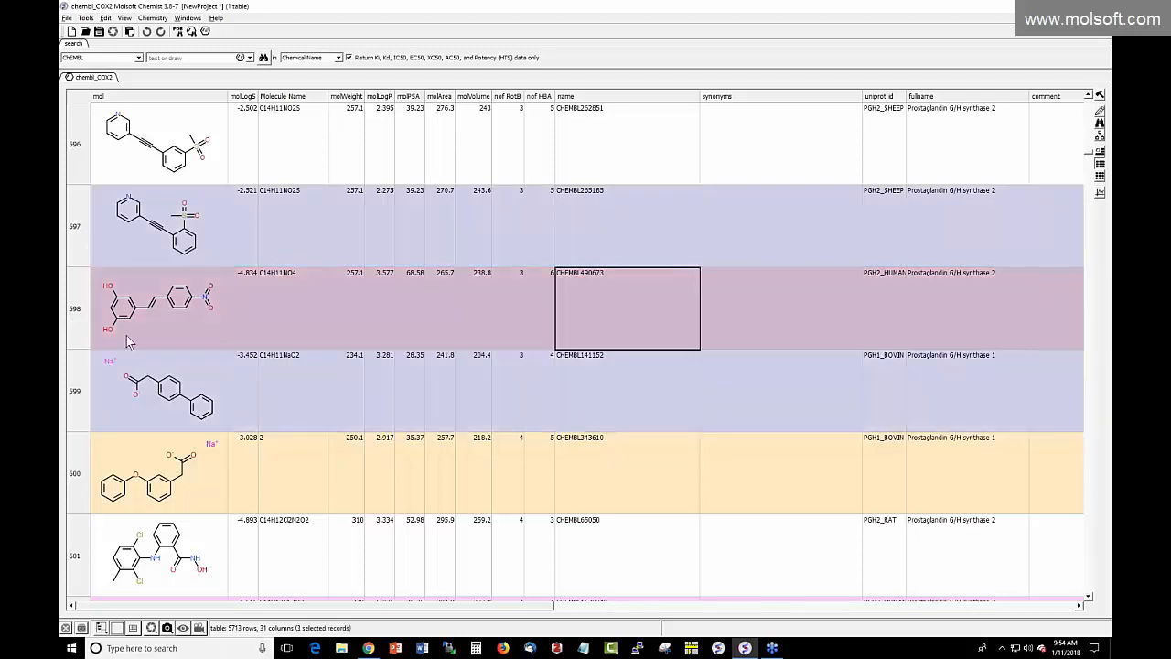
click(383, 96)
shift+click(434, 99)
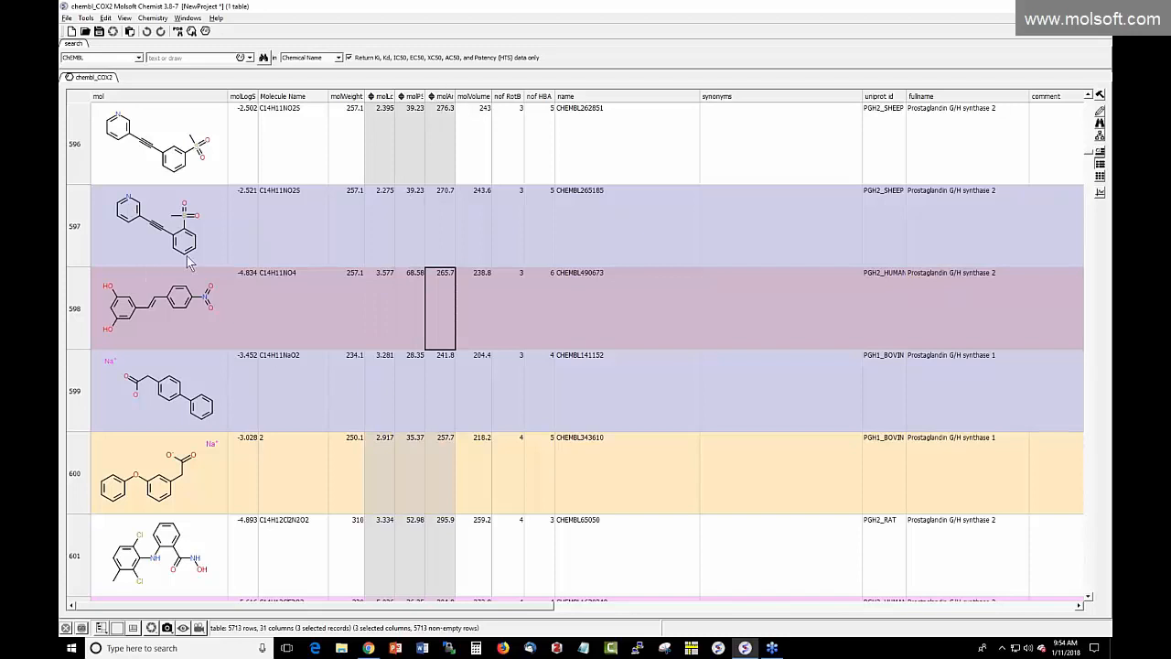
right_click(416, 242)
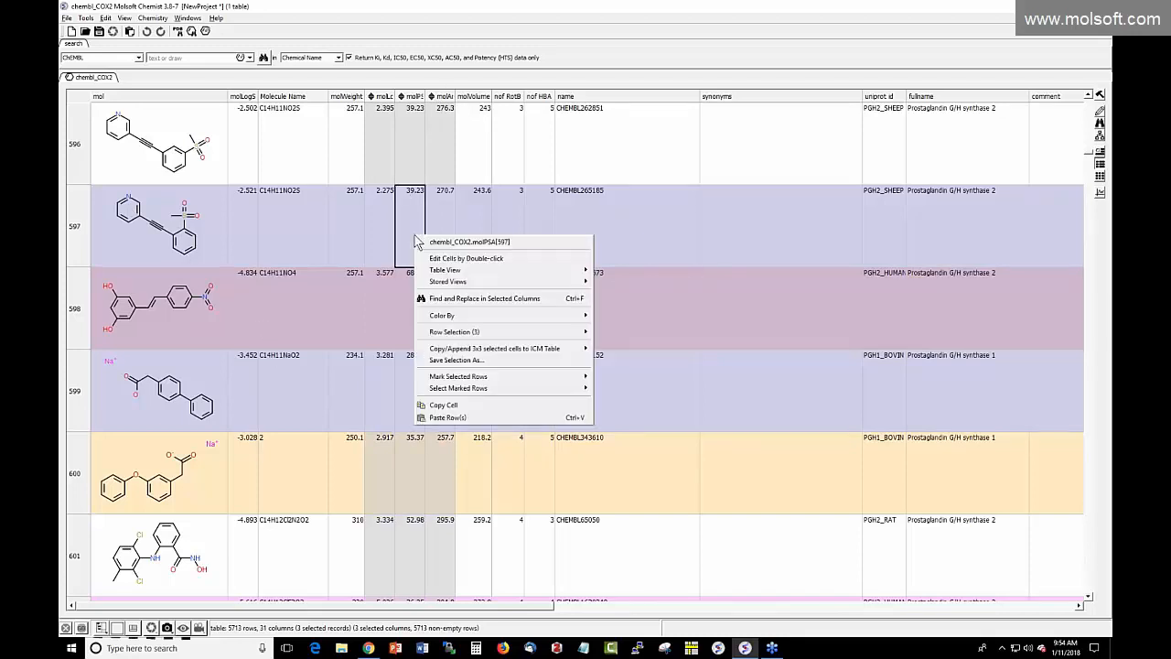
mouse_move(469, 334)
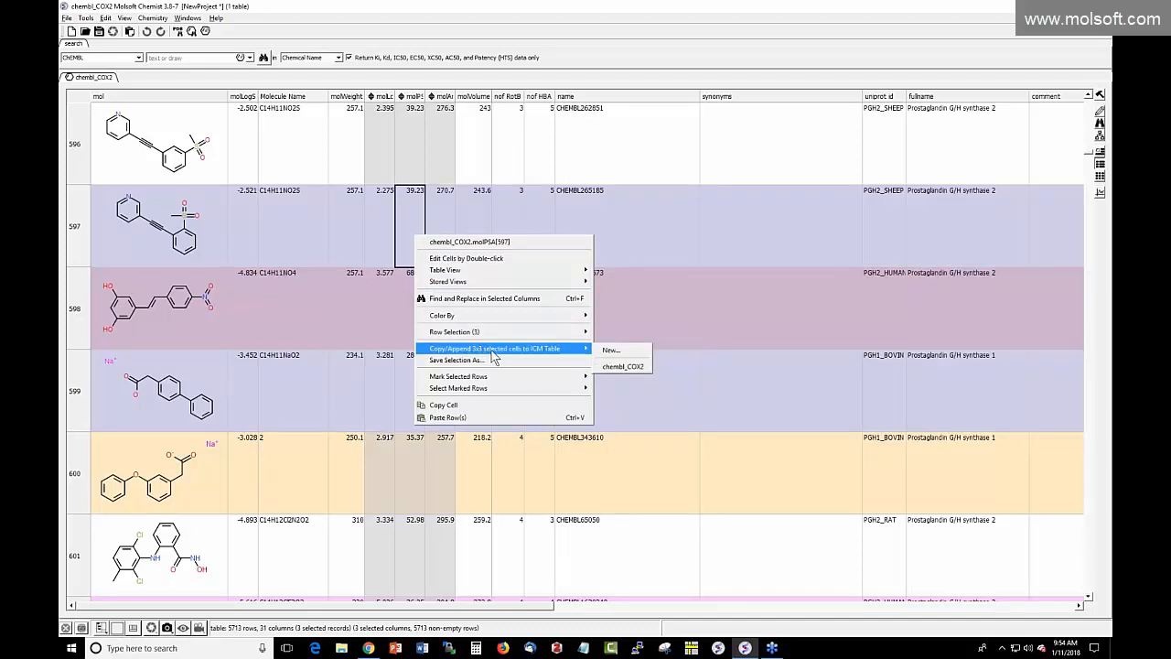
click(609, 350)
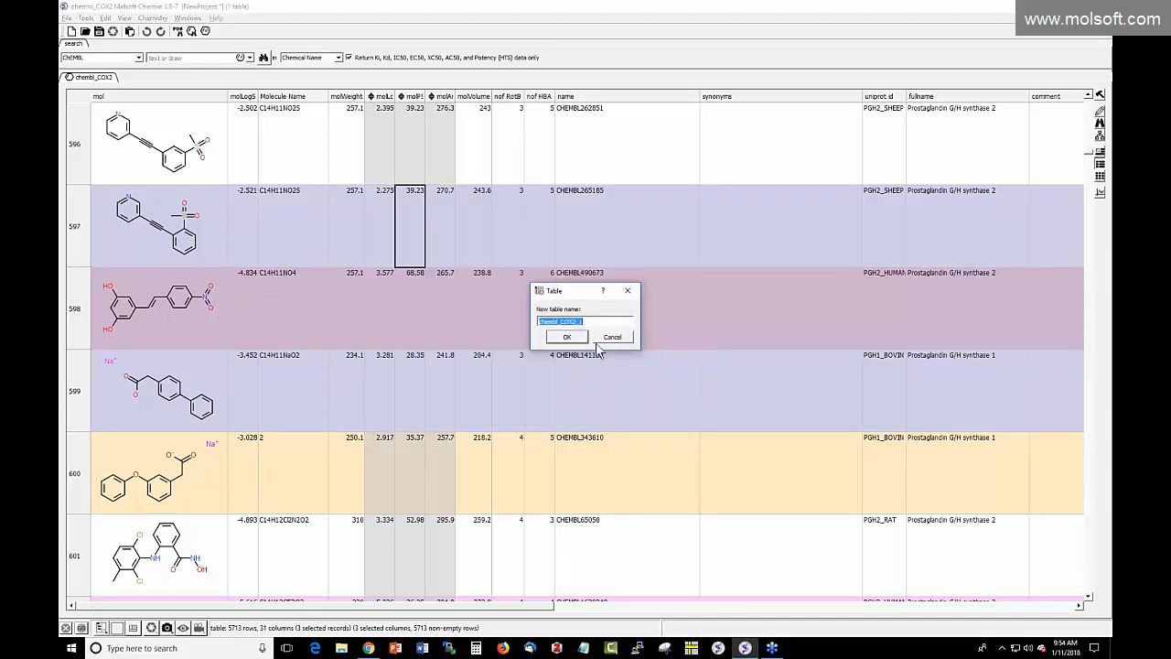
click(576, 337)
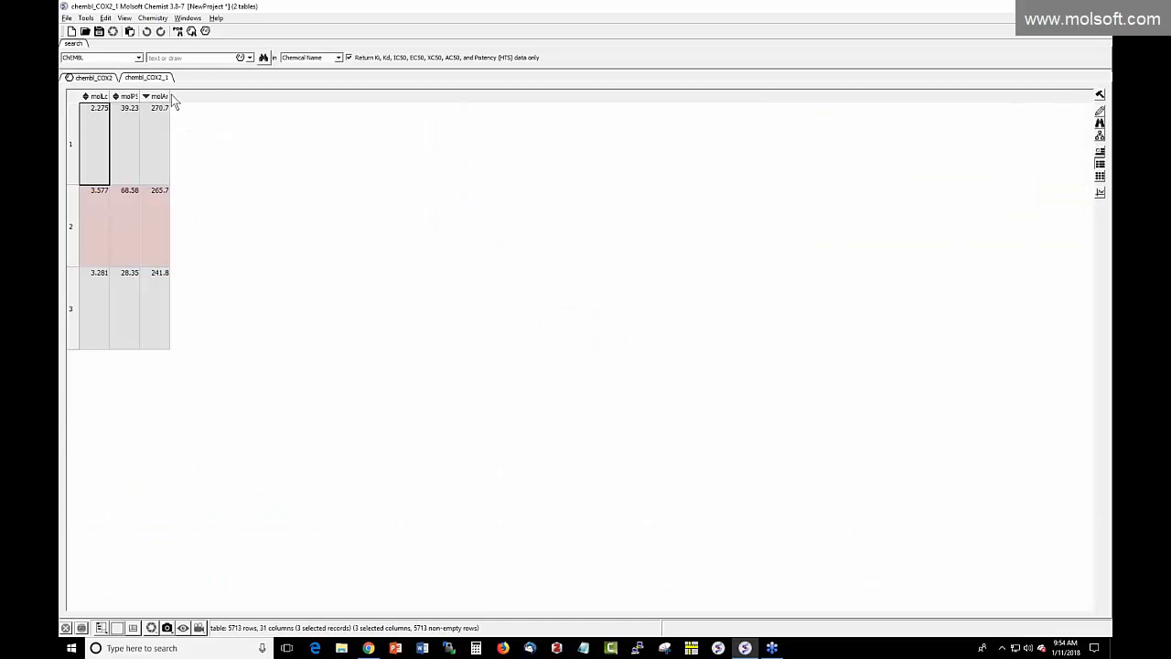
click(155, 142)
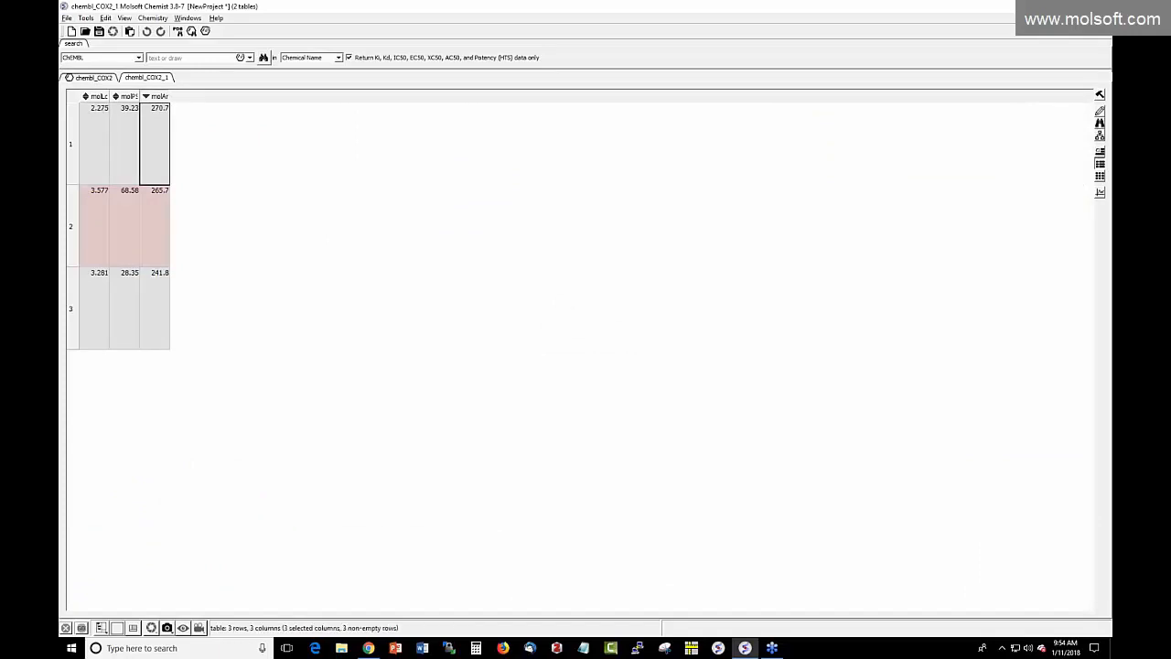
double_click(228, 95)
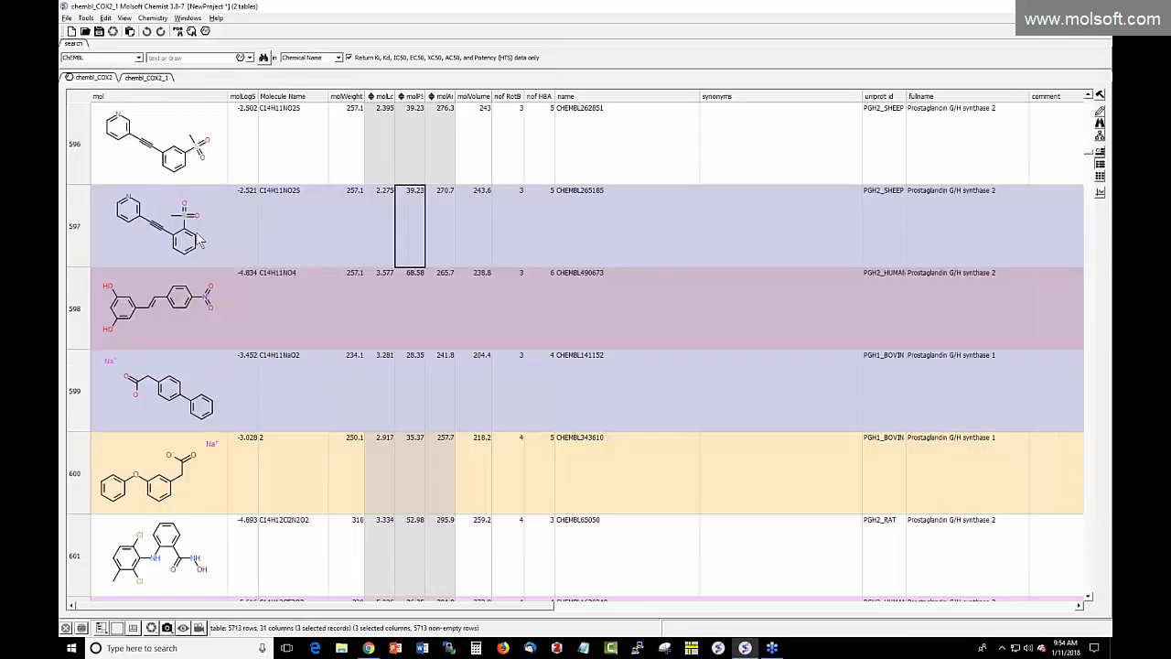
Step: Copy the molPSA and molArea cells of rows 605 and 606 from chembl_COX2 into a new table named chembl_COX2_2
click(106, 77)
click(515, 170)
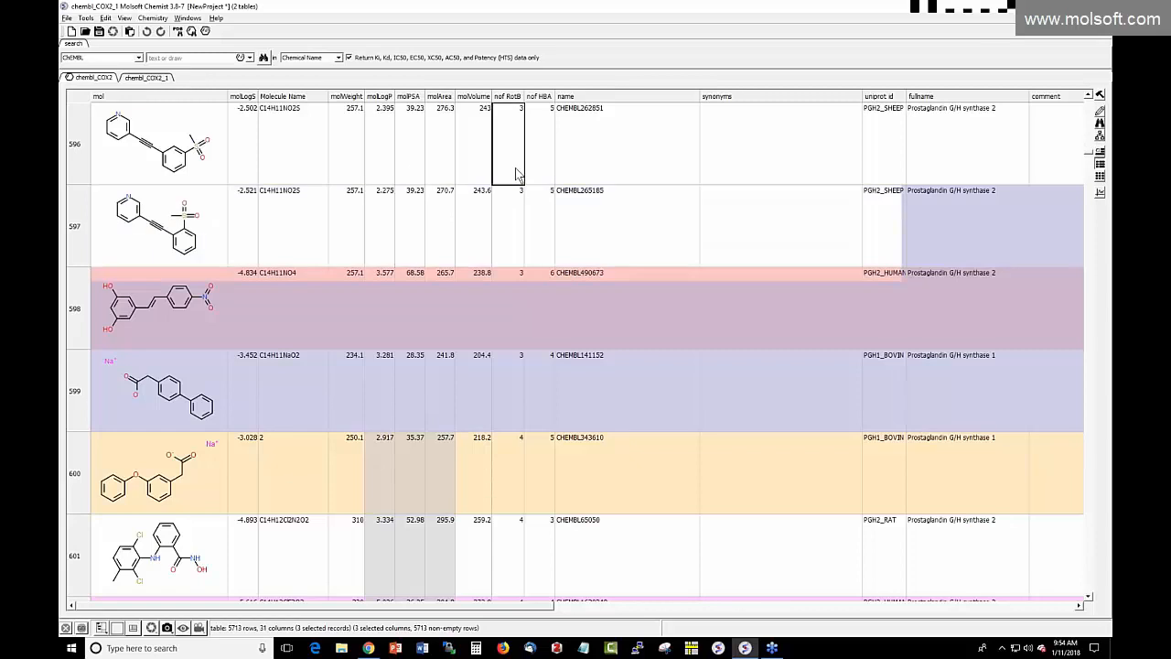
scroll(530, 183, down, 3)
click(407, 96)
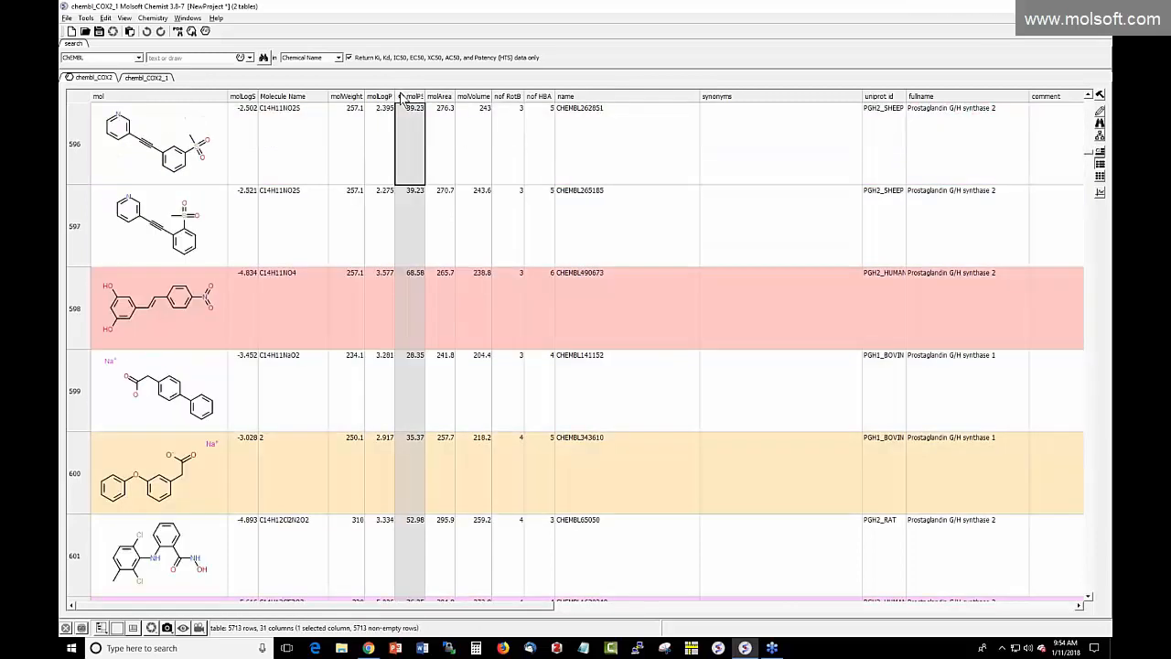
ctrl+click(441, 97)
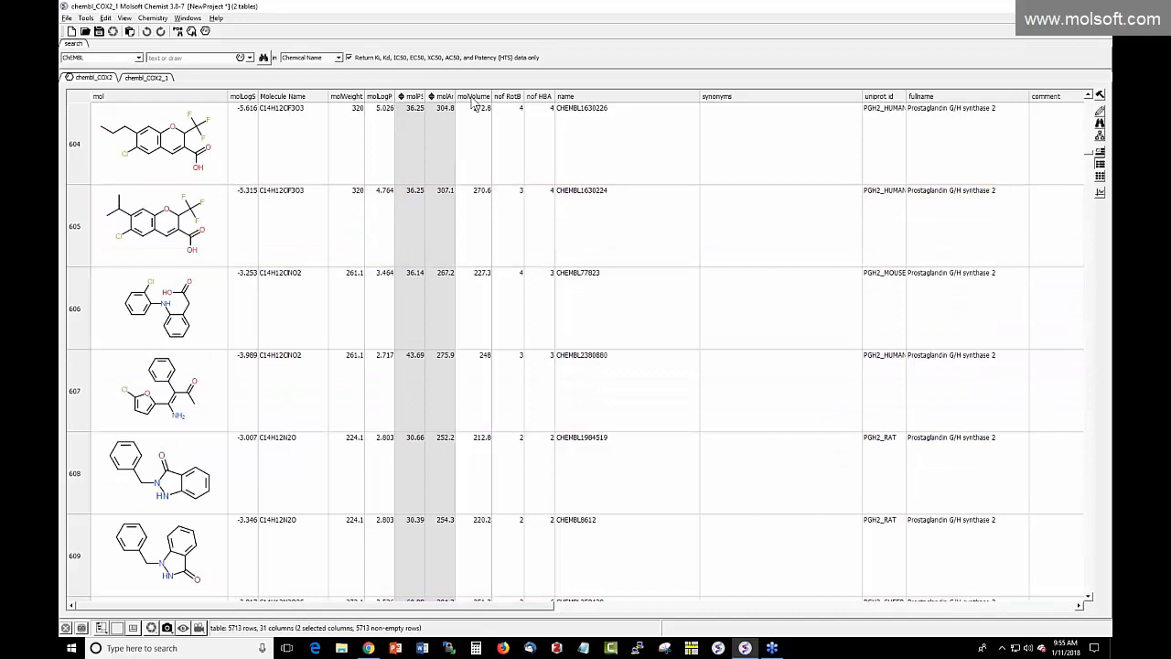
click(84, 228)
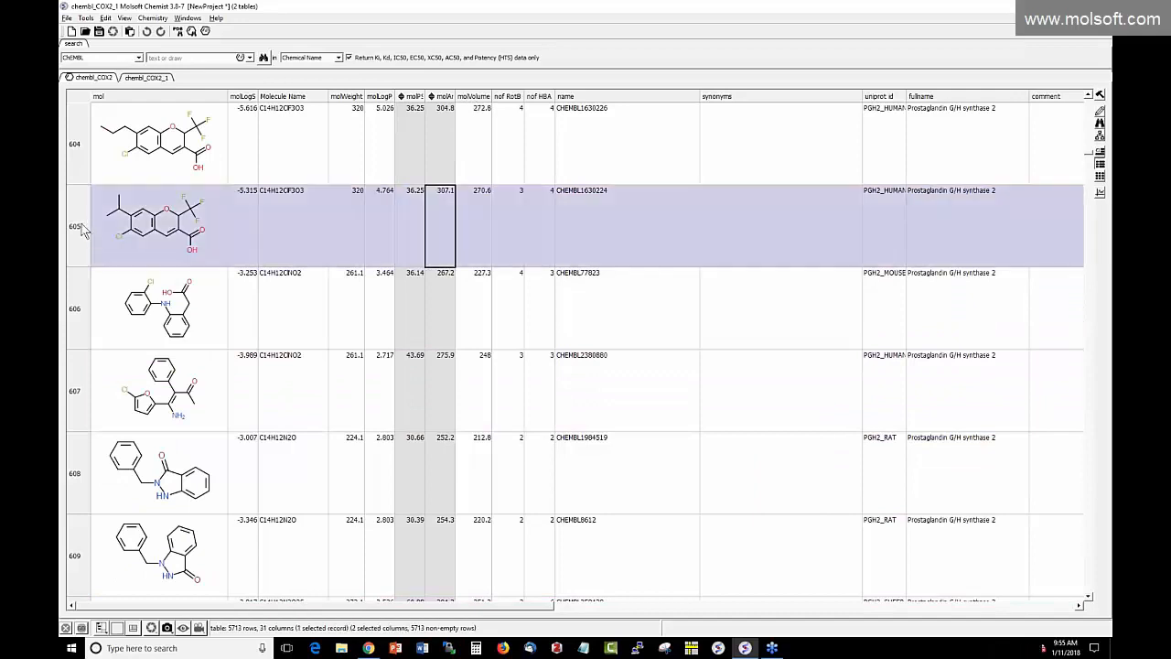
shift+click(89, 291)
right_click(305, 267)
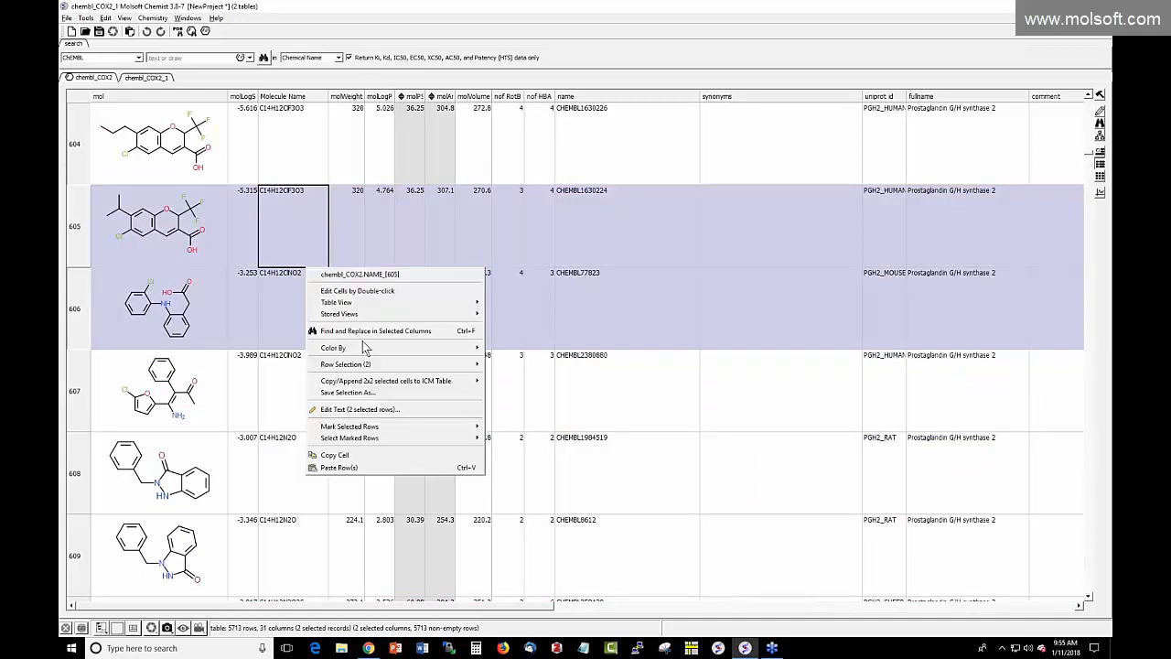
mouse_move(382, 384)
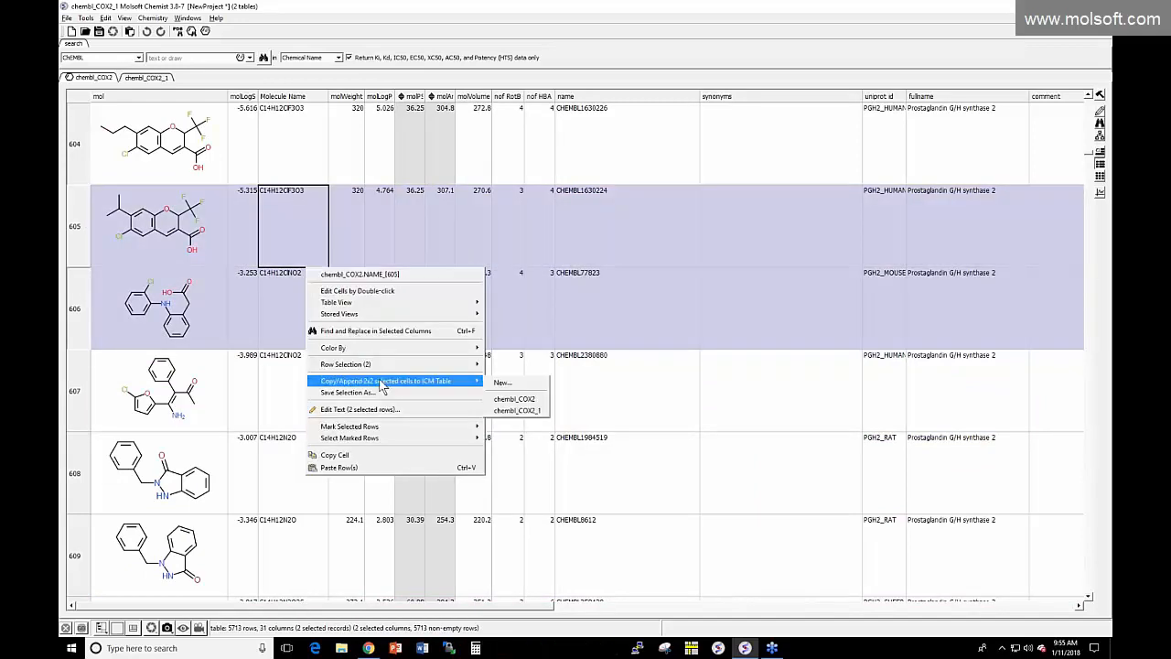
click(506, 385)
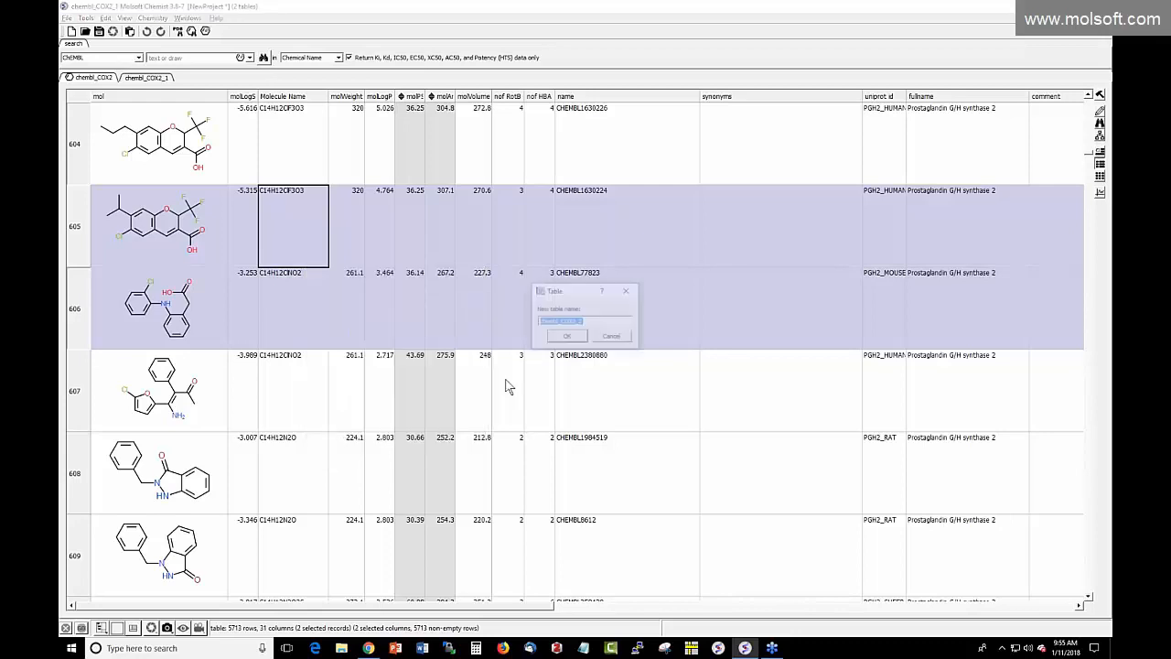
click(561, 337)
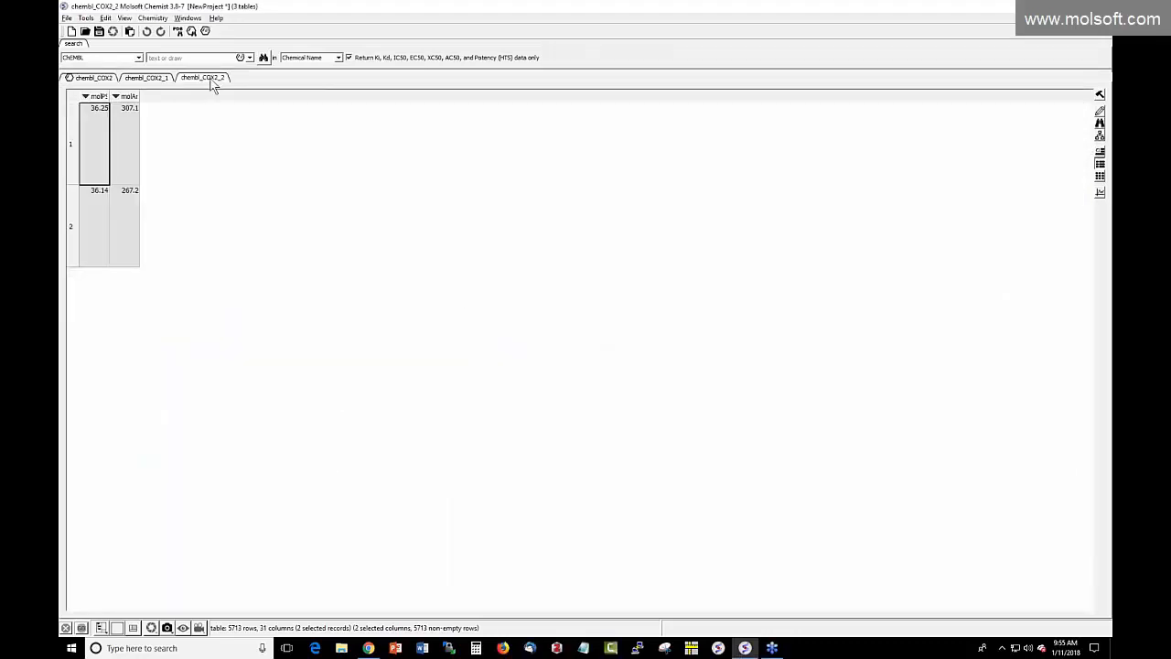
Step: Examine the header and filter side pane of table chembl_COX2_1, widening the pane and toggling it open and closed
click(152, 81)
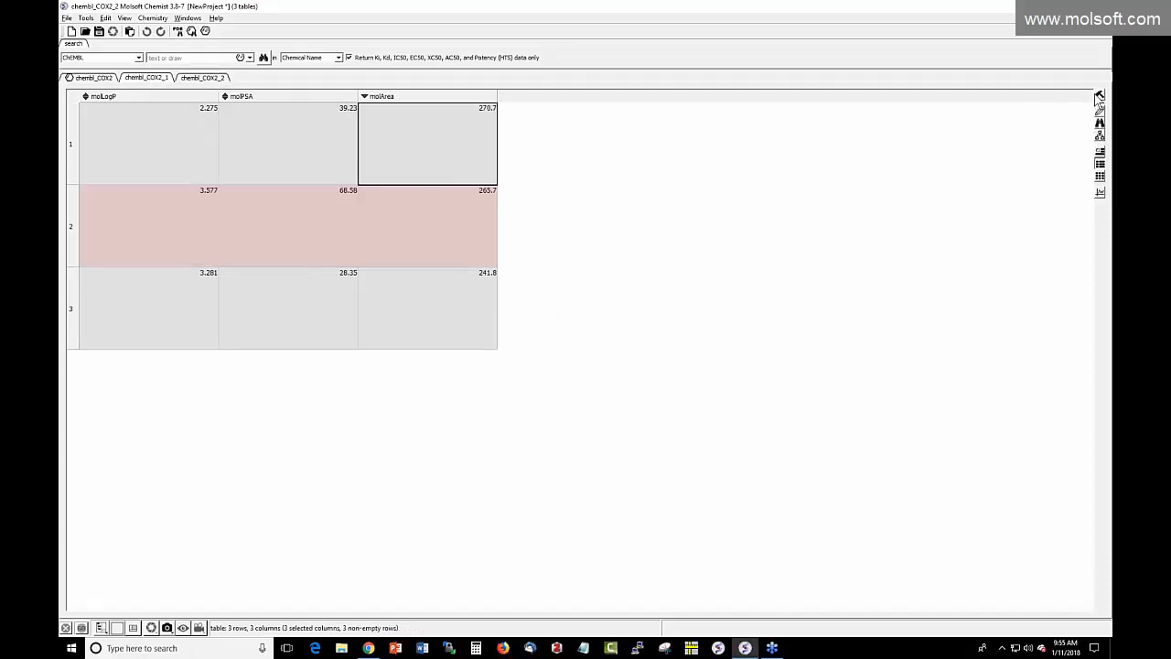
click(1098, 97)
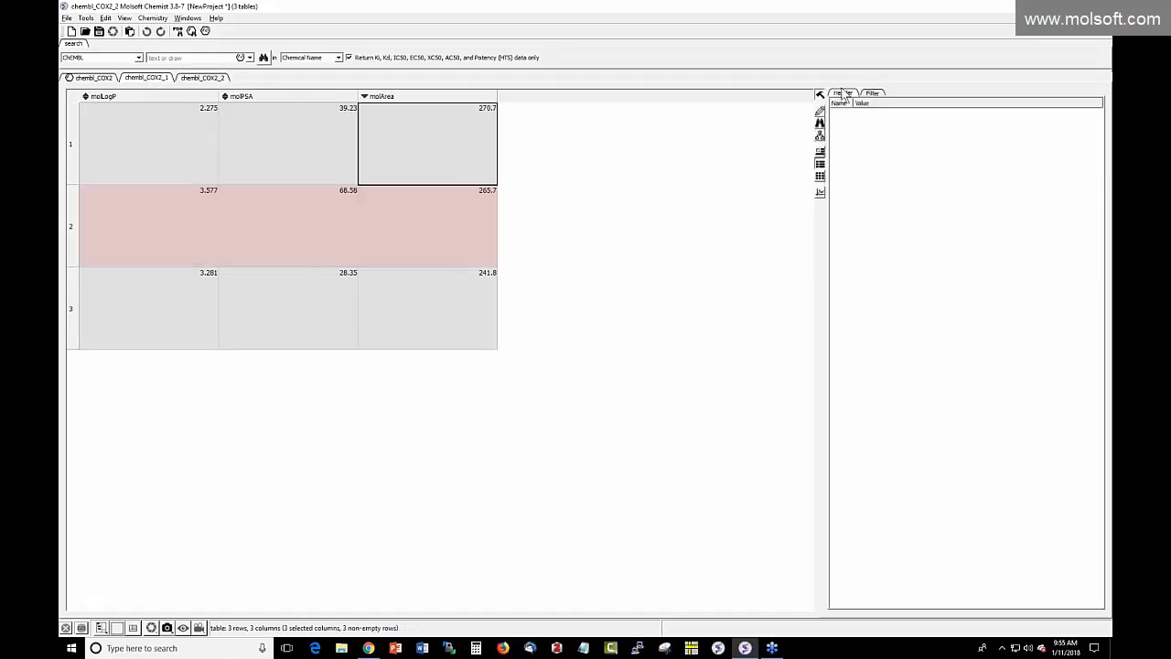
click(821, 95)
click(1098, 97)
click(872, 93)
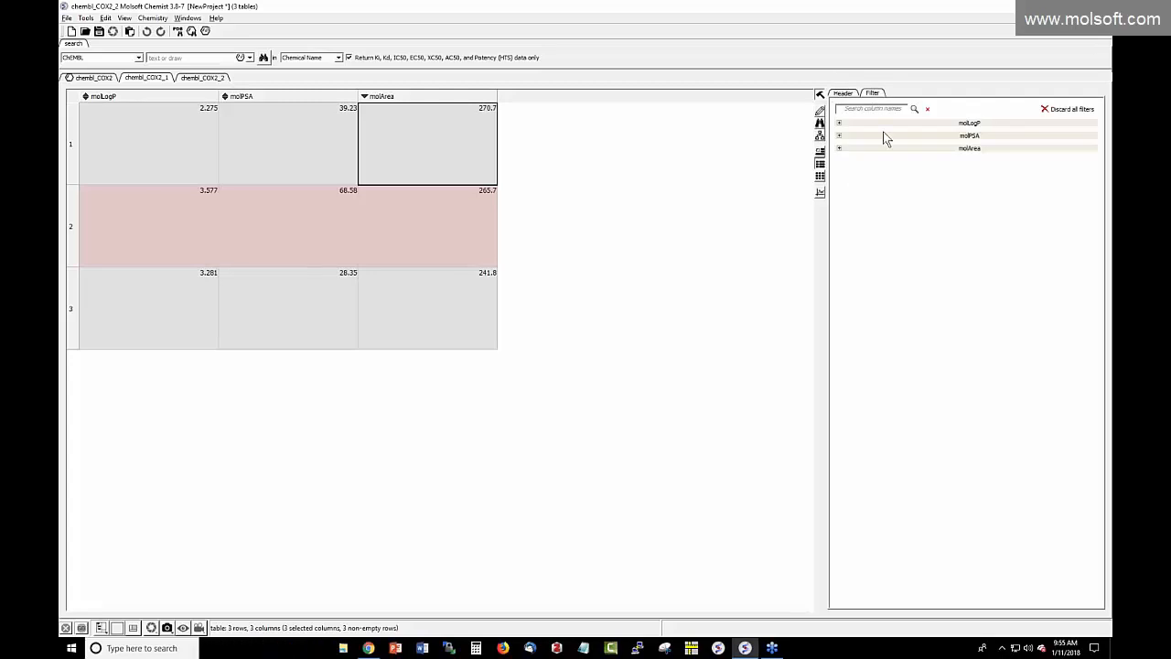
click(845, 94)
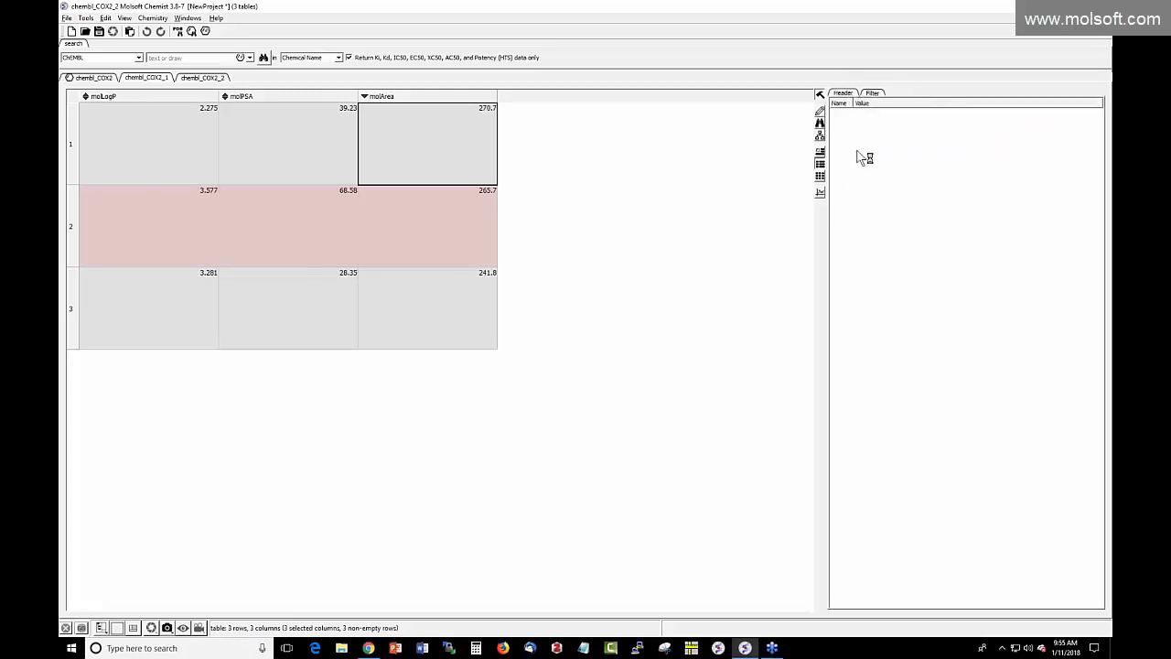
drag(825, 155, 712, 156)
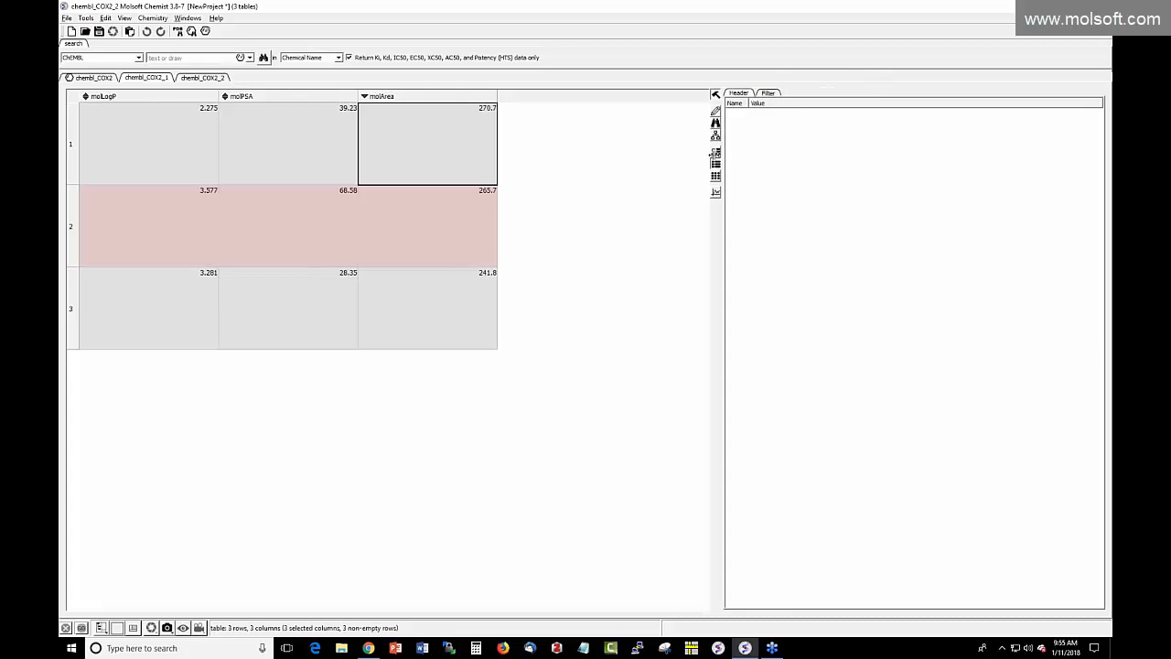
click(714, 95)
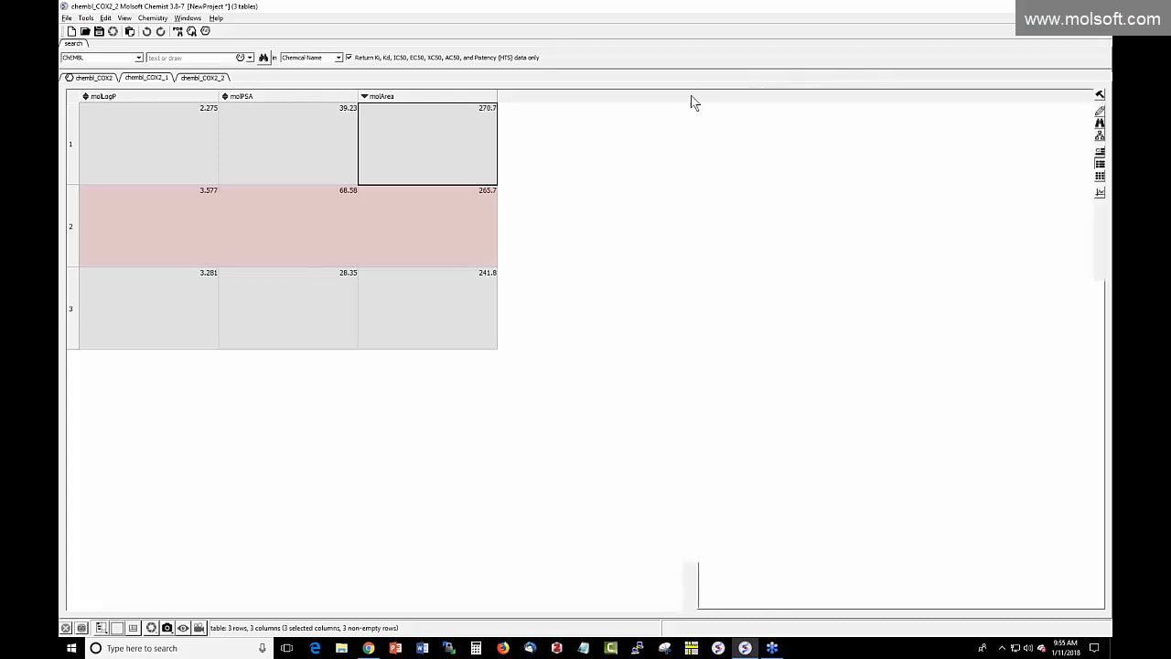
click(1099, 94)
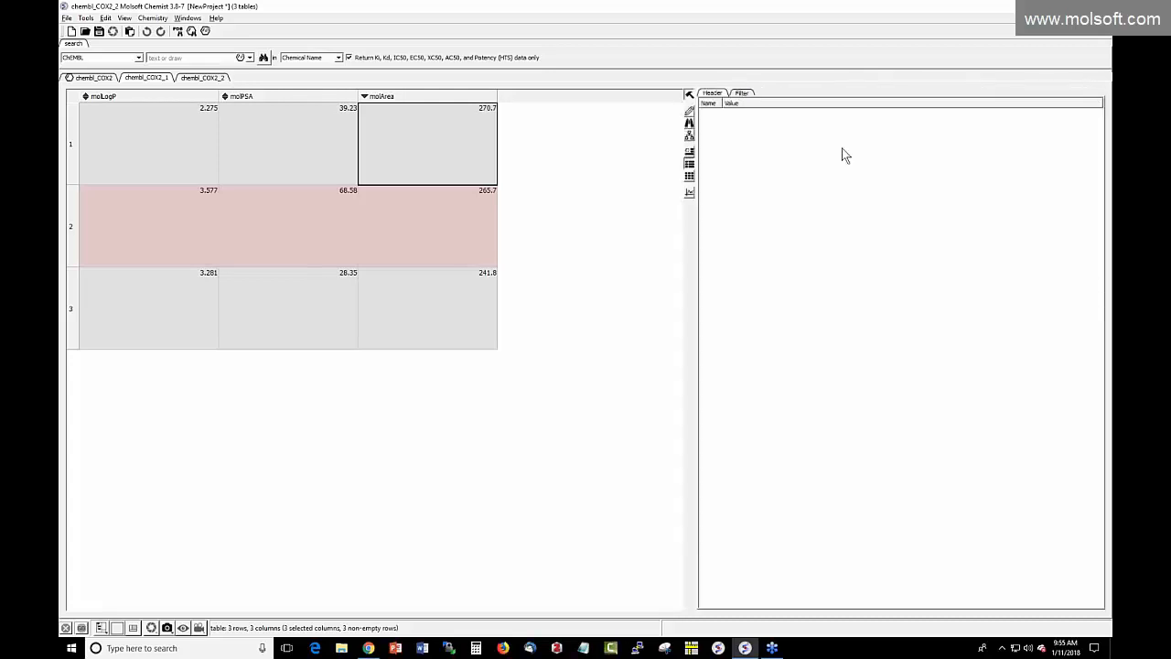
click(689, 96)
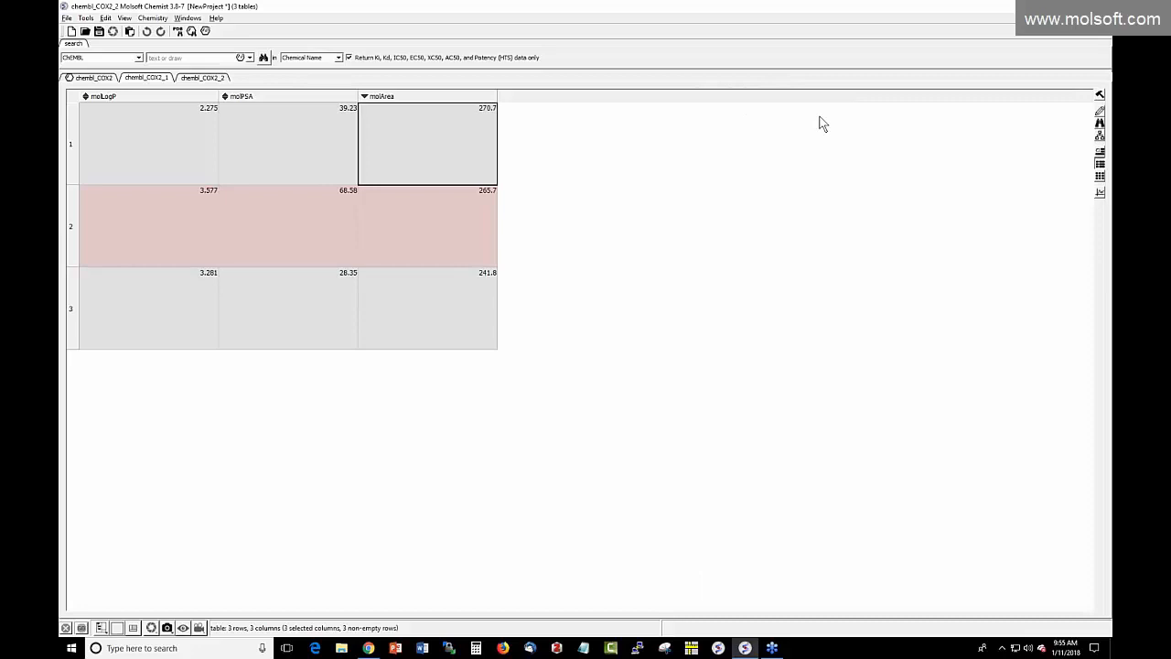
click(1100, 95)
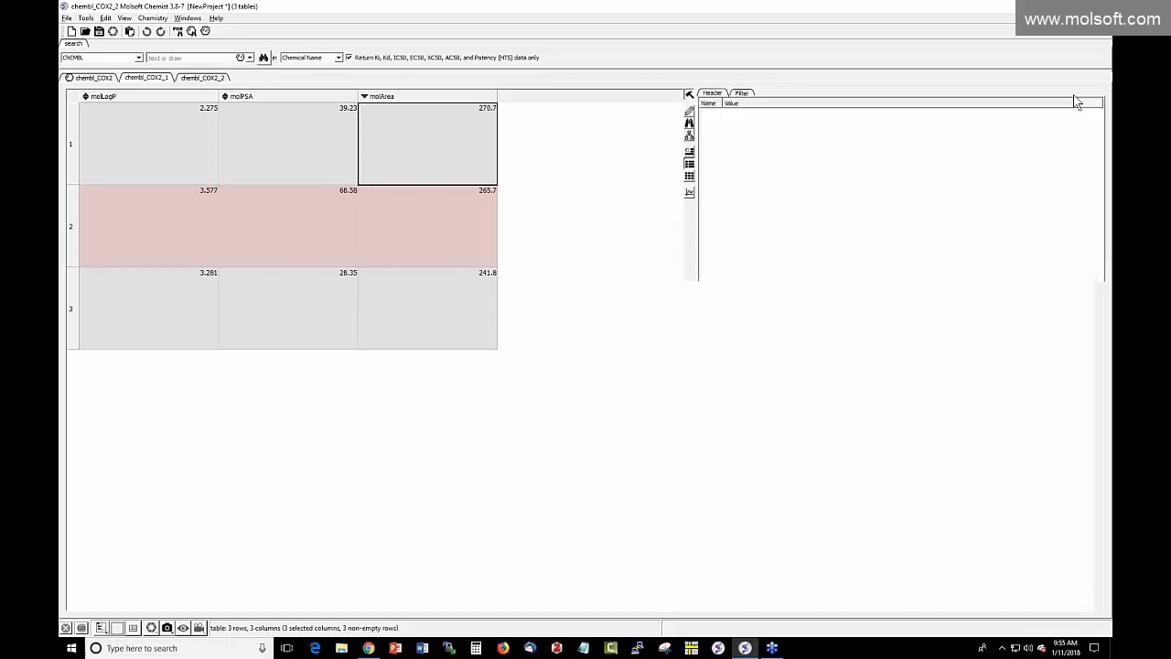
click(689, 95)
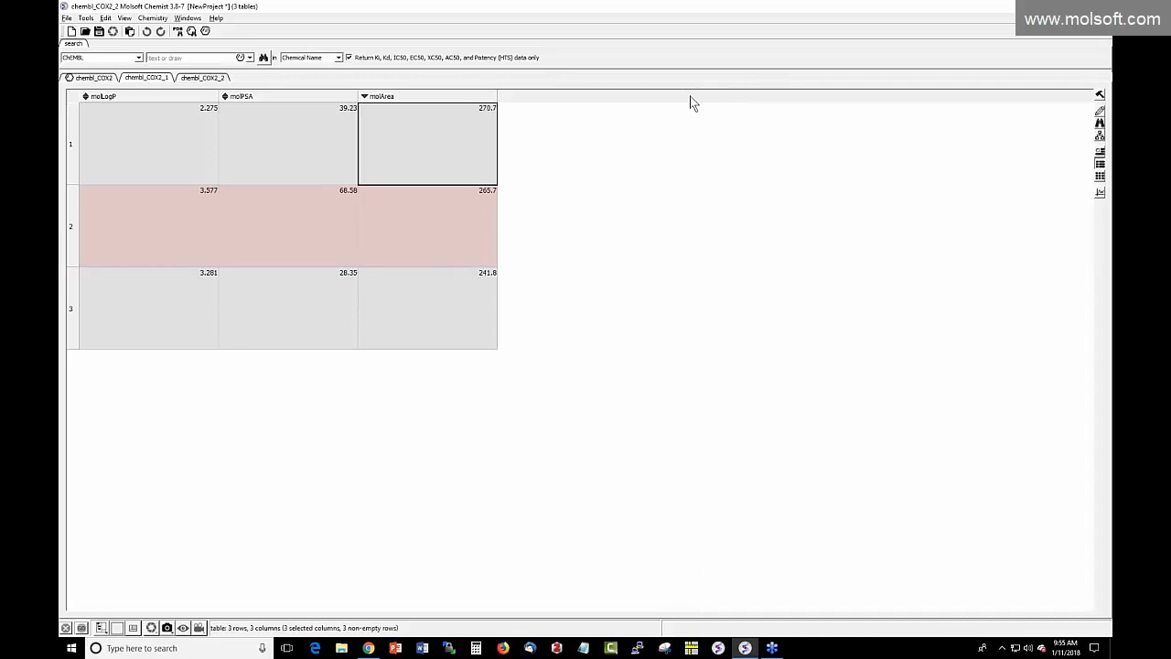
Step: In chembl_COX2_1, set row 1's molPSA to 2333333 and the molArea of rows 1 and 2 to 333333
double_click(314, 165)
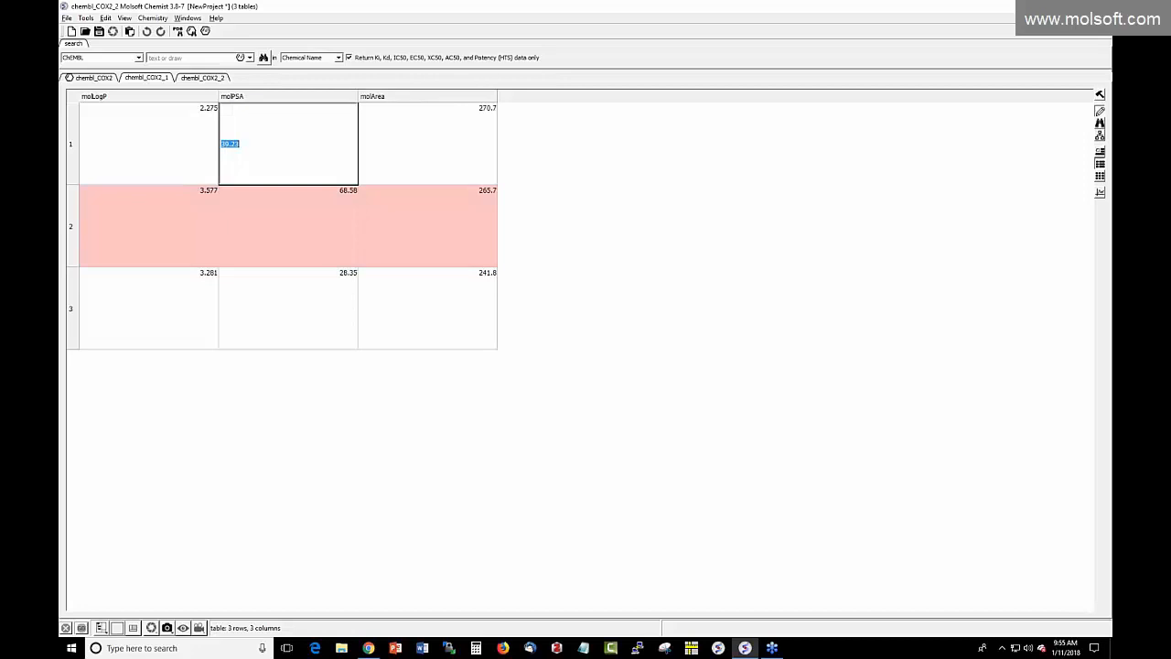
text(2333333)
double_click(439, 176)
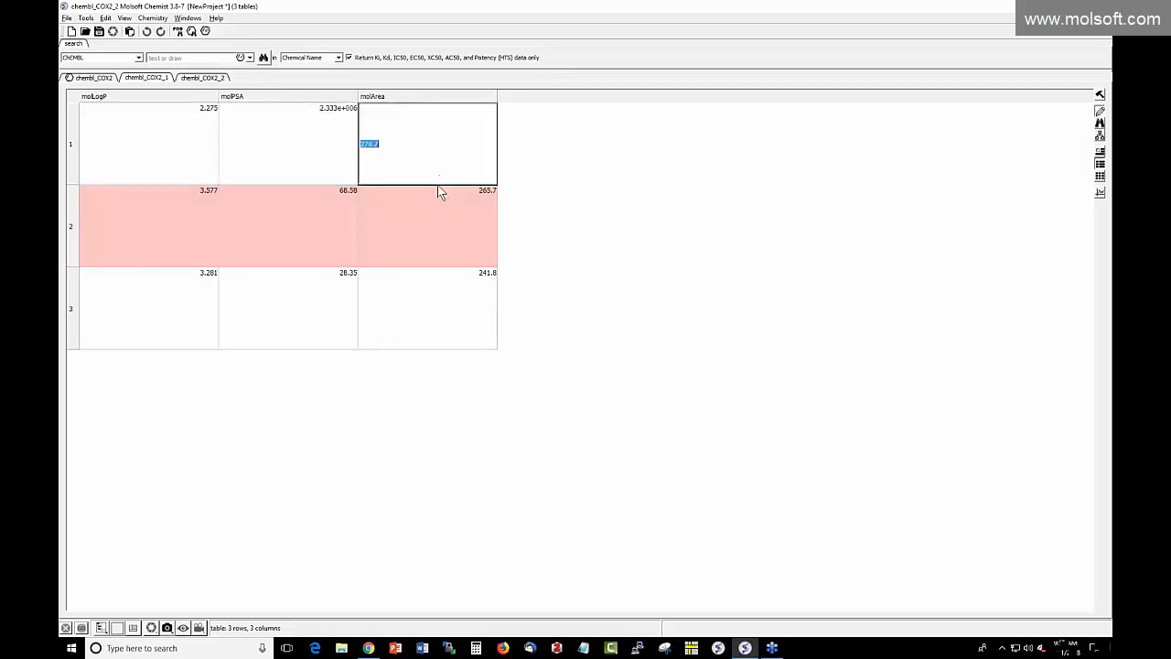
text(333333)
key(Return)
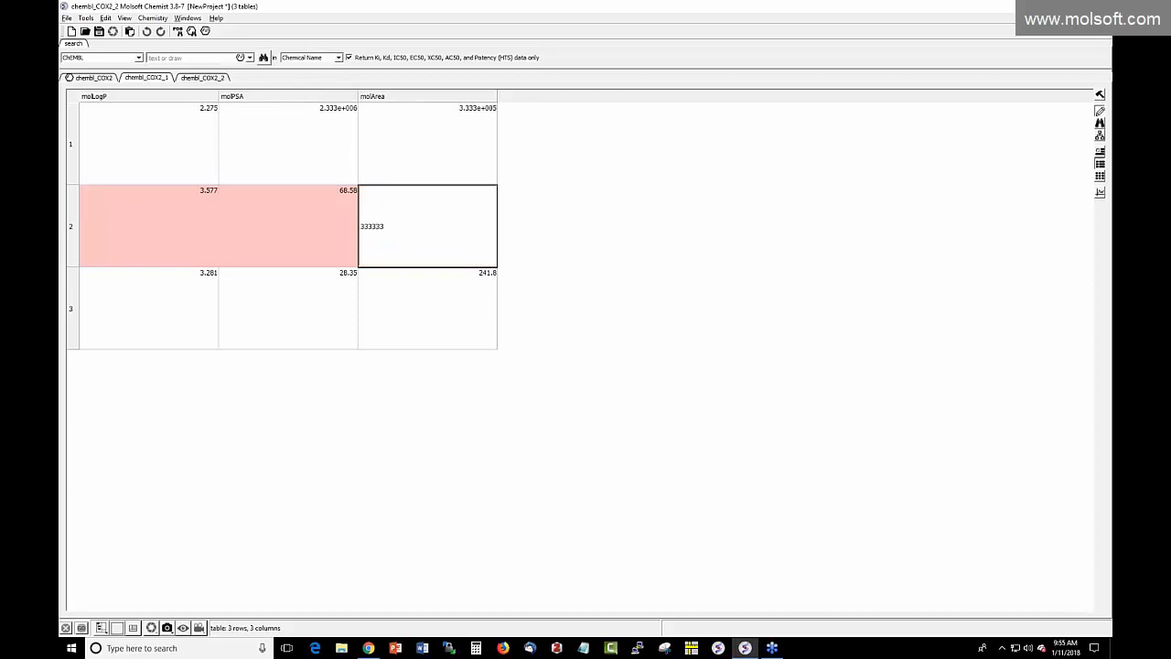
key(Return)
Step: Set the molPSA value of row 3 to 55
double_click(314, 292)
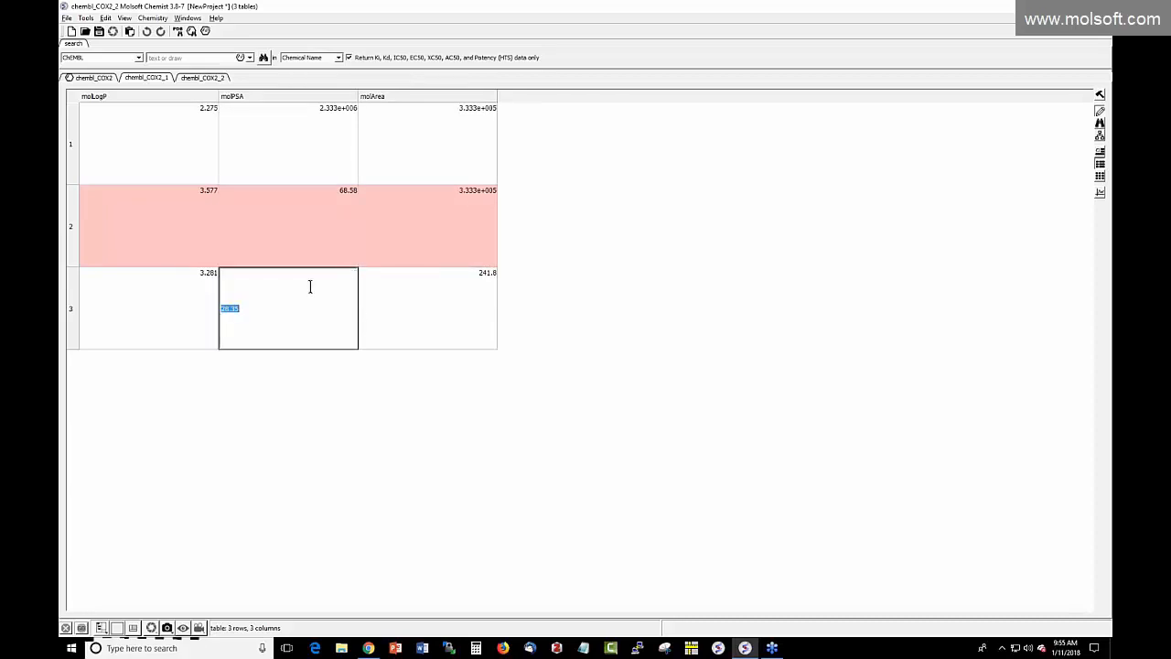
text(55)
click(389, 314)
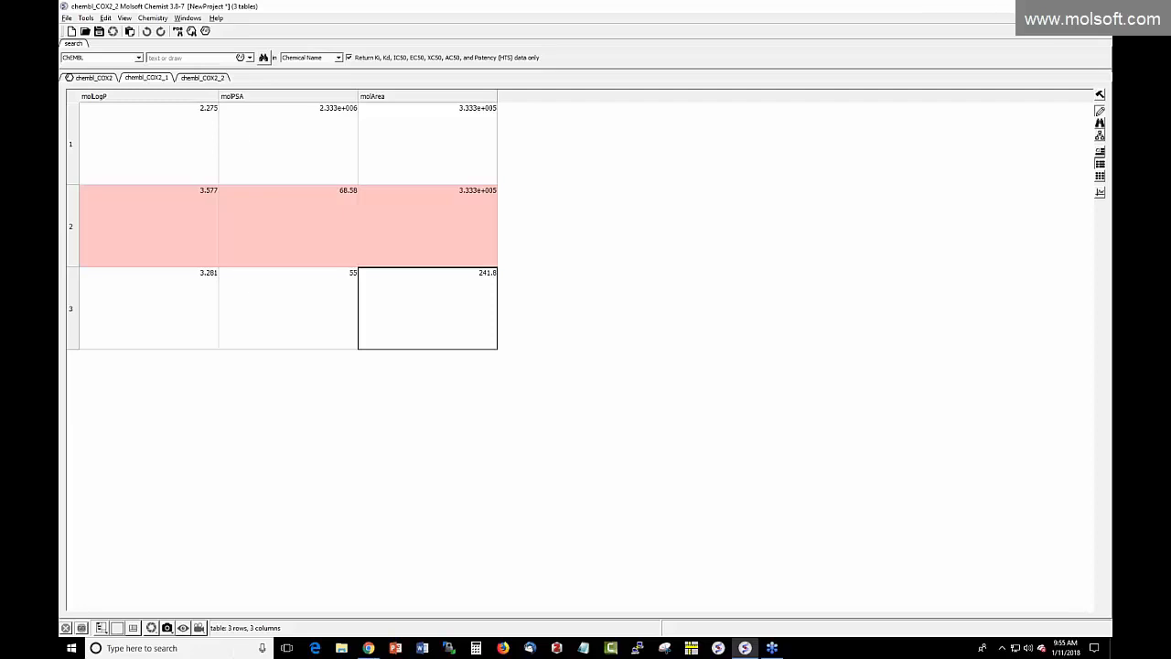
Step: Run a duplicate-entry selection on table chembl_COX2 with chirality taken into account and salt ignored
click(113, 77)
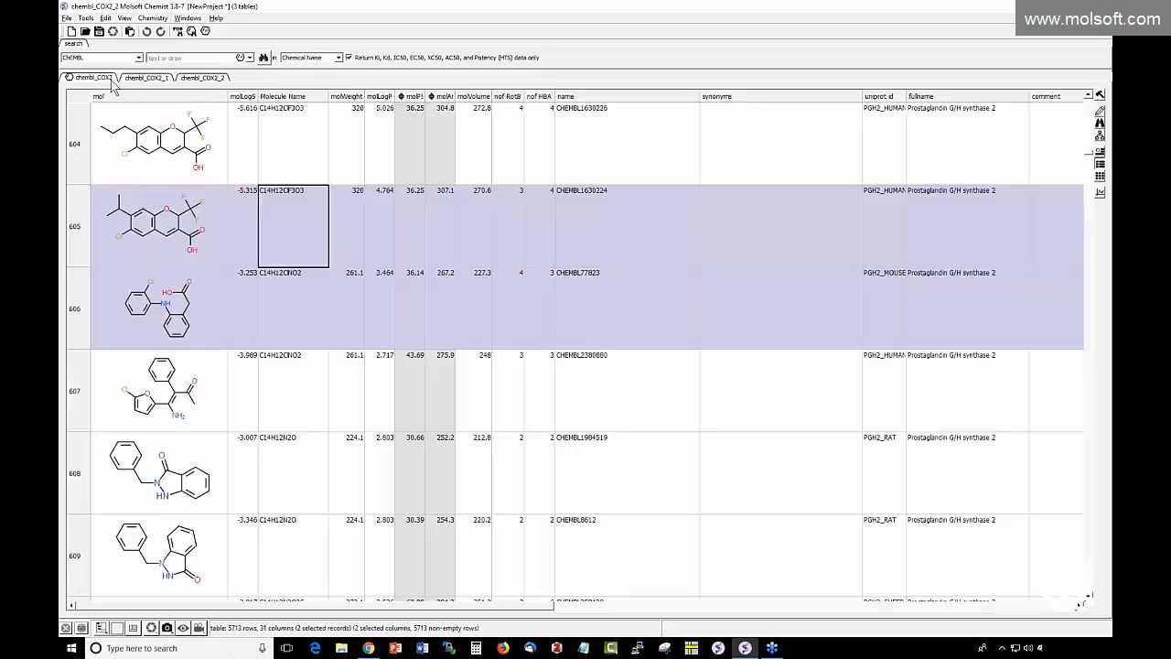
scroll(283, 252, down, 7)
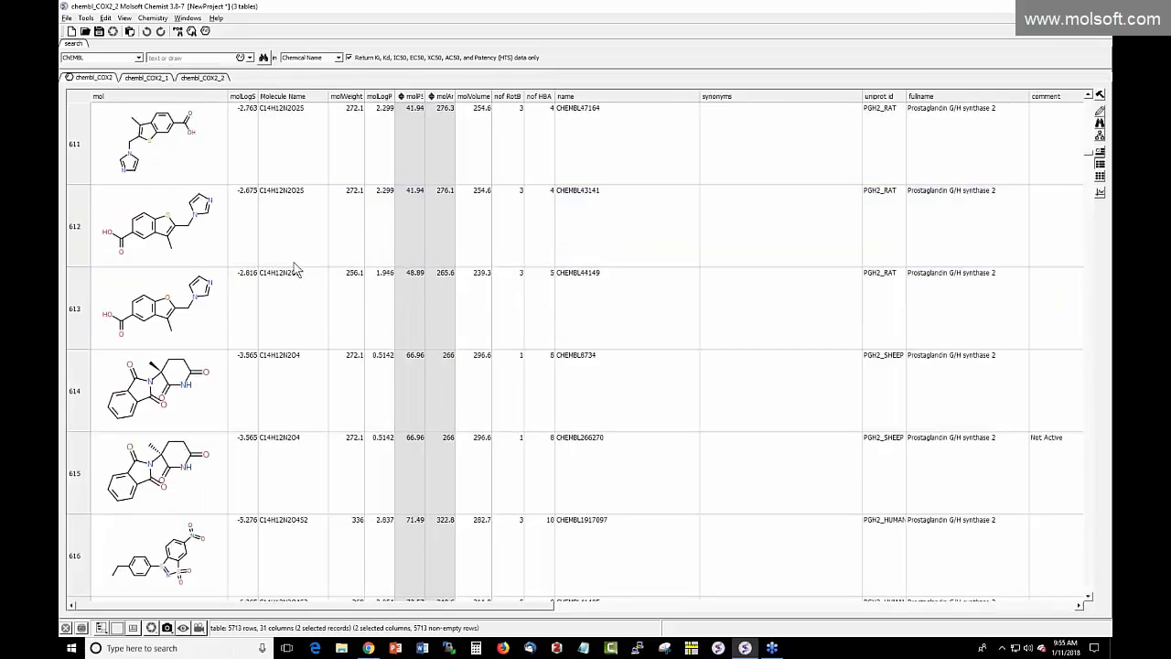
scroll(294, 267, down, 5)
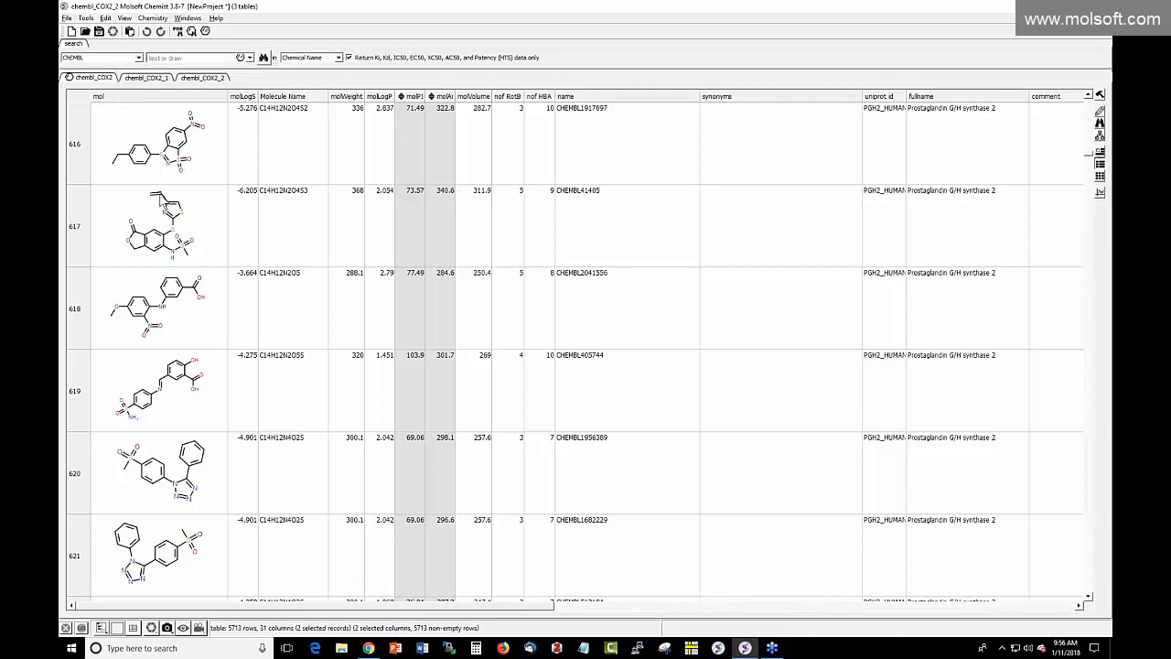
click(153, 19)
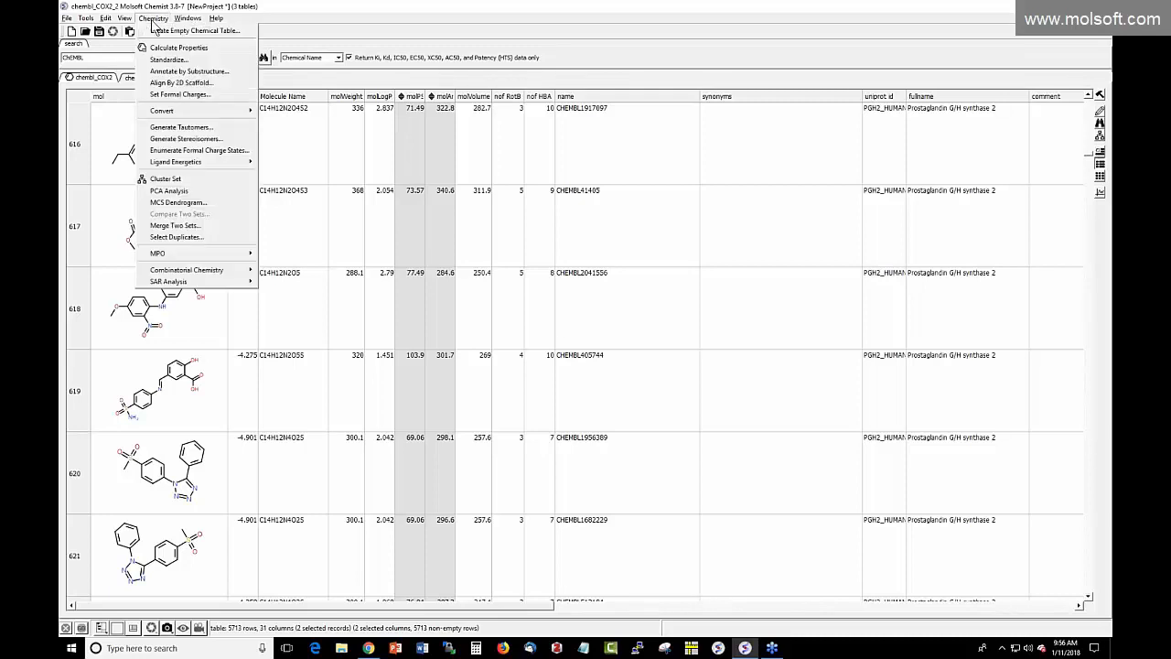
click(224, 243)
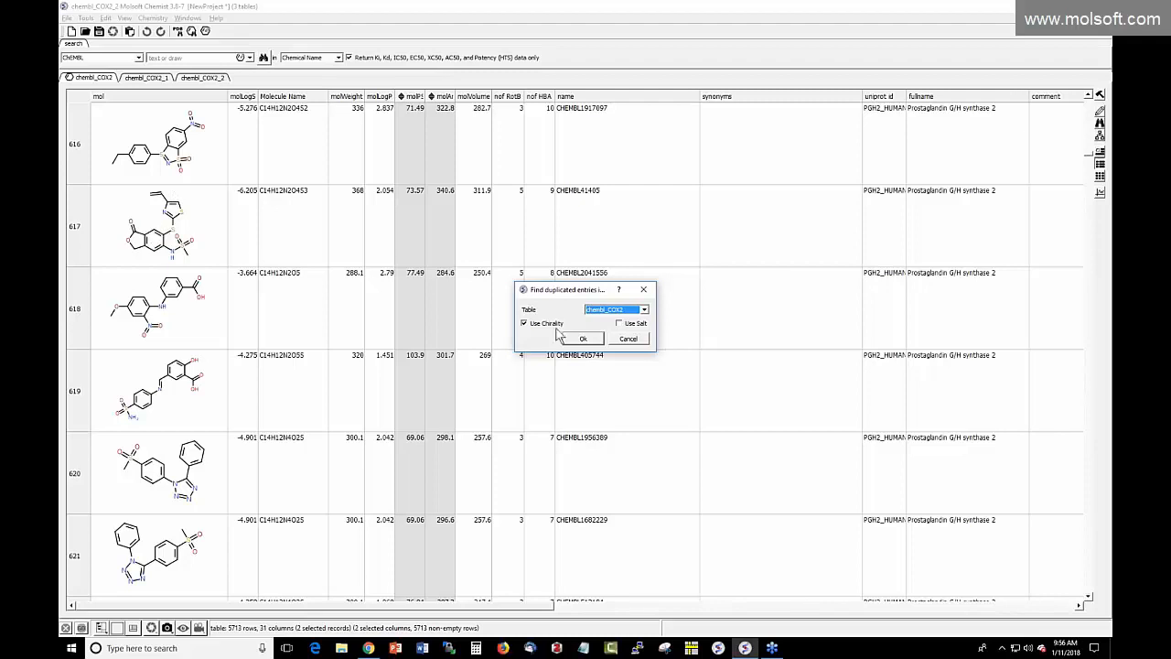
click(585, 340)
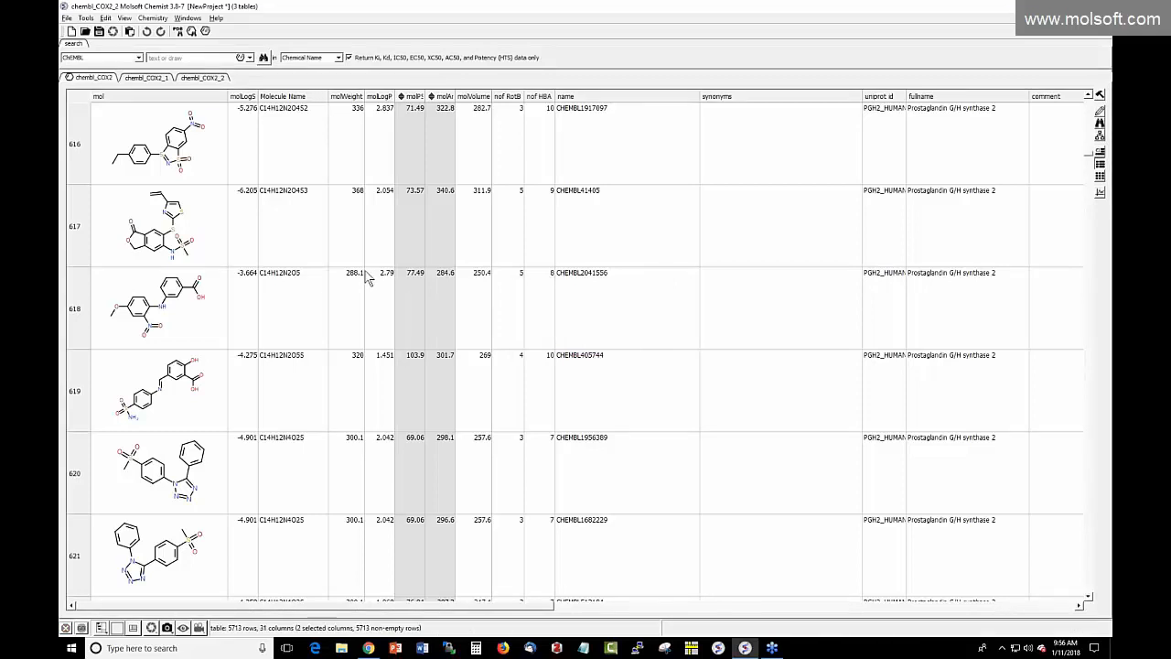
Step: Clear the column selection in chembl_COX2, look through the rows back to about row 547 and review the duplicate-selection command
click(343, 266)
scroll(242, 233, down, 1)
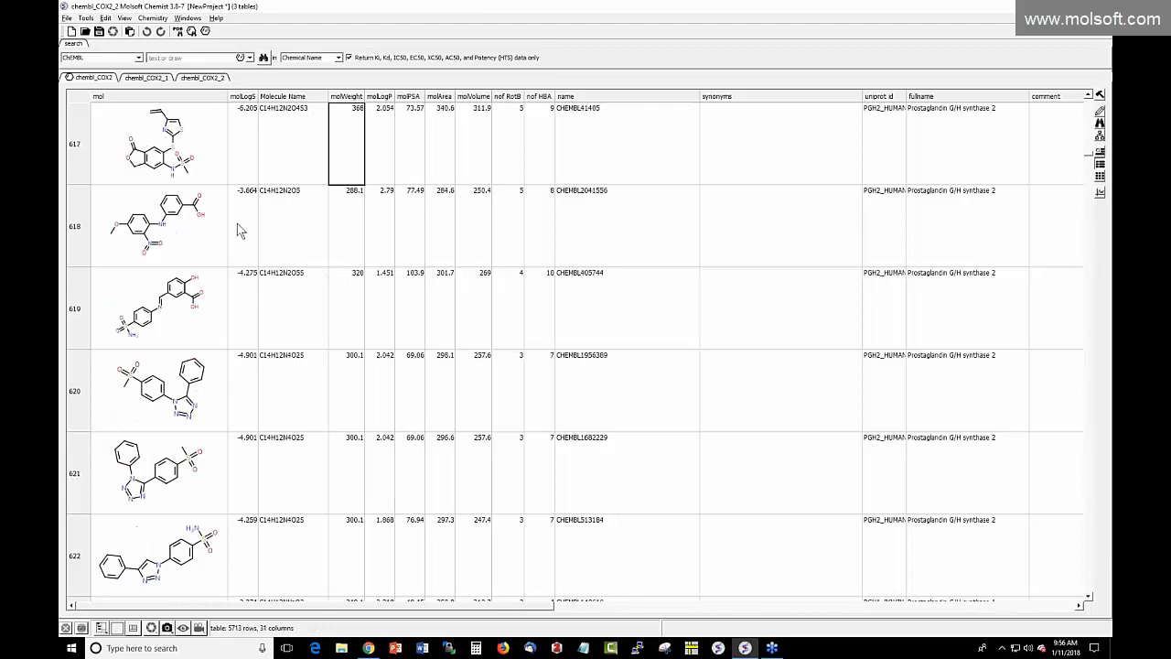
scroll(237, 223, up, 9)
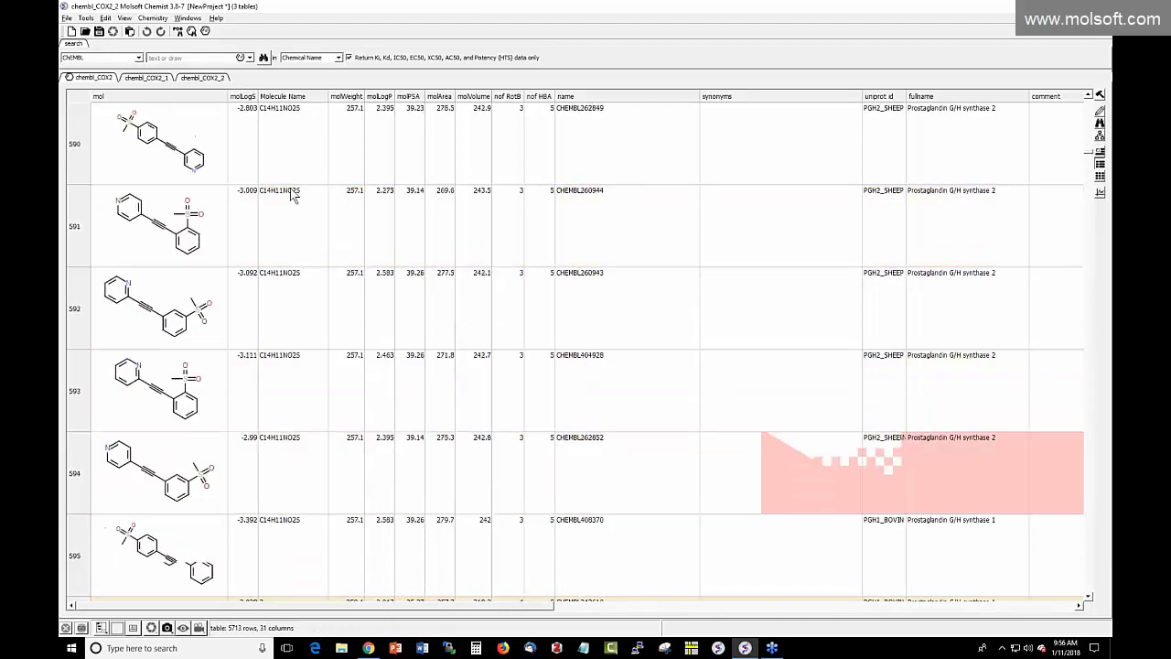
scroll(293, 194, up, 11)
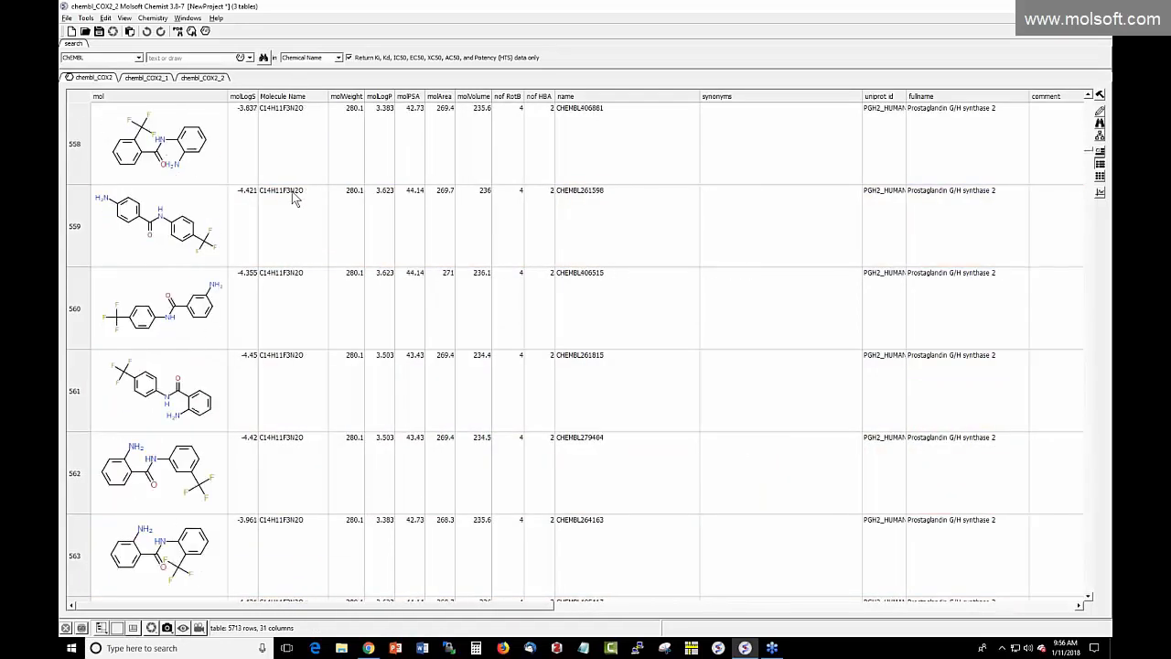
scroll(294, 199, up, 4)
click(153, 18)
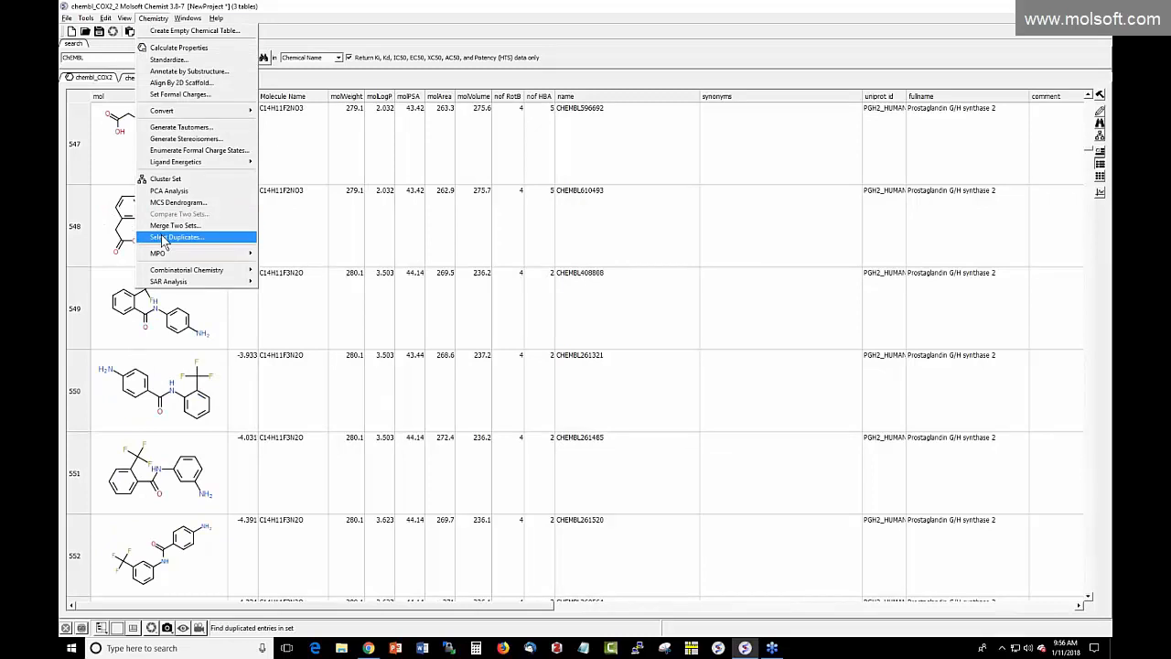
click(364, 42)
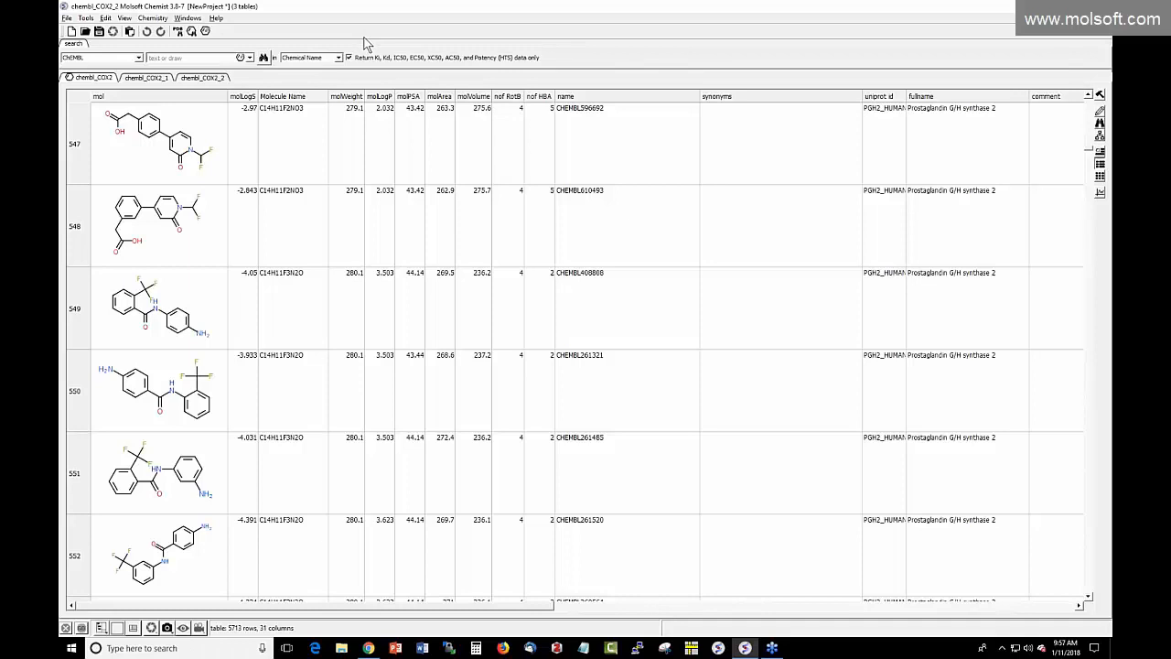
Step: Examine the Append Rows options for target table chembl_COX2 and source table chembl_COX2_1 without appending anything
click(66, 17)
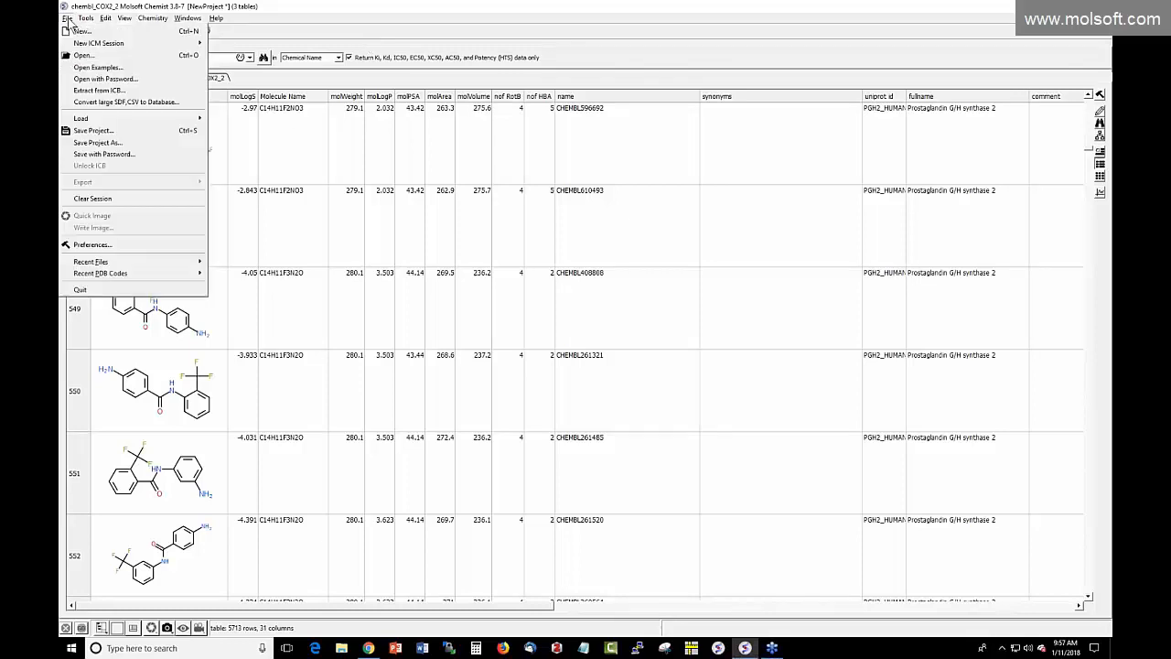
mouse_move(106, 17)
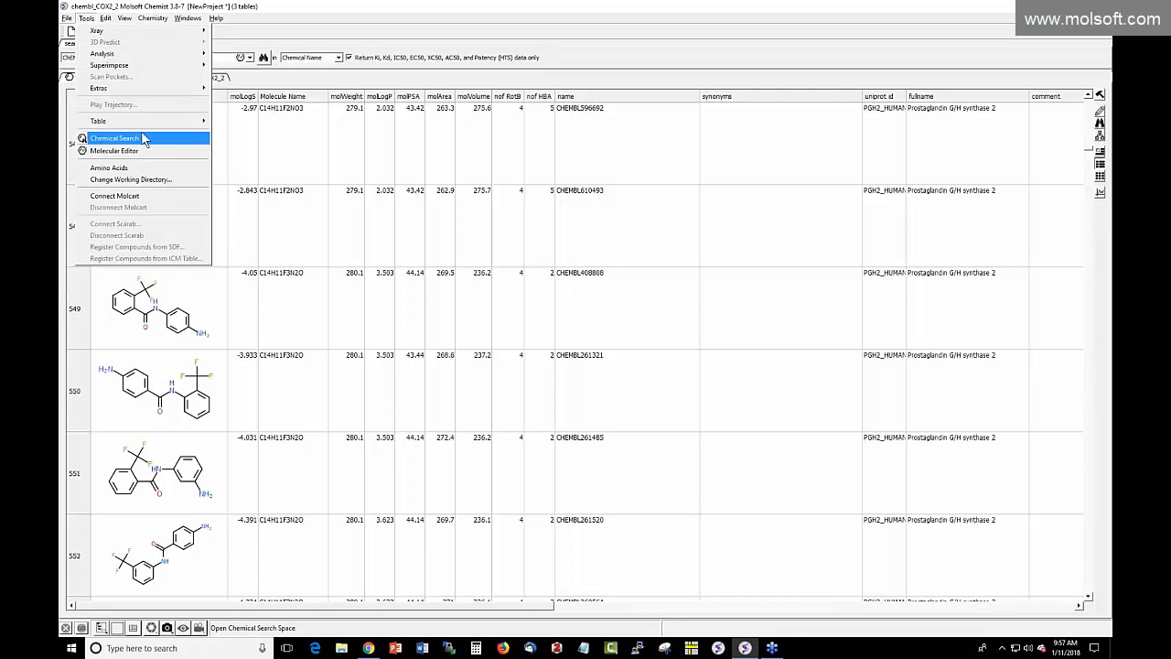
mouse_move(138, 123)
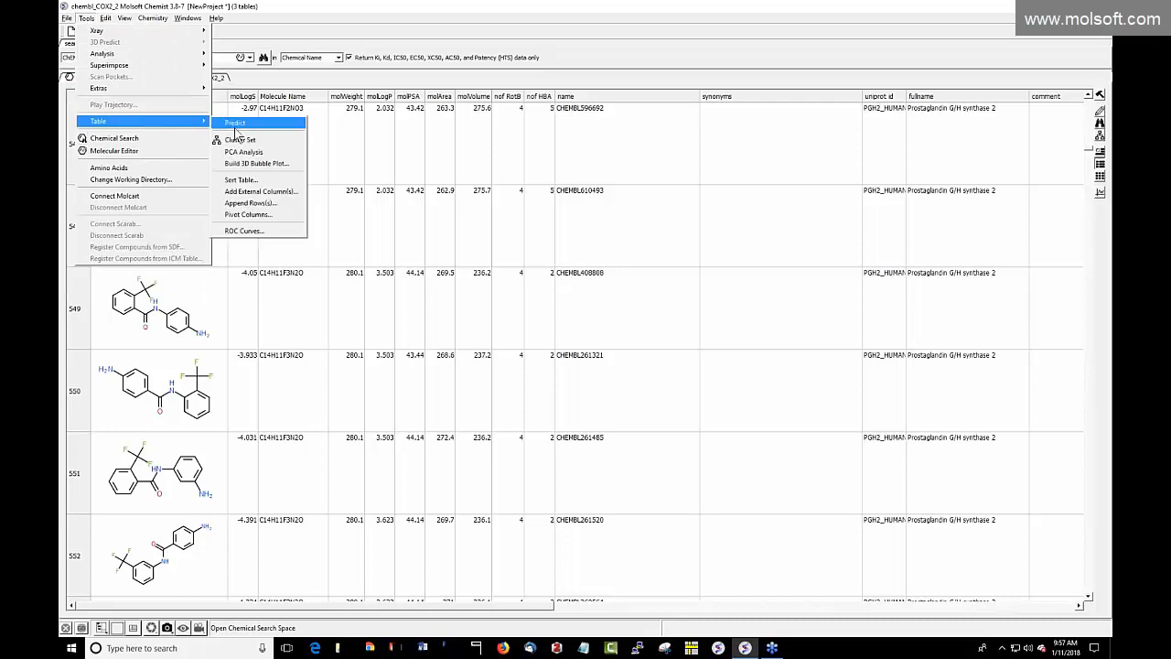
click(264, 203)
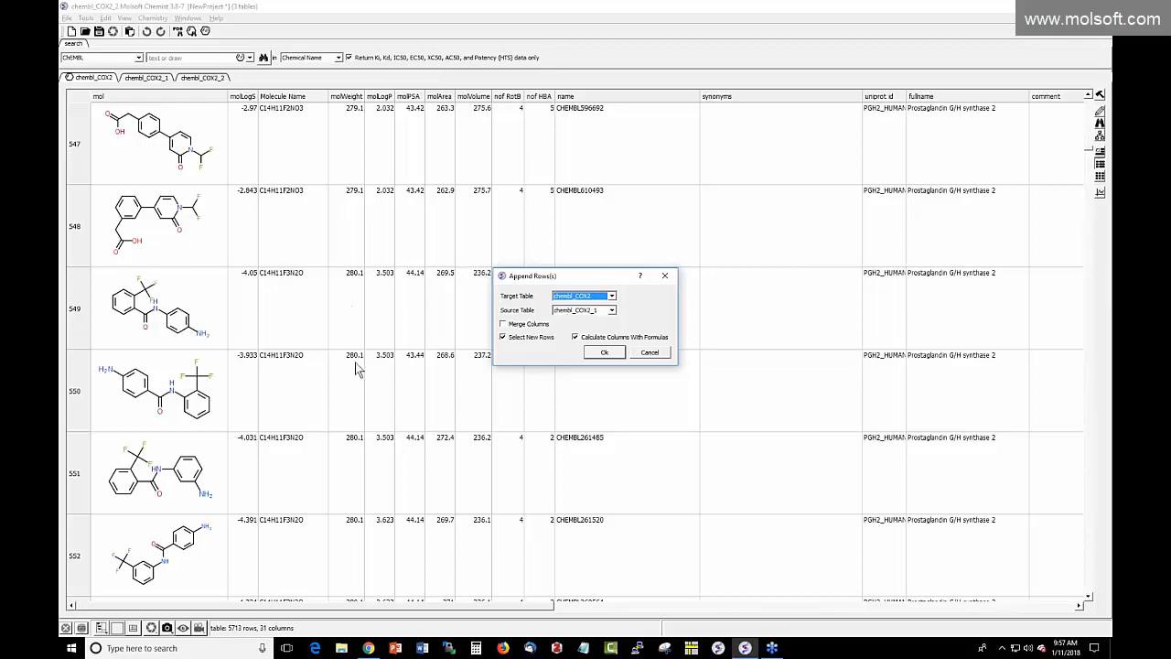
click(663, 356)
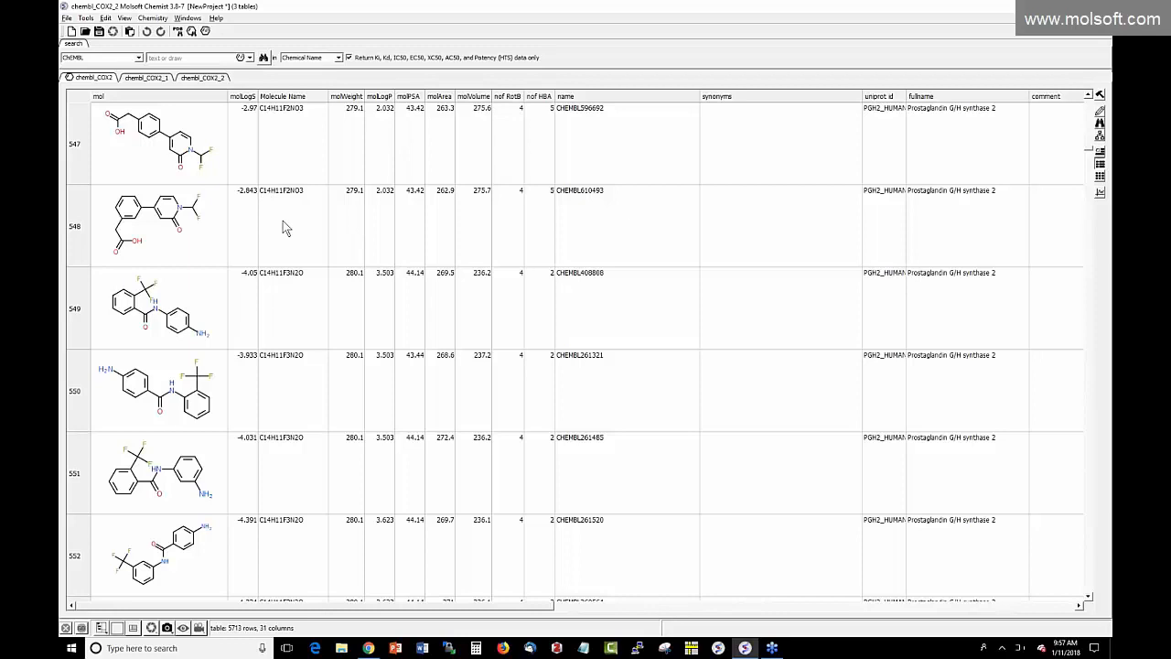
Step: Insert an ID column after the mol column in chembl_COX2 using the ID function with a custom name prefix and start number 1
scroll(283, 221, up, 2)
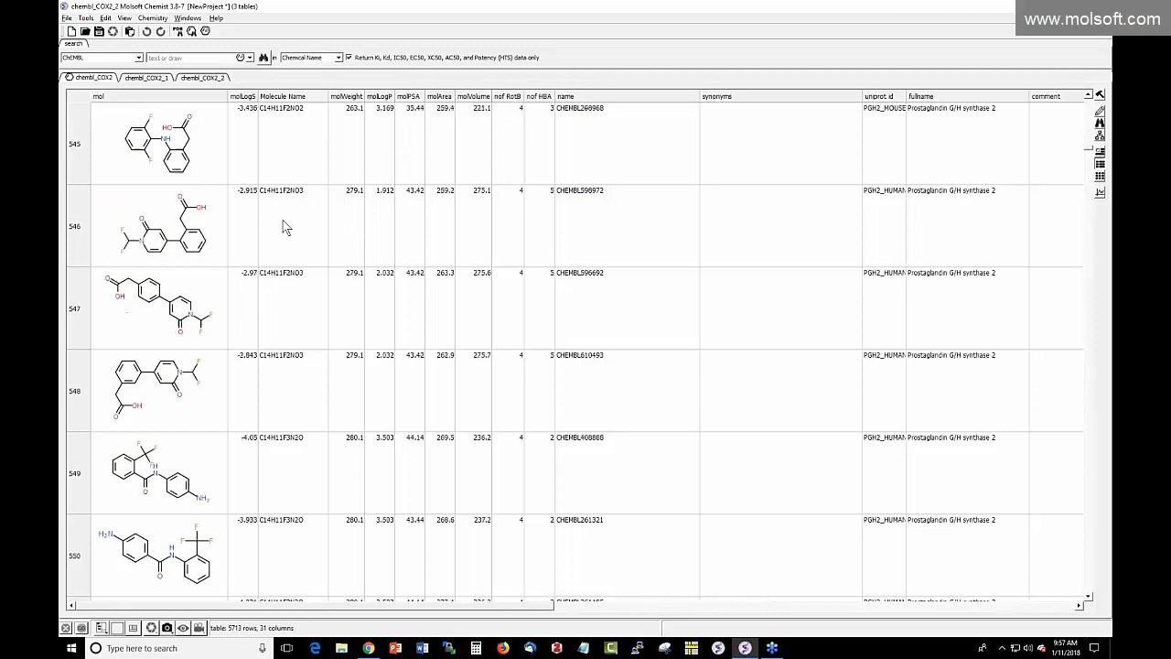
click(157, 20)
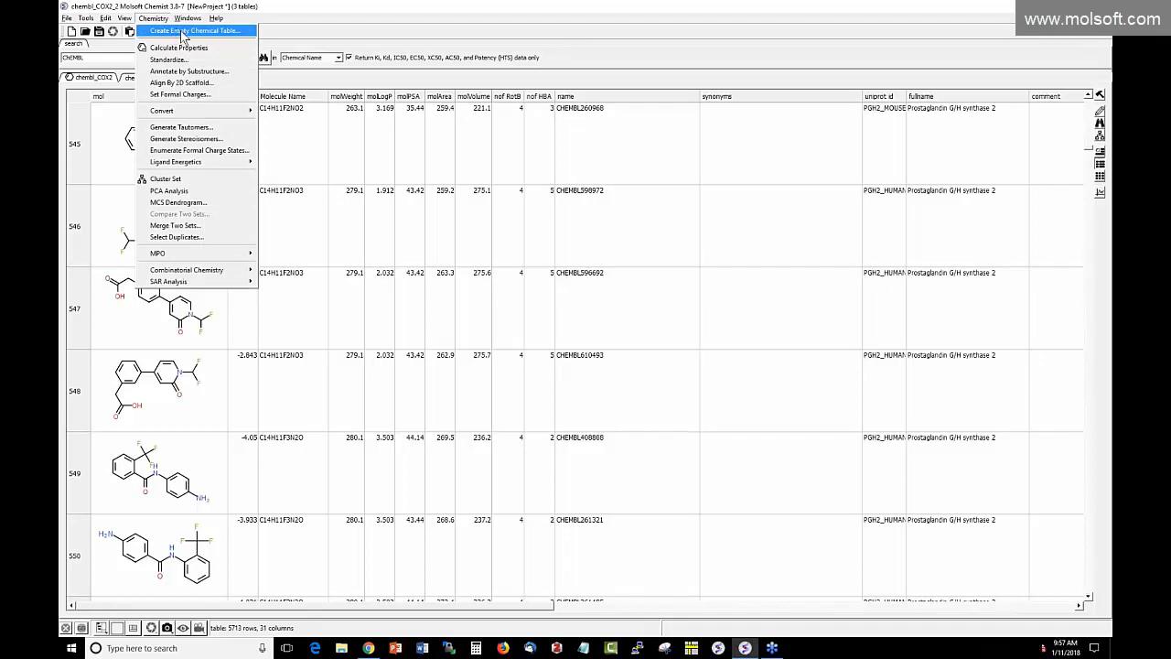
click(301, 131)
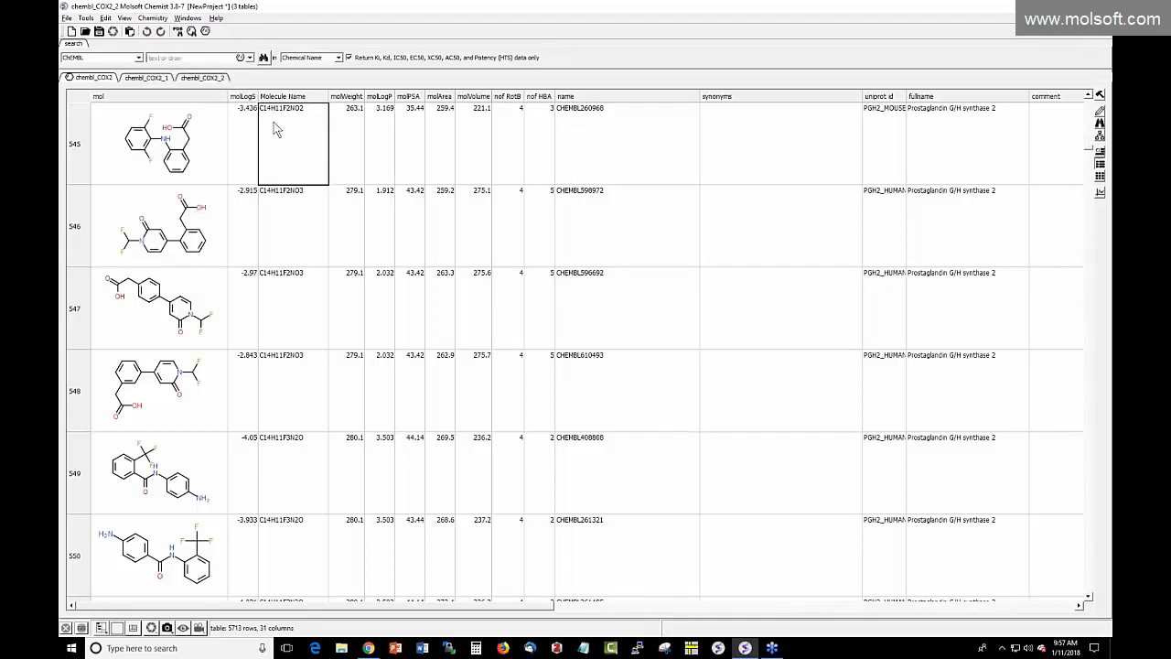
click(184, 98)
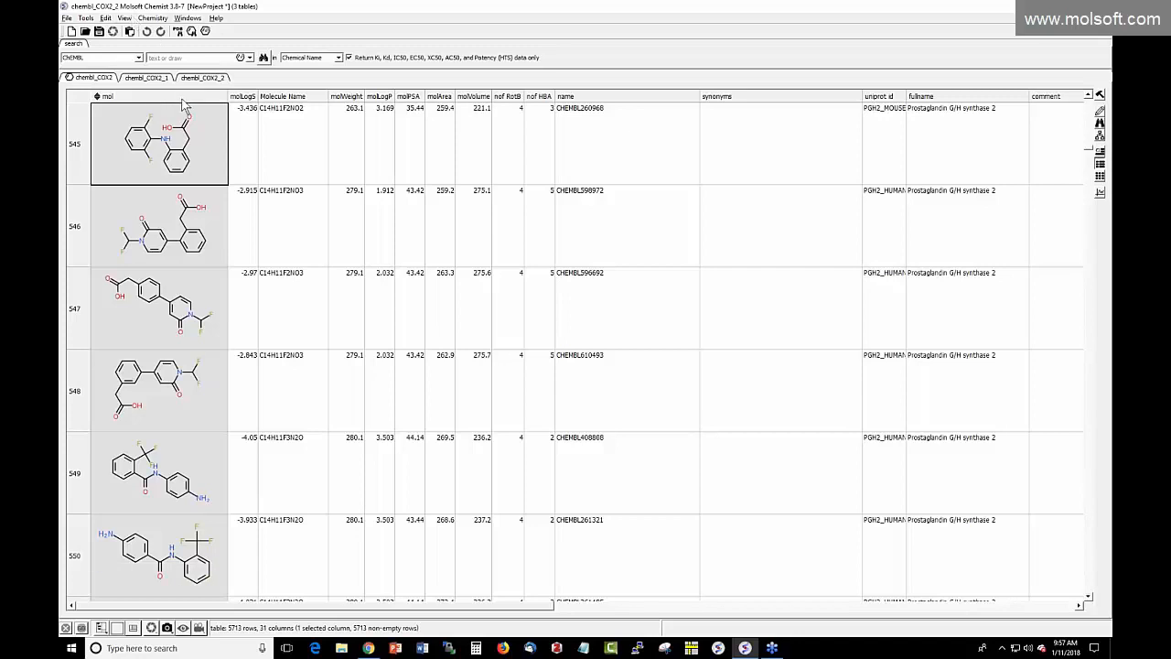
right_click(182, 100)
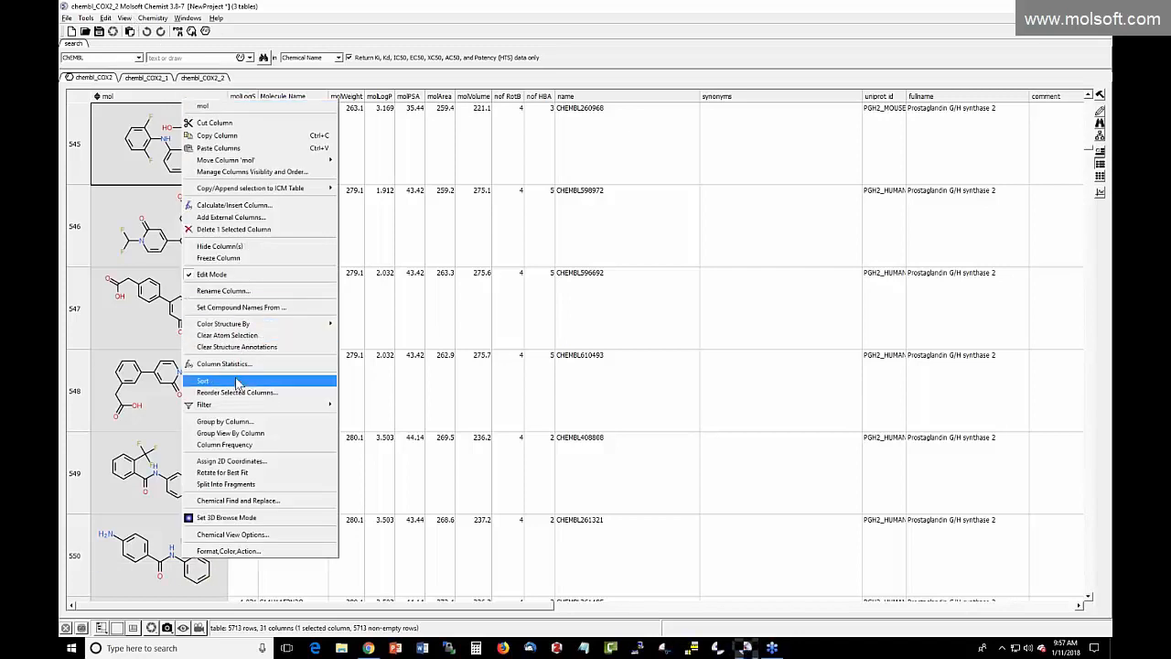
click(235, 207)
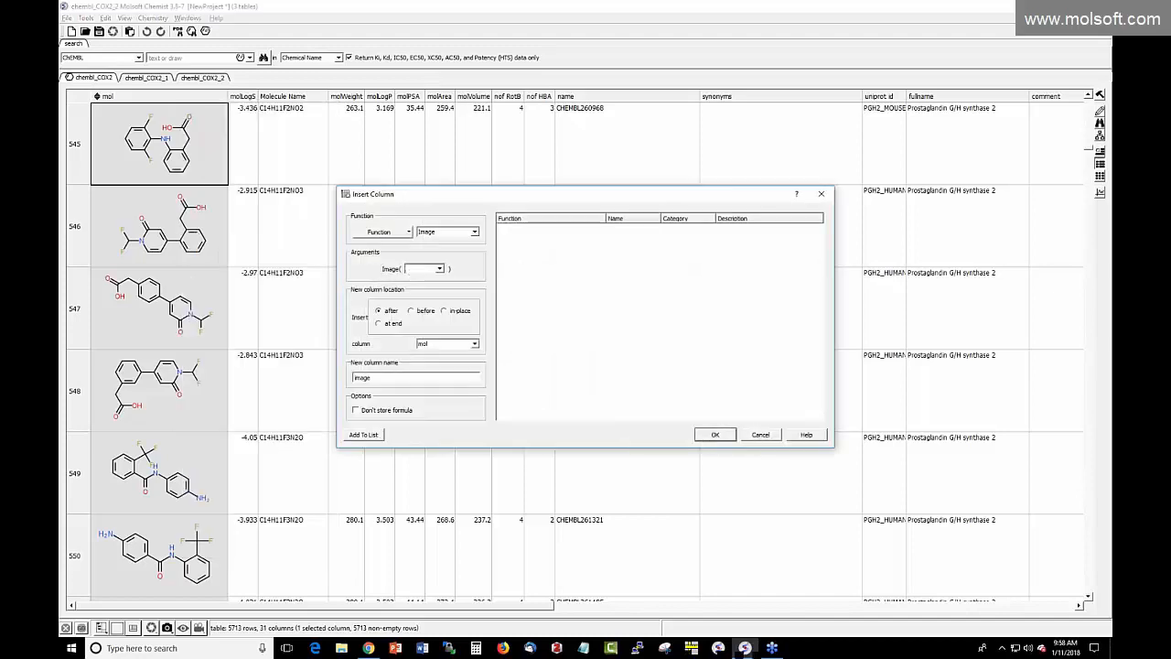
click(379, 232)
mouse_move(375, 259)
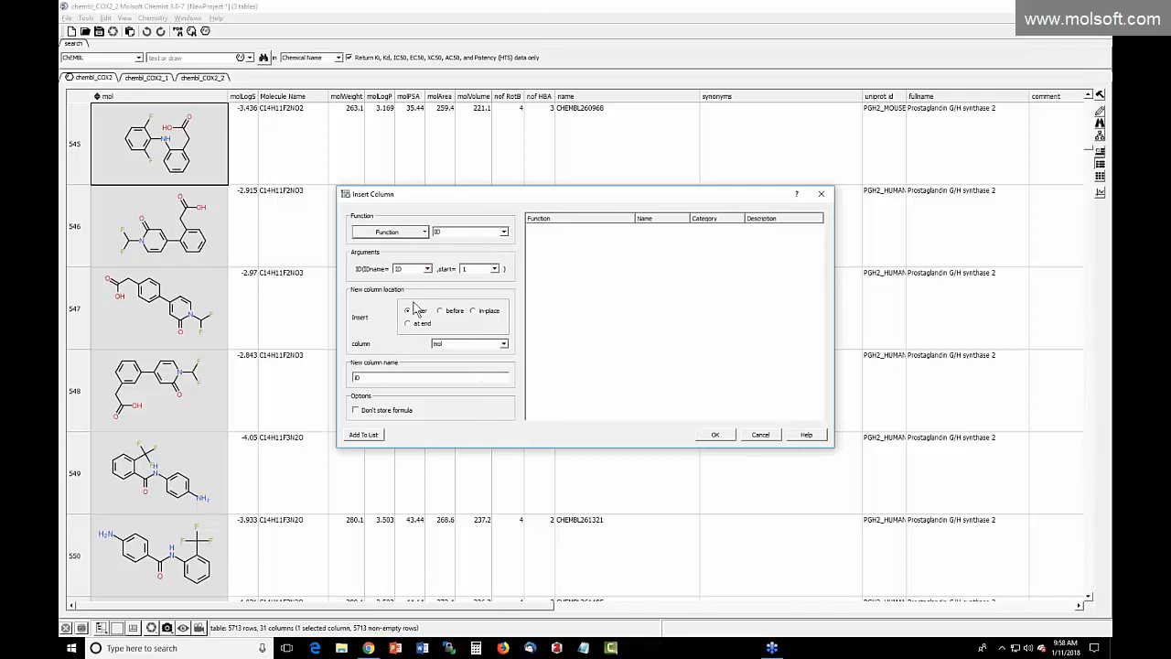
drag(405, 269, 360, 268)
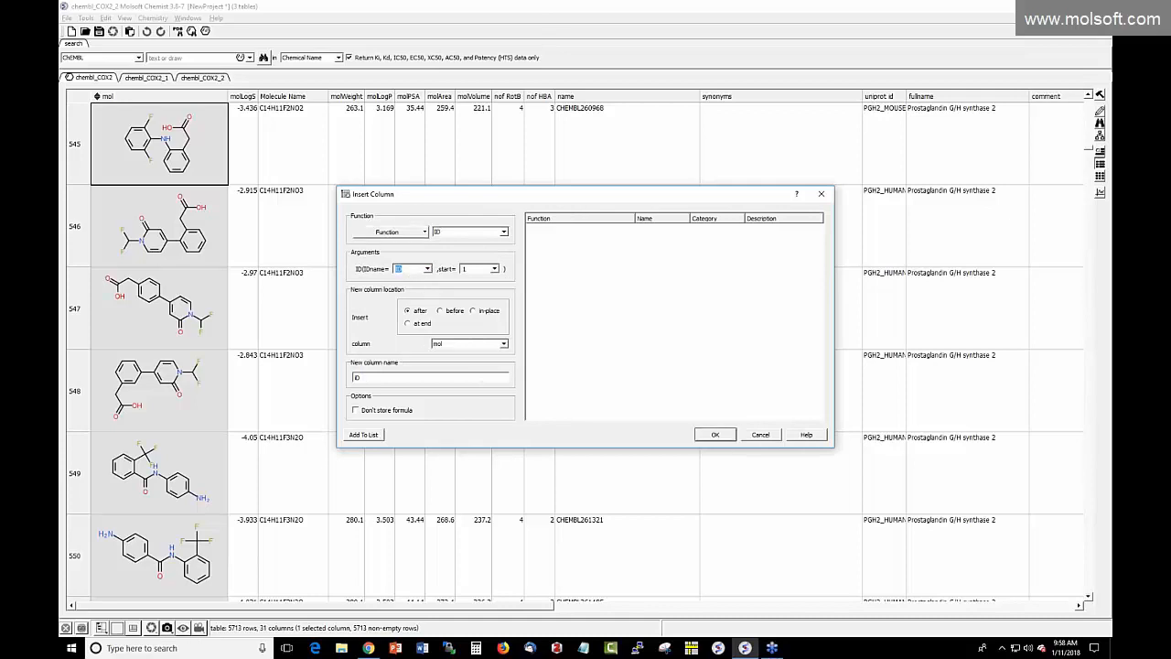
text(mol)
click(710, 434)
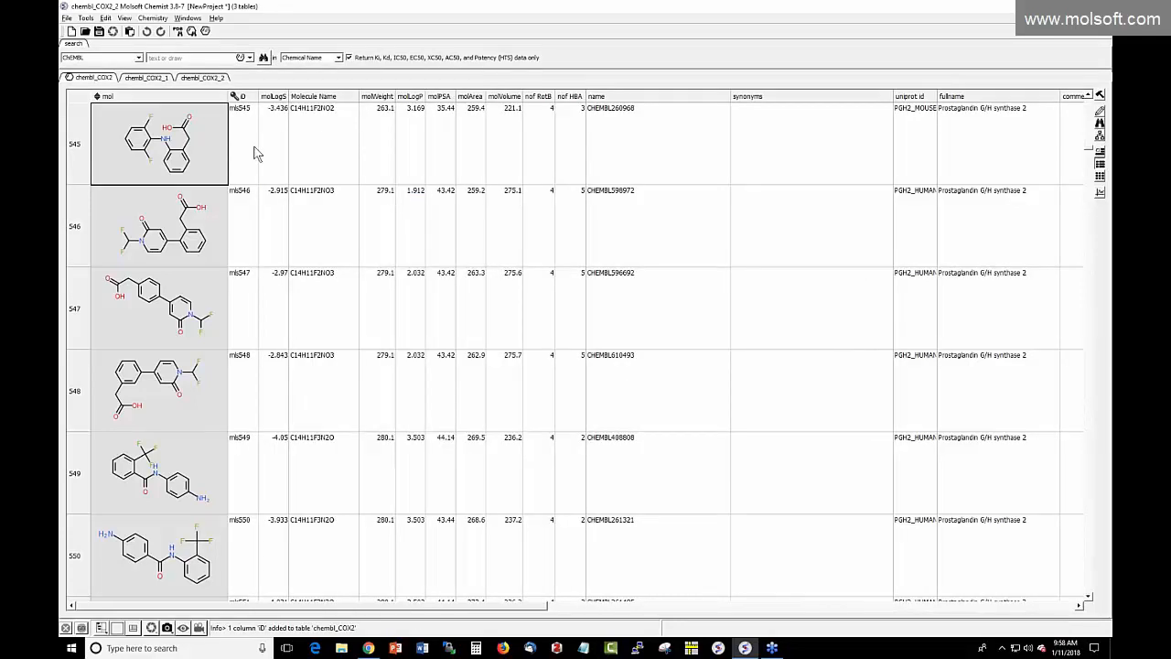
Step: Widen the ID column in chembl_COX2, clear the mol column selection and check the IDs in the earlier rows
scroll(256, 132, up, 5)
scroll(252, 119, up, 10)
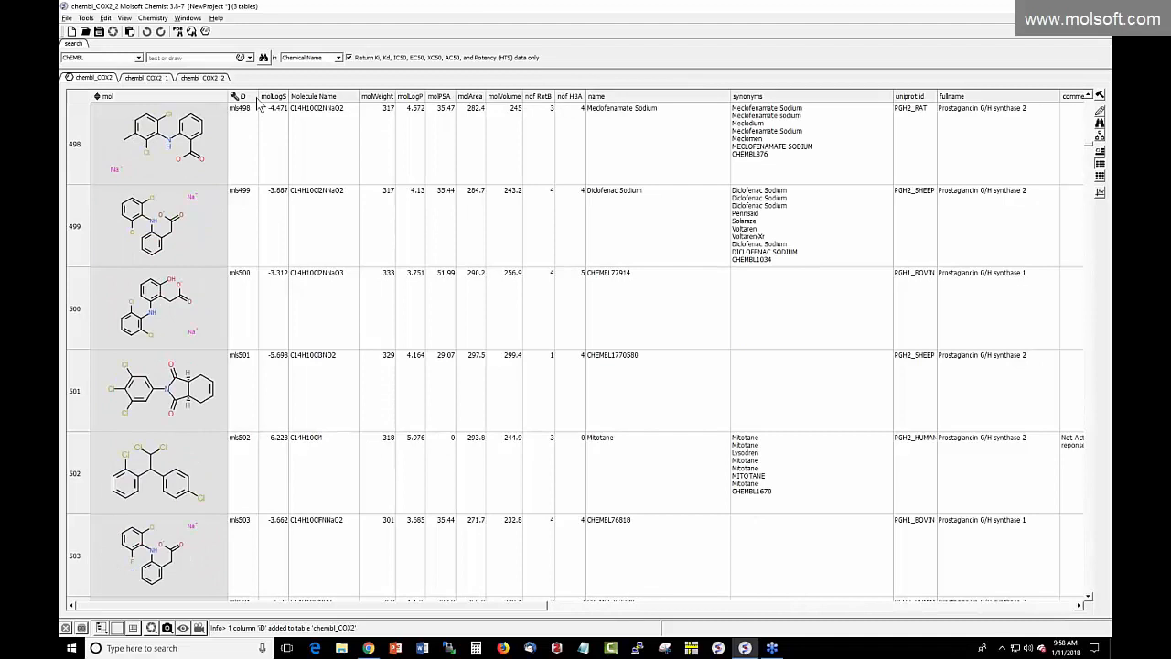
drag(259, 96, 348, 96)
scroll(269, 173, up, 3)
scroll(269, 173, up, 7)
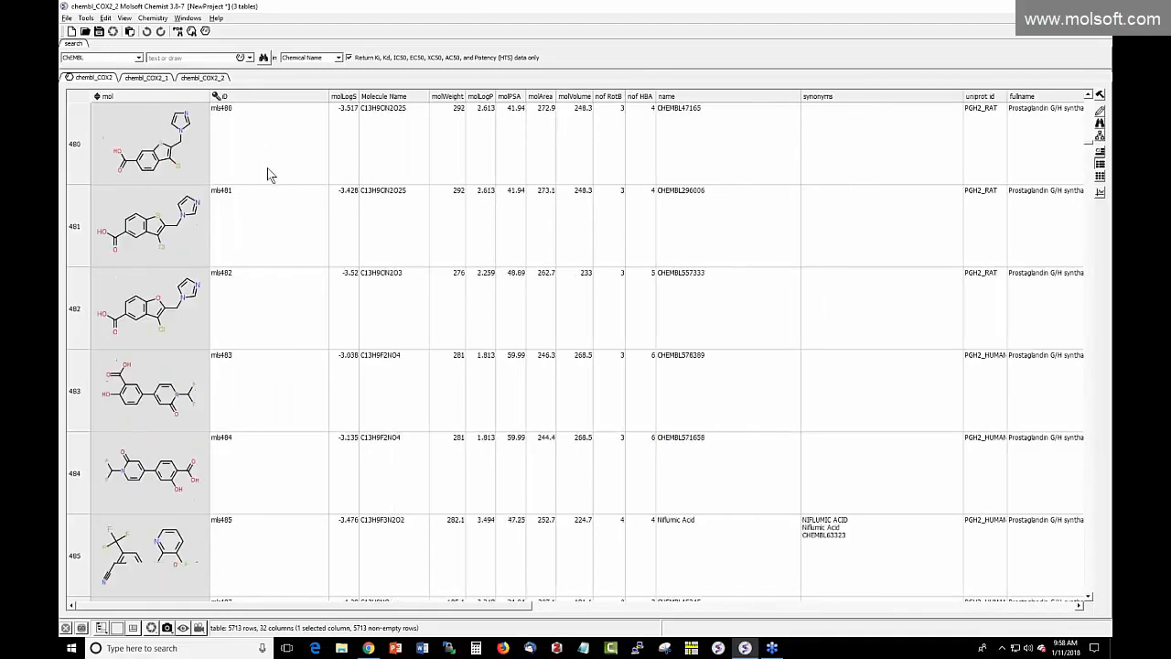
click(262, 163)
scroll(263, 227, up, 2)
scroll(263, 227, up, 9)
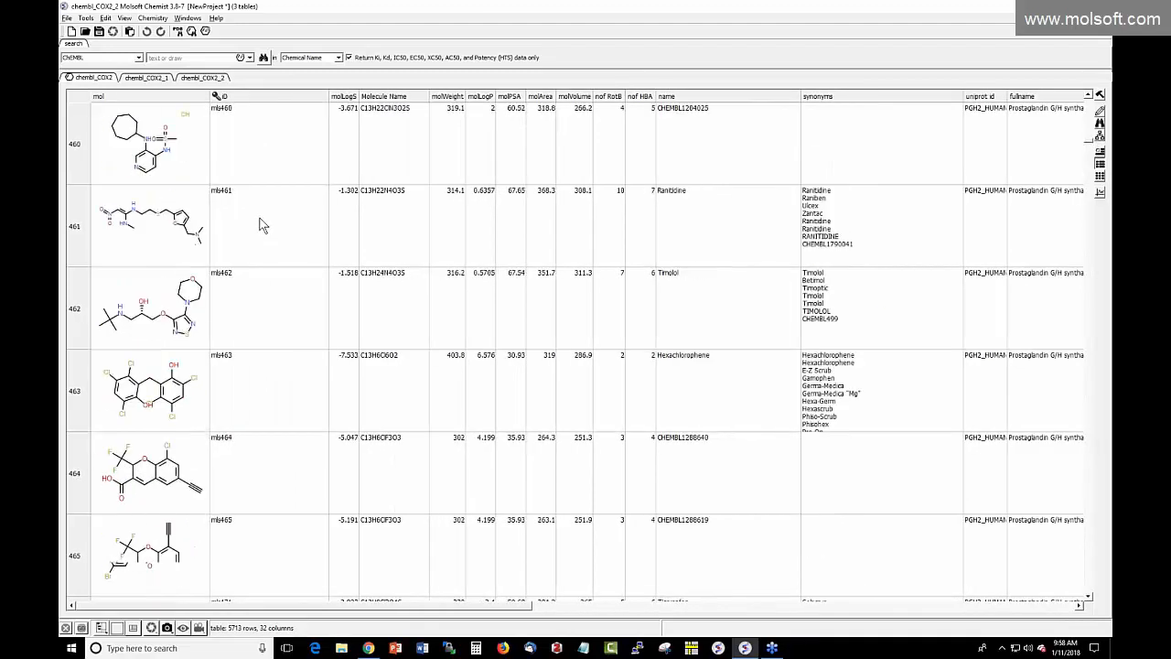
scroll(261, 225, up, 2)
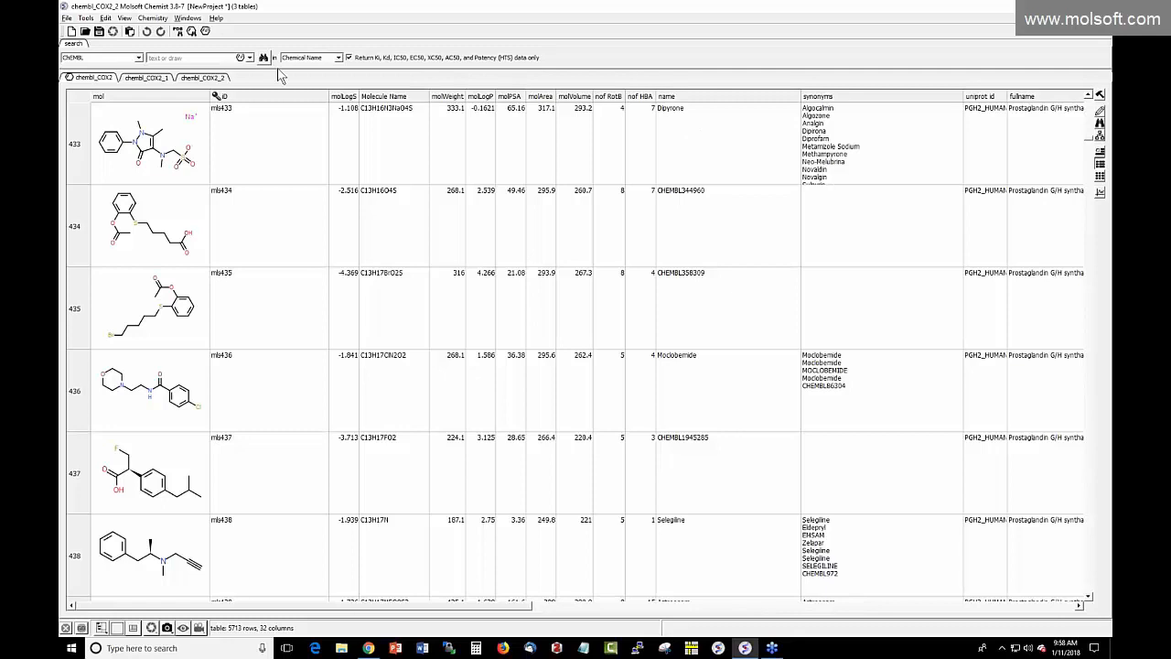
Step: View the files available for opening in the chemWebinar1 folder, leaving without opening any
click(75, 18)
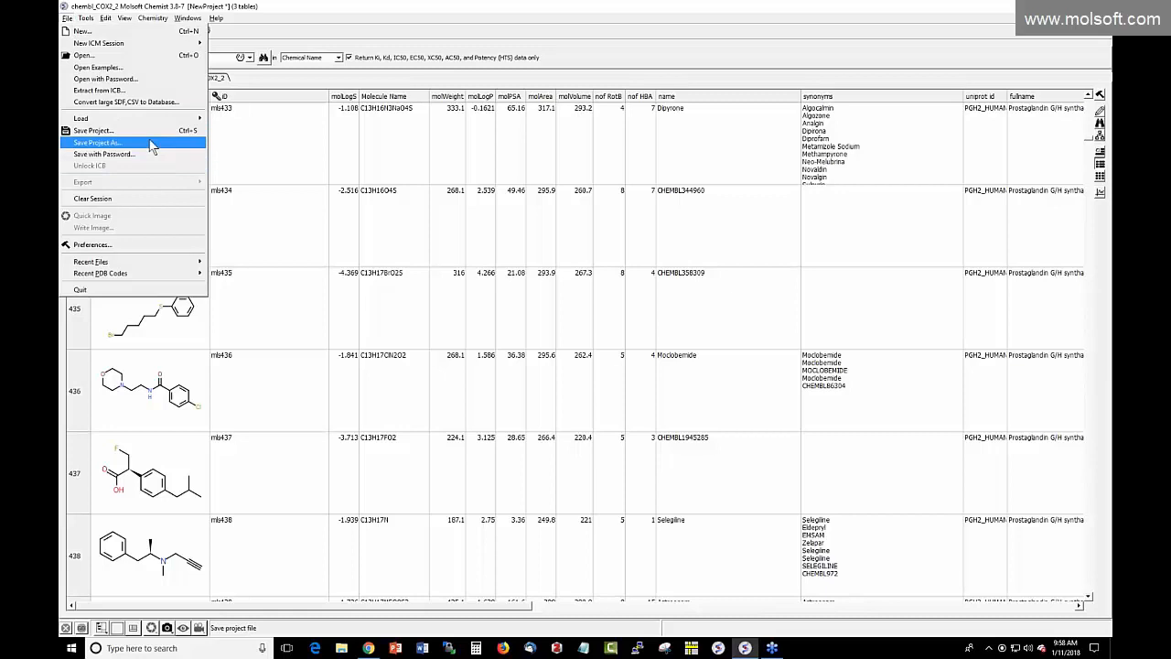
click(133, 58)
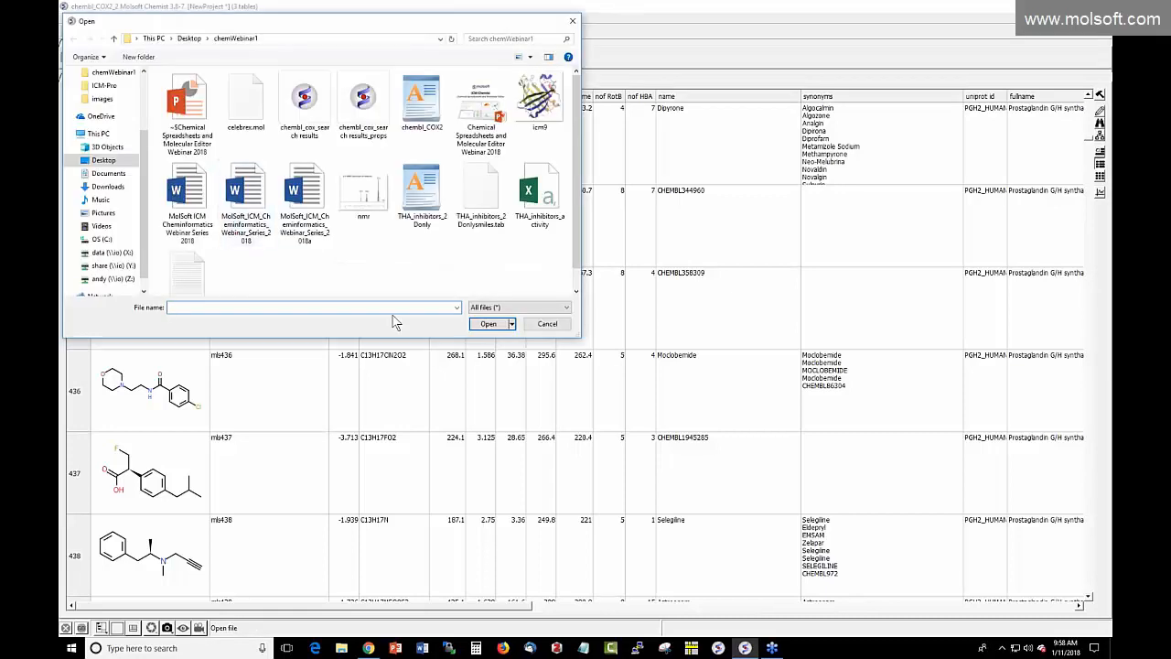
click(540, 326)
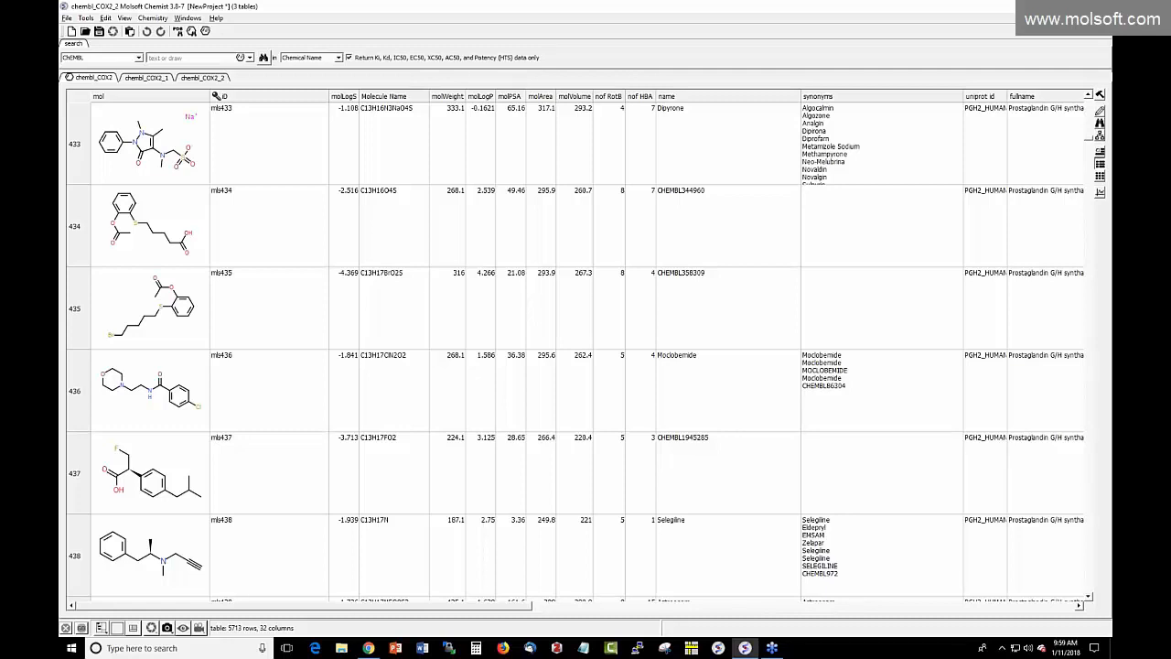
scroll(269, 340, up, 4)
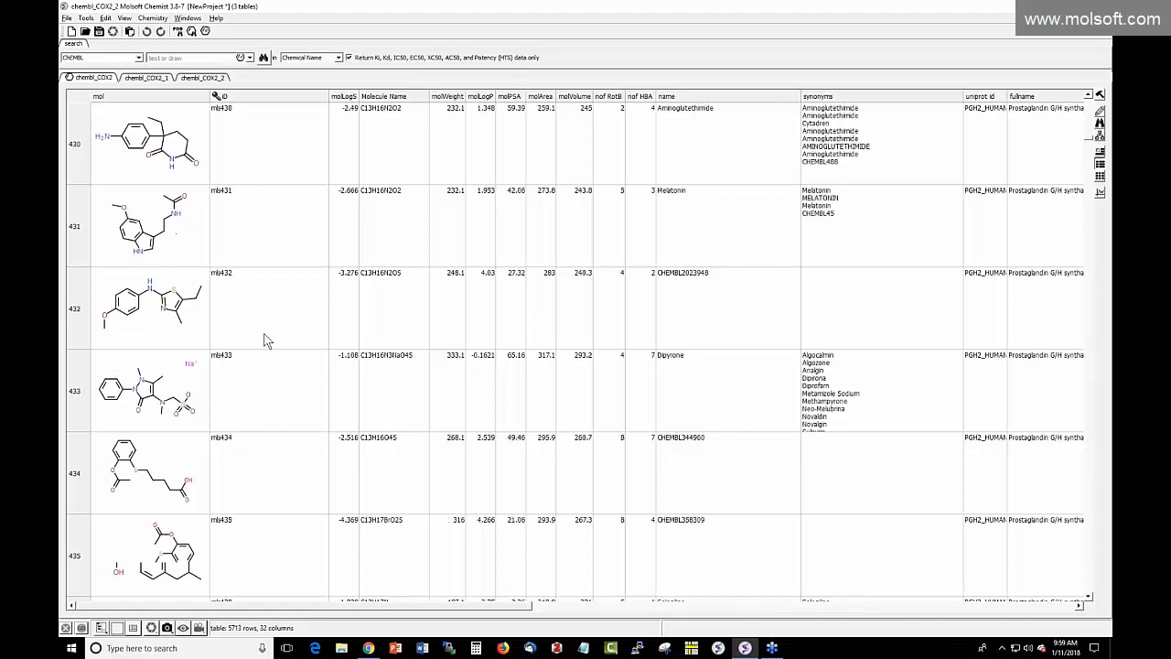
Step: Open the Molecule Editor with the Arcoxia structure and display the molecule as a 3D object
click(205, 31)
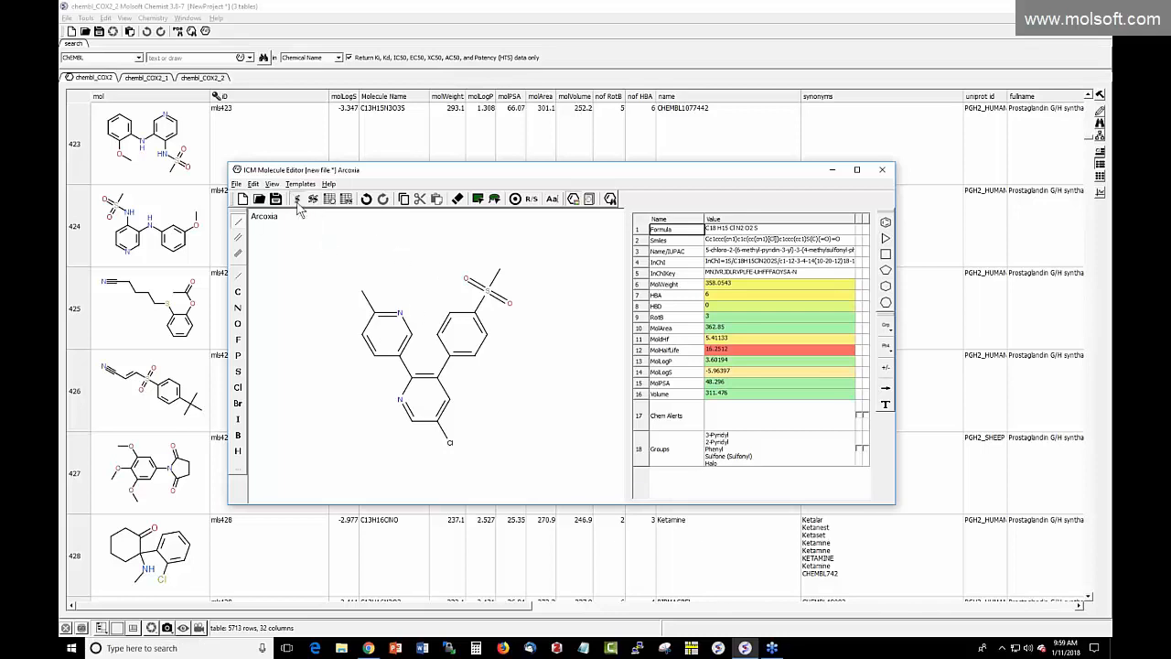
double_click(267, 216)
click(546, 355)
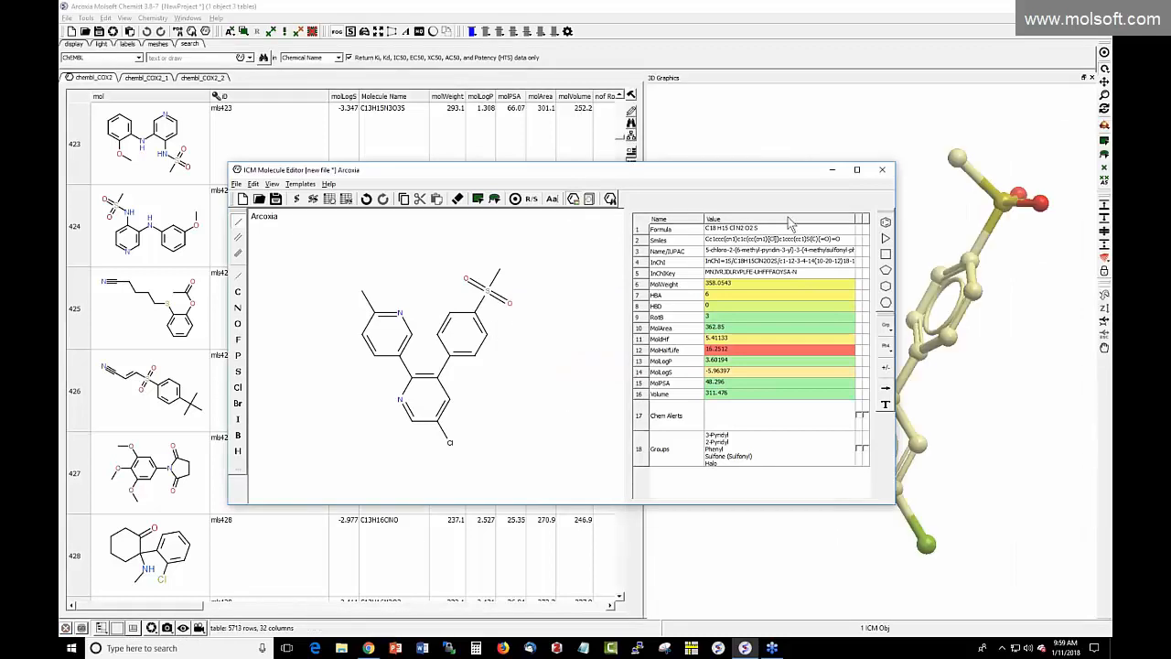
Step: Close the Molecule Editor and inspect the 3D Arcoxia molecule from several angles and distances
click(881, 169)
drag(836, 319, 682, 345)
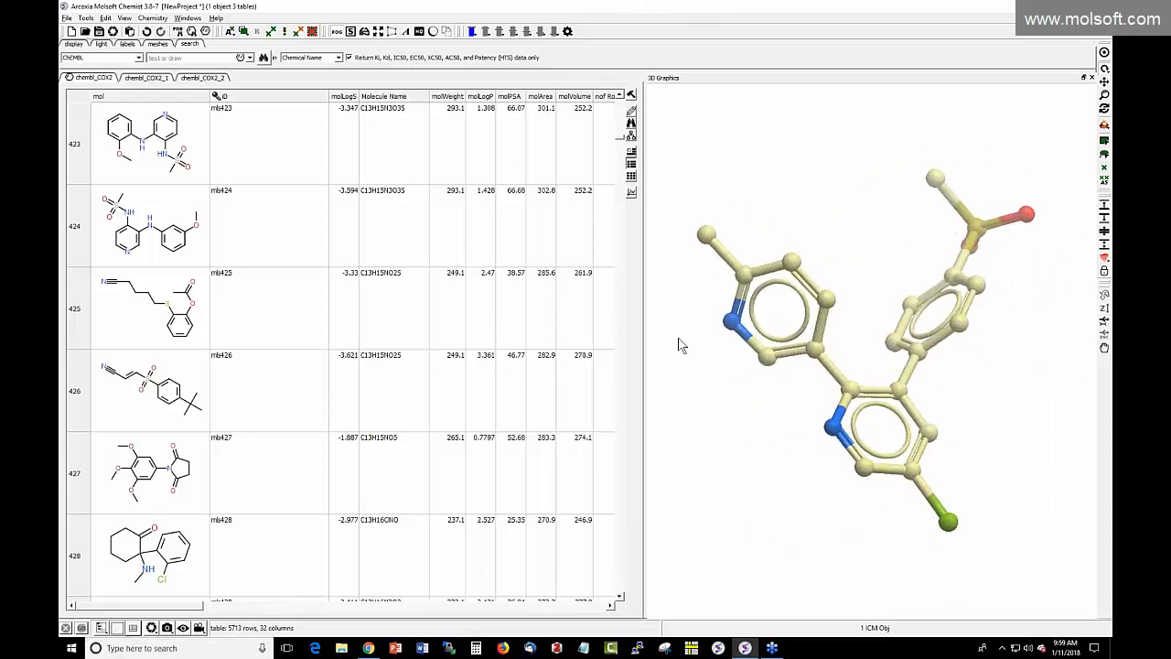
click(156, 18)
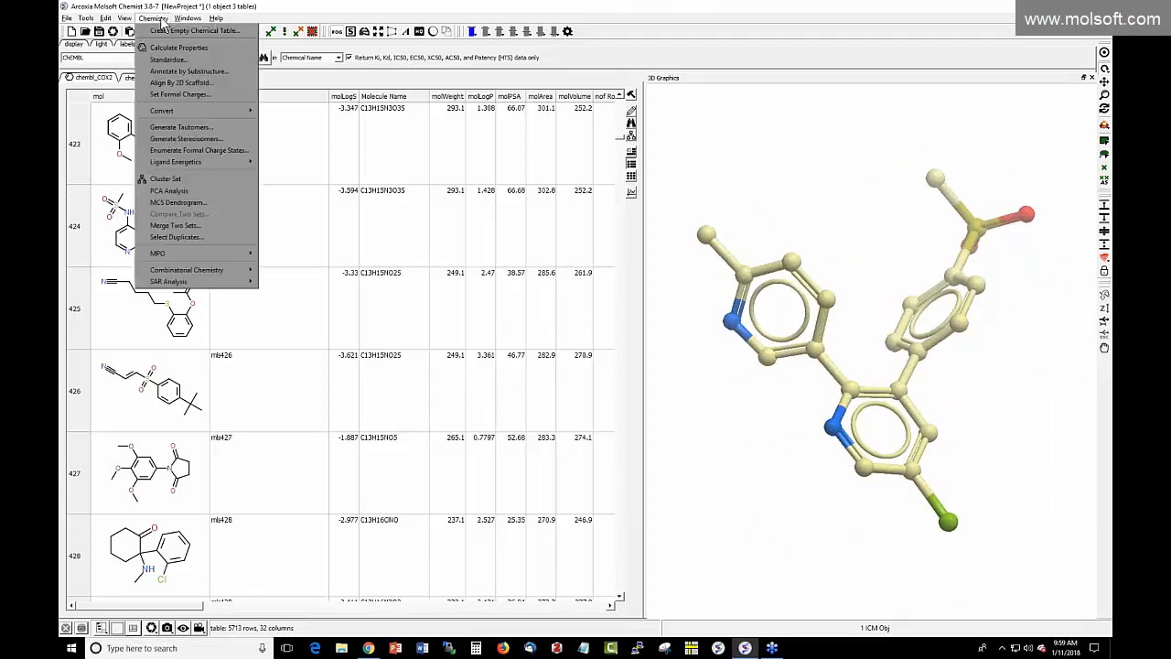
click(685, 185)
drag(667, 200, 674, 237)
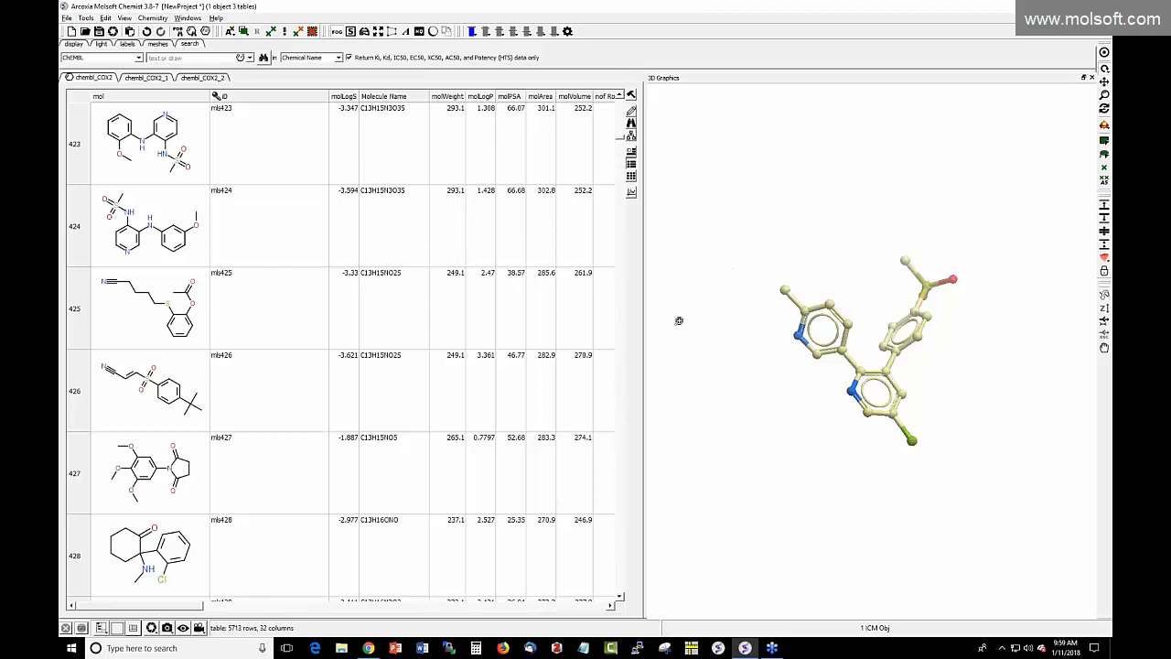
scroll(679, 320, up, 3)
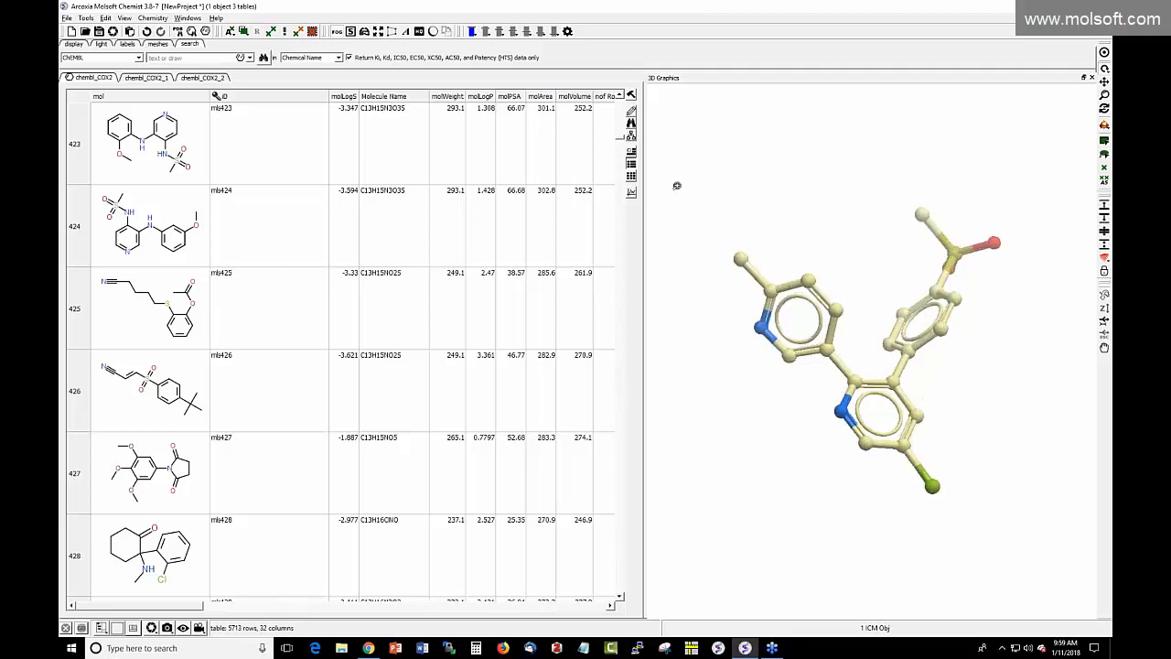
drag(771, 241, 646, 168)
drag(722, 192, 645, 212)
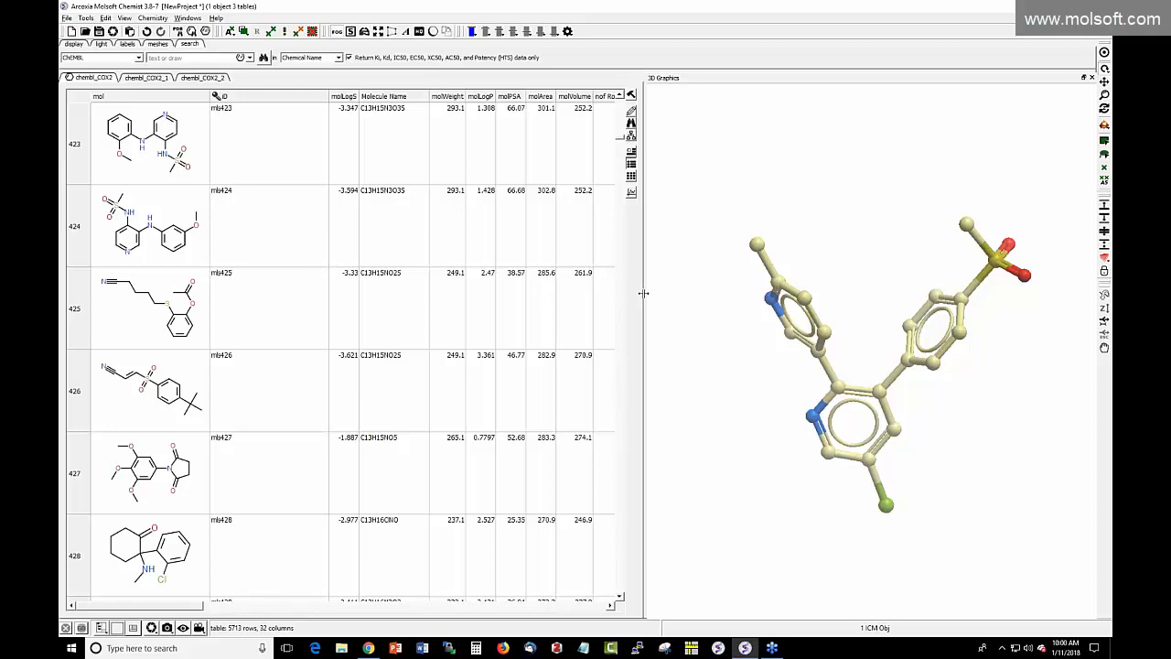
Step: Select the non-adjacent rows 424, 426 and 427 together in the chembl_COX2 table
click(83, 235)
click(87, 282)
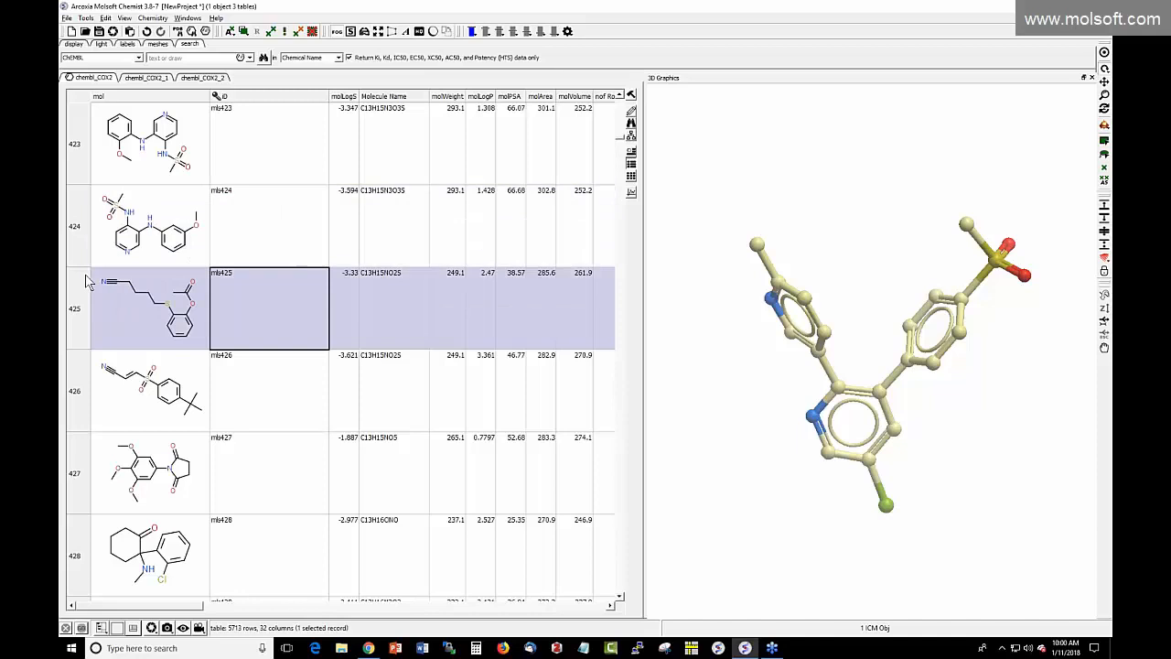
click(74, 258)
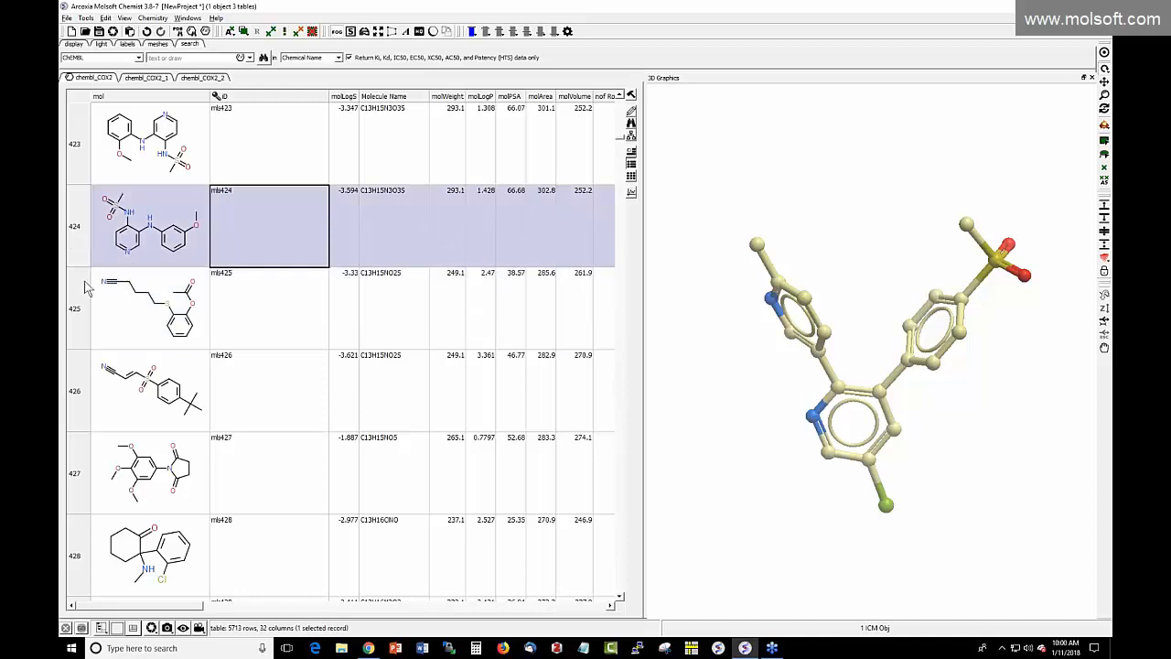
ctrl+click(81, 373)
ctrl+click(80, 478)
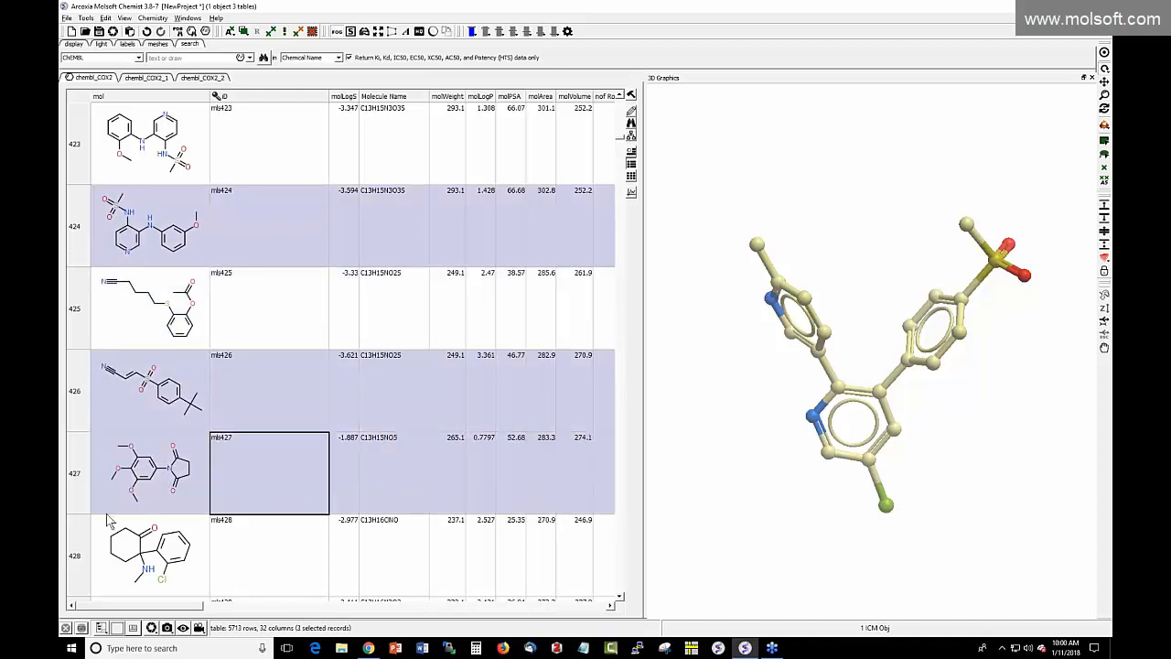
Step: Select the Molecule Name, molWeight and molLogP columns individually, and select the column range from molLogP through synonyms
scroll(106, 520, down, 3)
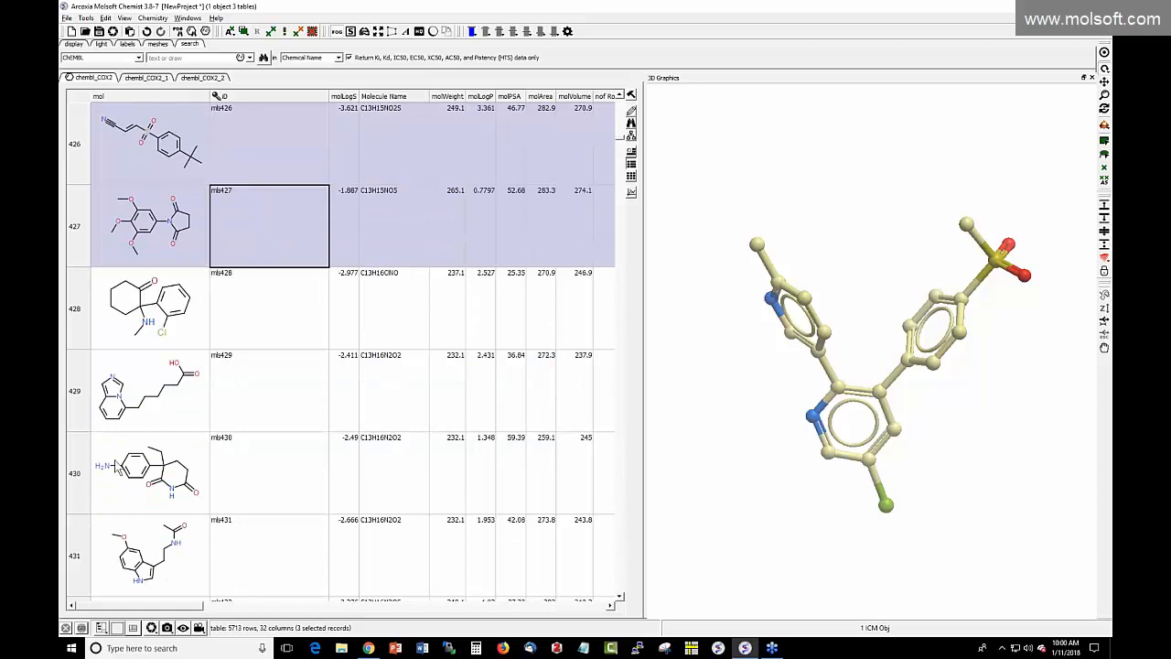
scroll(118, 468, up, 2)
click(389, 97)
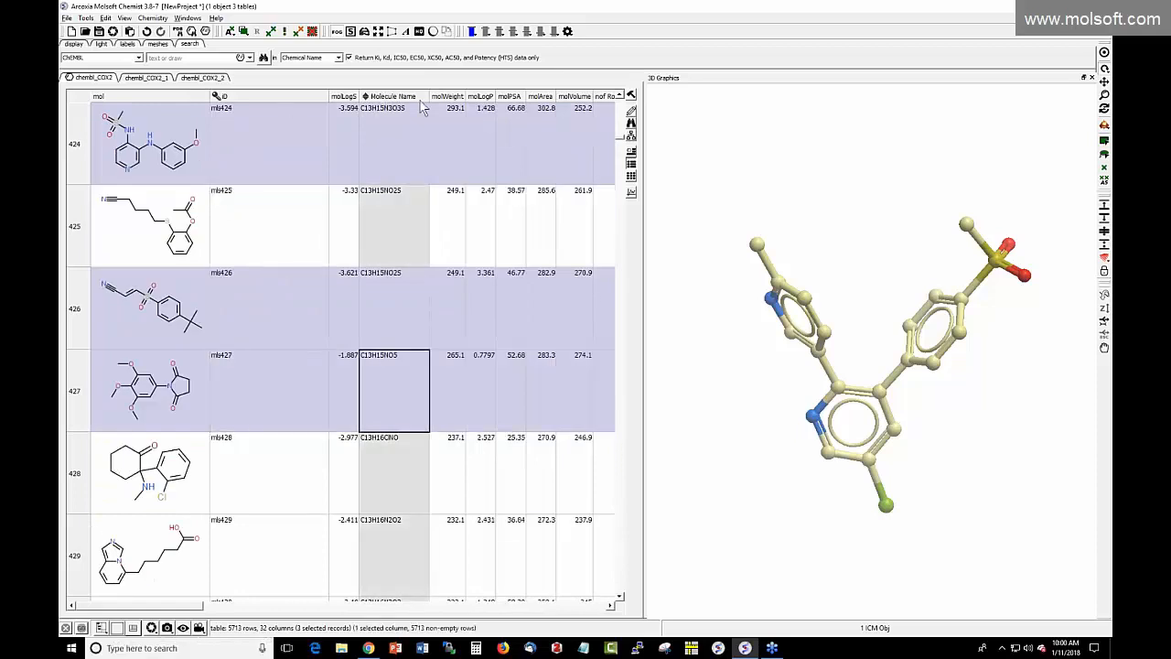
ctrl+click(448, 97)
ctrl+click(485, 97)
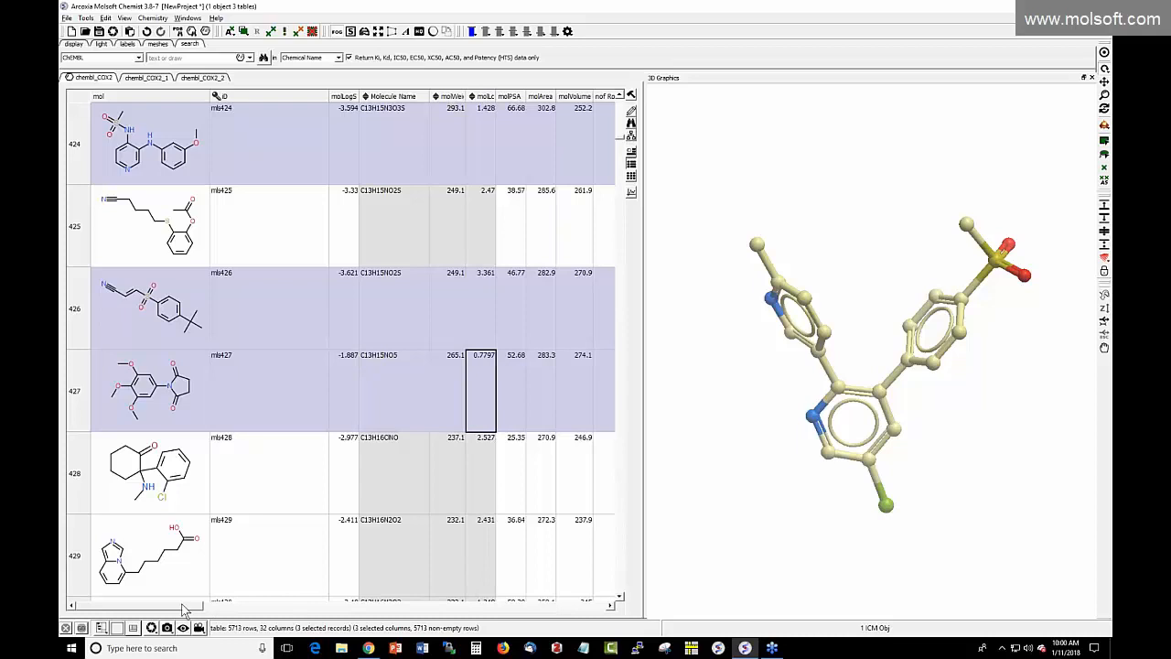
drag(183, 609, 247, 609)
shift+click(578, 102)
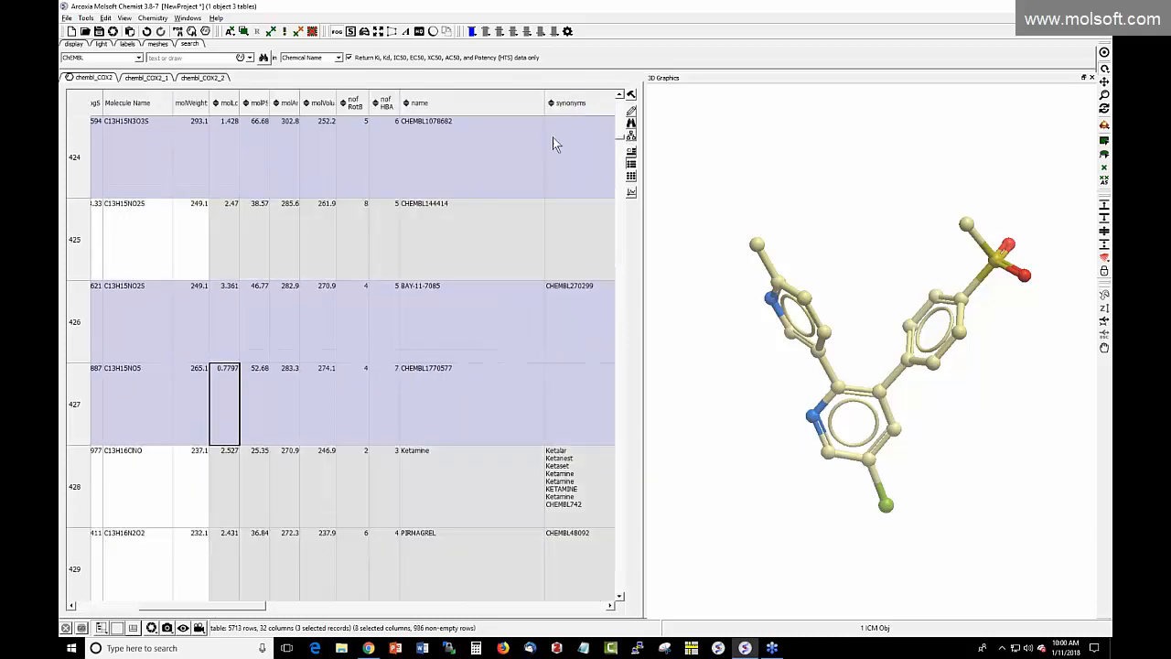
Step: Clear the row and column selections in chembl_COX2 and return to the mol column
click(191, 595)
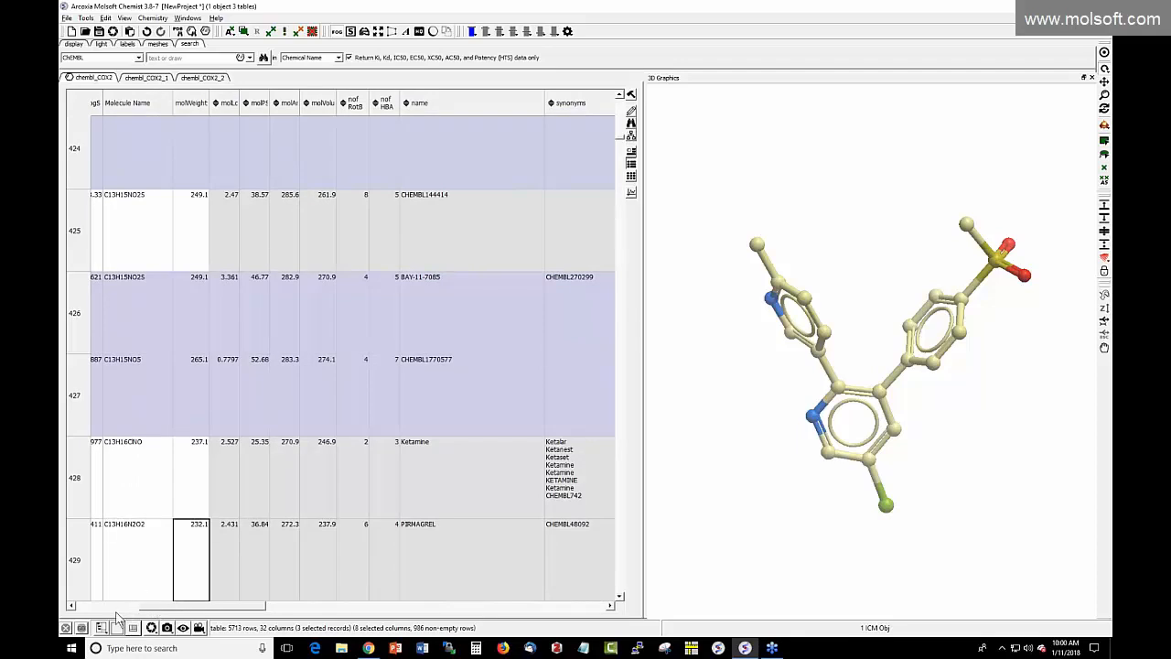
click(119, 609)
click(185, 489)
scroll(185, 488, up, 2)
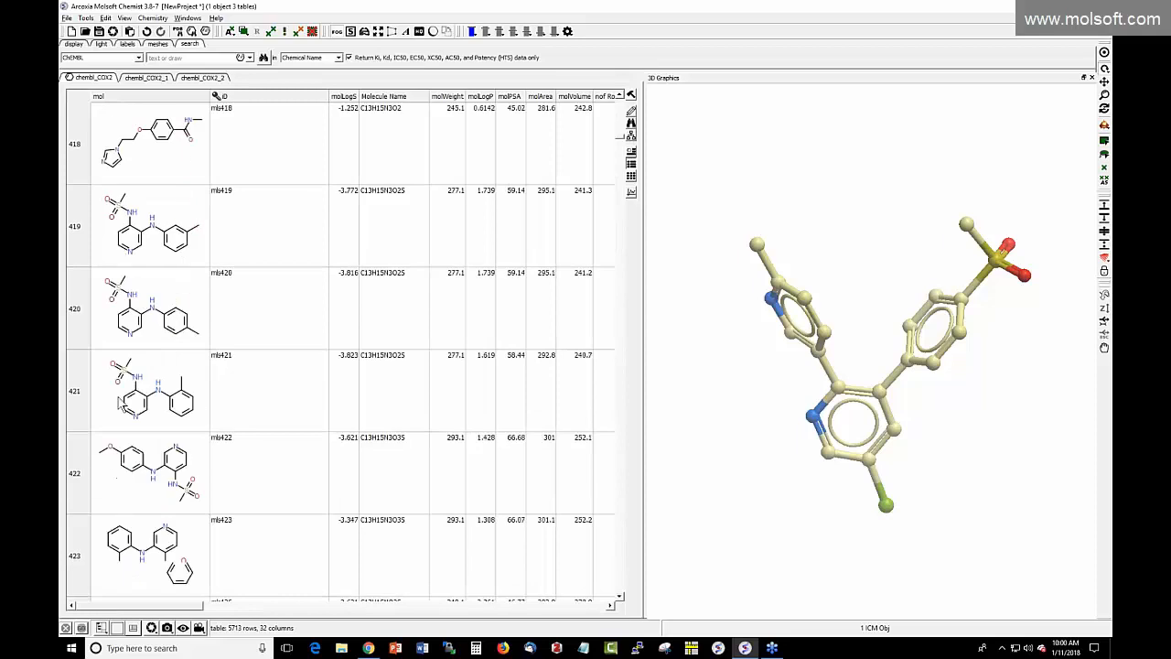
Step: Enlarge the row height in chembl_COX2, reduce it to slightly taller than the original, and return to the table's first rows
drag(83, 268, 78, 305)
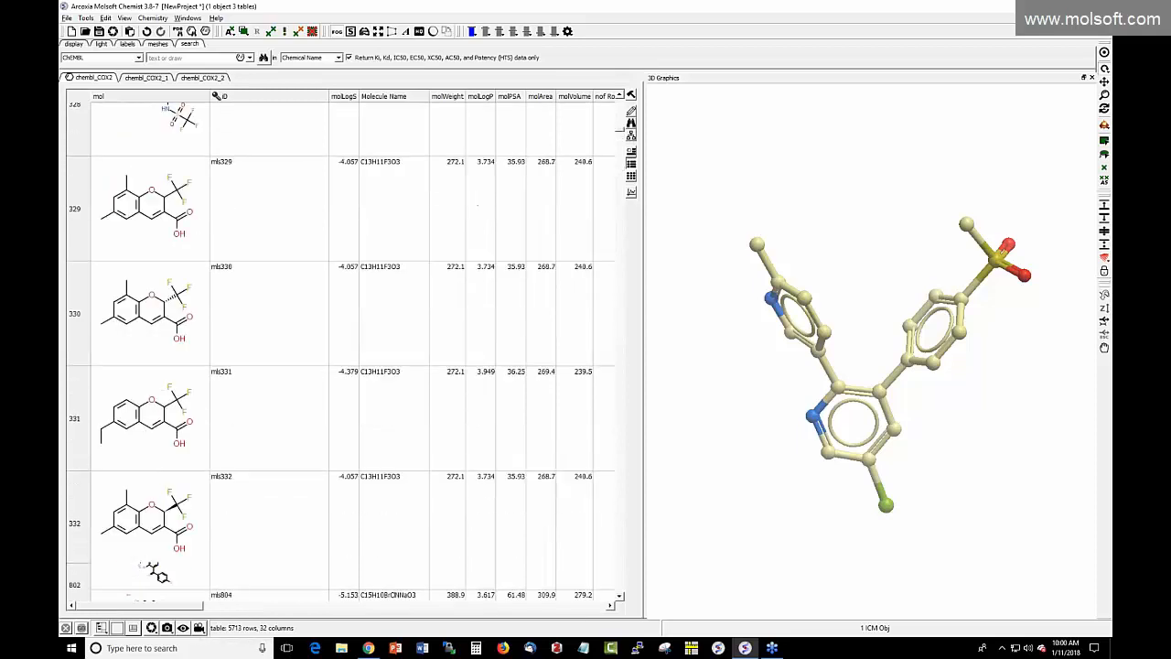
drag(79, 393, 79, 395)
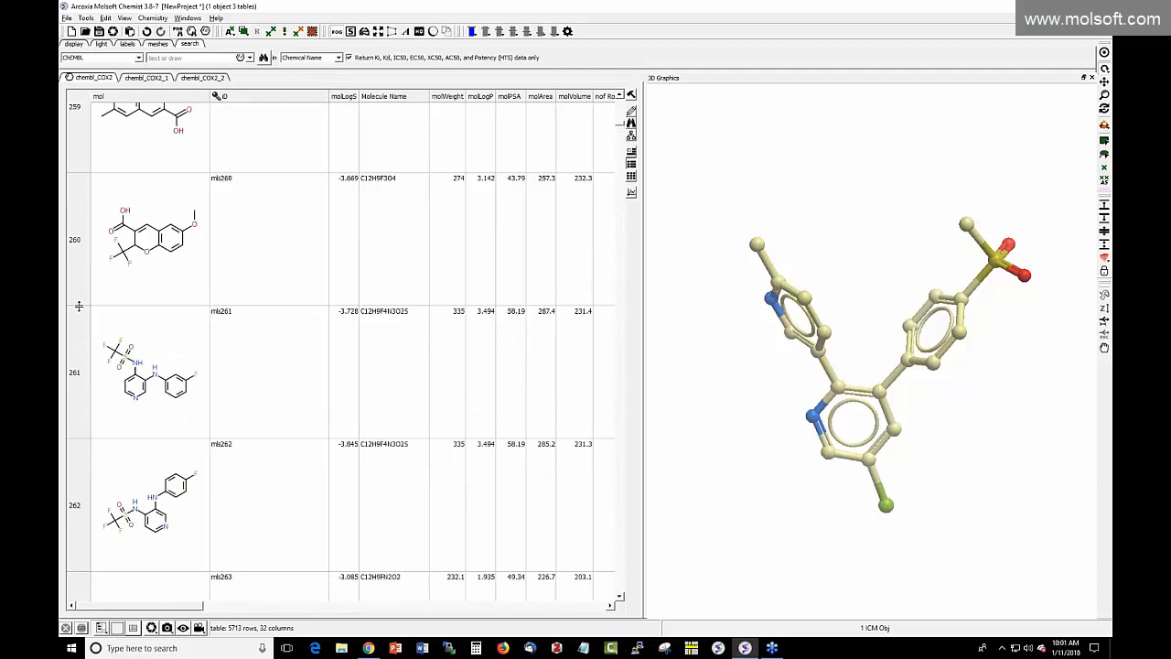
drag(78, 306, 77, 261)
scroll(153, 295, up, 5)
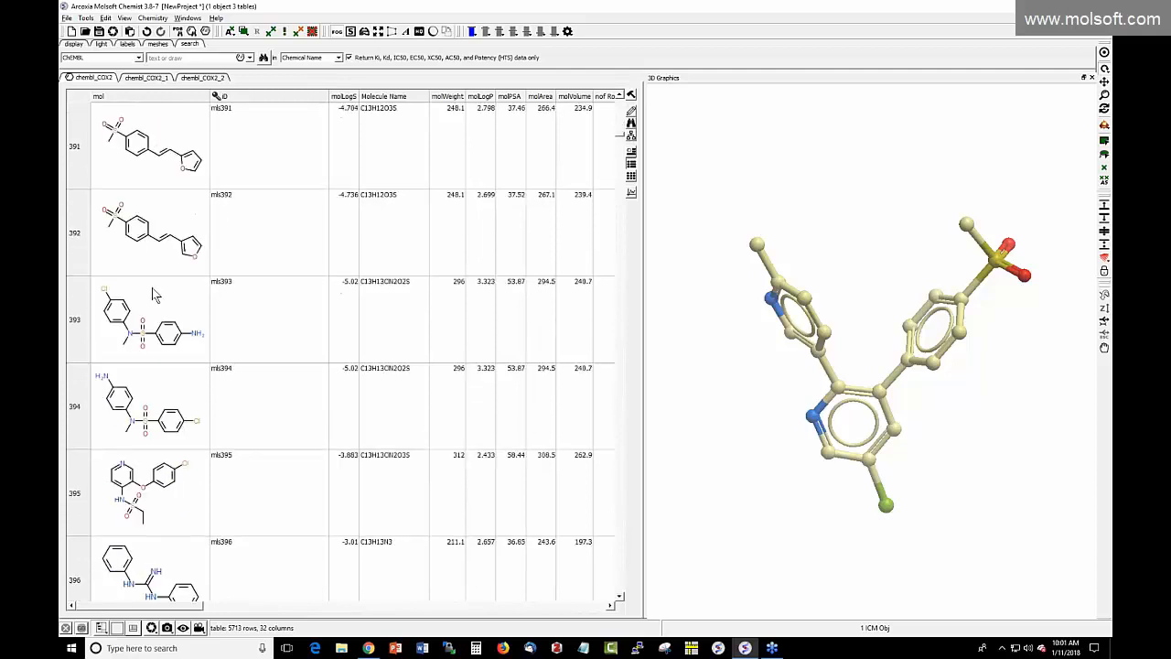
drag(619, 134, 624, 101)
scroll(419, 210, down, 3)
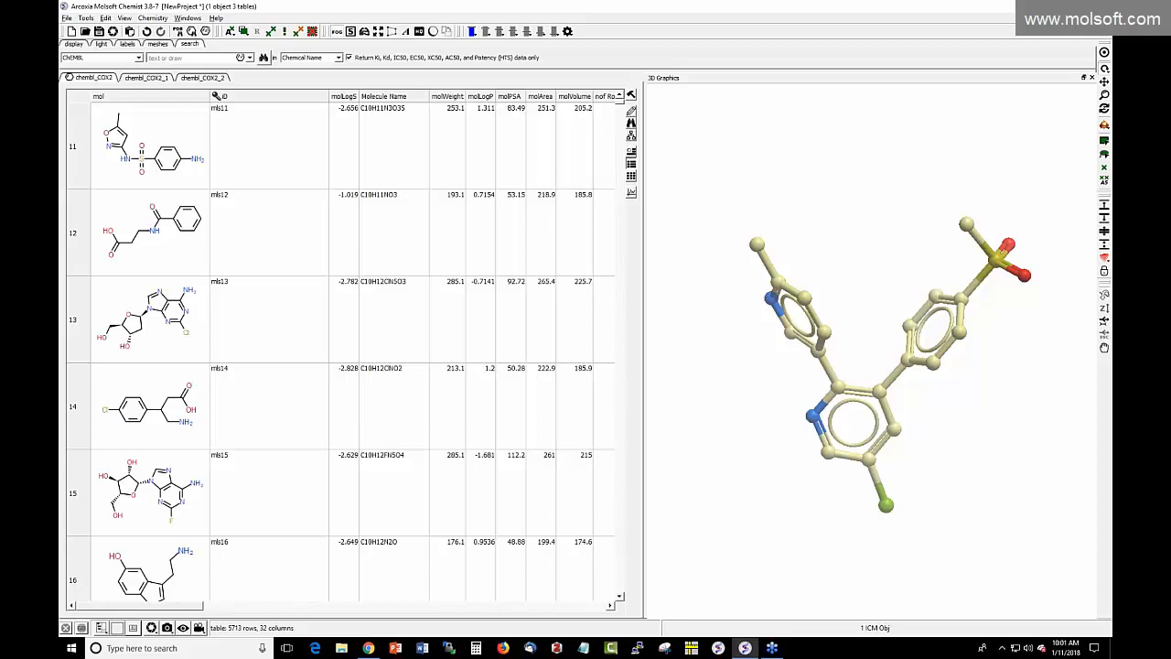
click(620, 342)
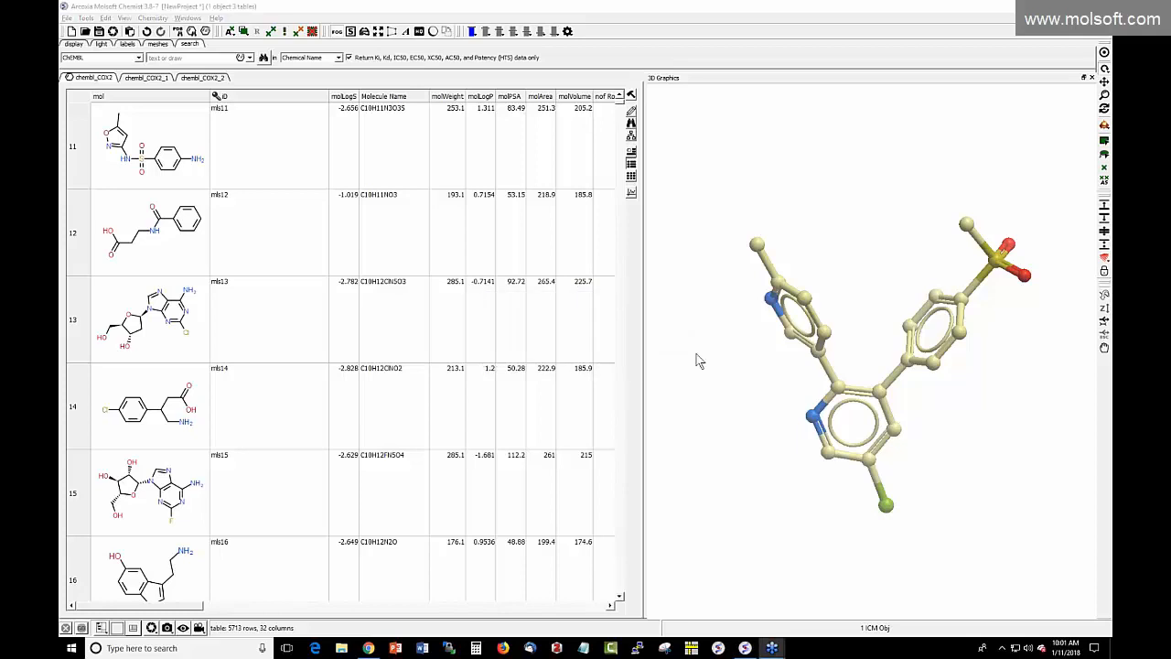
click(607, 339)
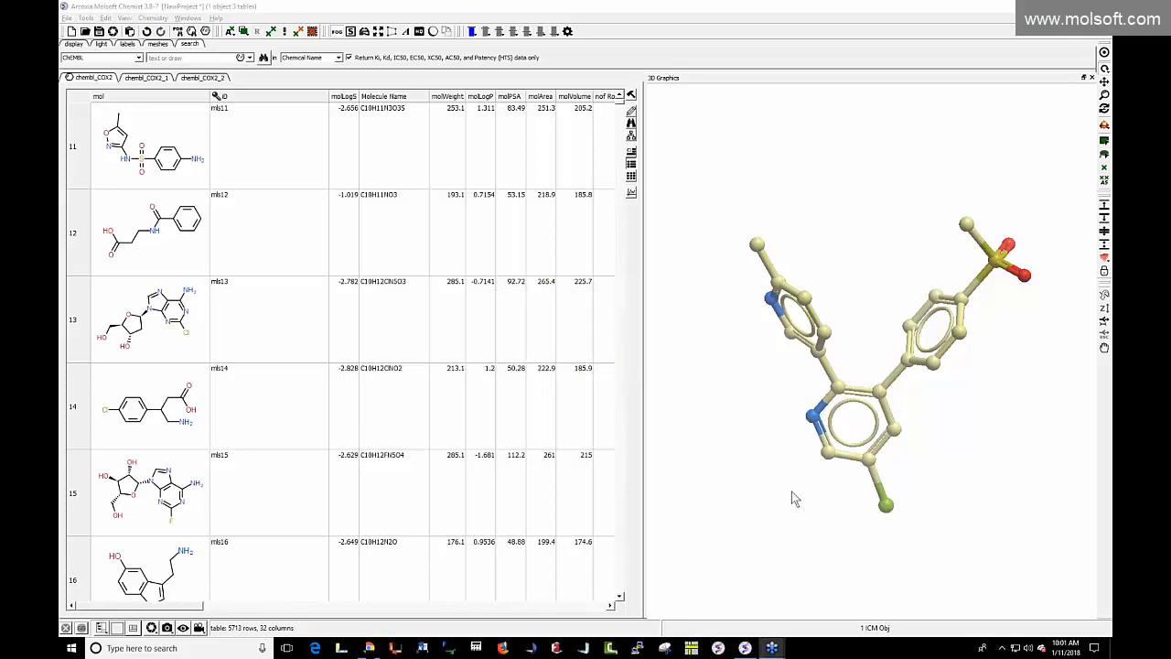